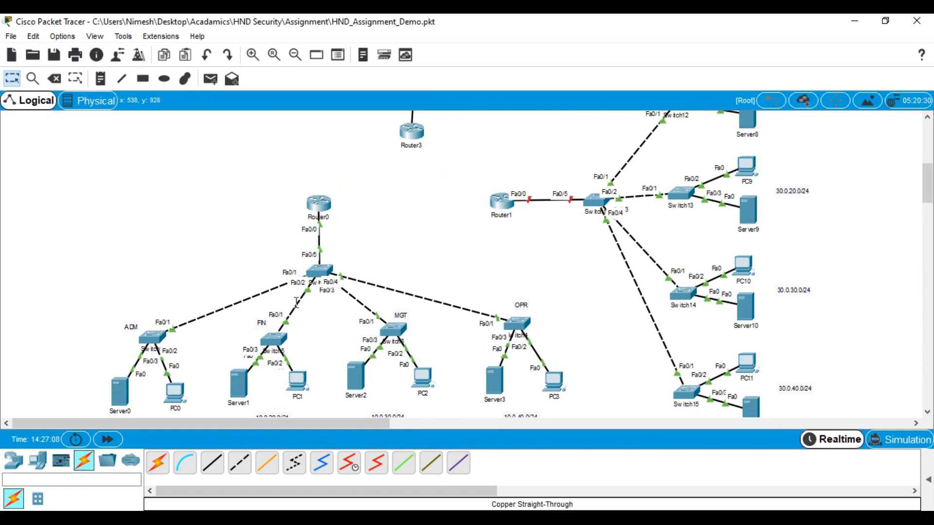
Give PC4 static IP 20.0.10.2, mask 255.255.255.0, gateway 20.0.10.1
scroll(296, 302, "up", 3)
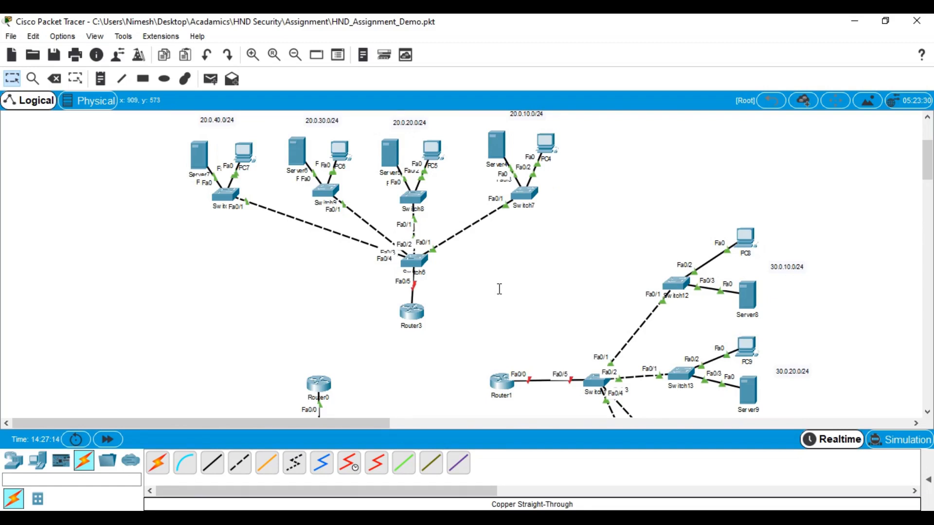
scroll(499, 289, "down", 5)
scroll(499, 297, "up", 4)
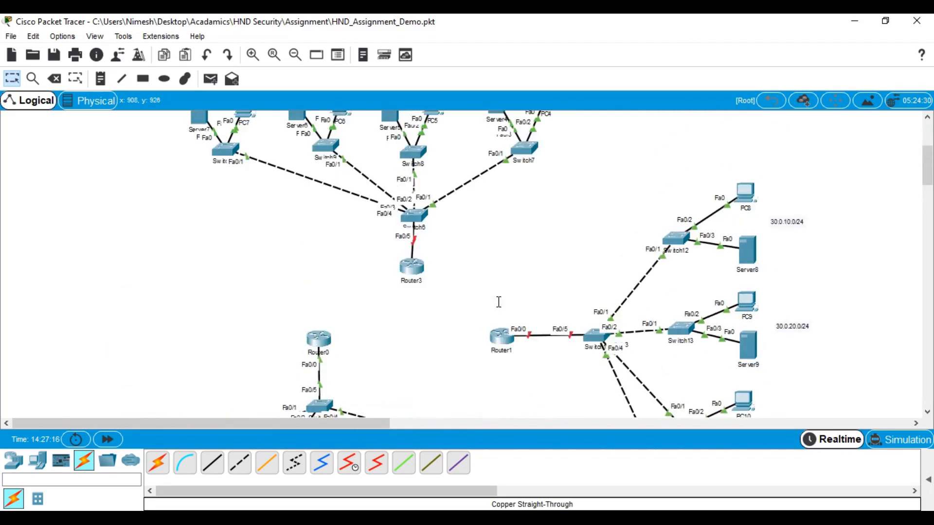
scroll(640, 295, "down", 4)
scroll(719, 291, "up", 4)
scroll(719, 292, "up", 2)
scroll(259, 270, "down", 4)
scroll(259, 270, "down", 6)
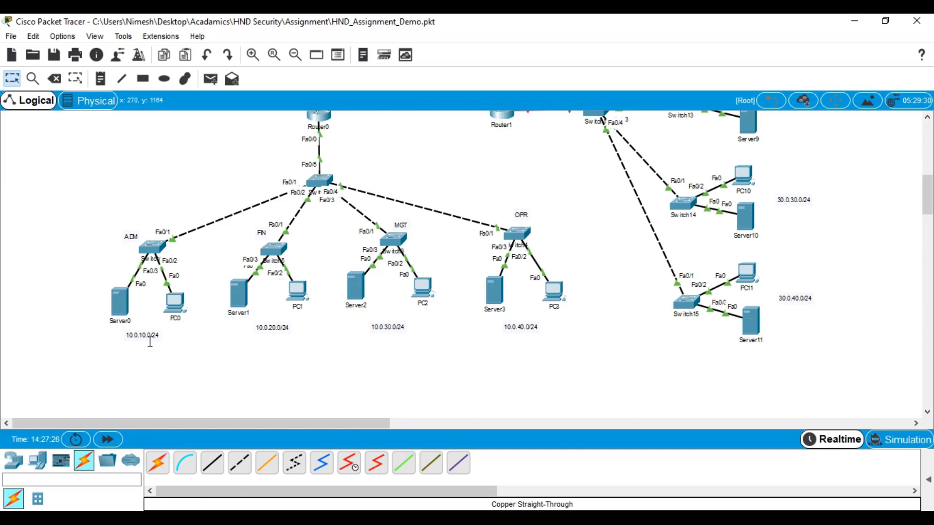
scroll(252, 334, "up", 15)
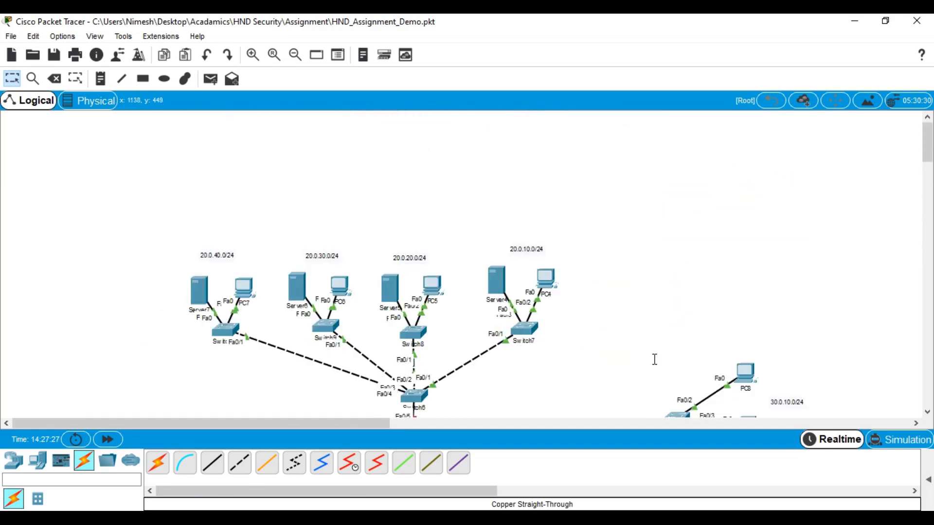
scroll(813, 348, "down", 8)
scroll(799, 348, "up", 8)
scroll(573, 336, "down", 4)
scroll(573, 336, "down", 5)
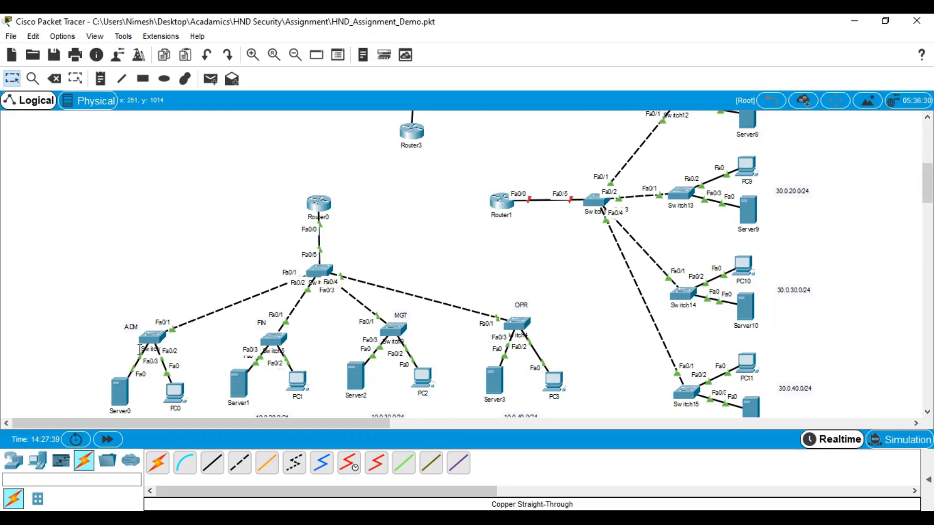
scroll(141, 370, "down", 1)
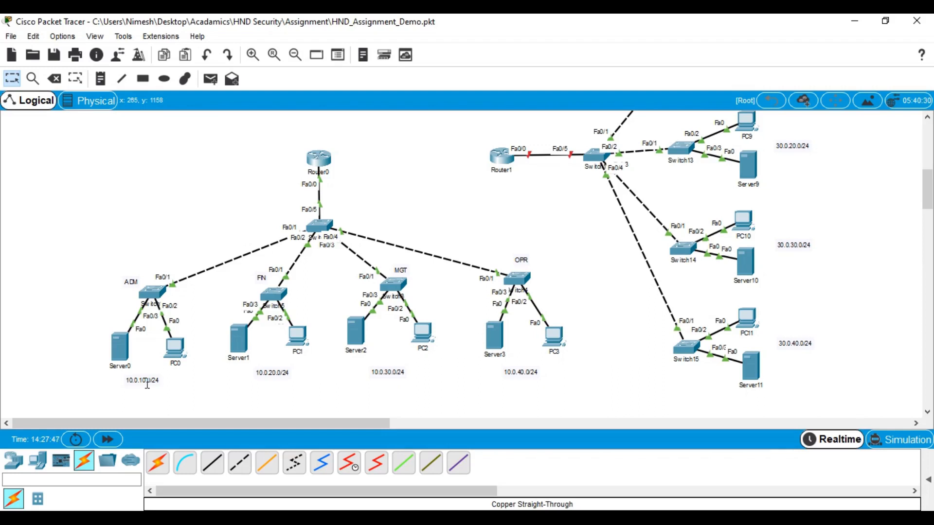
scroll(389, 266, "up", 6)
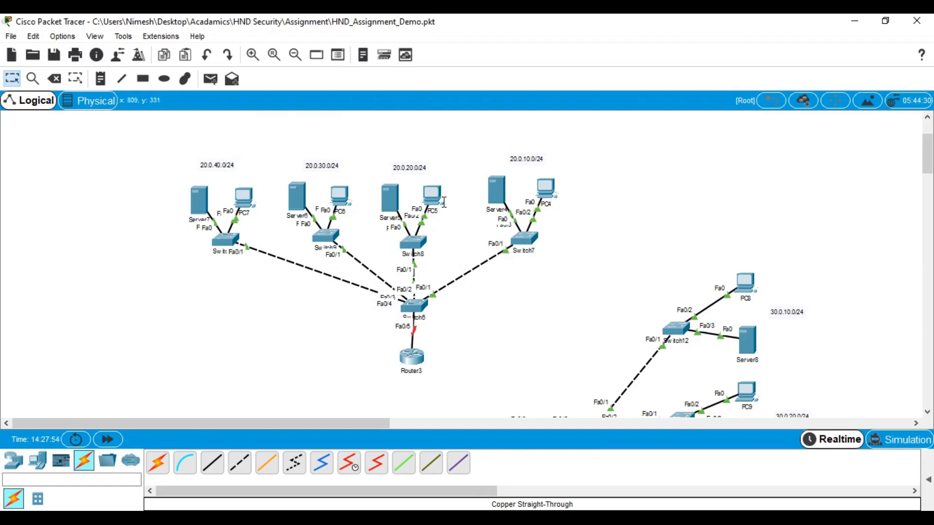
scroll(820, 307, "down", 3)
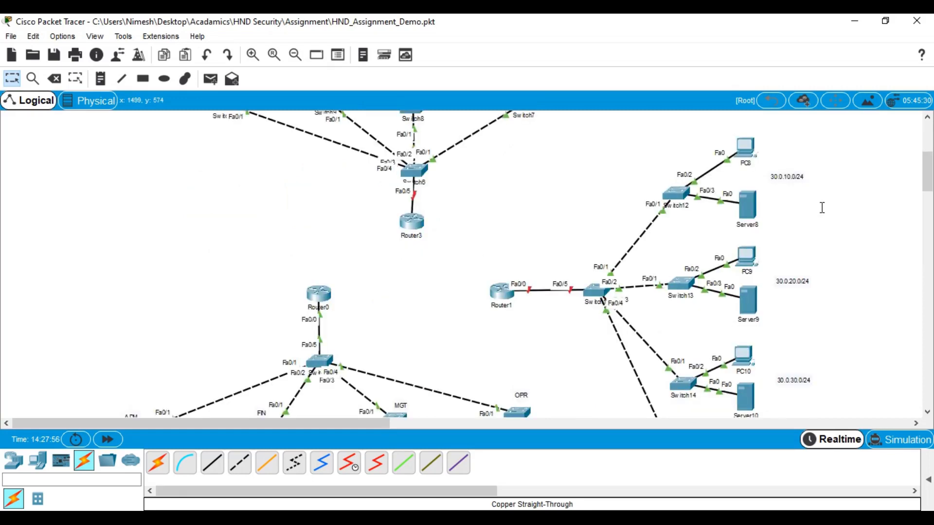
scroll(818, 365, "up", 2)
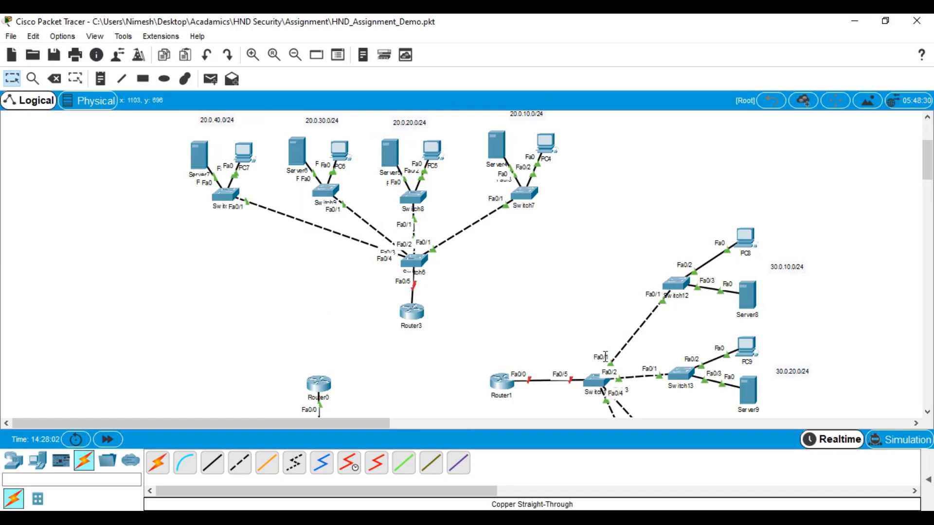
scroll(569, 257, "up", 1)
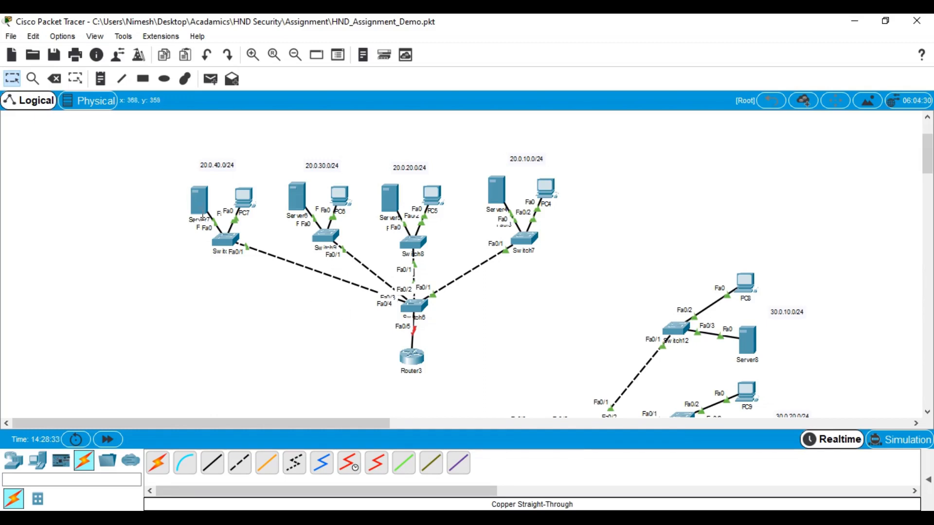
left_click(546, 189)
left_click(387, 103)
left_click(358, 154)
left_click(430, 200)
type("20.")
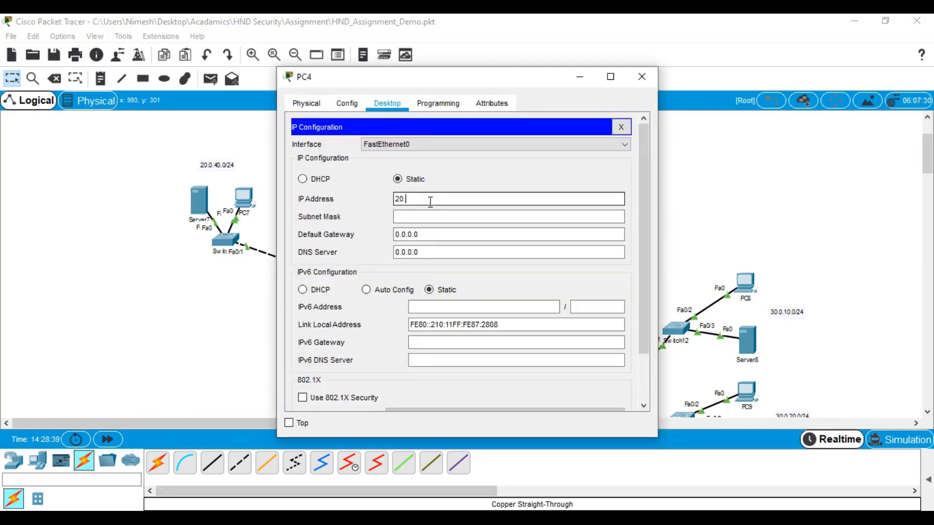
type("0.10.1")
key("BackSpace")
type("2")
key("Tab")
type("255.255.255.0")
key("Tab")
key("BackSpace")
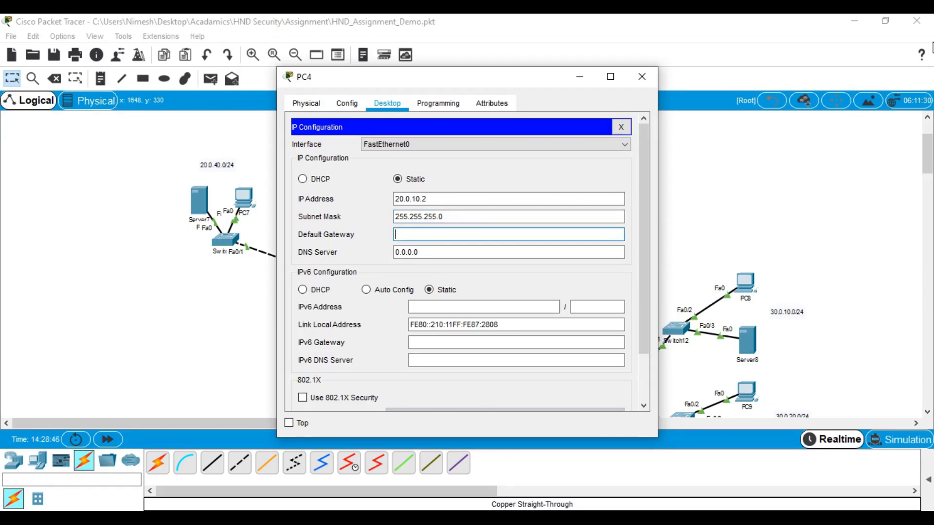
type("20.0.10.1")
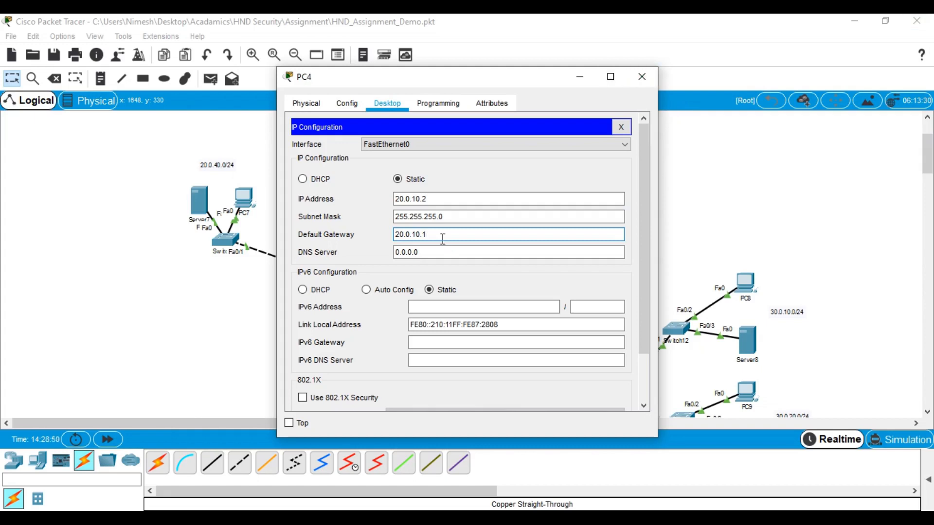
left_click_drag(440, 235, 349, 235)
key("ctrl+c")
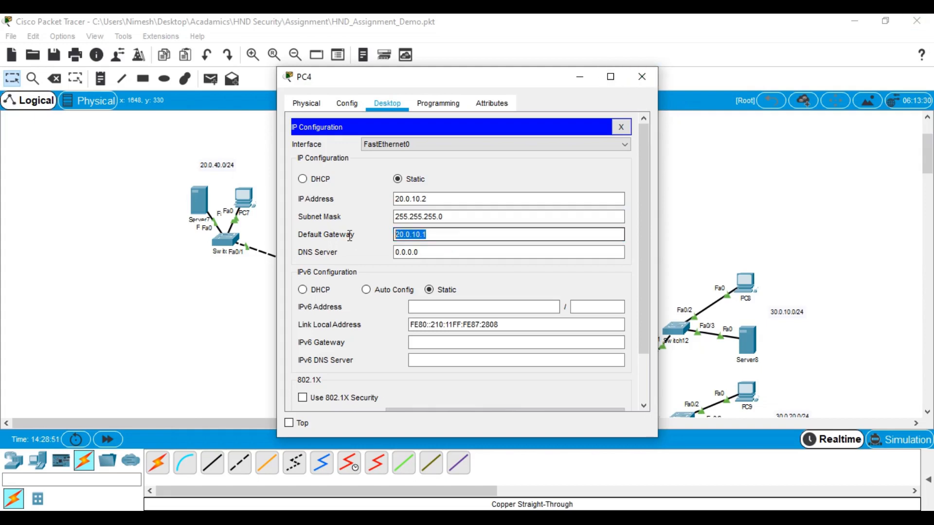
left_click(642, 77)
Give Server4 static IP 20.0.10.3, mask 255.255.255.0, gateway 20.0.10.1
left_click(497, 188)
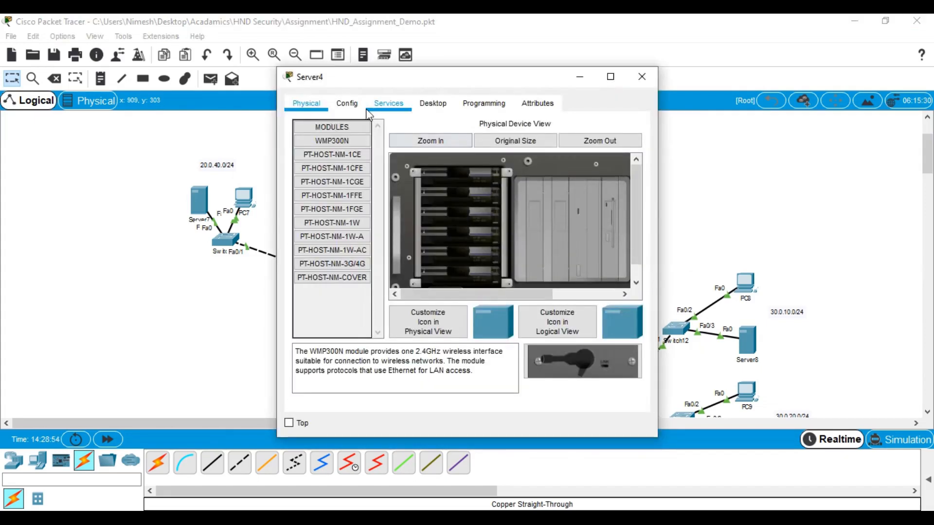
left_click(347, 103)
left_click(433, 103)
left_click(337, 156)
left_click(416, 182)
key("ctrl+v")
key("BackSpace")
type("3")
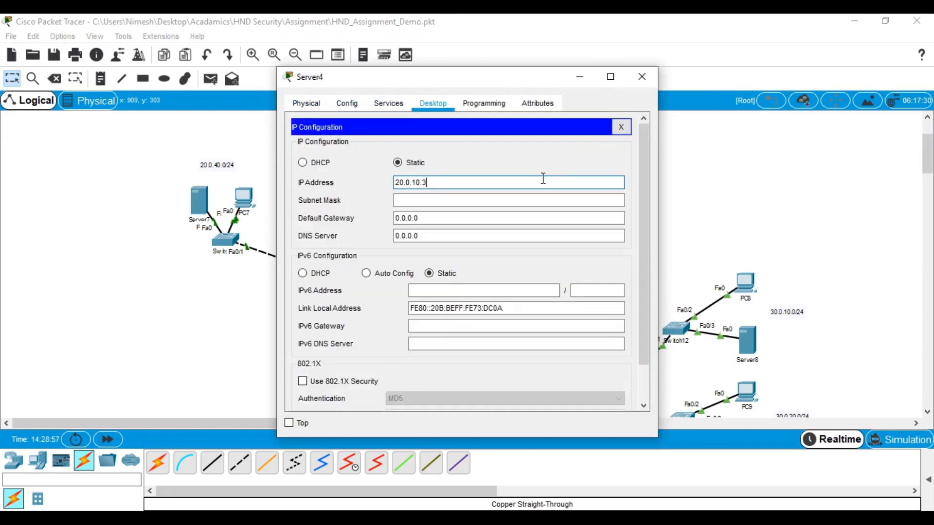
left_click(525, 203)
type("2")
left_click_drag(522, 202, 279, 203)
type("255.255.")
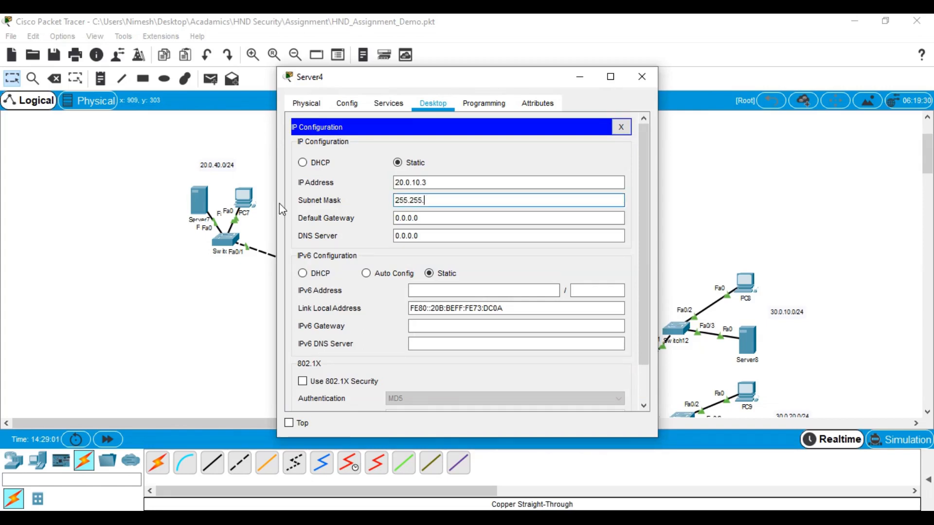
type("255.0")
key("Tab")
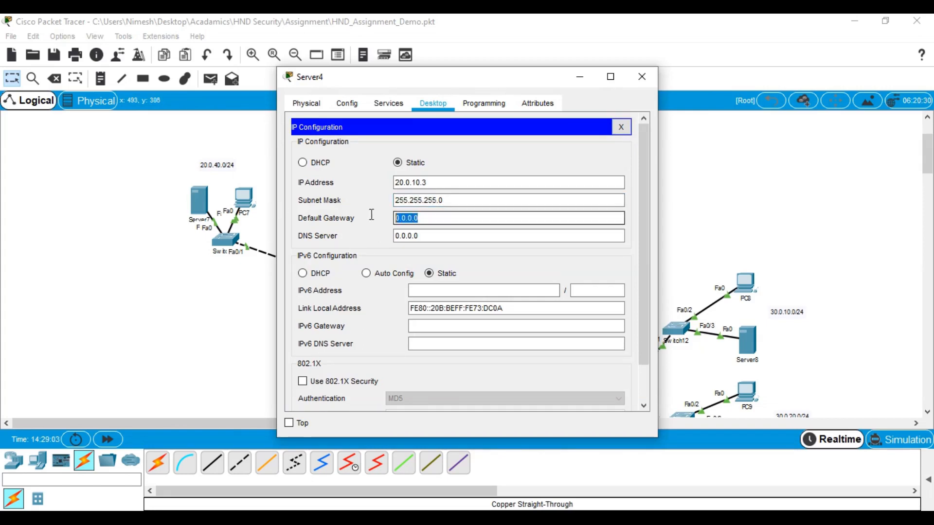
type("20.0.10.1")
left_click(642, 77)
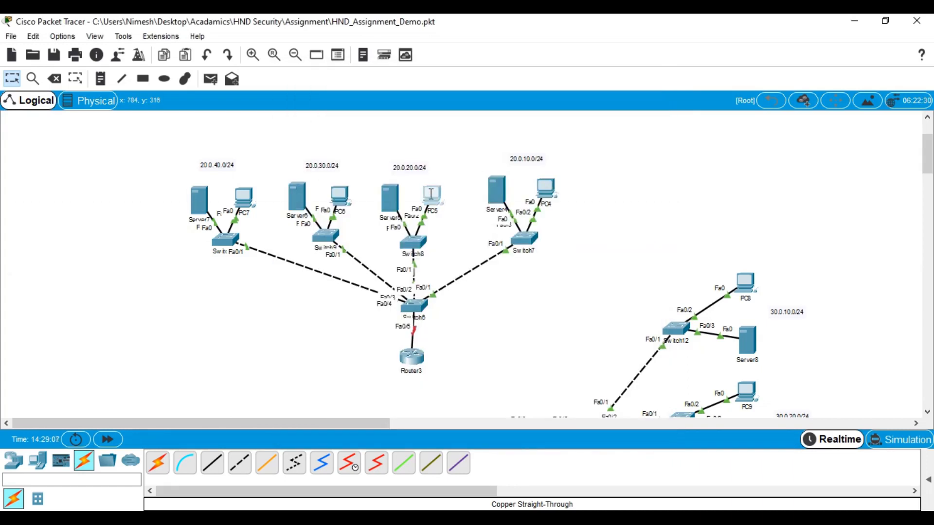
Give PC5 static IP 20.0.20.2, mask 255.255.255.0, gateway 20.0.20.1
left_click(432, 193)
left_click(388, 104)
left_click(334, 158)
left_click(431, 203)
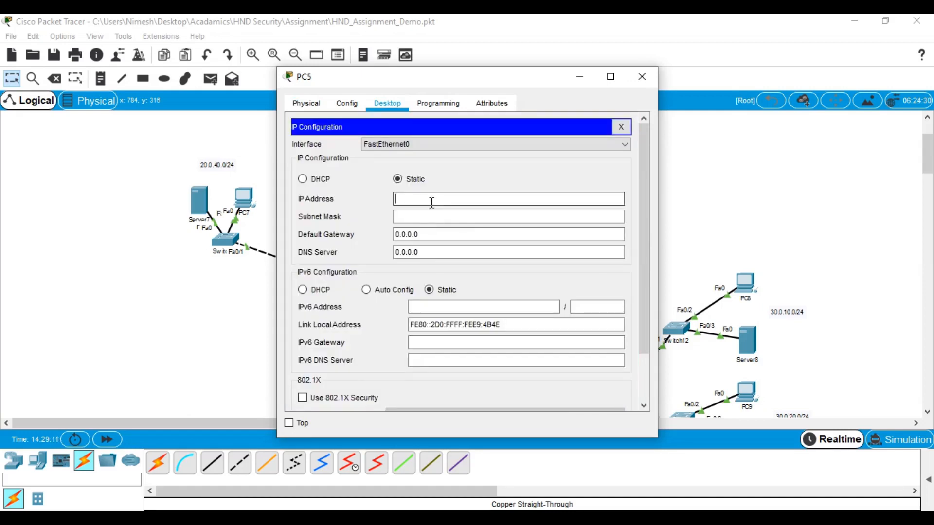
type("20.0.20.3")
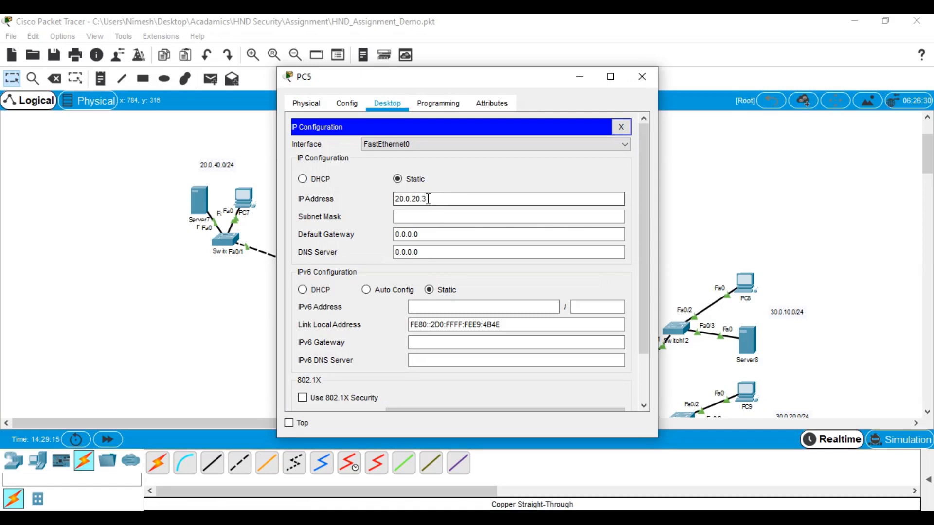
key("BackSpace")
type("2")
left_click(436, 216)
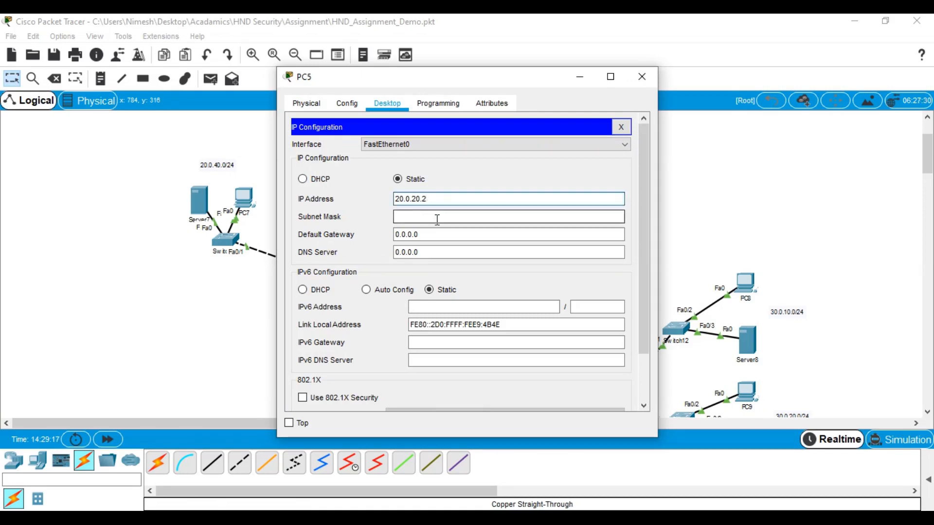
key("BackSpace")
key("BackSpace")
key("BackSpace")
key("BackSpace")
key("BackSpace")
type("255.255.0")
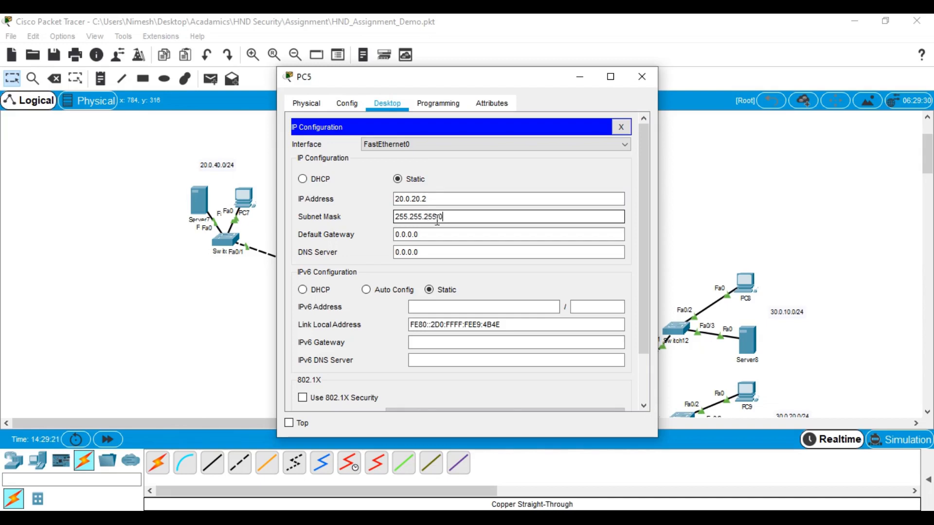
left_click_drag(447, 216, 390, 215)
type("25")
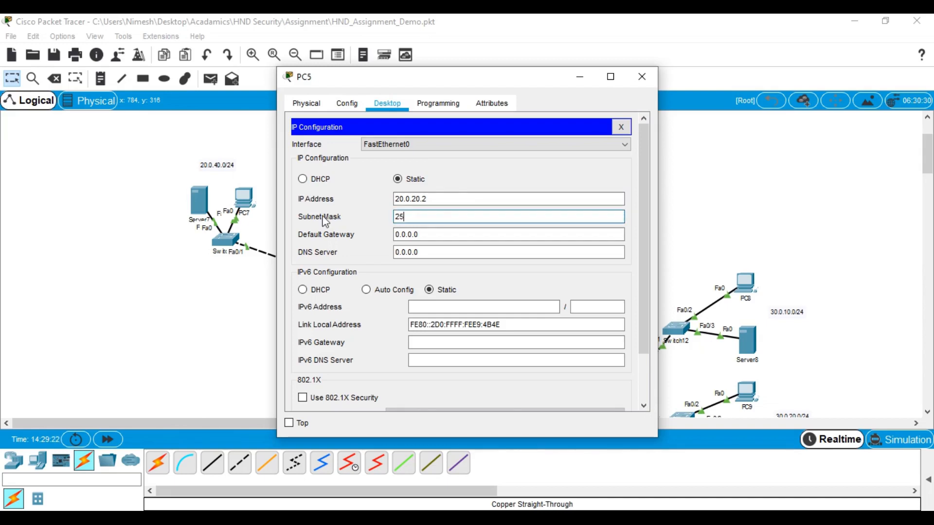
type("5.255.255.0")
left_click_drag(426, 240, 357, 234)
type("20.0.10.1")
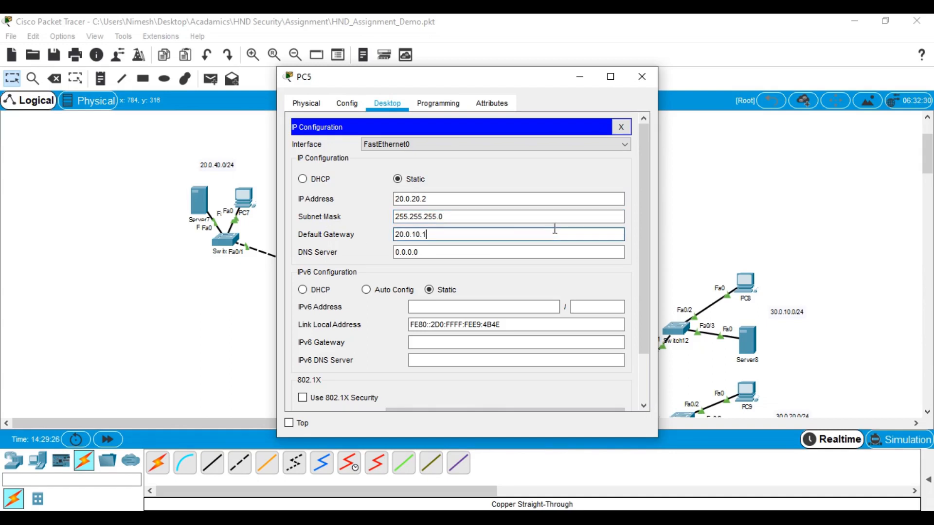
key("BackSpace")
type("20.1")
double_click(482, 232)
key("ctrl+c")
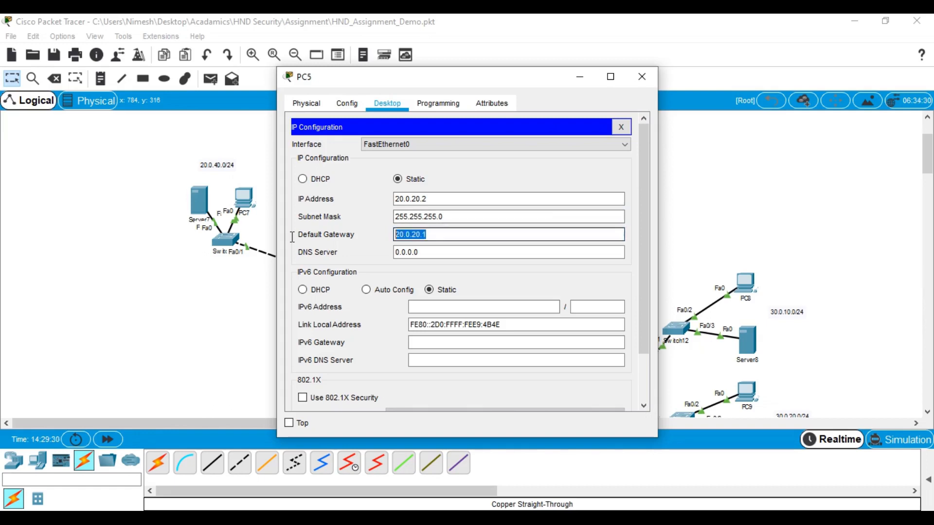
left_click(652, 84)
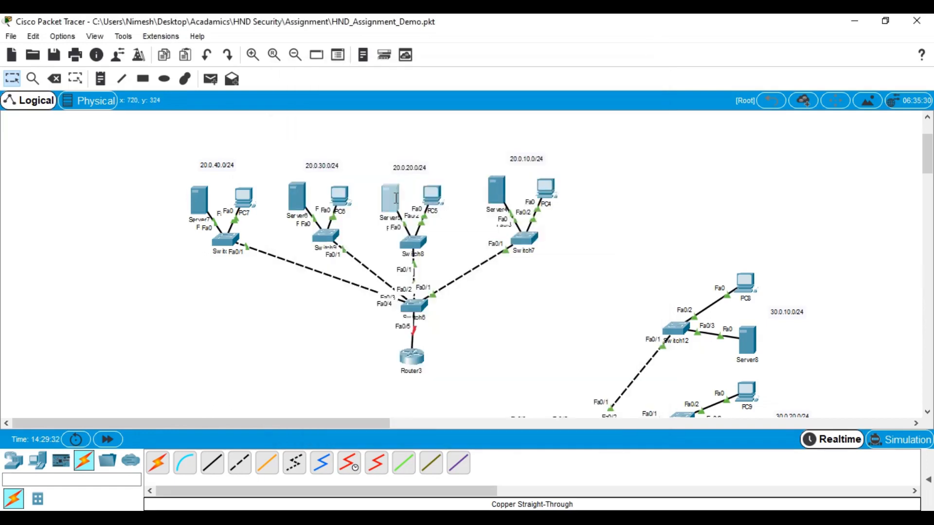
Set Server5 to 20.0.20.3, mask 255.255.255.0, gateway 20.0.20.1, then bring up PC6
left_click(428, 180)
left_click(398, 109)
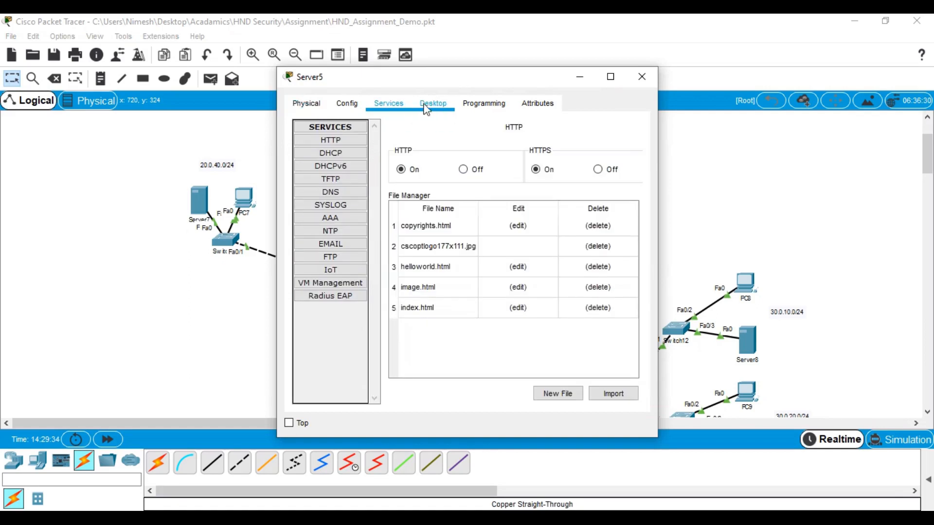
left_click(433, 103)
left_click(366, 170)
left_click(413, 184)
type("20.0.20.1")
key("BackSpace")
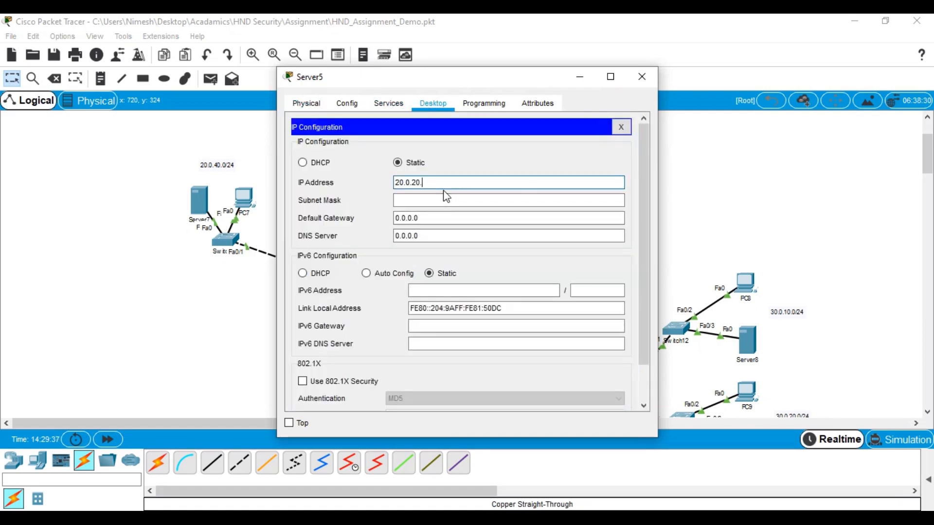
left_click(458, 200)
key("BackSpace")
key("BackSpace")
key("BackSpace")
key("BackSpace")
key("BackSpace")
type("255.255.0")
left_click(437, 217)
left_click_drag(438, 218, 394, 218)
type("20.0.20.1")
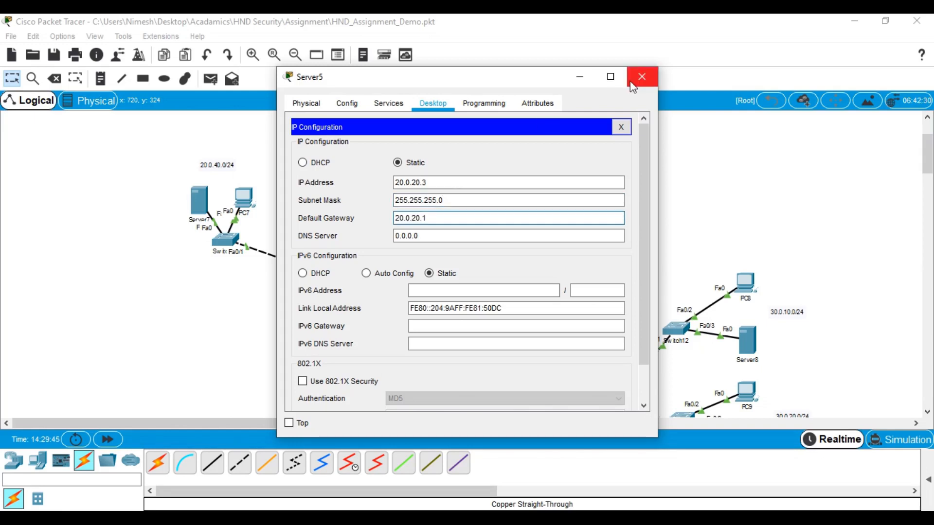
left_click(643, 77)
left_click(389, 197)
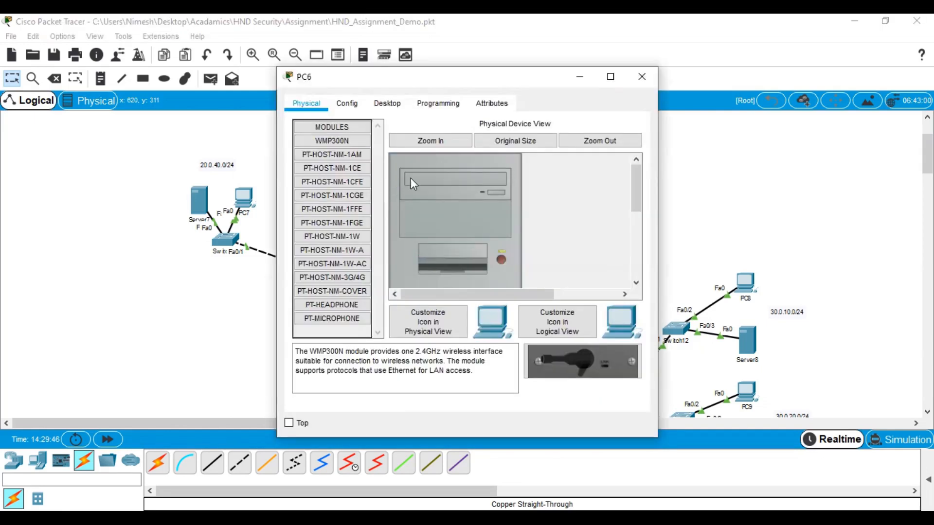
Give PC6 static IP 20.0.30.2, mask 255.255.255.0, gateway 20.0.30.1
left_click(390, 100)
left_click(357, 167)
left_click(437, 197)
key("ctrl+v")
key("BackSpace")
key("BackSpace")
key("BackSpace")
key("BackSpace")
type("30.1")
key("BackSpace")
type("2")
left_click(470, 216)
left_click_drag(423, 216, 378, 221)
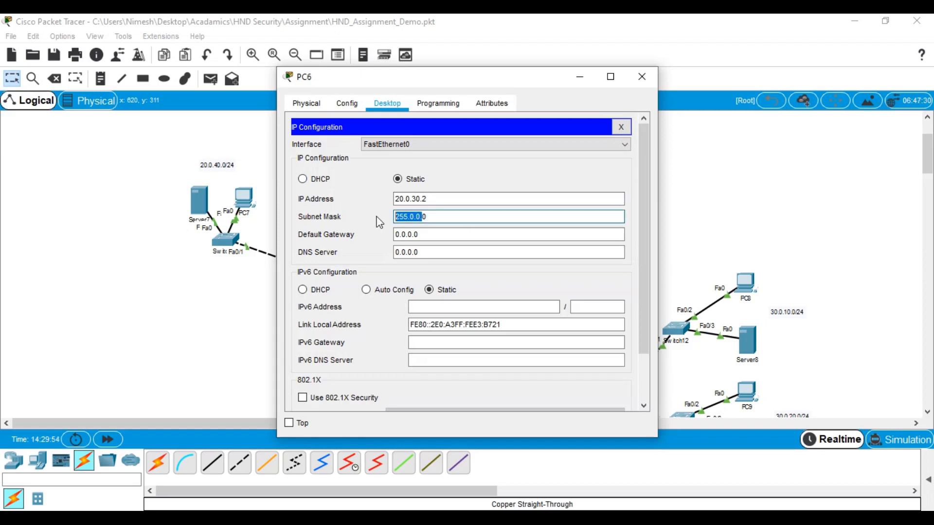
key("BackSpace")
key("Delete")
type("255.255.255.0")
left_click(453, 230)
left_click_drag(453, 230, 376, 232)
type("20.0.20.1")
key("BackSpace")
key("BackSpace")
key("BackSpace")
key("BackSpace")
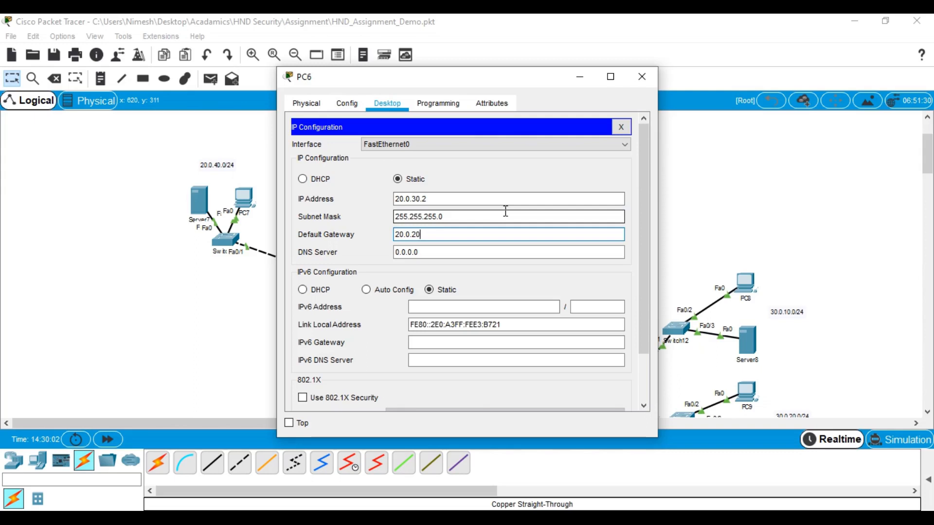
type("30.1")
left_click_drag(438, 235, 301, 232)
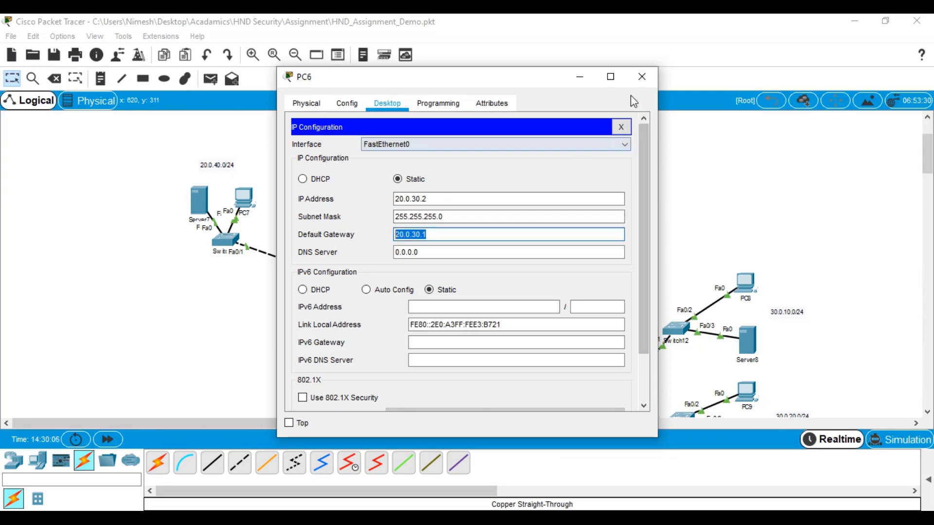
left_click(642, 76)
Give Server6 static IP 20.0.30.3 with mask 255.255.255.0
left_click(296, 197)
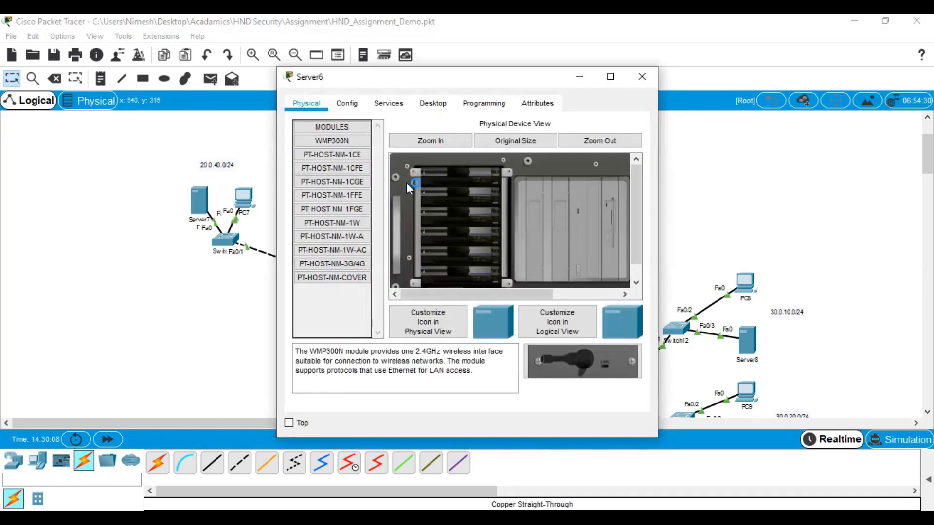
left_click(433, 103)
left_click(334, 155)
left_click(445, 183)
type("20.0.30.1")
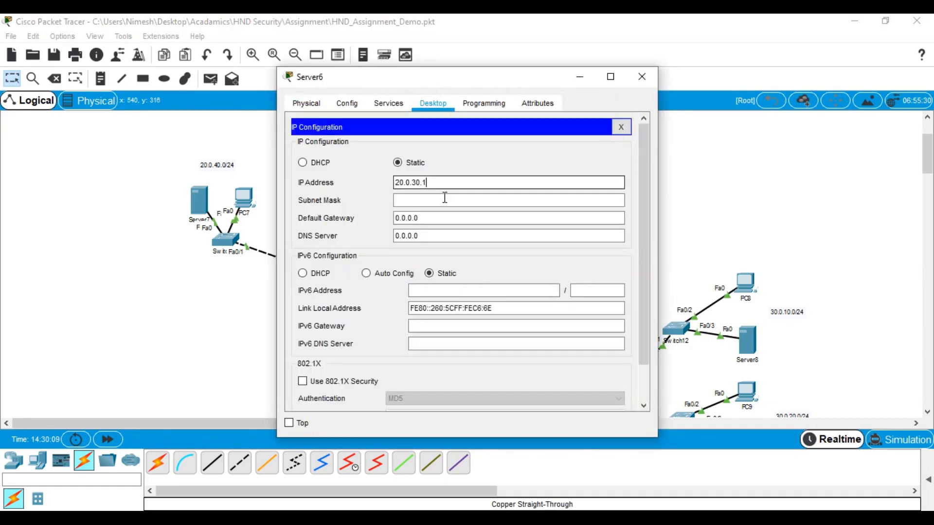
key("BackSpace")
type("3")
left_click(448, 202)
left_click_drag(448, 202, 399, 204)
type("255")
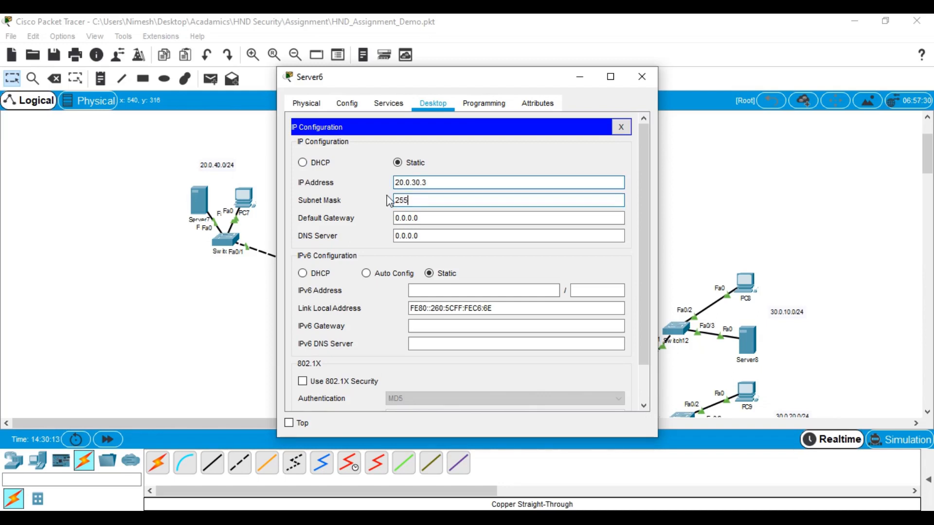
type(".255.255.0")
key("Tab")
left_click(643, 77)
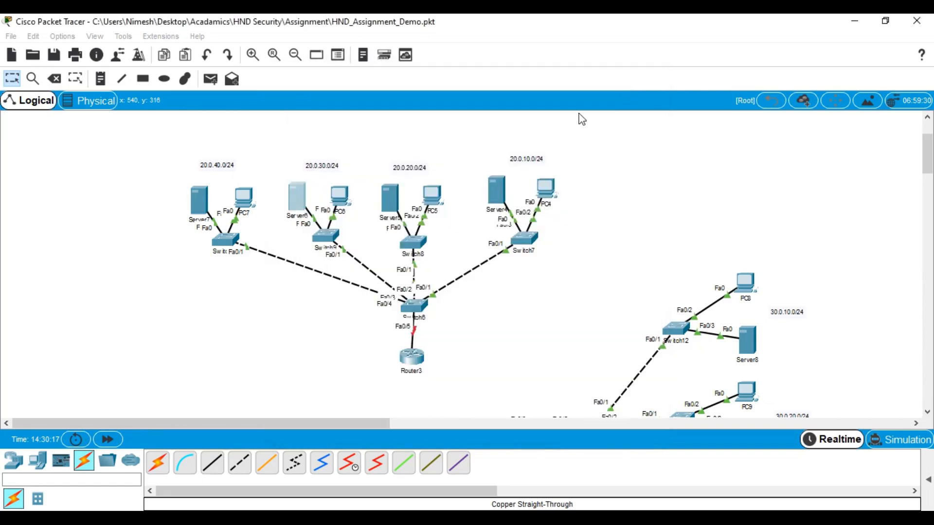
Enter 20.0.40.2, mask 255.255.255.0 and gateway 20.0.40.1 in PC7's IP Configuration
left_click(244, 197)
left_click(388, 104)
left_click(354, 170)
left_click(426, 199)
type("20.0.30.1")
key("BackSpace")
key("BackSpace")
key("BackSpace")
key("BackSpace")
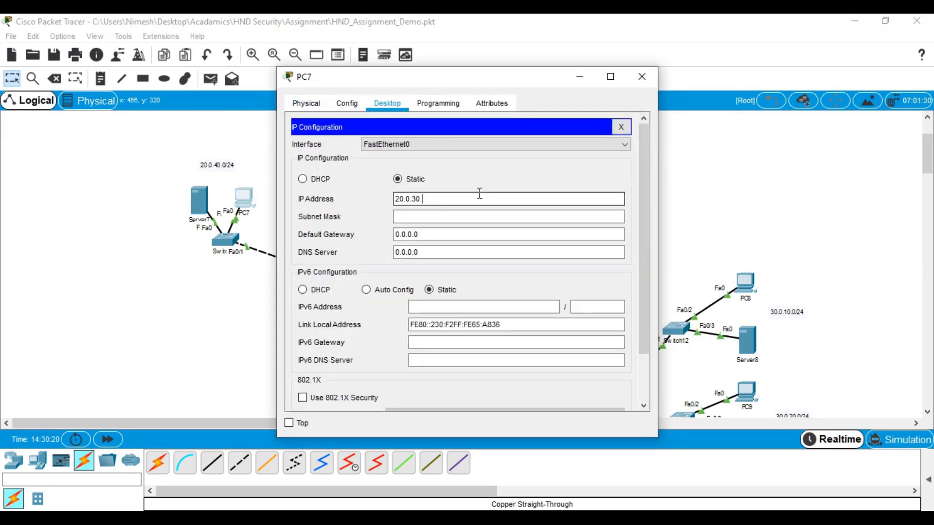
type("40.2")
left_click(432, 217)
left_click_drag(432, 220, 329, 203)
type("255.255.255.0")
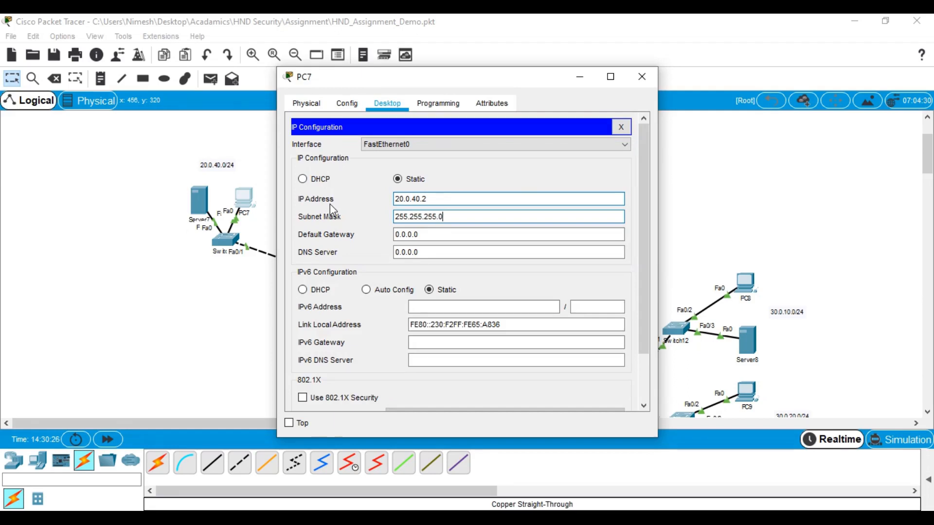
key("Tab")
type("20.0.30.1")
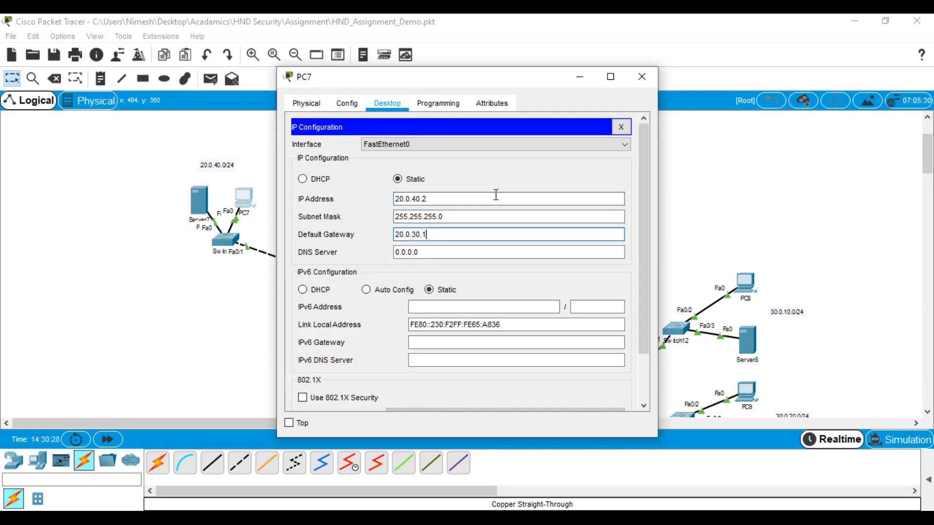
scroll(527, 193, "down", 1)
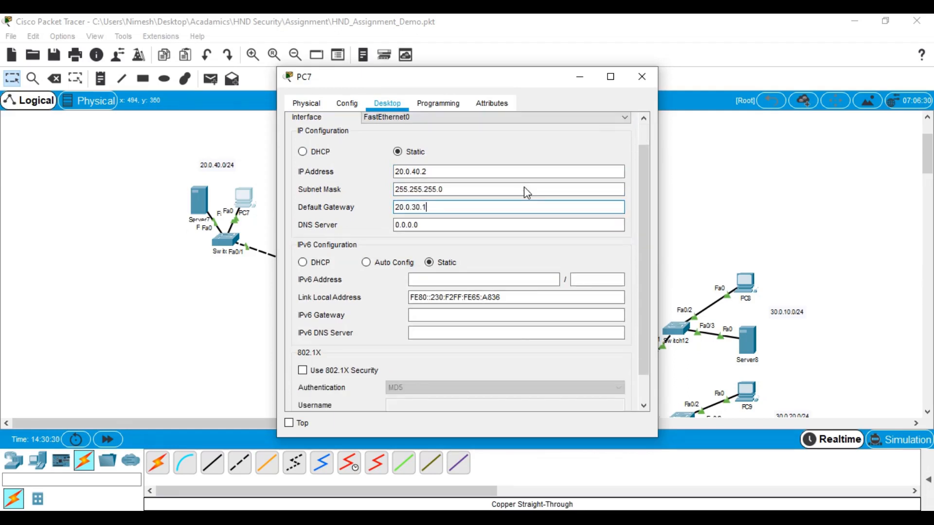
left_click(416, 208)
key("BackSpace")
type("4")
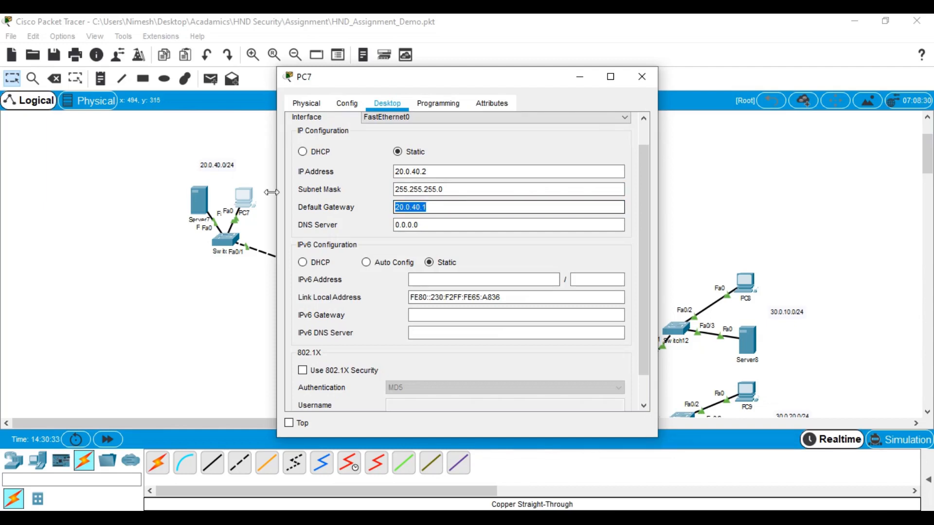
left_click(641, 77)
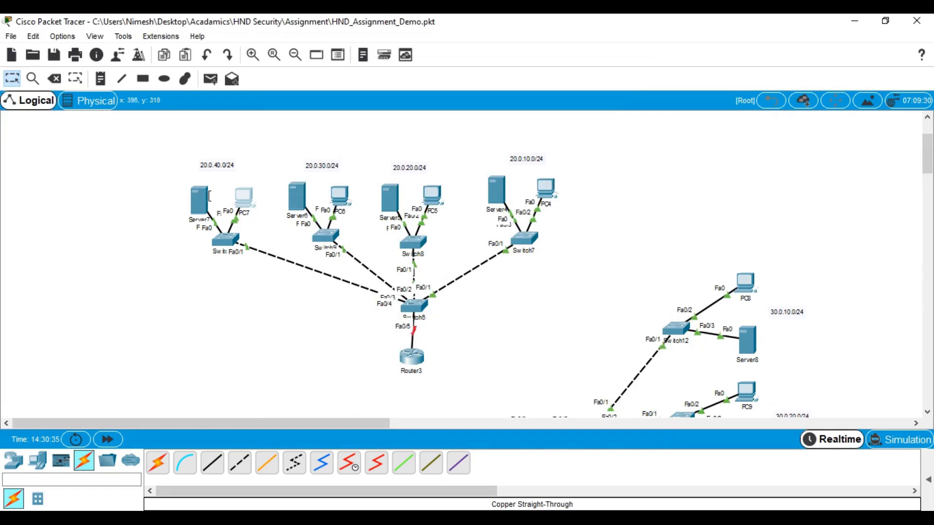
In Server7's IP Configuration, enter 20.0.40.3, mask 255.255.255.0 and gateway 20.0.40.1
double_click(200, 201)
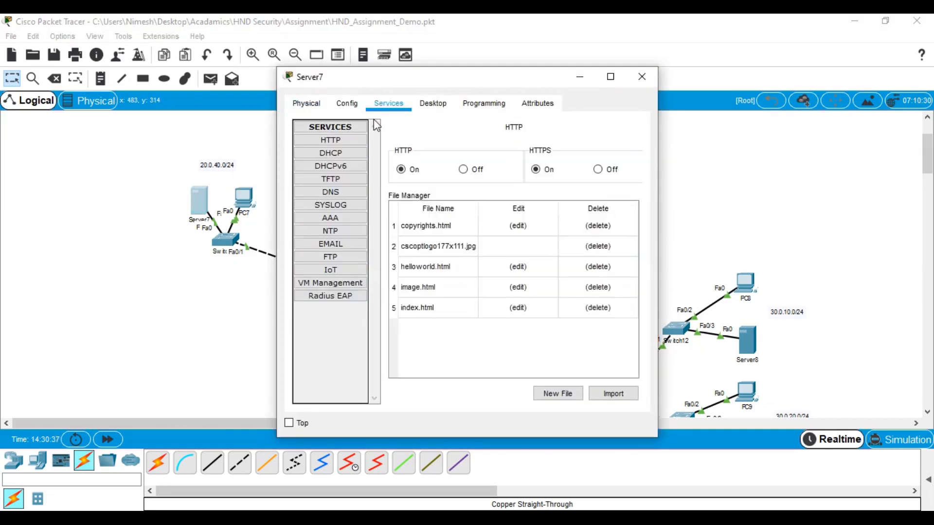
left_click(433, 104)
left_click(359, 140)
left_click(429, 183)
type("20.0.40.1")
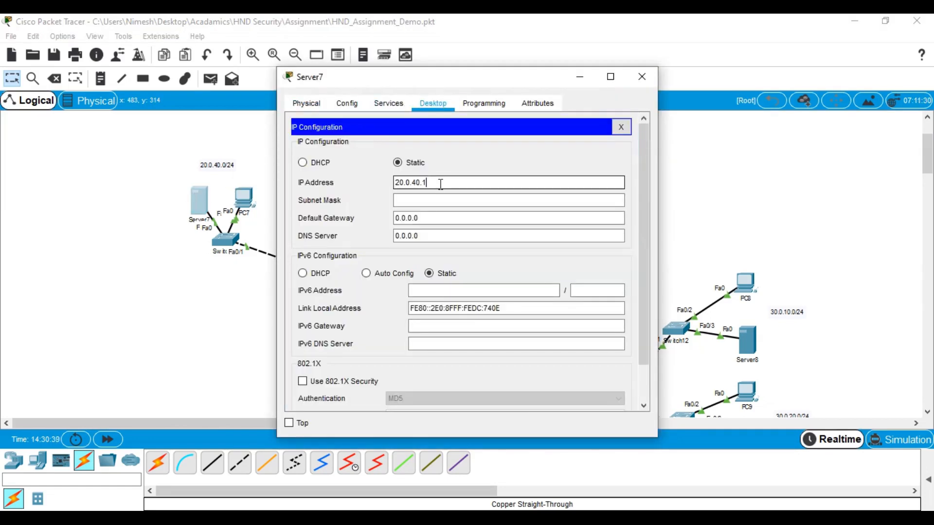
key("BackSpace")
type("3")
left_click(492, 200)
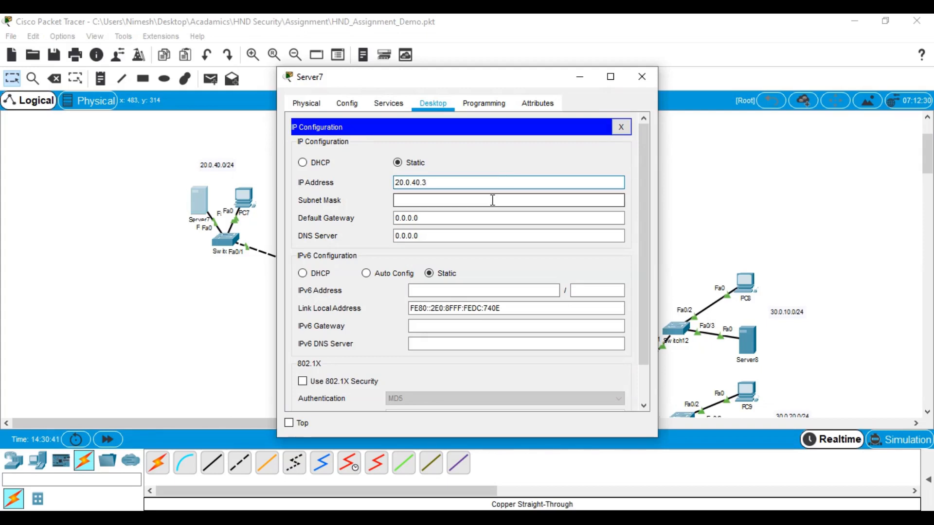
key("BackSpace")
key("BackSpace")
key("BackSpace")
key("BackSpace")
key("BackSpace")
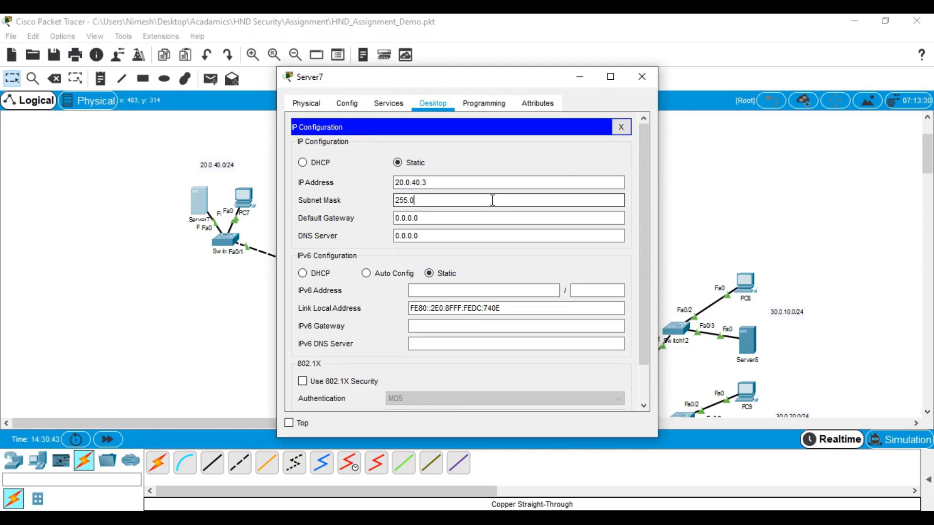
type("255.255.0")
key("Tab")
type("20.0.40.1")
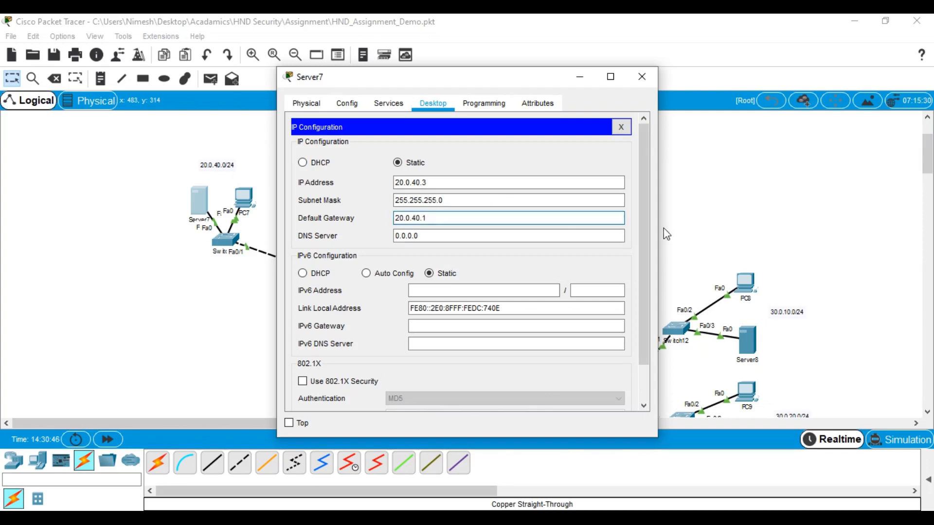
left_click(642, 78)
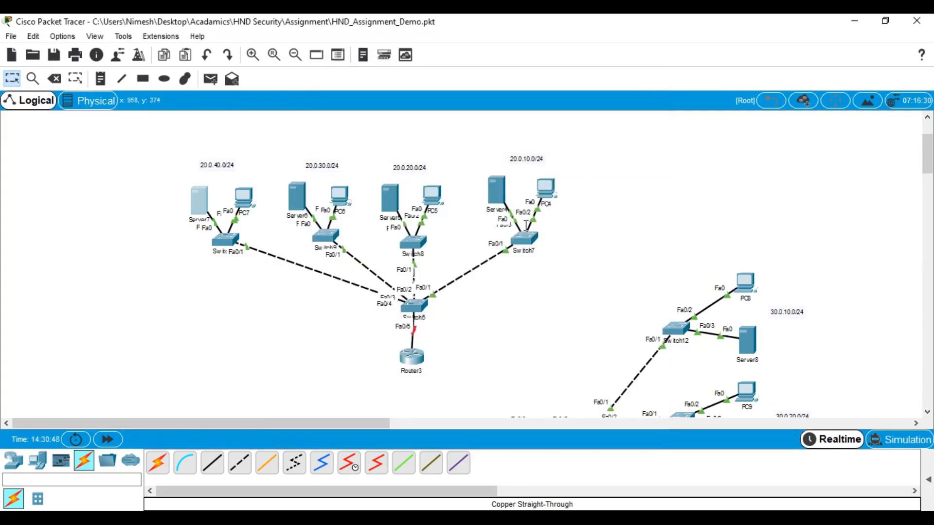
Run ipconfig in PC4's command prompt to show its 20.0.10.2 addressing
left_click(538, 184)
left_click(556, 150)
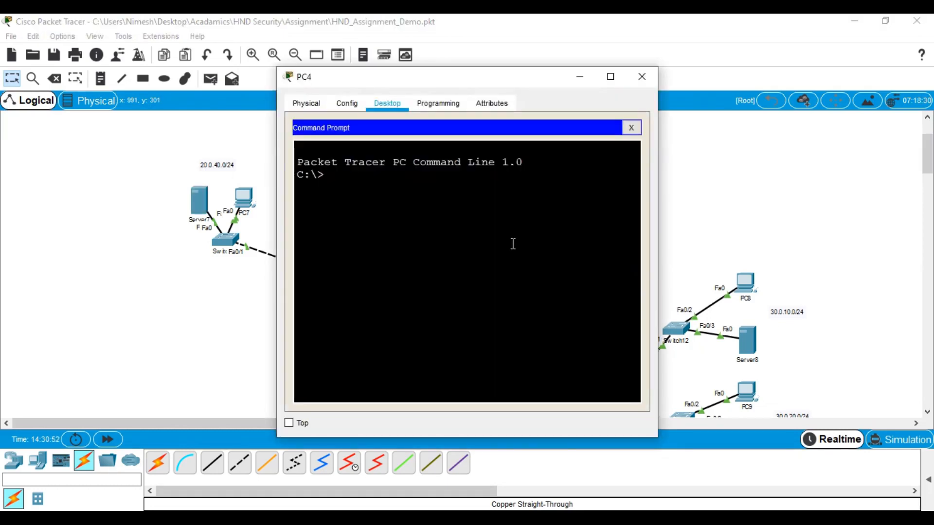
type("ipconfig")
key("Return")
Ping 20.0.10.3 from PC4 and get 4/4 replies
type("pingb")
key("BackSpace")
key("BackSpace")
type("20")
key("BackSpace")
key("BackSpace")
type("20.0.10.3")
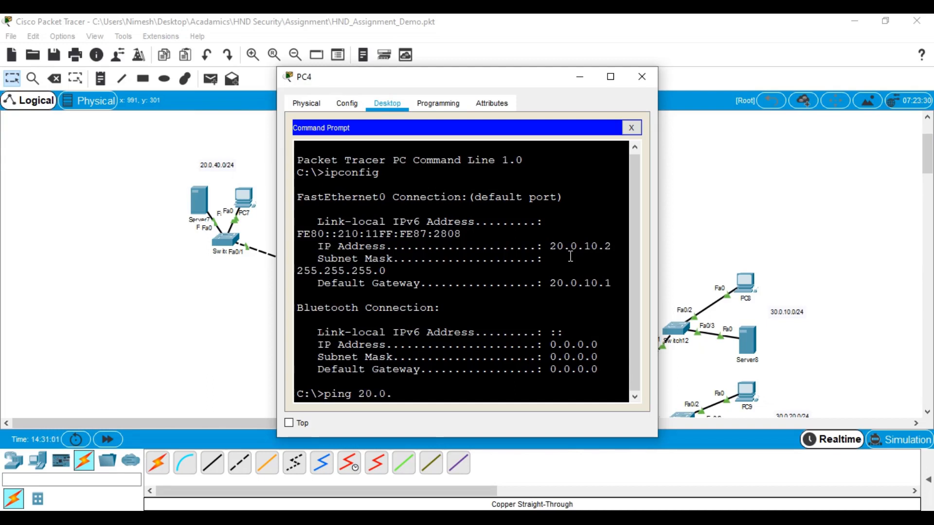
key("Return")
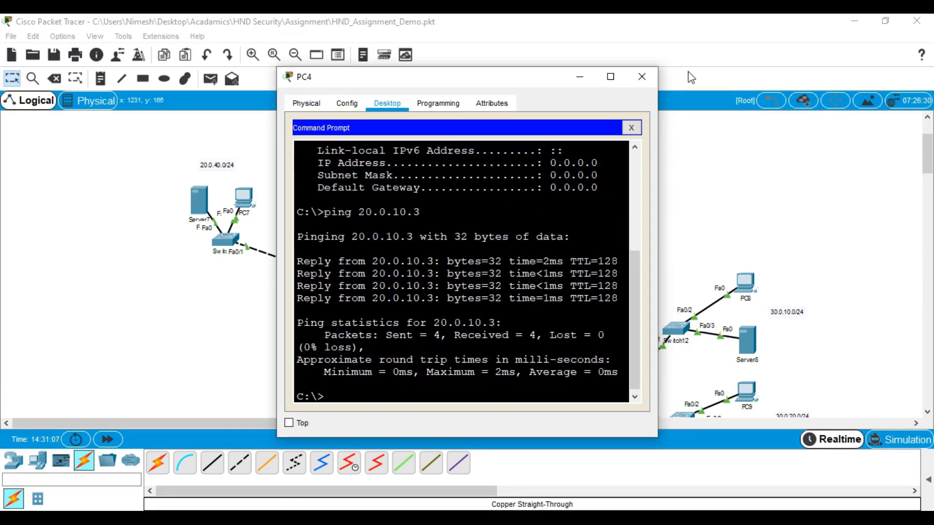
Ping 20.0.20.3 from PC4, which times out
key("Up")
key("Left")
key("Left")
key("BackSpace")
key("BackSpace")
type("20")
key("Return")
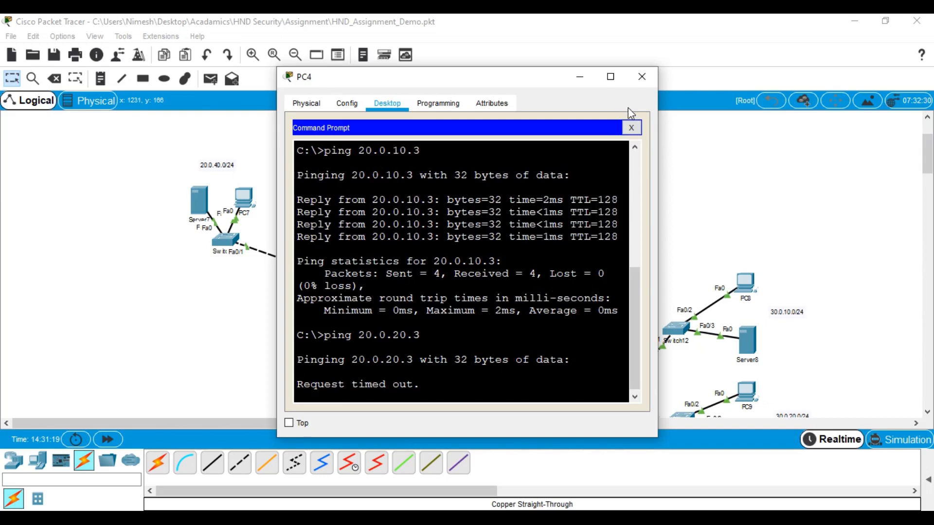
left_click(642, 76)
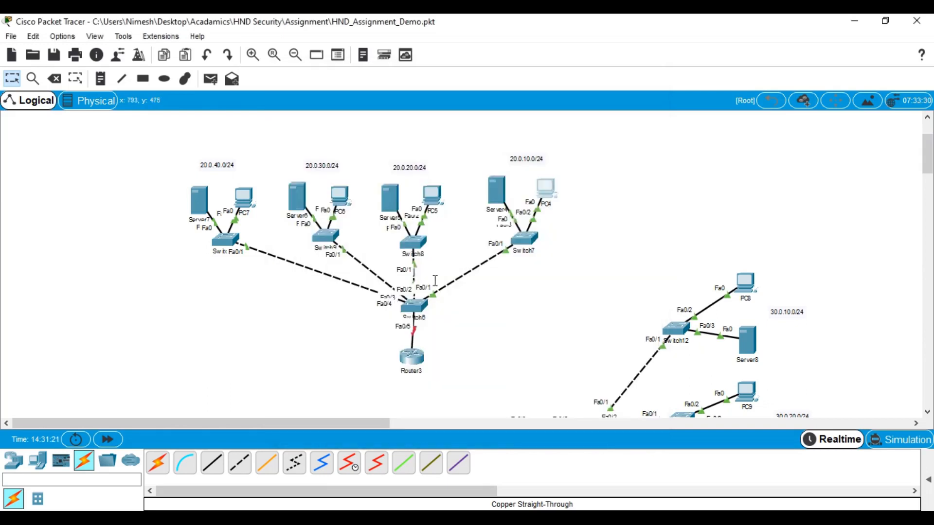
Open Switch6's CLI and enter privileged and global configuration mode with en and conf t
left_click(415, 306)
left_click(611, 75)
left_click(434, 289)
key("Return")
key("Return")
key("Return")
key("Return")
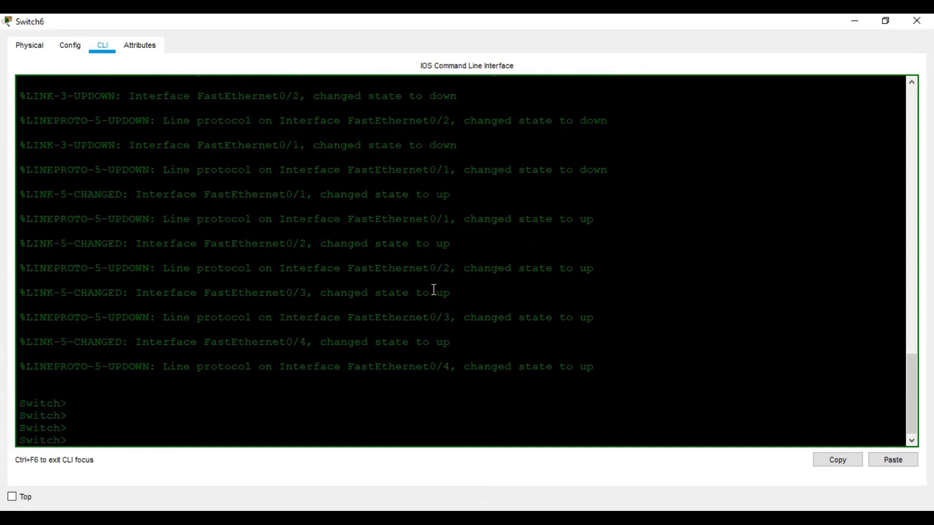
type("en")
key("Return")
key("Return")
key("Return")
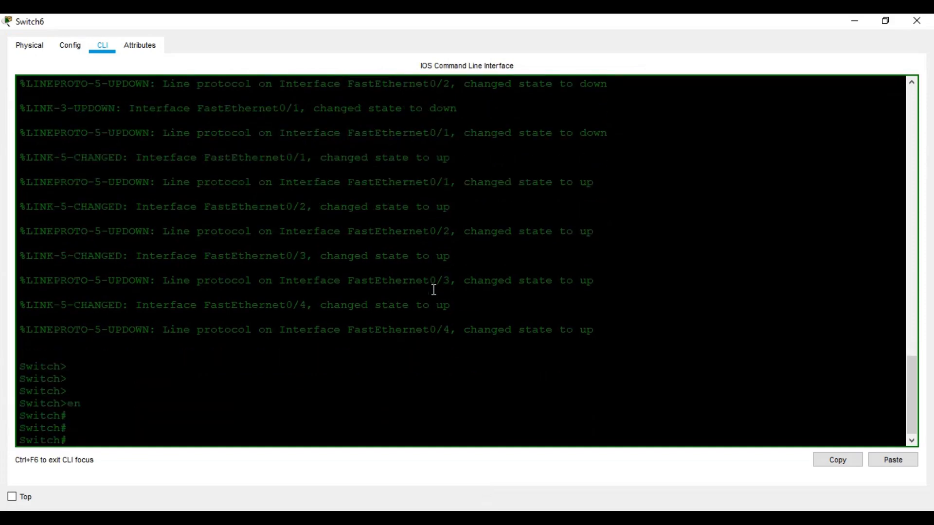
type("conf t")
key("Return")
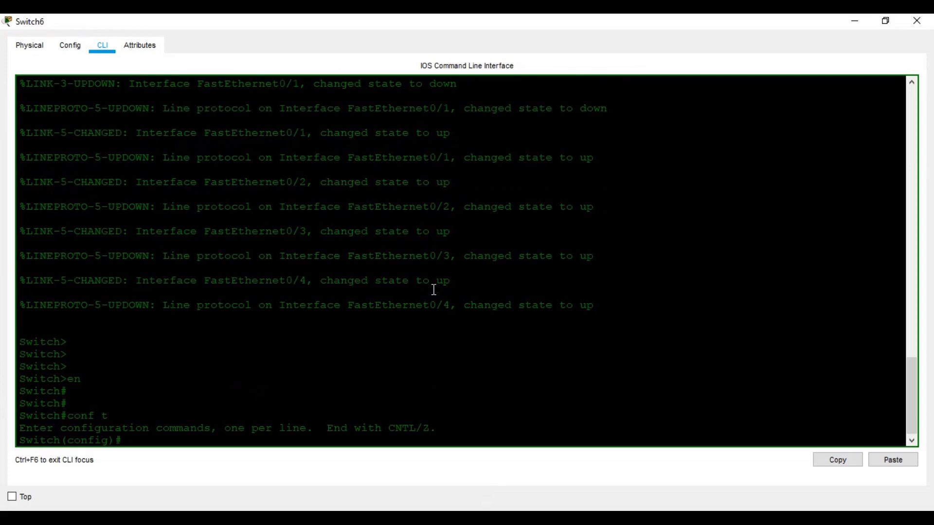
Set the switch hostname to S2 and return to privileged mode with Ctrl+Z
type("hos")
key("Tab")
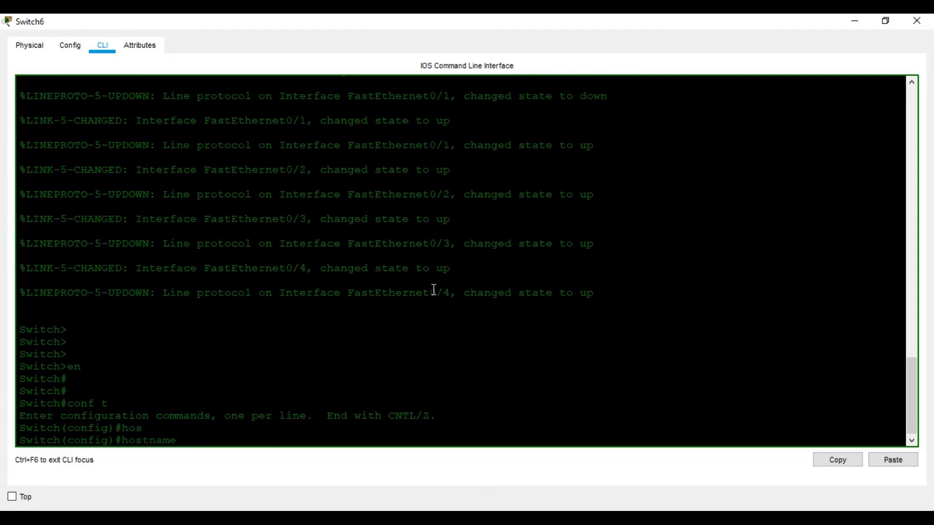
type("S2")
key("Return")
key("Return")
key("Return")
key("Return")
key("Return")
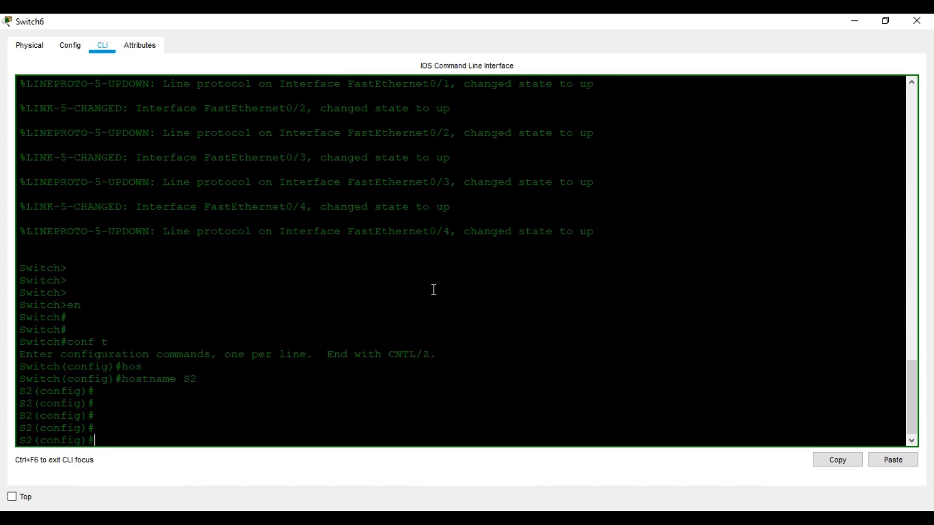
type("do")
key("BackSpace")
key("BackSpace")
key("BackSpace")
key("ctrl+z")
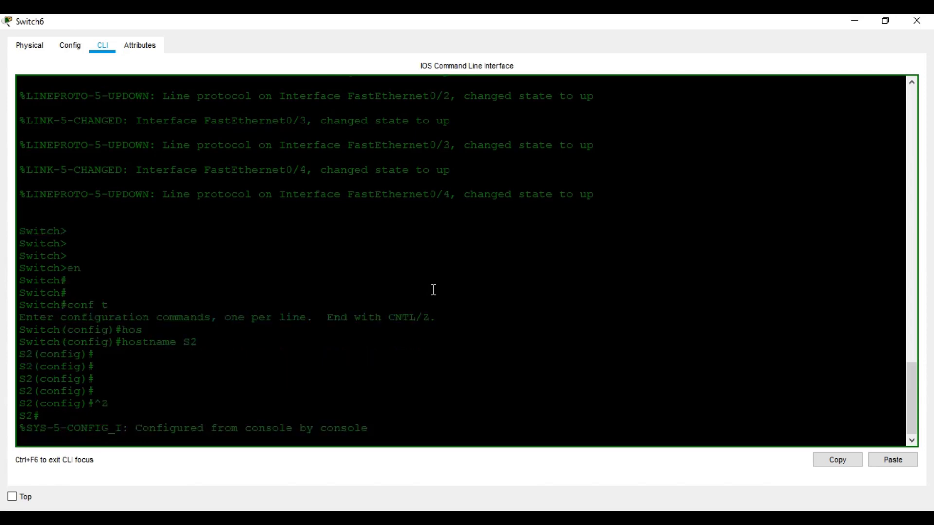
key("Return")
key("Return")
key("Return")
key("Return")
Run show vlan on S2 to list its VLANs, showing only default VLAN 1
type("sh vl")
key("Tab")
key("Return")
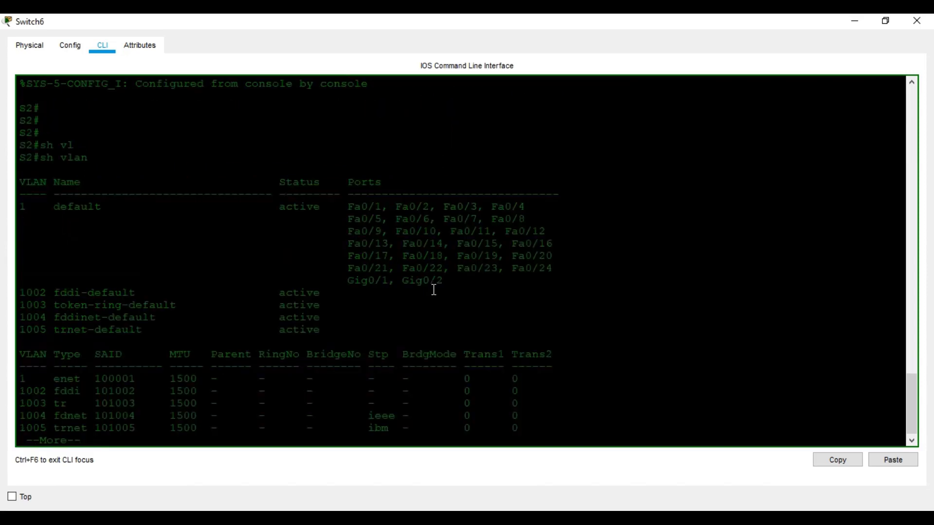
key("space")
scroll(198, 311, "up", 5)
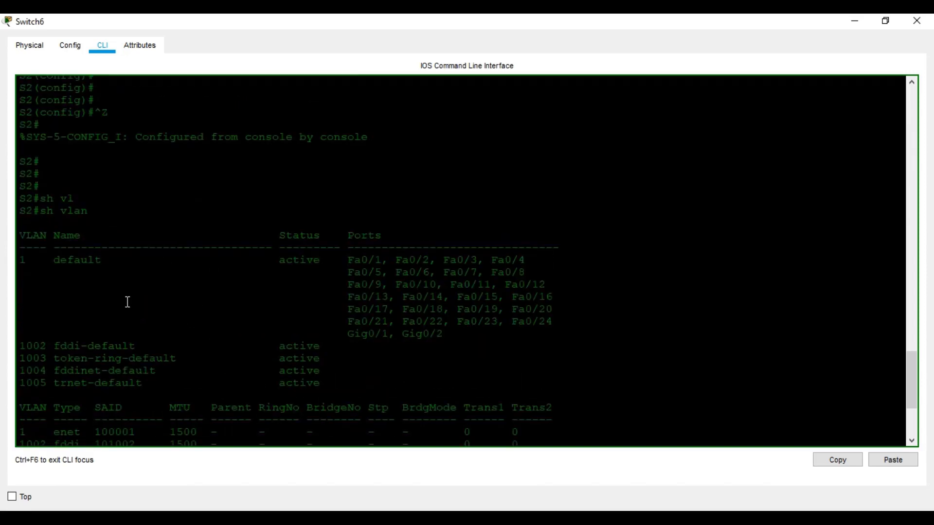
scroll(191, 305, "down", 5)
Enter global configuration mode and query vlan ? for the allowed VLAN ID range
type("CONF T")
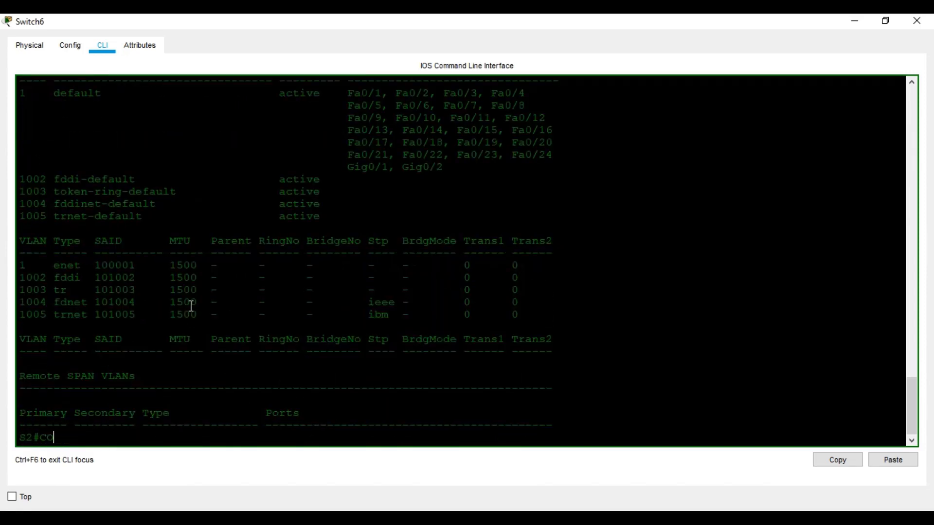
key("Return")
key("Return")
key("Return")
key("Return")
type("VLAN")
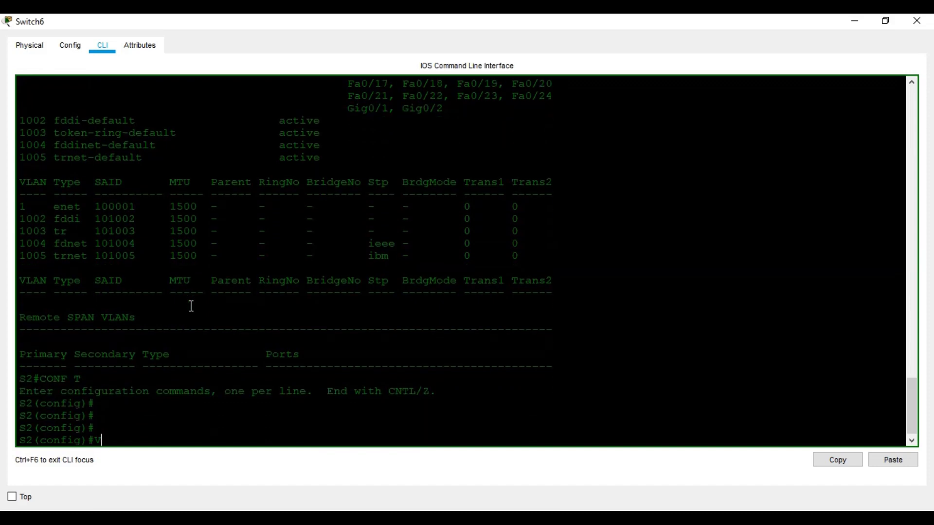
key("Return")
type("VLA")
key("BackSpace")
key("BackSpace")
key("BackSpace")
type("vlan ")
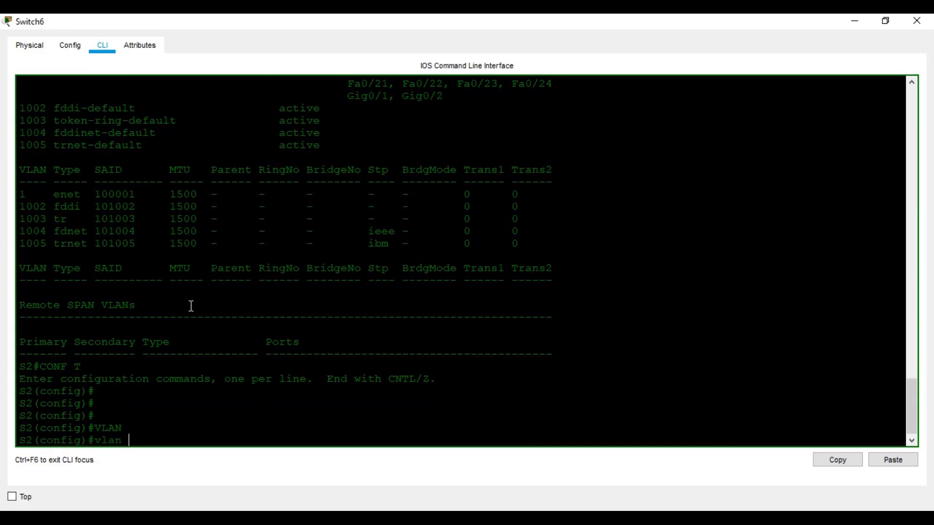
type("?")
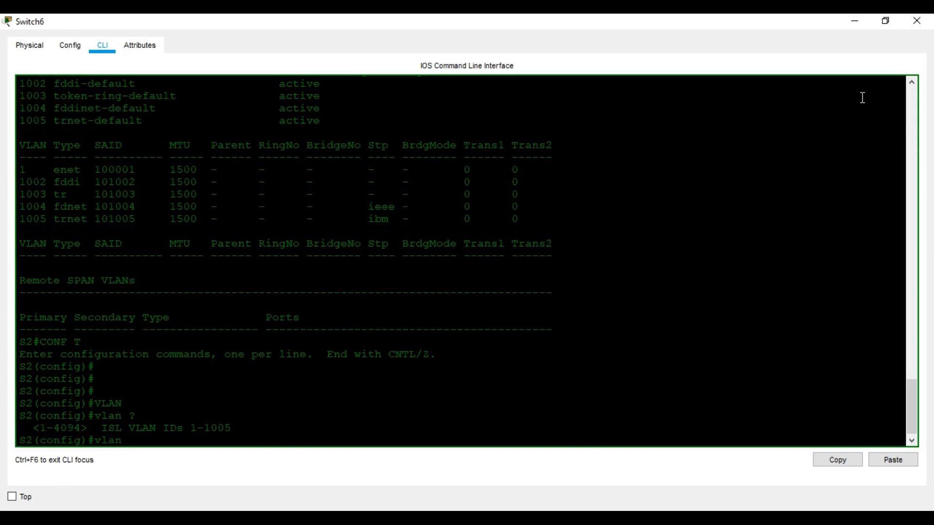
Minimize the CLI and scroll to the ADM, FIN, MGT and OPR LANs
left_click(855, 21)
scroll(266, 354, "down", 3)
scroll(265, 354, "down", 2)
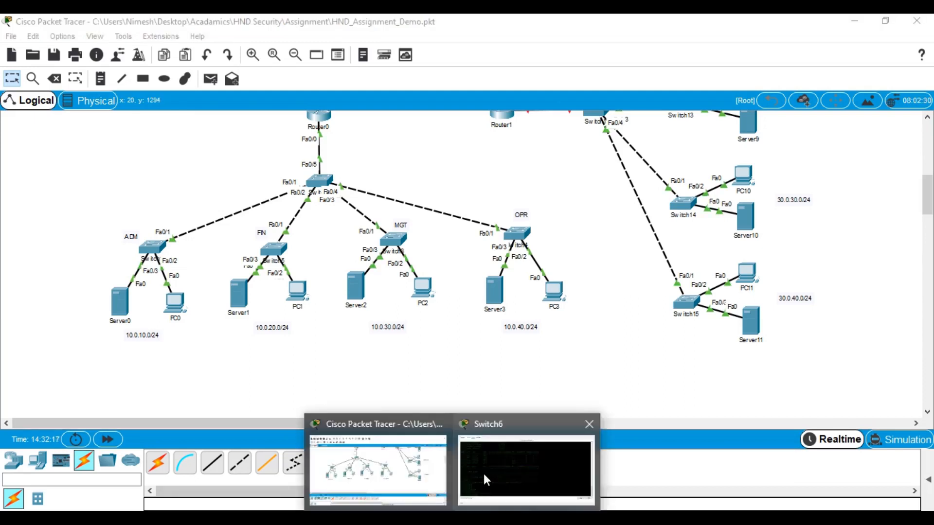
Create VLAN 201 named ADM and VLAN 202 named FIN on S2
left_click(484, 474)
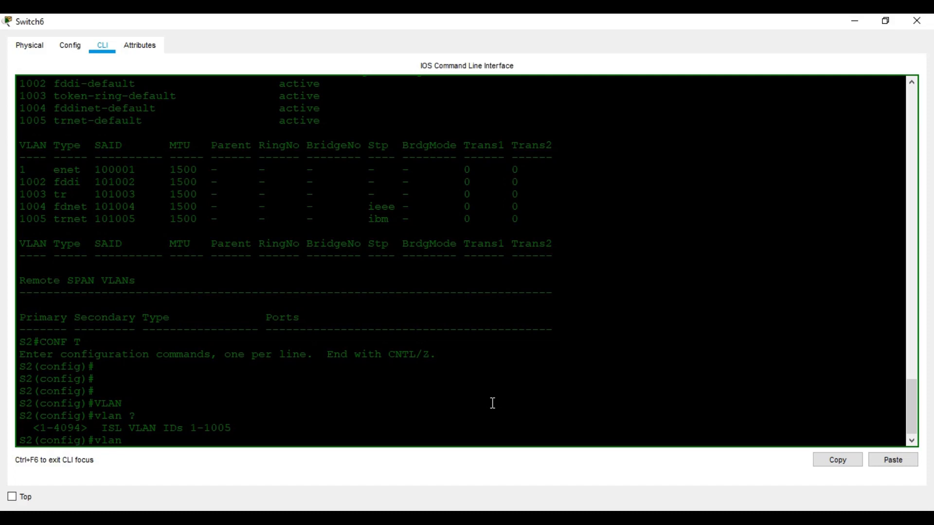
type("201")
key("Return")
type("name")
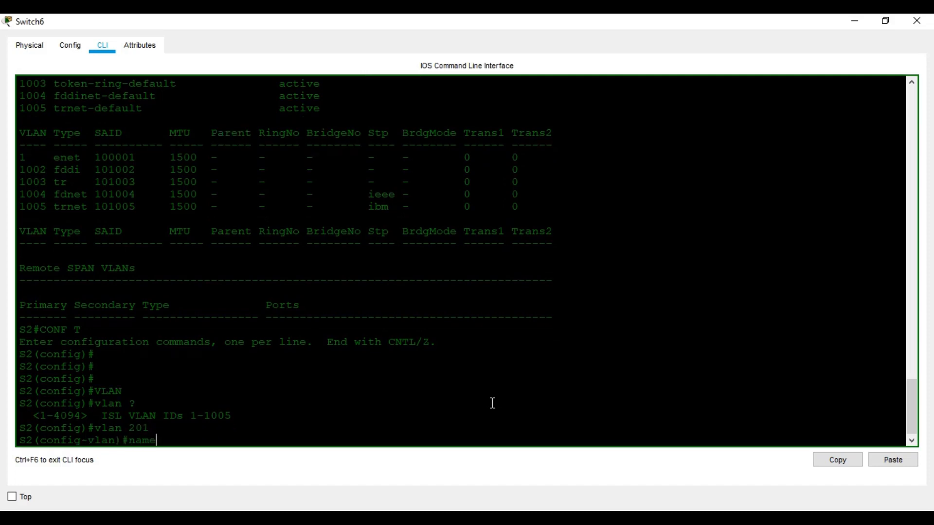
type(" ADM")
key("Return")
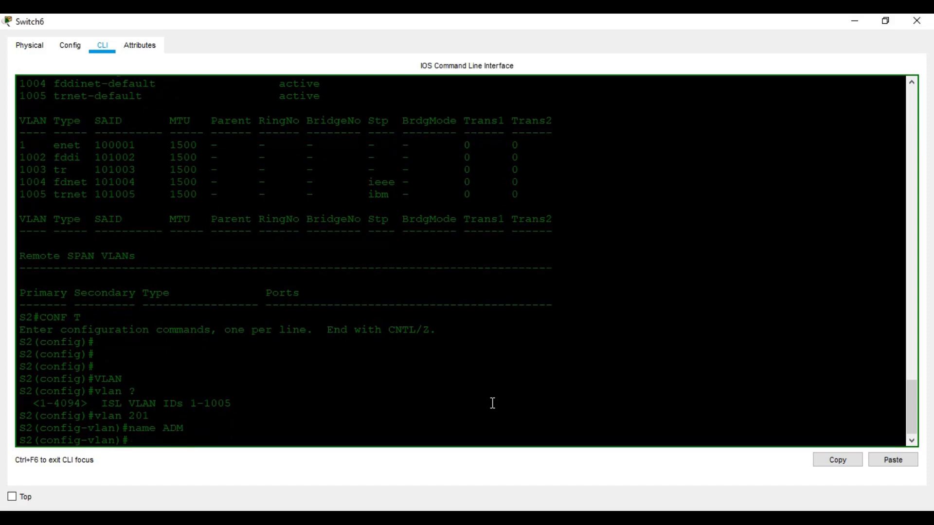
type("exit")
key("Return")
type("vlan")
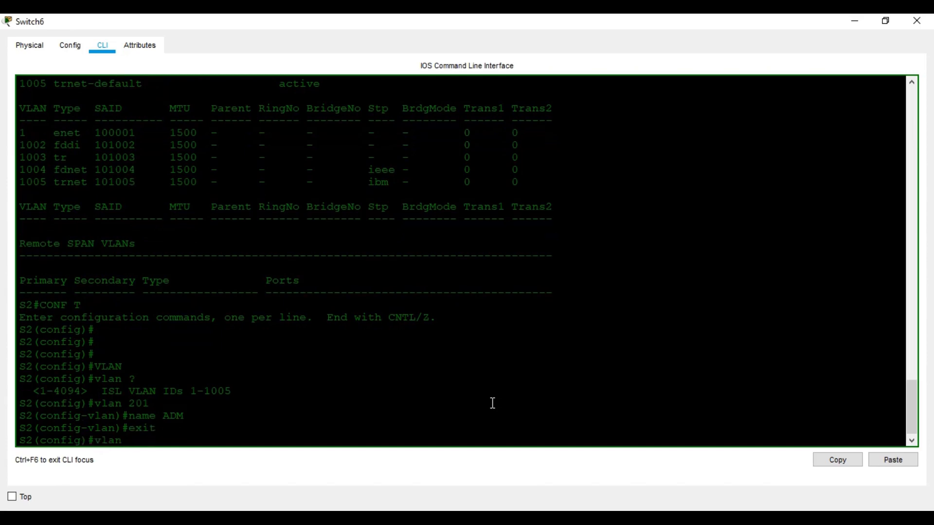
type(" 202")
key("Return")
type("name")
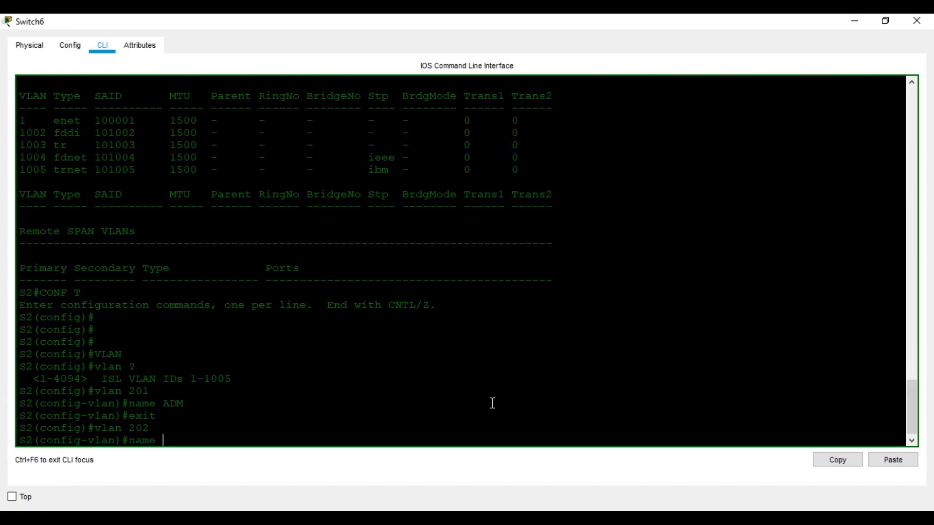
type(" FIN")
key("Return")
type("exit")
key("Return")
key("Return")
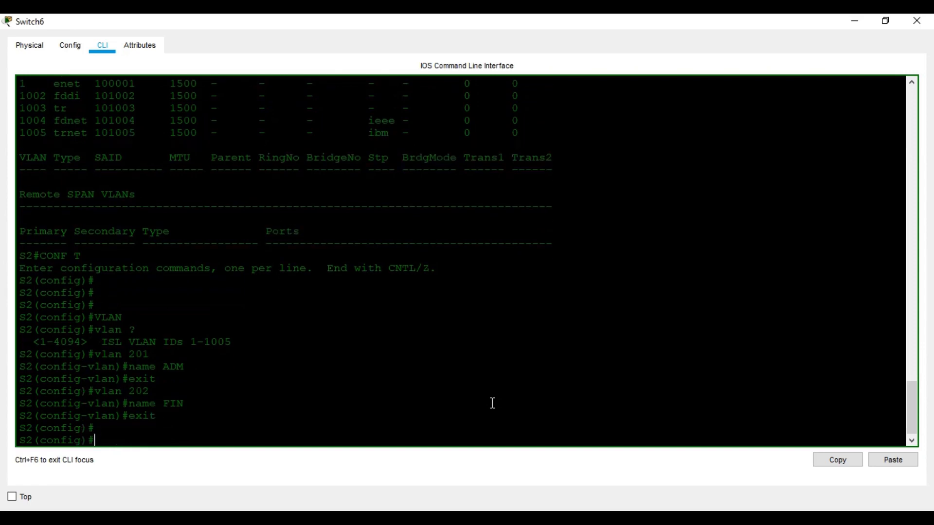
Create VLAN 203 named MGT, then create VLAN 204 and start its name command
type("vlaqn")
key("BackSpace")
key("BackSpace")
key("Tab")
type("203")
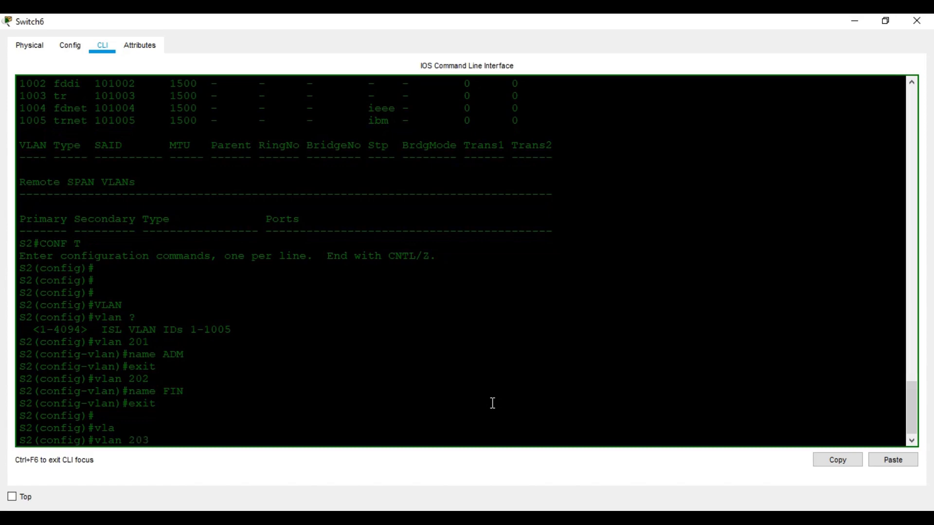
key("Return")
type("name")
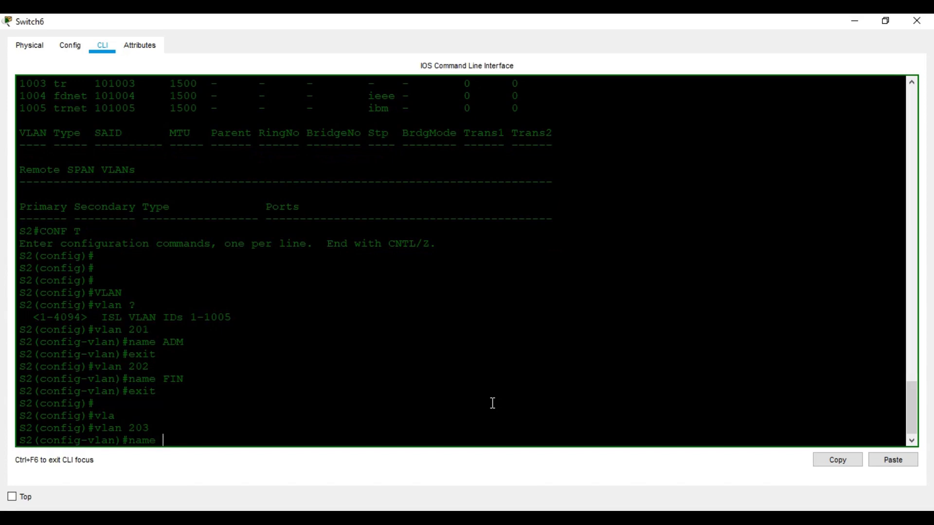
type("MGT")
key("Return")
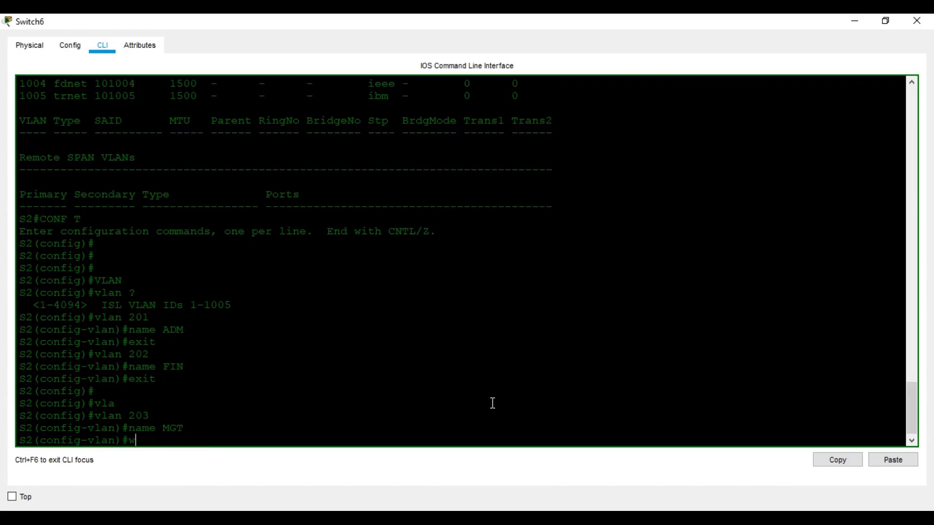
type("exit")
key("Return")
key("Return")
key("Return")
key("Return")
type("vlan 204")
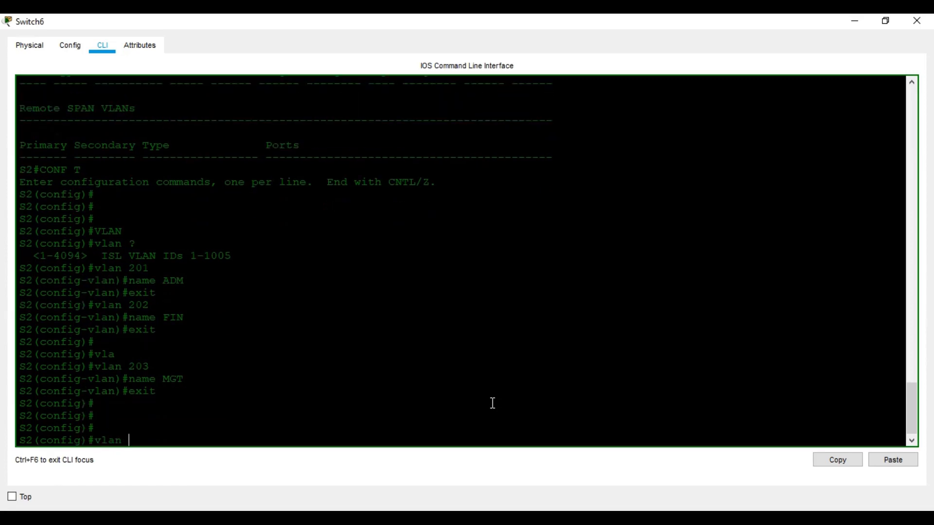
key("Return")
type("nme S")
key("BackSpace")
key("BackSpace")
key("BackSpace")
key("BackSpace")
key("BackSpace")
type("nm")
key("Tab")
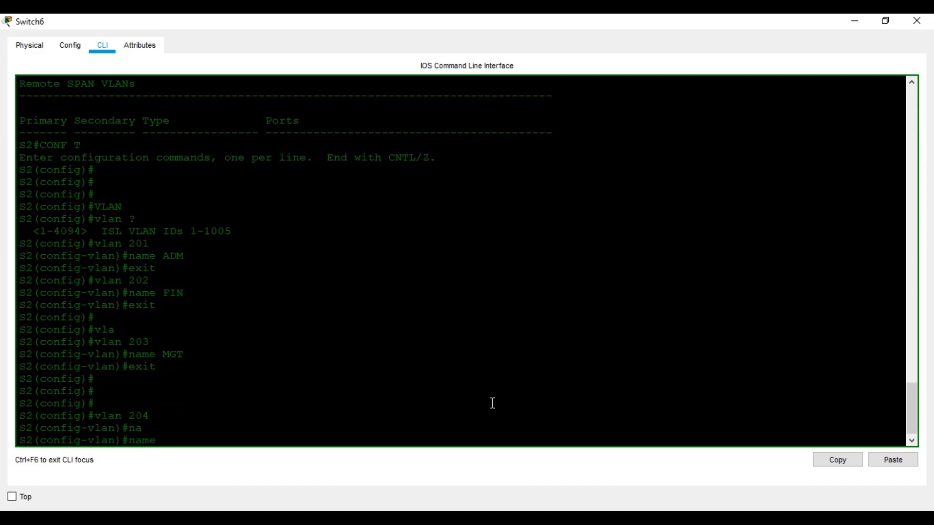
Name VLAN 204 OPR and return to privileged mode
type("OPR")
key("Return")
key("Return")
key("ctrl+z")
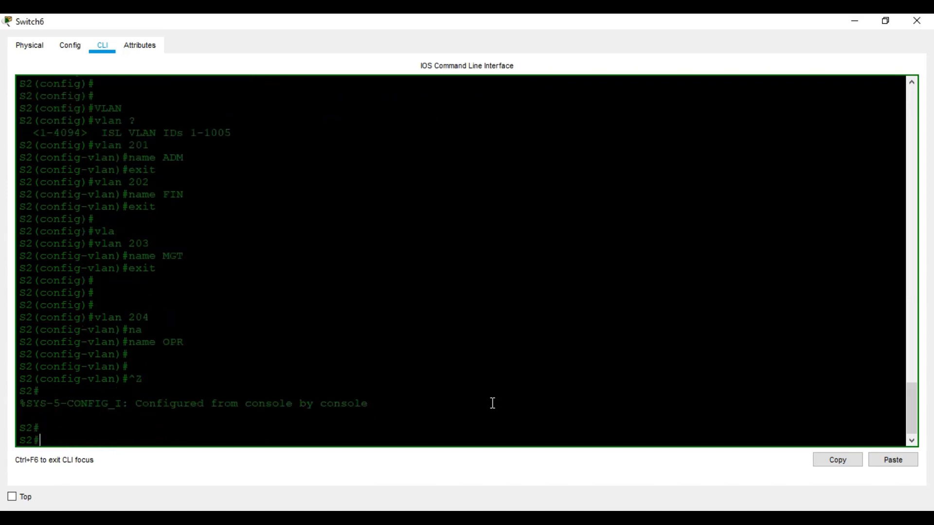
key("Return")
key("Return")
Run show vlan to confirm VLANs 201 ADM, 202 FIN, 203 MGT and 204 OPR are active
type("sh vl")
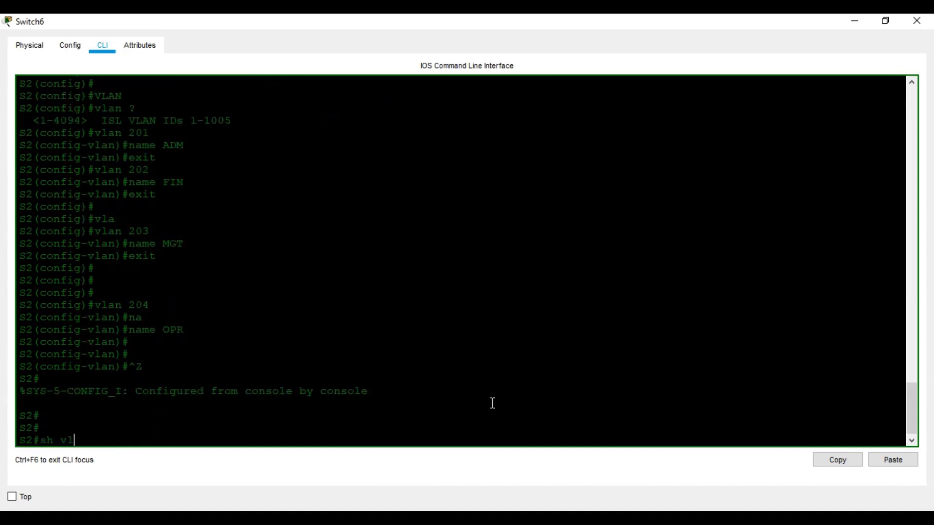
key("Tab")
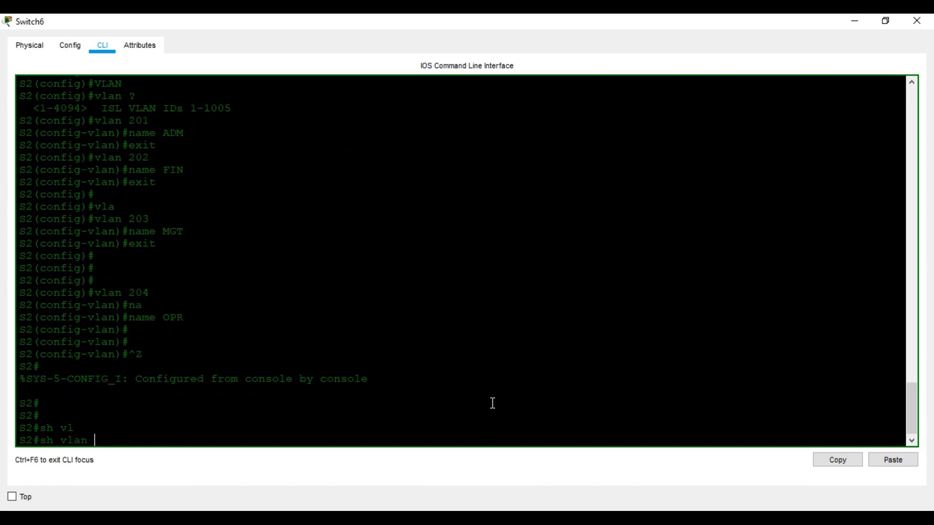
key("Return")
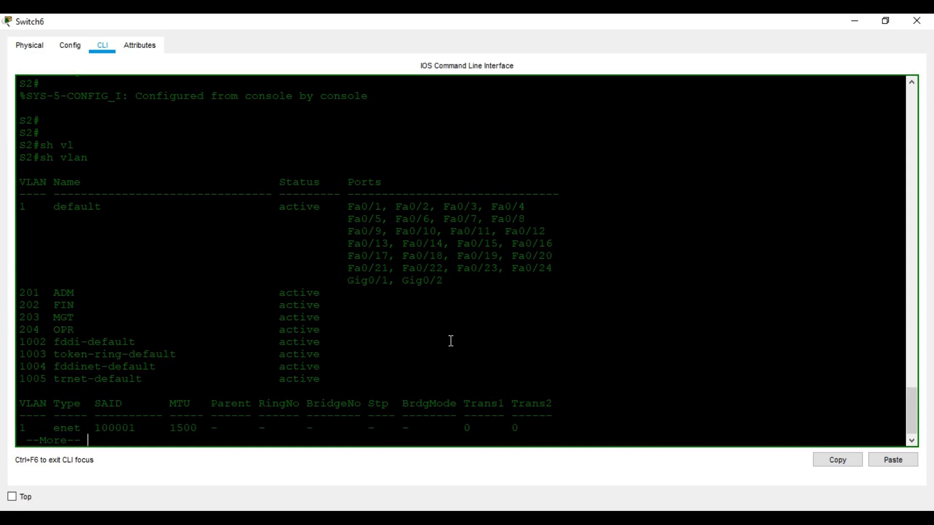
key("Return")
key("Return")
key("Return")
key("space")
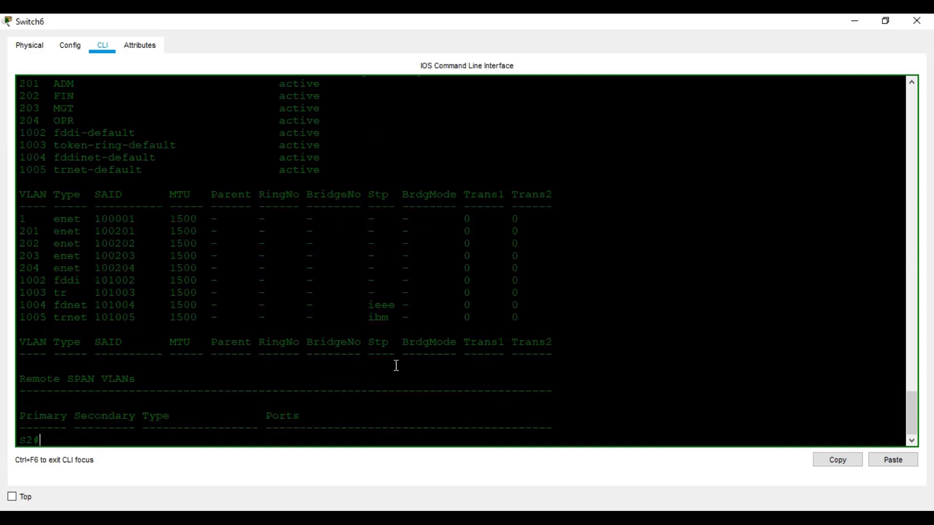
Enter global configuration mode on Switch6 and select interface FastEthernet 0/1
type("conf t")
key("Return")
key("Return")
key("Return")
type("in")
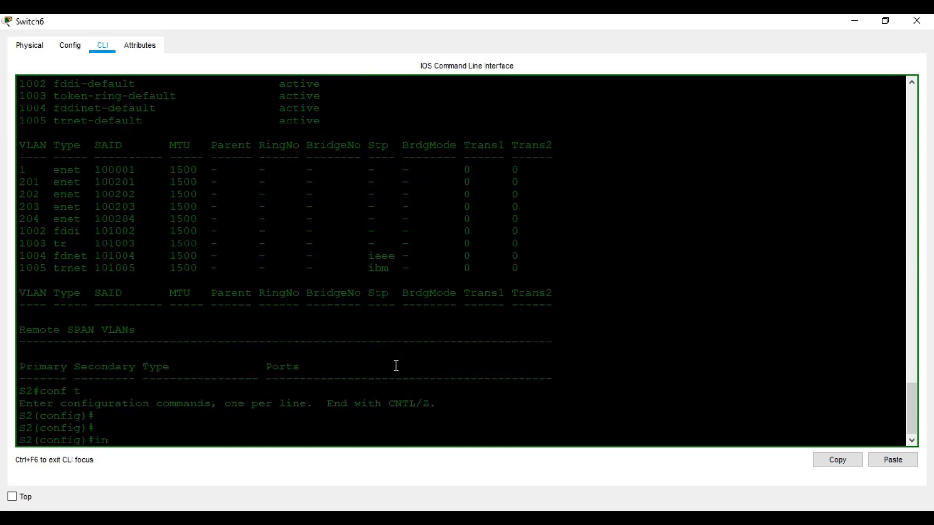
type("t")
key("Tab")
key("Tab")
type("0/1")
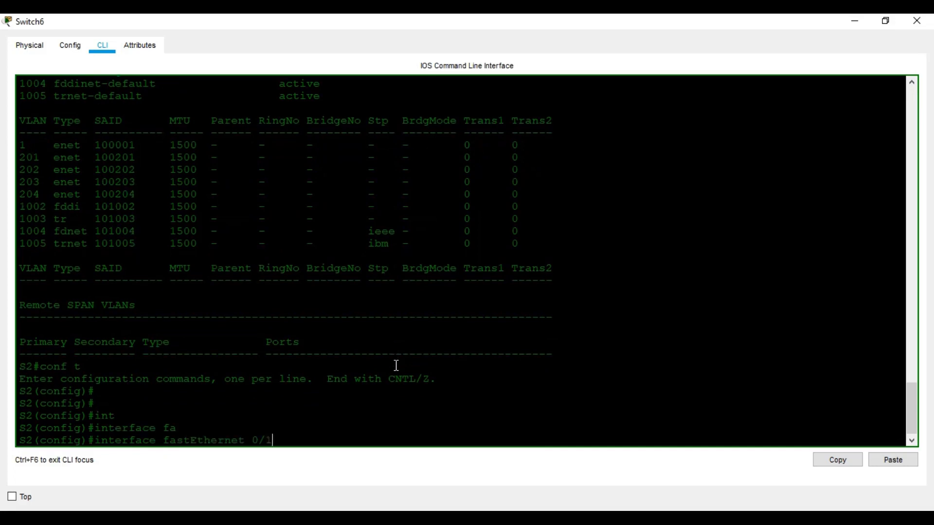
key("Return")
Disable CDP on FastEthernet 0/1 with 'no cdp enable'
type("nop cd")
key("Tab")
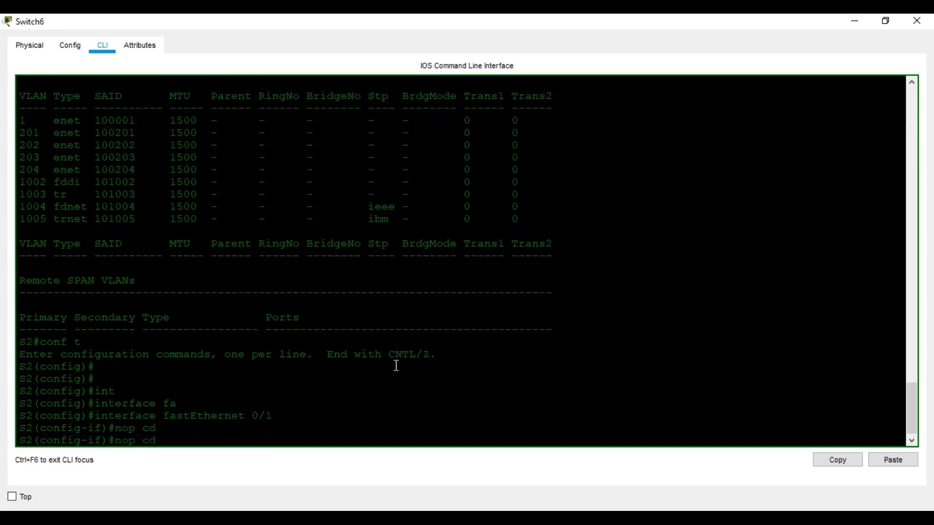
key("BackSpace")
key("BackSpace")
key("BackSpace")
key("BackSpace")
type("cd")
key("Tab")
type("ena")
key("Tab")
key("Return")
key("Return")
key("Return")
key("Return")
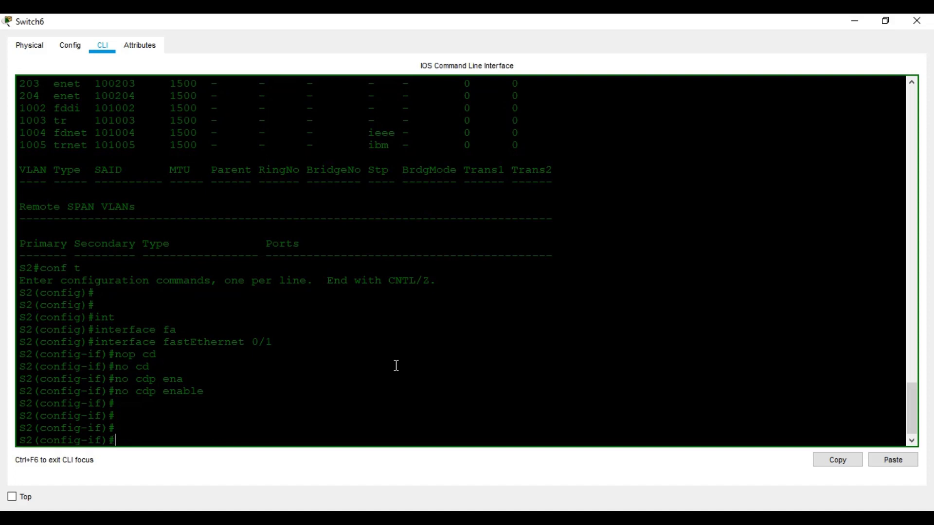
Make FastEthernet 0/1 an access port in VLAN 201, then exit the interface
type("sw")
key("Tab")
type("mo")
key("Tab")
type("ac")
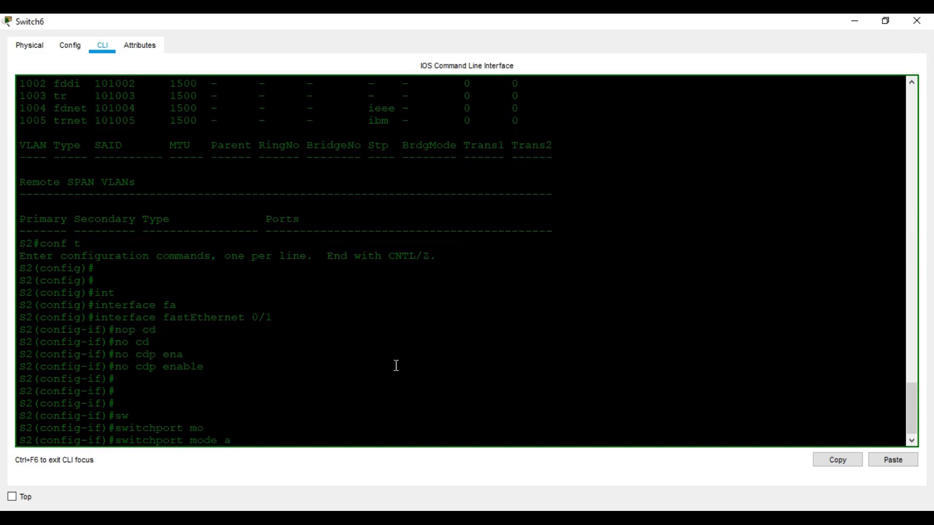
key("Tab")
key("Return")
type("sw")
key("Tab")
type("ac")
key("Tab")
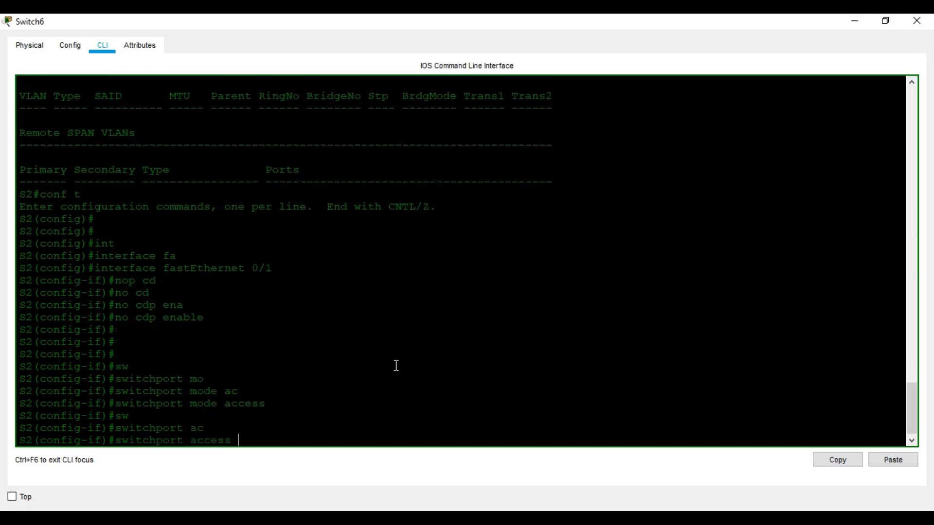
type("vl")
key("Tab")
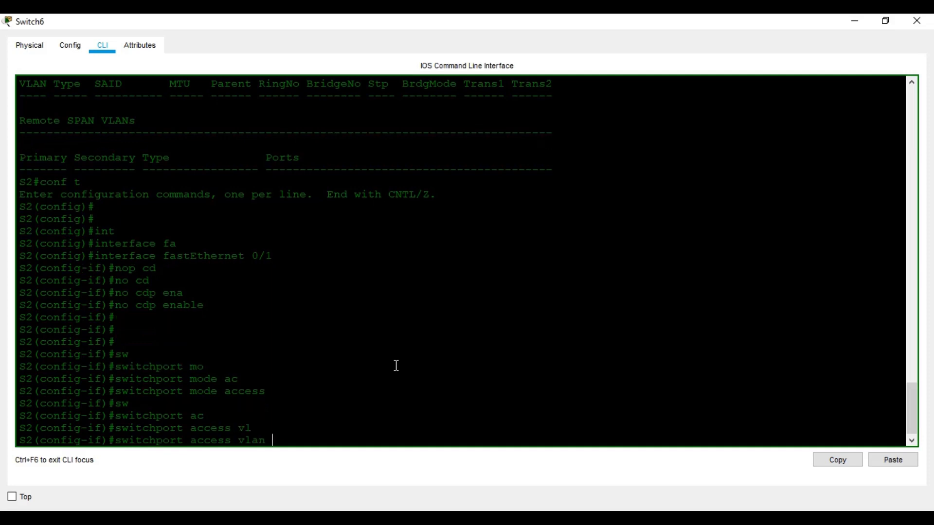
type("201")
key("Return")
type("exit")
key("Return")
key("Return")
key("Return")
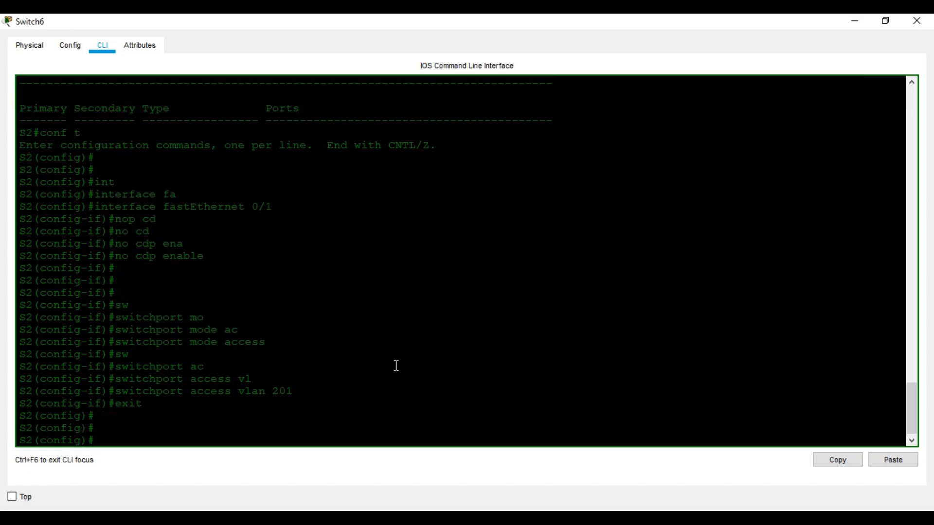
Select FastEthernet 0/2 and disable CDP on it
type("int")
key("Tab")
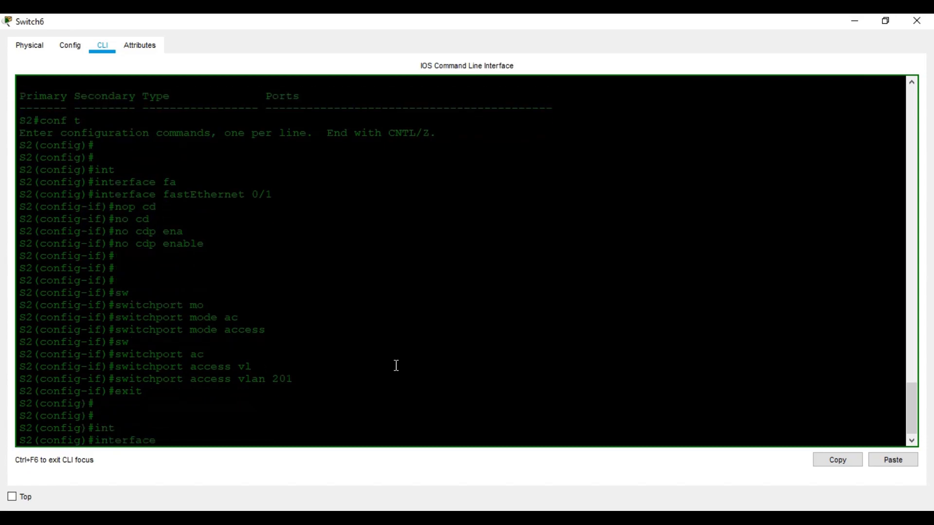
type("f")
key("Tab")
type("0/2")
key("Return")
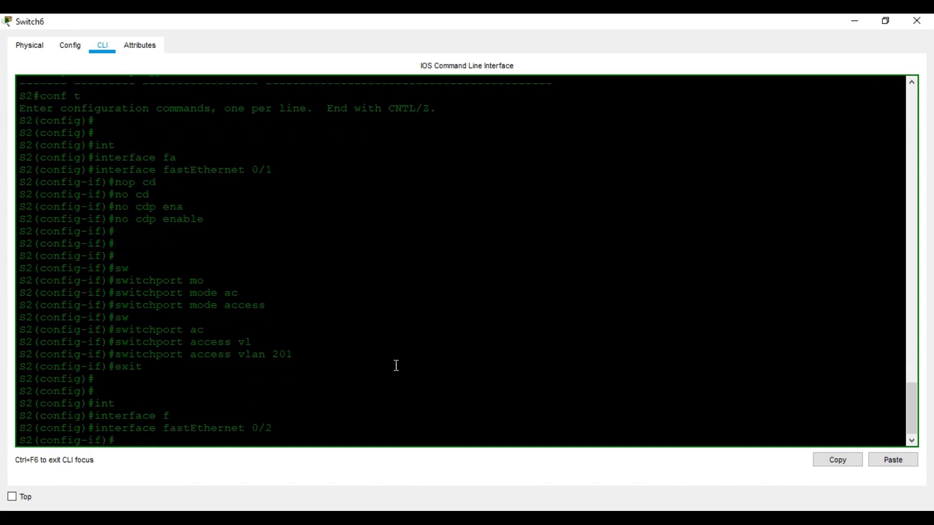
type("no c")
key("Tab")
type("d")
key("Tab")
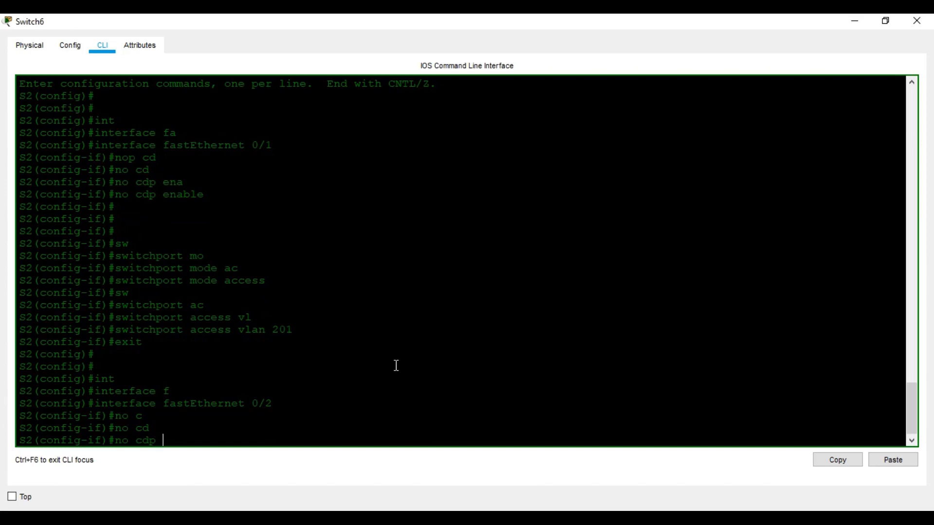
type("en")
key("Tab")
key("Return")
key("Return")
key("Return")
key("Return")
Make FastEthernet 0/2 an access port in VLAN 202, then exit the interface
type("s")
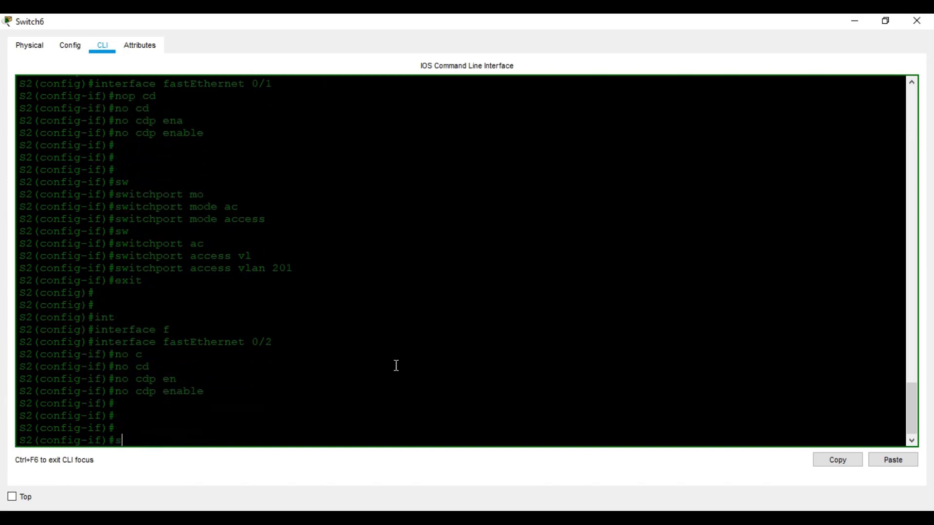
type("witchport")
key("Tab")
type("mo")
key("Tab")
type("ac")
key("Tab")
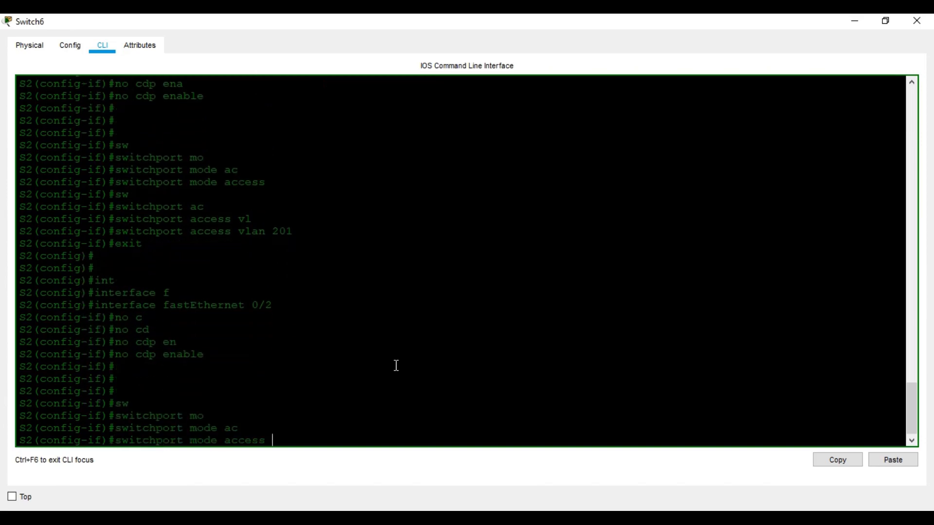
key("Return")
type("switchport a")
key("Tab")
type("a")
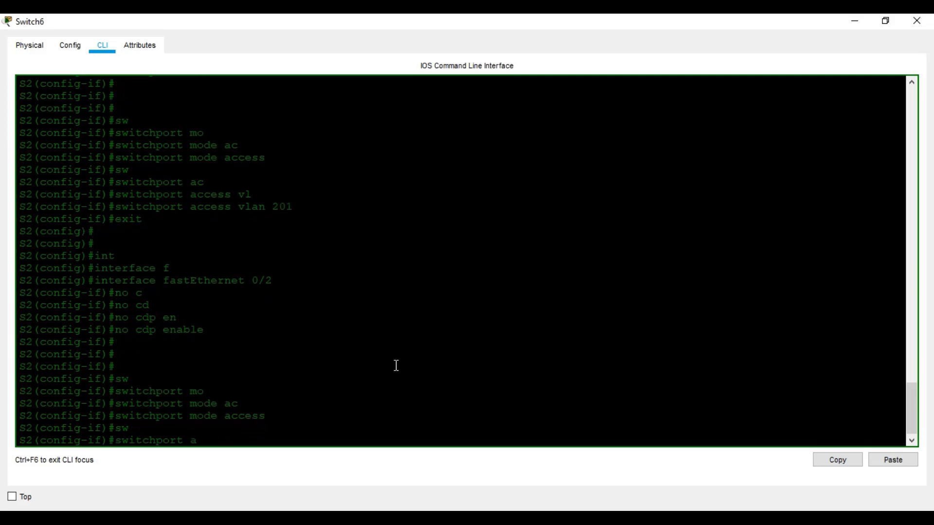
key("Tab")
type("vl")
key("Tab")
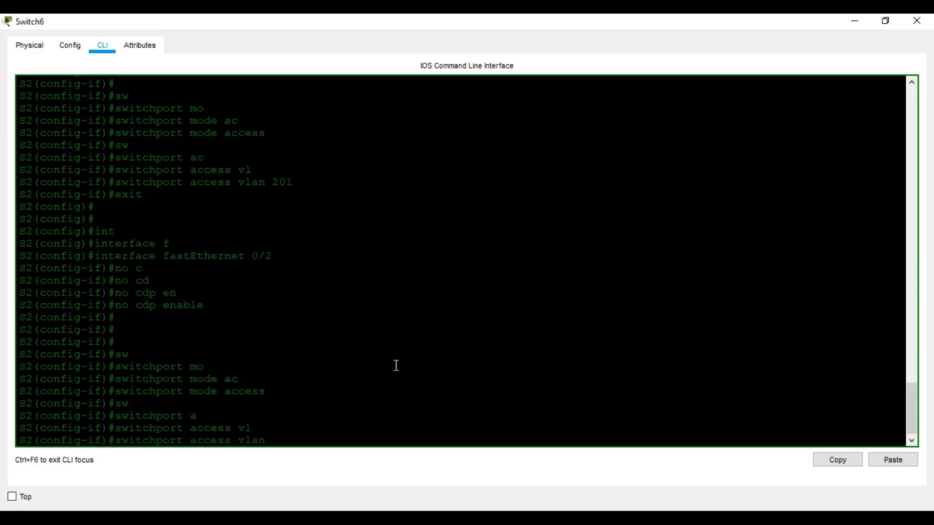
type("202")
key("Return")
key("Return")
key("Return")
type("exit")
key("Return")
key("Return")
key("Return")
Select interface FastEthernet 0/3 for configuration
type("in")
key("Tab")
type("fa")
key("Tab")
type("0/3")
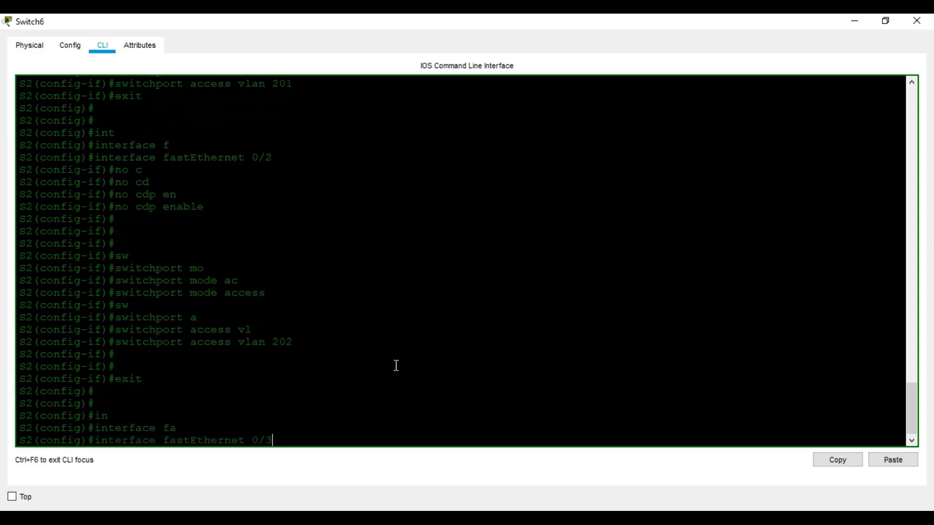
key("Return")
Disable CDP on FastEthernet 0/3 with 'no cdp enable'
type("no cd")
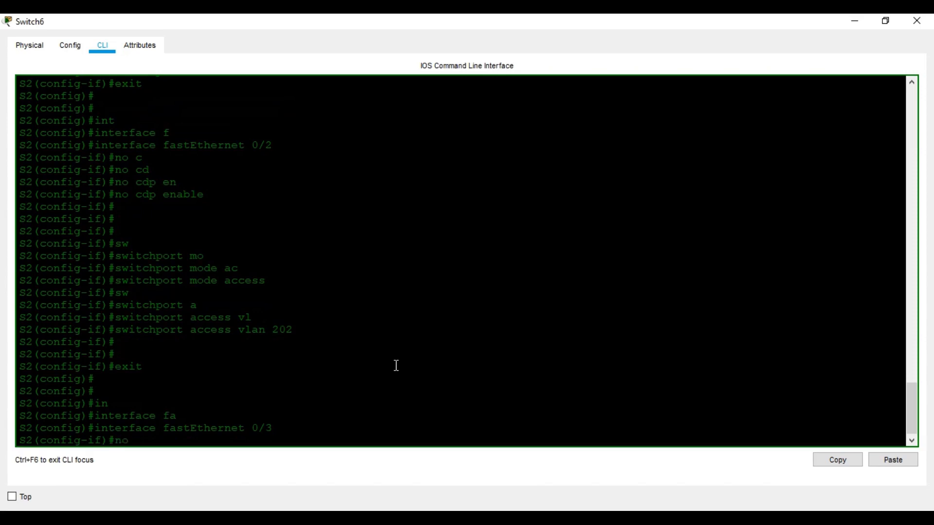
key("Tab")
type("en")
key("Tab")
key("Return")
key("Return")
key("Return")
key("Return")
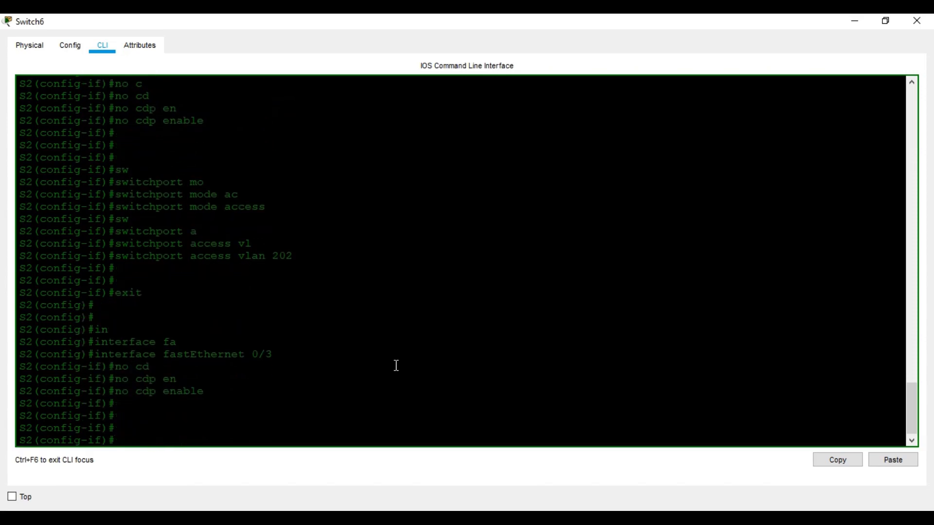
Make FastEthernet 0/3 an access port in VLAN 203, then exit the interface
type("sw")
key("Tab")
type("mo")
key("Tab")
type("a")
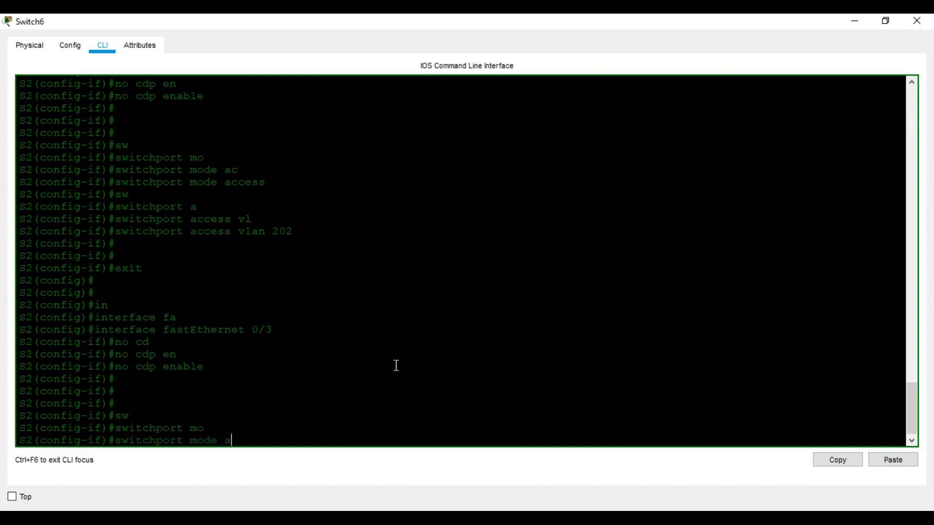
type("c")
key("Tab")
key("Return")
key("Return")
key("Return")
type("a")
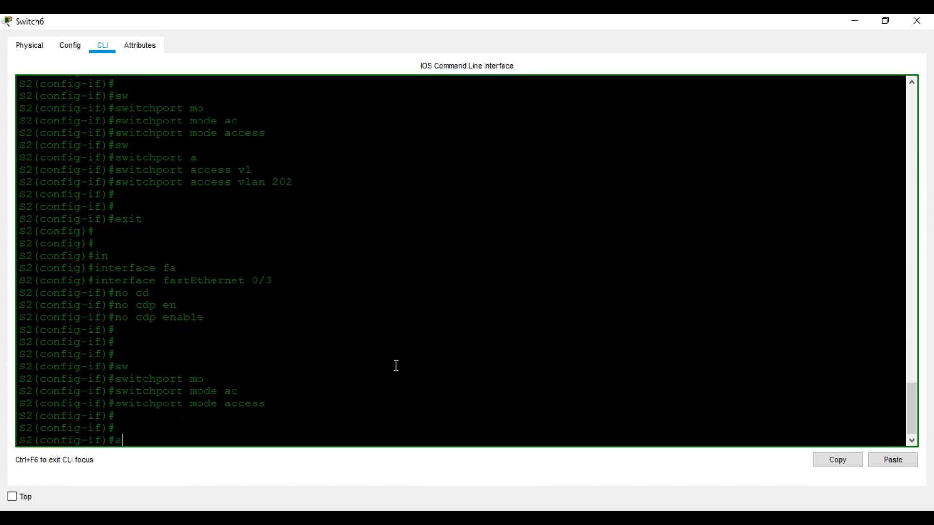
key("Tab")
type("w")
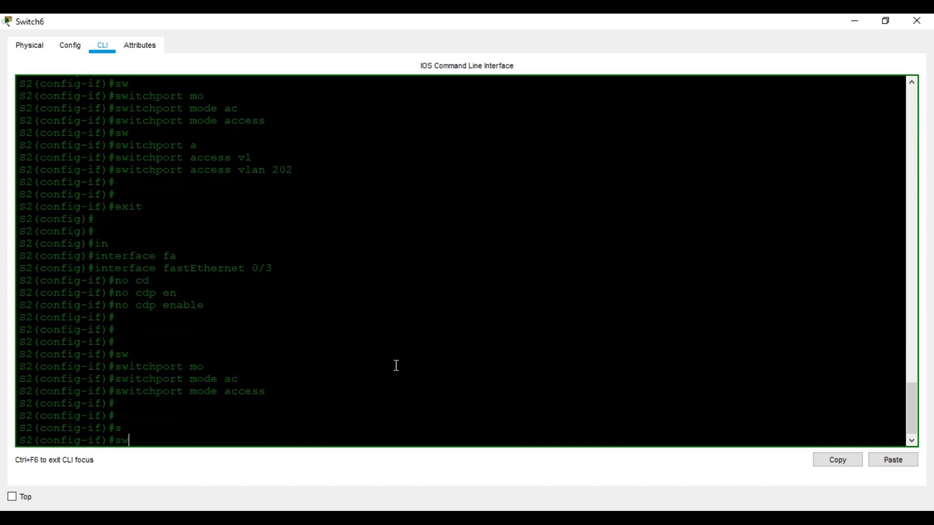
key("Tab")
type("acc")
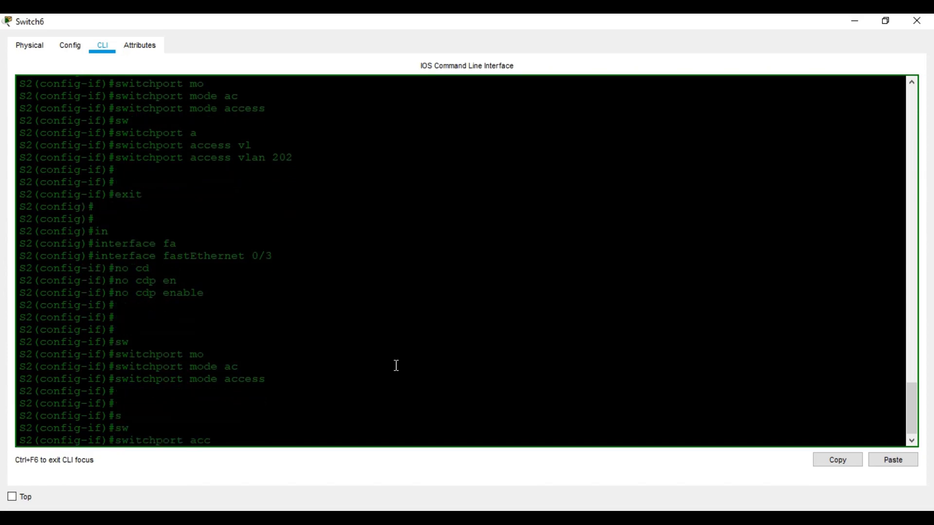
key("Tab")
type("vl")
key("Tab")
type("203")
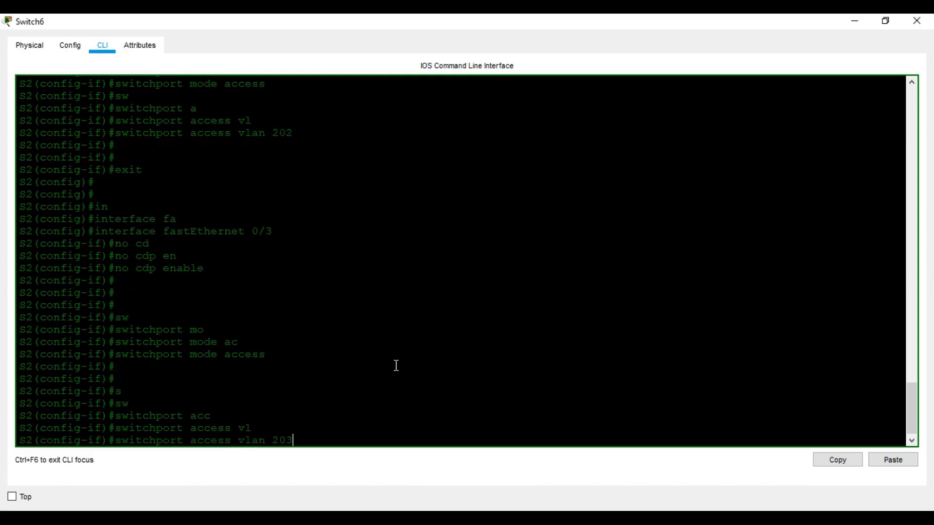
key("Return")
key("Return")
key("Return")
key("Return")
key("Return")
type("exit")
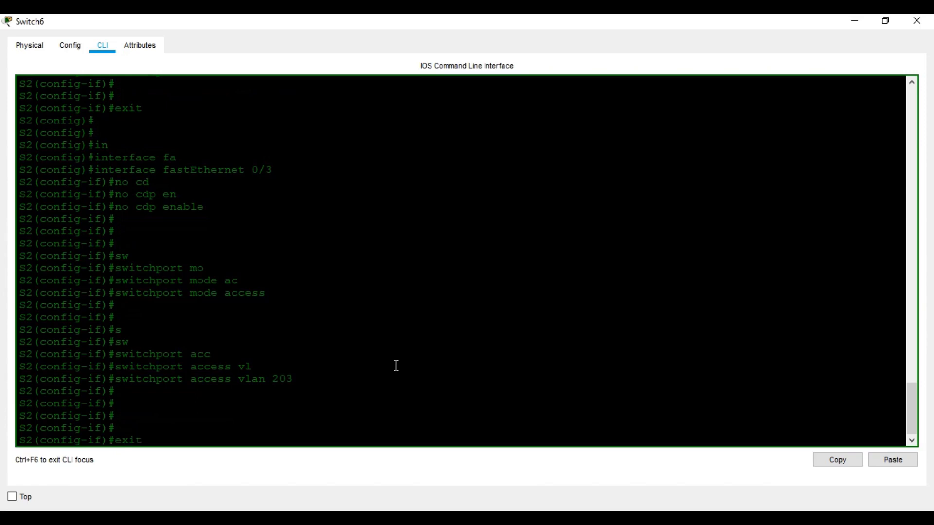
key("Return")
key("Return")
key("Return")
Select FastEthernet 0/4 and disable CDP on it
type("interface fastEthernet 0/")
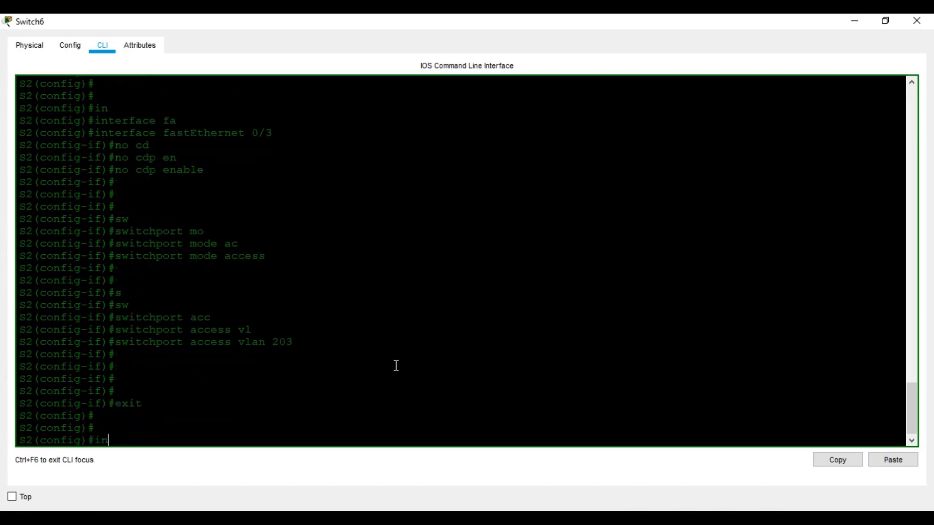
key("Tab")
type("f")
key("Tab")
type("0/4")
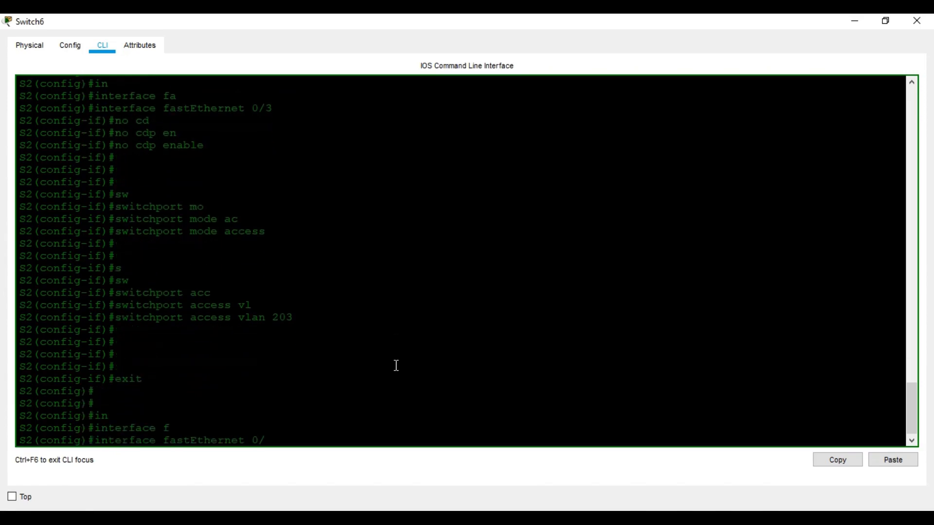
key("Return")
key("Return")
type("no cd")
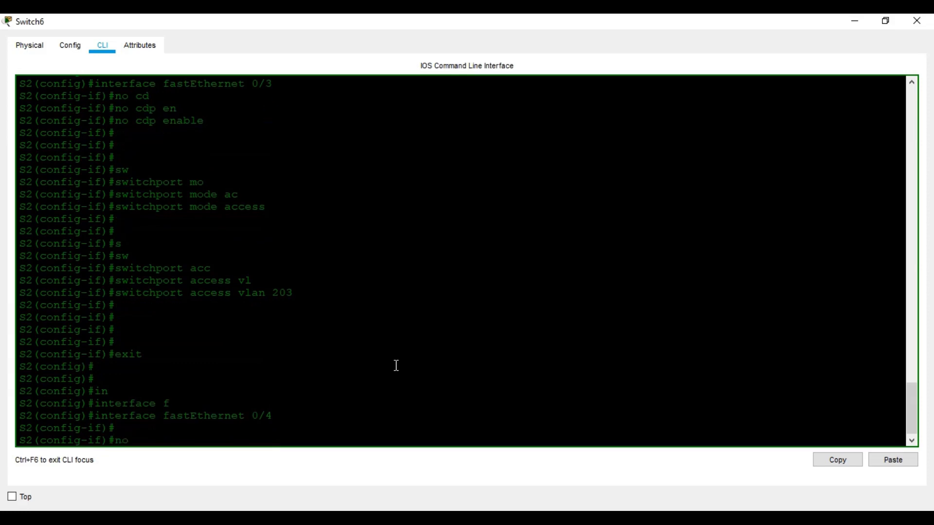
key("Tab")
type("e")
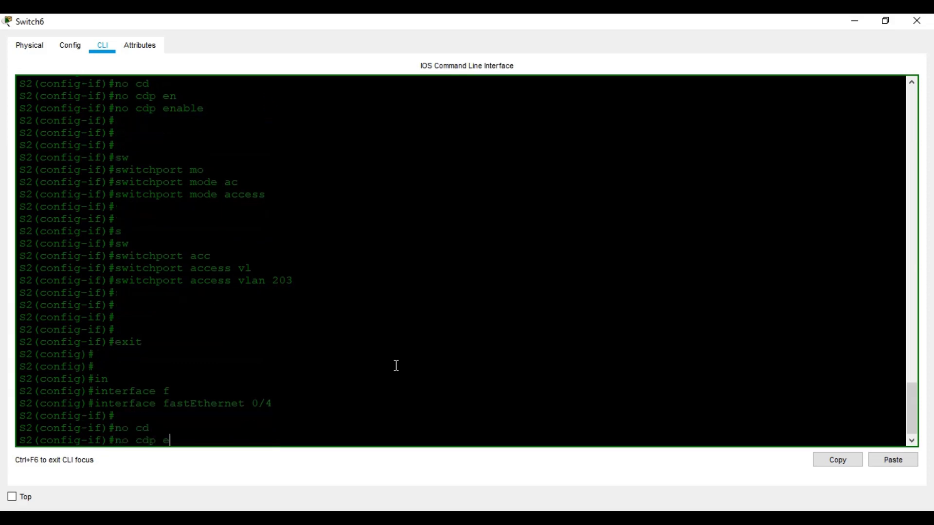
type("n")
key("Tab")
key("Return")
key("Return")
key("Return")
key("Return")
Make FastEthernet 0/4 an access port in VLAN 204 and exit the interface
type("s")
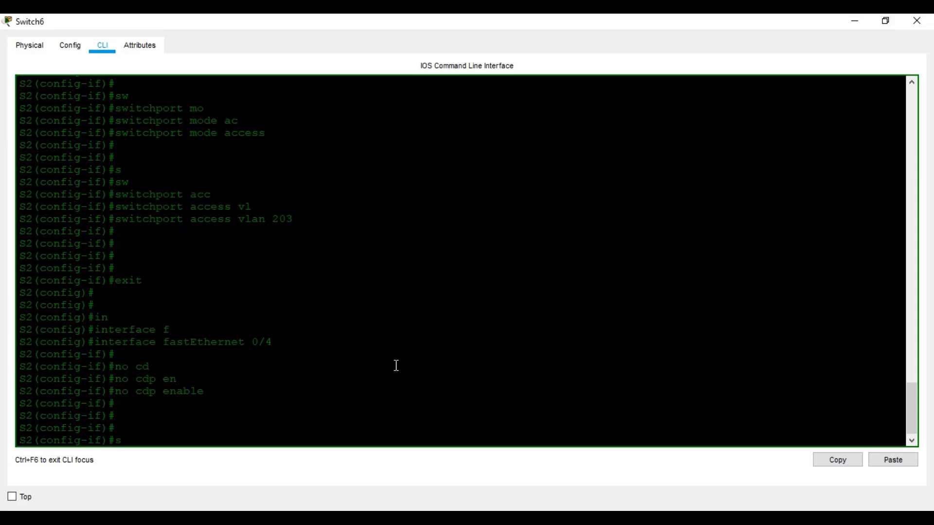
type("witchport m")
key("Tab")
type("mo")
key("Tab")
type("ac")
key("Tab")
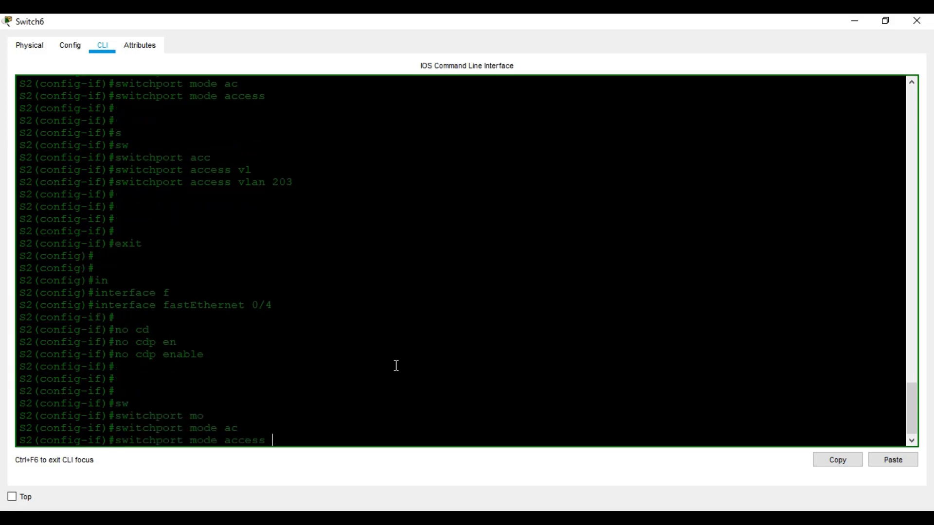
key("Return")
key("Return")
type("sw")
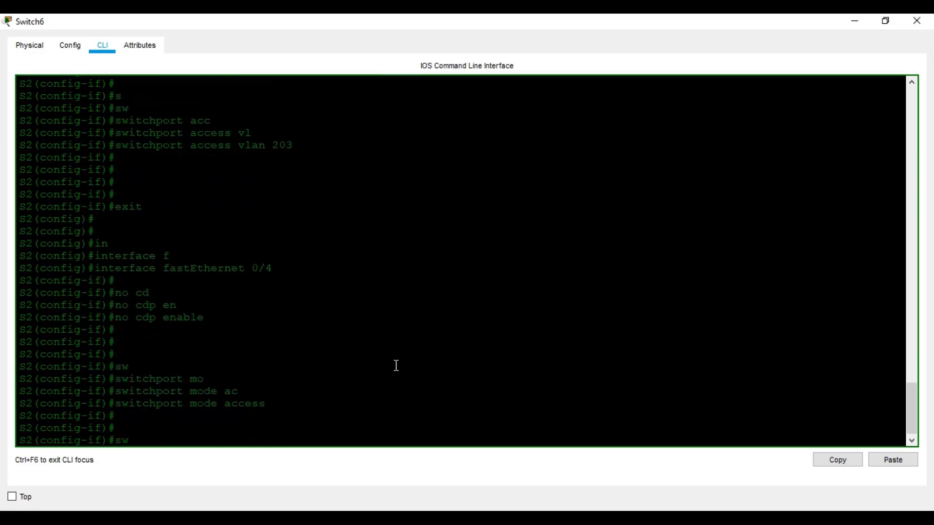
key("Tab")
type("acc")
key("Tab")
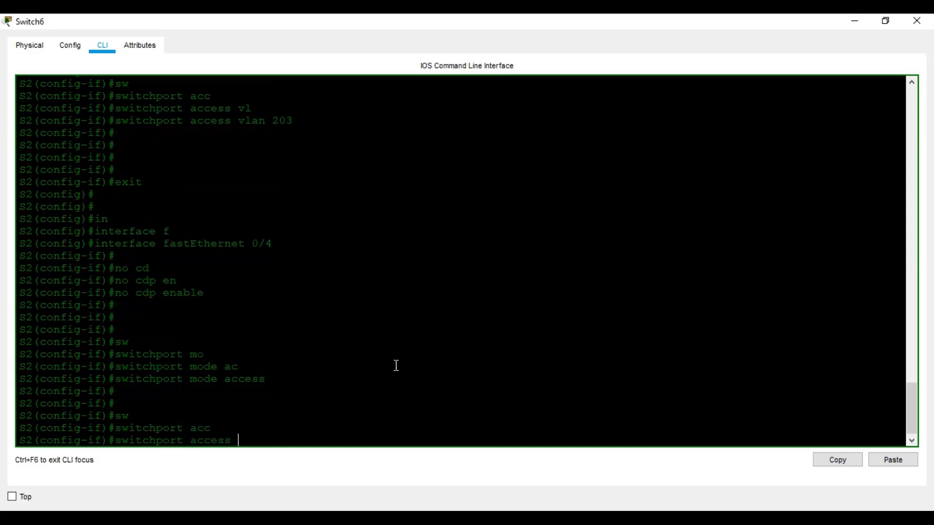
type("vl")
key("Tab")
type("204")
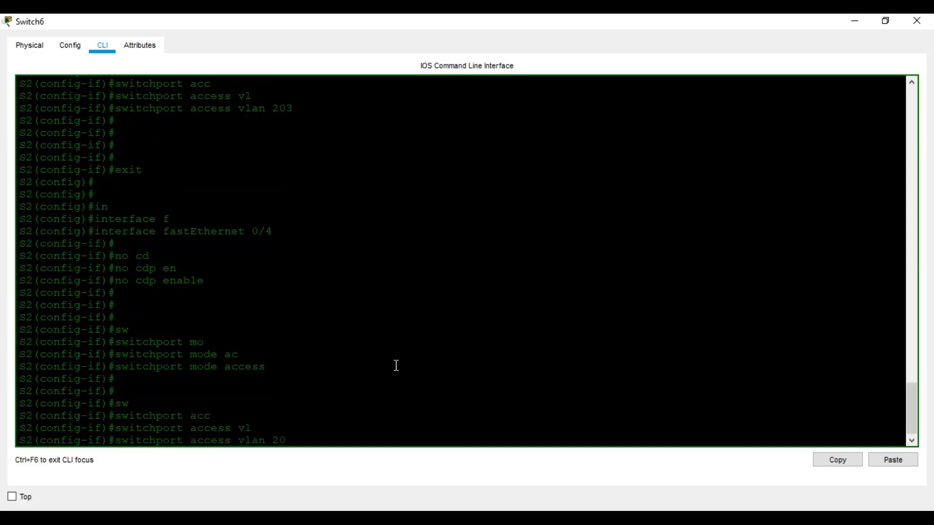
key("Return")
key("Return")
key("Return")
type("exit")
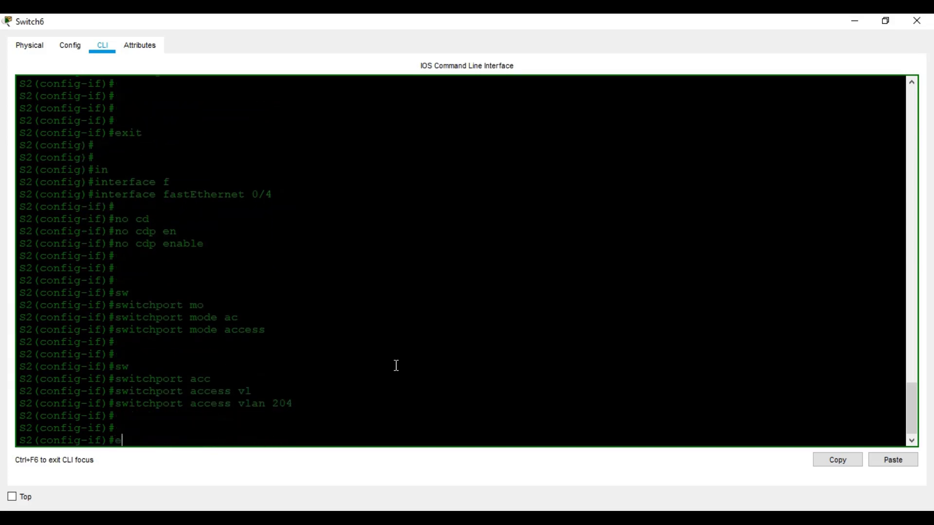
key("Return")
key("Return")
key("Return")
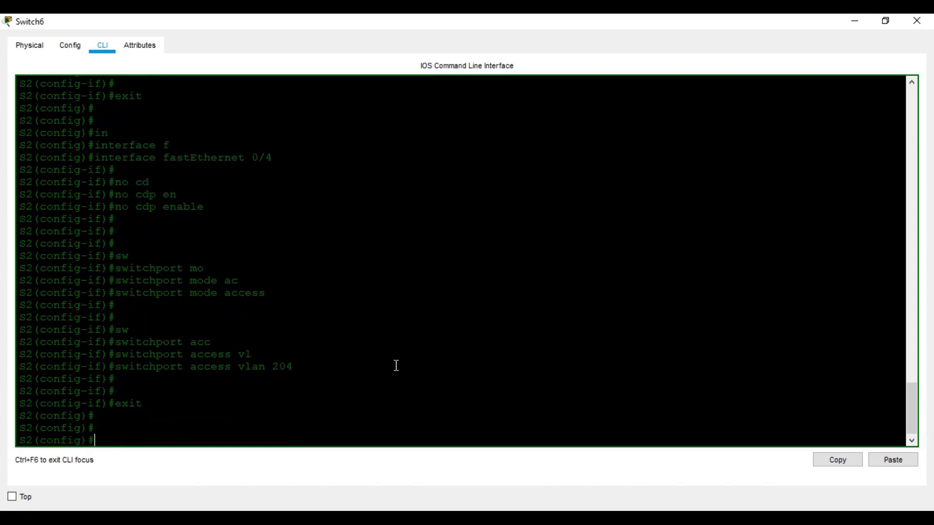
type("s")
key("BackSpace")
On Switch6, set interface FastEthernet 0/5 to switchport mode trunk
type("in")
key("Tab")
type("fa")
key("Tab")
type("0/5")
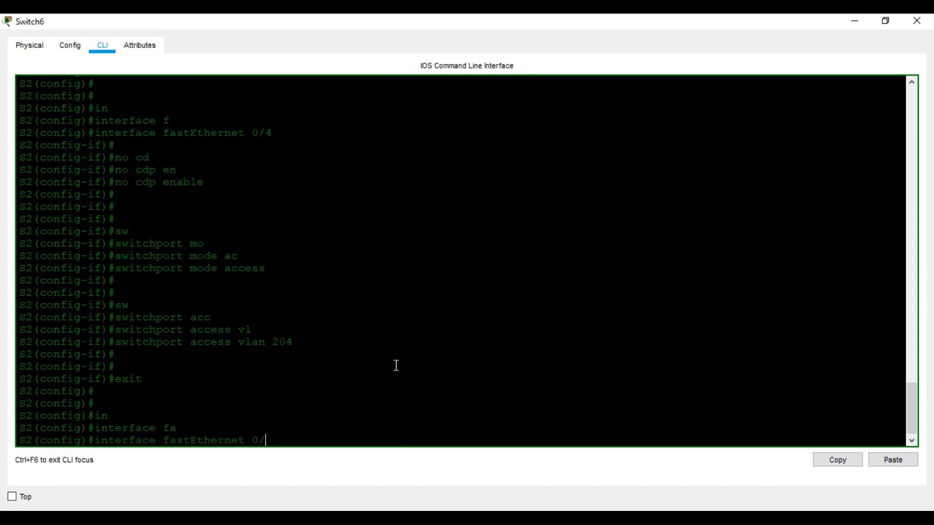
key("Return")
type("sw")
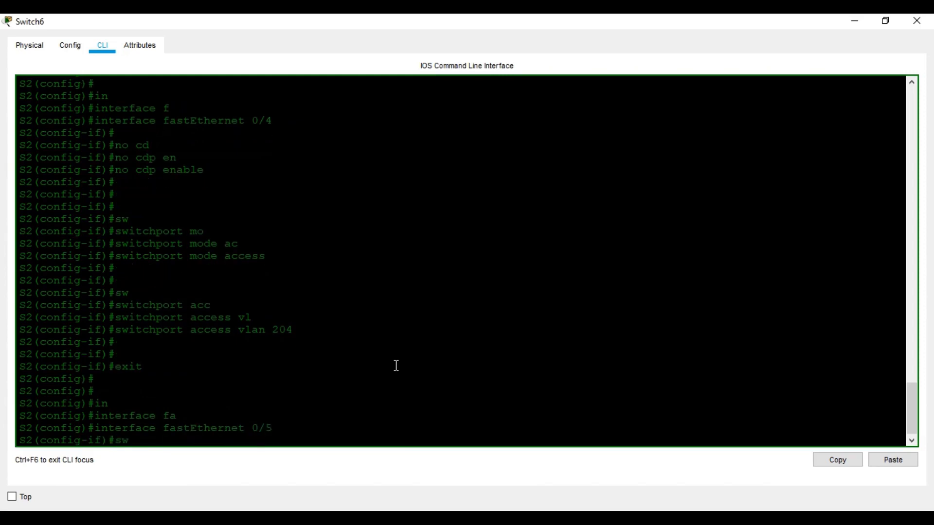
key("Tab")
type("m")
key("Tab")
type("tr")
key("Tab")
key("Return")
key("Return")
key("Return")
key("Return")
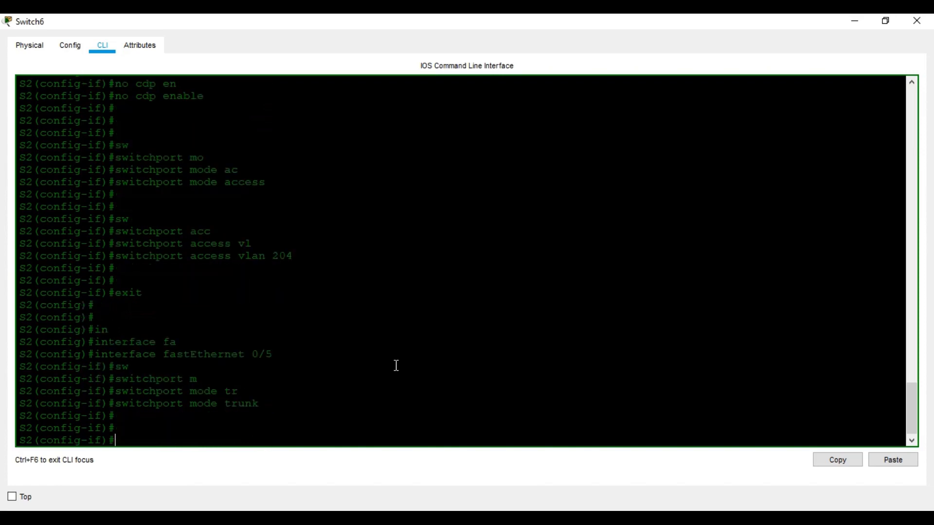
Return to privileged mode and run sh vlan to confirm Fa0/1–Fa0/4 in VLANs 201–204
key("ctrl+z")
key("Return")
key("Return")
key("Return")
key("Return")
type("s")
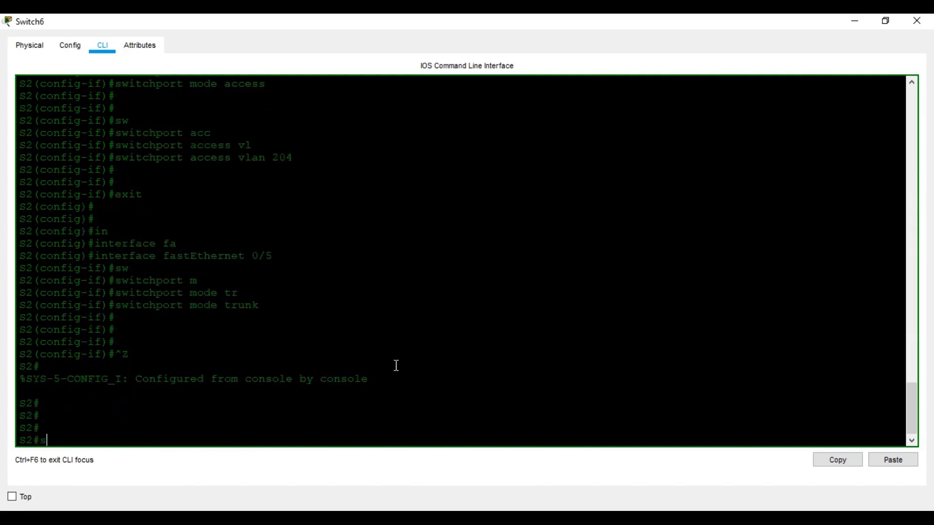
type("h vl")
key("BackSpace")
key("BackSpace")
type("vl")
key("Tab")
key("Return")
key("space")
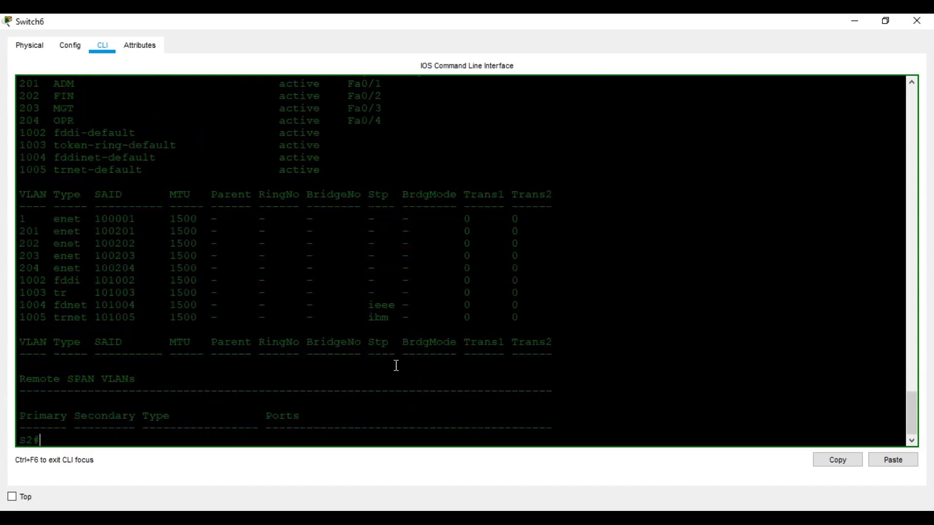
scroll(397, 366, "up", 6)
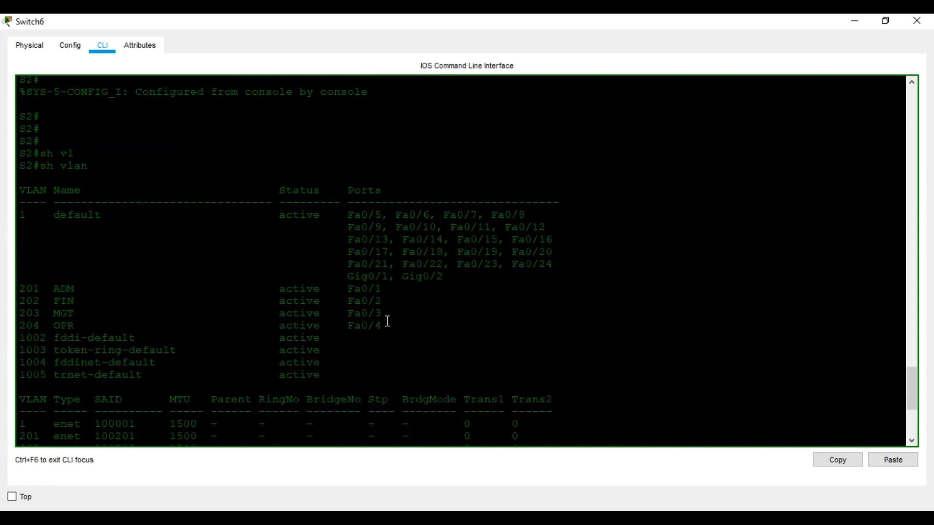
scroll(395, 286, "down", 5)
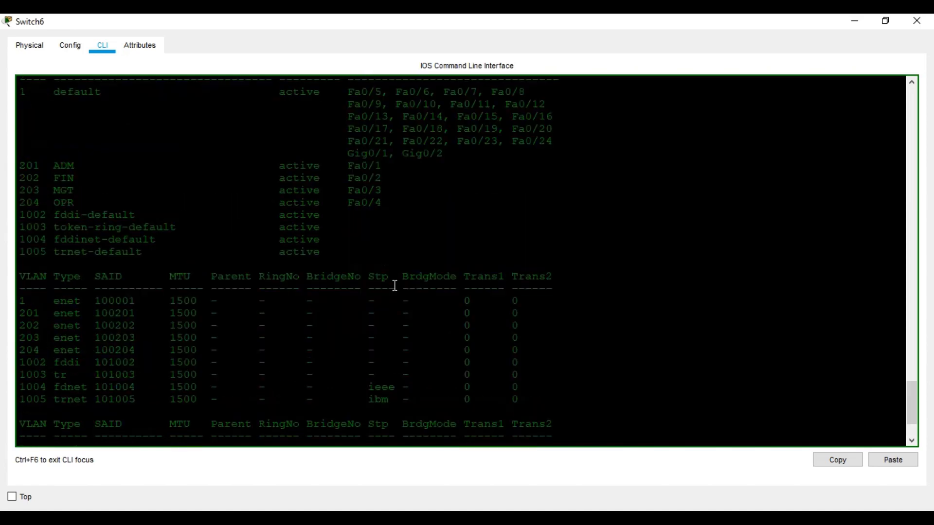
scroll(395, 286, "up", 4)
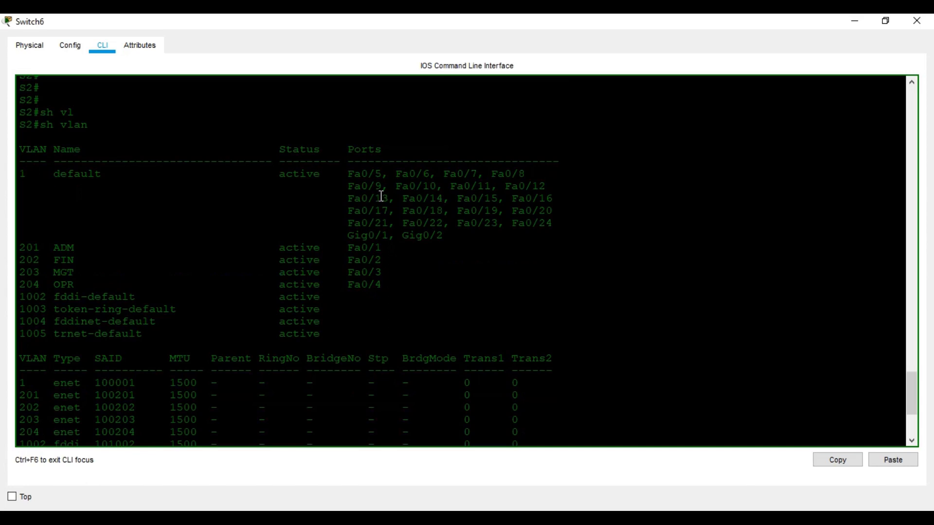
scroll(422, 277, "down", 5)
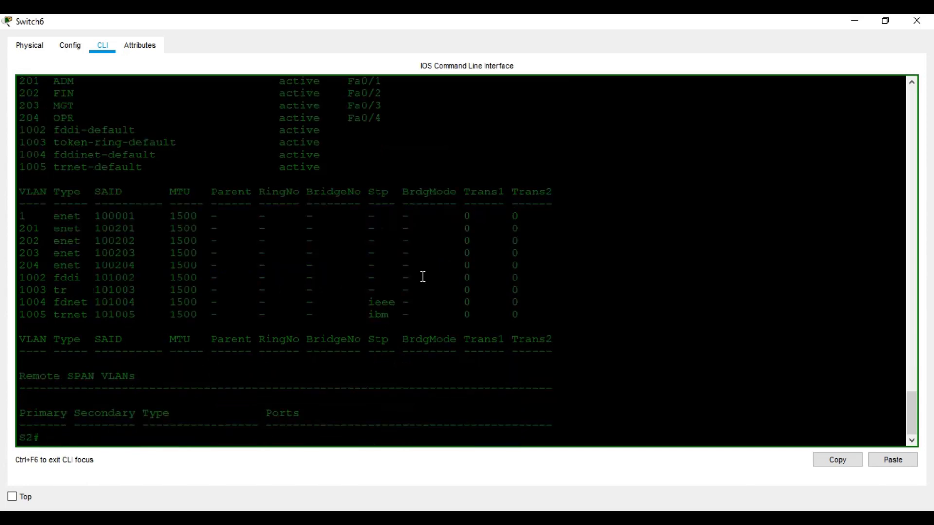
key("Return")
key("Return")
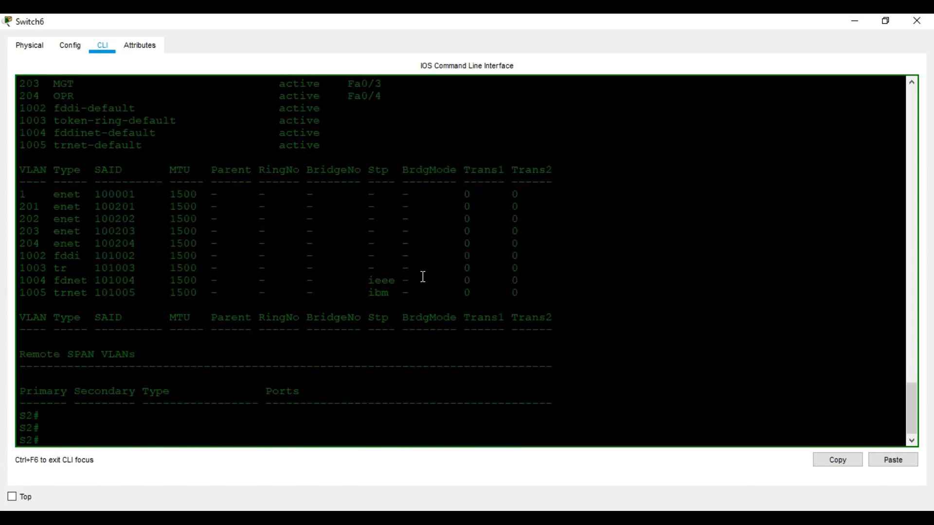
From global configuration, run no cdp enable on interface FastEthernet 0/5
type("conf t")
key("Return")
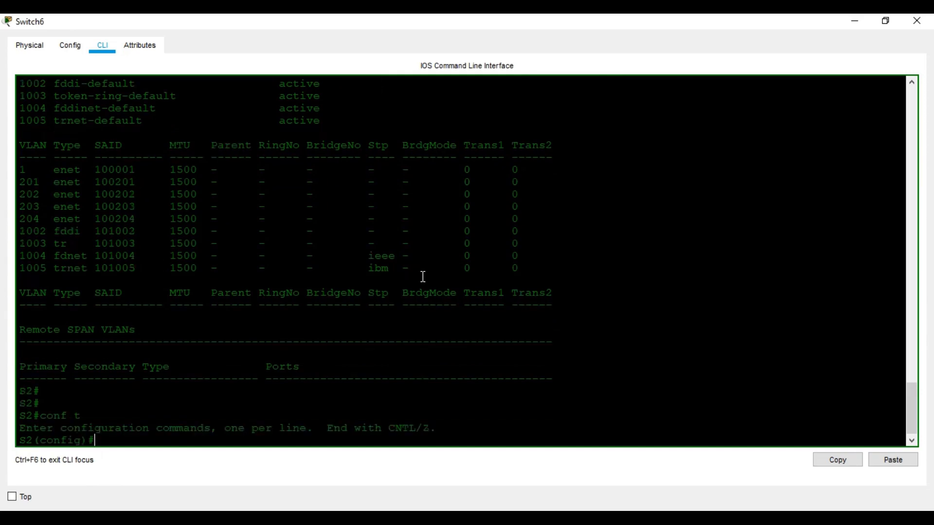
key("Return")
key("Return")
key("Return")
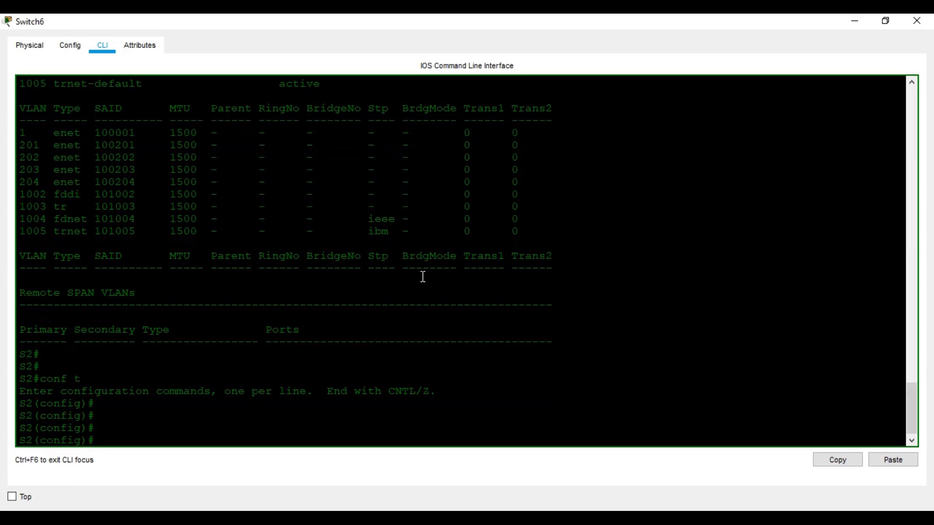
type("in")
key("Tab")
type("f")
key("Tab")
type("0/5")
key("Return")
key("Return")
key("Return")
key("Return")
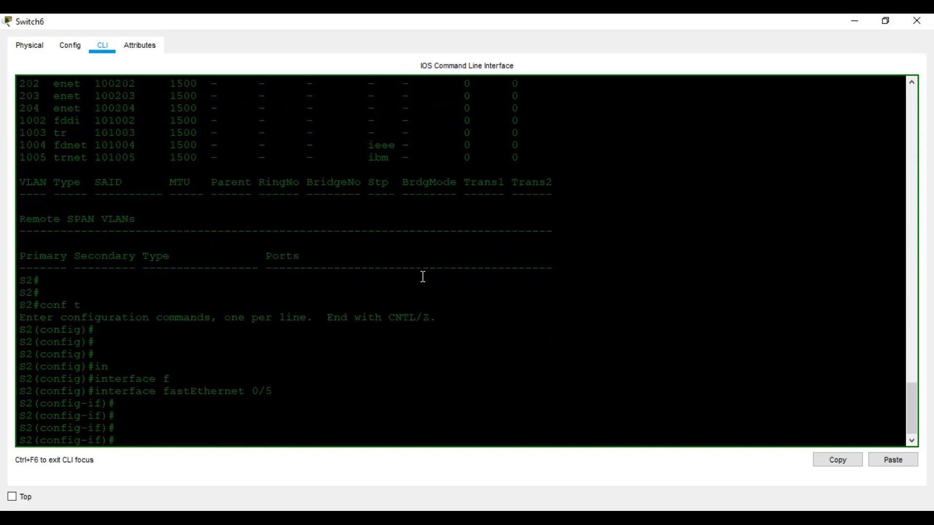
type("no cd")
key("Tab")
type("ena")
key("Tab")
key("Return")
key("Return")
key("Return")
key("Return")
key("Return")
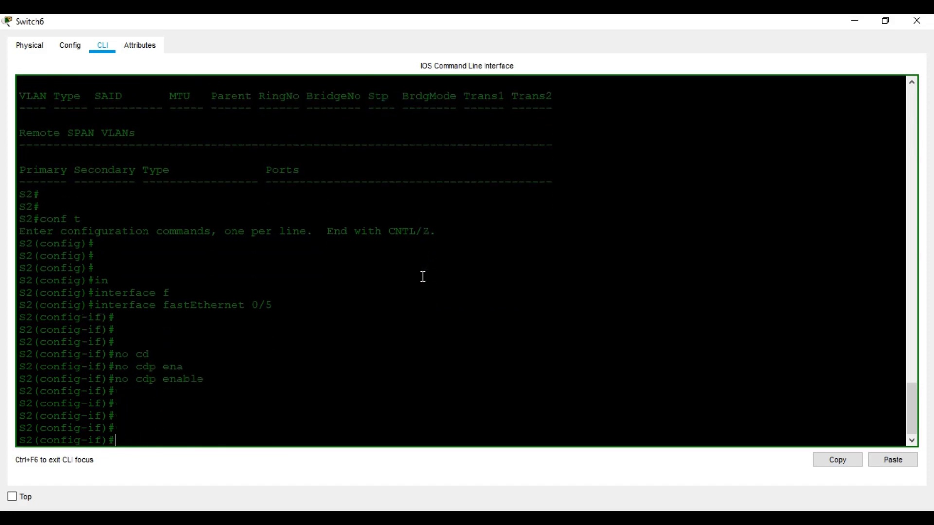
Save the configuration with wr, recheck sh vlan, and minimize Switch6's console
scroll(426, 270, "up", 12)
scroll(428, 264, "up", 7)
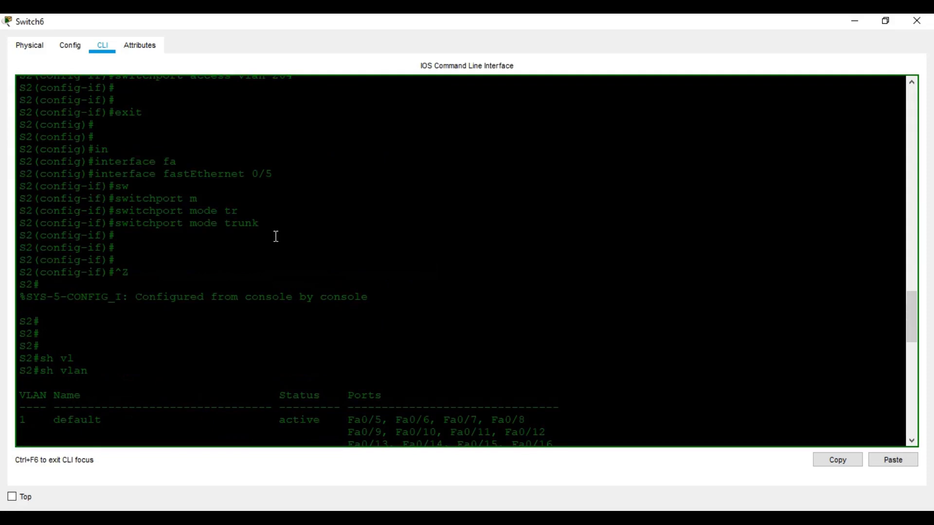
scroll(292, 253, "down", 18)
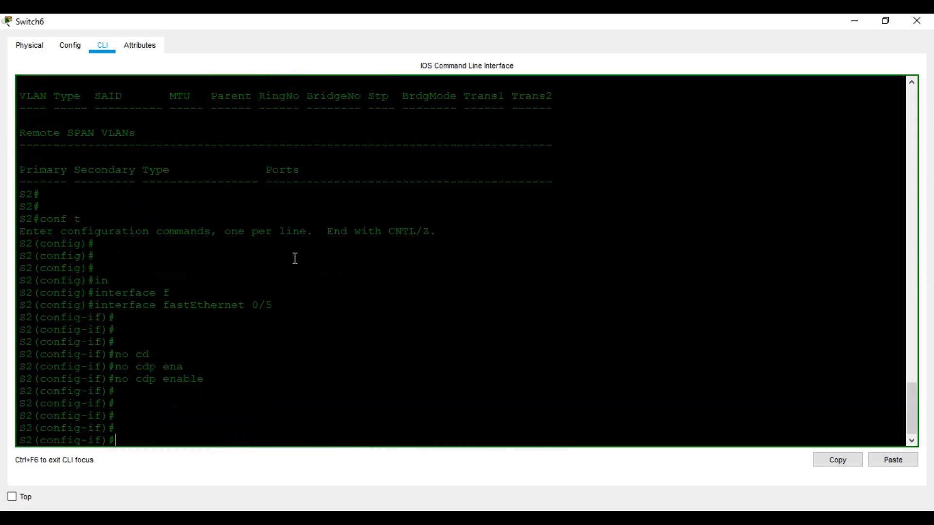
key("ctrl+z")
key("Return")
key("Return")
type("wr")
key("Return")
key("Return")
key("Return")
key("Return")
key("Return")
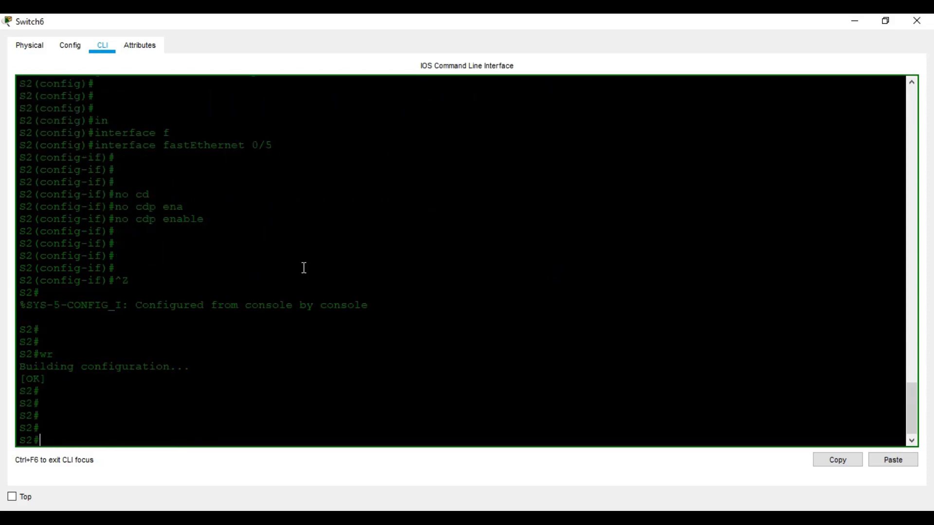
type("sh vlan")
key("Return")
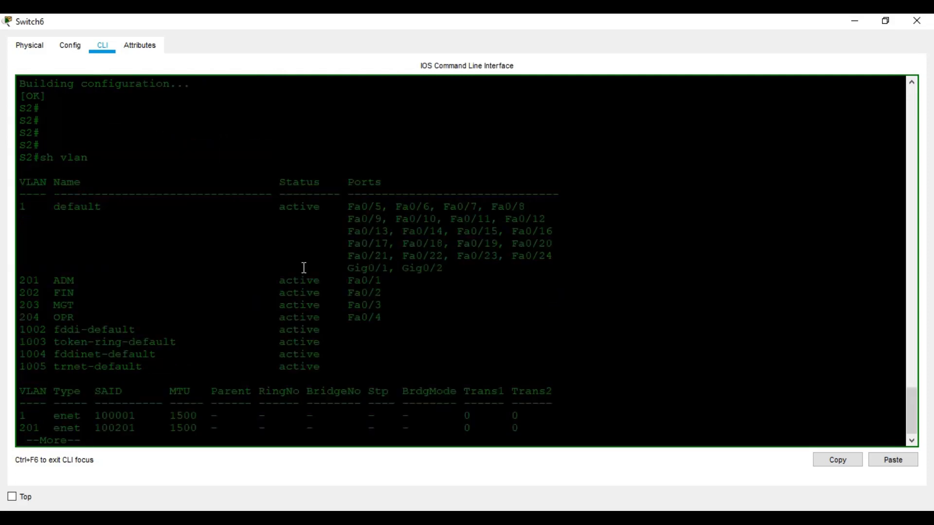
left_click(866, 20)
scroll(515, 243, "up", 5)
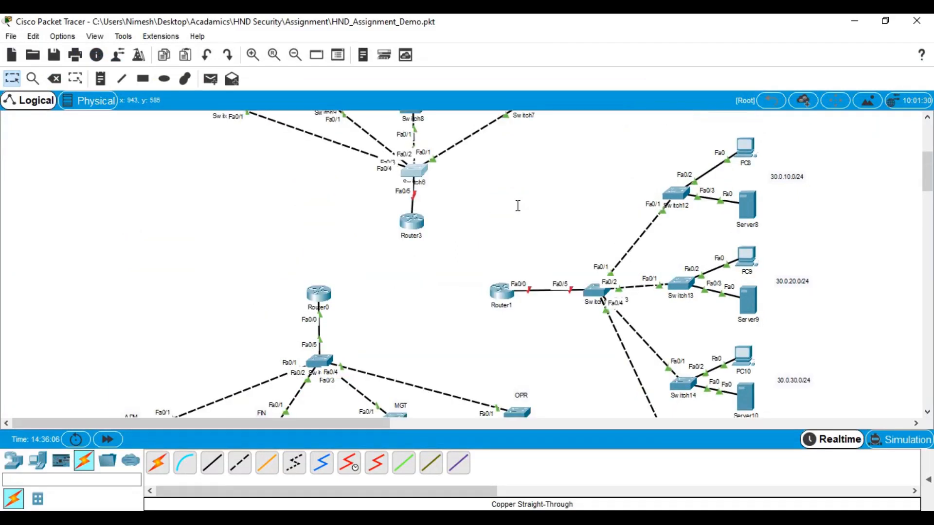
Open Router3's CLI maximized, decline the initial configuration dialog, and enter privileged mode
left_click(411, 222)
left_click(609, 77)
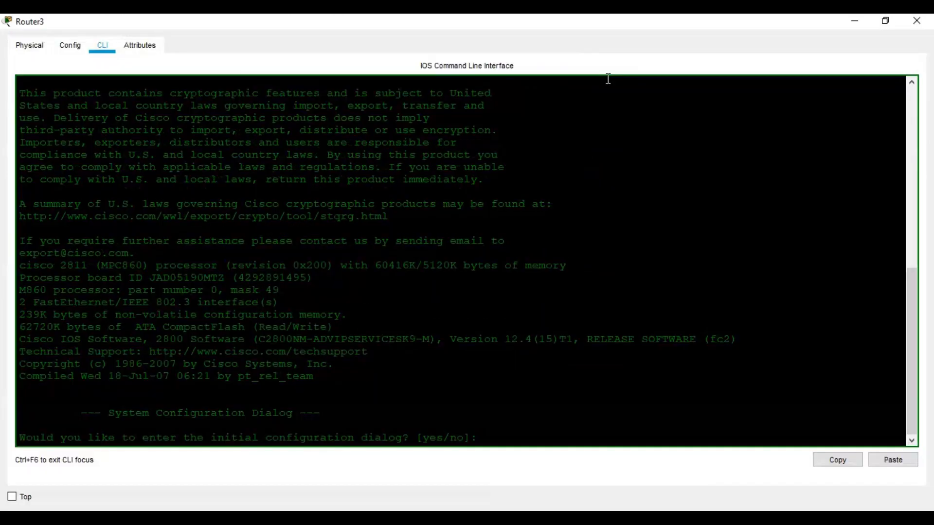
left_click(439, 308)
type("no")
key("Return")
key("Return")
key("Return")
key("Return")
type("en")
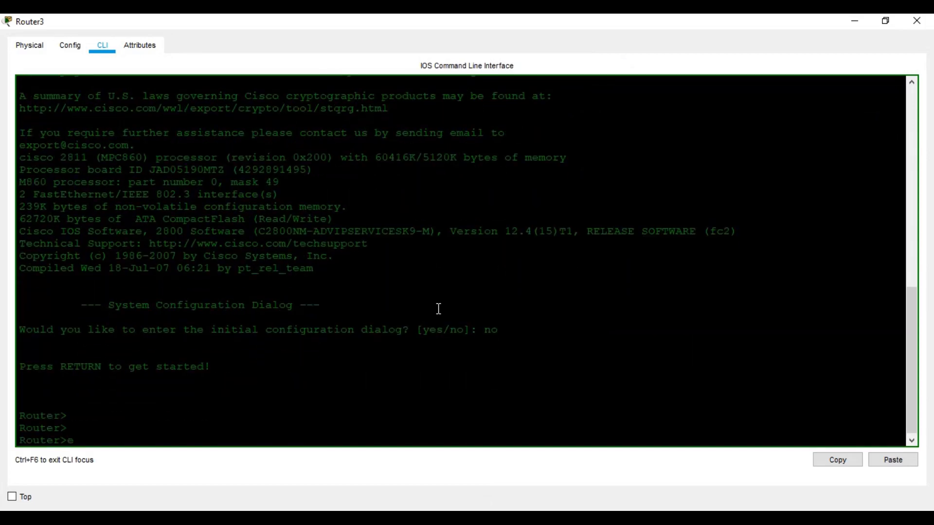
key("Return")
key("Return")
key("Return")
In global configuration, set the router's hostname to R2
type("conf t")
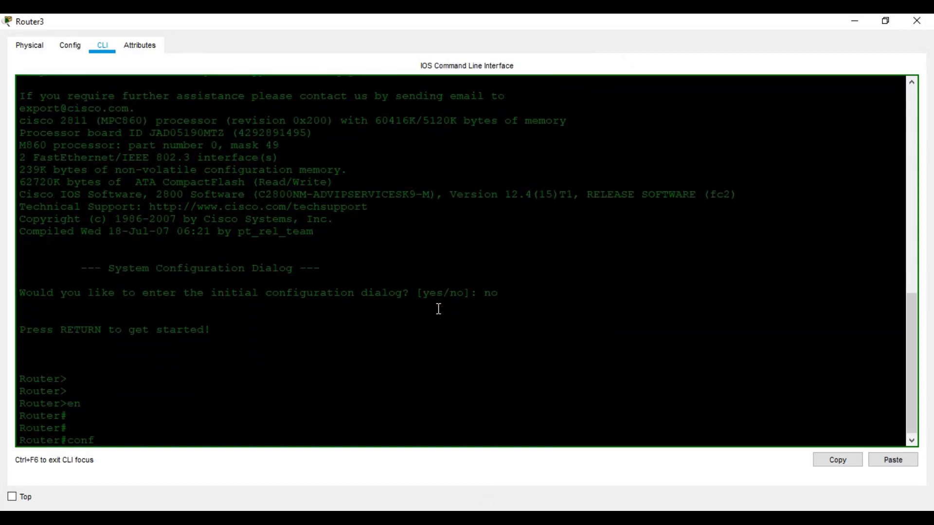
key("Return")
key("Return")
key("Return")
key("Return")
type("ho")
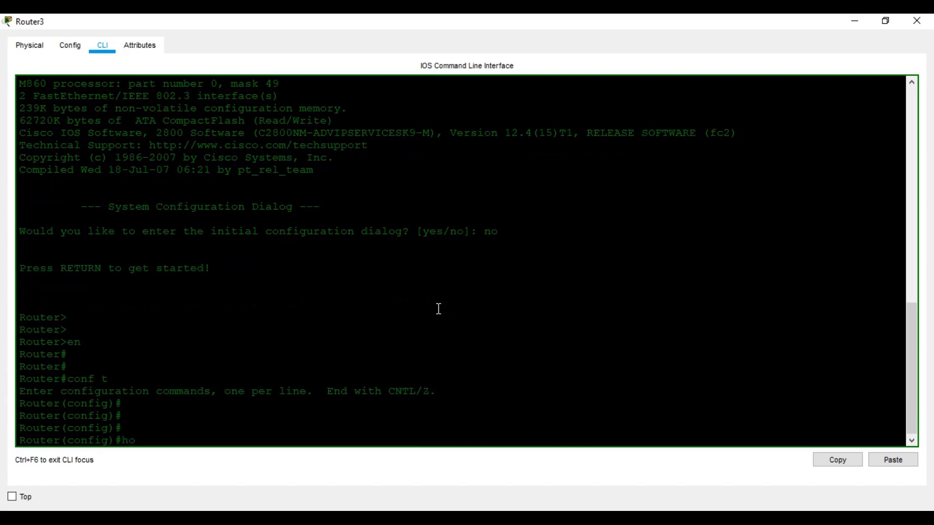
key("Tab")
type("R2")
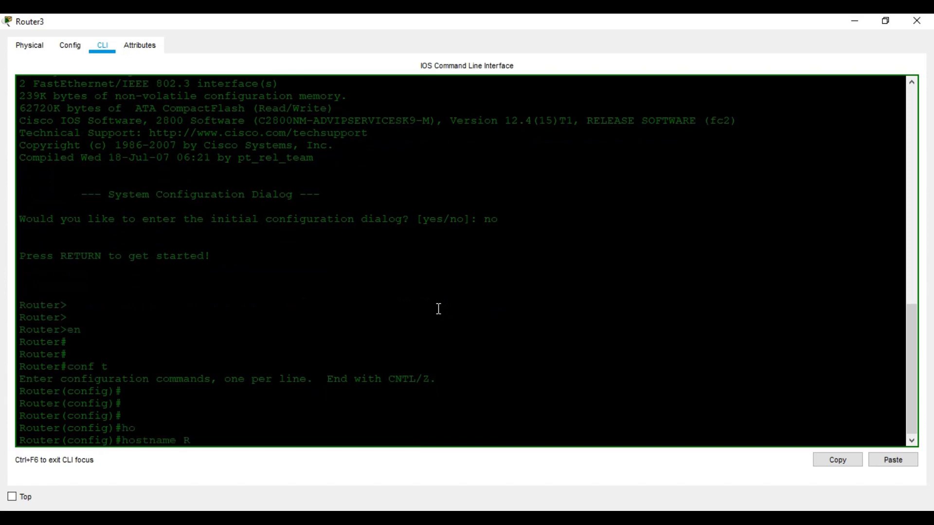
key("Return")
key("Return")
key("Return")
key("Return")
Enable interface FastEthernet 0/0 with no shutdown, then exit to global config
key("Return")
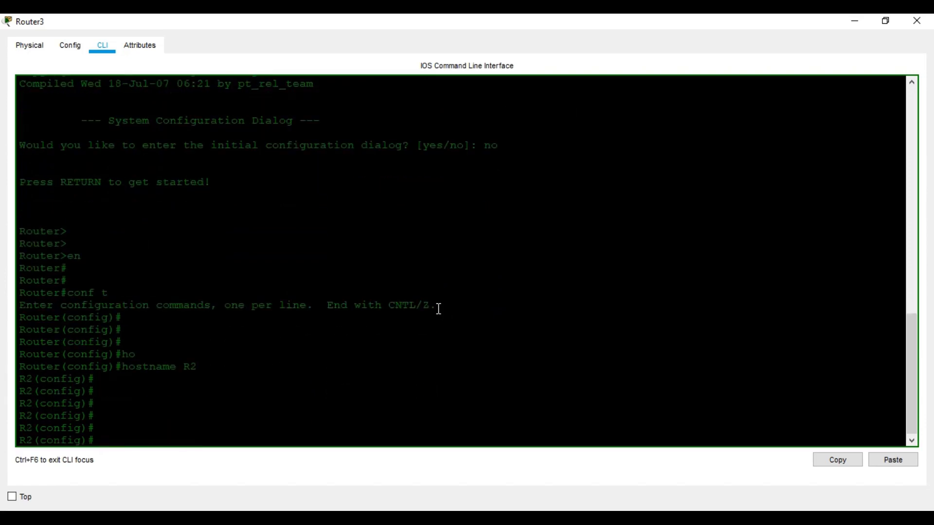
type("in")
key("Tab")
type("f")
key("Tab")
type("0/0")
key("Return")
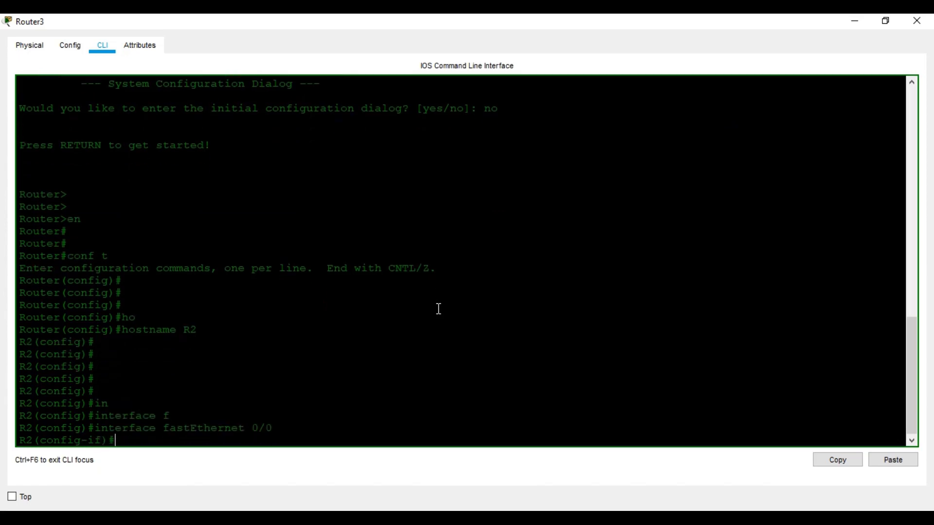
type("no shu")
key("Tab")
key("Return")
key("Return")
key("Return")
key("Return")
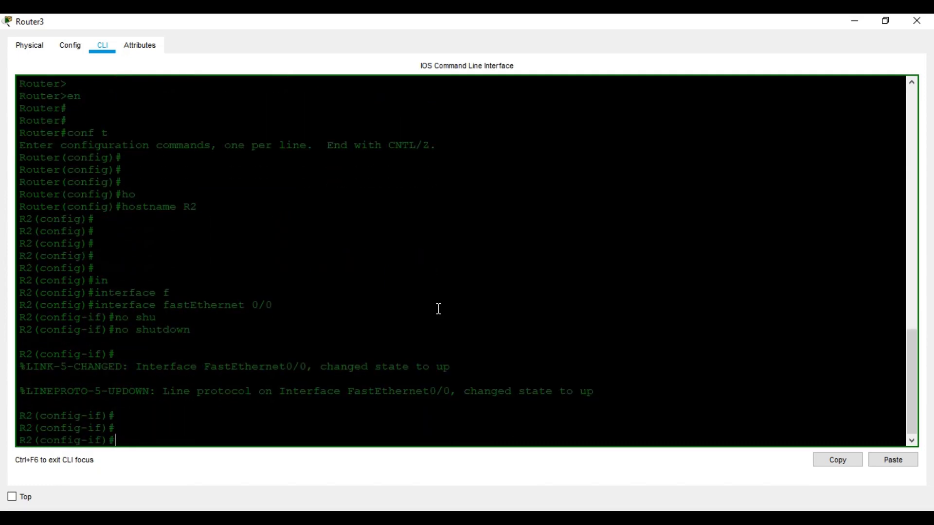
type("exit")
key("Return")
key("Return")
key("Return")
key("Return")
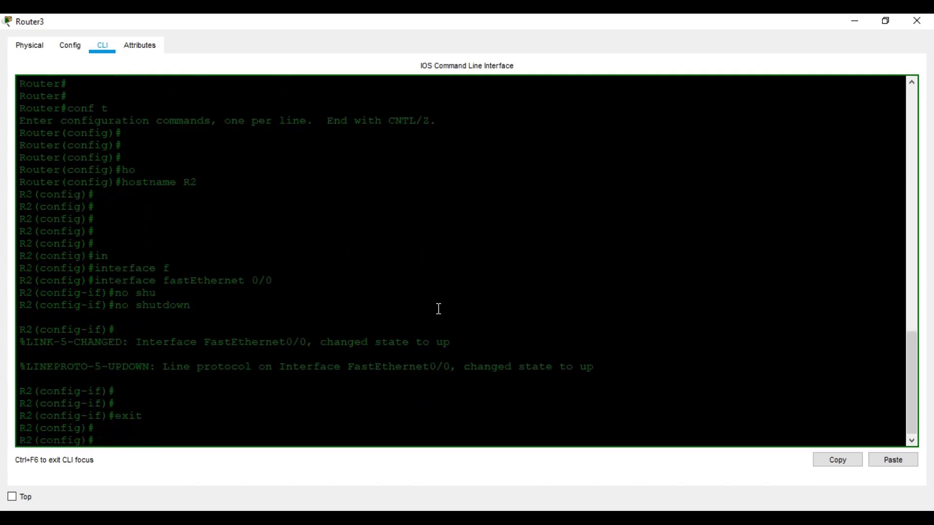
Begin entering another FastEthernet interface command on R2
type("in")
key("Tab")
type("f")
key("Tab")
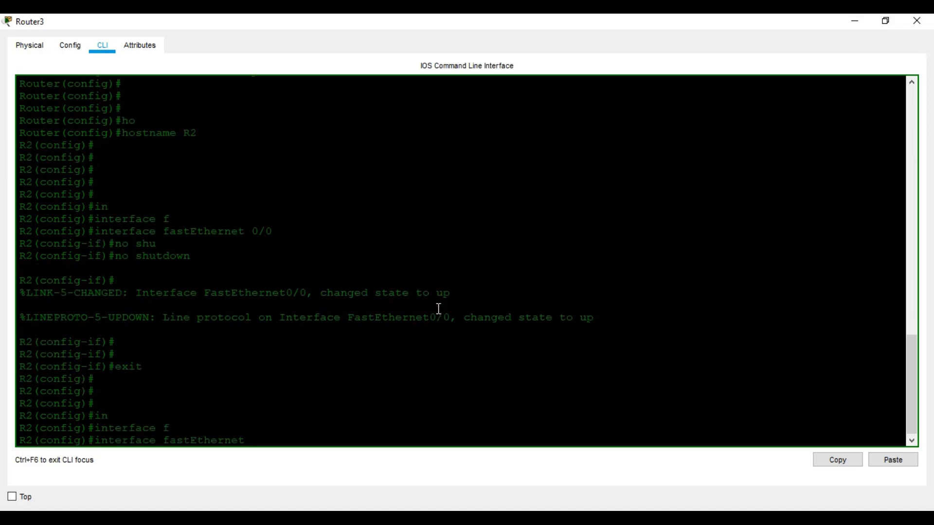
Create subinterface Fa0/0.1 with dot1Q VLAN 201 and address 20.0.10.1 255.255.255.0
type("0/0.1")
key("Return")
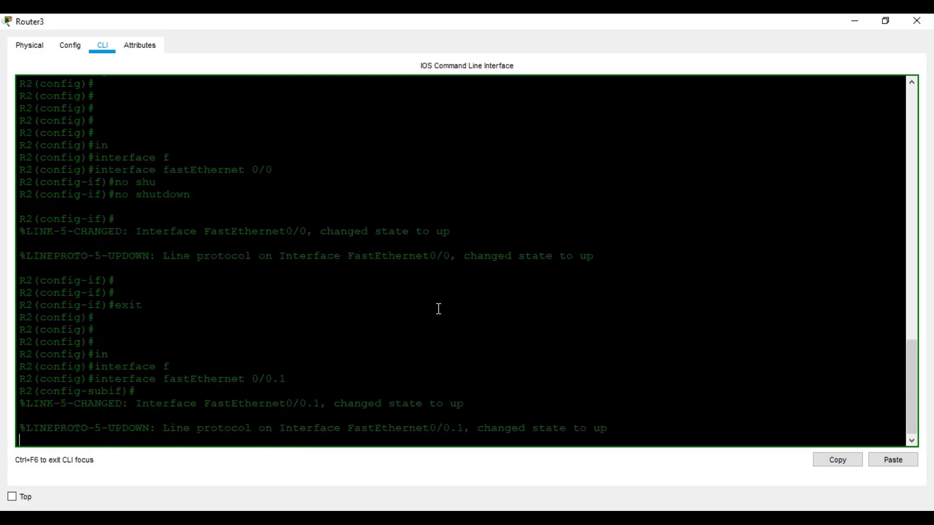
type("enc")
key("Tab")
type("do")
key("Tab")
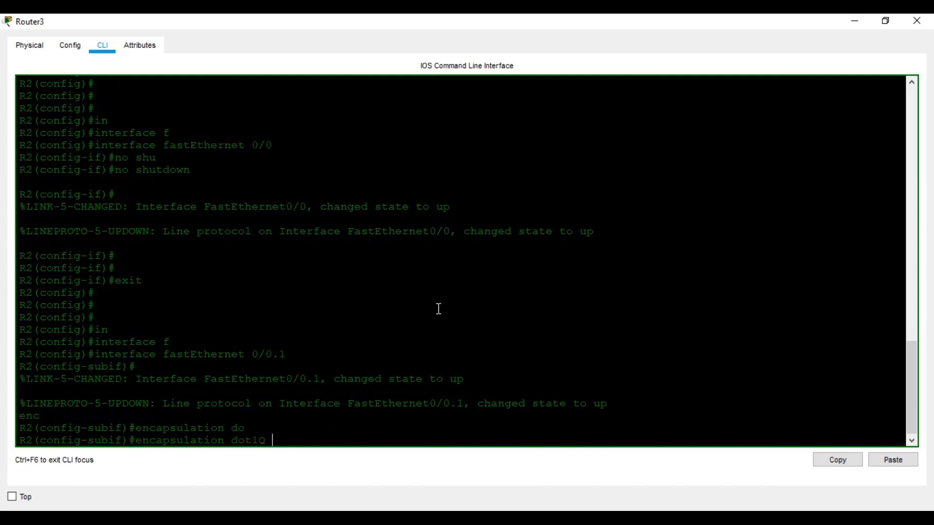
type("?")
type("201")
key("Return")
type("ip ad")
key("Tab")
type("20.0.10.1")
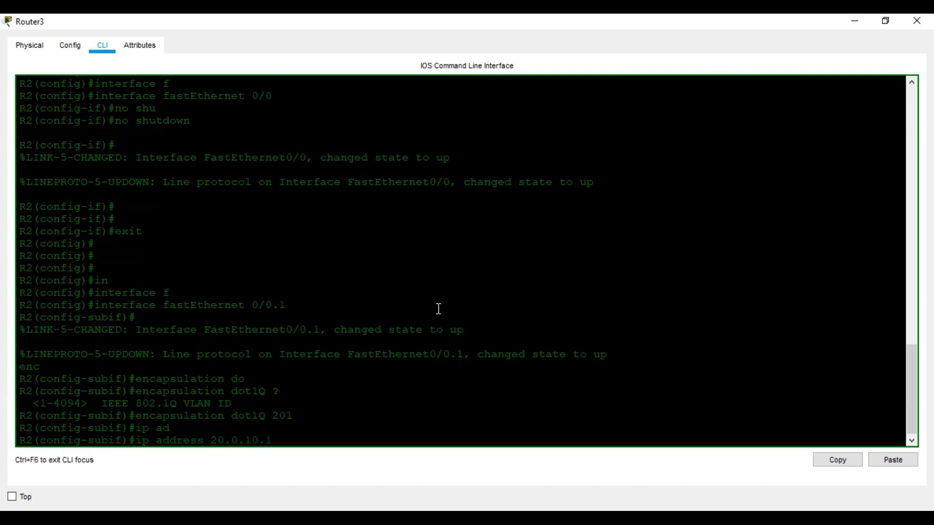
type(" 255.255.255.0")
key("Return")
type("exit")
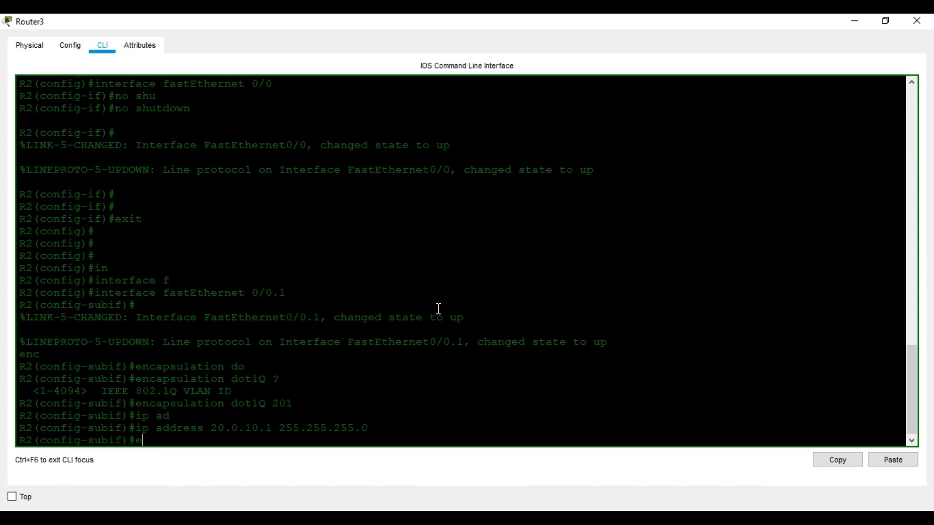
key("Return")
key("Return")
key("Return")
key("Return")
Create subinterface Fa0/0.2 with dot1Q VLAN 202 and address 20.0.20.1/24
type("in")
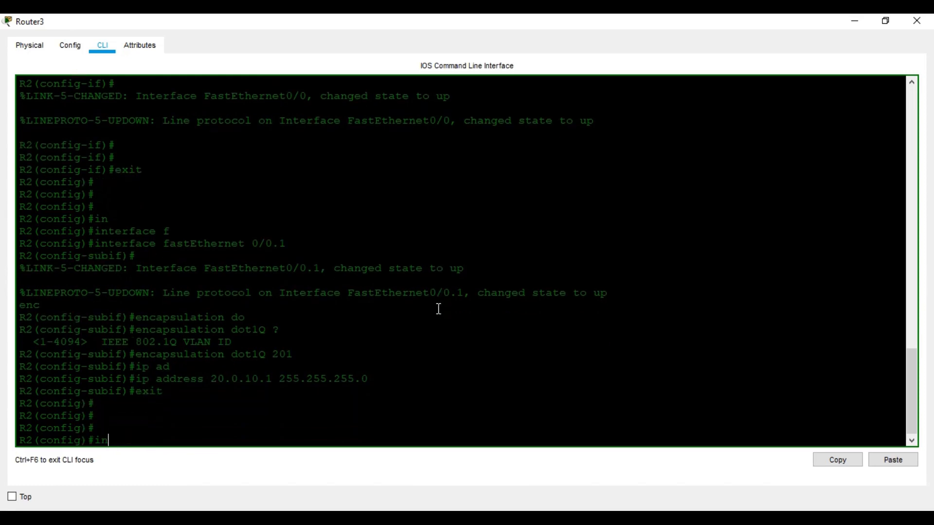
key("Tab")
type("fa")
key("Tab")
type("0/0.2")
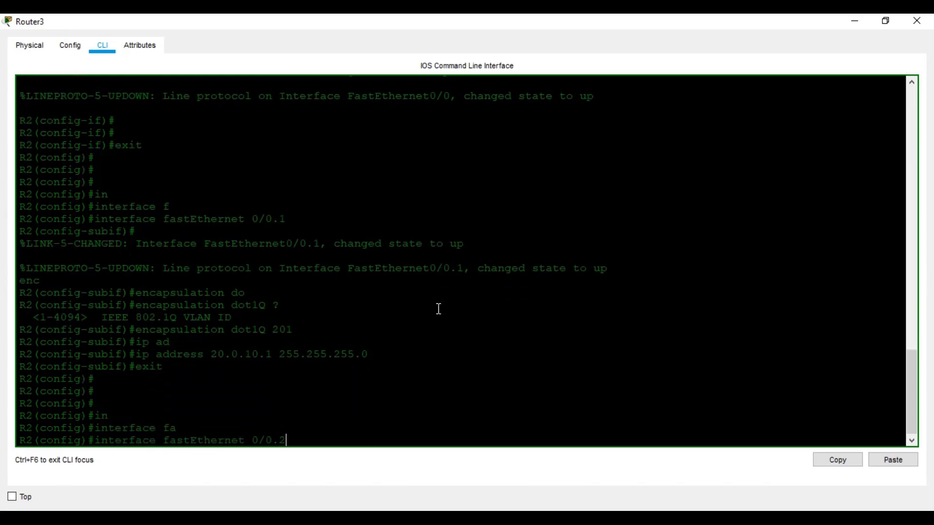
key("Return")
type("enc")
key("Tab")
type("do")
key("Tab")
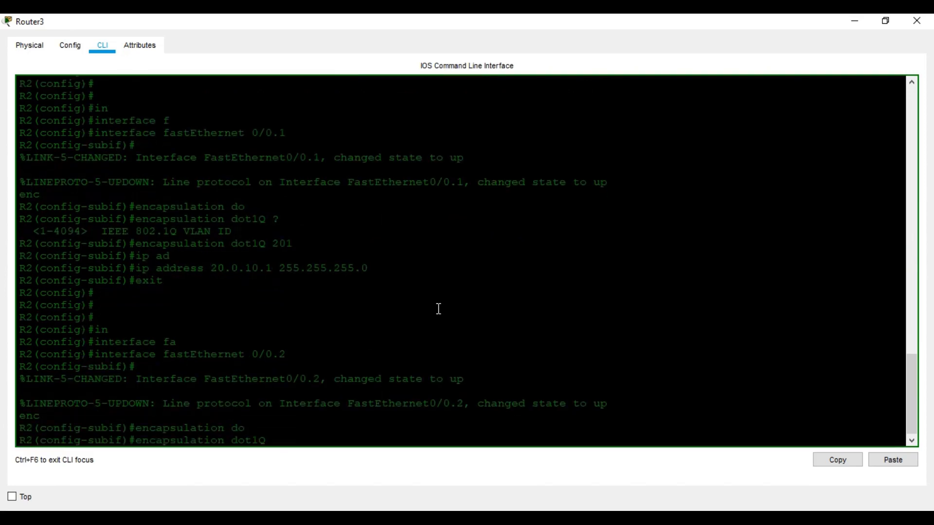
type("202")
key("Return")
type("ip add")
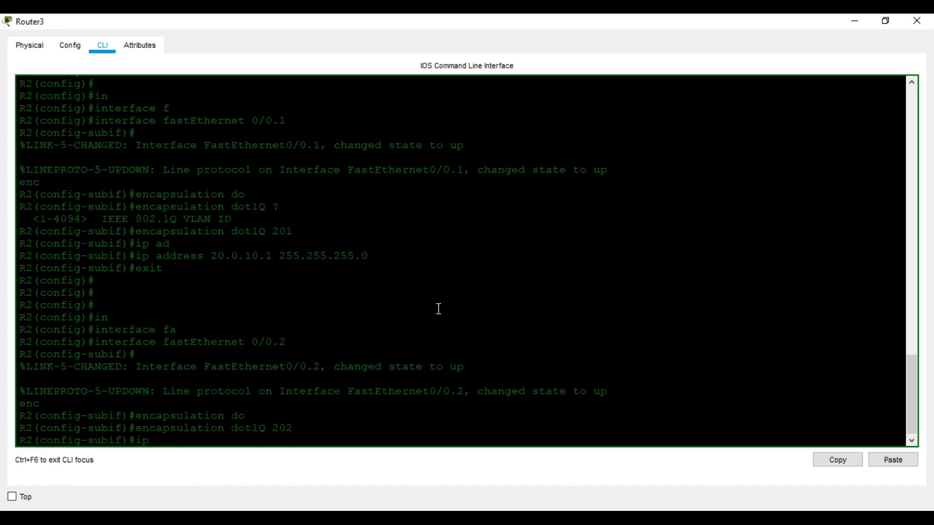
key("Tab")
type("20.")
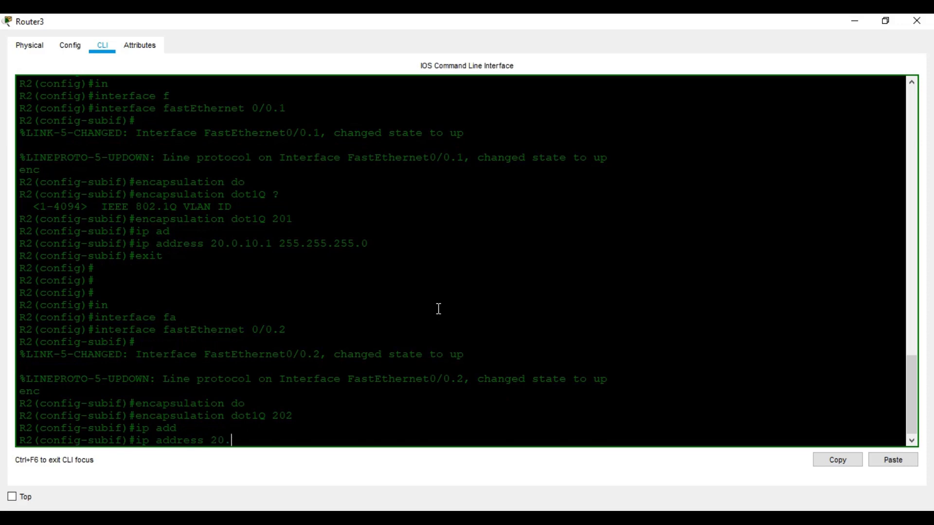
type("0.20.1 255.255.255.255.0")
key("Return")
type("exit")
key("Return")
key("Return")
key("Return")
key("Return")
key("Return")
Create subinterface Fa0/0.3 with dot1Q VLAN 203 and address 20.0.30.1 255.255.255.0
type("ig)#i")
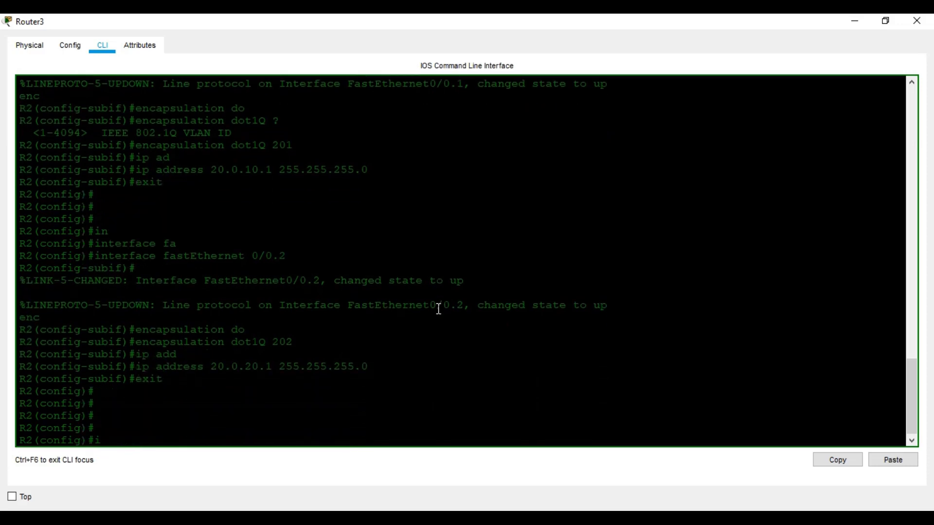
type("n")
key("Tab")
type("f")
key("Tab")
type("t")
key("Tab")
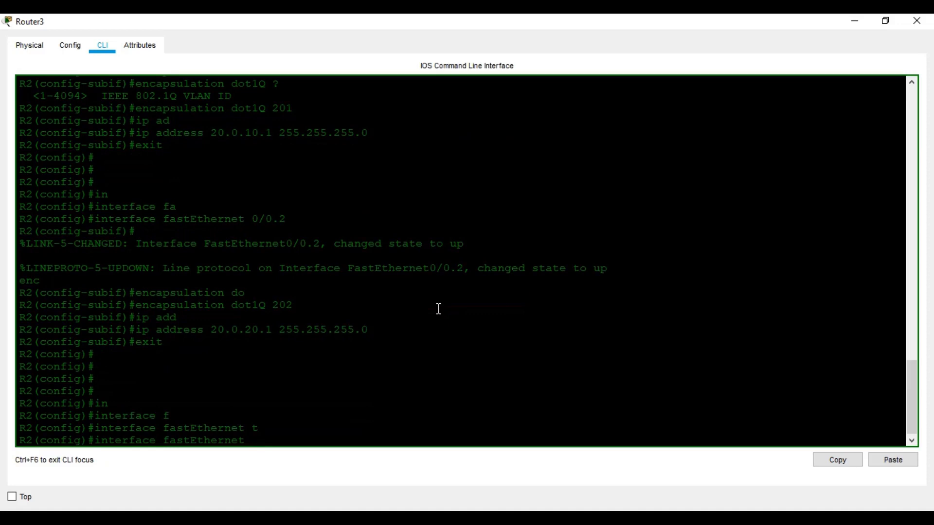
key("BackSpace")
key("BackSpace")
key("Tab")
type("0/0.3")
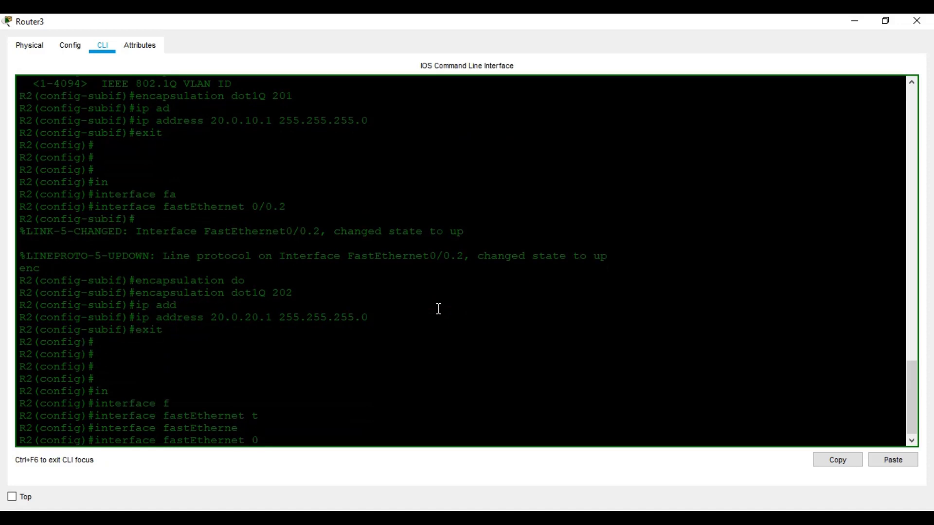
key("Return")
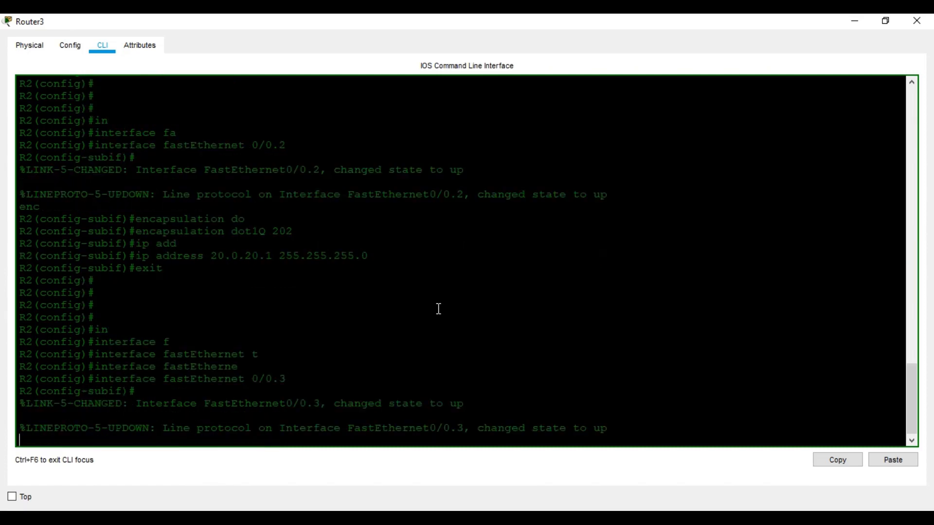
type("en")
key("Tab")
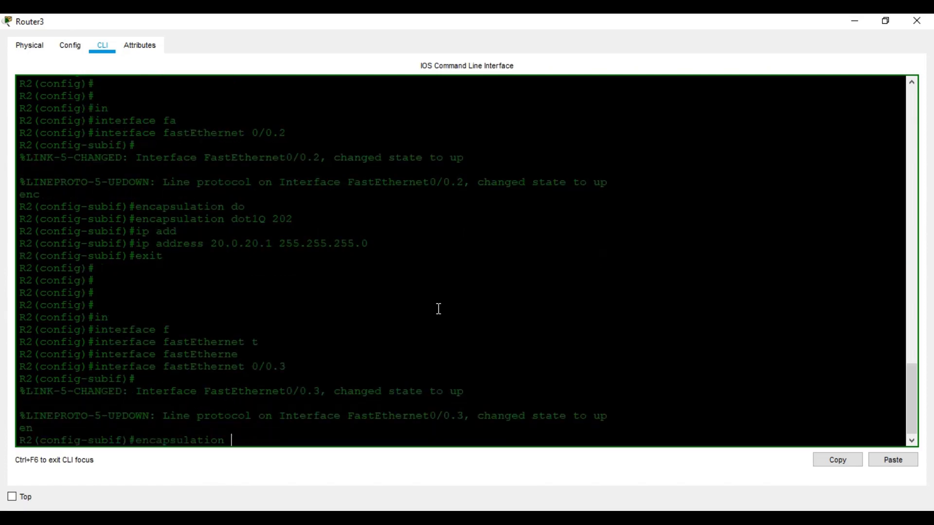
type("do")
key("Tab")
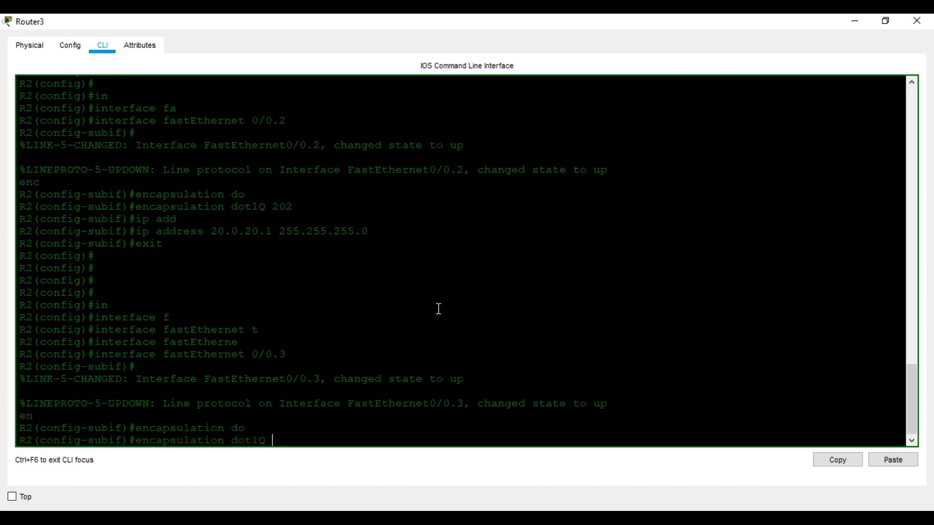
type("203")
key("Return")
type("ip add")
key("Tab")
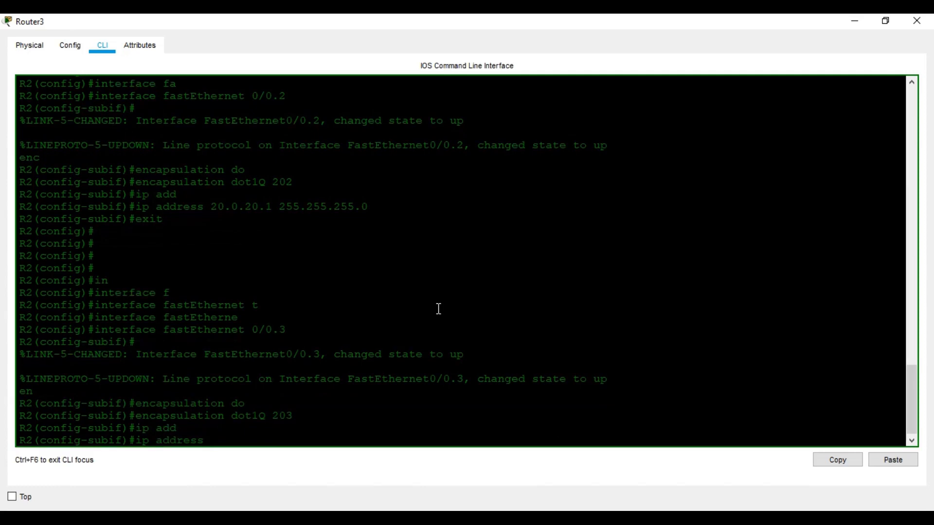
type("20.0.30.1 255.255.255.0")
key("Return")
type("w")
key("BackSpace")
type("exit")
key("Return")
key("Return")
key("Return")
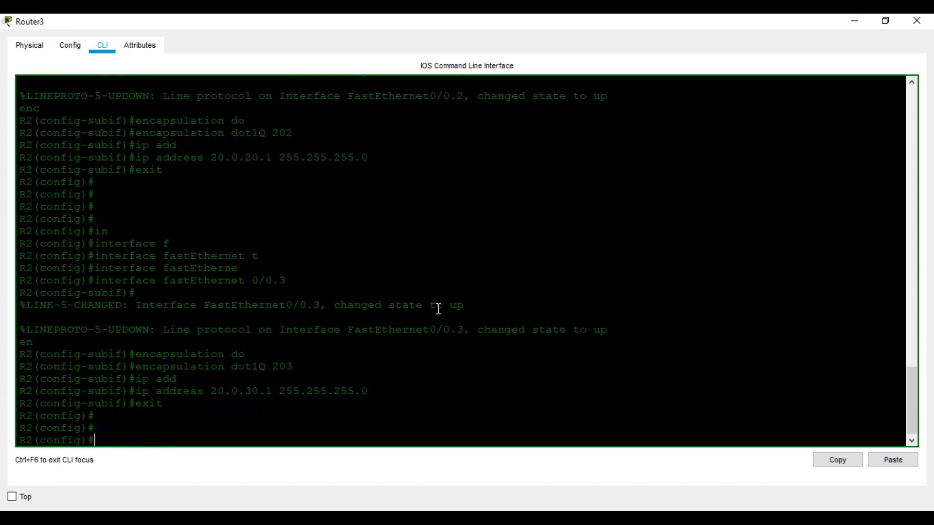
Create subinterface Fa0/0.4 with dot1Q VLAN 204 and address 20.0.40.1/24, then leave configuration mode
type("in")
key("Tab")
type("f")
key("Tab")
type("0/0.4")
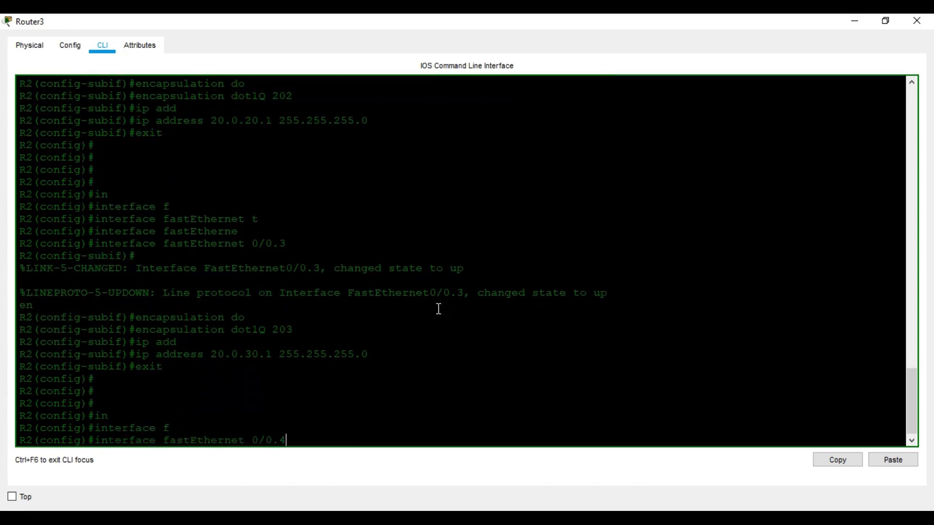
key("Return")
type("enca")
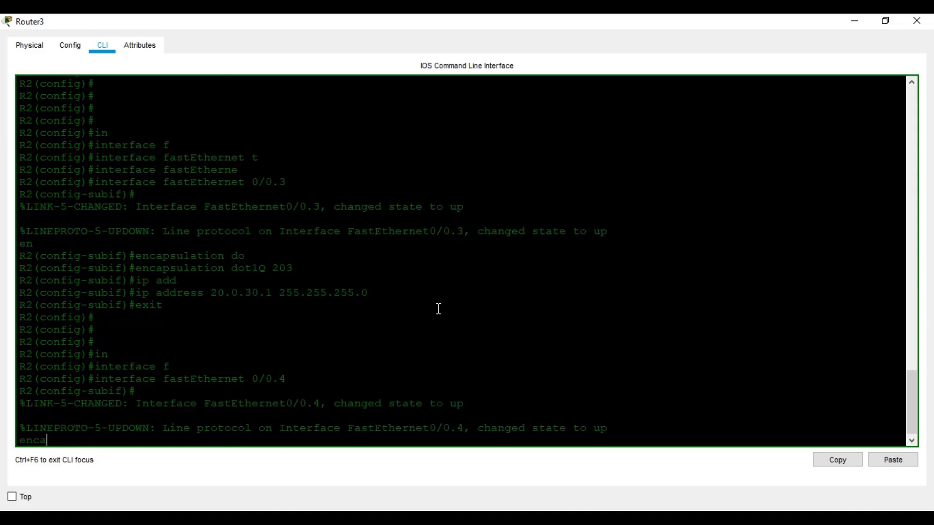
key("Tab")
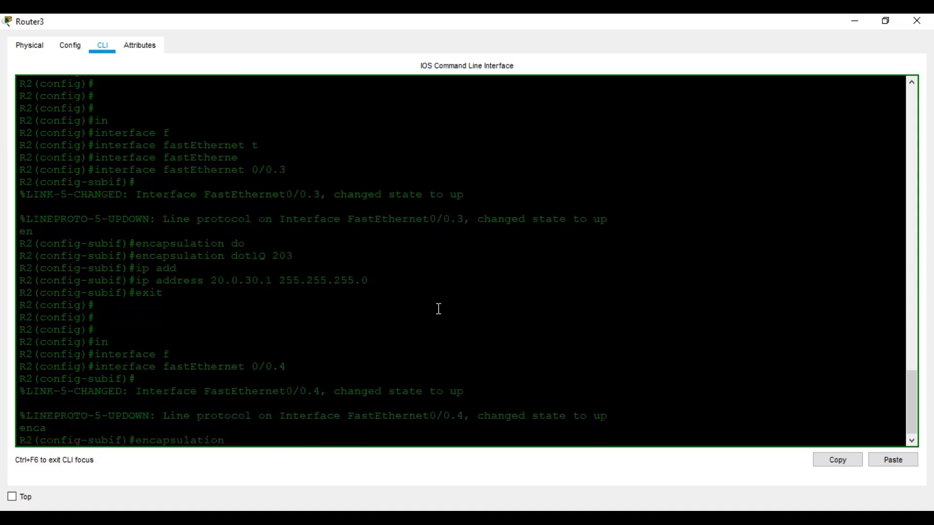
type("do")
key("Tab")
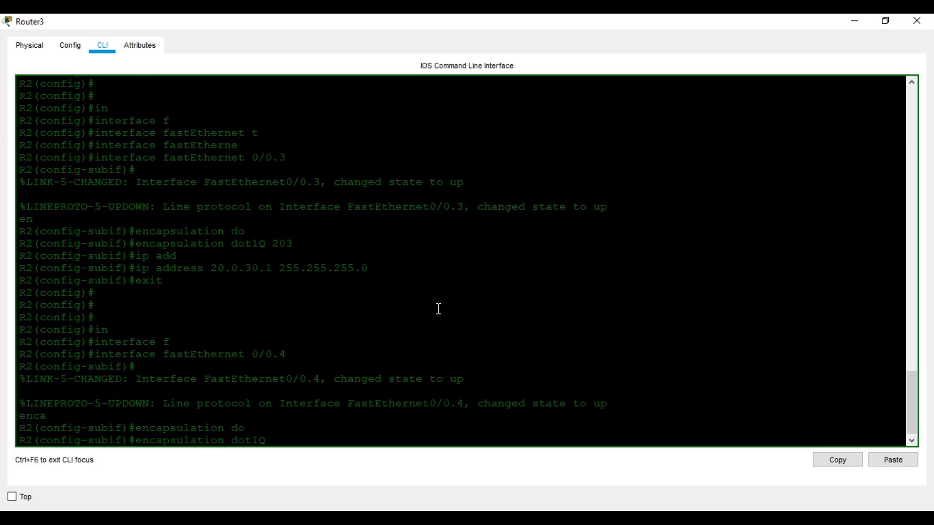
type("204")
key("Return")
type("ip add")
key("Tab")
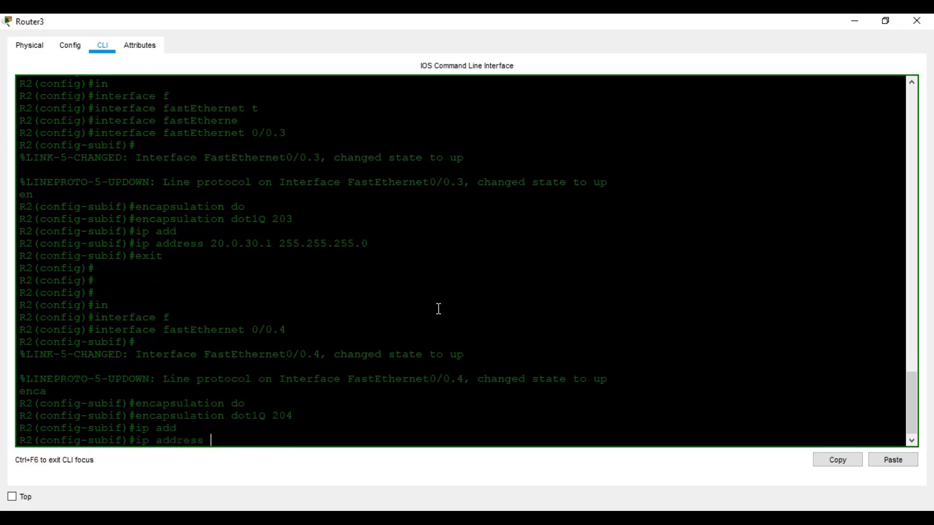
type("20.0.40.1 255.255.255.0")
key("Return")
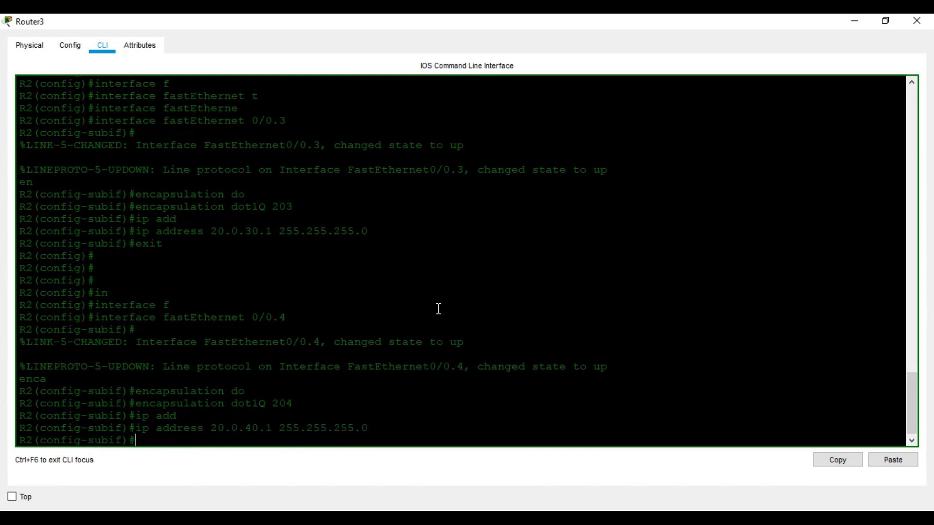
key("ctrl+z")
key("Return")
Save R2's configuration with wr, check interfaces with sh ip int br, and close Router3's window
key("Return")
key("Return")
key("Return")
type("wr")
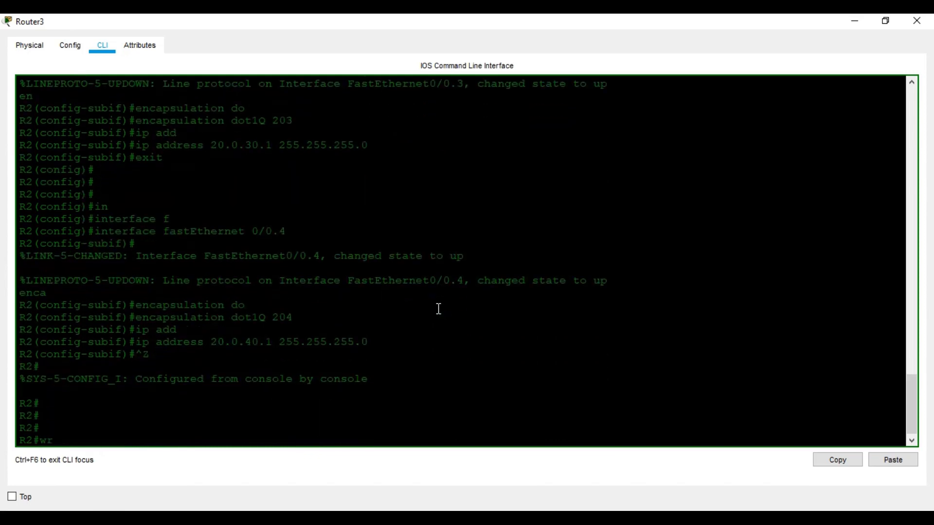
key("Return")
key("Return")
key("Return")
type("sh ip int br")
key("Return")
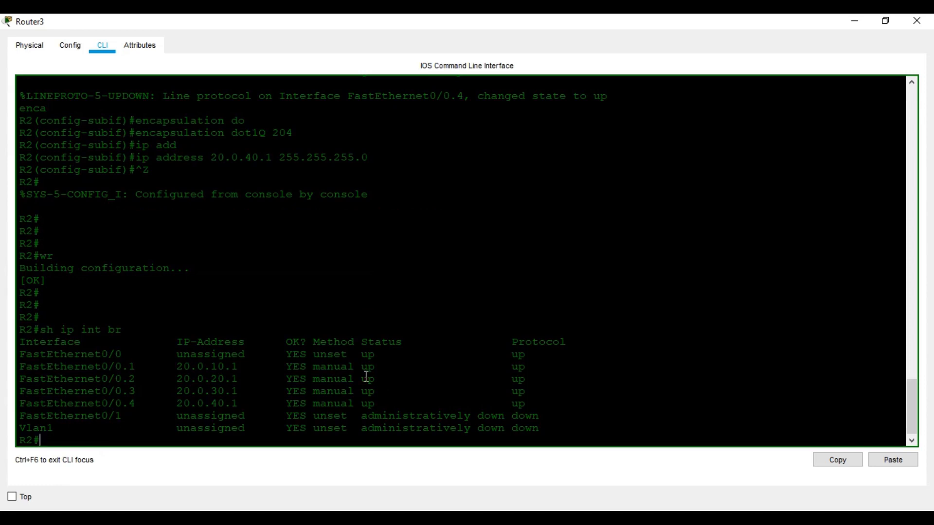
left_click(917, 20)
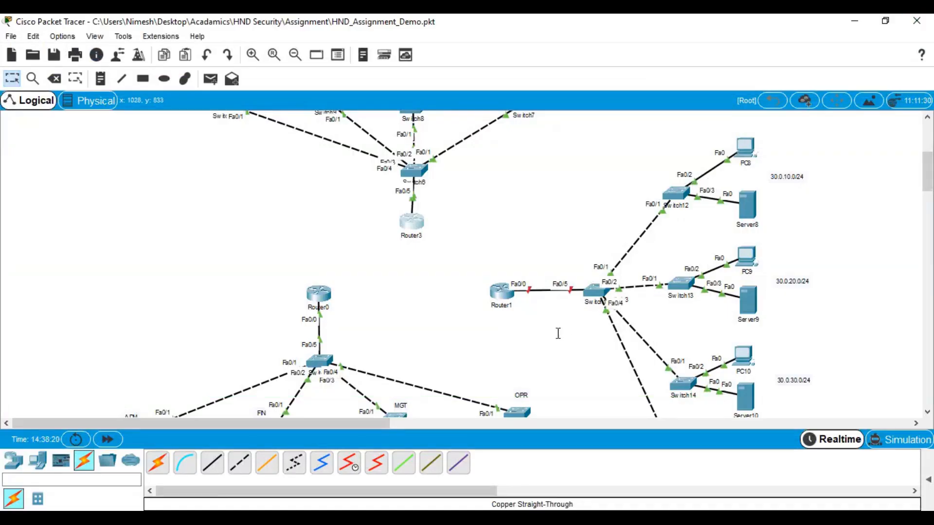
On PC4's full-screen command prompt, run ipconfig and ping 20.0.10.3
scroll(558, 333, "up", 5)
left_click(544, 184)
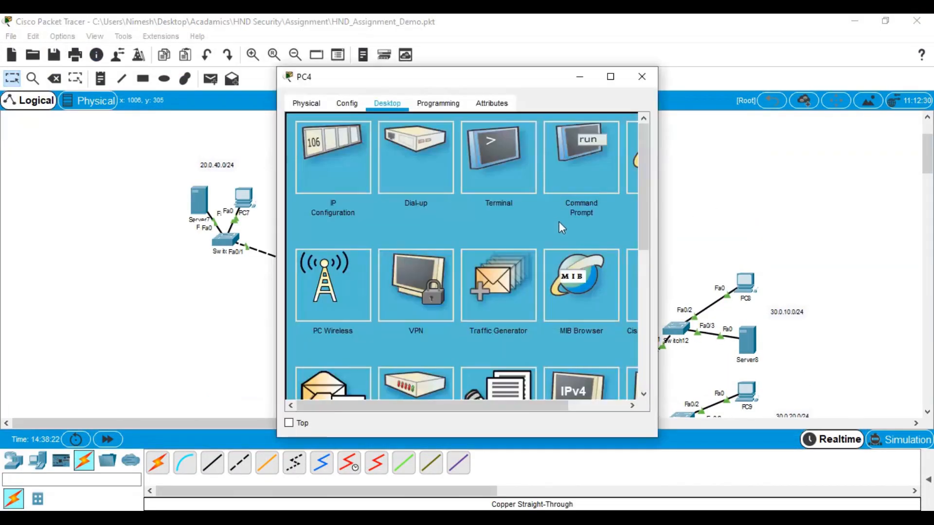
left_click(575, 168)
left_click(610, 76)
left_click(571, 276)
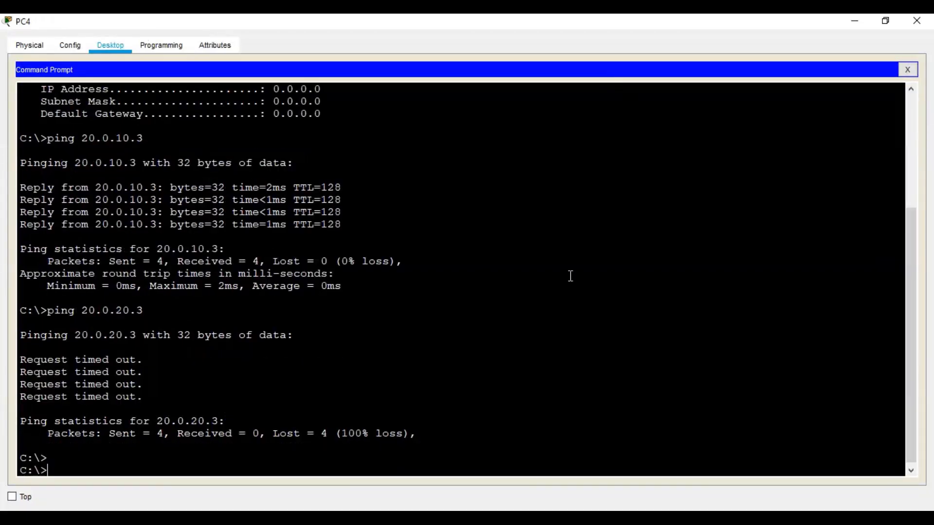
key("Return")
key("Return")
type("ipconfig")
key("Return")
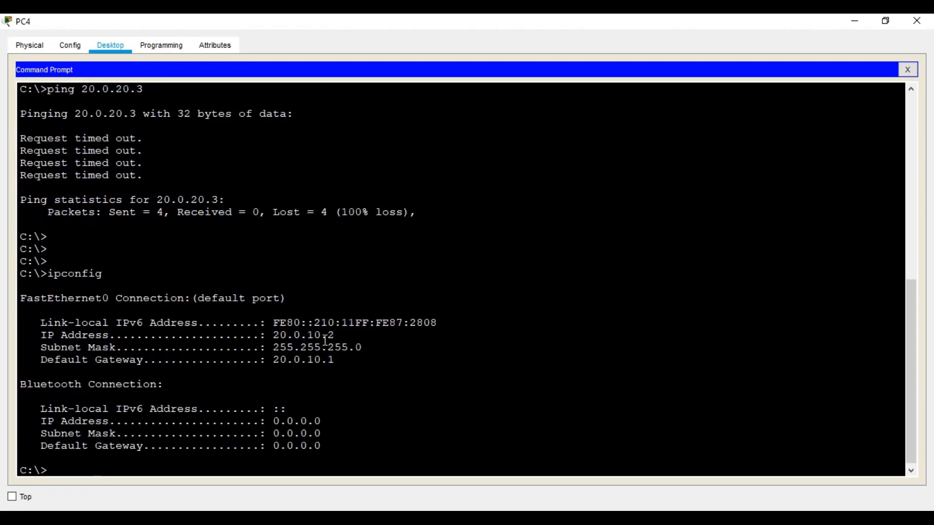
type("ping 20.0.10.3")
key("Return")
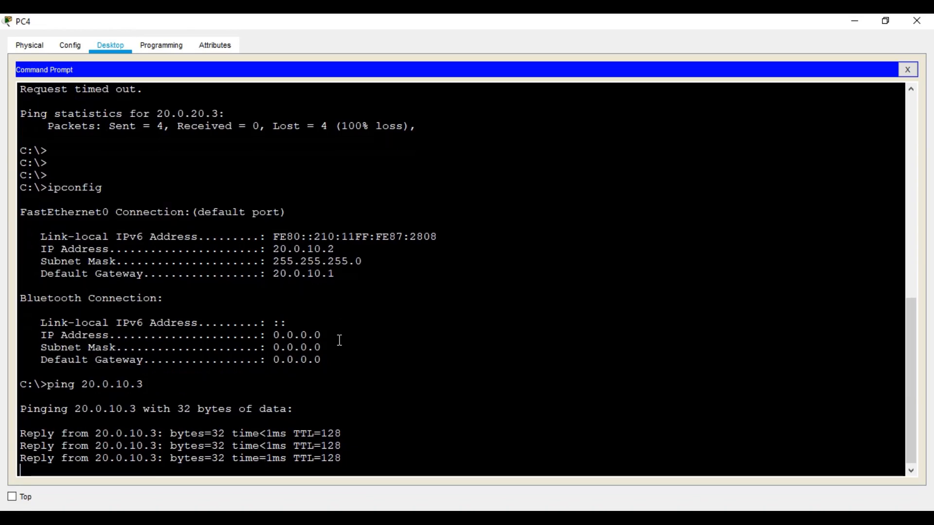
Ping 20.0.20.3 and 20.0.30.3 from PC4
key("Up")
key("Left")
key("Left")
key("Left")
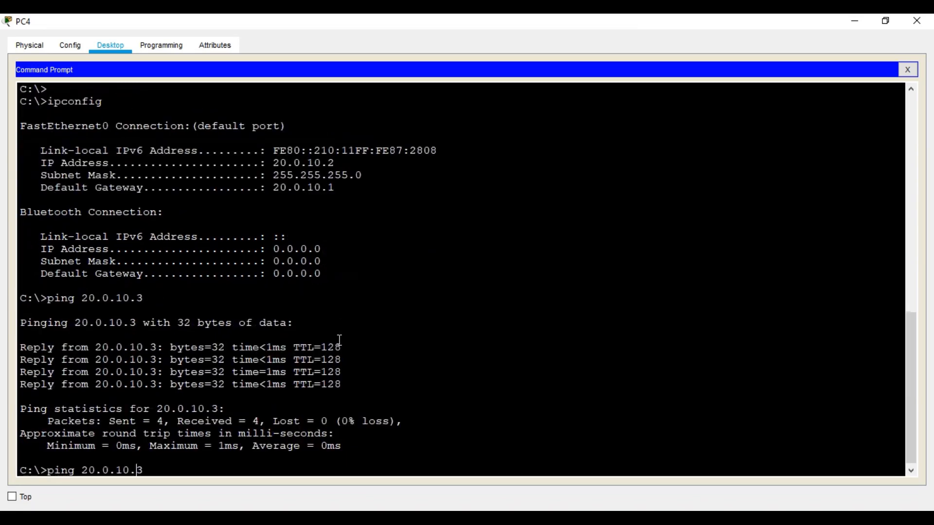
key("BackSpace")
type("2")
key("Return")
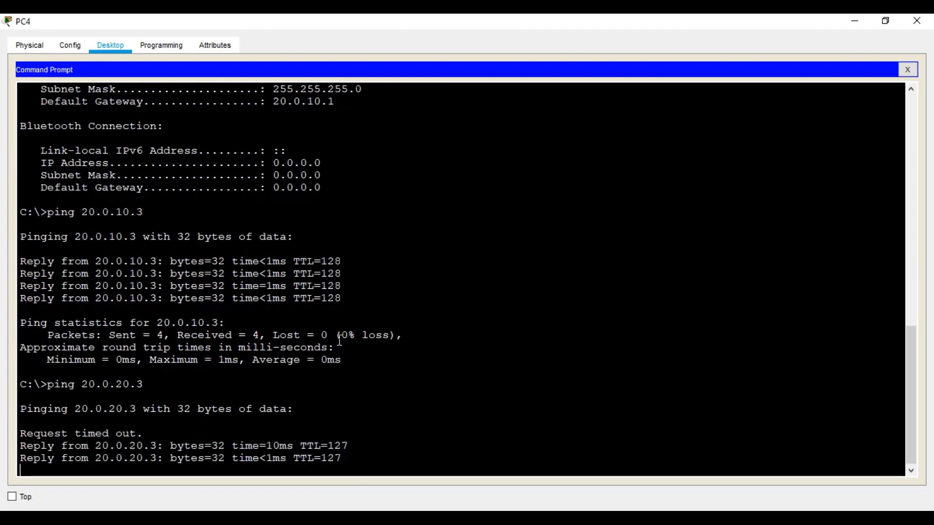
key("Up")
key("Left")
key("Left")
key("Left")
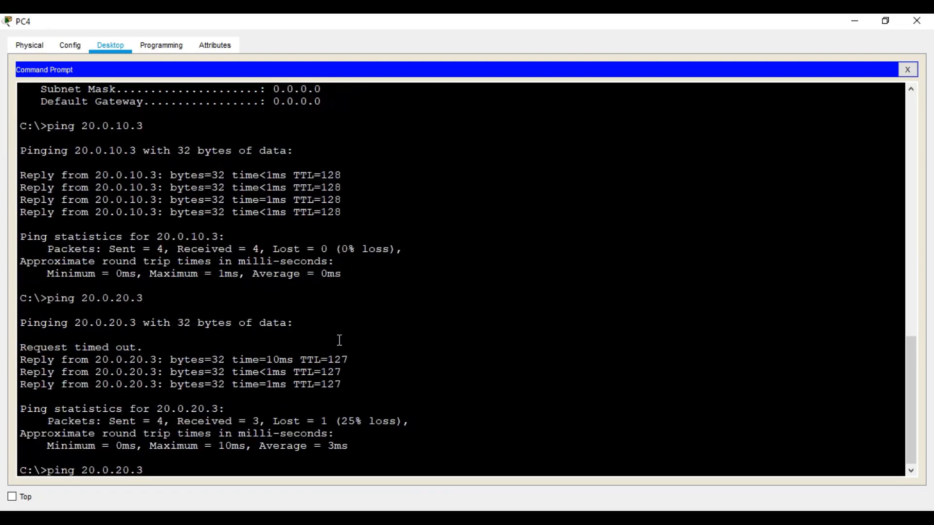
key("BackSpace")
type("3")
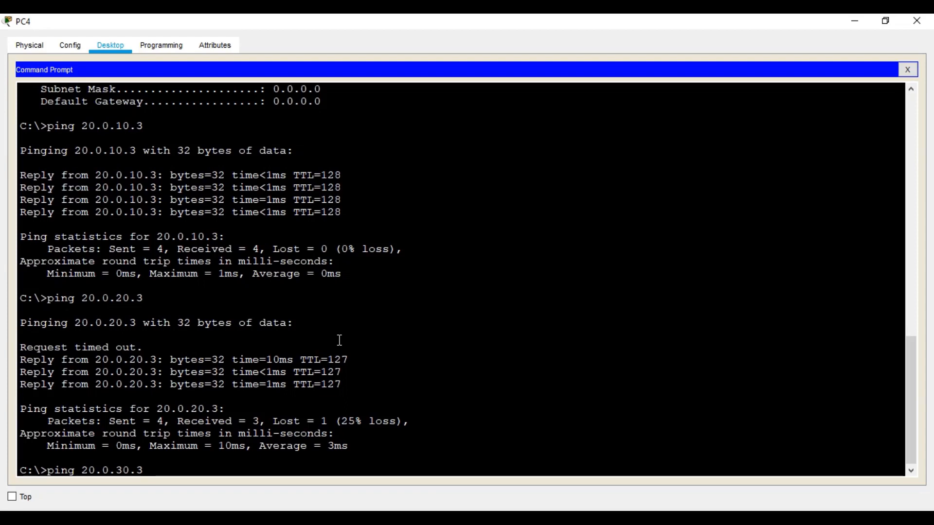
key("Return")
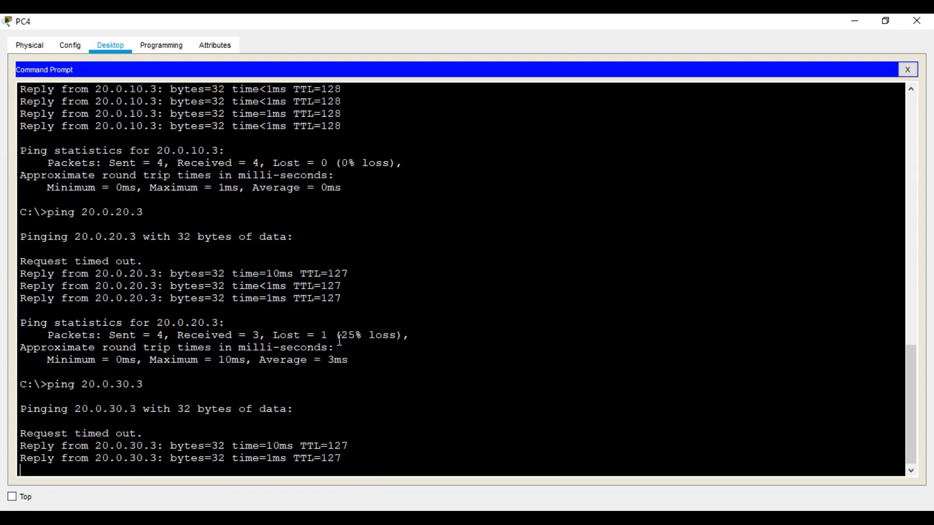
Ping 20.0.40.3 from PC4 and close PC4's window
key("Up")
key("Left")
key("Left")
key("BackSpace")
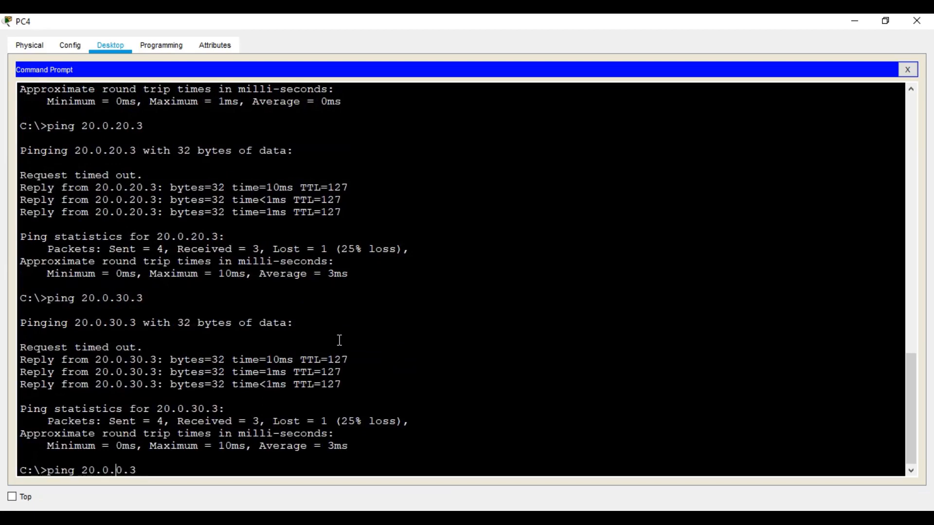
type("4")
key("Return")
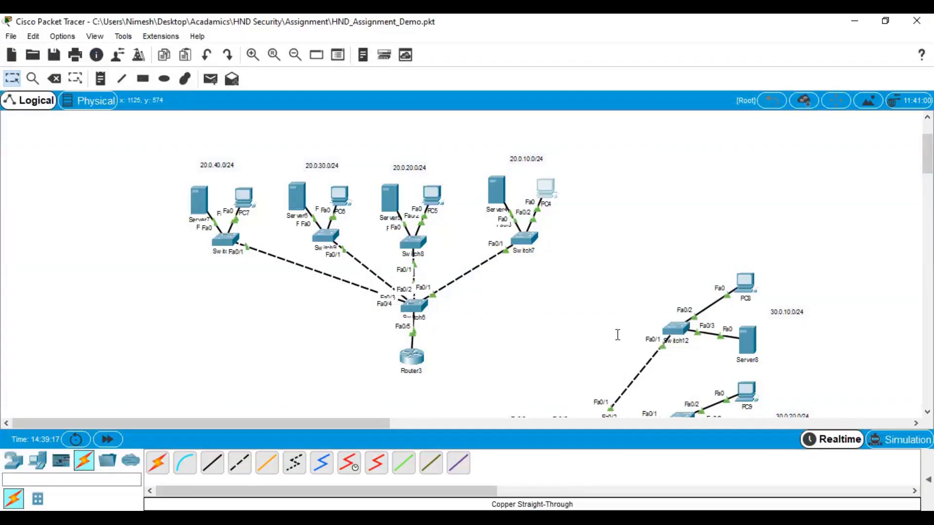
left_click(916, 21)
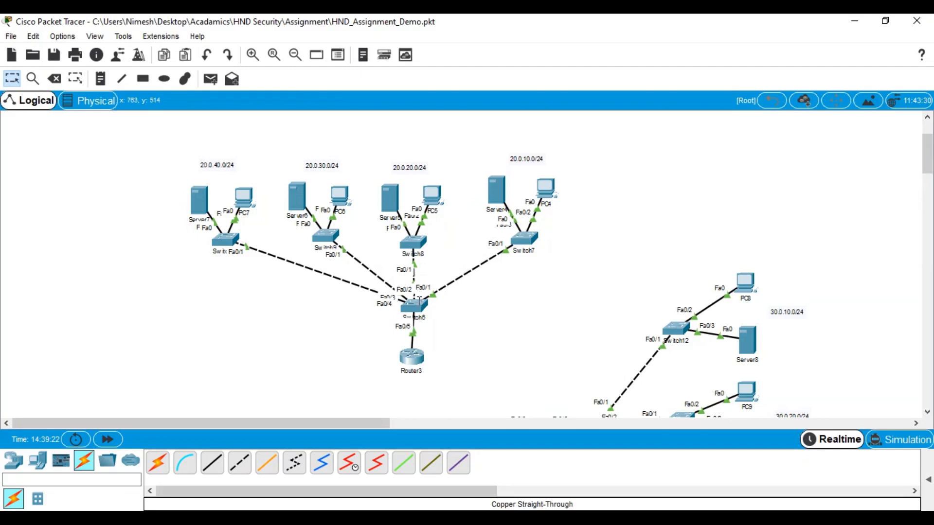
left_click(419, 301)
left_click(611, 76)
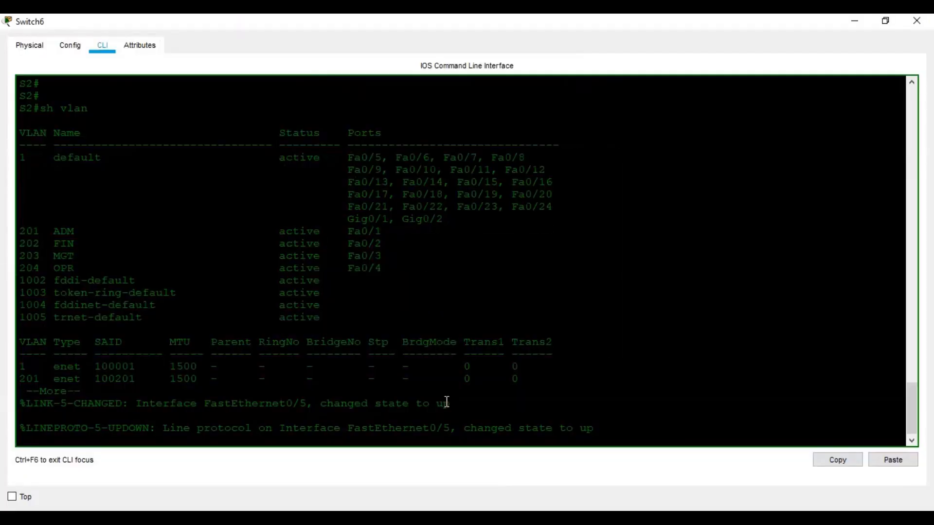
key("space")
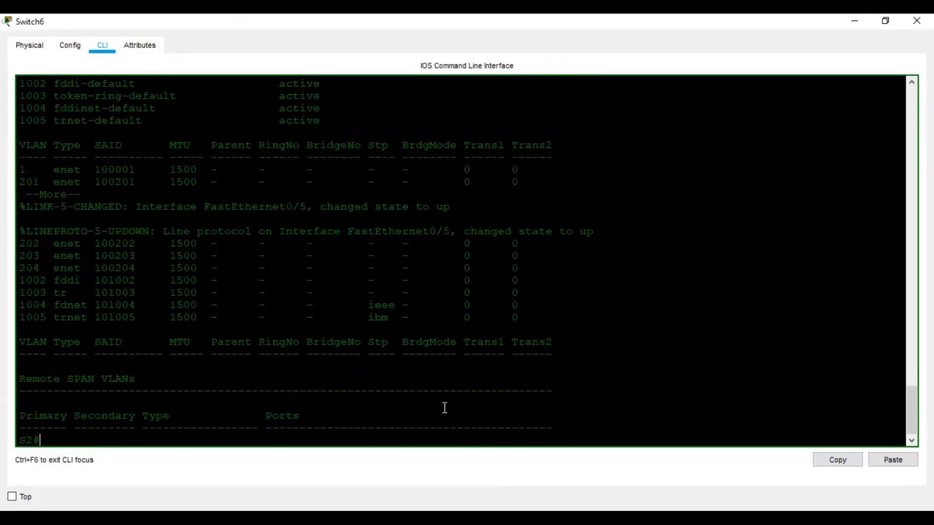
key("Return")
type("sh vl")
key("Tab")
key("Return")
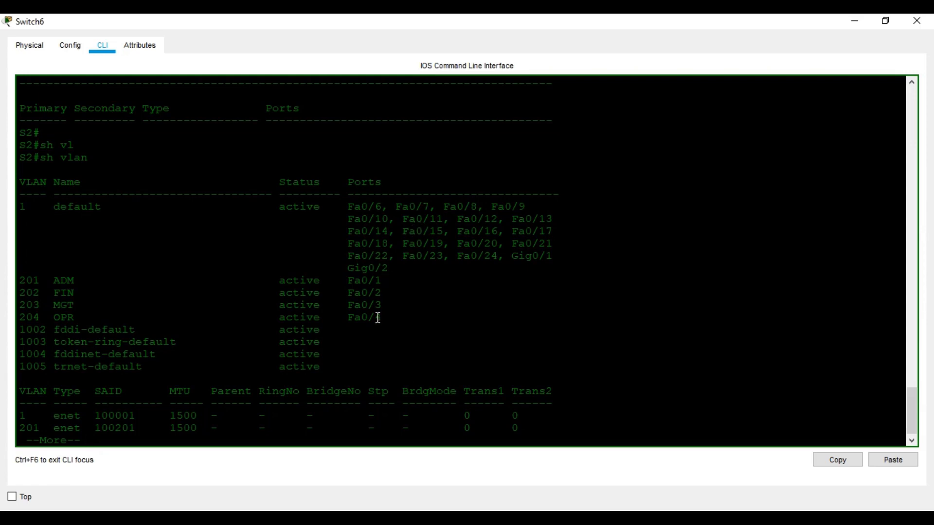
left_click(923, 23)
left_click(413, 304)
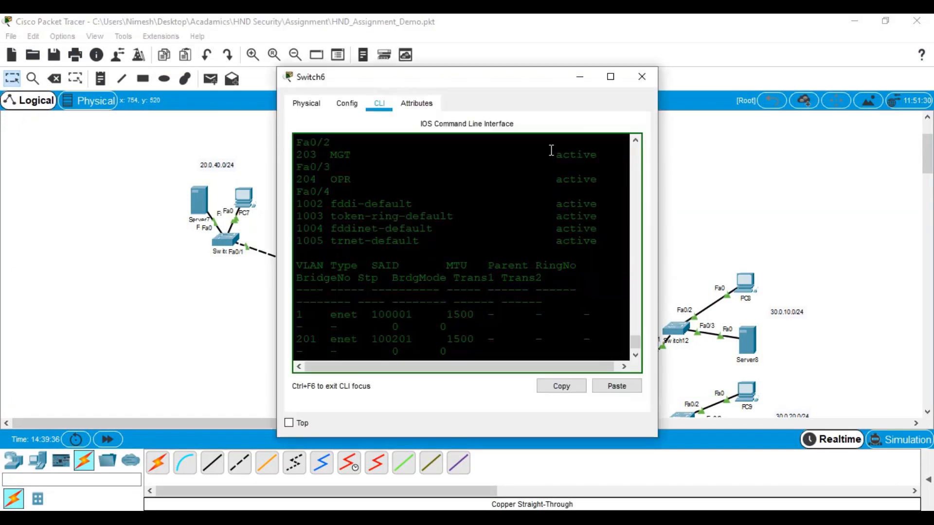
left_click(611, 76)
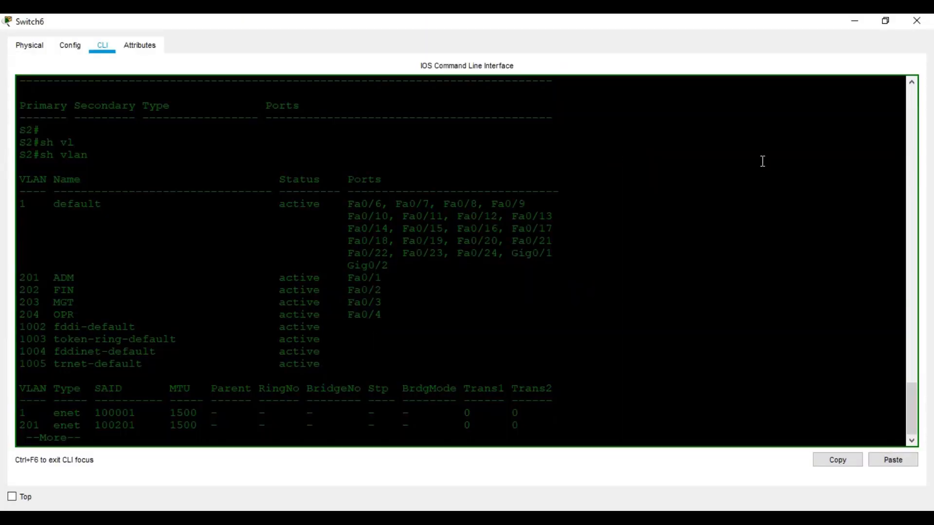
left_click(918, 22)
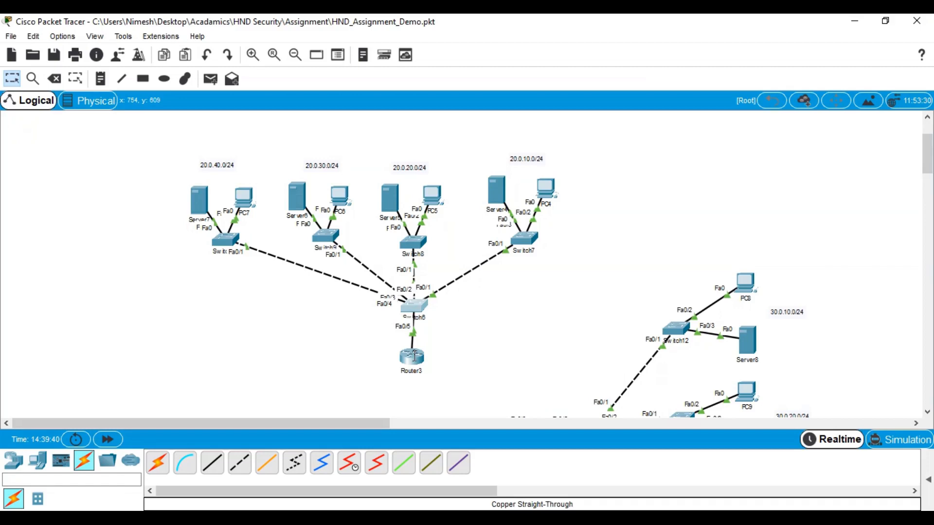
left_click(414, 356)
Enter global configuration mode on Router3 with conf t and start an access-list command
left_click(610, 76)
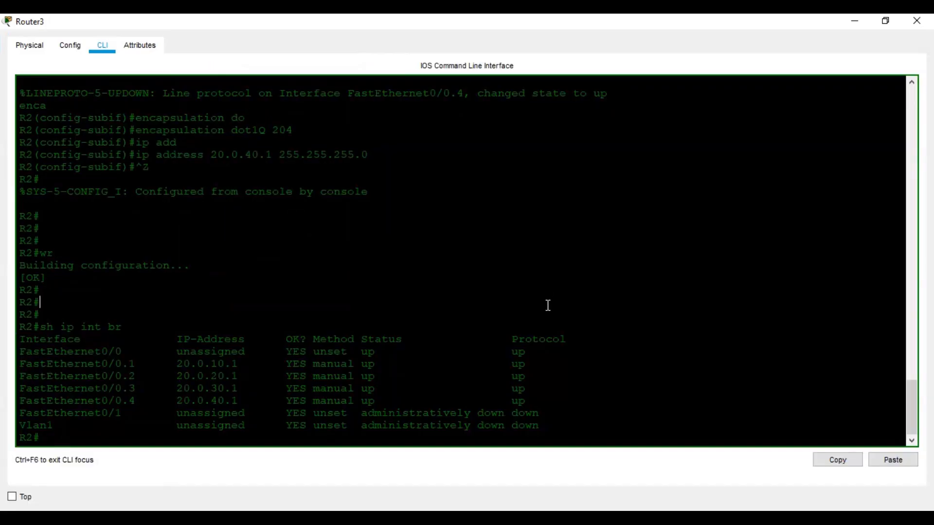
key("Return")
key("Return")
key("Return")
type("conm")
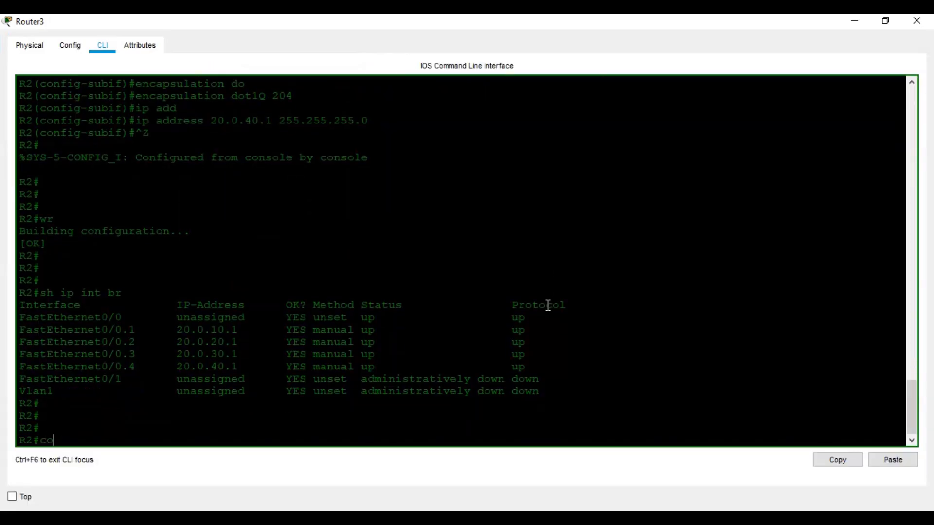
key("BackSpace")
type("f t")
key("Return")
key("Return")
key("Return")
key("Return")
key("Return")
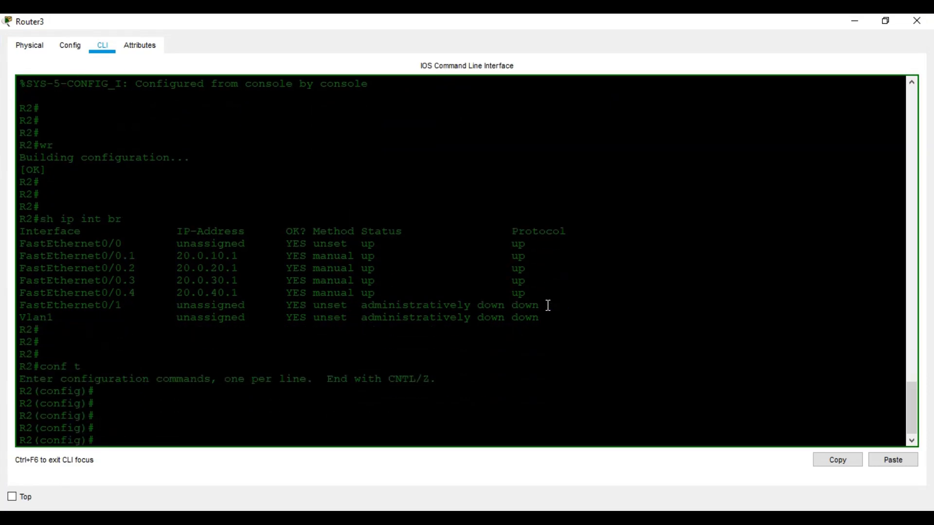
type("ac")
key("Tab")
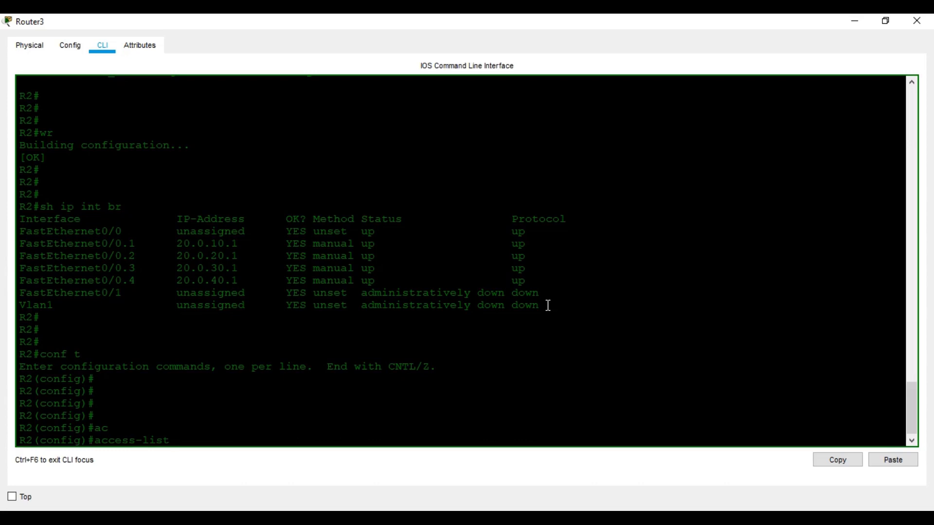
Close Router3's CLI window and scroll down the Logical workspace
left_click(916, 20)
scroll(355, 332, "down", 3)
Open Router0's CLI full-screen and display its running configuration from privileged mode
left_click(317, 295)
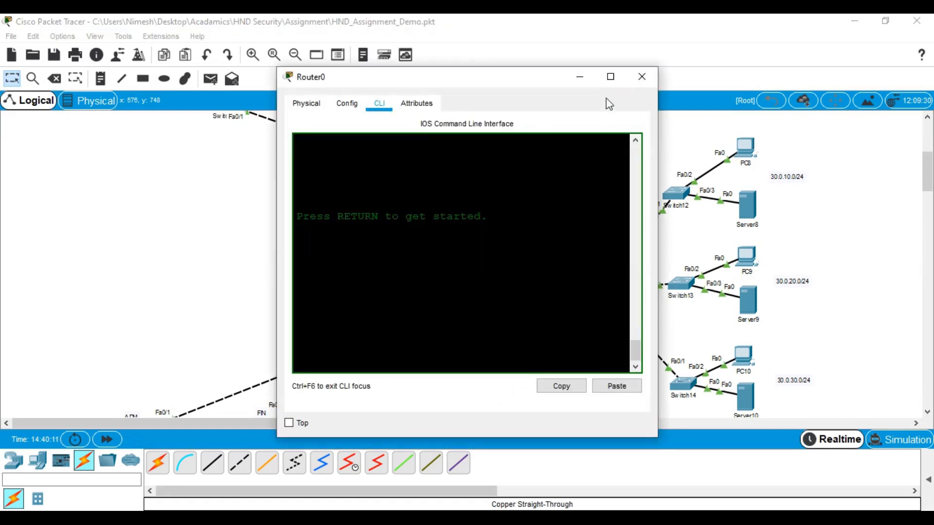
left_click(611, 76)
key("Return")
key("Return")
key("Return")
key("Return")
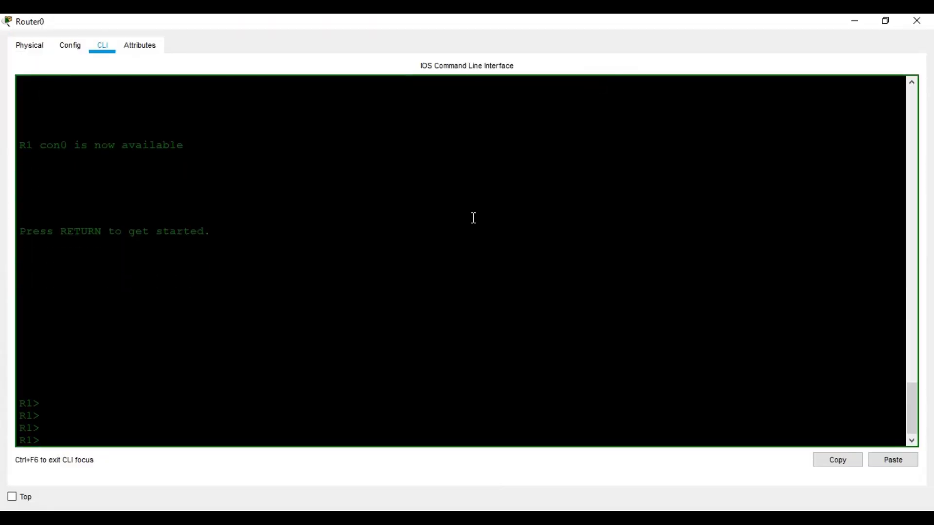
type("en")
key("Return")
key("Return")
type("sh ru")
key("Tab")
key("Return")
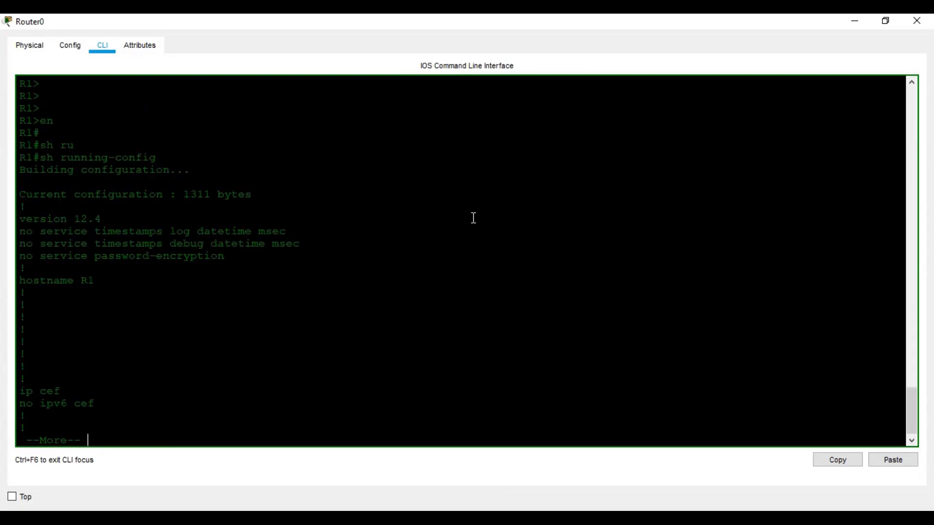
Page through Router0's access lists 110–140, close its window, and open Router3's CLI
key("space")
key("space")
key("space")
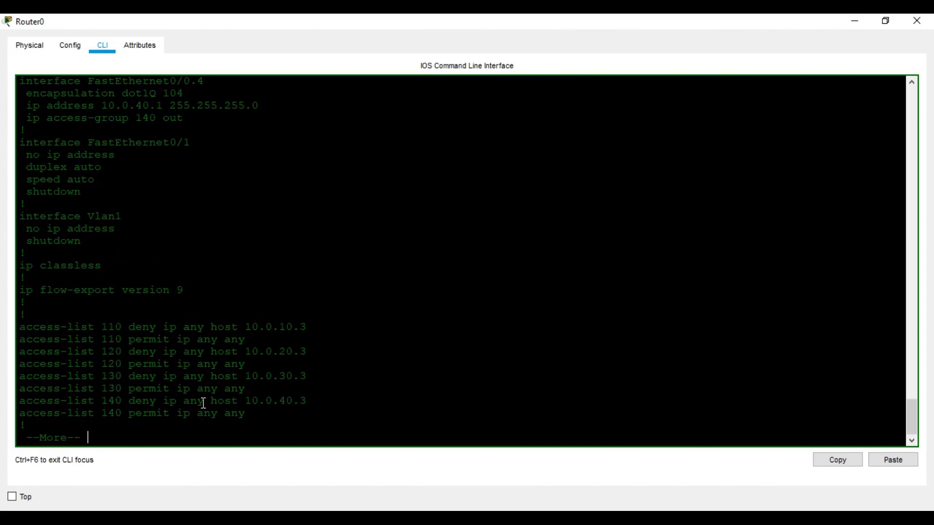
key("space")
left_click(885, 21)
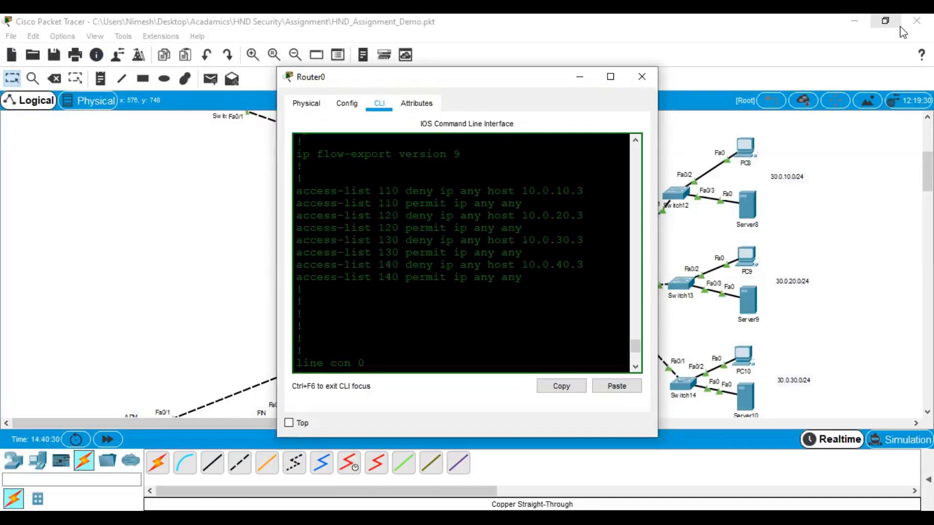
left_click(652, 79)
left_click(412, 221)
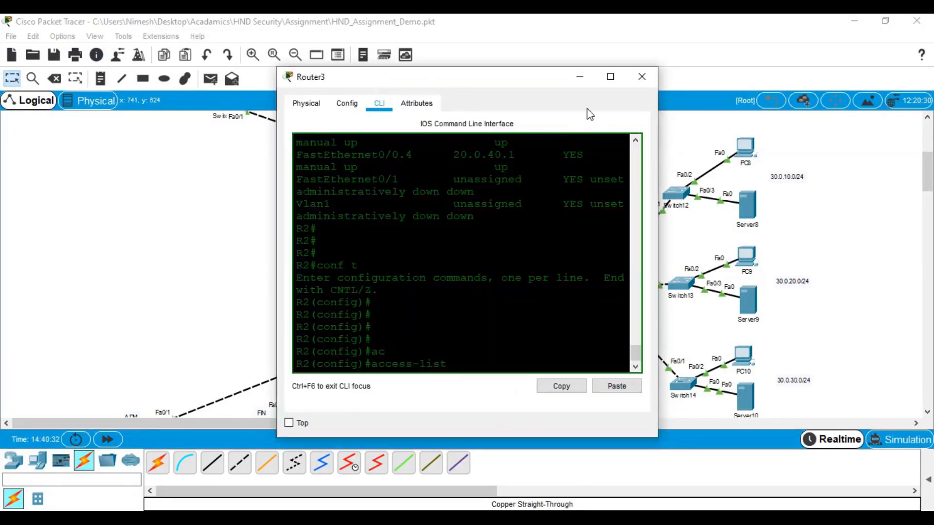
On Router3, enter 'access-list 110 deny ip any host 20.0.10.3'
left_click(611, 77)
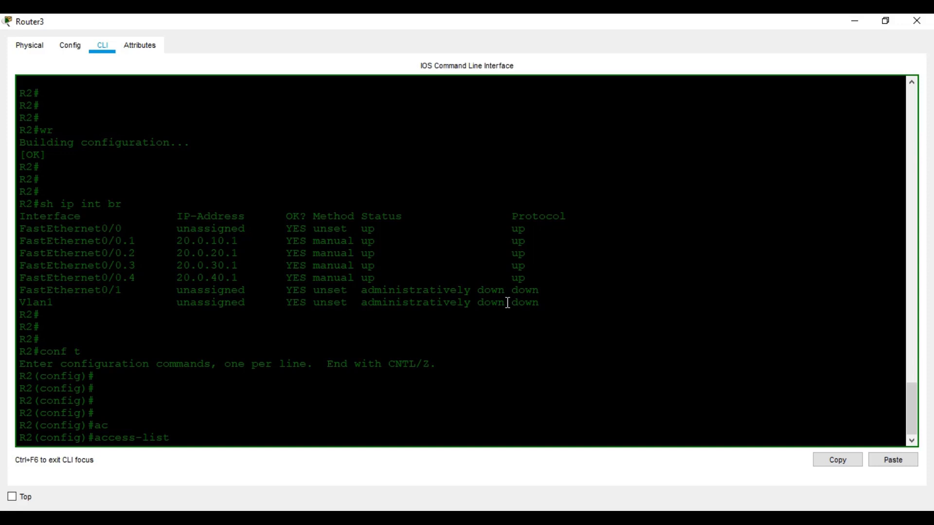
type("?")
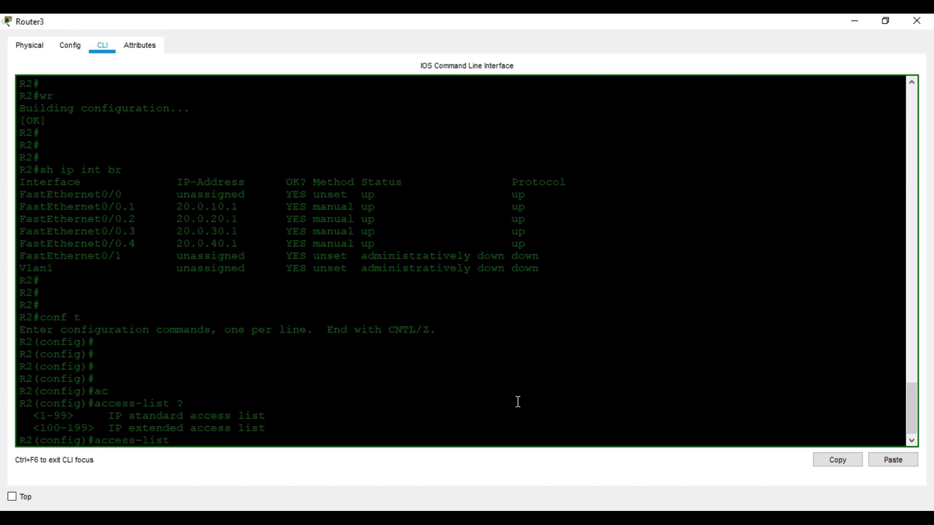
type("11")
type("0 ?")
type("de")
key("Tab")
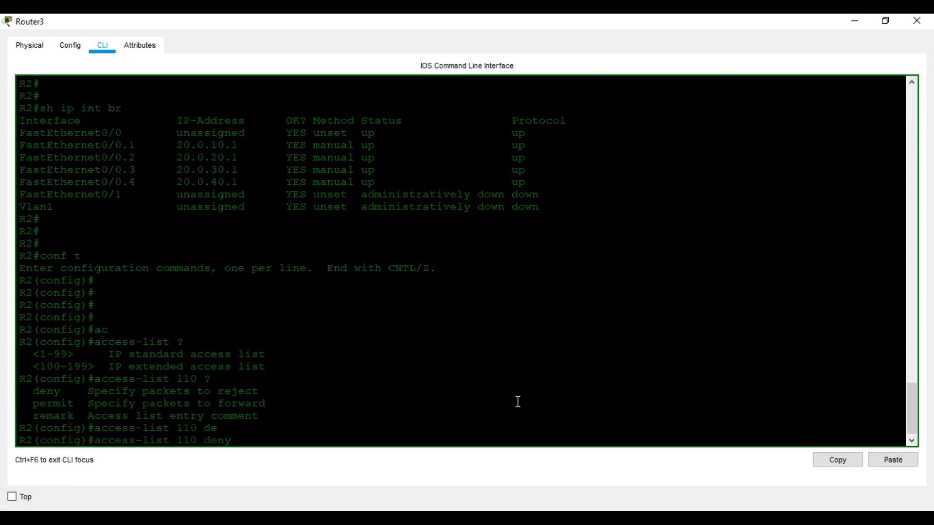
type("any ?")
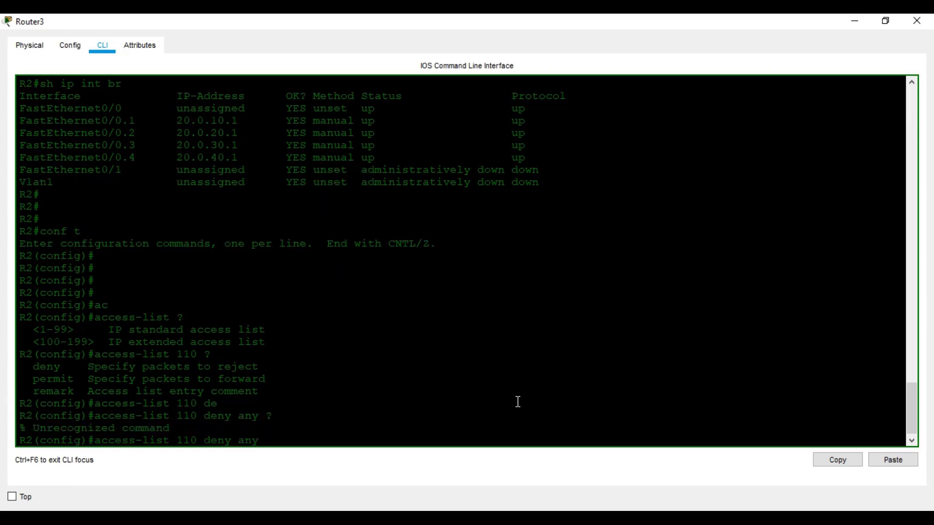
key("BackSpace")
key("BackSpace")
key("BackSpace")
key("BackSpace")
type("ip any ?")
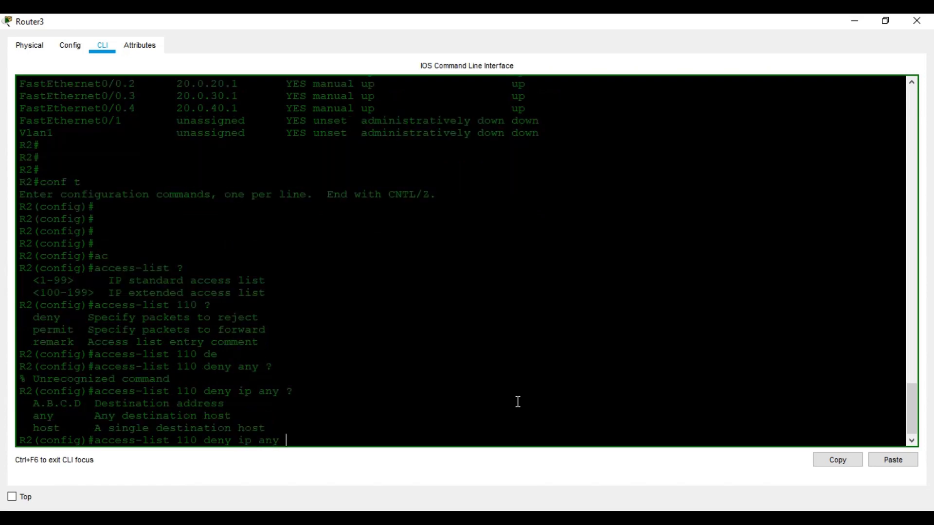
type("ho")
key("Tab")
type("20.0.10.3")
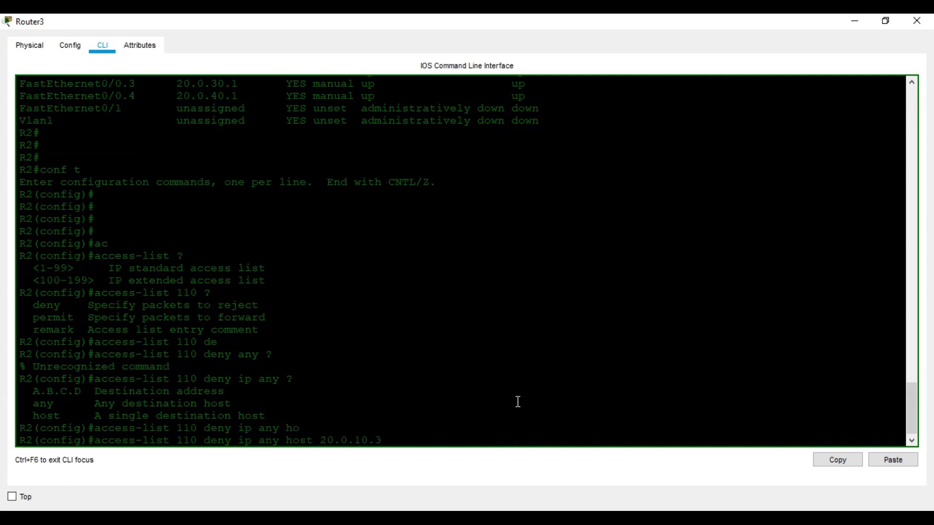
type(" ?")
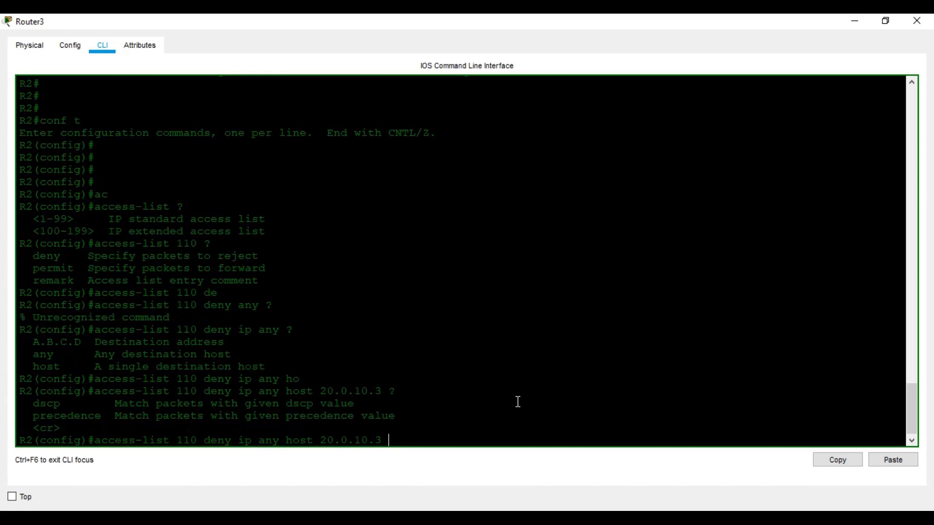
key("Return")
Add 'access-list 110 permit ip any any', then recall the deny rule for editing
key("Up")
key("BackSpace")
key("BackSpace")
key("BackSpace")
key("BackSpace")
key("BackSpace")
key("BackSpace")
key("BackSpace")
key("BackSpace")
key("BackSpace")
key("BackSpace")
key("BackSpace")
key("BackSpace")
key("BackSpace")
key("BackSpace")
key("BackSpace")
key("BackSpace")
key("BackSpace")
key("BackSpace")
key("BackSpace")
key("BackSpace")
key("BackSpace")
type("pe")
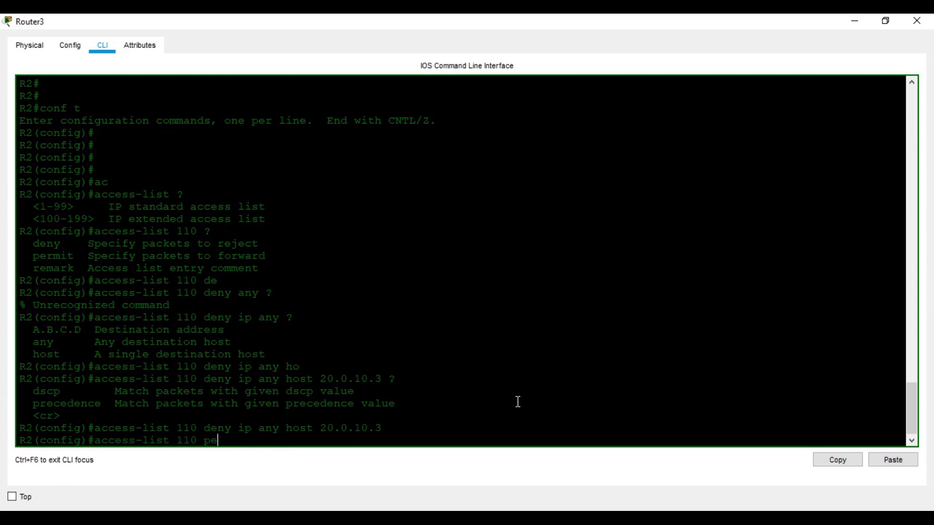
key("Tab")
type("ip any any")
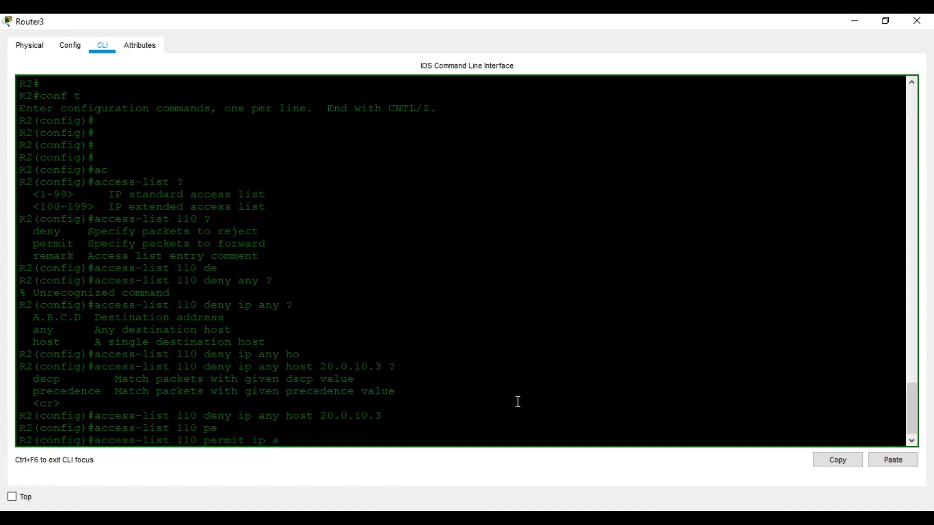
key("Return")
key("Return")
key("Return")
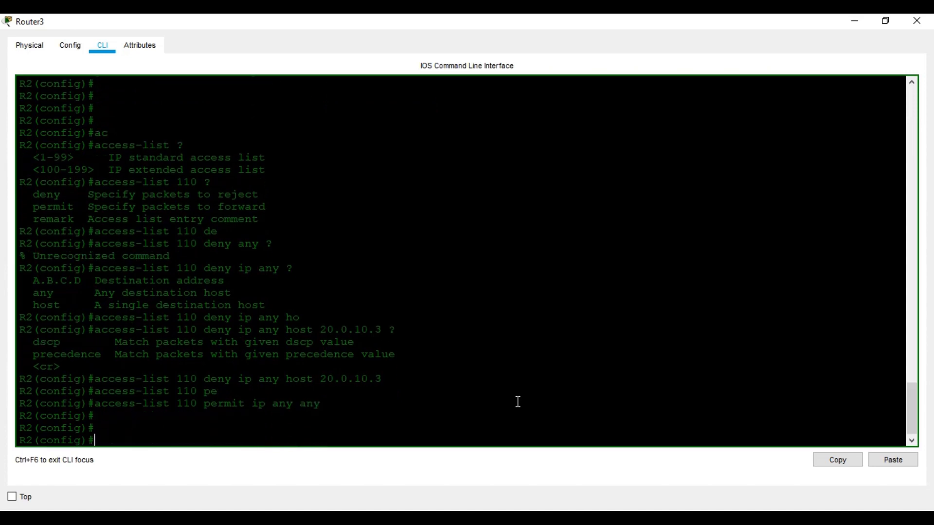
key("Up")
key("Up")
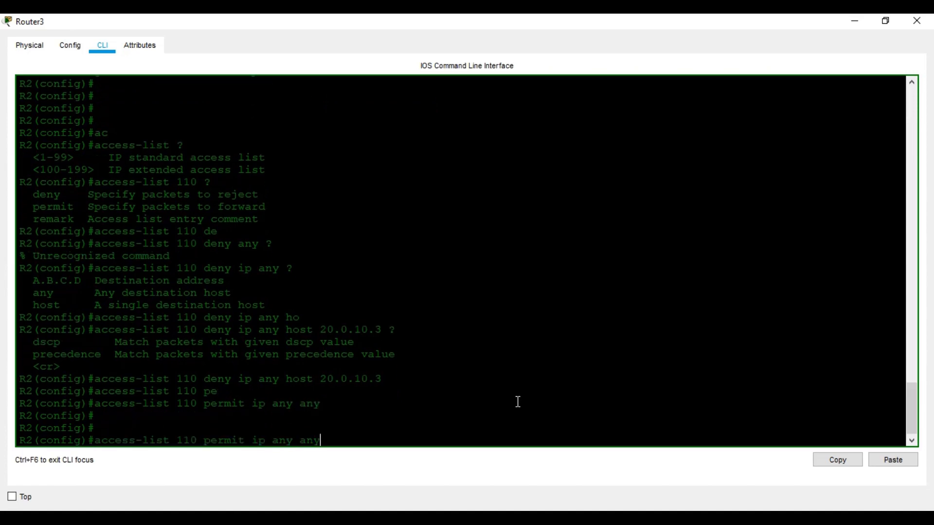
key("Left")
key("Left")
key("Left")
key("Left")
key("Left")
key("Left")
key("Left")
key("Left")
key("Left")
key("Left")
key("Left")
key("Left")
key("Left")
key("Left")
key("Left")
key("Left")
key("Left")
key("Left")
key("Left")
key("Left")
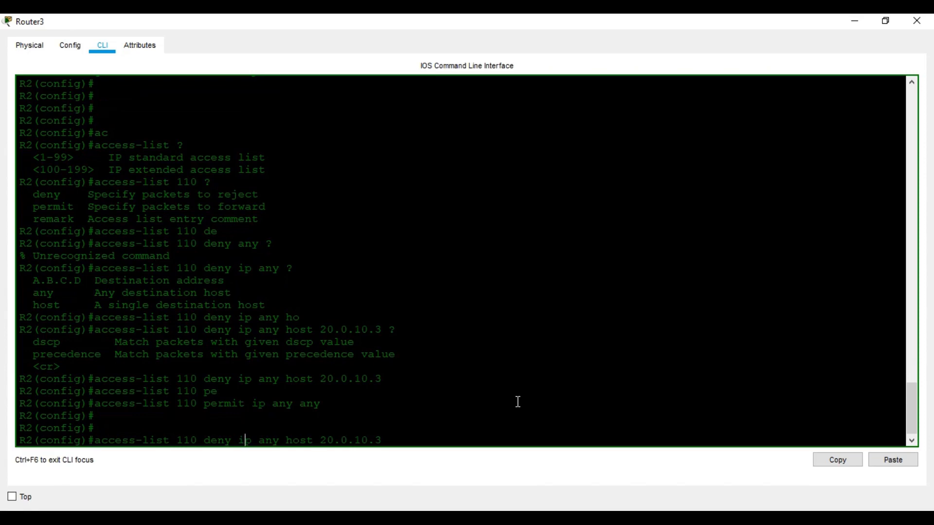
key("BackSpace")
Create access list 120 denying host 20.0.20.3 and permitting ip any any
type("2")
key("Right")
key("Right")
key("Right")
key("Right")
key("Right")
key("Right")
key("Right")
key("Right")
key("Right")
key("Right")
key("Right")
key("Right")
key("Right")
key("Right")
key("Right")
key("Right")
key("Right")
key("Right")
key("Right")
key("Right")
key("Right")
key("Right")
key("Right")
key("Right")
key("BackSpace")
type("2")
key("Return")
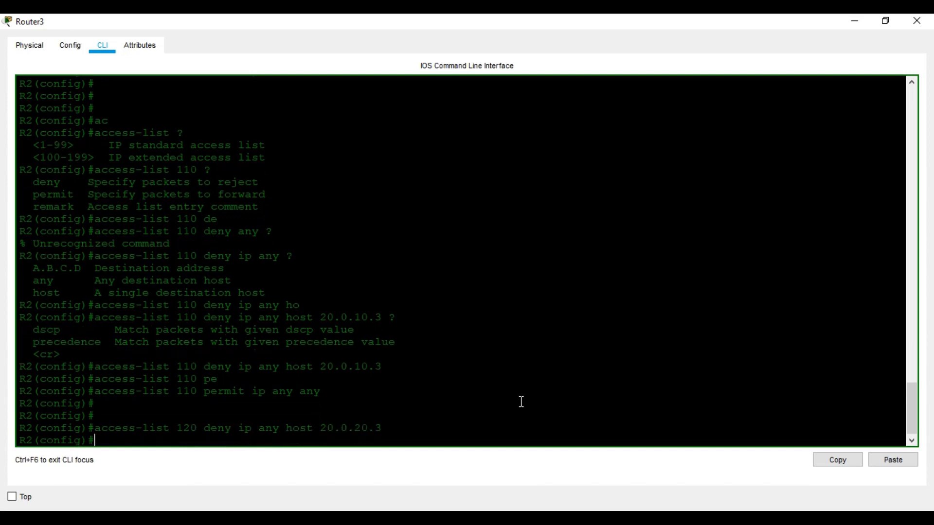
key("Up")
key("Up")
key("Left")
key("Left")
key("Left")
key("Left")
key("Left")
key("Left")
key("Left")
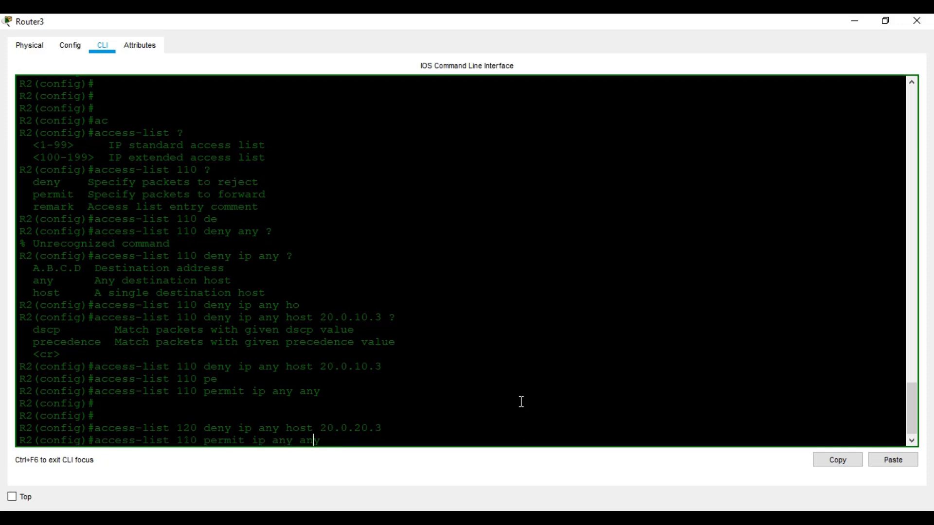
key("Left")
key("Left")
key("Left")
key("Left")
key("Left")
key("Left")
key("Left")
key("Left")
key("Left")
key("BackSpace")
type("2")
key("Return")
Create access list 130 denying host 20.0.30.3 and permitting ip any any
key("Up")
key("Up")
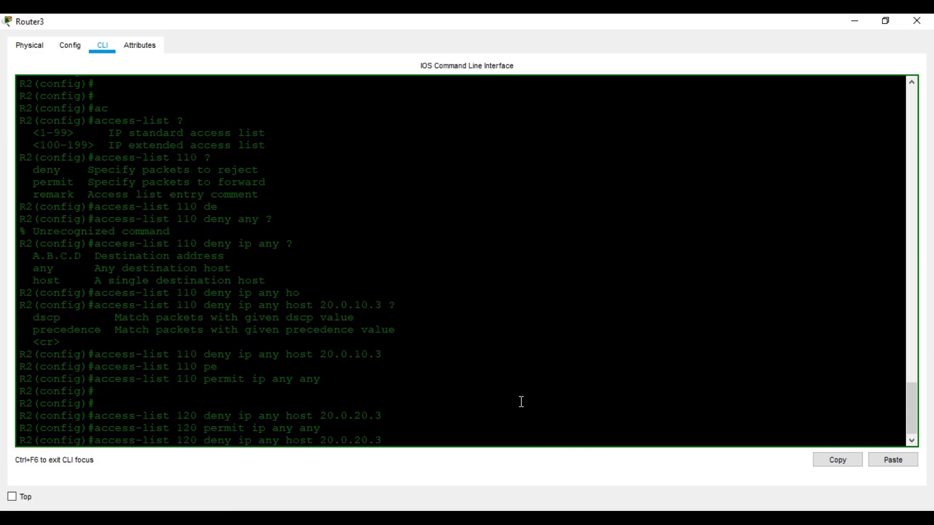
key("Left")
key("Left")
key("Left")
key("Left")
key("Left")
key("Left")
key("Left")
key("Left")
key("Left")
key("Left")
key("Left")
key("Left")
key("Left")
key("Left")
key("Left")
key("Left")
key("BackSpace")
type("3")
key("Right")
key("Right")
key("Right")
key("Right")
key("Right")
key("Right")
key("Right")
key("Right")
key("Right")
key("Right")
key("Right")
key("Right")
key("Right")
key("Right")
key("Right")
key("Right")
key("Right")
key("Right")
key("Right")
key("Right")
key("BackSpace")
type("3")
key("Return")
key("Up")
key("Up")
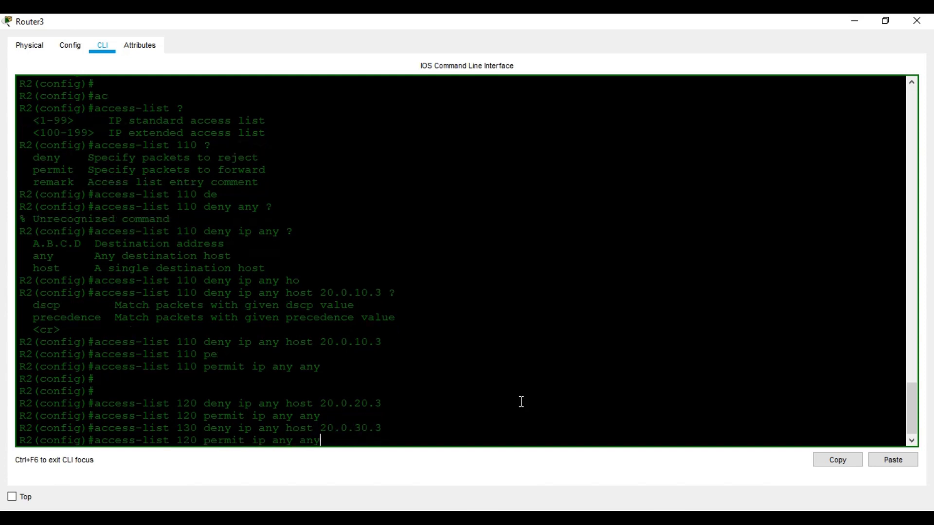
key("Left")
key("Left")
key("Left")
key("Left")
key("Left")
key("Left")
key("Left")
key("Left")
key("Left")
key("Left")
key("Left")
key("Left")
key("Left")
key("Left")
key("Left")
key("Left")
key("Left")
key("Left")
key("Left")
key("BackSpace")
type("3")
key("Return")
Create access list 140 denying host 20.0.40.3 and permitting ip any any
key("Up")
key("Up")
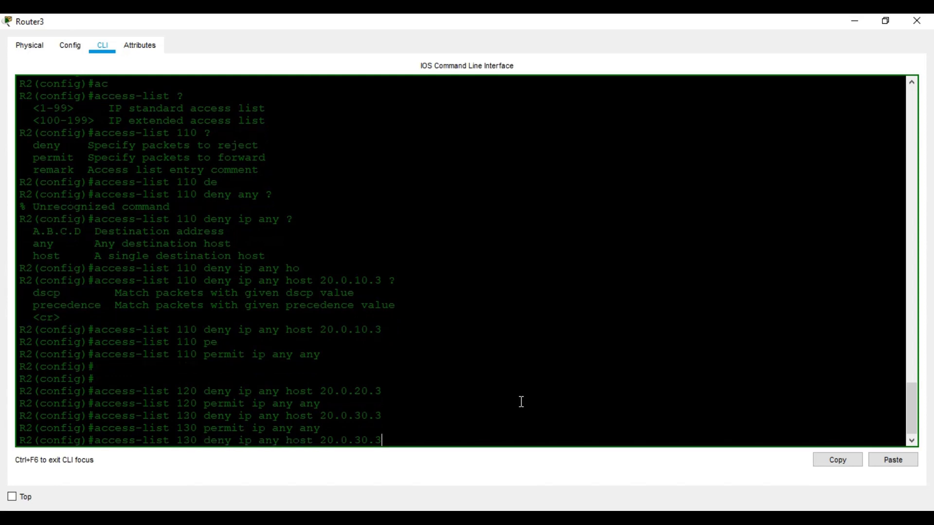
key("Left")
key("Left")
key("Left")
key("Left")
key("Left")
key("Left")
key("Left")
key("Left")
key("Left")
key("Left")
key("Left")
key("Left")
key("Left")
key("Left")
key("Left")
key("Left")
key("Left")
key("Left")
key("Left")
key("Left")
key("BackSpace")
type("4")
key("Right")
key("Right")
key("Right")
key("Right")
key("Right")
key("Right")
key("Right")
key("Right")
key("Right")
key("Right")
key("Right")
key("Right")
key("Right")
key("Right")
key("Right")
key("Right")
key("Right")
key("Right")
key("Right")
key("Right")
key("Right")
key("Right")
key("Right")
key("Right")
key("Right")
key("BackSpace")
type("4")
key("Return")
key("Up")
key("Up")
key("Left")
key("Left")
key("Left")
key("Left")
key("Left")
key("Left")
key("Left")
key("Left")
key("Left")
key("Left")
key("Left")
key("Left")
key("Left")
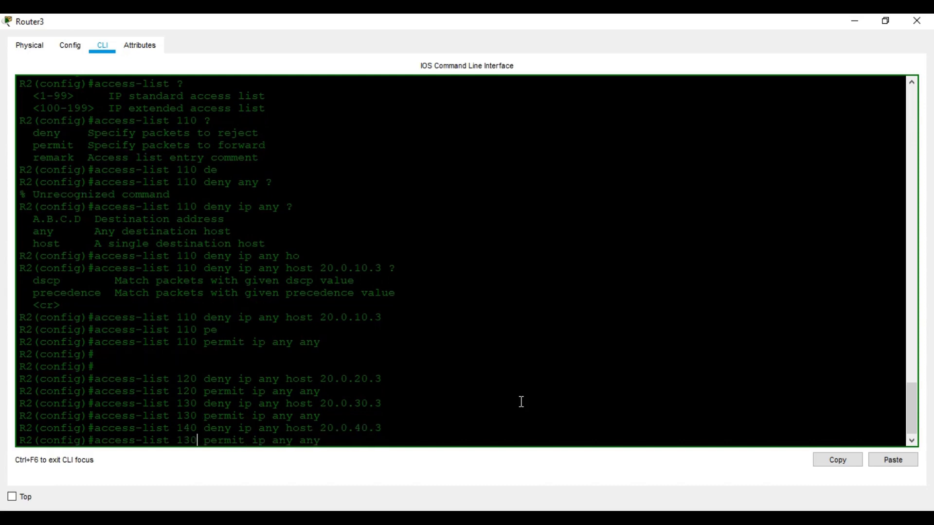
key("BackSpace")
type("4")
key("Return")
key("Return")
key("Return")
key("Return")
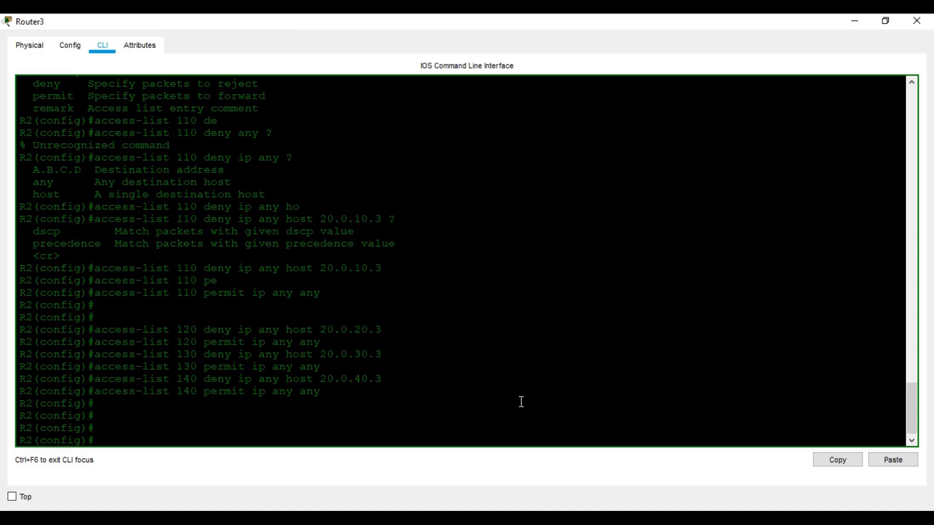
Apply 'ip access-group 110 out' on subinterface Fa0/0.1
type("int")
key("Tab")
type("fa")
key("Tab")
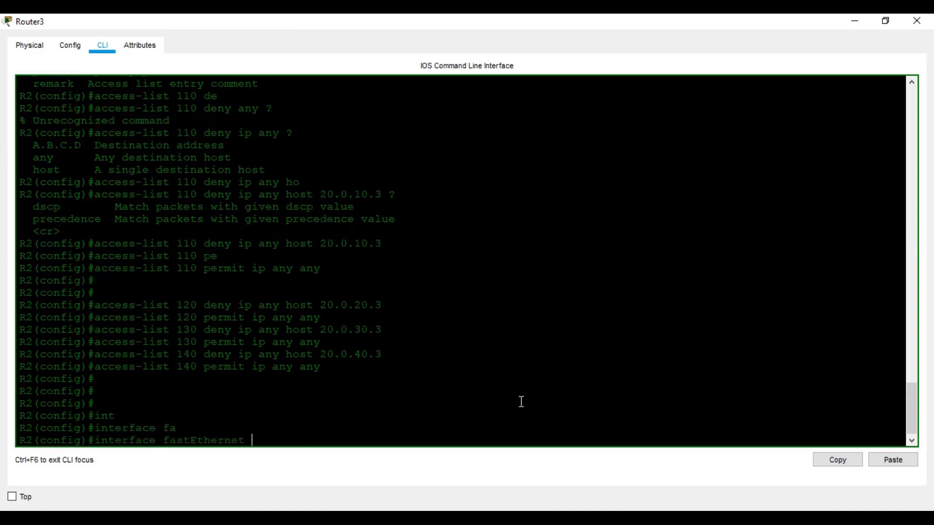
type("0/0.1")
key("Return")
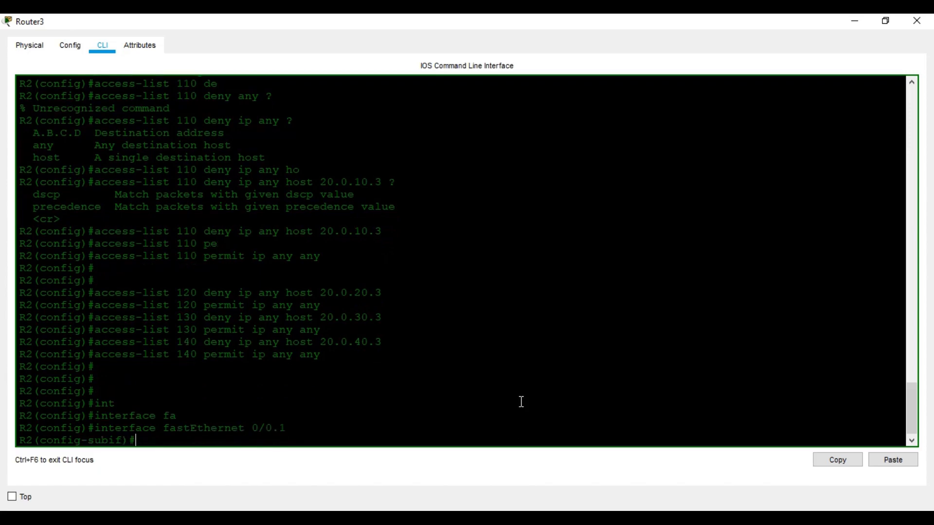
type("ip a")
type("c")
key("Tab")
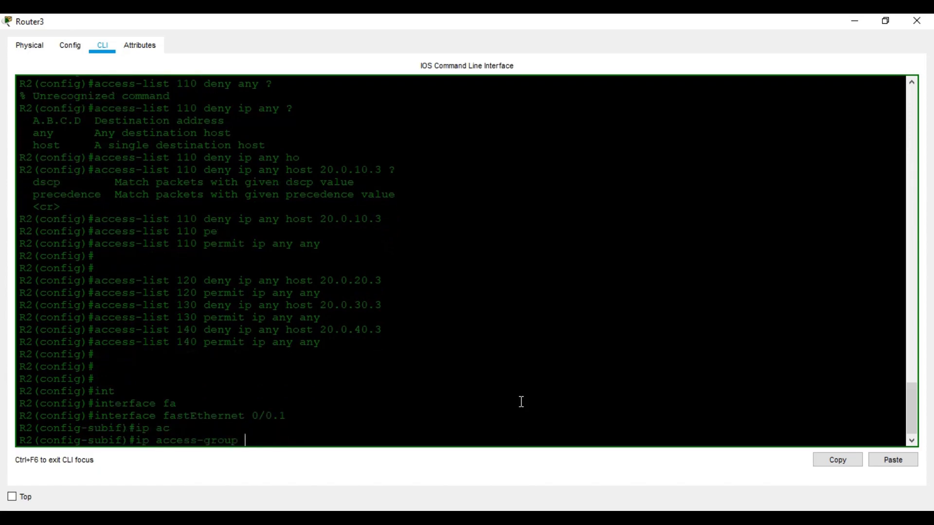
type("?110 ")
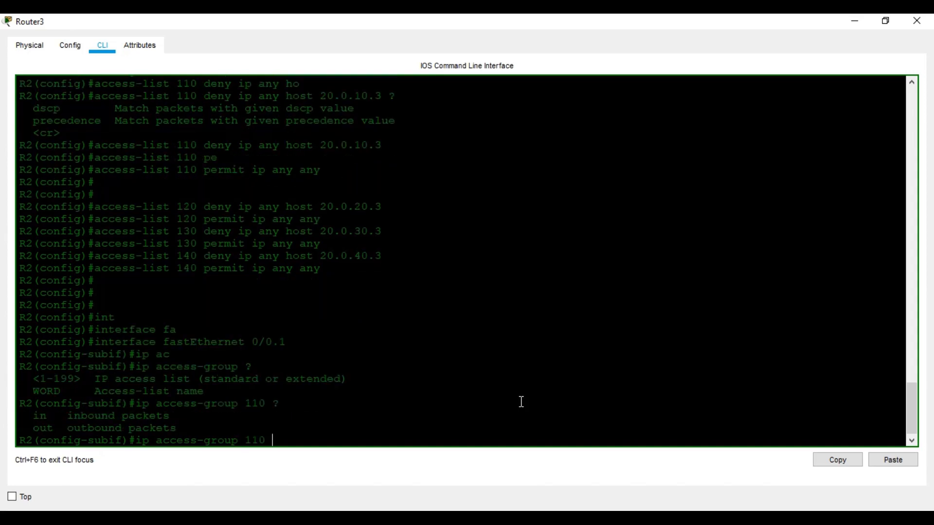
type("?ou")
key("Tab")
key("Return")
type("e")
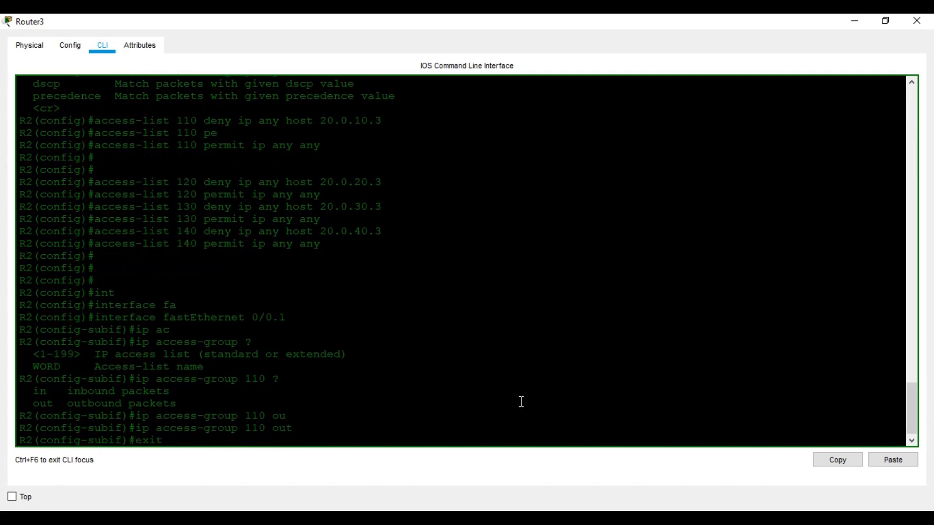
type("xit")
key("Return")
Apply 'ip access-group 120 out' on subinterface Fa0/0.2
type("in")
key("Tab")
type("fa")
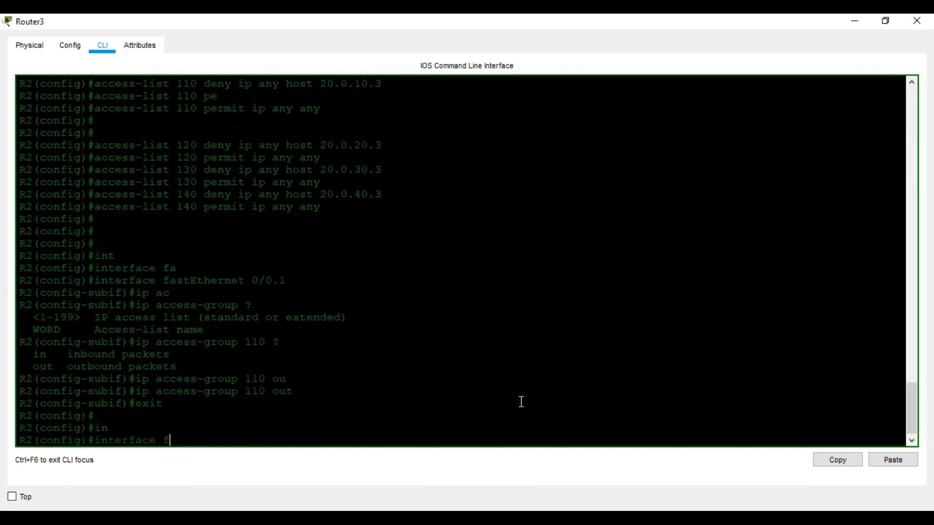
key("Tab")
type("0/0.2")
key("Return")
type("i")
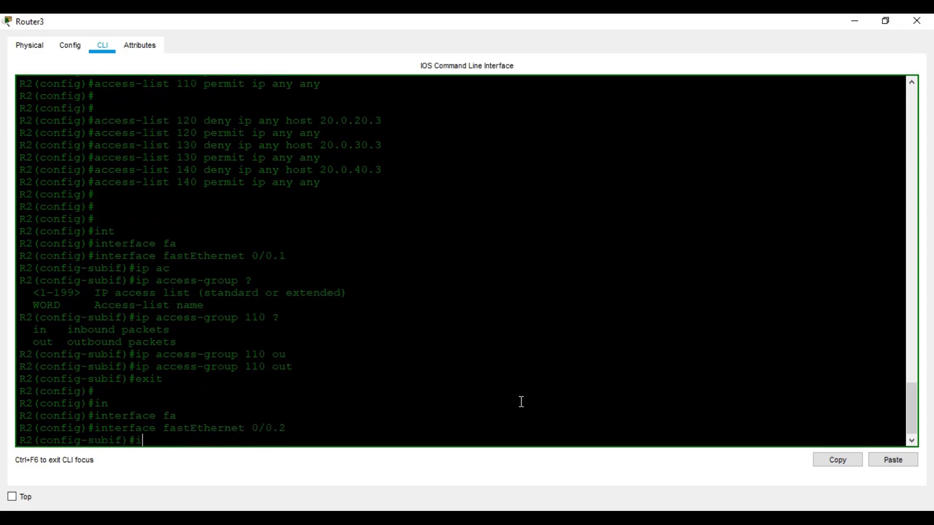
type("p ac")
key("Tab")
type("1")
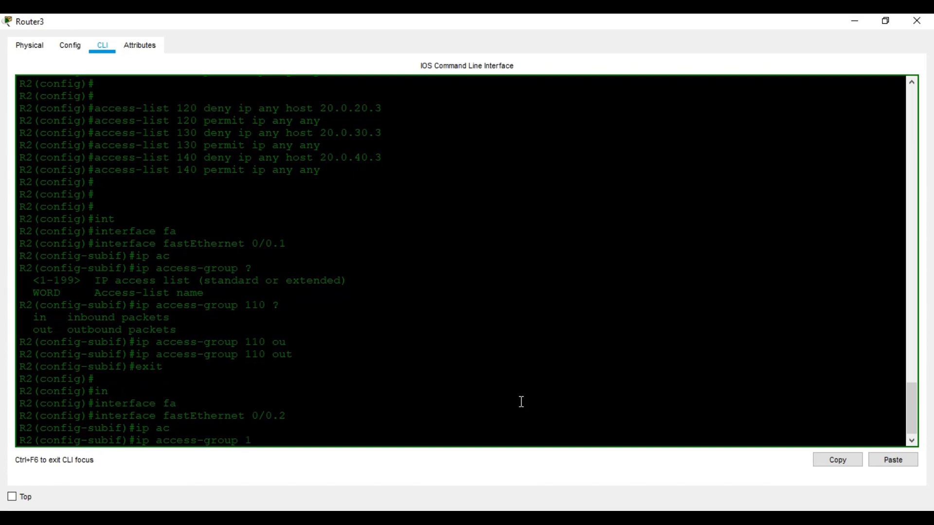
type("20 ou")
key("Tab")
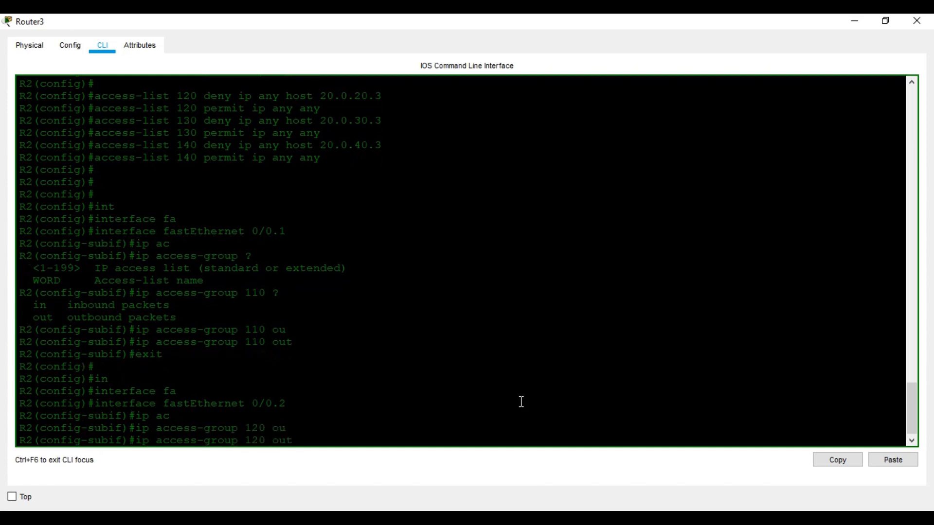
key("Return")
key("Return")
key("Return")
type("exit")
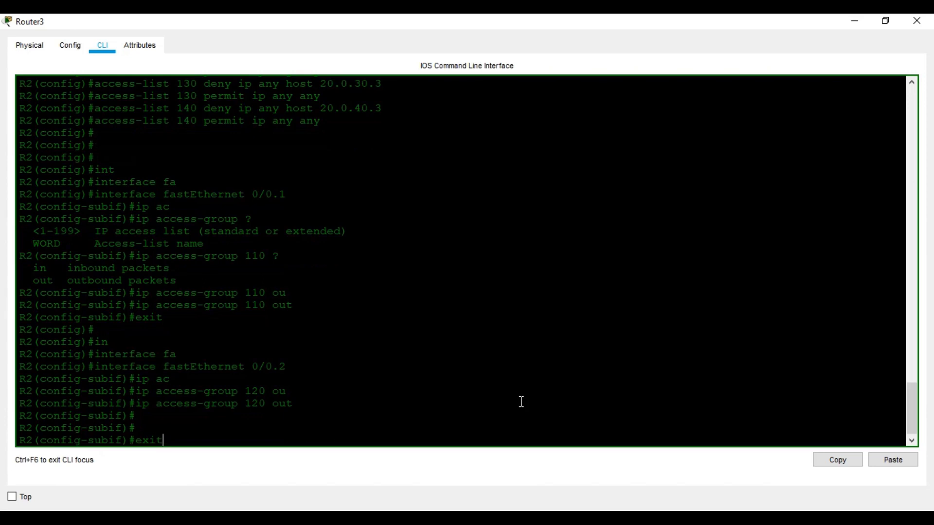
key("Return")
key("Return")
key("Return")
Apply 'ip access-group 130 out' on subinterface Fa0/0.3
type("in")
key("Tab")
type("fa")
key("Tab")
type("0/0.3")
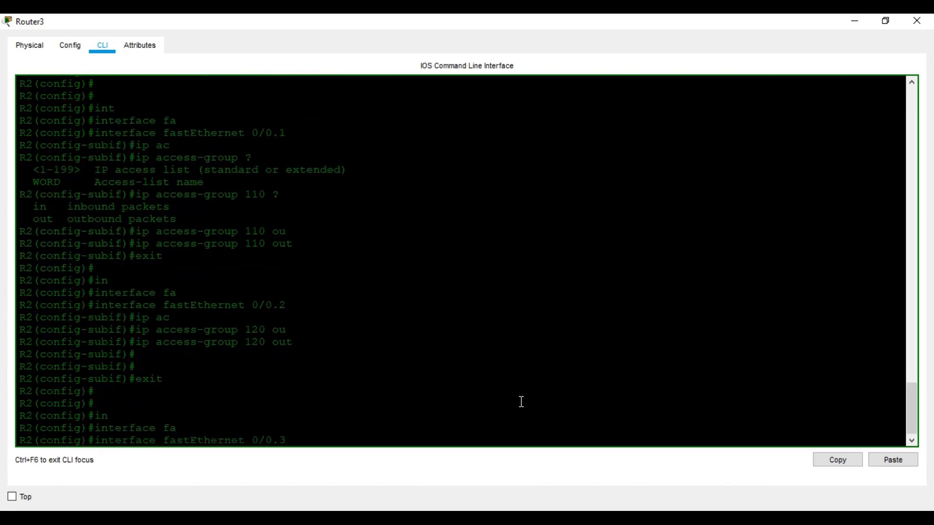
key("Return")
type("ip")
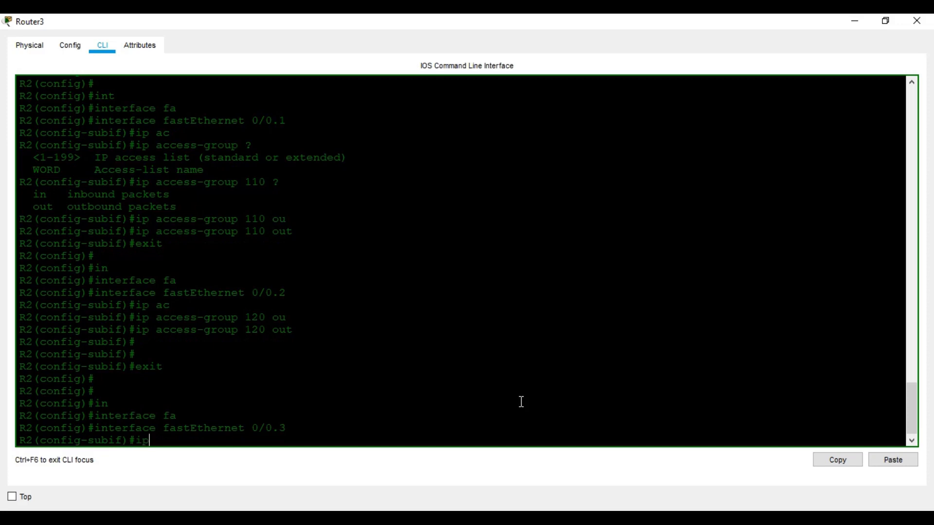
type(" a")
key("Tab")
type("c")
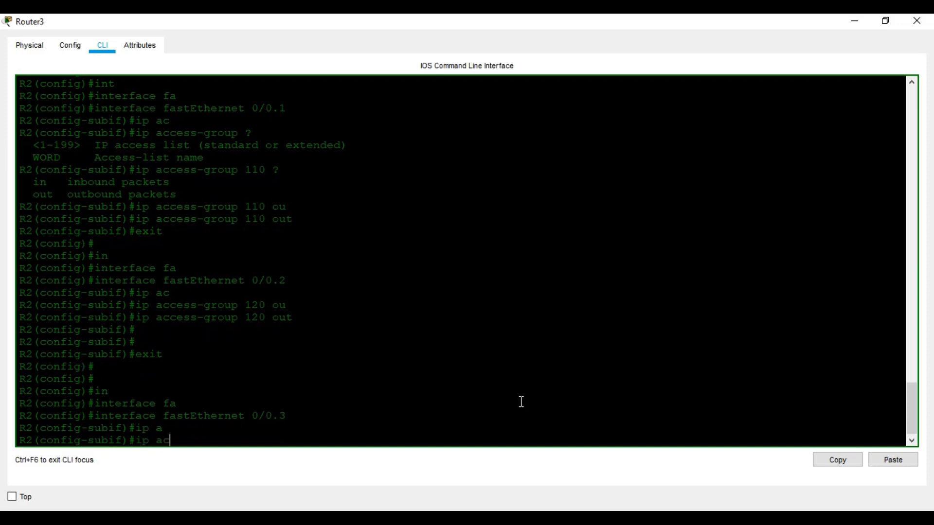
key("Tab")
type("130 ")
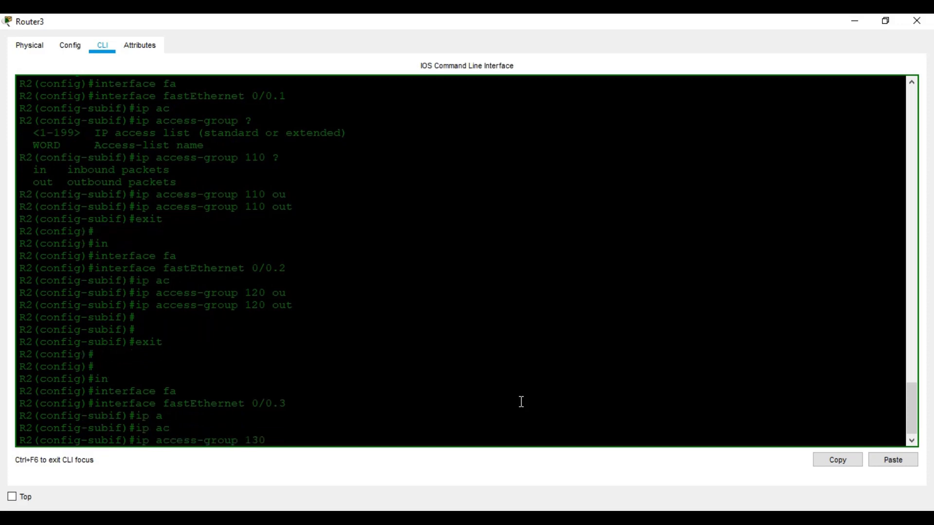
type("o")
key("Tab")
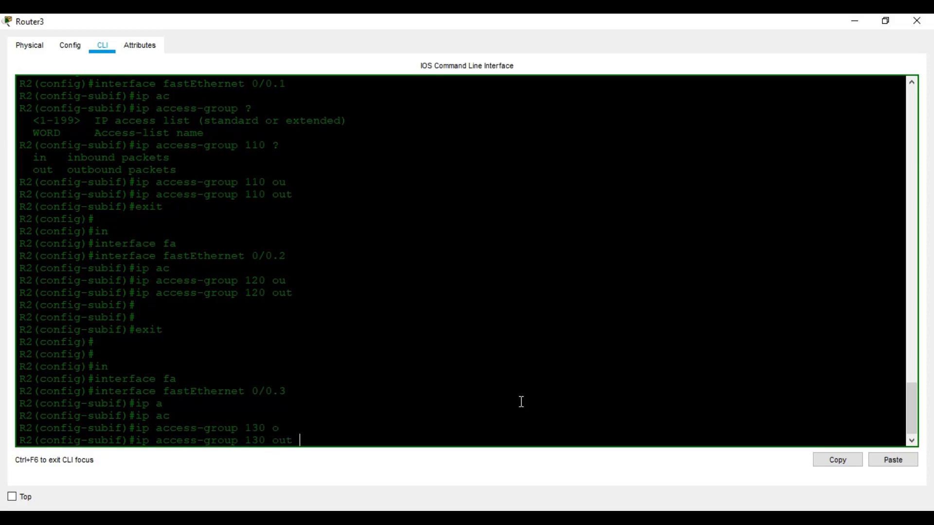
key("Return")
type("exit")
key("Return")
key("Return")
key("Return")
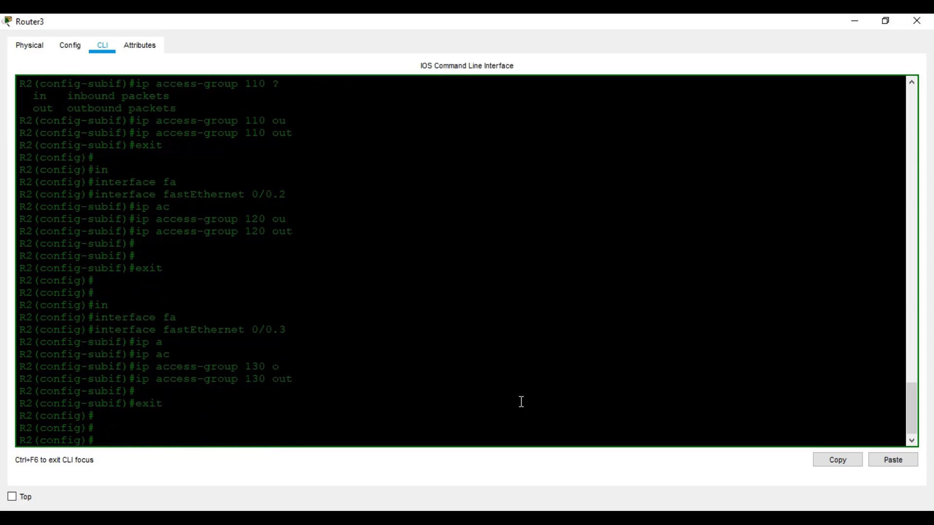
Apply 'ip access-group 140 out' on subinterface Fa0/0.4
type("in")
key("Tab")
type("f")
key("Tab")
type("0/0.")
type("ip ac")
key("Tab")
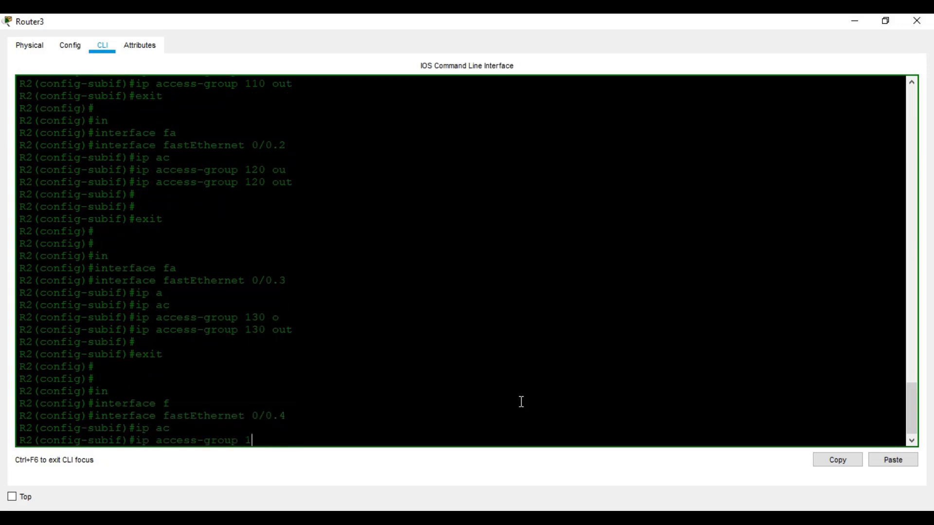
type("140 o")
key("Tab")
key("Return")
key("Return")
key("Return")
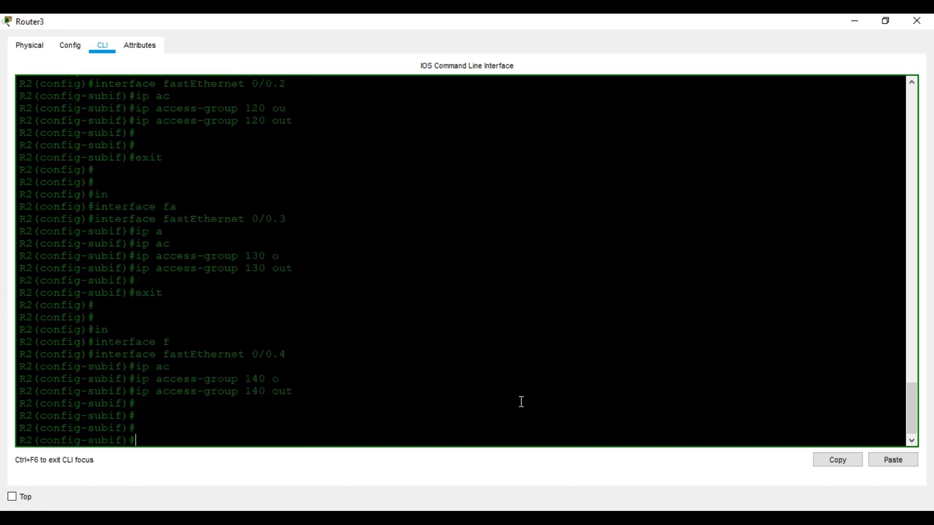
Exit configuration mode with Ctrl+Z and save the configuration with wr
key("ctrl+z")
key("Return")
key("Return")
key("Return")
key("Return")
key("Return")
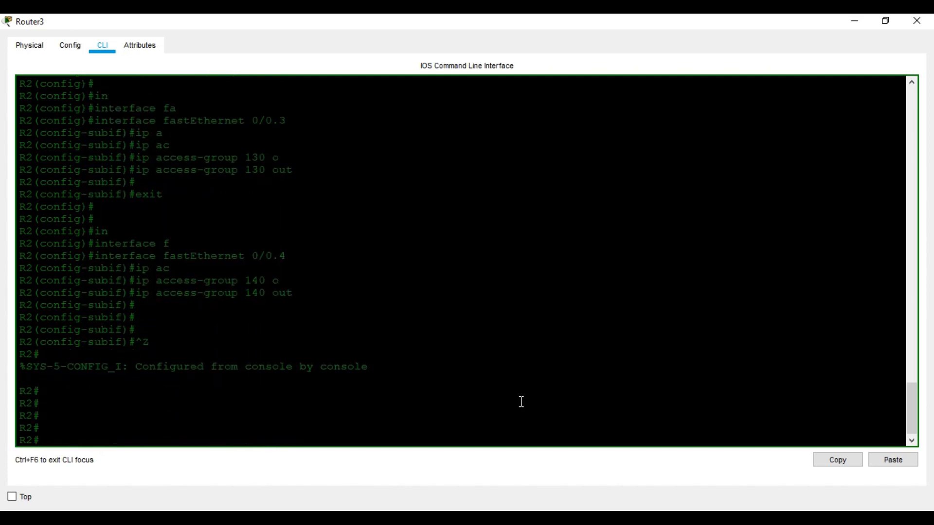
type("wr")
key("Return")
key("Return")
key("Return")
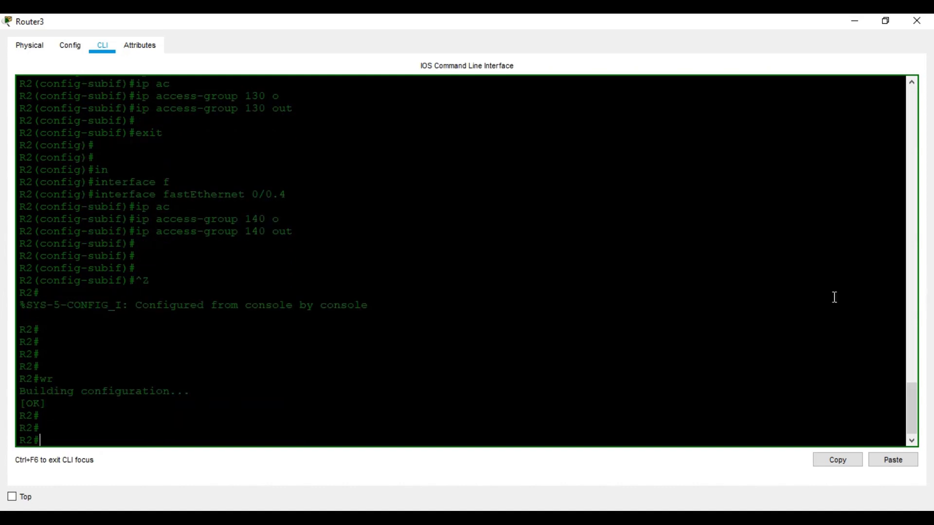
Page through Router3's running configuration to confirm access lists 110–140, then minimize its window
type("sh ru")
key("Tab")
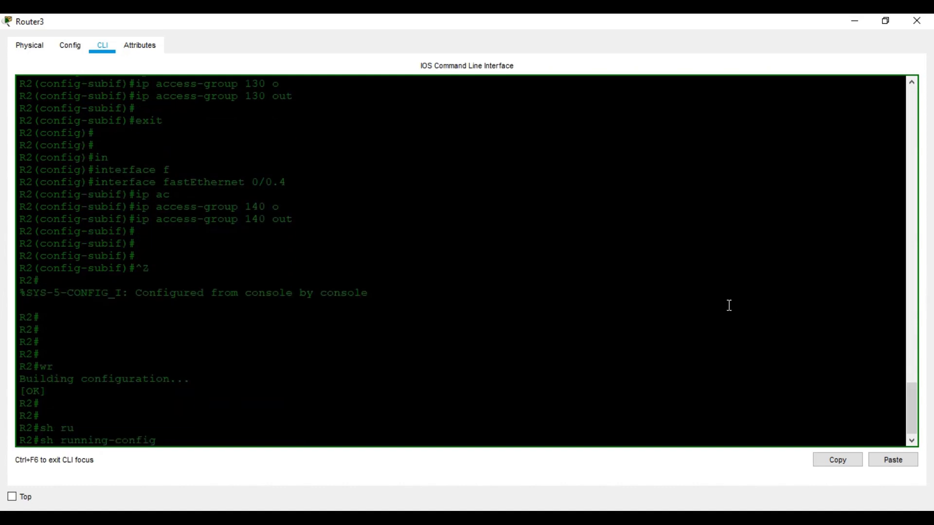
key("Return")
key("space")
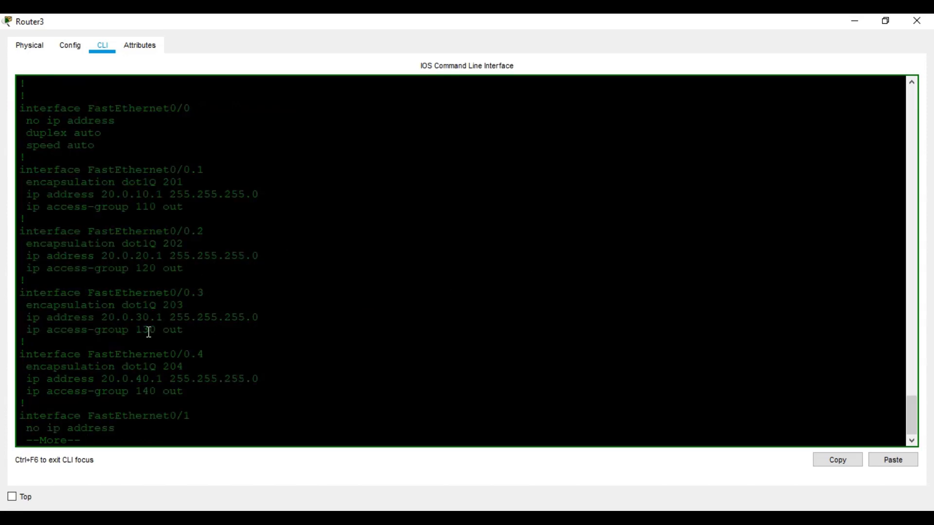
scroll(196, 336, "down", 1)
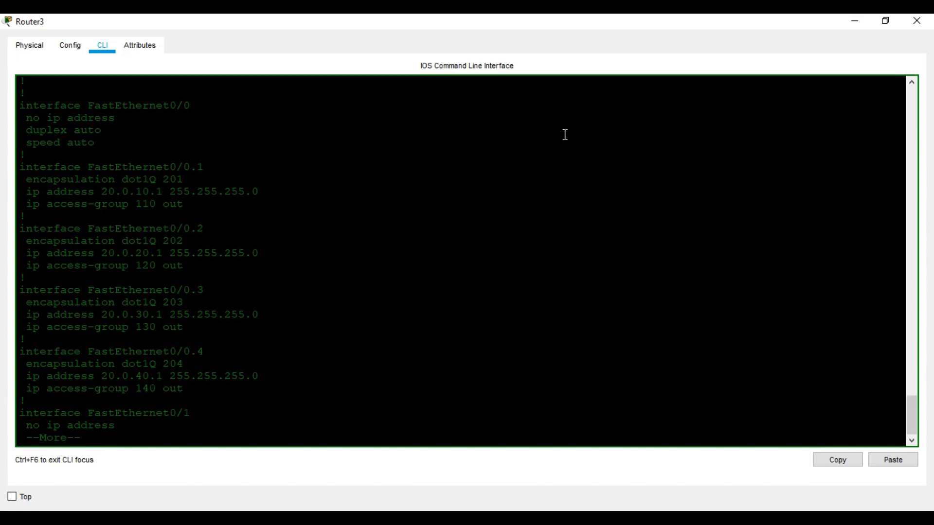
key("space")
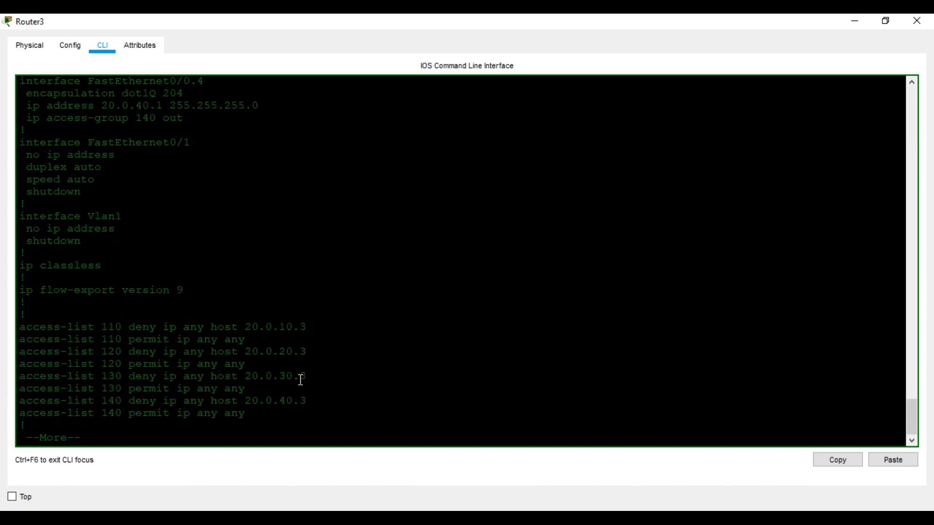
key("space")
left_click(855, 21)
scroll(570, 146, "up", 3)
From PC4's command prompt, ping 20.0.10.3 and confirm it replies
left_click(553, 138)
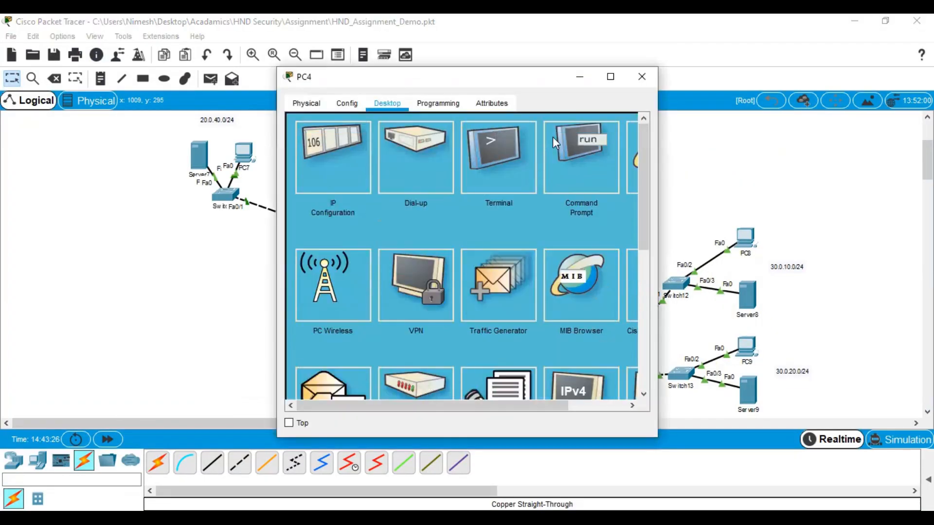
left_click(611, 76)
left_click(626, 124)
key("Return")
key("Up")
key("Left")
key("Left")
key("BackSpace")
key("BackSpace")
type("10")
key("Return")
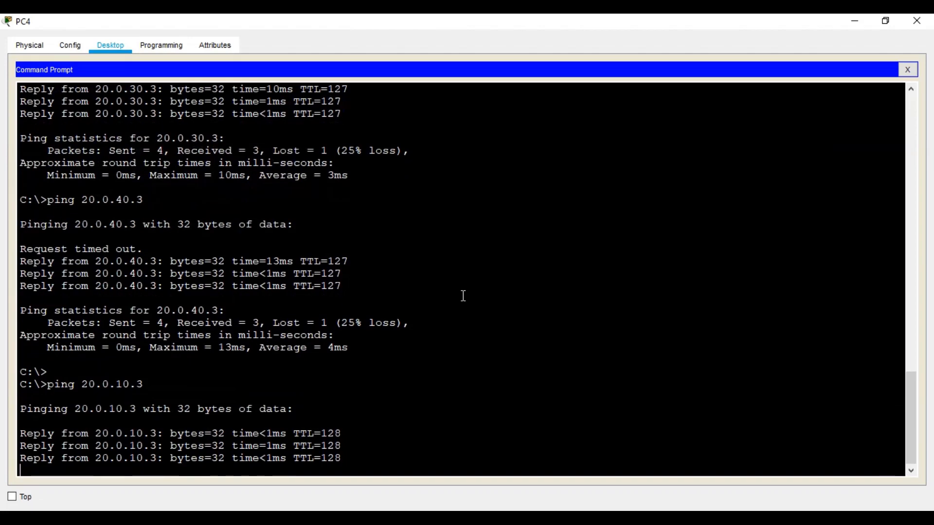
Ping 20.0.20.3 from PC4, confirm it is unreachable, and close PC4's window
key("Up")
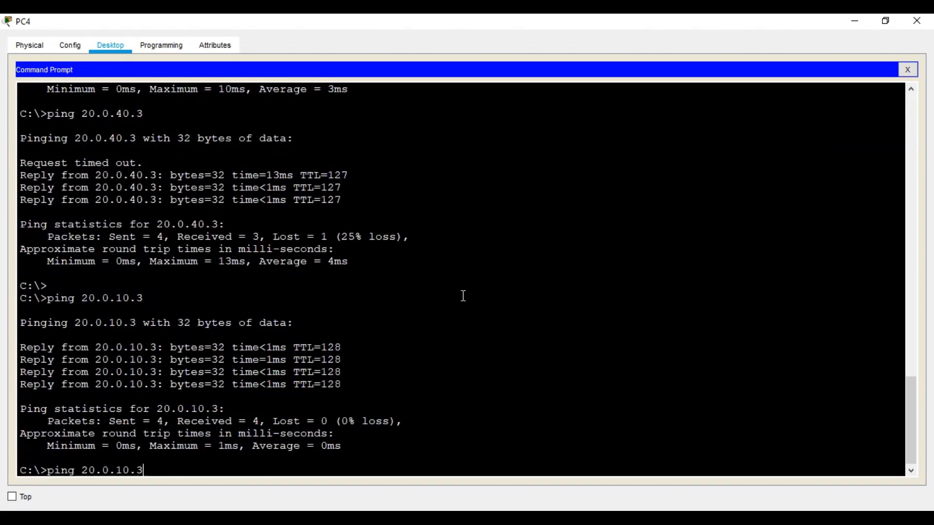
key("BackSpace")
type("2")
key("Return")
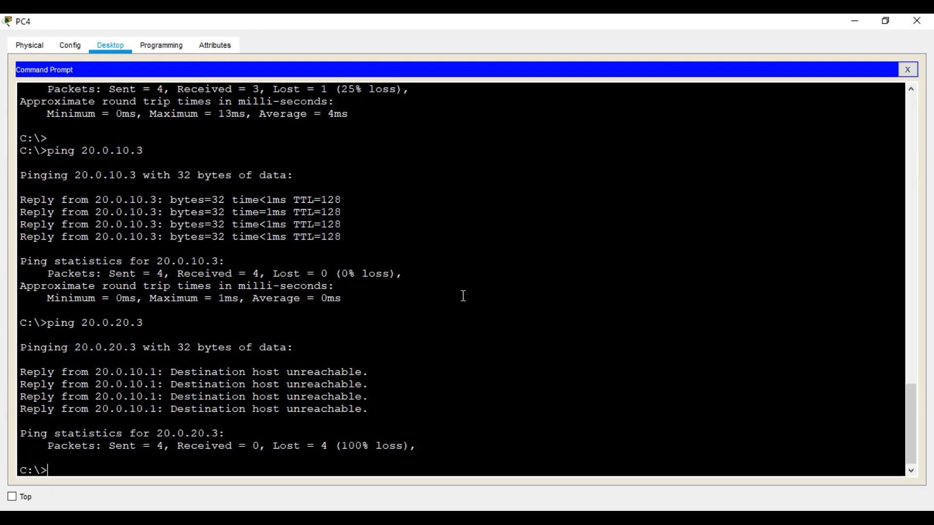
left_click(917, 21)
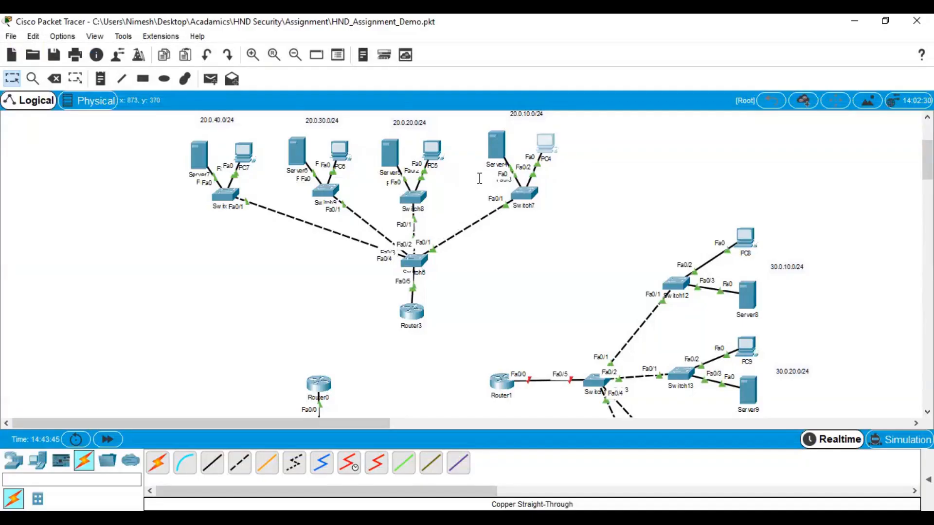
Run show access-lists on Router3 to see 4 matches on list 120's 20.0.20.3 deny rule, then close the window
left_click(416, 298)
left_click(608, 74)
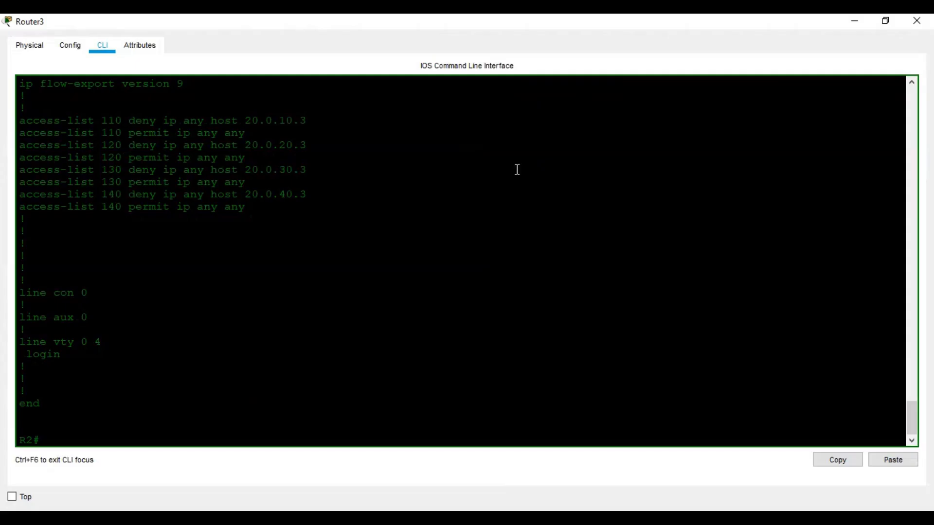
type("sh ac")
key("Tab")
key("Return")
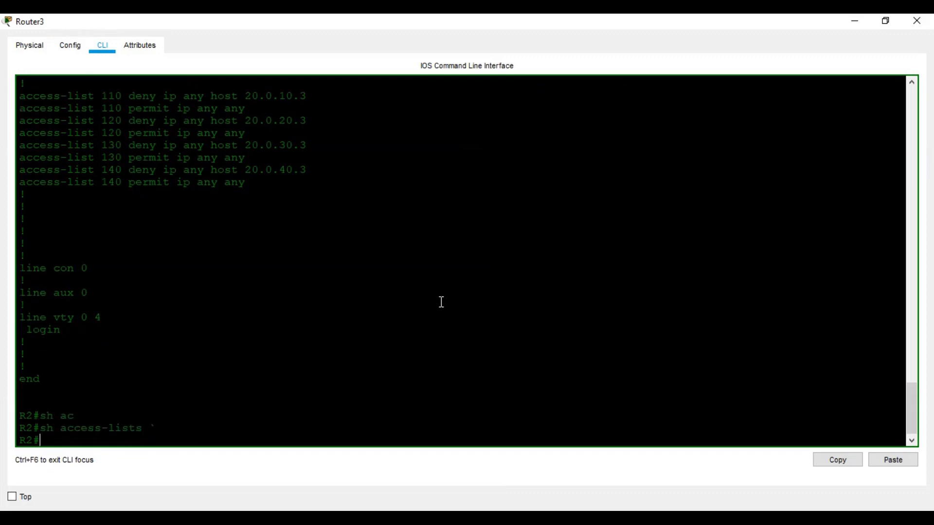
key("Up")
key("Return")
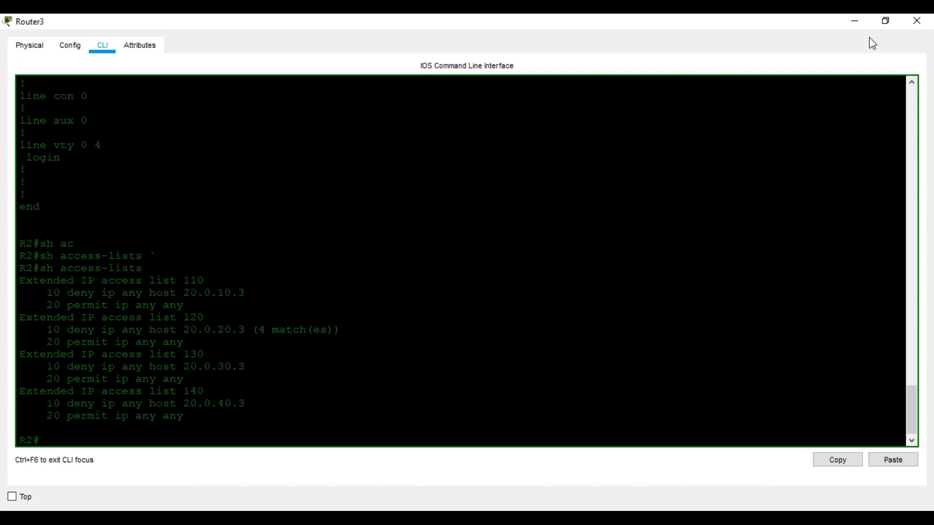
left_click(917, 20)
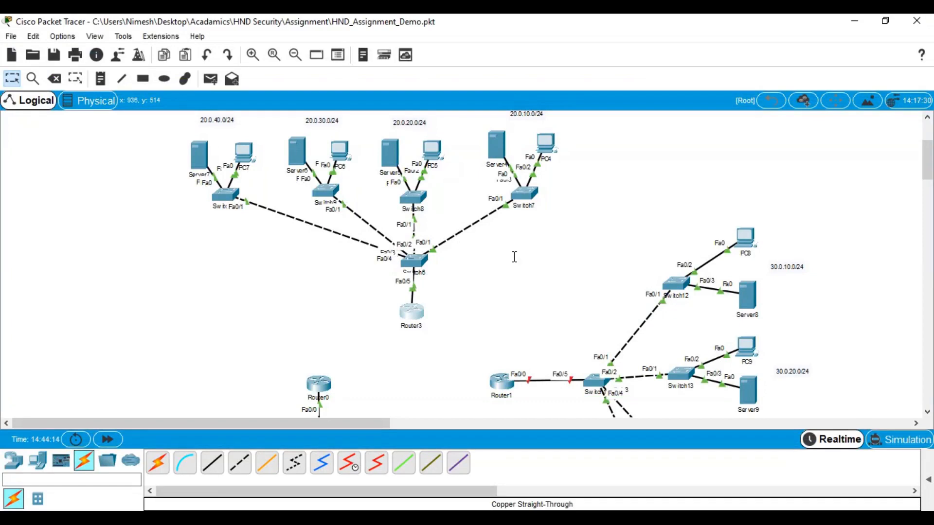
Give PC8 the static IP address 30.0.10.2
scroll(463, 291, "down", 2)
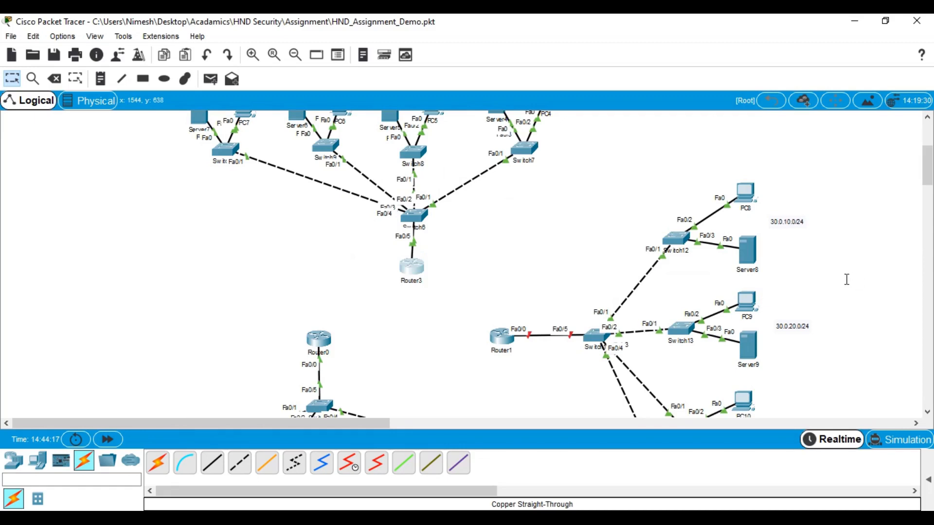
scroll(847, 279, "down", 4)
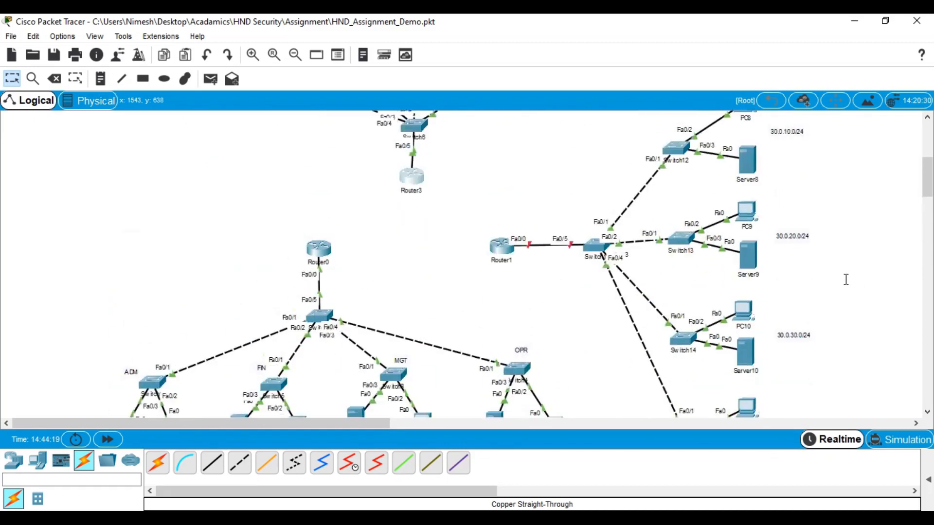
scroll(847, 279, "up", 2)
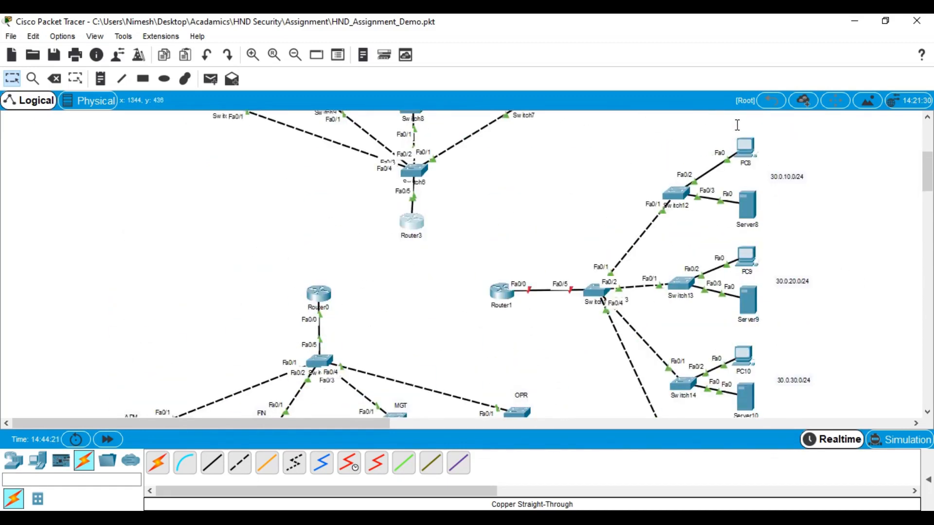
left_click(745, 147)
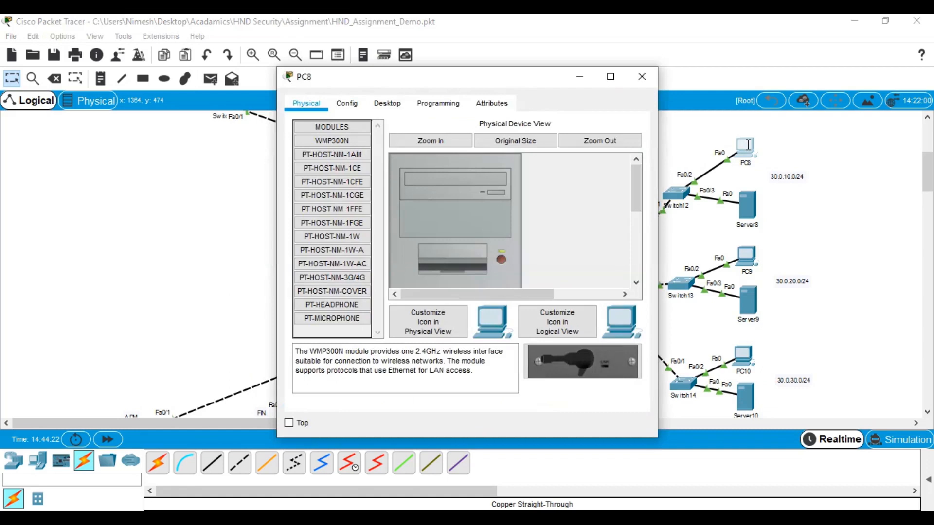
left_click(403, 105)
left_click(343, 156)
left_click(433, 199)
type("30.0.10.2")
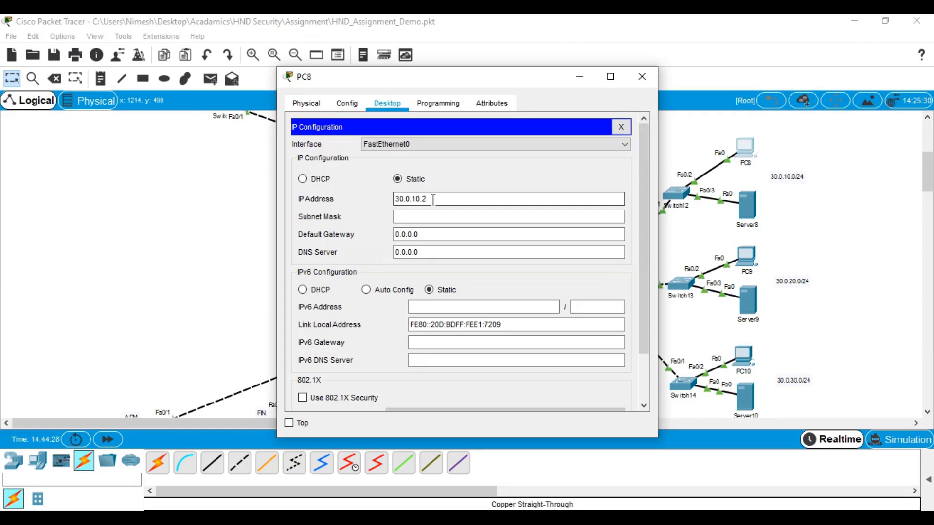
left_click_drag(432, 200, 393, 200)
Set PC8's subnet mask to 255.255.255.0 and default gateway to 30.0.10.1
left_click(416, 217)
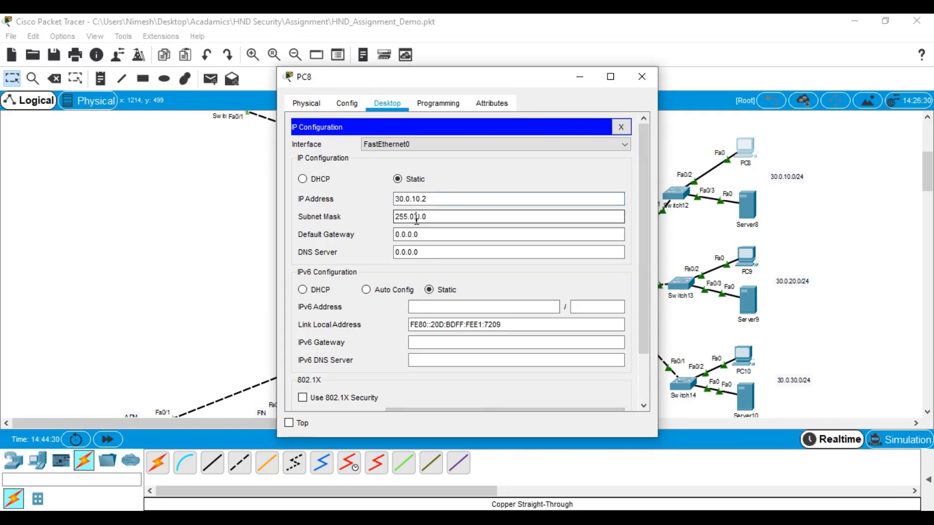
key("BackSpace")
key("BackSpace")
key("BackSpace")
key("BackSpace")
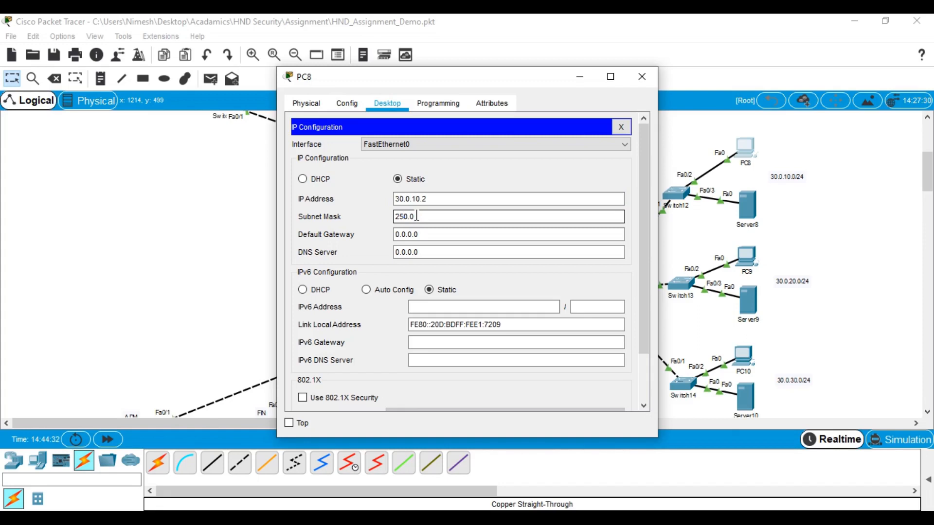
double_click(417, 215)
type("255.255.255.0")
key("Tab")
type("30.0.10.2")
key("BackSpace")
type("1")
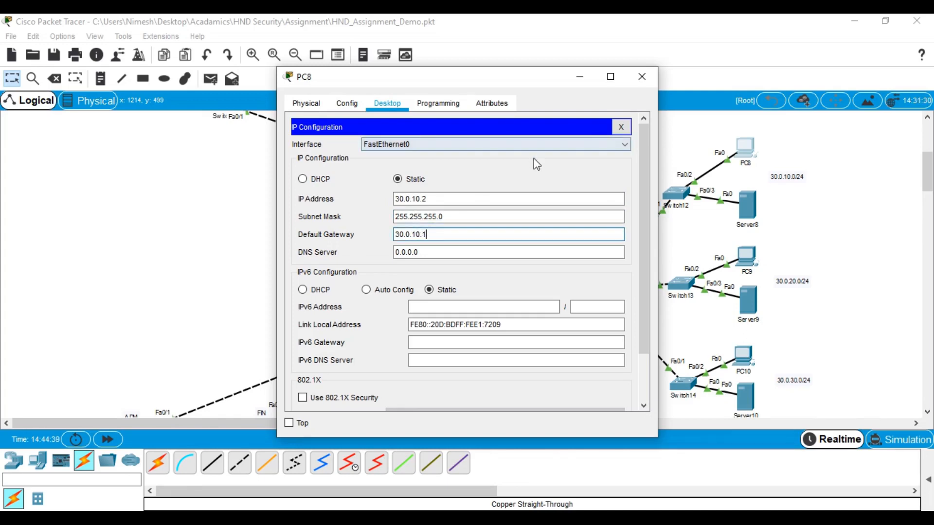
left_click_drag(446, 233, 320, 234)
key("ctrl+c")
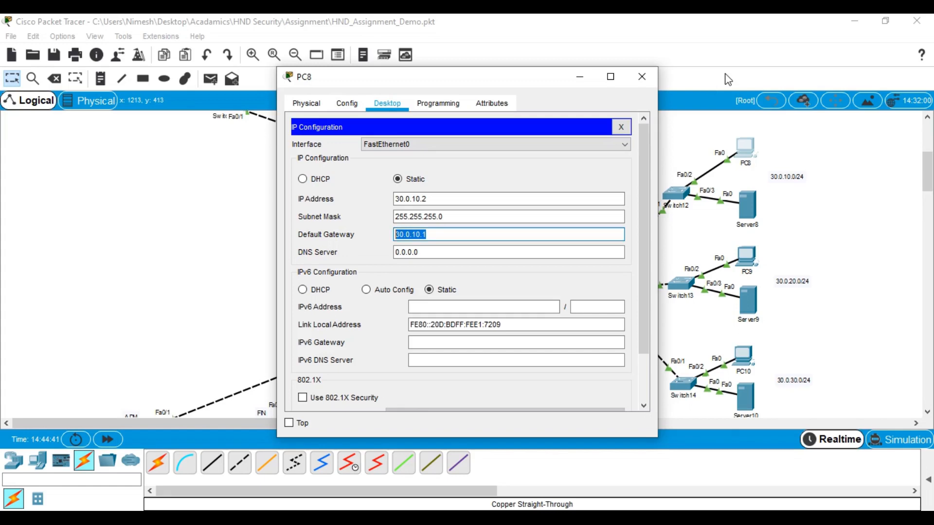
left_click(650, 77)
Give Server8 IP 30.0.10.3, mask 255.255.255.0 and gateway 30.0.10.1
left_click(736, 199)
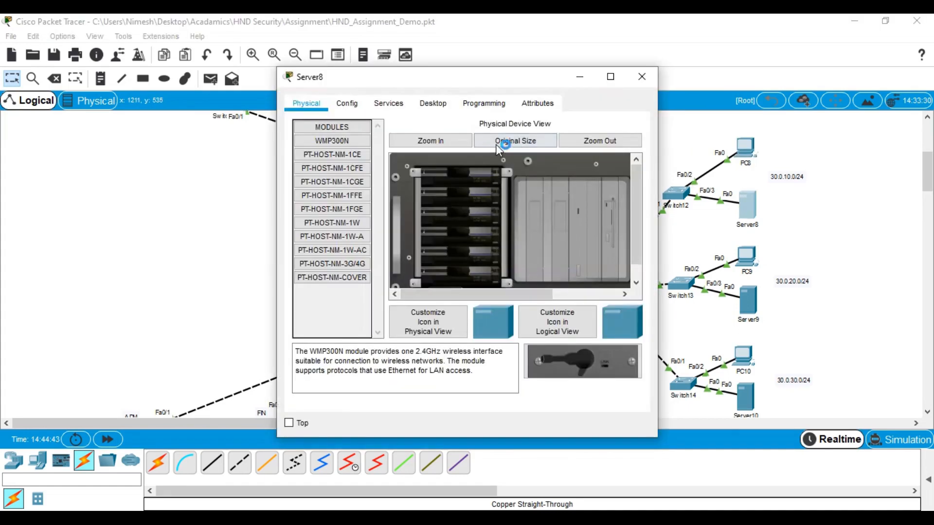
left_click(431, 103)
left_click(344, 135)
left_click(427, 183)
key("ctrl+v")
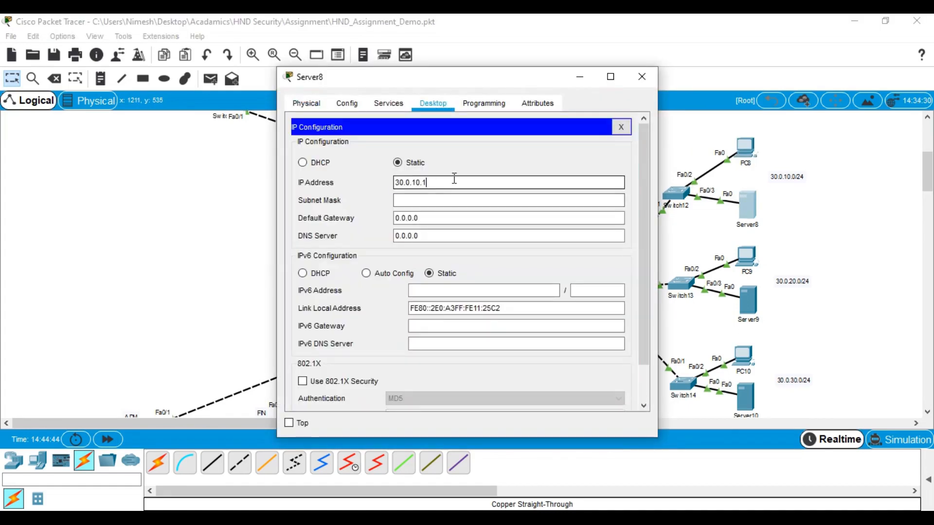
left_click_drag(462, 203, 289, 188)
type("255.255.255.0")
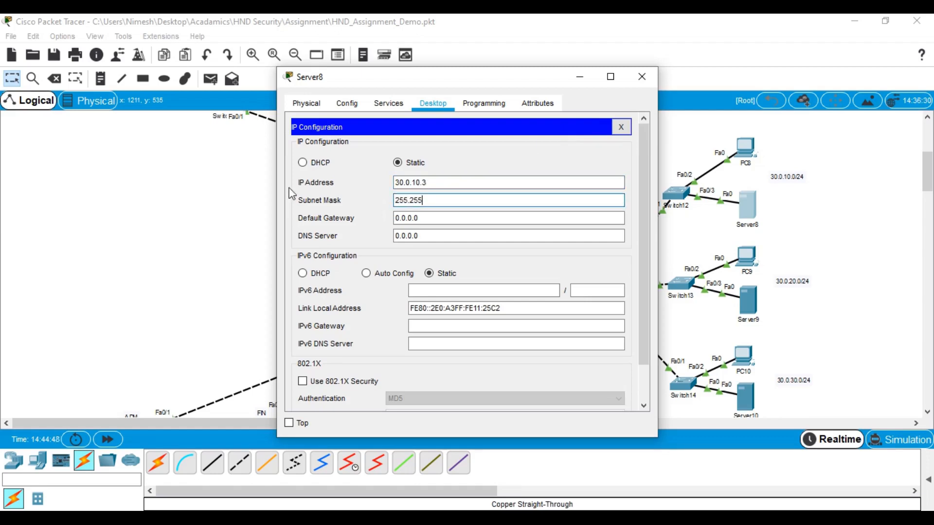
left_click_drag(457, 219, 346, 222)
key("ctrl+v")
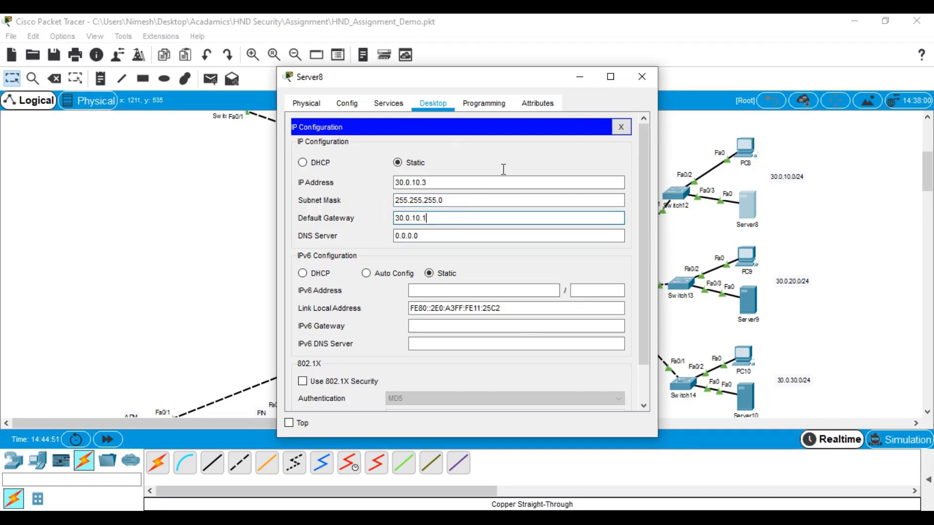
left_click(642, 76)
Give PC9 IP 30.0.20.2, mask 255.255.255.0 and gateway 30.0.20.1
left_click(758, 261)
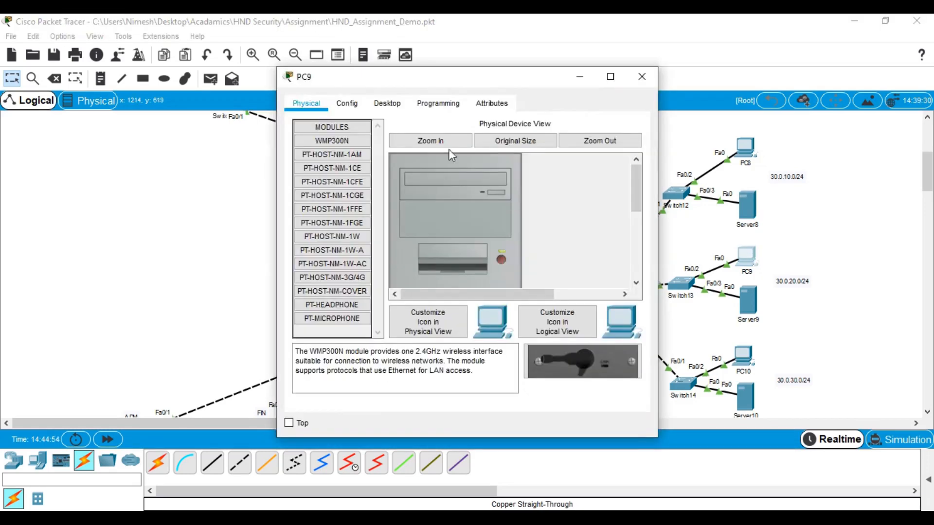
left_click(387, 103)
left_click(355, 136)
left_click(492, 199)
key("ctrl+v")
key("BackSpace")
key("BackSpace")
key("BackSpace")
type("20.2")
left_click_drag(462, 198, 275, 200)
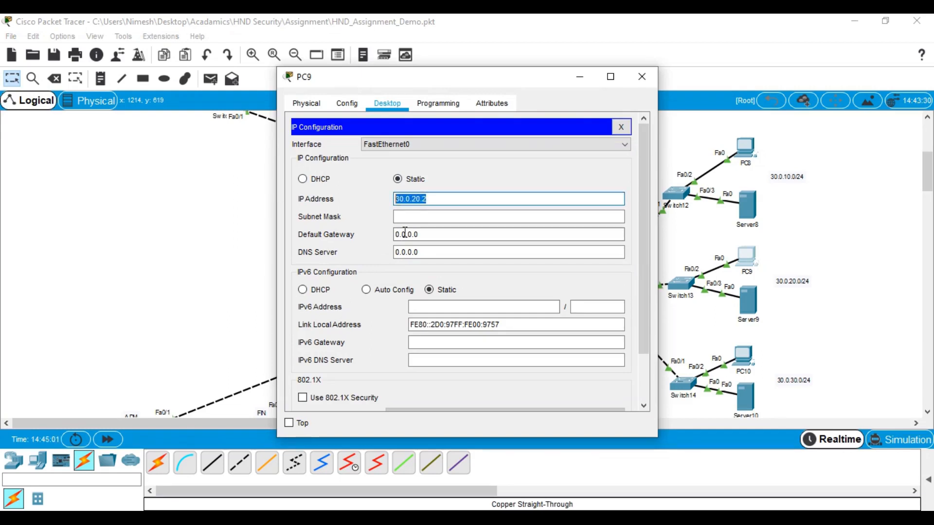
left_click(409, 216)
left_click_drag(438, 216, 355, 215)
type("255.255.255.0")
left_click_drag(394, 234, 271, 231)
type("30.0.20.1")
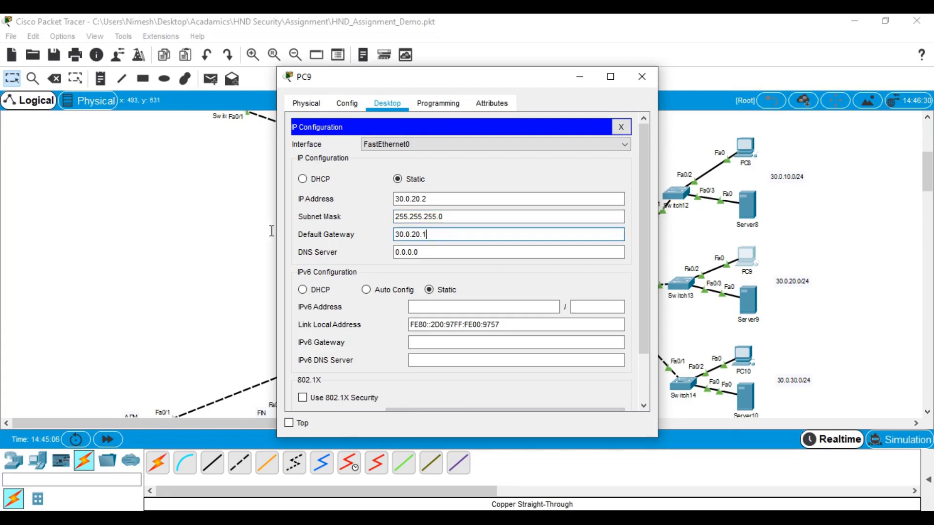
left_click(642, 77)
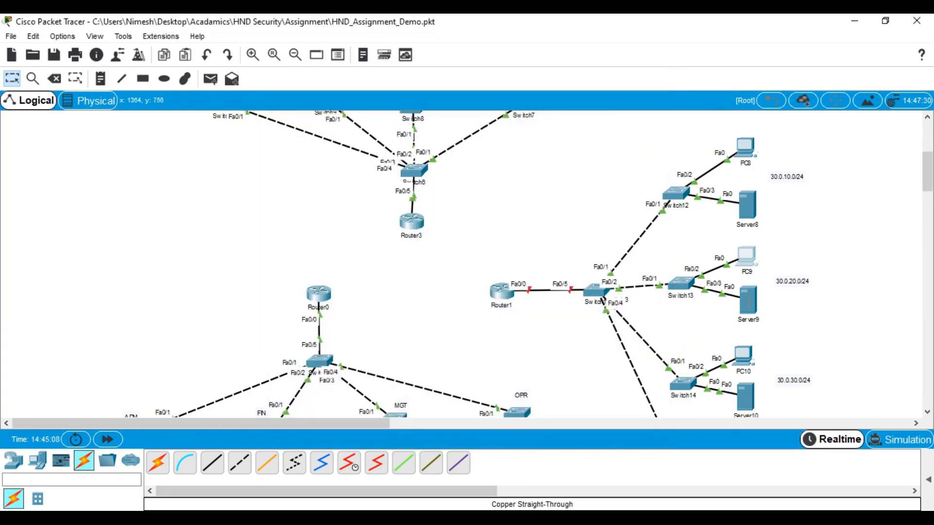
Give Server9 IP 30.0.20.3, mask 255.255.255.0 and gateway 30.0.20.1
left_click(748, 302)
left_click(414, 103)
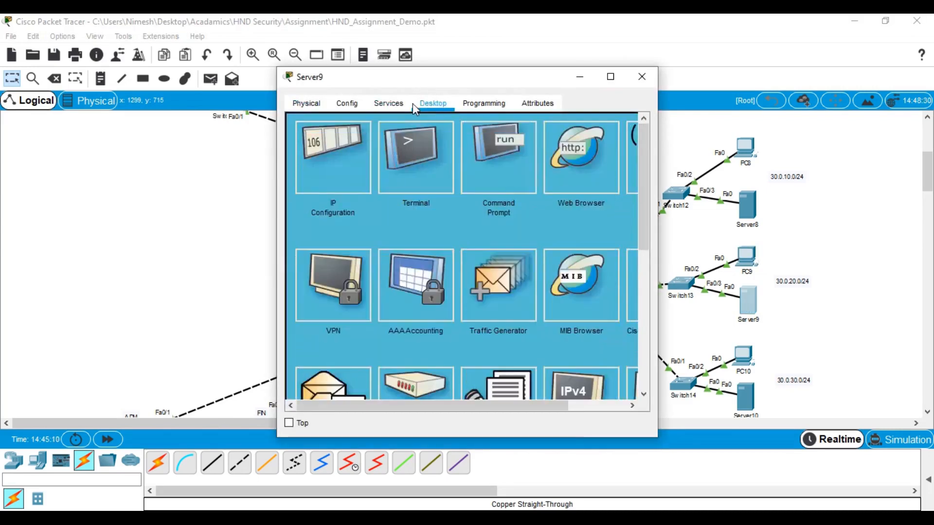
left_click(333, 146)
left_click(507, 181)
type("30.0.20.2")
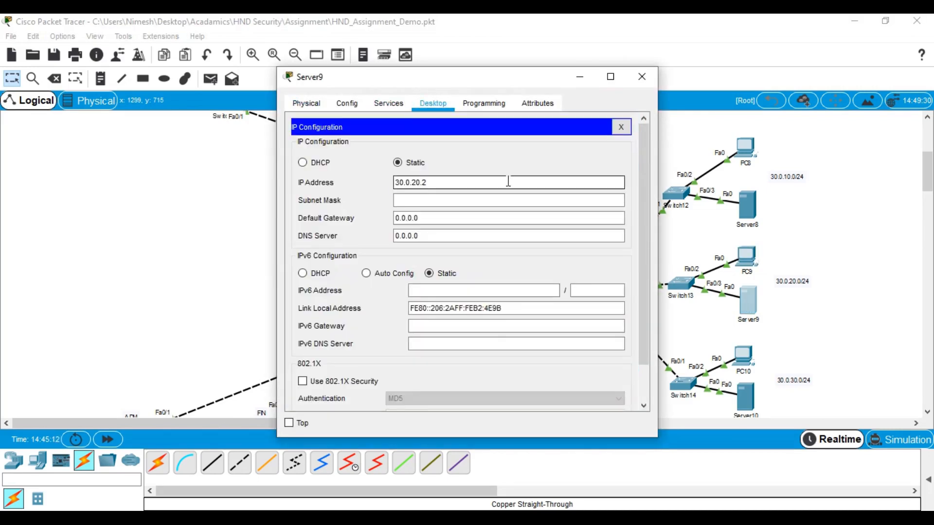
type("3")
key("Tab")
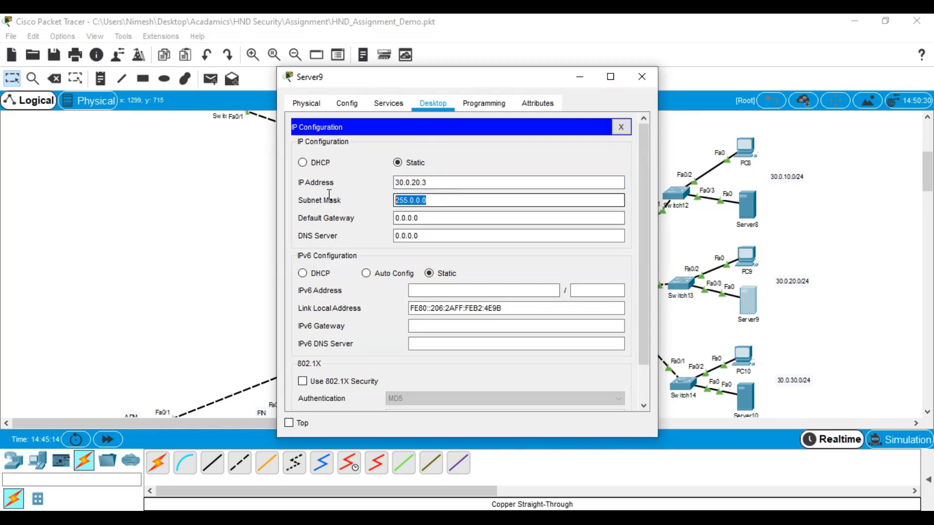
type("255.255.2")
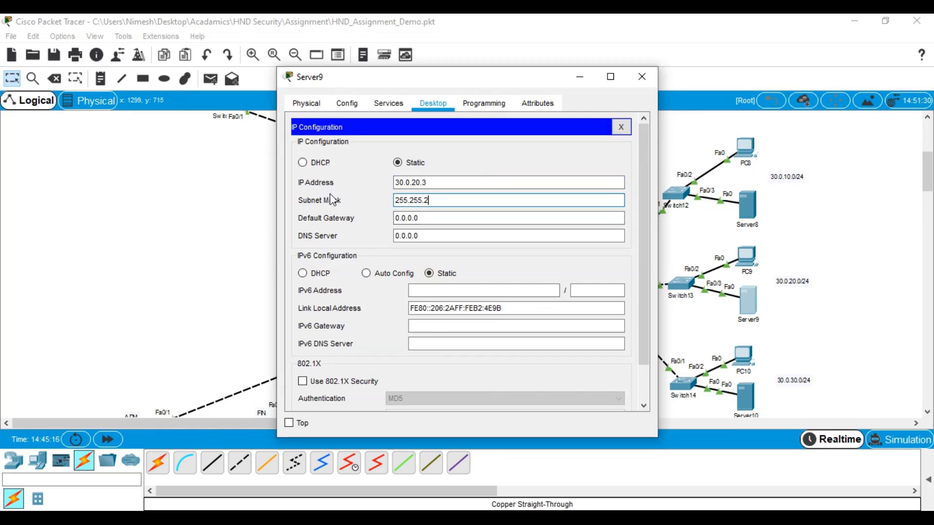
type("55.0")
key("Tab")
type("30.0.20.2")
key("BackSpace")
type("1")
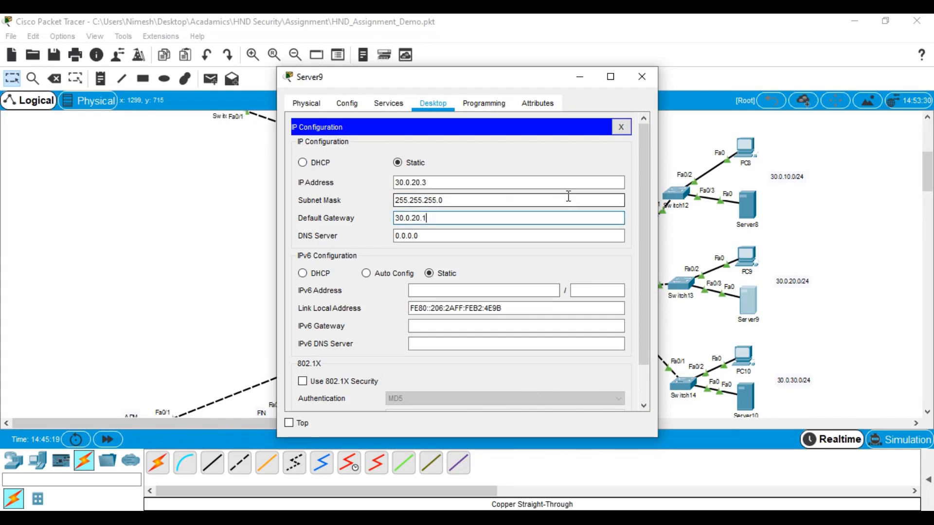
left_click(643, 76)
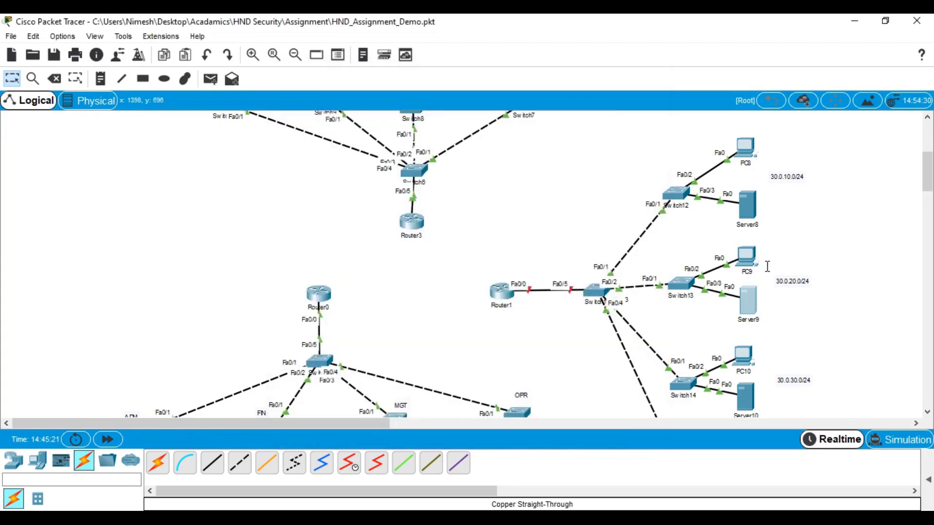
scroll(754, 275, "down", 2)
left_click(749, 271)
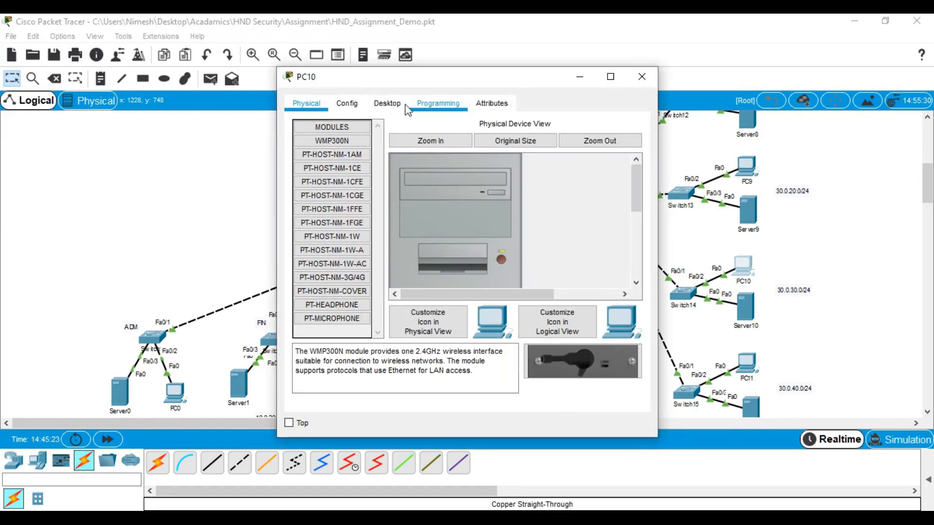
Give PC10 address 30.0.30.2, mask 255.255.255.0 and gateway 30.0.30.1
left_click(387, 103)
left_click(359, 165)
left_click(419, 197)
type("30.0.20.2")
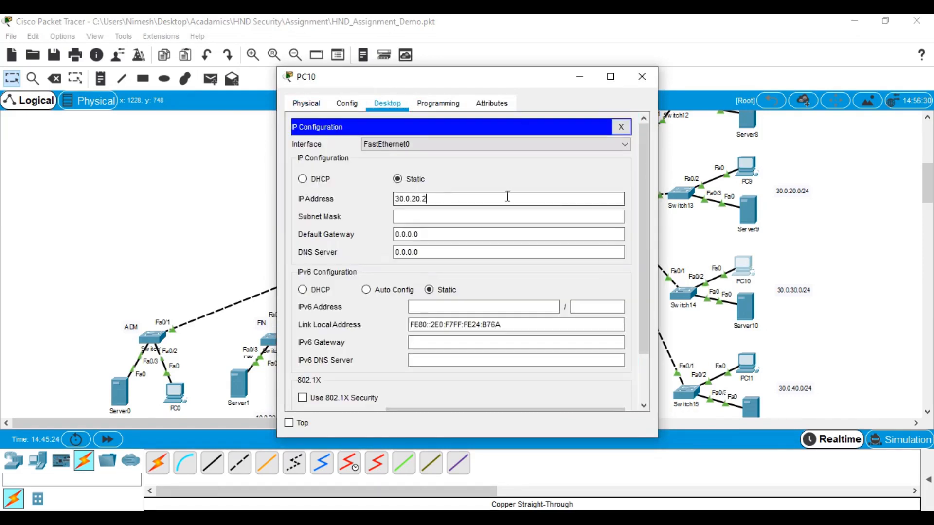
key("BackSpace")
key("BackSpace")
key("BackSpace")
key("BackSpace")
type("30.2")
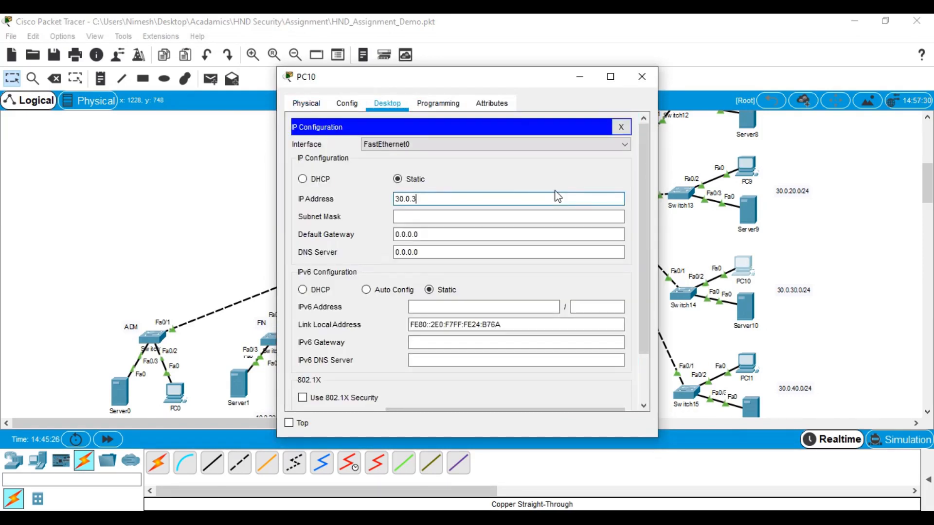
left_click(286, 197)
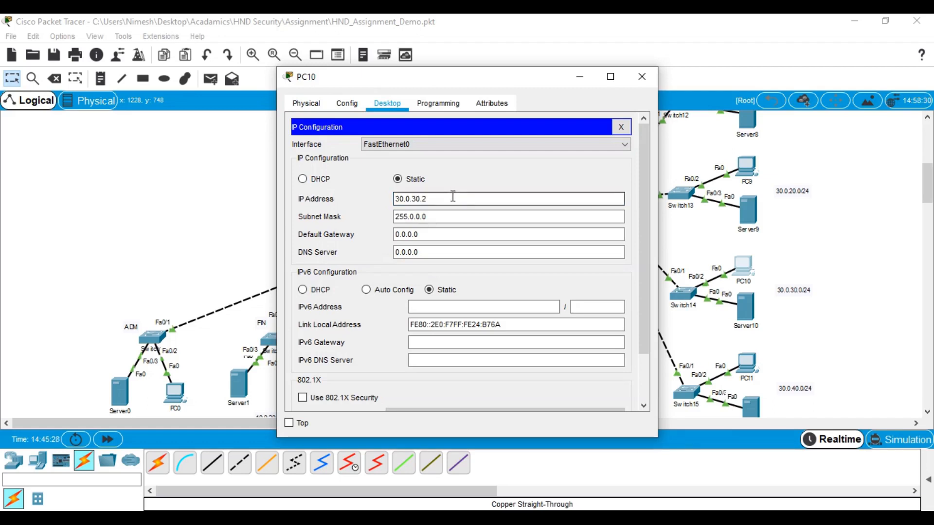
left_click_drag(443, 197, 237, 185)
left_click_drag(436, 216, 344, 216)
type("255.255.255.0")
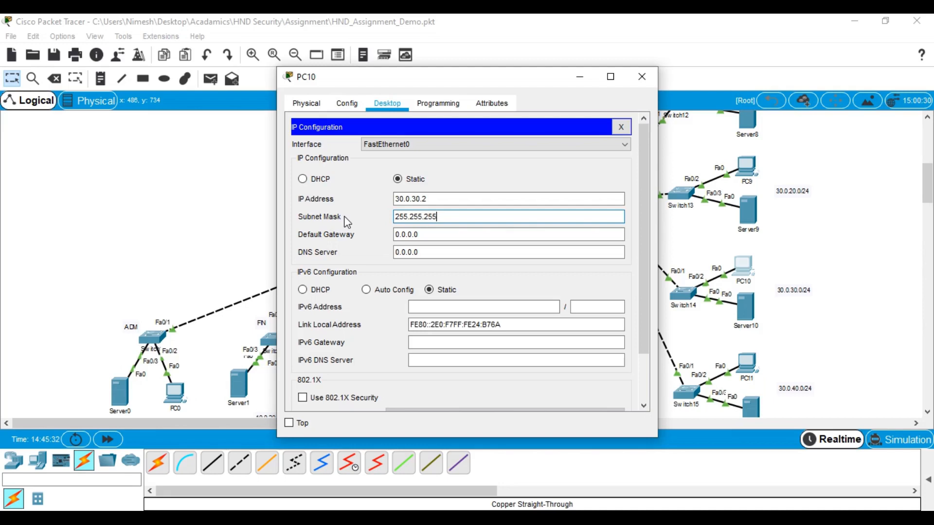
double_click(440, 235)
type("30.0.30.2")
key("BackSpace")
type("1")
double_click(438, 234)
key("ctrl+c")
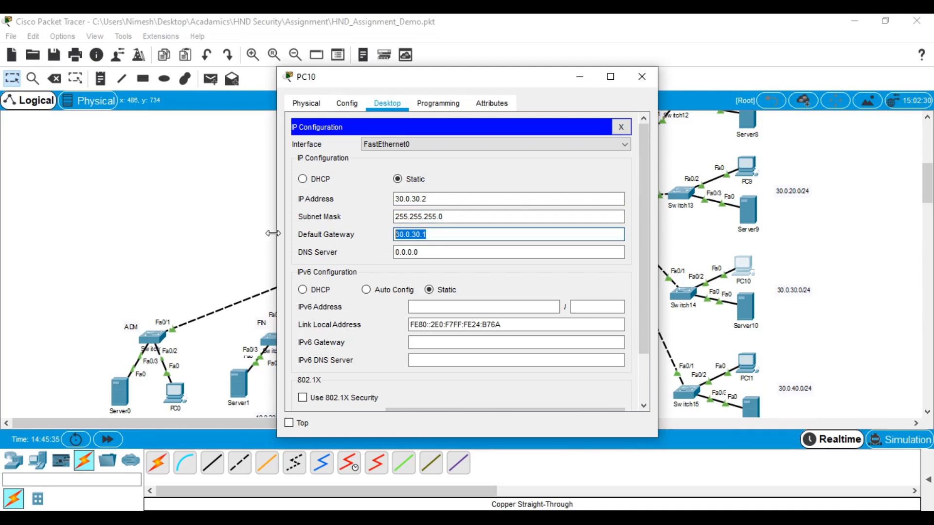
left_click(642, 77)
Set Server10's IP address, mask 255.255.255.0 and gateway 30.0.30.1
left_click(745, 309)
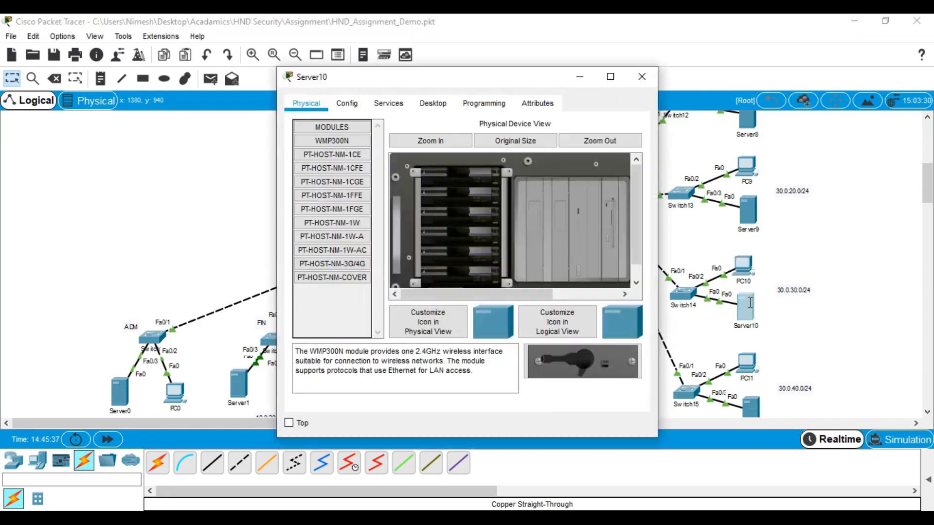
left_click(433, 103)
left_click(330, 171)
left_click(423, 182)
key("ctrl+v")
key("BackSpace")
type("2")
type("3")
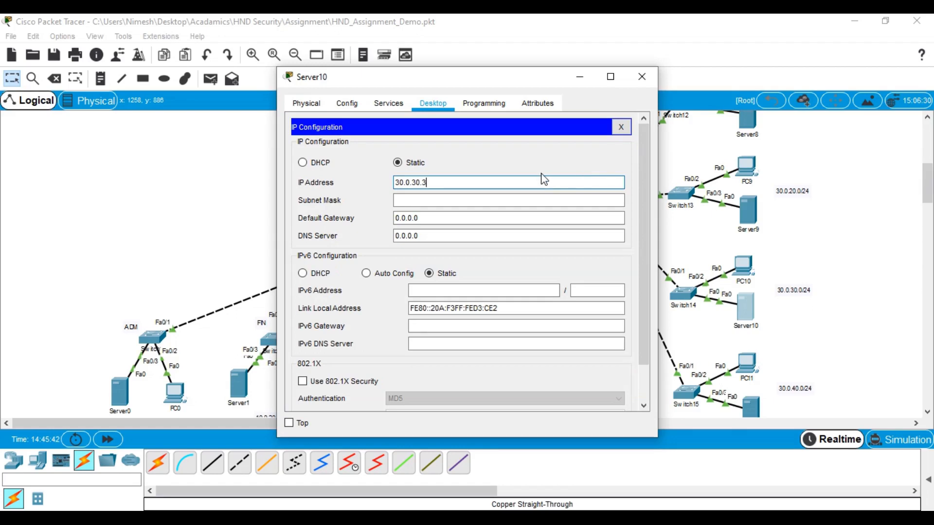
left_click(397, 201)
left_click_drag(463, 201, 338, 188)
type("255.255.255.0")
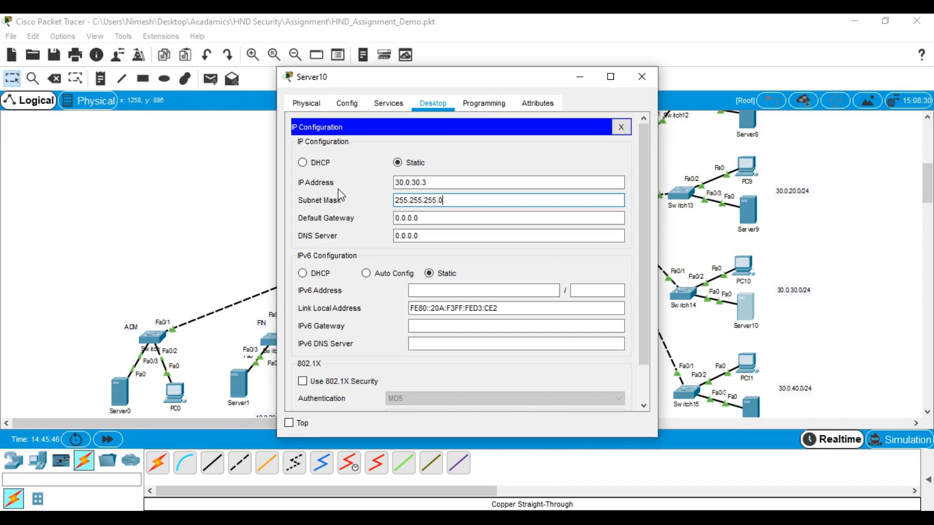
key("Tab")
type("30.0.30.")
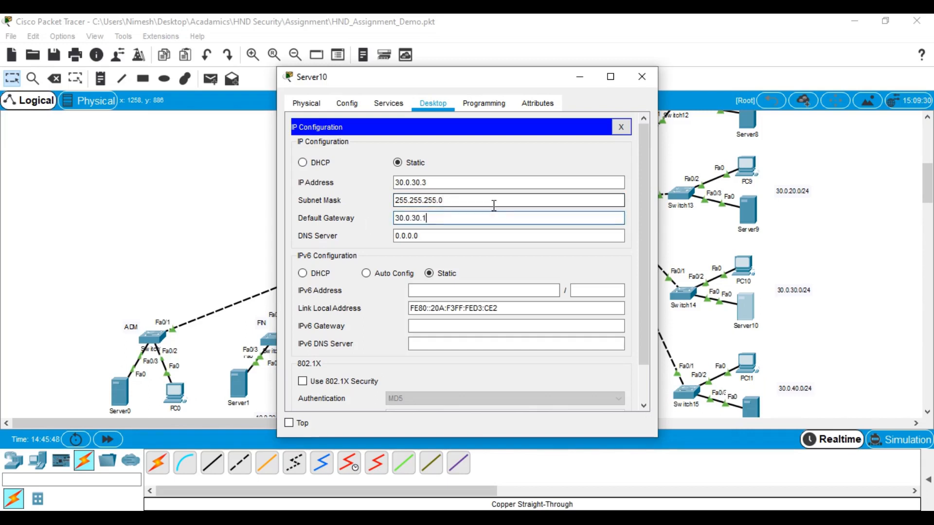
left_click_drag(450, 217, 340, 222)
key("ctrl+c")
left_click(440, 218)
type("1")
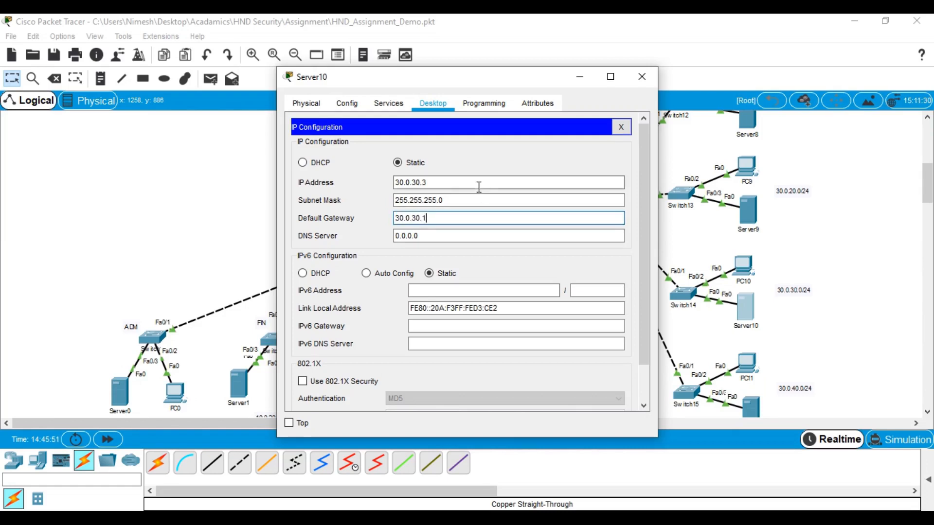
left_click(641, 81)
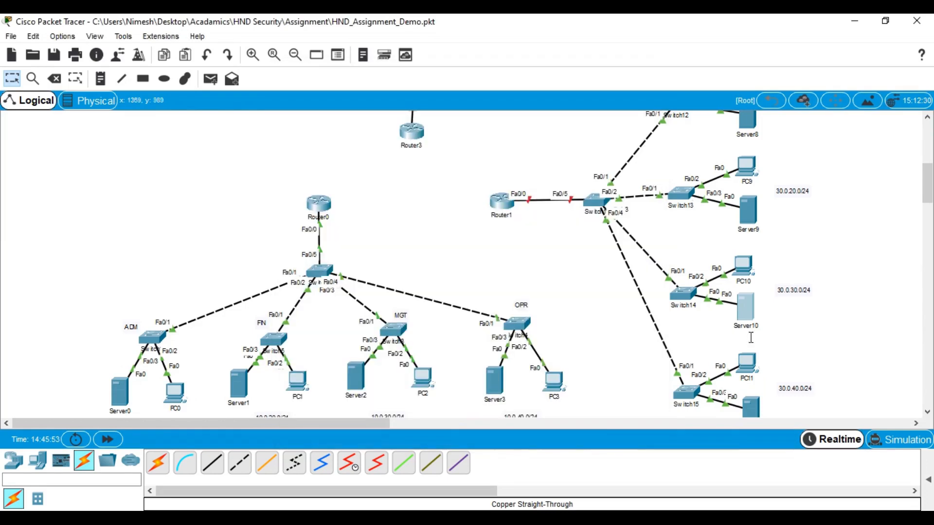
Give PC11 address 30.0.40.2, mask 255.255.255.0 and gateway 30.0.40.1
left_click(747, 364)
left_click(387, 103)
left_click(331, 150)
left_click(438, 199)
key("ctrl+v")
type("1")
key("BackSpace")
key("BackSpace")
key("BackSpace")
key("BackSpace")
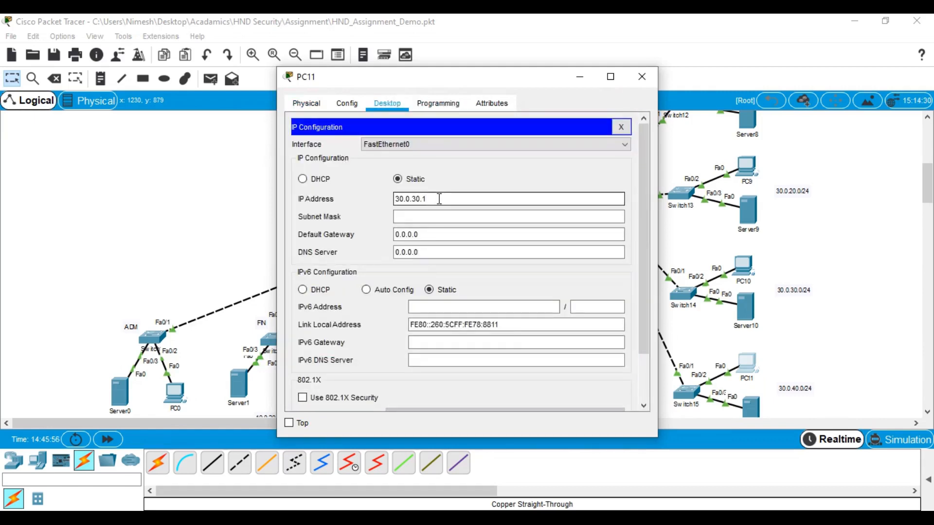
type("40.1")
key("BackSpace")
type("2")
key("ctrl+a")
key("ctrl+c")
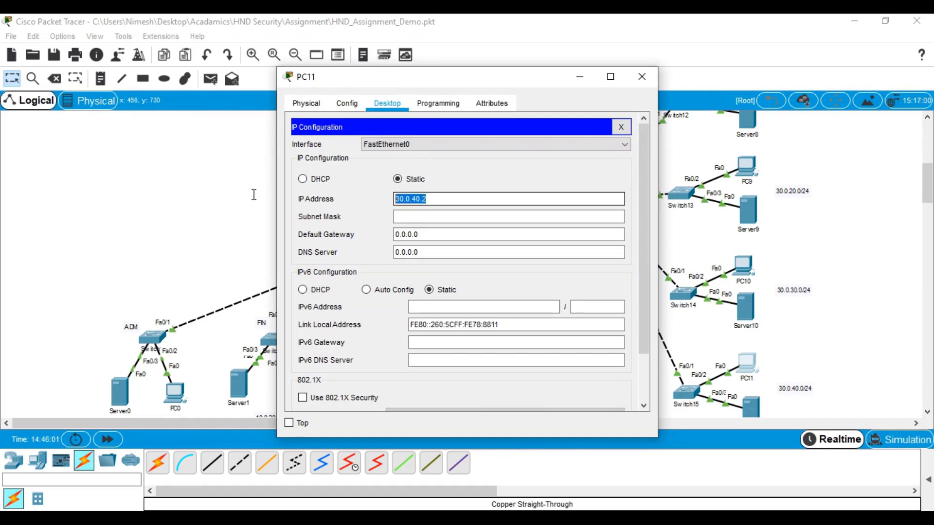
left_click(428, 215)
type("255.255.255.0")
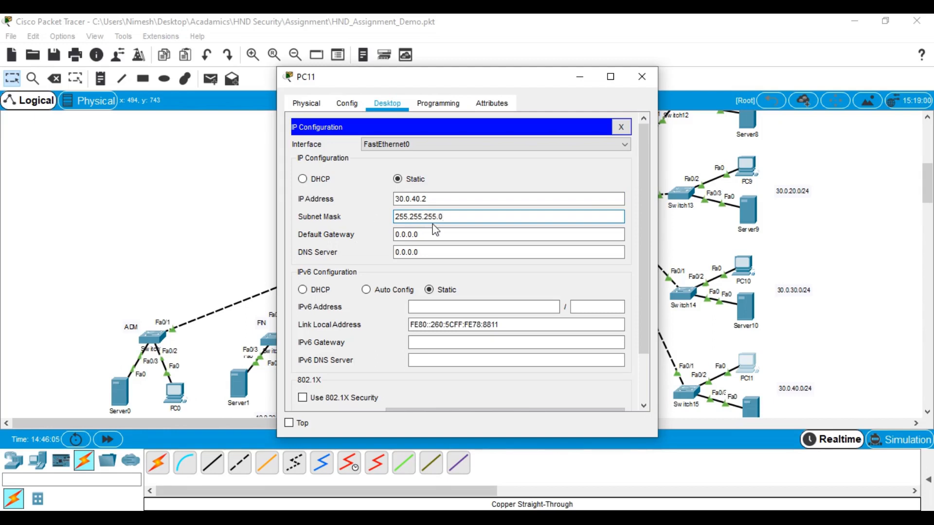
left_click_drag(433, 223, 355, 235)
key("ctrl+v")
key("BackSpace")
type("1")
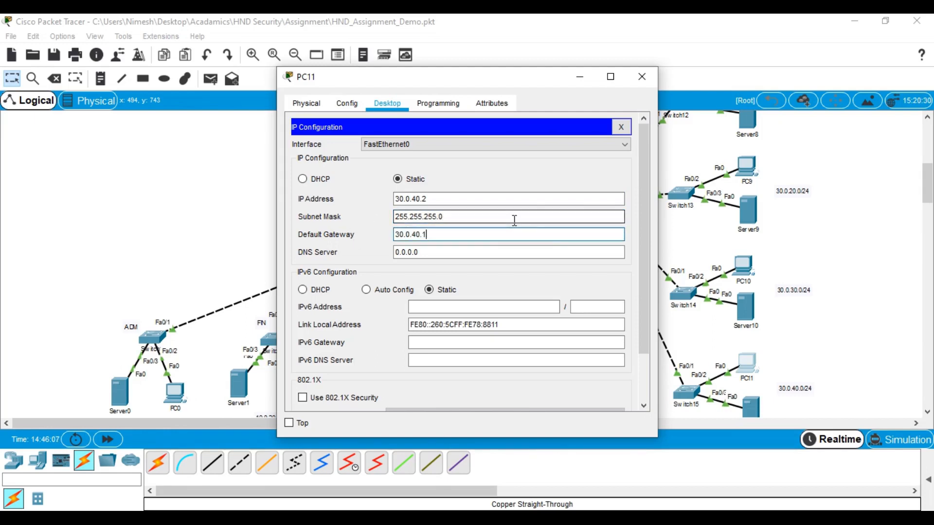
left_click_drag(479, 234, 345, 235)
key("ctrl+c")
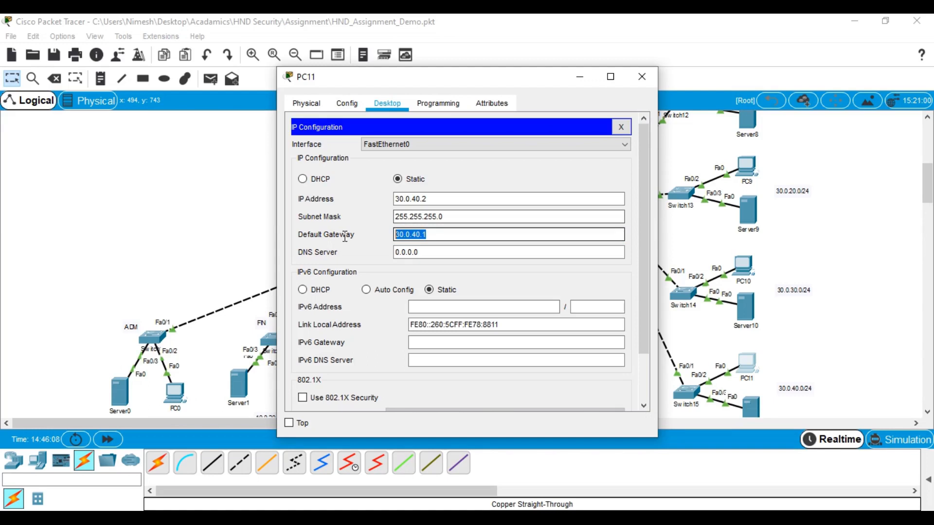
left_click(642, 77)
Give Server11 address 30.0.40.3, mask 255.255.255.0 and gateway 30.0.40.1
left_click(750, 408)
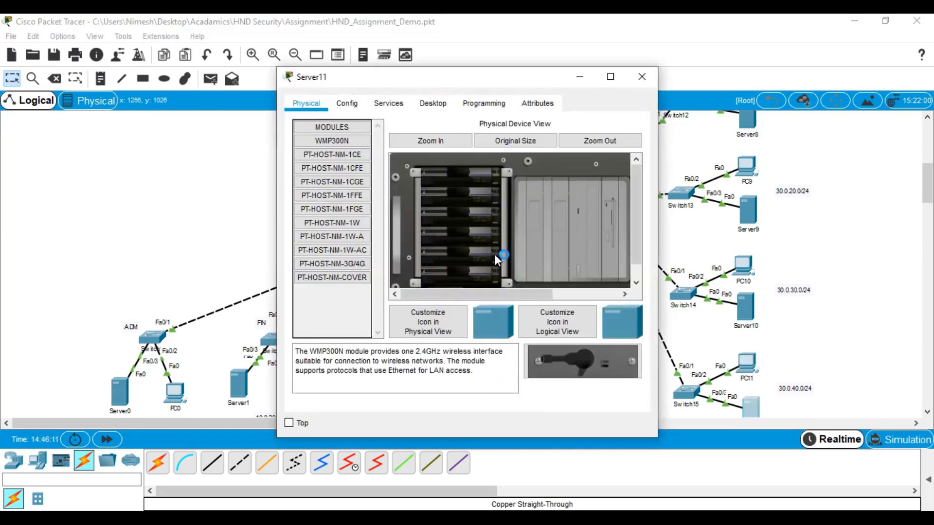
left_click(425, 107)
left_click(328, 141)
left_click(420, 182)
key("ctrl+v")
key("BackSpace")
type("3")
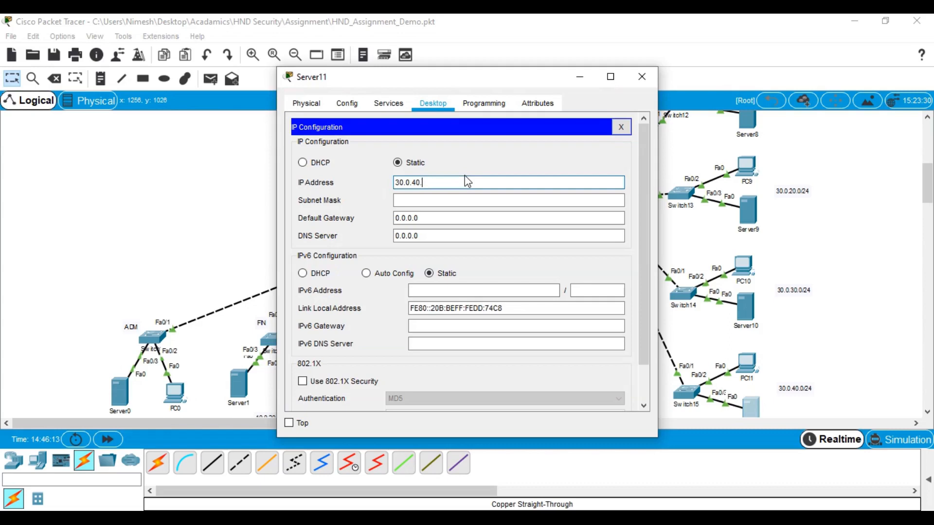
double_click(434, 201)
left_click_drag(434, 204, 339, 198)
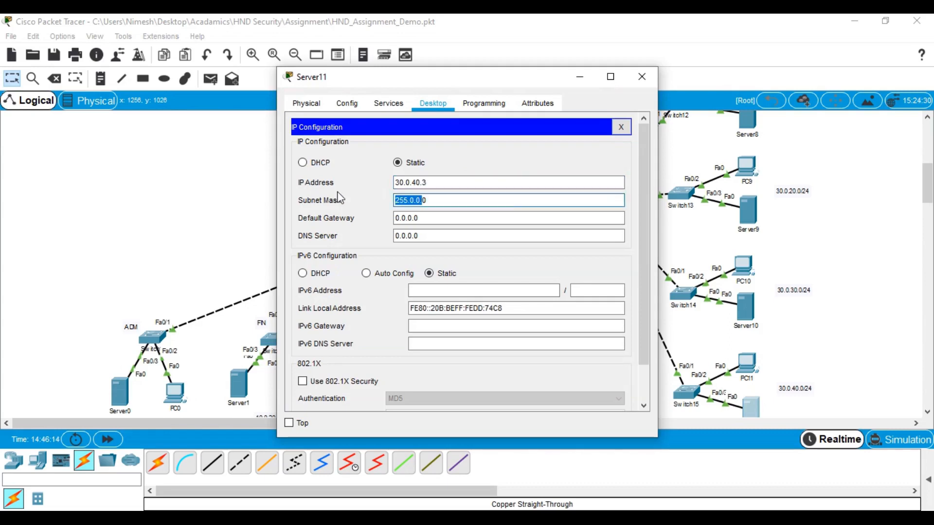
left_click_drag(443, 204, 342, 201)
type("255.255.255.0")
left_click(423, 218)
key("BackSpace")
key("BackSpace")
key("BackSpace")
key("BackSpace")
key("BackSpace")
key("BackSpace")
key("BackSpace")
type("30.0.40.1")
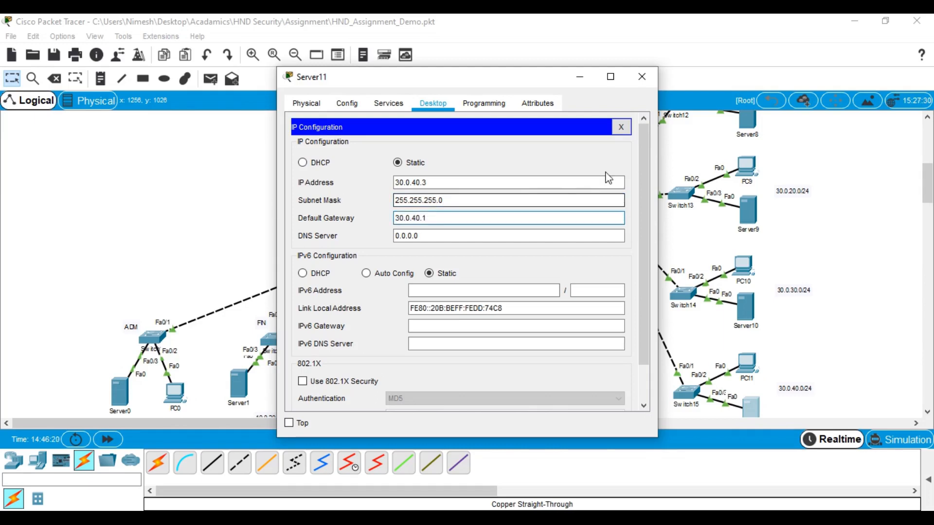
left_click(642, 77)
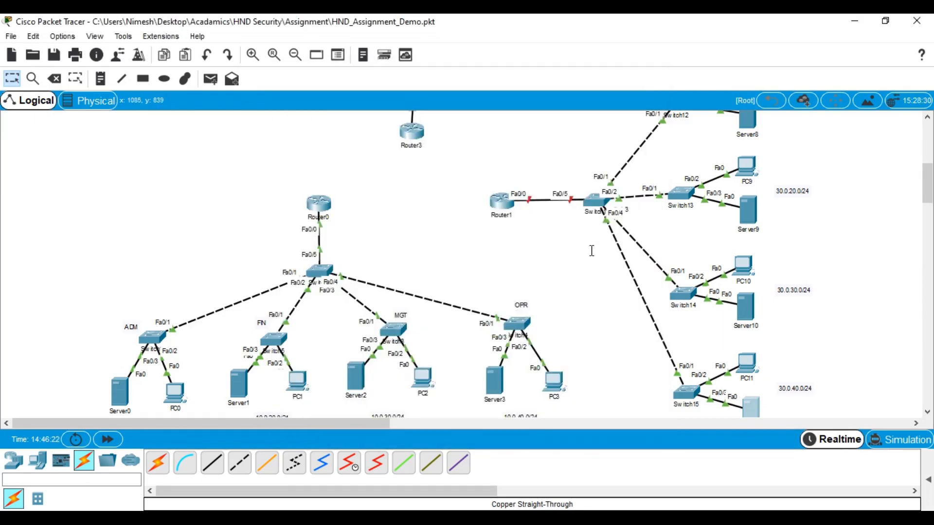
scroll(593, 246, "up", 3)
scroll(624, 237, "down", 5)
scroll(798, 208, "up", 5)
left_click(746, 145)
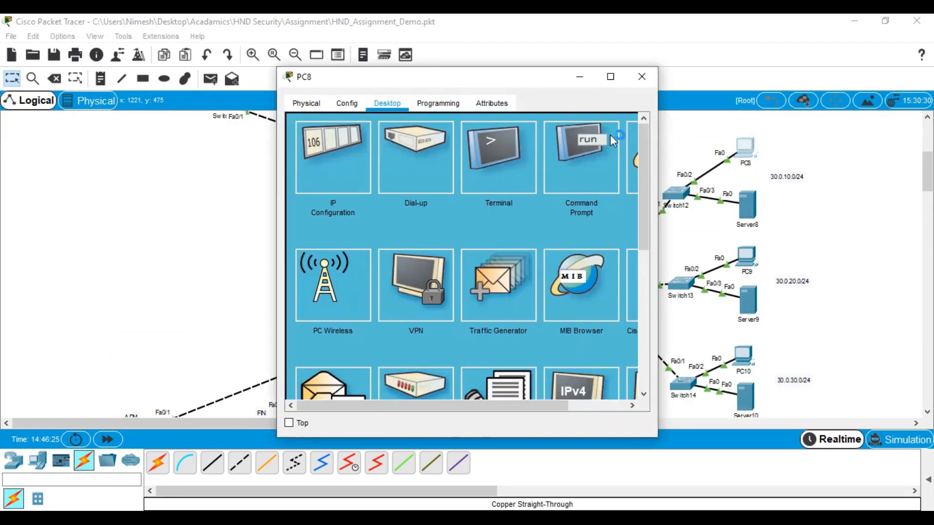
left_click(588, 155)
type("ipconmf")
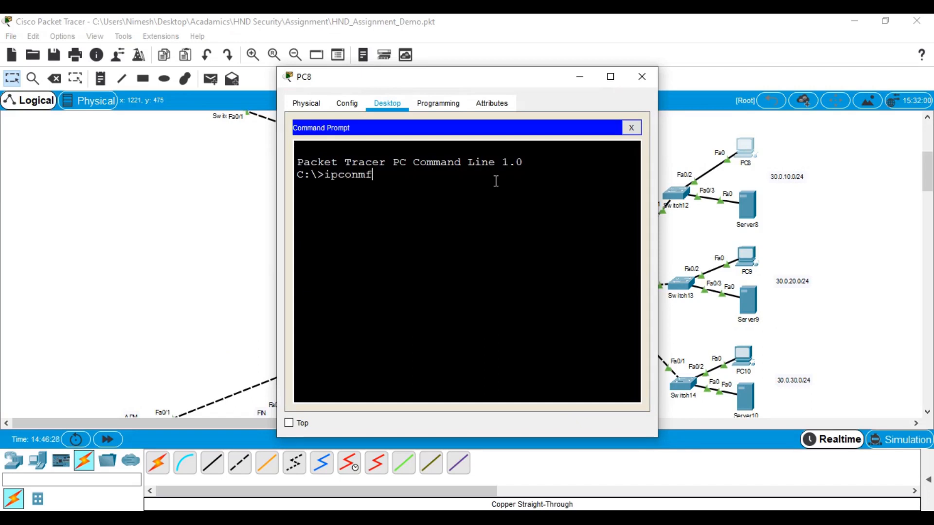
key("BackSpace")
type("fig")
key("Return")
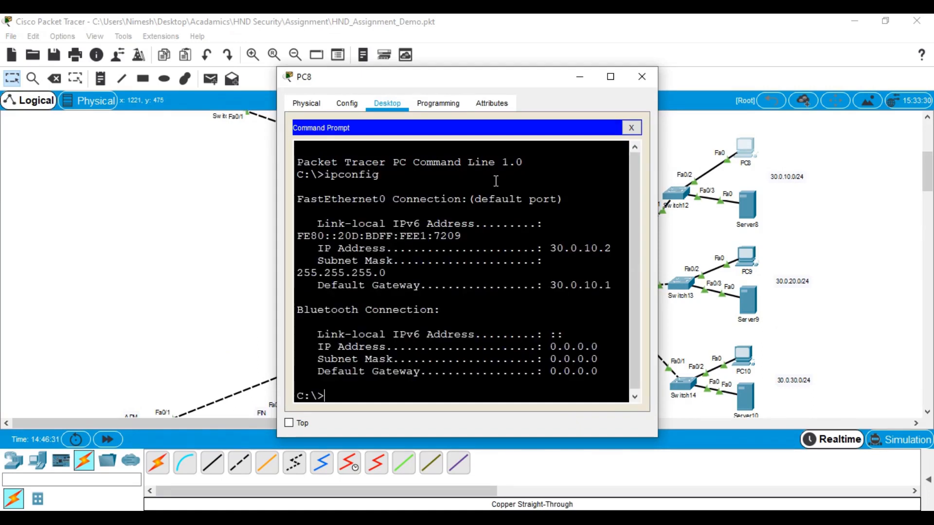
type("ping 30.0.10.3")
key("Return")
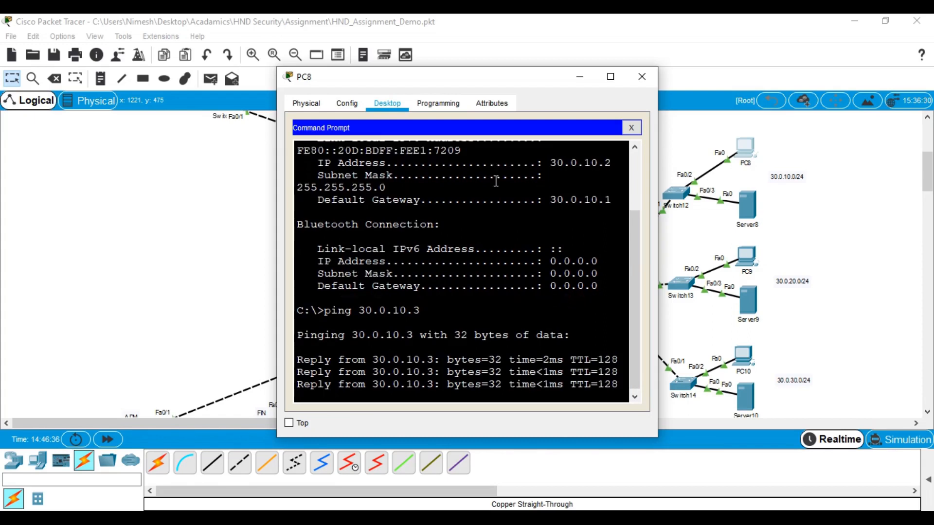
key("Up")
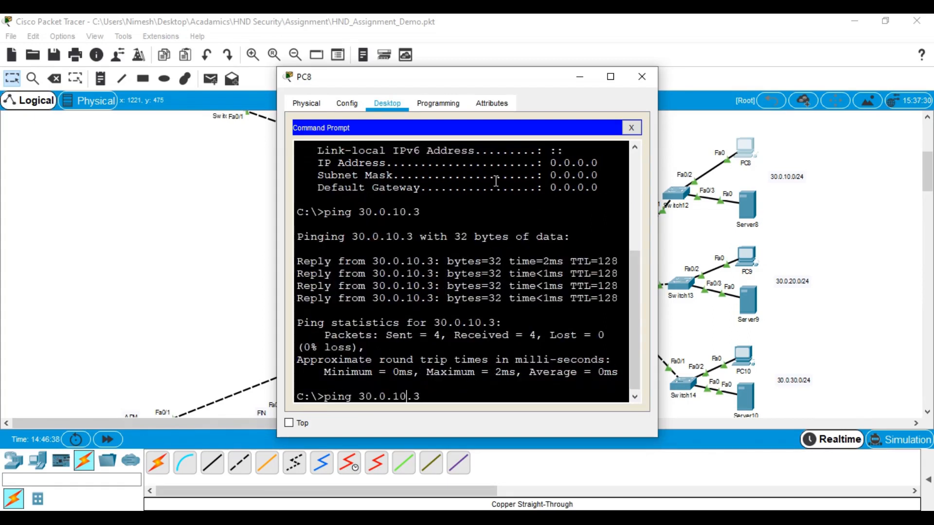
key("BackSpace")
key("BackSpace")
key("BackSpace")
key("BackSpace")
type("20.3")
key("Return")
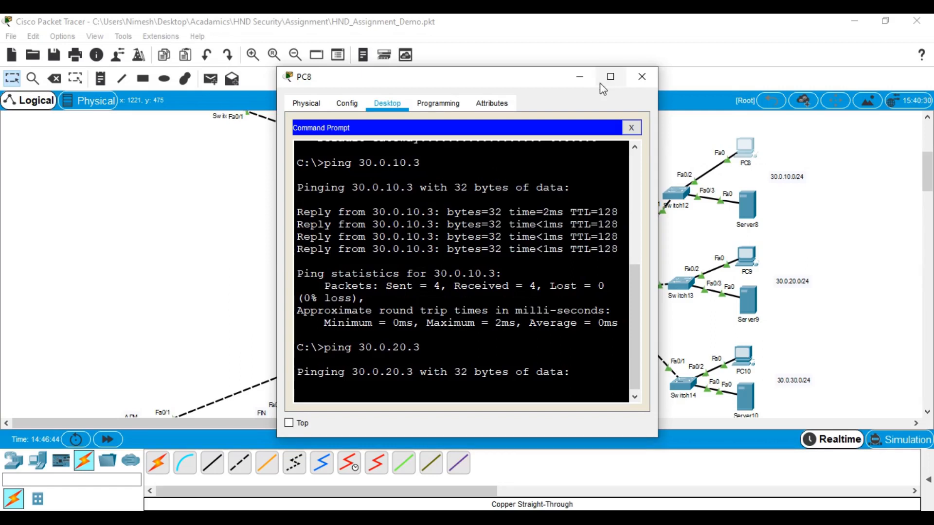
left_click(611, 76)
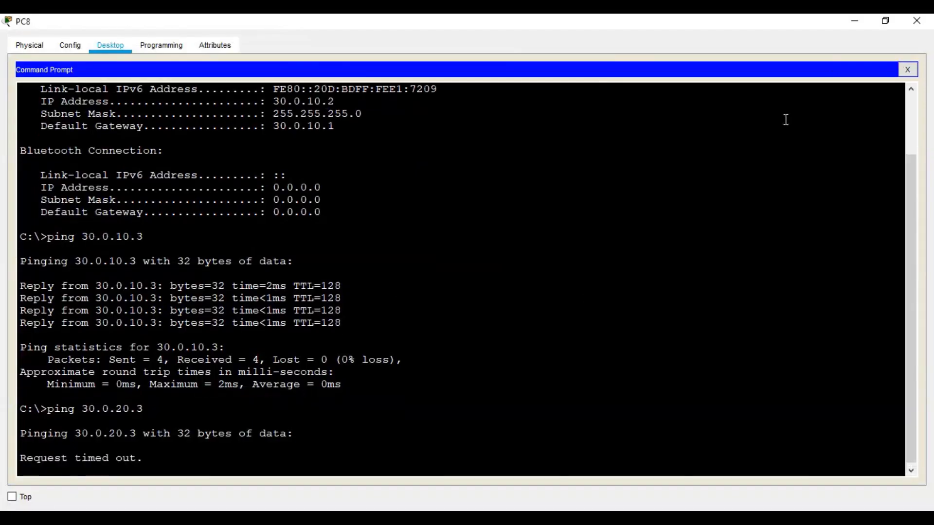
left_click(917, 20)
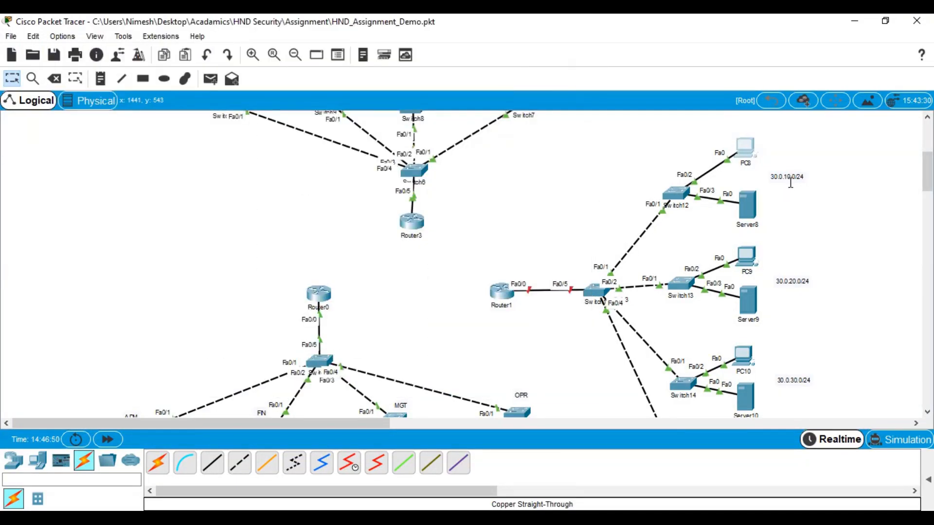
In the switch's CLI, enter global configuration mode and set the hostname to S3
left_click(586, 291)
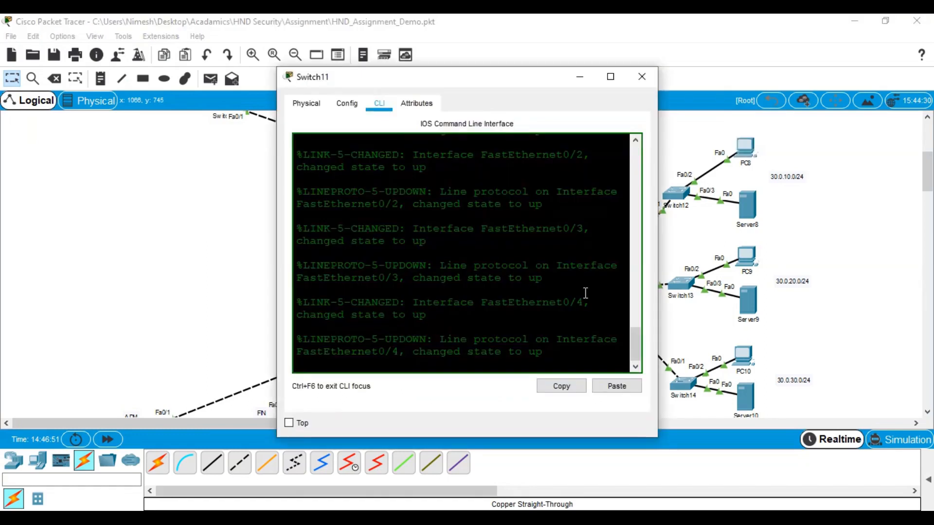
left_click(611, 76)
key("Return")
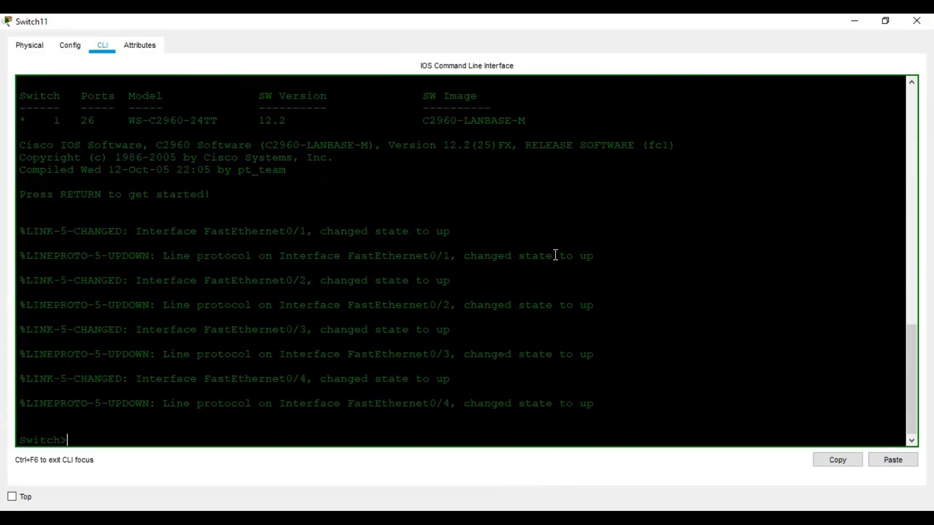
key("Return")
key("Return")
key("Return")
type("en")
key("Return")
key("Return")
key("Return")
key("Return")
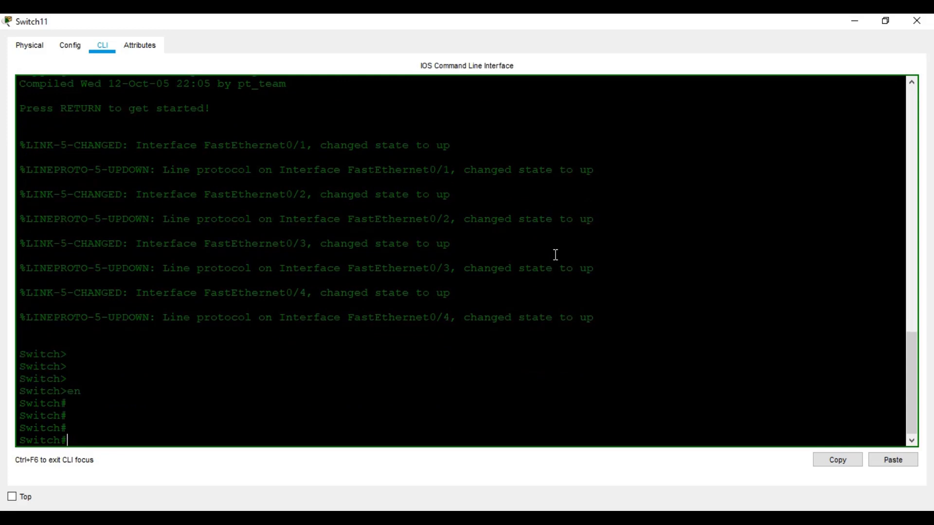
type("conf t")
key("Return")
type("hps")
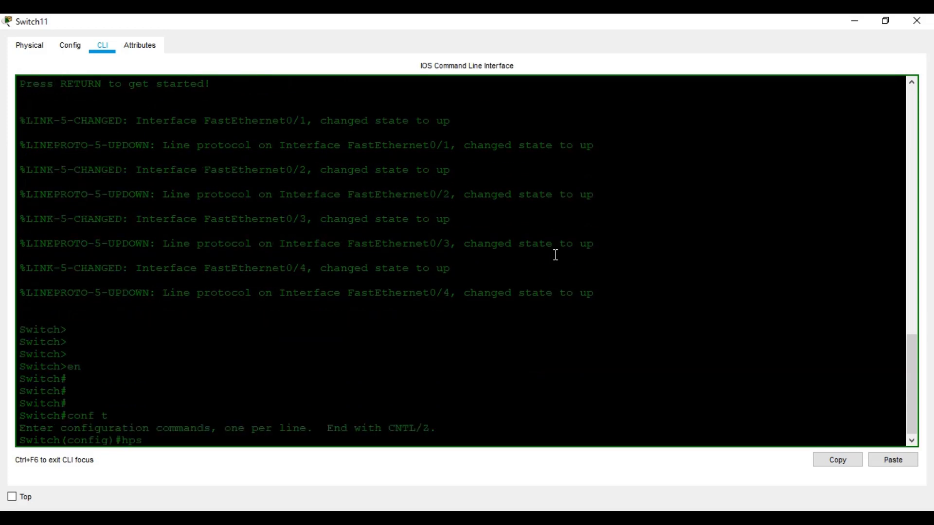
key("Return")
type("hos")
key("Tab")
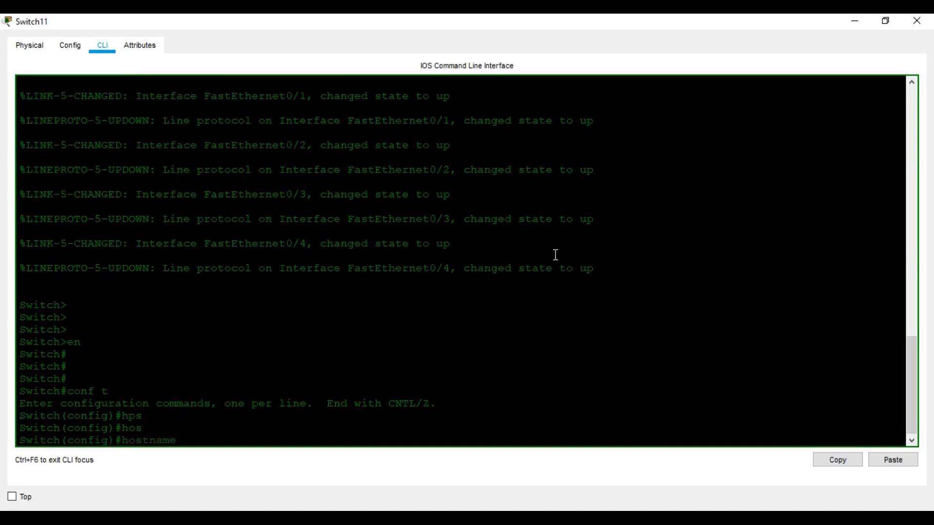
type("S3")
key("Return")
key("Return")
key("Return")
key("Return")
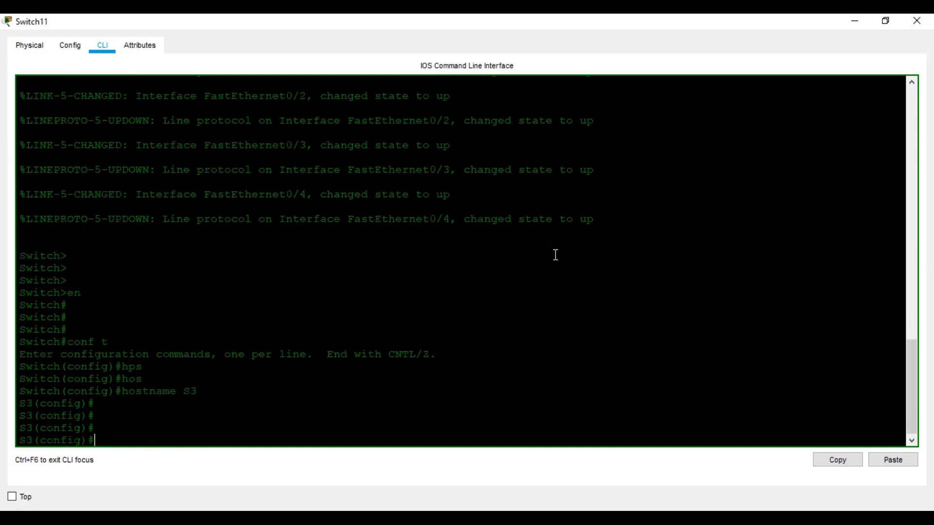
Leave configuration mode and list S3's existing VLANs with show vlan
type("int")
key("Tab")
type("f")
key("BackSpace")
key("BackSpace")
key("BackSpace")
key("BackSpace")
key("BackSpace")
key("BackSpace")
key("BackSpace")
key("BackSpace")
key("BackSpace")
key("BackSpace")
key("BackSpace")
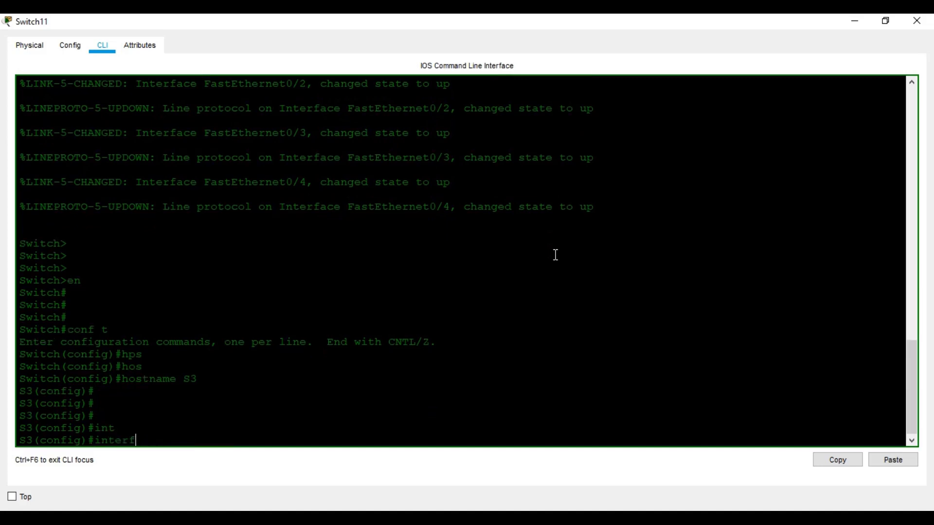
key("ctrl+z")
key("Return")
key("Return")
key("Return")
type("sh vl")
key("Tab")
key("Return")
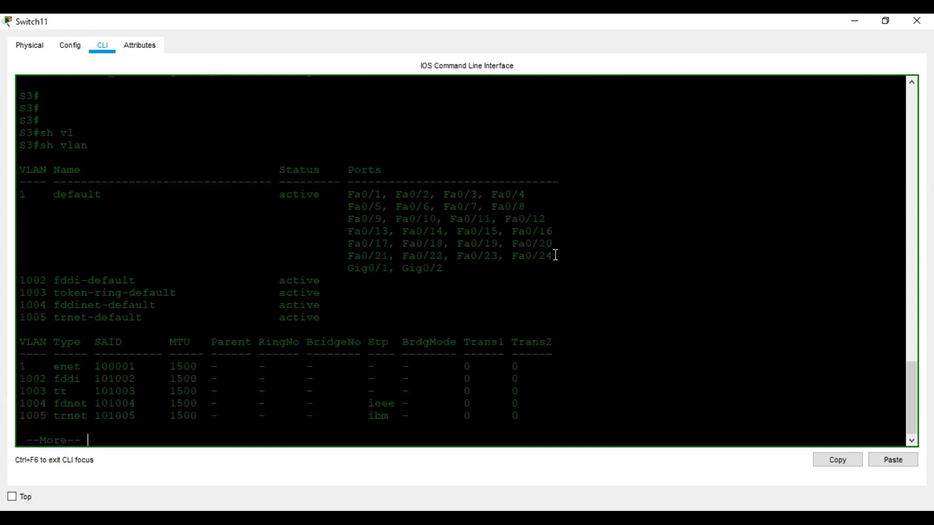
scroll(556, 252, "up", 3)
scroll(557, 249, "down", 4)
Create VLAN 301 named ADM and VLAN 302 named FIN
type("conf t")
key("Return")
key("Return")
key("Return")
key("Return")
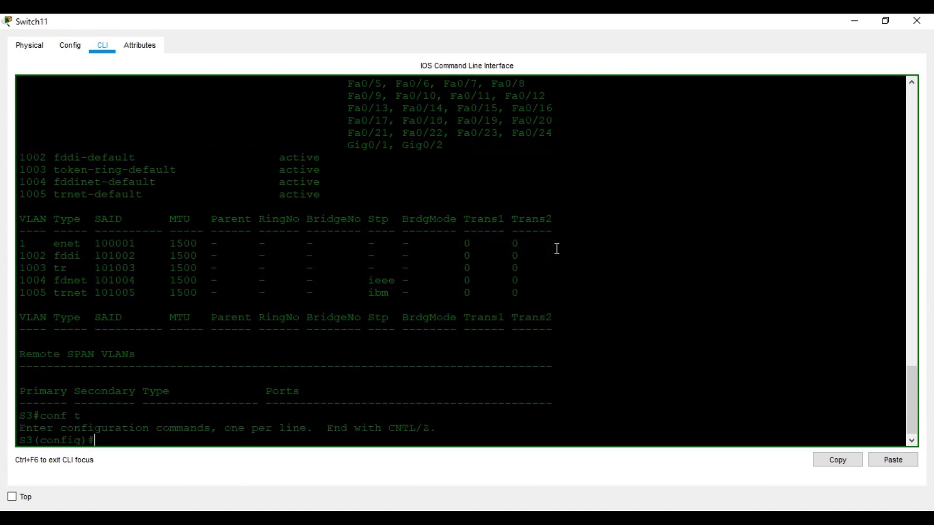
type("vla")
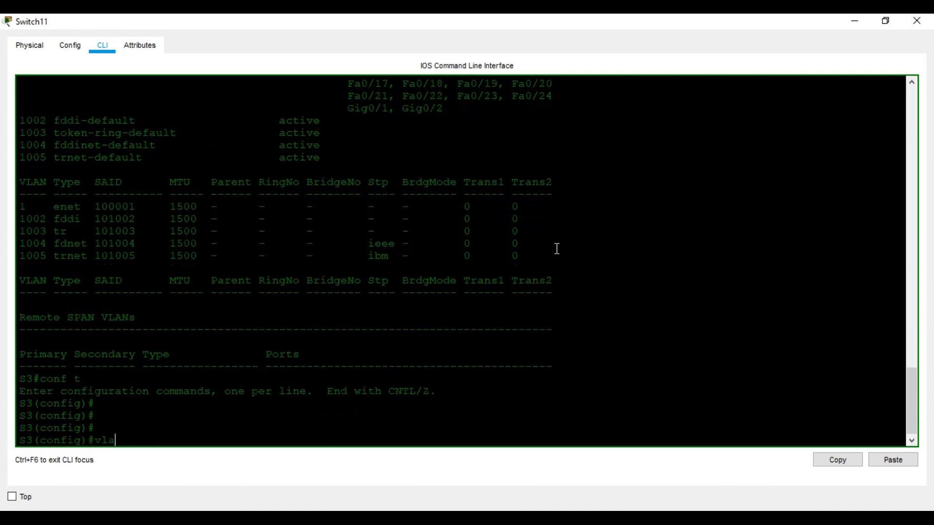
key("Tab")
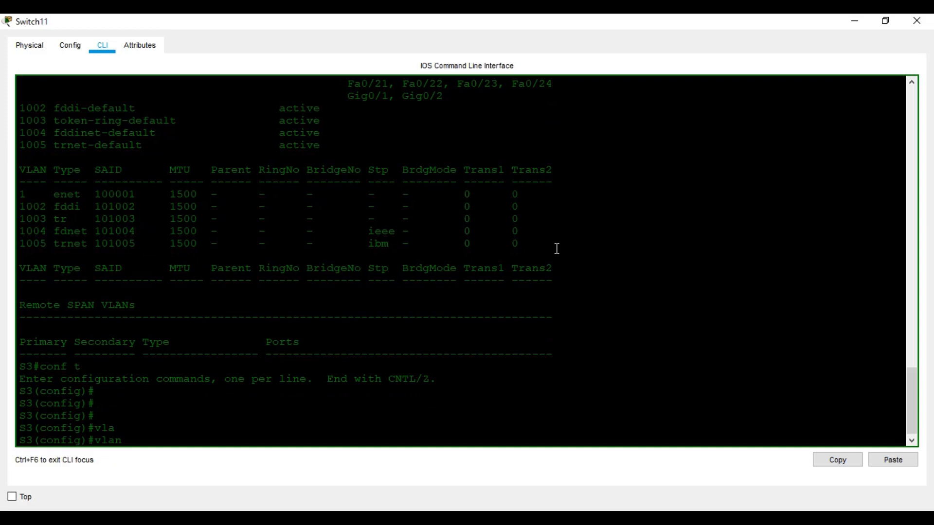
type("301")
key("Return")
type("name ")
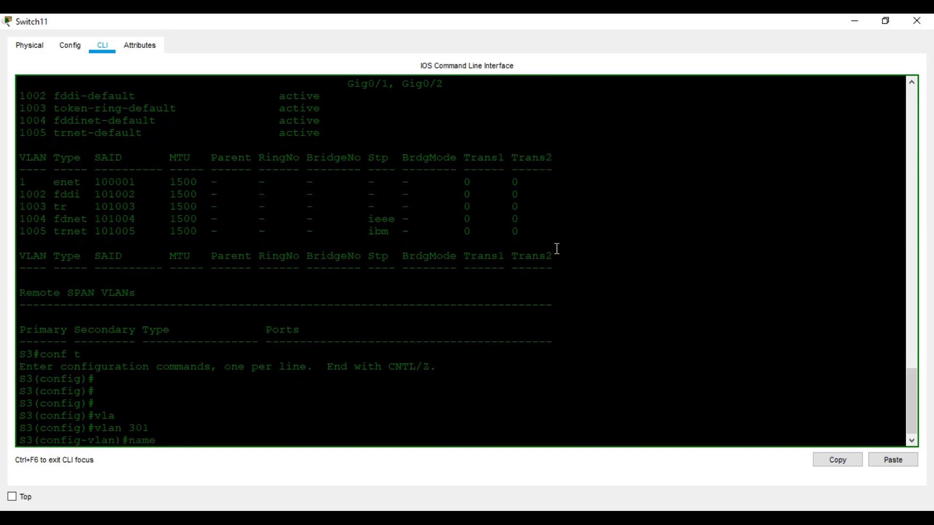
type("ADM")
key("Return")
key("Return")
key("Return")
type("exit")
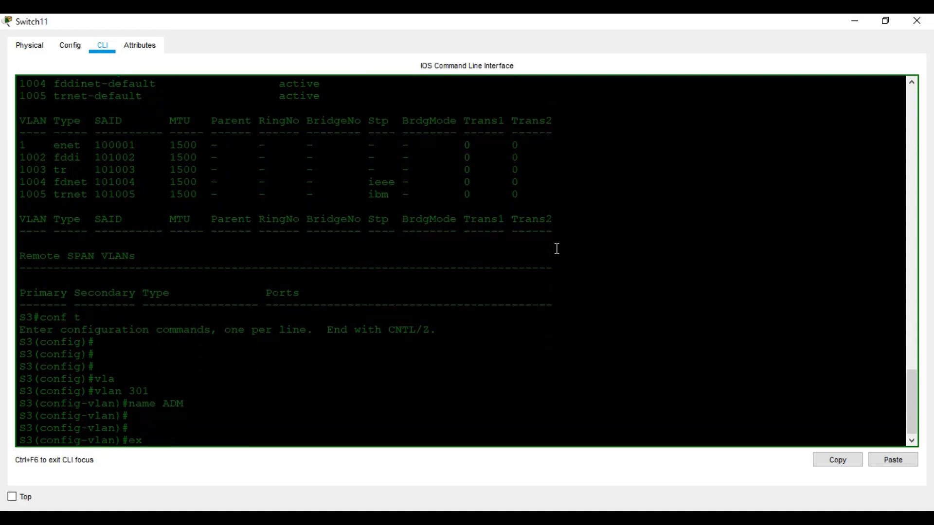
key("Return")
key("Return")
type("vla")
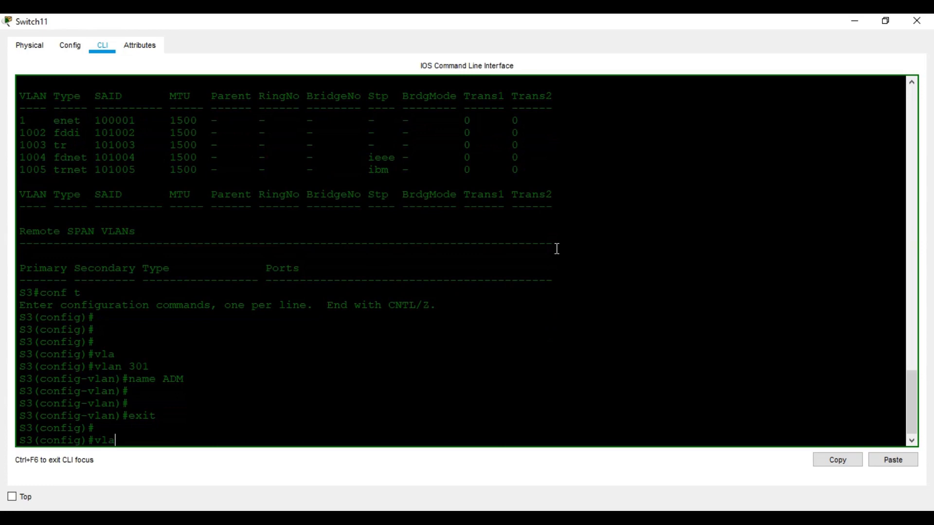
key("Tab")
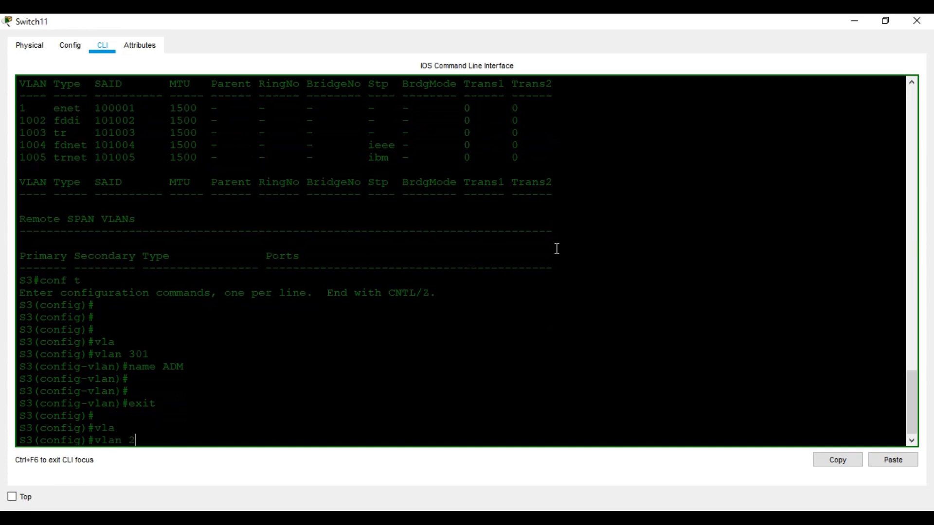
type("302")
key("Return")
type("na")
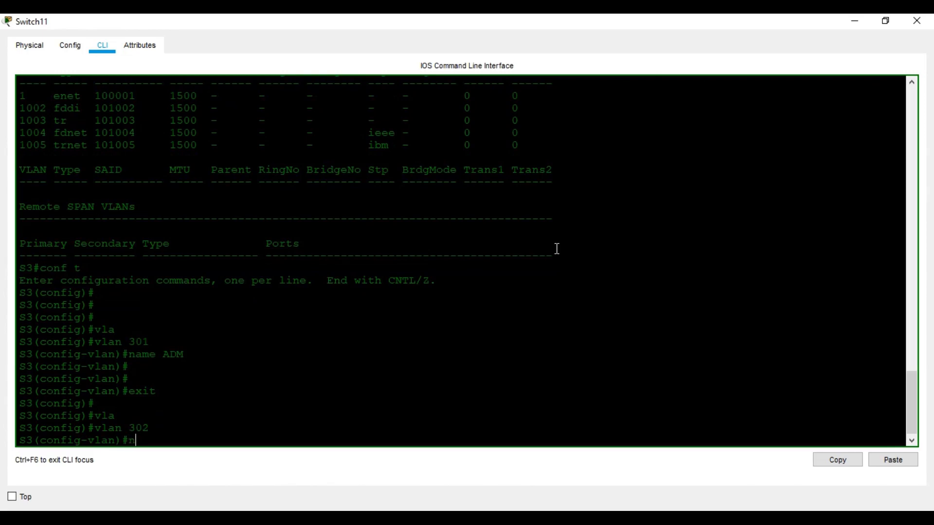
key("Tab")
type("FIN")
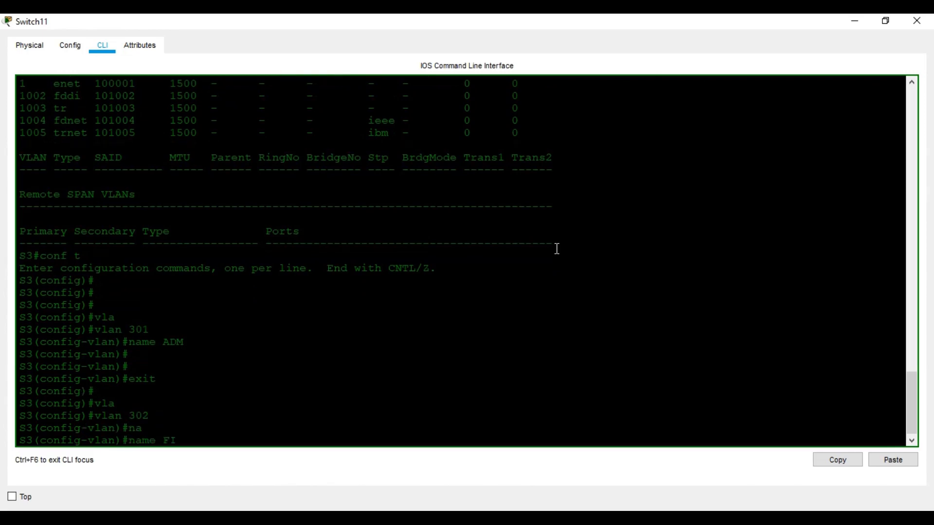
key("Return")
key("Return")
key("Return")
type("exit")
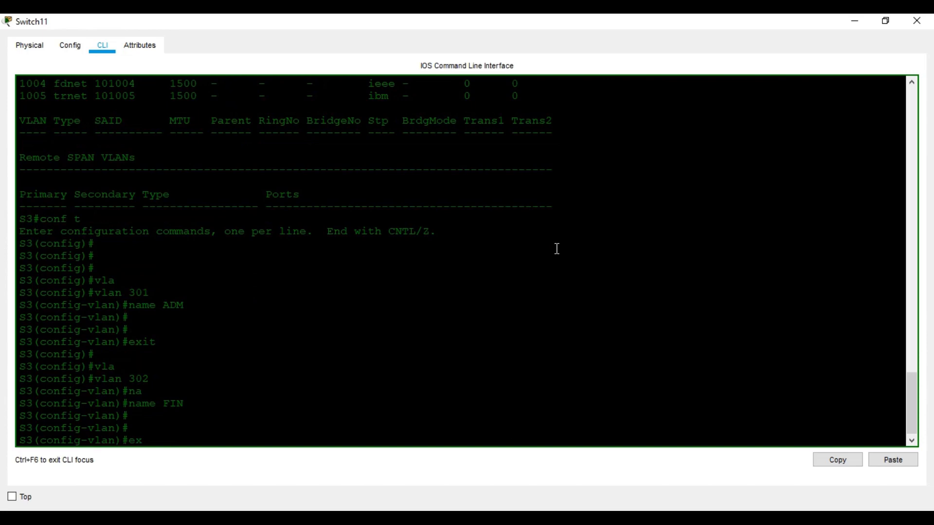
key("Return")
key("Return")
key("Return")
Create VLAN 303 named MGT and VLAN 304 named OPR
type("vlk")
key("Tab")
key("BackSpace")
key("Tab")
type("303")
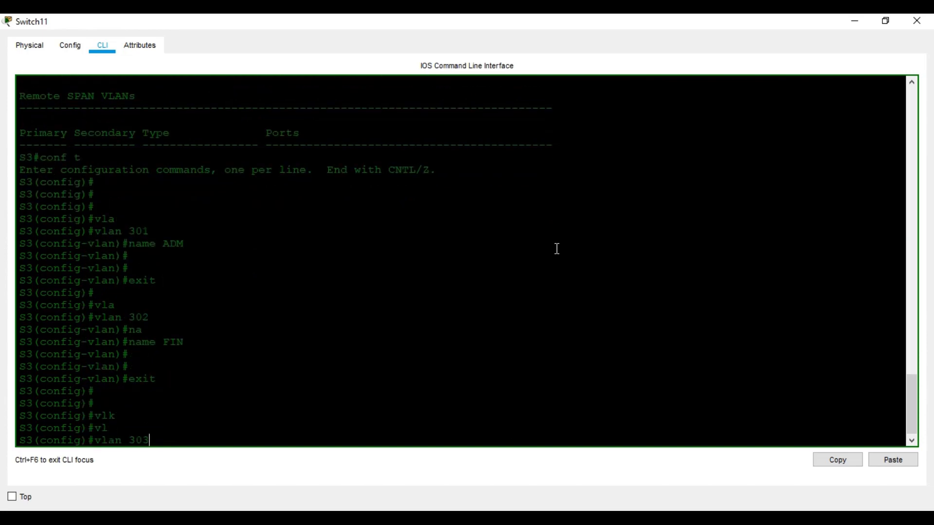
key("Return")
type("na")
key("Tab")
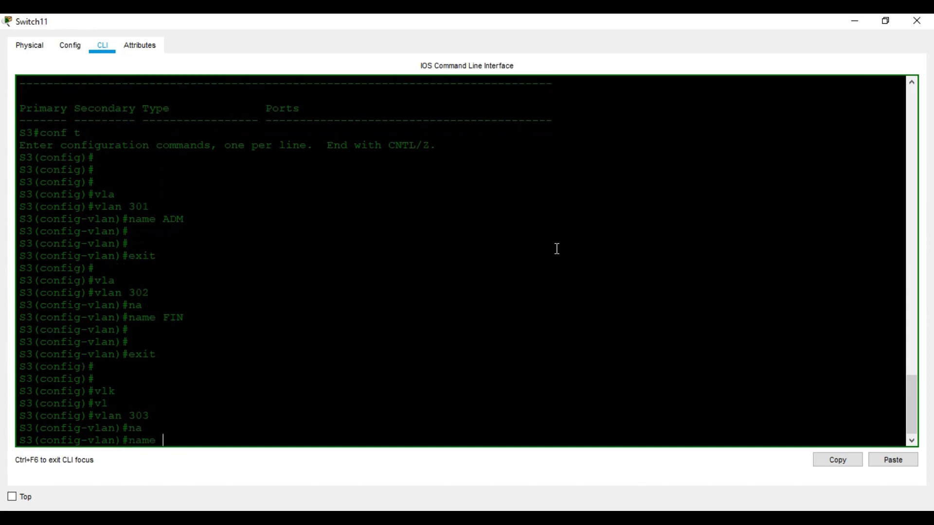
type("MGT")
key("Return")
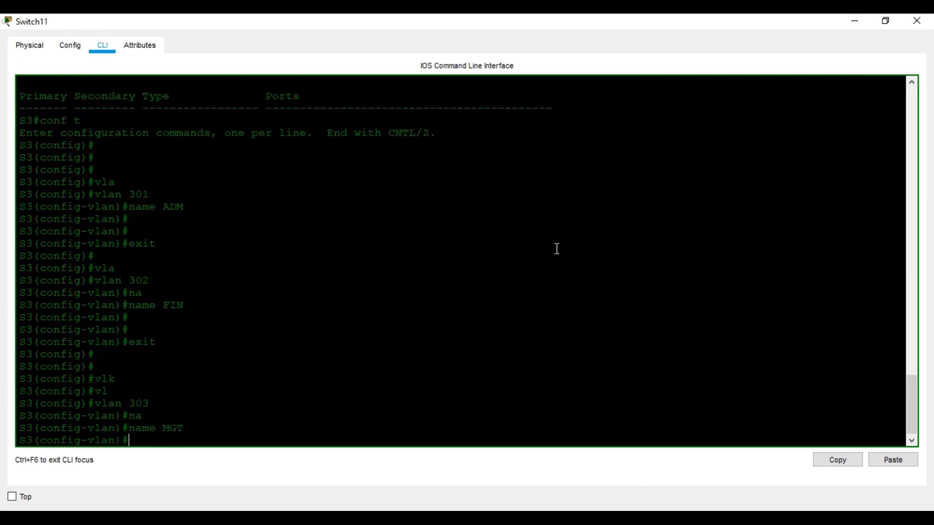
type("exit")
key("Return")
key("Return")
type("vla")
key("Tab")
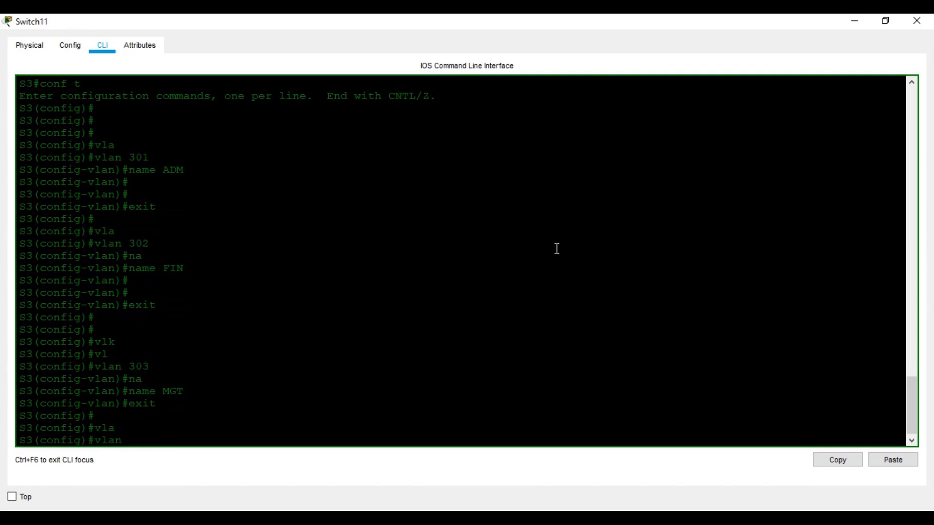
type("304")
key("Return")
type("nam")
key("Tab")
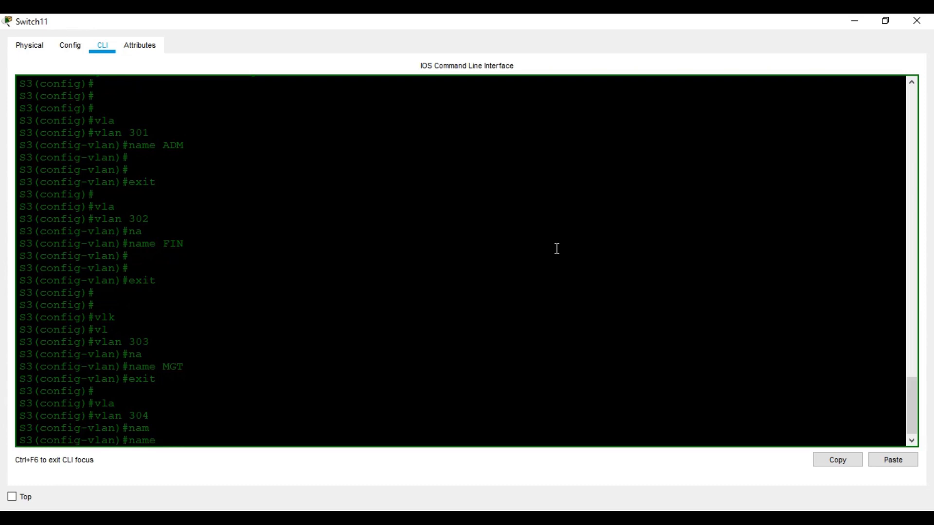
type("OPR")
key("Return")
key("Return")
key("Return")
key("Return")
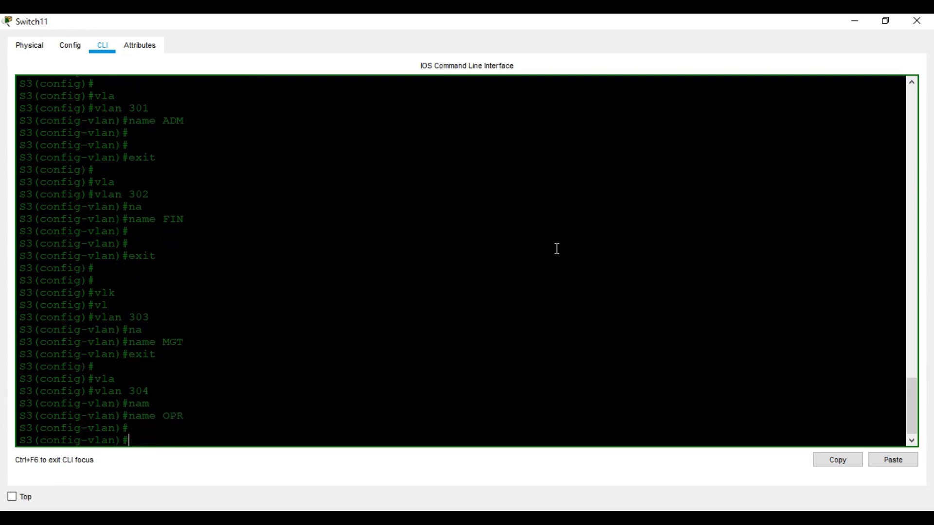
Exit to privileged mode and run show vlan to confirm VLANs 301–304 are active
key("ctrl+z")
key("Return")
key("Return")
key("Return")
type("sh vl")
key("Tab")
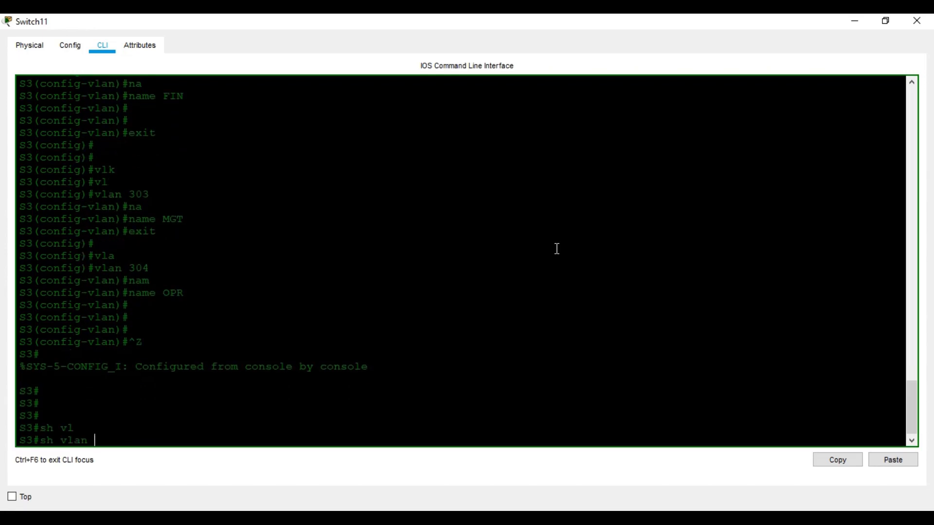
key("Return")
key("space")
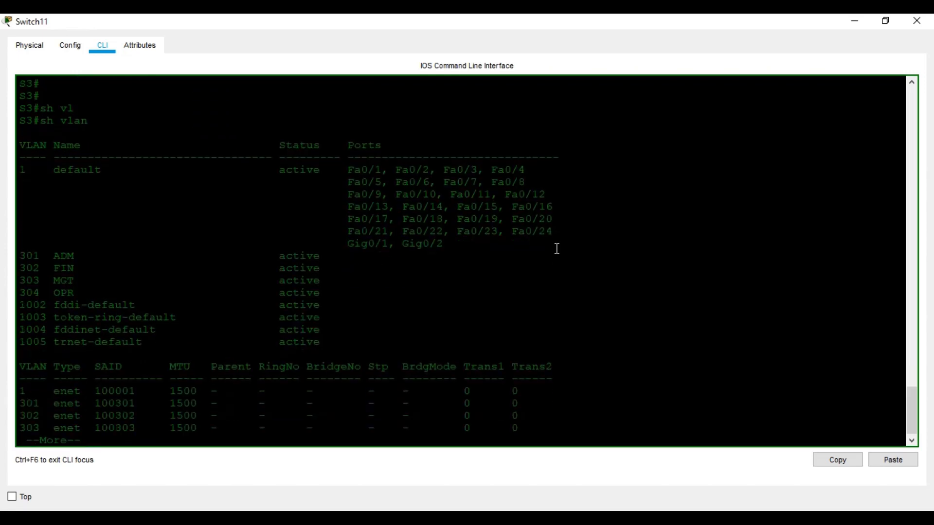
In S3's global configuration, select interface Fa0/1 and disable CDP on it
type("conf t")
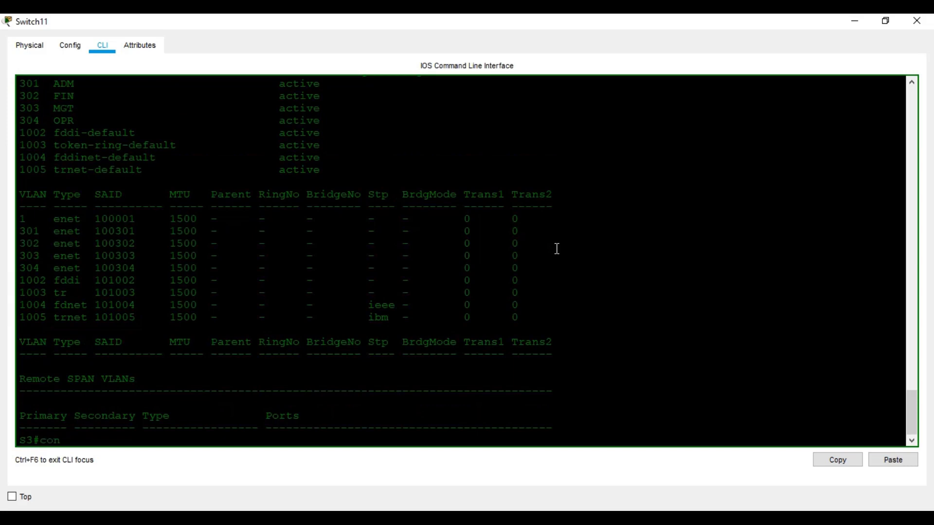
key("Return")
key("Return")
key("Return")
key("Return")
type("in")
key("Tab")
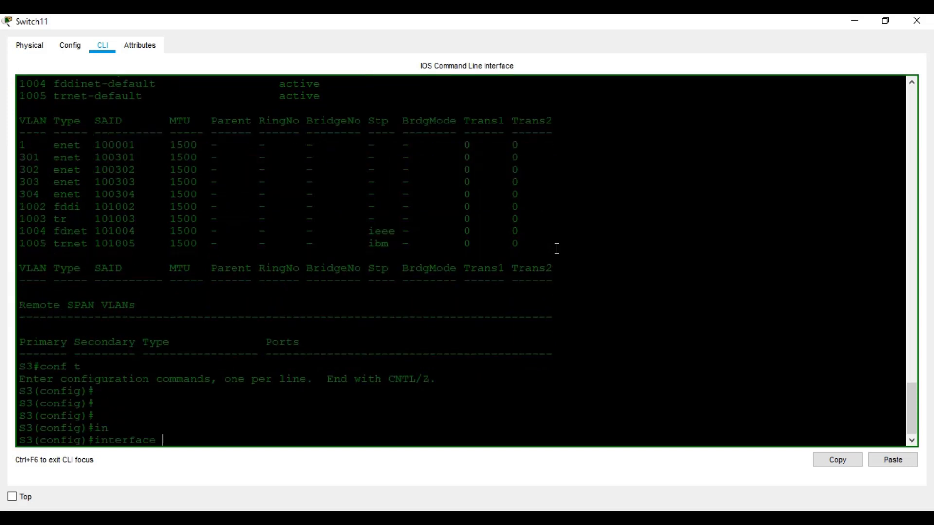
type("fa")
key("Tab")
type("0/1")
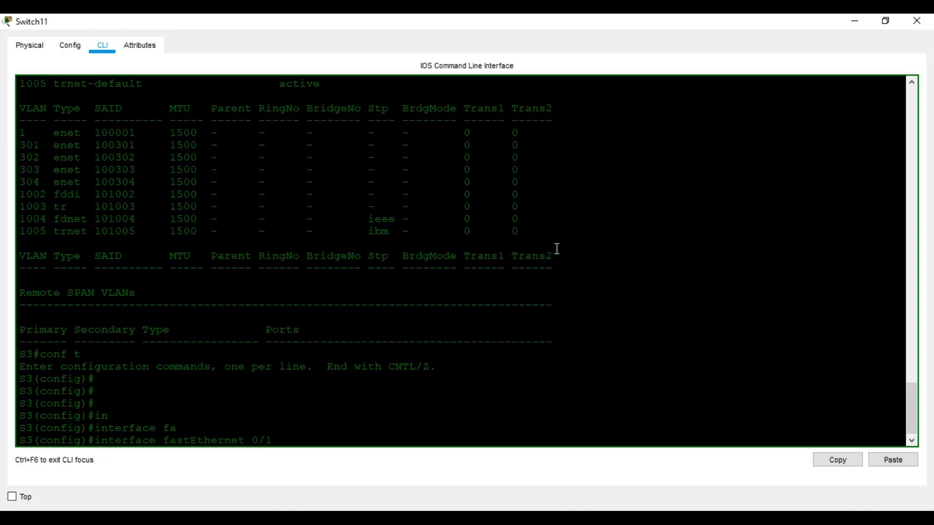
key("Return")
type("no cd")
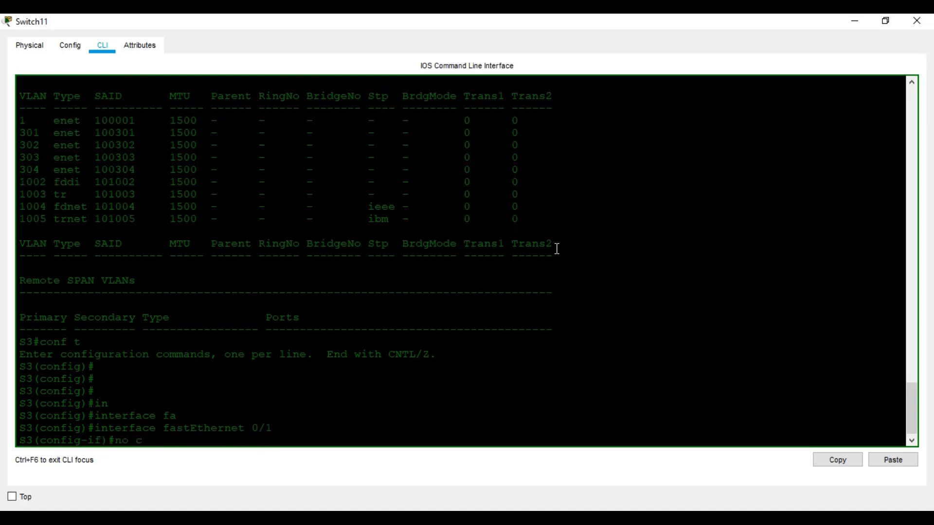
key("Tab")
type("en")
key("Tab")
key("Return")
key("Return")
key("Return")
key("Return")
key("Return")
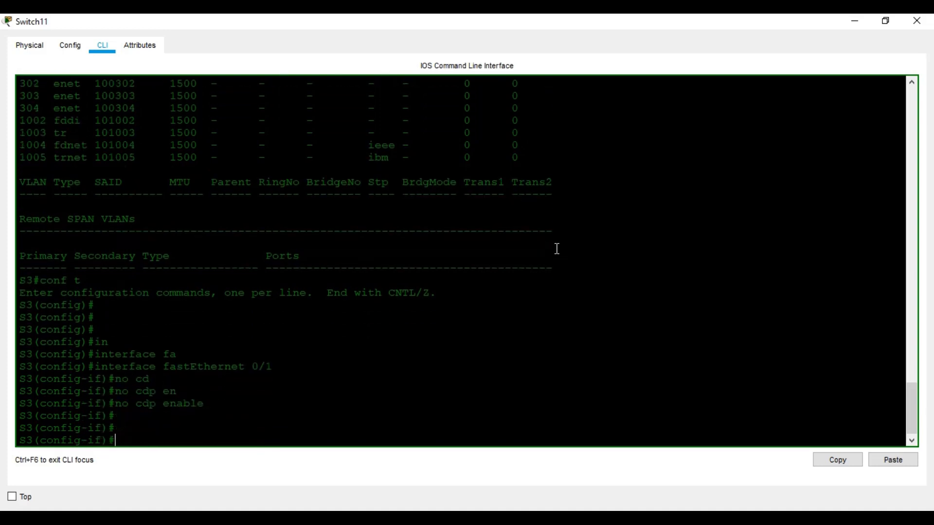
Make Fa0/1 an access port in VLAN 301, then exit the interface
type("sw")
key("Tab")
type("m")
key("Tab")
type("ac")
key("Tab")
key("Return")
key("Return")
key("Return")
key("Return")
type("a")
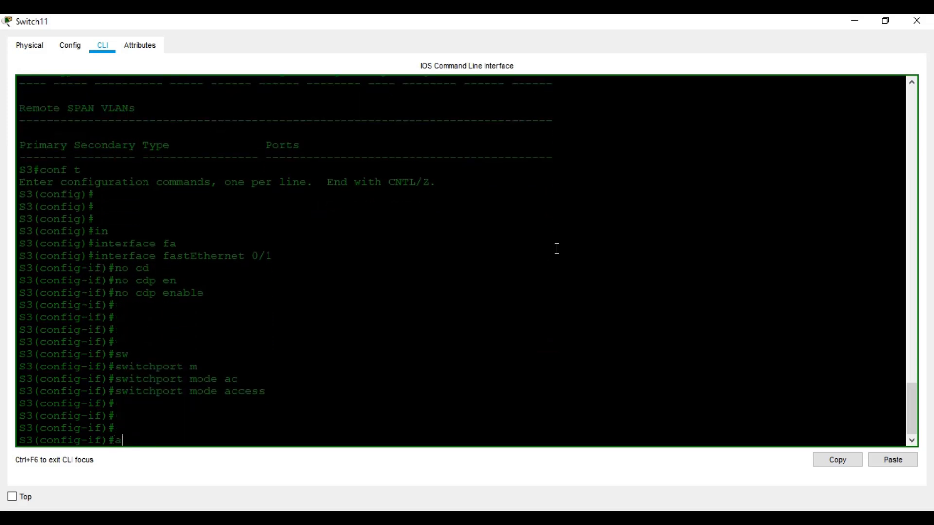
type("w")
key("Tab")
type("ac")
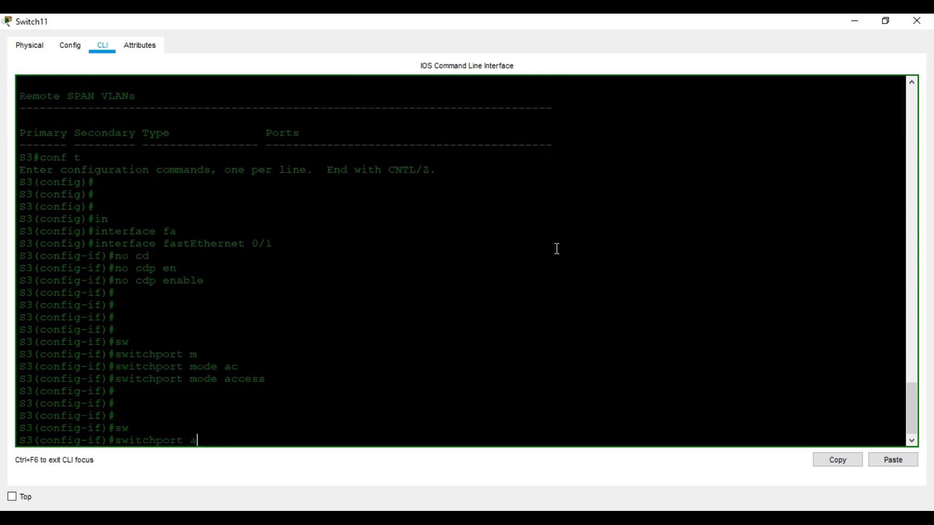
key("Tab")
type("vl")
key("Tab")
type("301")
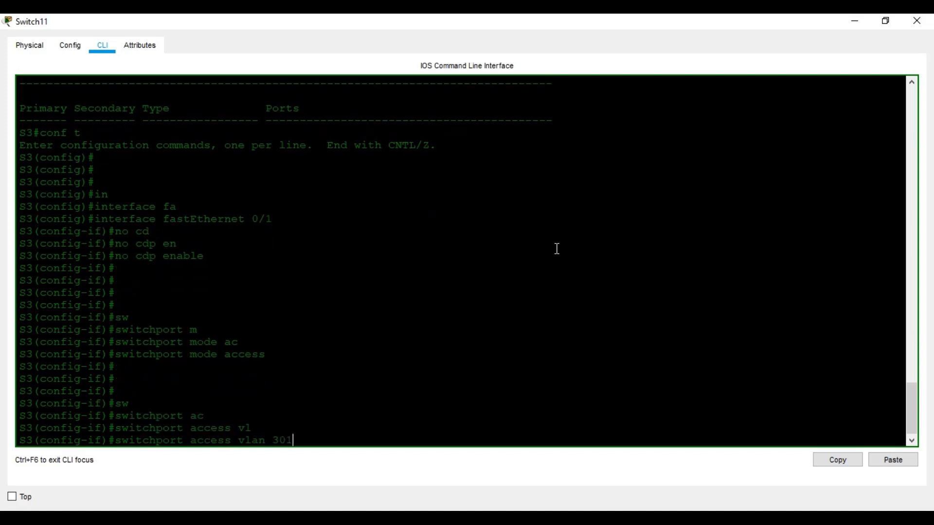
key("Return")
key("Return")
key("Return")
key("Return")
type("exit")
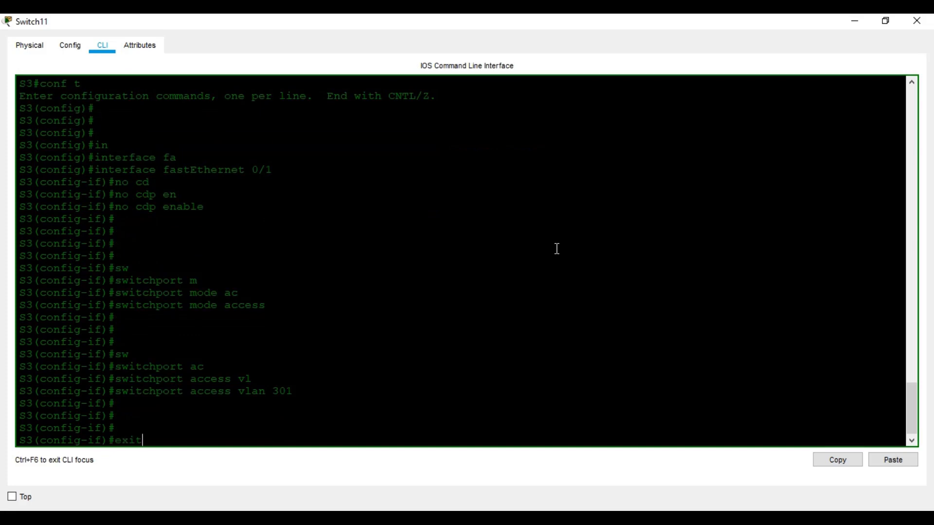
key("Return")
key("Return")
key("Return")
Select interface Fa0/2 and run no cdp enable on it
type("in")
key("Tab")
type("fa")
key("Tab")
type("0/2")
key("Return")
key("Return")
key("Return")
type("no cd")
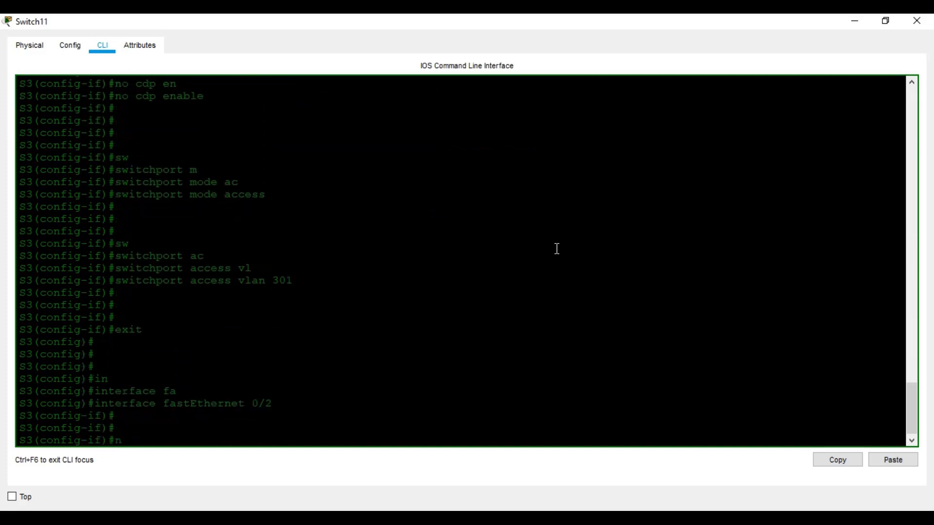
key("Tab")
type("e")
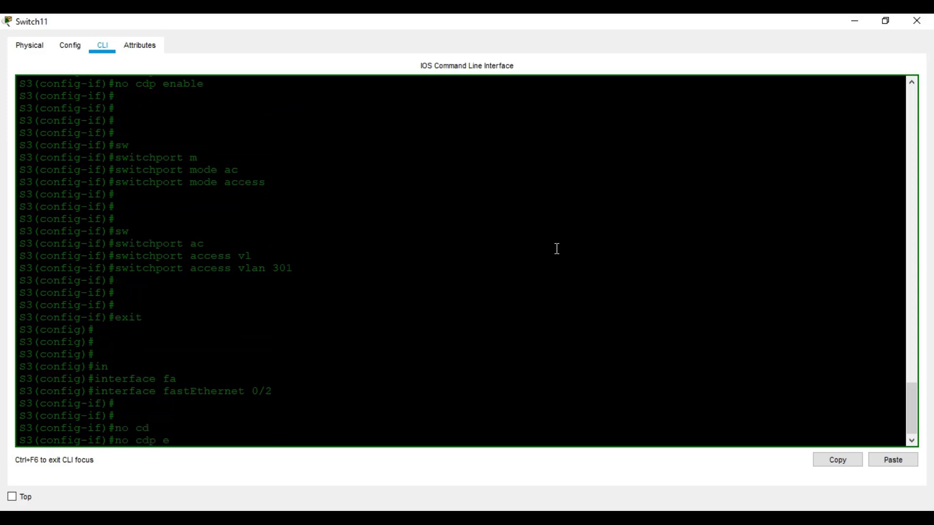
type("n")
key("Tab")
key("Return")
key("Return")
key("Return")
key("Return")
key("Return")
Set Fa0/2 to switchport mode access with access VLAN 302, then exit
type("sw")
key("Tab")
type("mo")
key("Tab")
type("ac")
key("Tab")
key("Return")
key("Return")
key("Return")
key("Return")
type("sw")
key("Tab")
type("ac")
key("Tab")
type("vl")
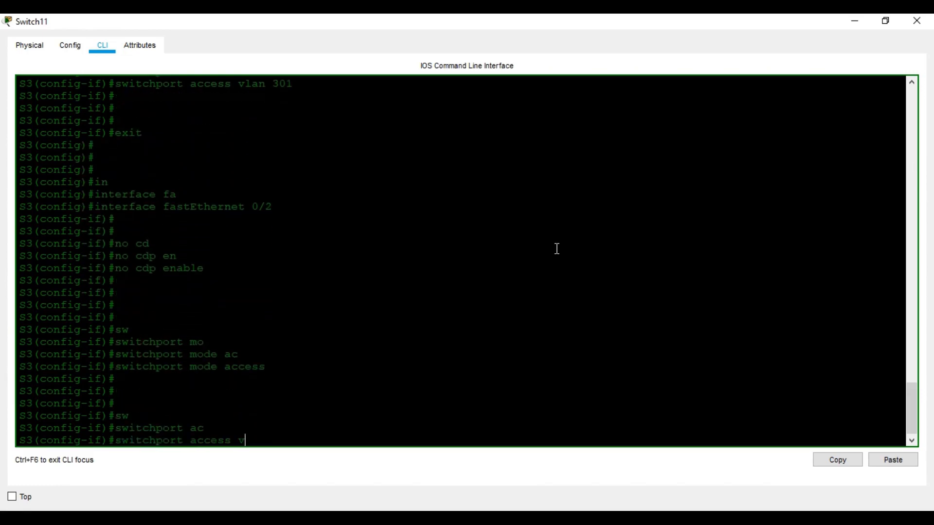
key("Tab")
type("302")
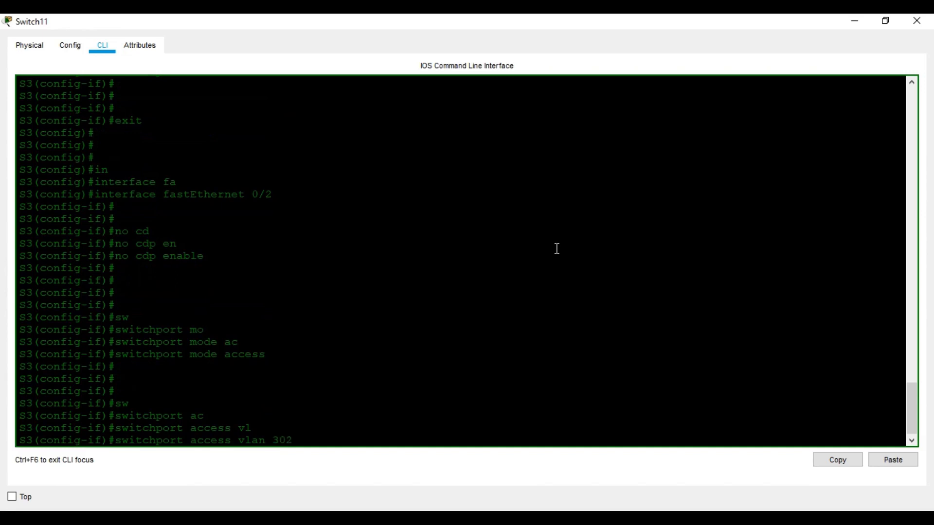
key("Return")
key("Return")
key("Return")
key("Return")
key("Return")
type("exit")
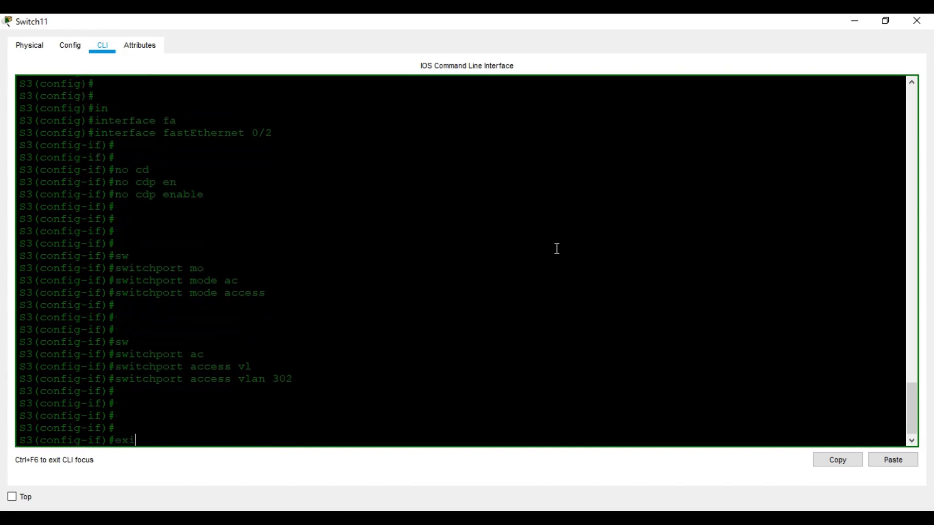
Enter the configuration for interface Fa0/3
key("Return")
key("Return")
key("Return")
type("int")
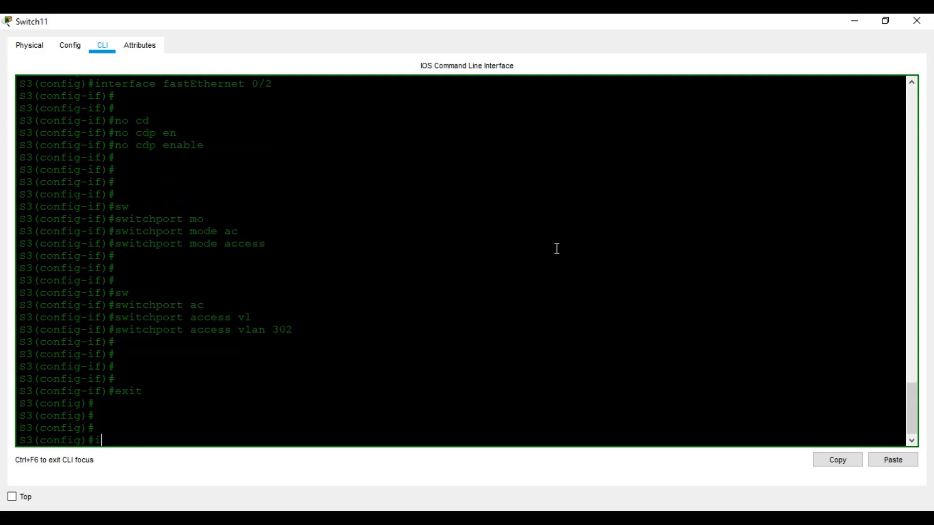
key("Tab")
type("fa")
key("Tab")
type("0/3")
On Fa0/3, disable CDP and set the port to access mode
key("Return")
key("Return")
key("Return")
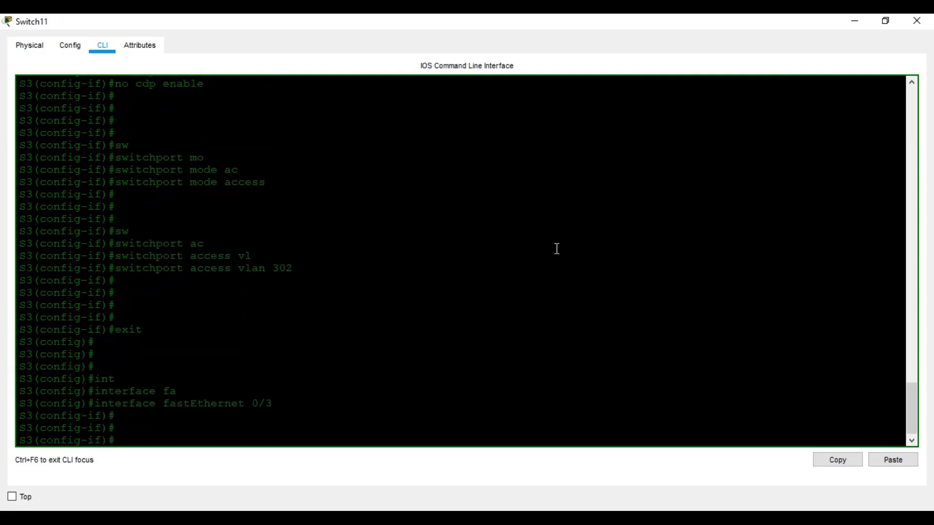
type("no cd")
key("Tab")
type("en")
key("Tab")
key("Return")
key("Return")
key("Return")
key("Return")
type("sw")
key("Tab")
type("m,")
key("Tab")
key("BackSpace")
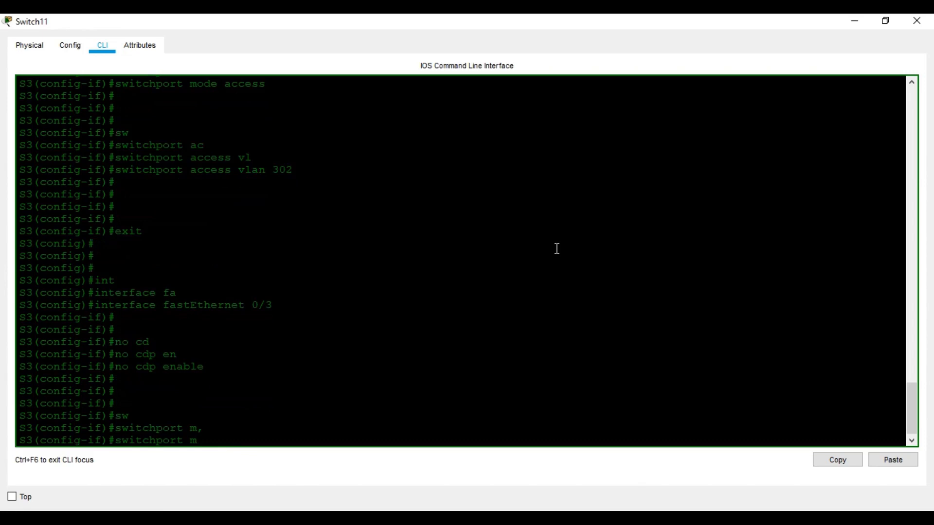
key("Tab")
type("a")
key("Tab")
key("Return")
key("Return")
key("Return")
key("Return")
Assign Fa0/3 to VLAN 303 and leave the interface configuration
type("sw")
key("Tab")
type("ac")
key("Tab")
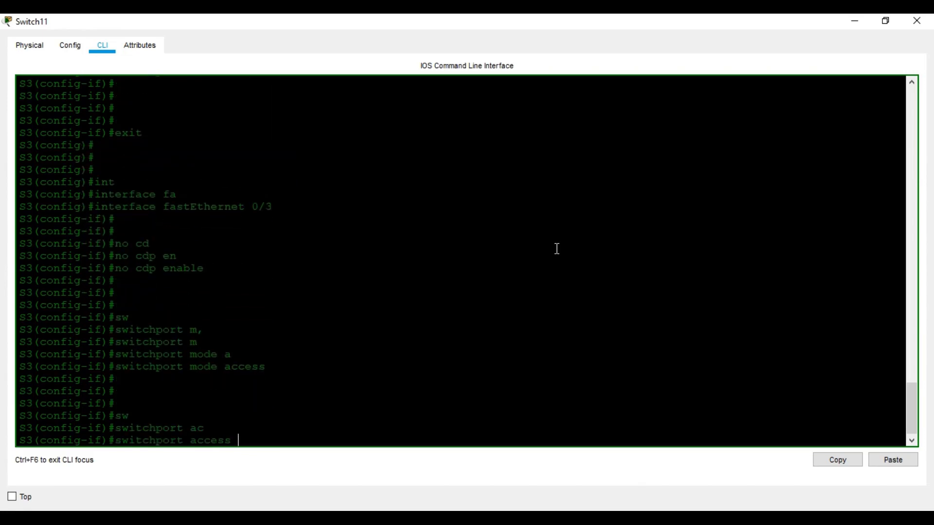
type("vl")
key("Tab")
type("303")
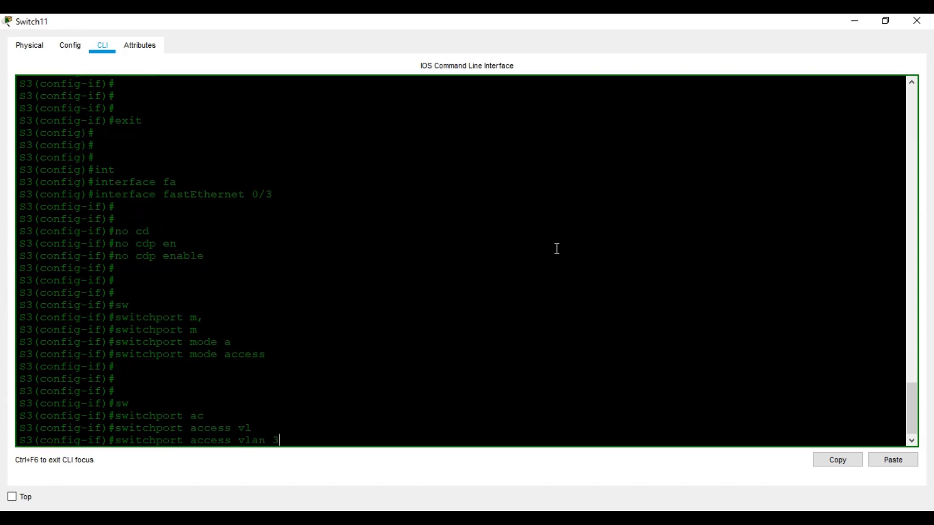
key("Return")
key("Return")
key("Return")
key("Return")
key("Return")
type("exit")
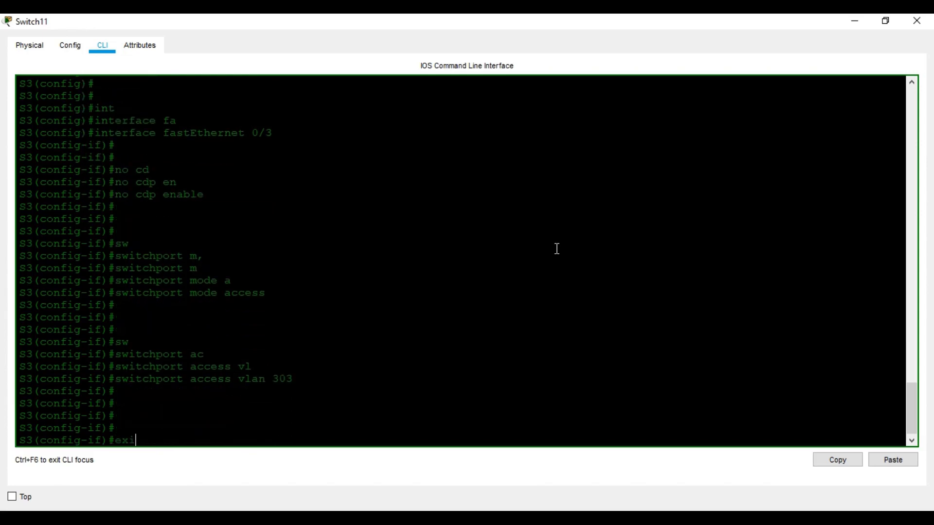
key("Return")
key("Return")
key("Return")
key("Return")
key("Return")
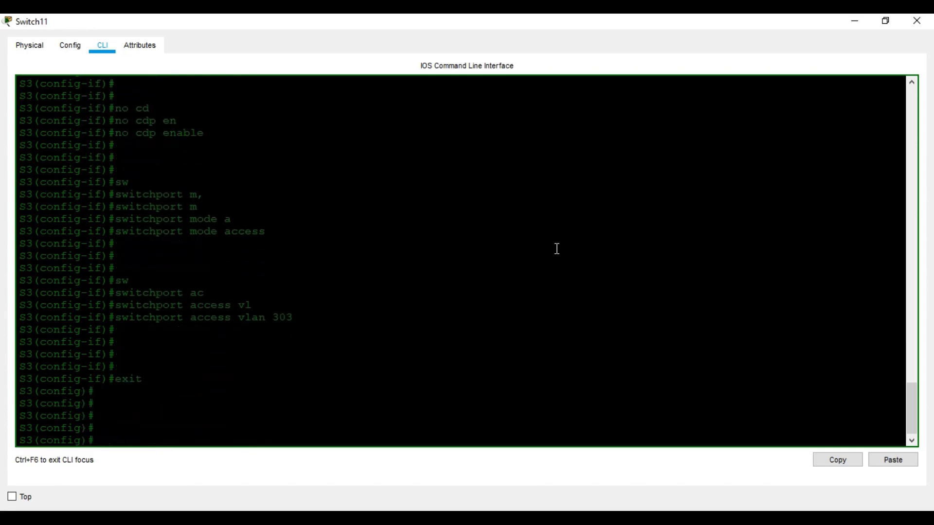
Select interface Fa0/4 and disable CDP on it
type("i")
type("n")
key("Tab")
type("fa")
key("Tab")
type("0/4")
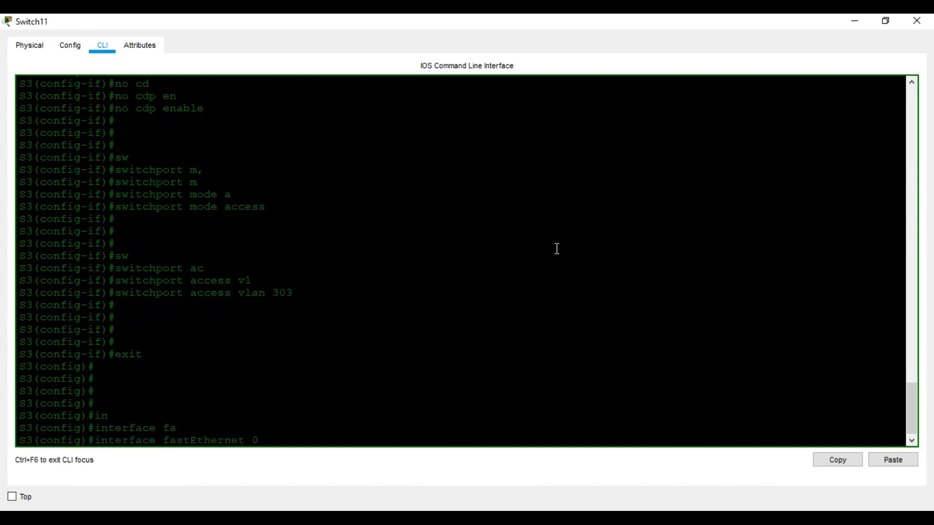
key("Return")
key("Return")
key("Return")
type("no cd")
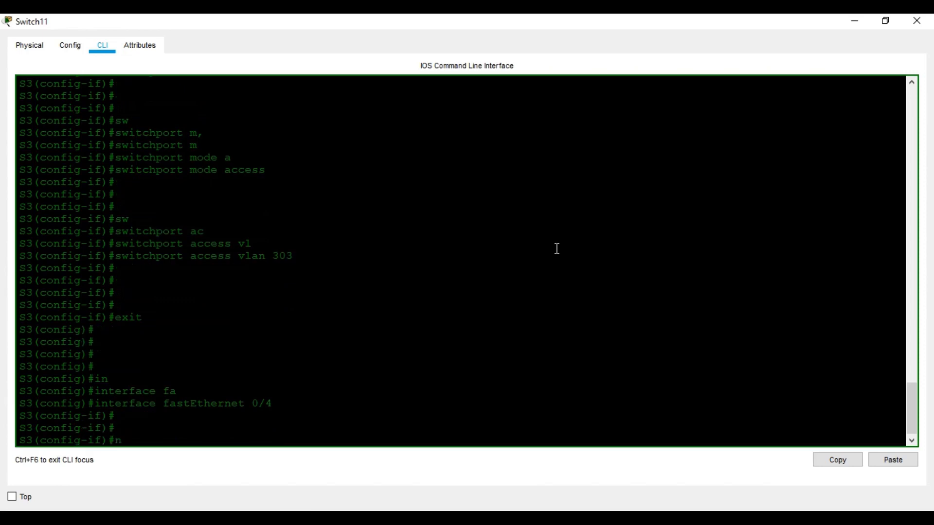
type("ena")
key("Tab")
key("Return")
key("Return")
key("Return")
key("Return")
type("sw")
key("Tab")
type("m")
key("Tab")
type("ac")
Make Fa0/4 an access port in VLAN 304 and exit the interface
key("Tab")
key("Return")
key("Return")
key("Return")
key("Return")
key("Return")
type("sw")
key("Tab")
type("ac")
key("Tab")
type("vl")
key("Tab")
type("304")
key("Return")
key("Return")
key("Return")
key("Return")
type("exi")
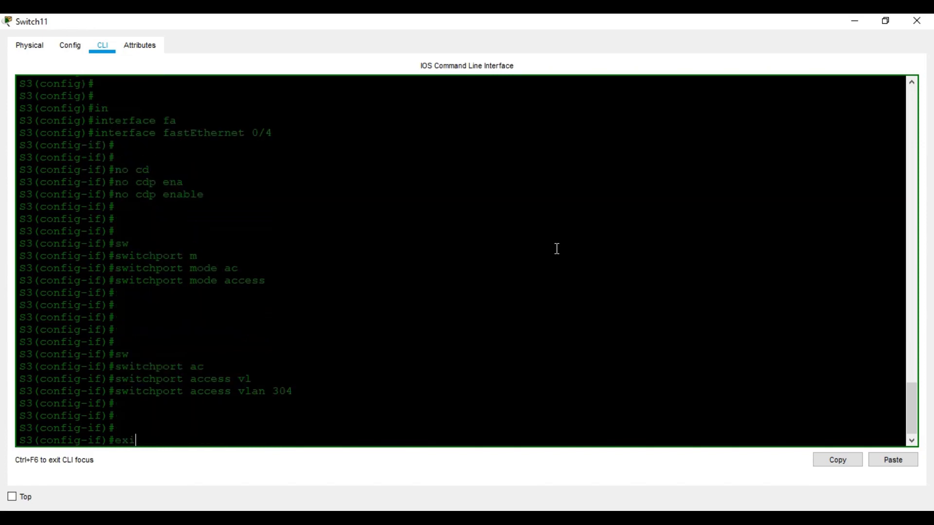
type("t")
Select interface Fa0/5 and disable CDP on it, fixing a mistyped command
key("Return")
key("Return")
key("Return")
type("in")
key("Tab")
type("fa")
key("Tab")
type("0/5")
key("Return")
key("Return")
key("Return")
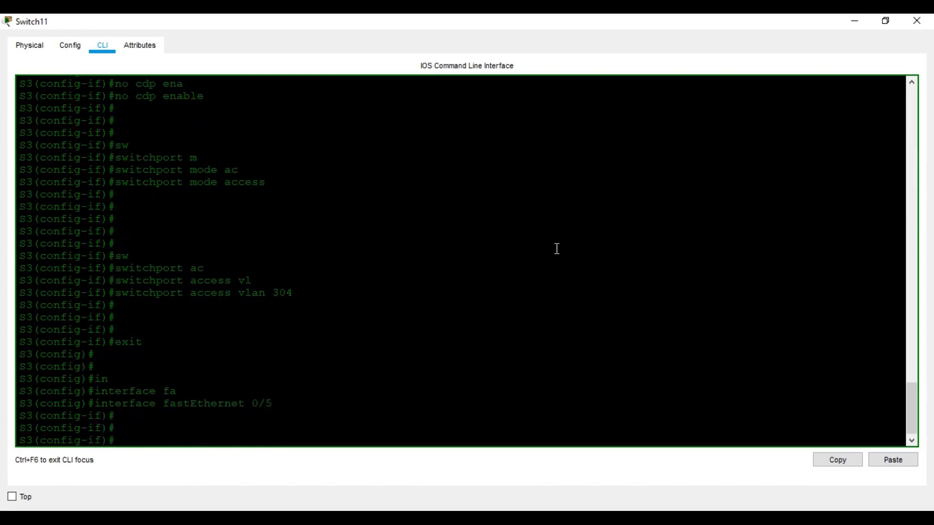
type("no cd")
key("Tab")
type("ena")
key("Tab")
type("\\\\")
key("Return")
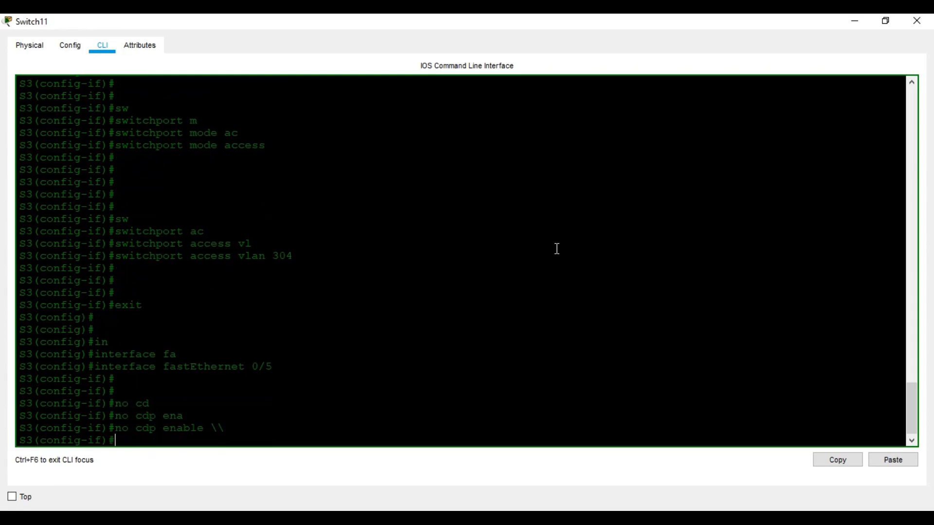
key("Up")
key("BackSpace")
key("BackSpace")
key("Return")
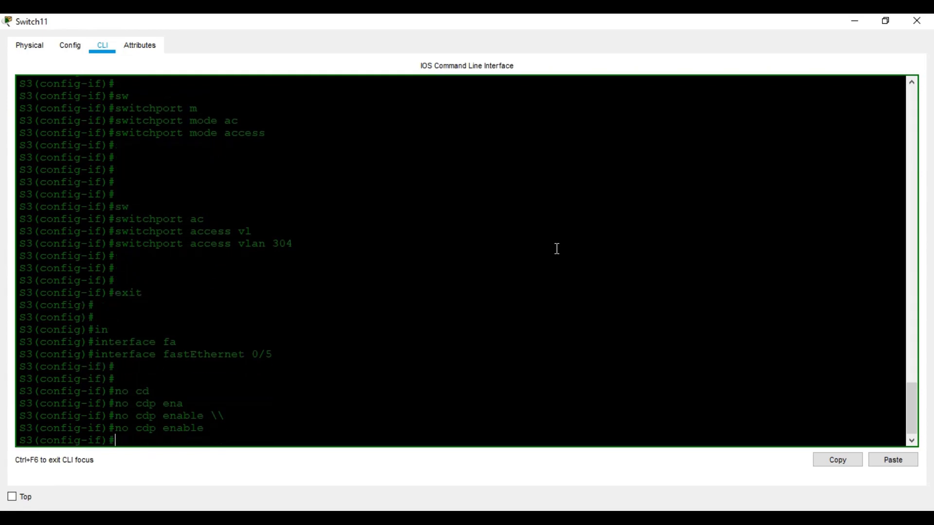
key("Return")
key("Return")
key("Return")
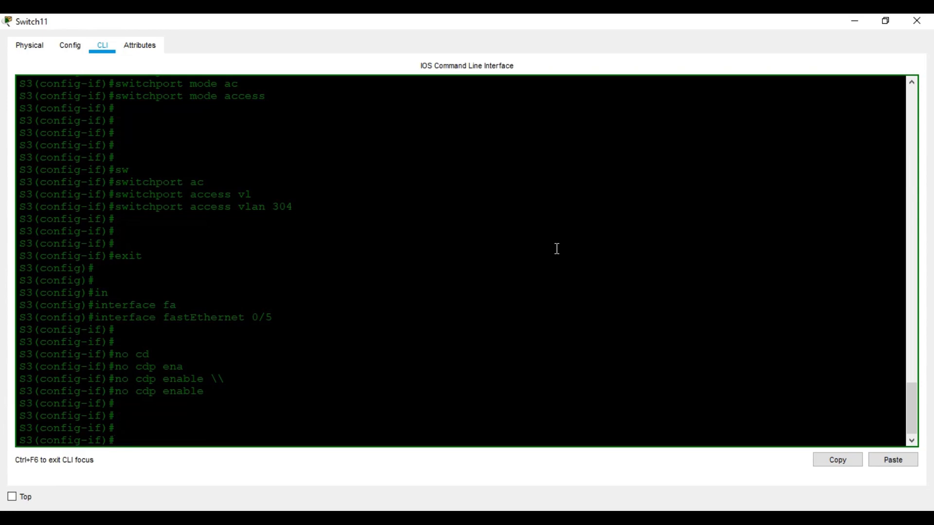
Set Fa0/5 to switchport mode trunk
type("sw")
key("Tab")
type("m")
key("Tab")
type("tr")
Exit configuration mode, review the VLAN list with show vlan, and save with wr
key("Tab")
key("Return")
key("Return")
key("Return")
key("Return")
key("Return")
key("ctrl+z")
key("Return")
key("Return")
key("Return")
key("Return")
type("sh vl")
key("Tab")
key("Return")
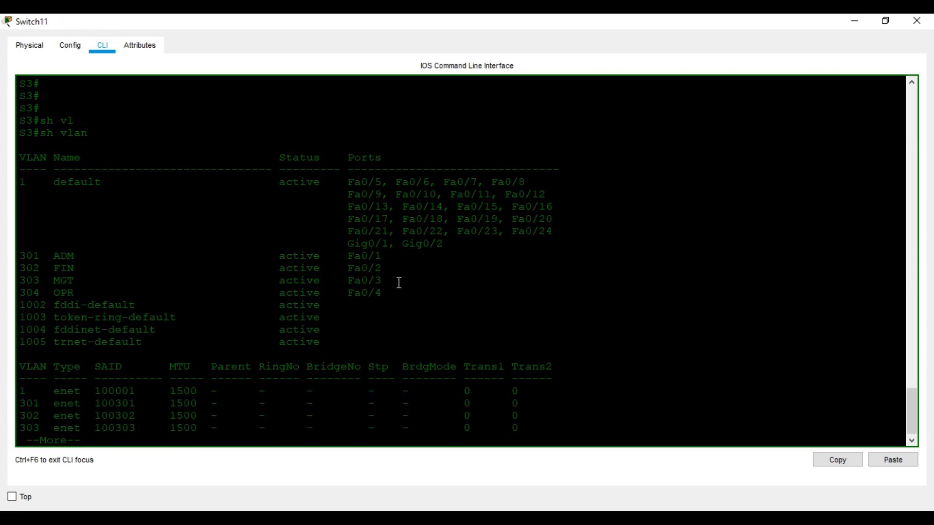
key("space")
type("wr")
key("Return")
key("Return")
key("Return")
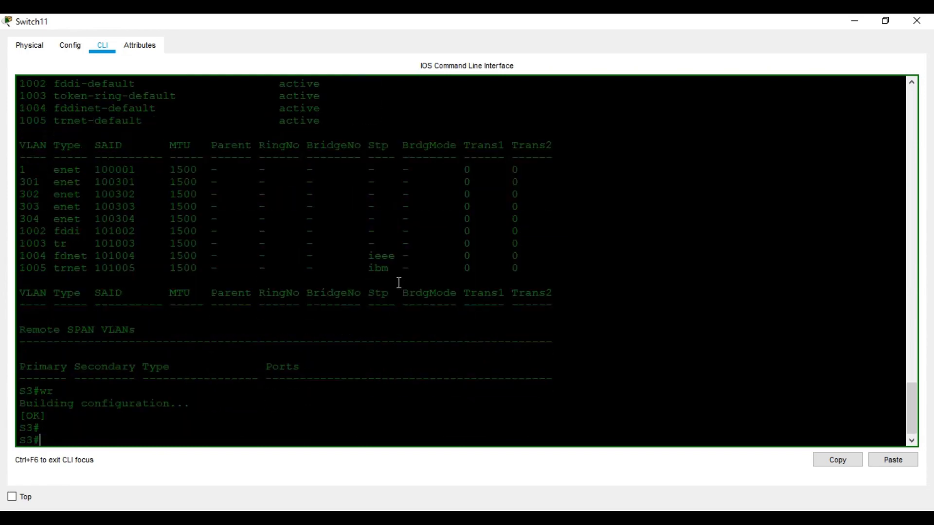
Switch to Router1's CLI, decline initial setup, and enter global configuration mode
left_click(917, 21)
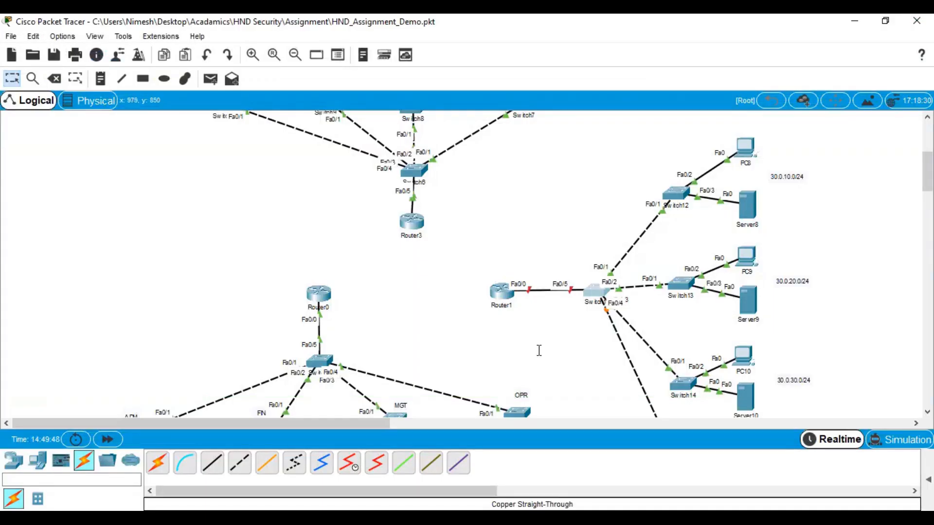
left_click(512, 294)
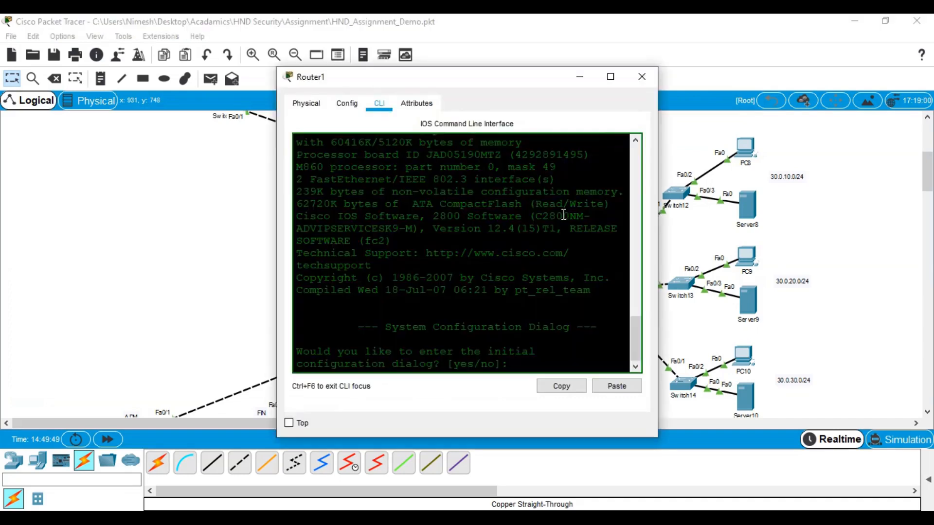
left_click(609, 83)
key("Return")
type("no")
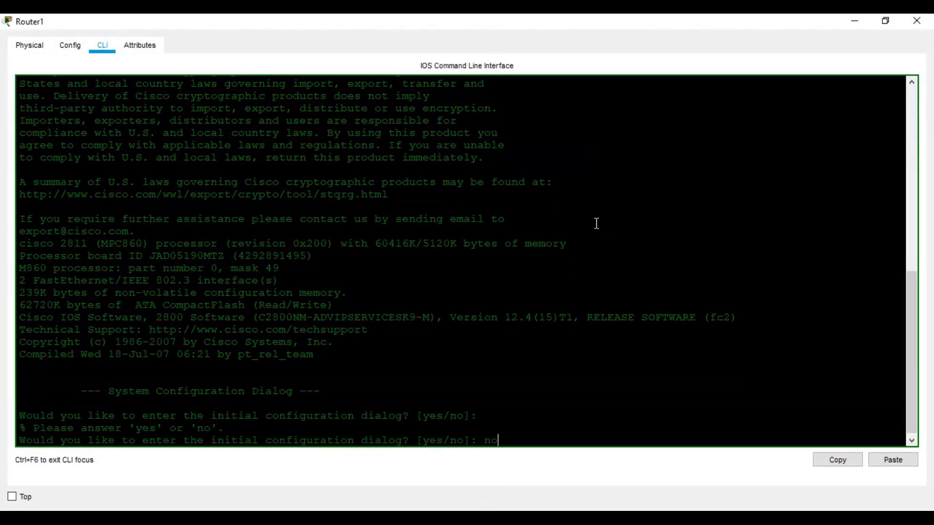
key("Return")
key("Return")
key("Return")
key("Return")
key("Return")
type("en")
key("Return")
key("Return")
type("conf t")
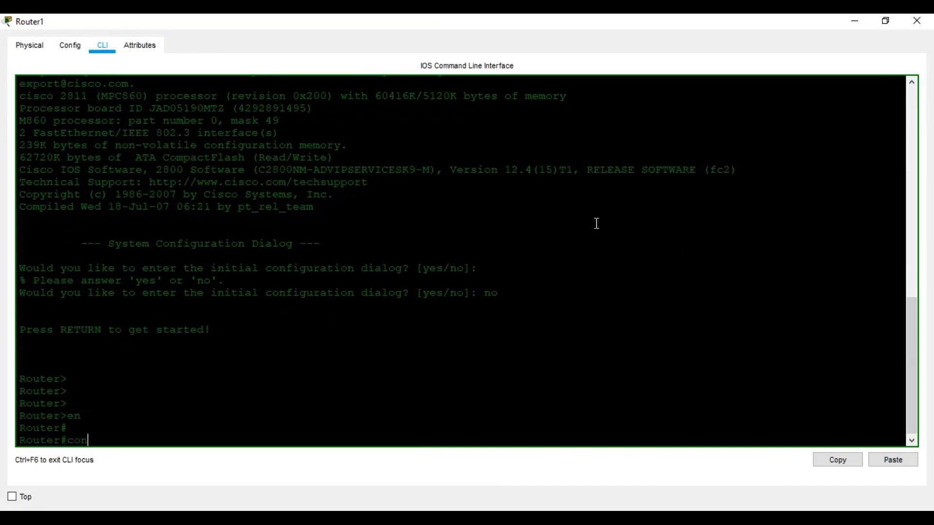
key("Return")
key("Return")
key("Return")
key("Return")
Set the router's hostname to R3
type("hos")
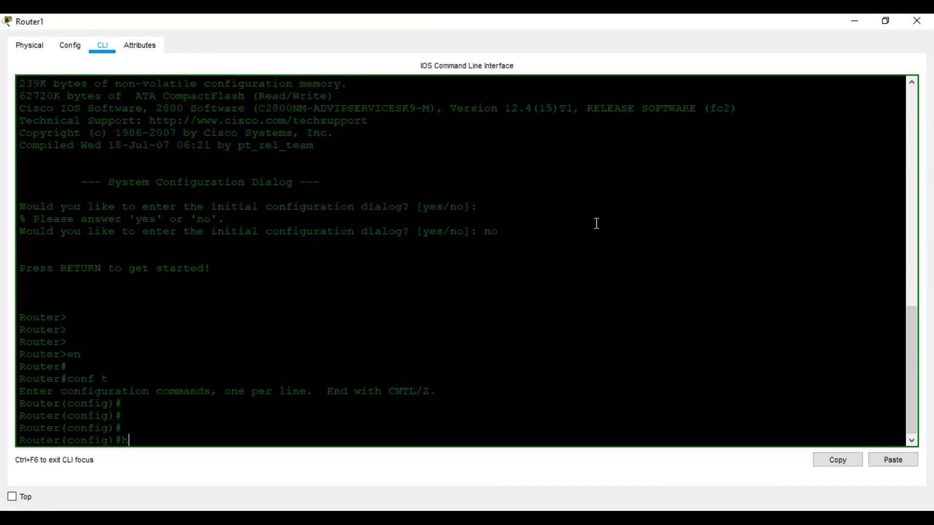
key("Tab")
type("r")
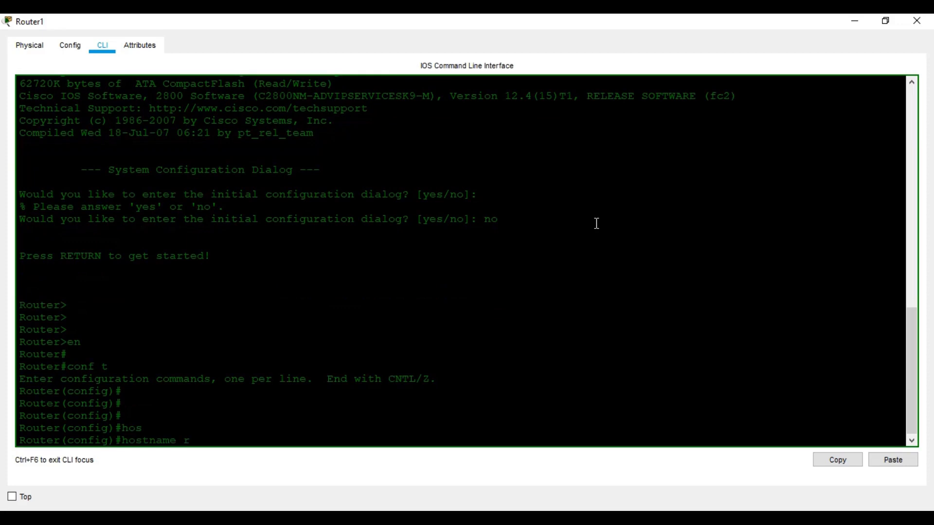
key("BackSpace")
type("R3")
key("Return")
key("Return")
key("Return")
key("Return")
key("Return")
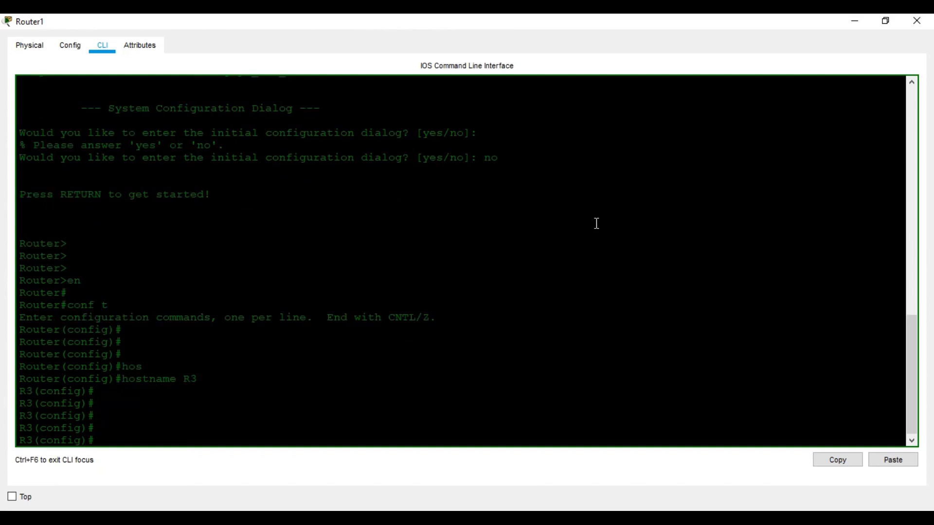
key("Return")
Enable interface FastEthernet0/0 with no shutdown, then exit the interface
type("in")
key("Tab")
type("t")
key("BackSpace")
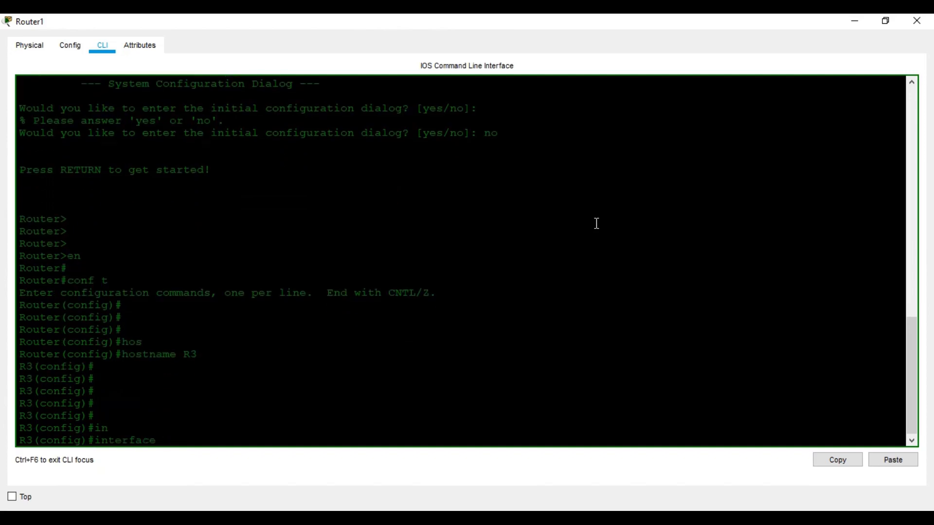
type("f")
key("Tab")
type("0/0")
key("Return")
type("no shu")
key("Tab")
key("Return")
key("Return")
key("Return")
key("Return")
key("Return")
key("Return")
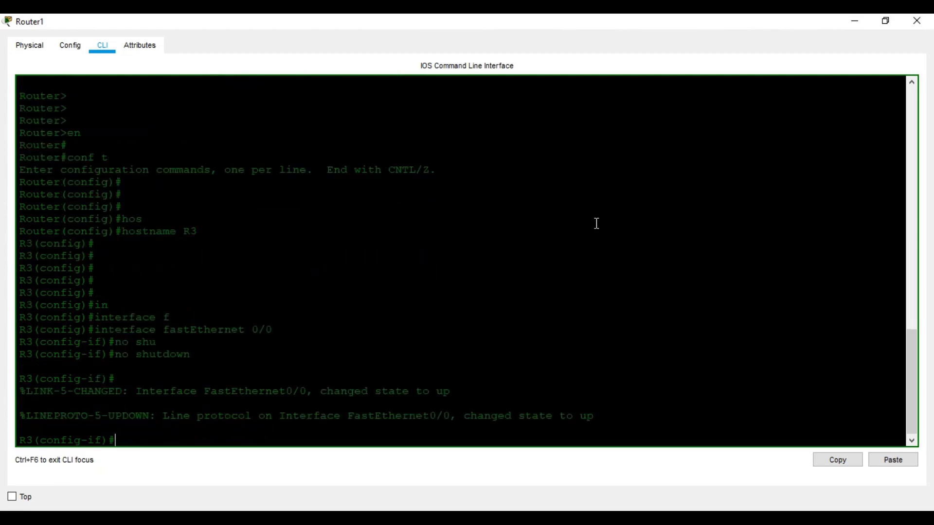
key("Return")
type("exit")
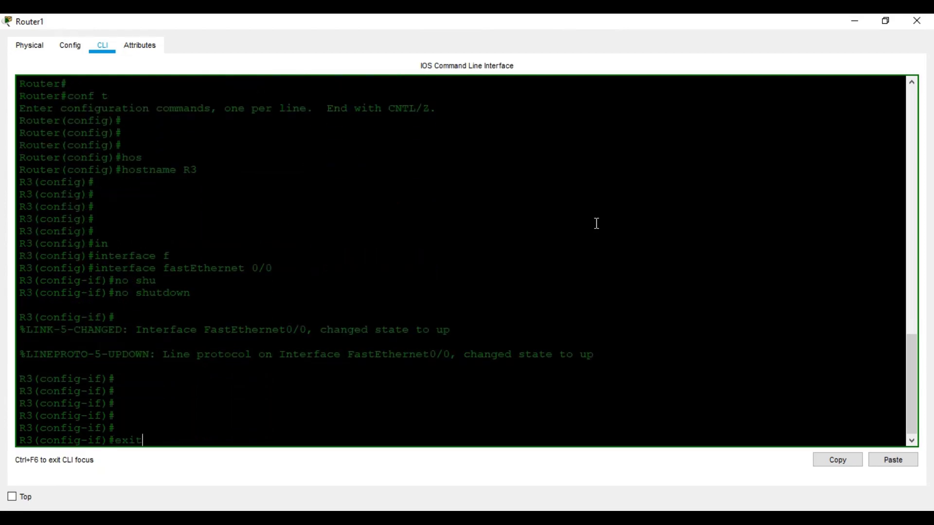
key("Return")
key("Return")
key("Return")
Begin typing an interface command for a tunnel interface
type("in")
key("Tab")
type("t")
key("Tab")
Create subinterface FastEthernet0/0.1 on R3 and set it to dot1Q encapsulation for VLAN 301
type("u")
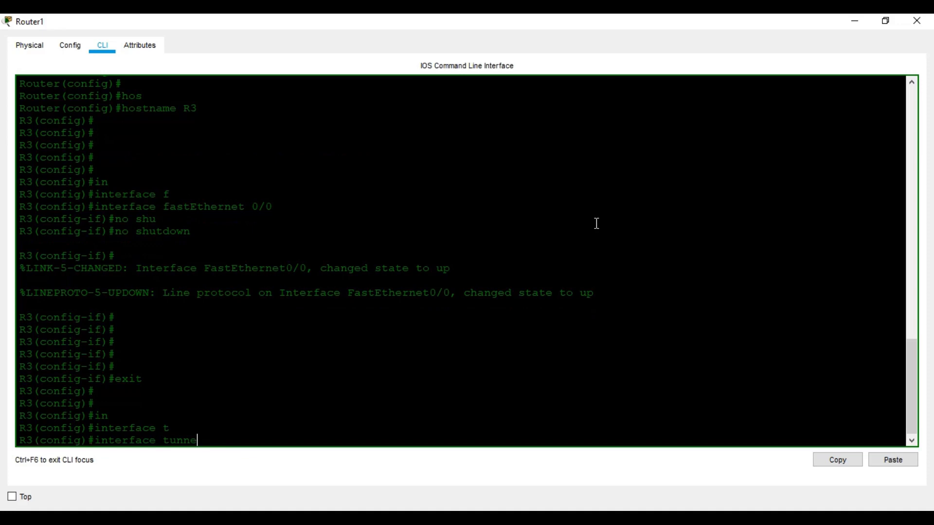
key("BackSpace")
key("BackSpace")
type("f")
key("Tab")
type("0/0.1")
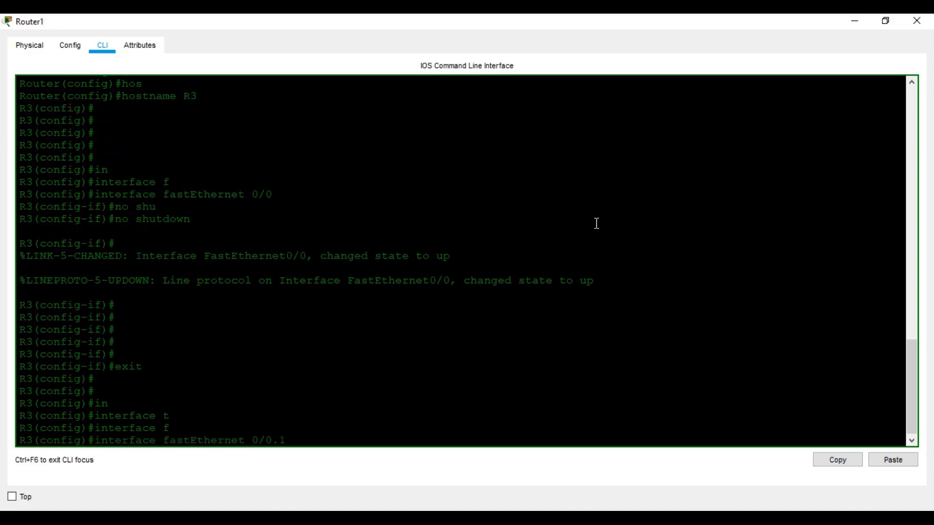
key("Return")
type("enac")
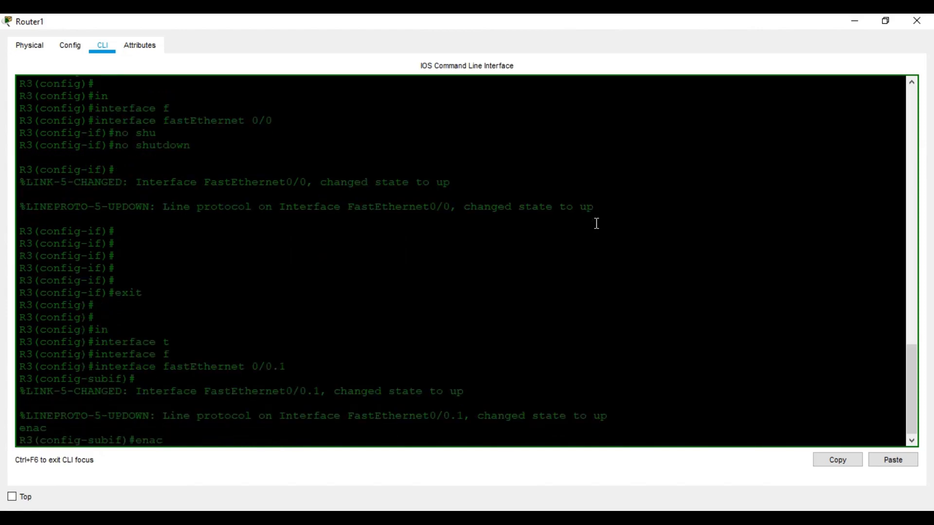
key("BackSpace")
key("BackSpace")
key("Tab")
type("do")
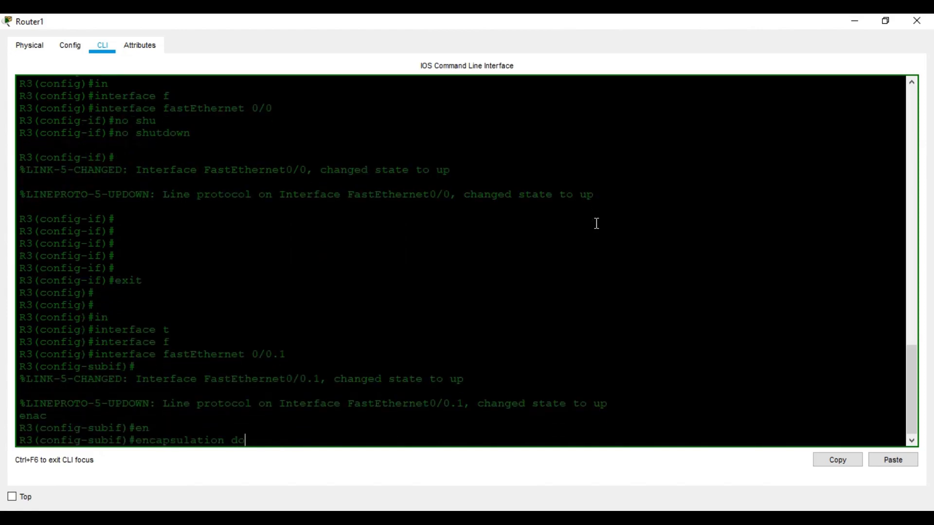
key("Tab")
type("/.")
key("BackSpace")
key("BackSpace")
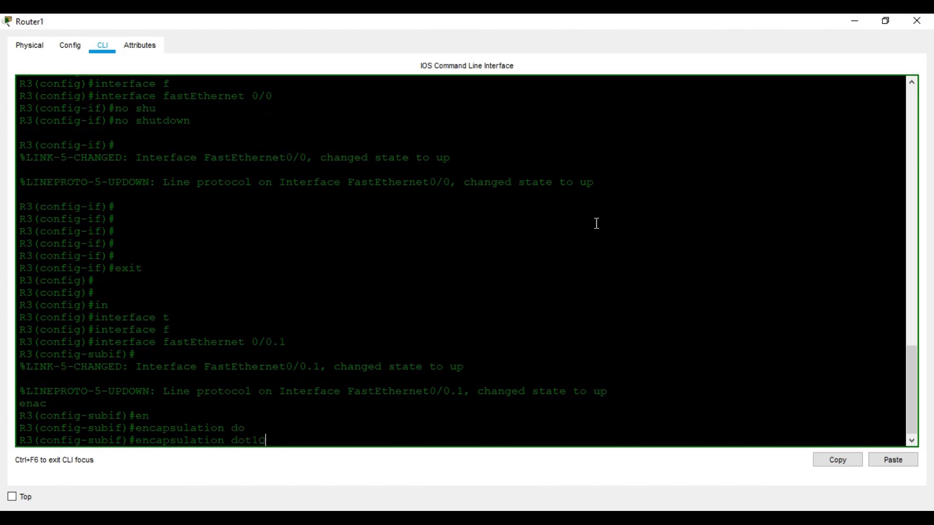
type("?")
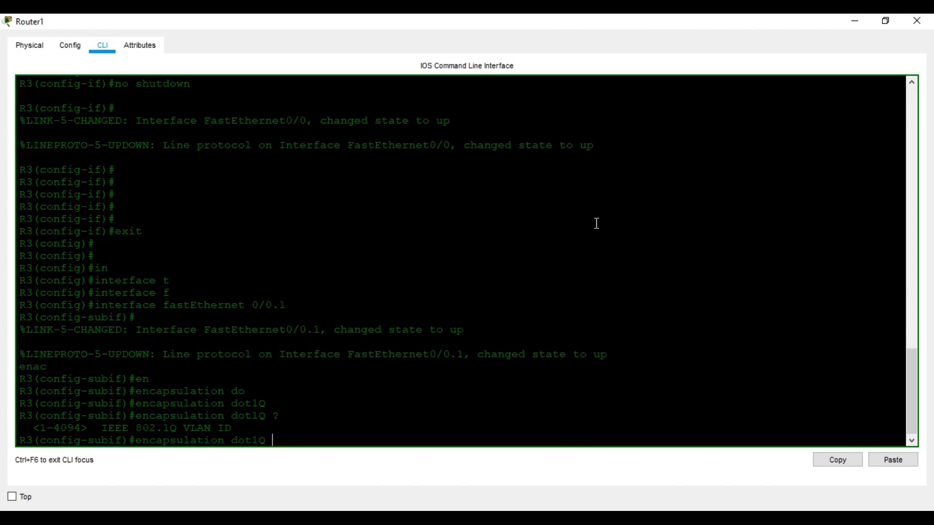
type("301 ?")
key("Return")
Address Fa0/0.1 as 30.0.10.1 255.255.255.0 and exit the subinterface
type("ip ad")
key("Tab")
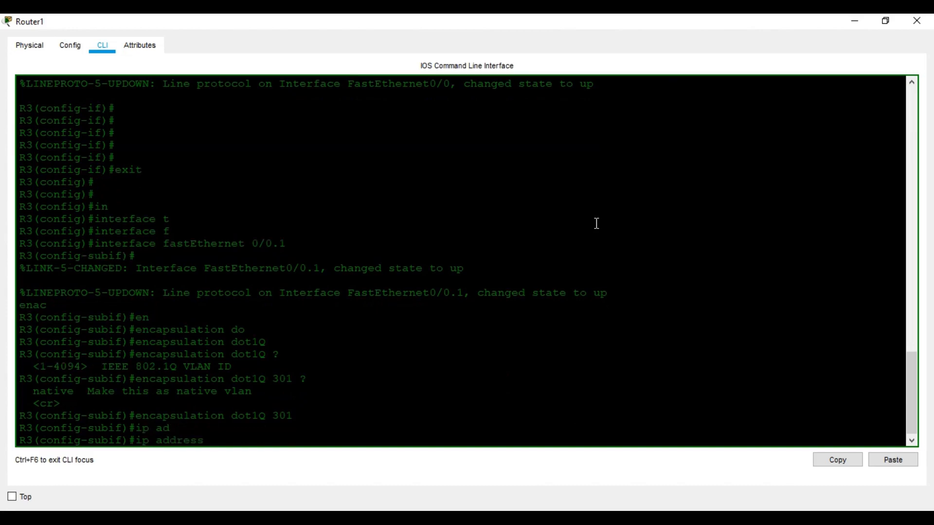
type("30.0.10.1 255.255.255.0")
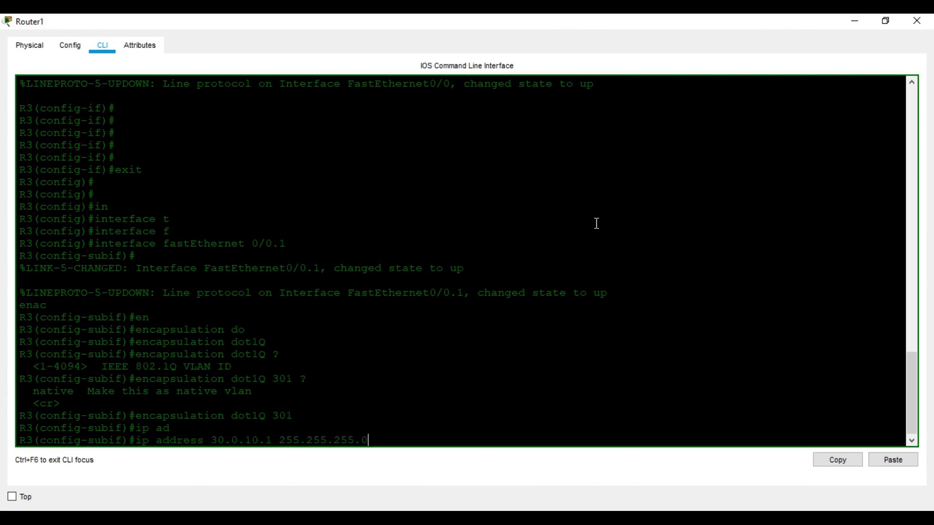
key("Return")
key("Return")
key("Return")
type("exit")
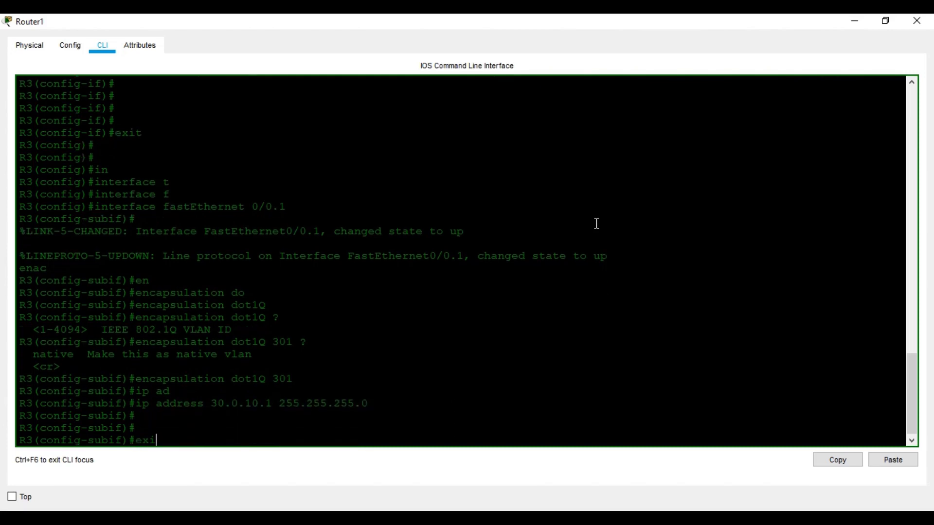
key("Return")
key("Return")
key("Return")
Create subinterface FastEthernet0/0.2 with dot1Q encapsulation for VLAN 302
type("in")
key("Tab")
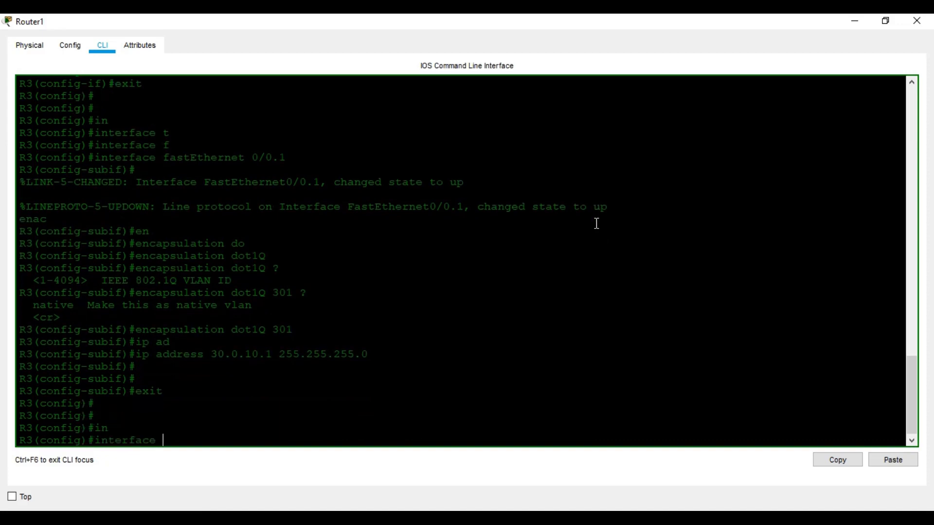
type("fa")
key("Tab")
type("0/0.2")
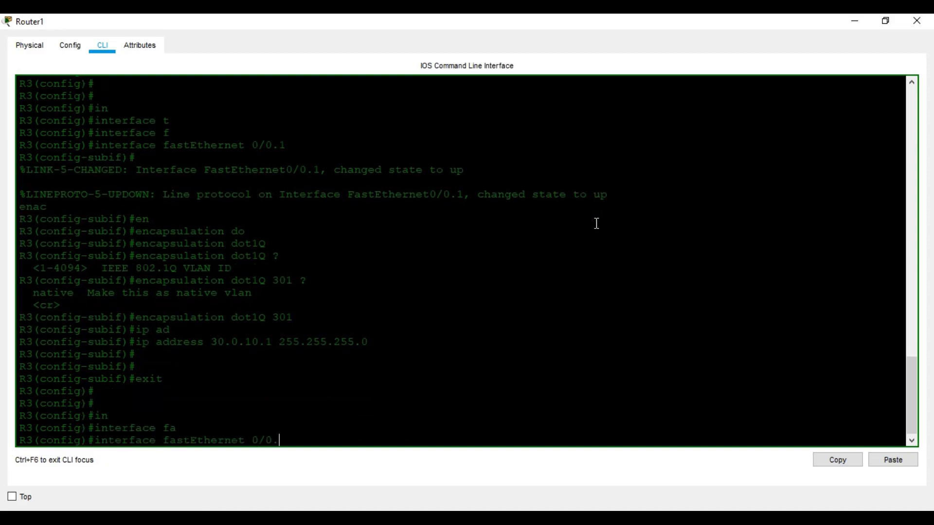
key("Return")
type("en")
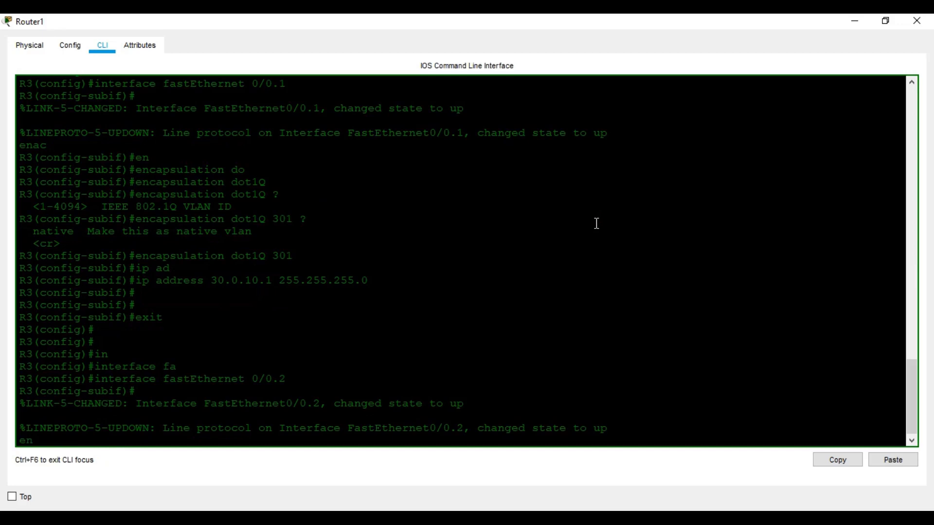
key("Tab")
type("d")
key("Tab")
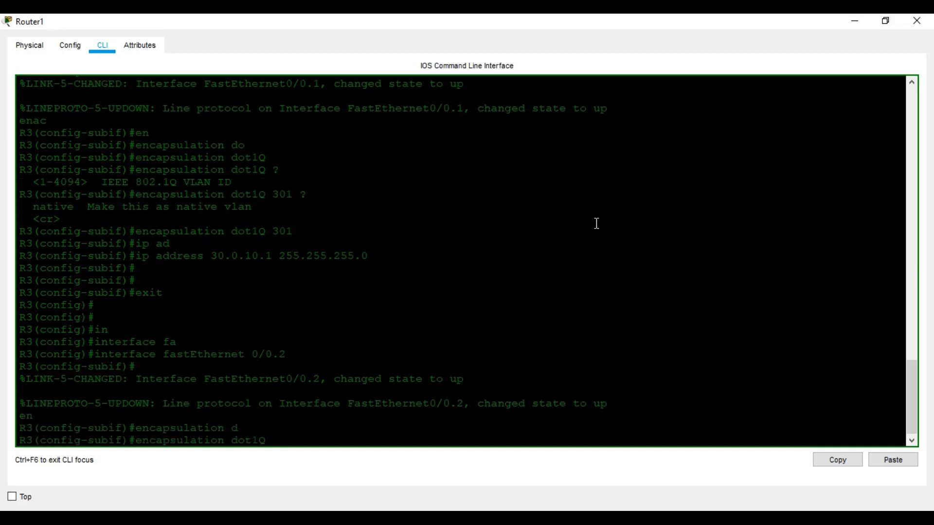
type("302")
key("Return")
key("Return")
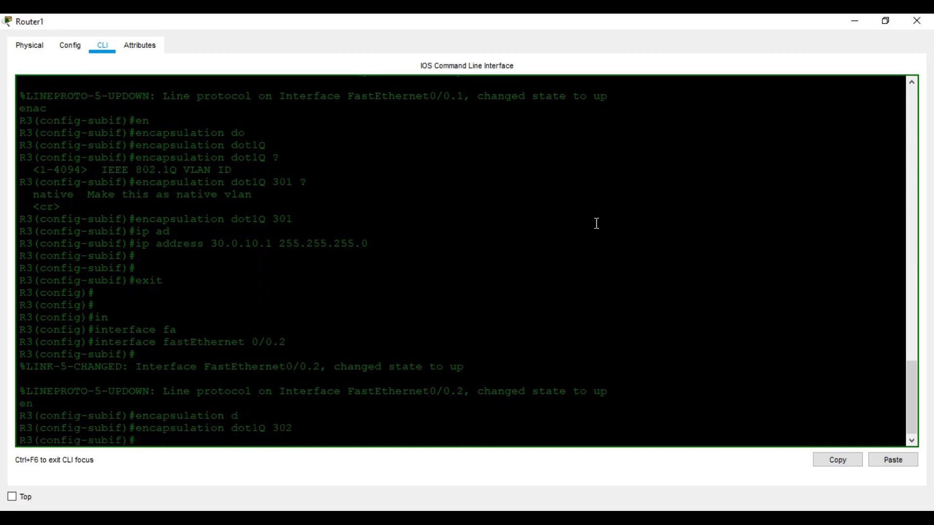
Address Fa0/0.2 as 30.0.20.1 255.255.255.0 and exit the subinterface
type("ip ad")
key("Tab")
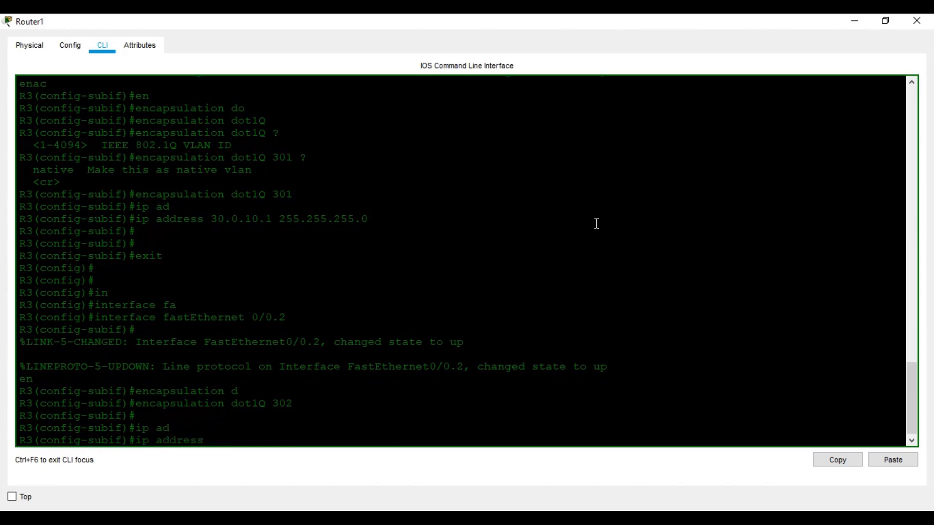
type("30.0.20.1 255.255.255.0")
key("Return")
key("Return")
type("exit")
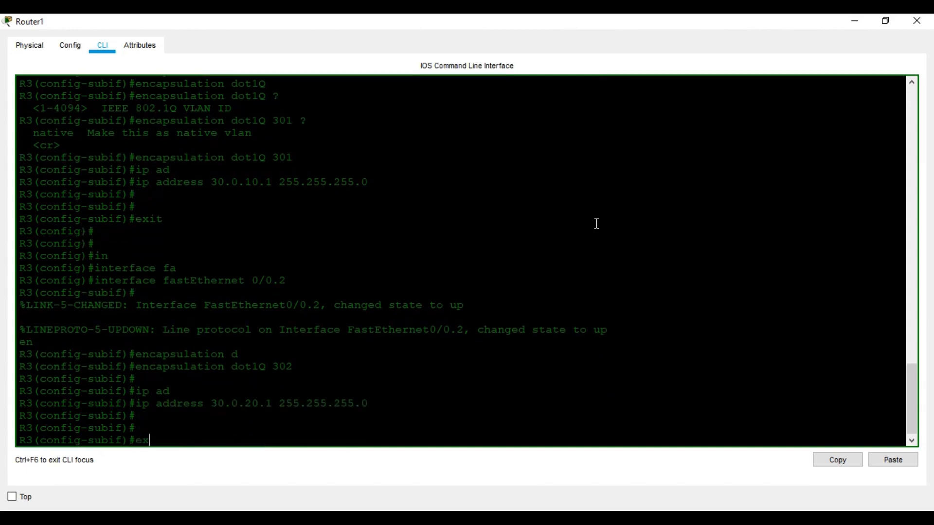
key("Return")
key("Return")
Begin the interface command for the next FastEthernet subinterface
type("in")
key("Tab")
type("fa")
key("Tab")
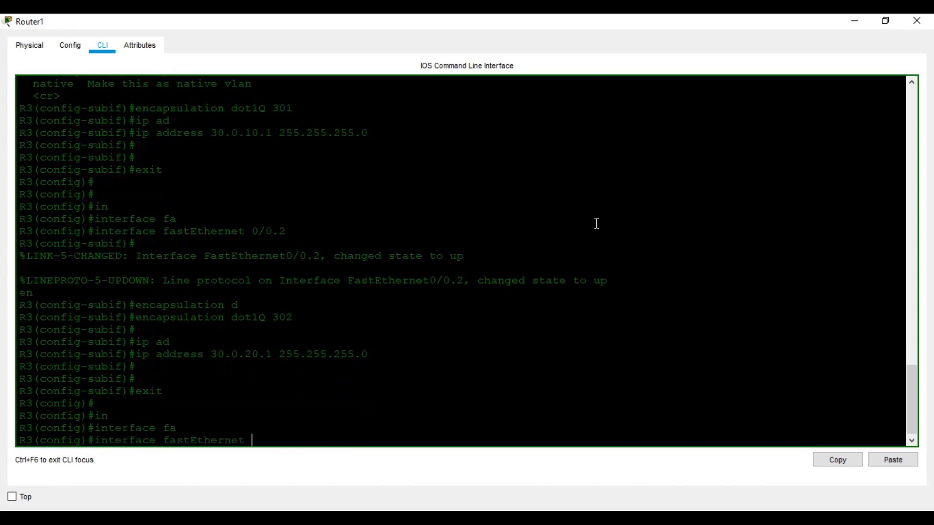
Create subinterface Fa0/0.3 with dot1Q encapsulation for VLAN 303
type("0/0.3")
key("Return")
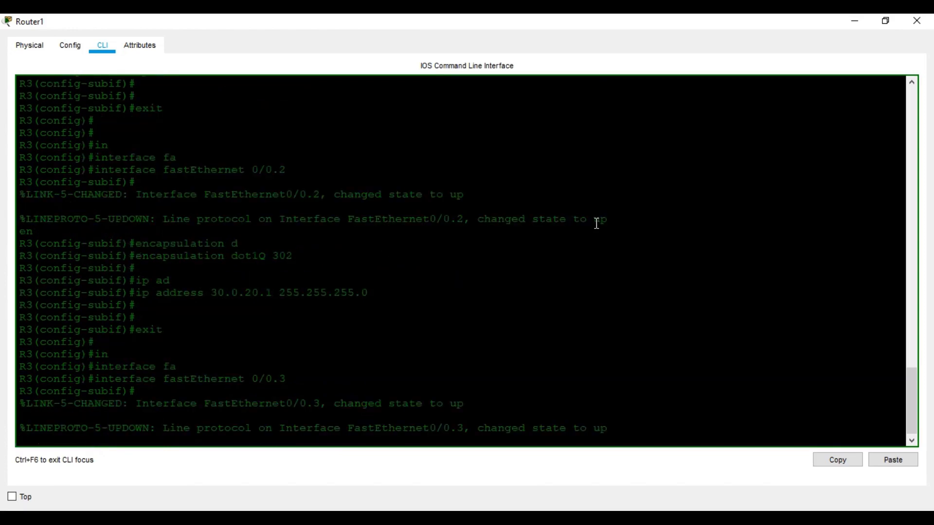
type("ena")
key("BackSpace")
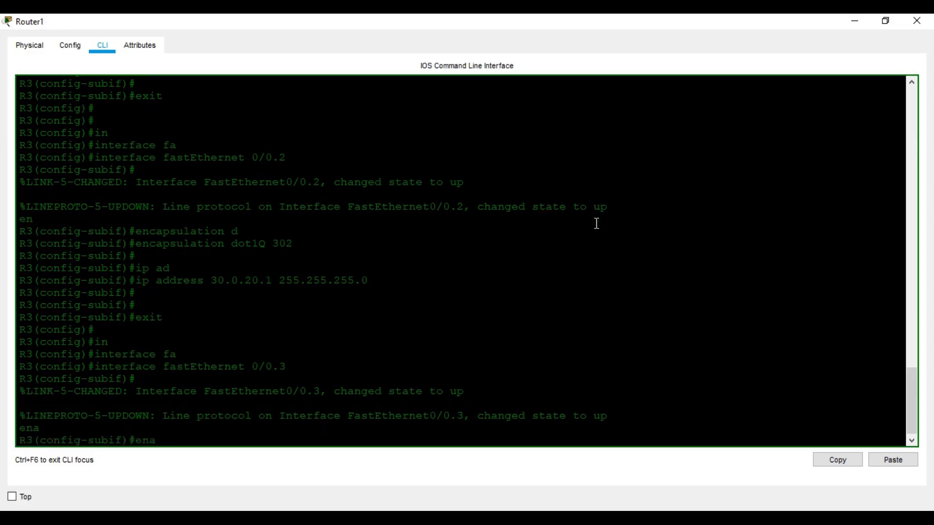
key("Tab")
type("do")
key("Tab")
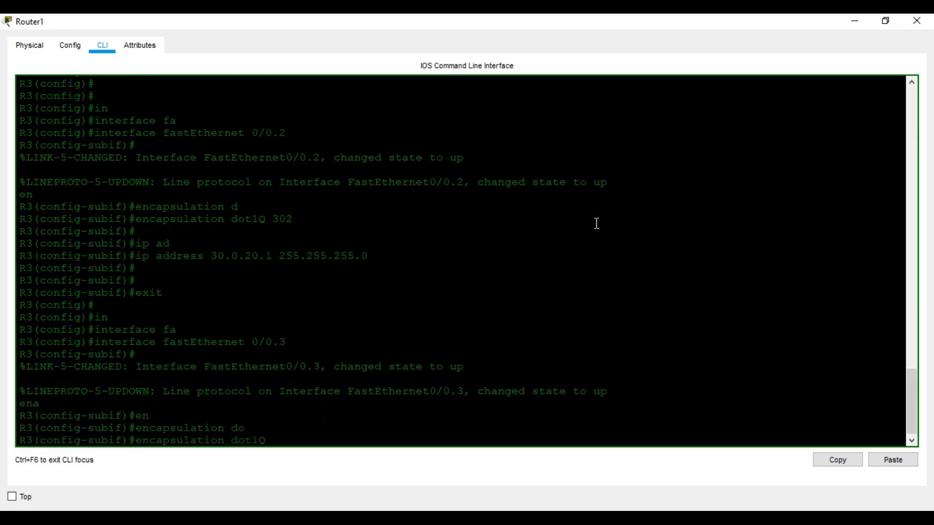
type("303")
key("Return")
Address Fa0/0.3 as 30.0.30.1 255.255.255.0 and exit the subinterface
type("ip ad")
key("Tab")
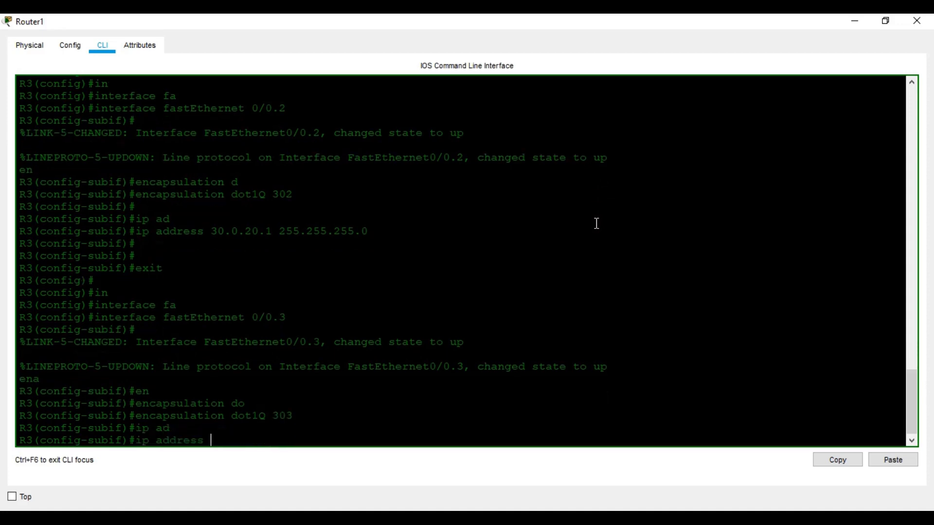
type("30.0.30.1 255.2355.")
key("BackSpace")
key("BackSpace")
key("BackSpace")
type("565.")
key("BackSpace")
key("BackSpace")
key("BackSpace")
type("5.255.0")
key("Return")
type("exit")
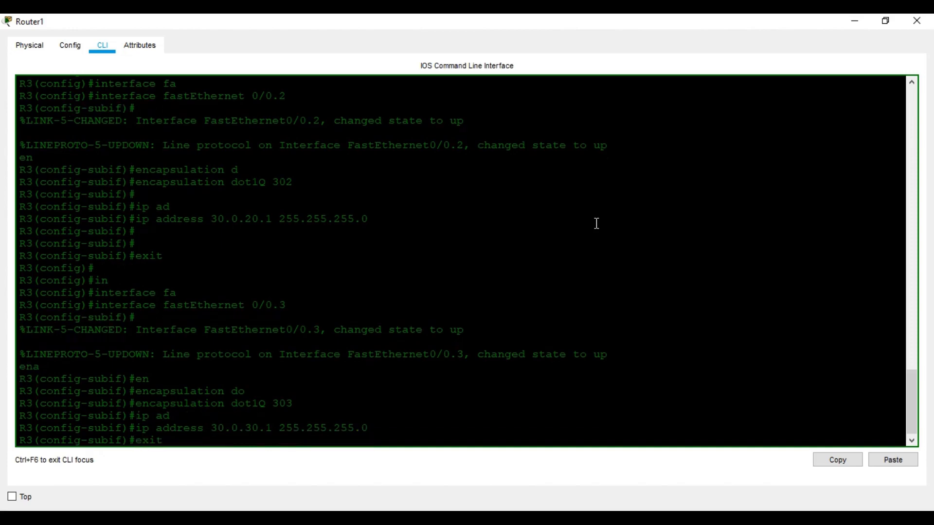
key("Return")
key("Return")
Create subinterface Fa0/0.4 with dot1Q encapsulation for VLAN 304
type("interface fa")
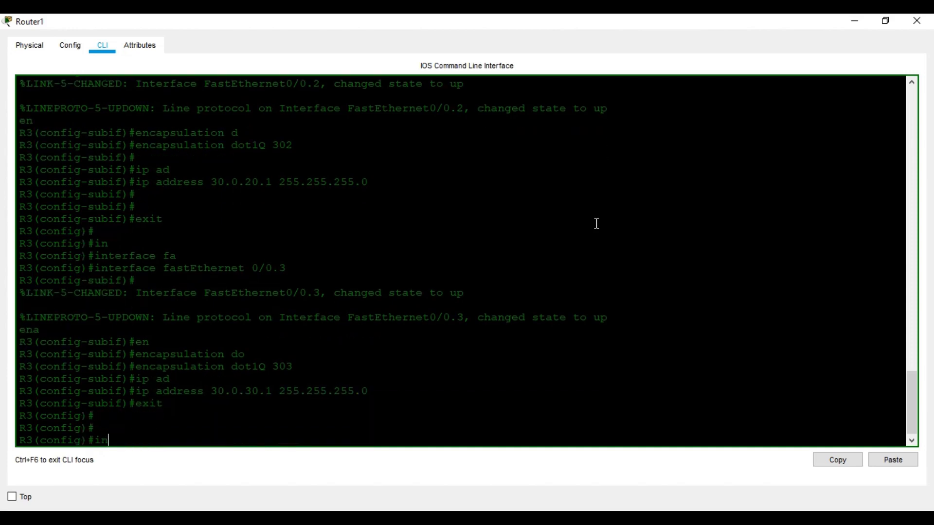
key("Tab")
type("fa")
key("Tab")
type("0/0.4")
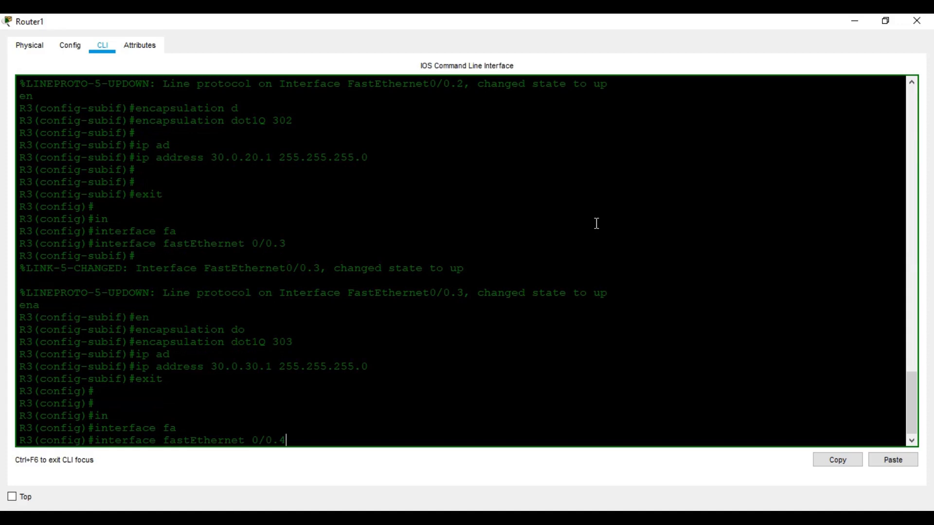
key("Return")
type("en")
key("Tab")
type("do")
key("Tab")
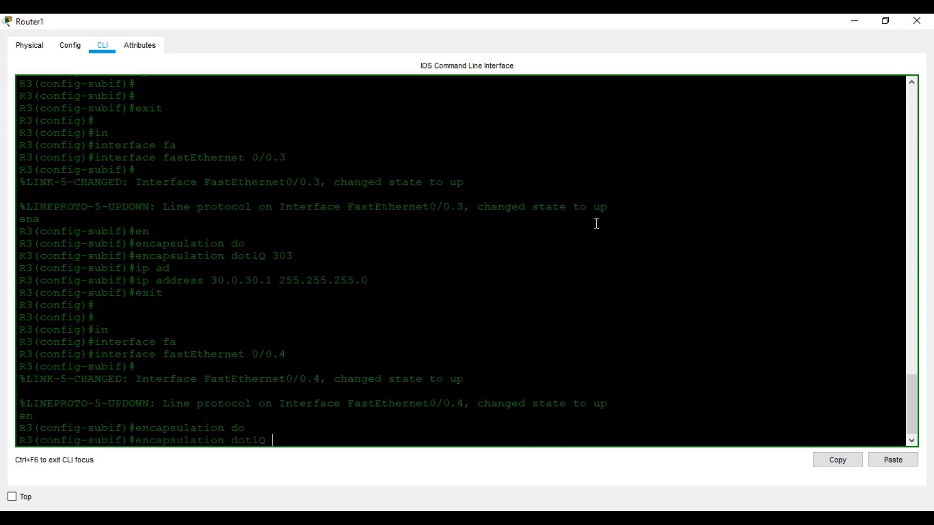
type("304")
key("Return")
Address Fa0/0.4 as 30.0.40.1 255.255.255.0, then leave configuration mode with Ctrl+Z
type("ip ad")
key("Tab")
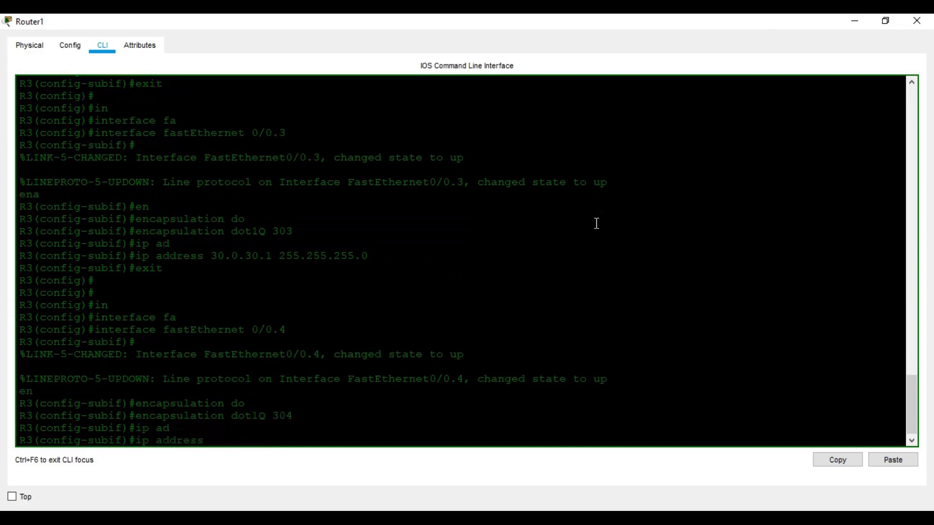
type("30.0.40.1 255.255.255.0")
key("Return")
key("Return")
key("Return")
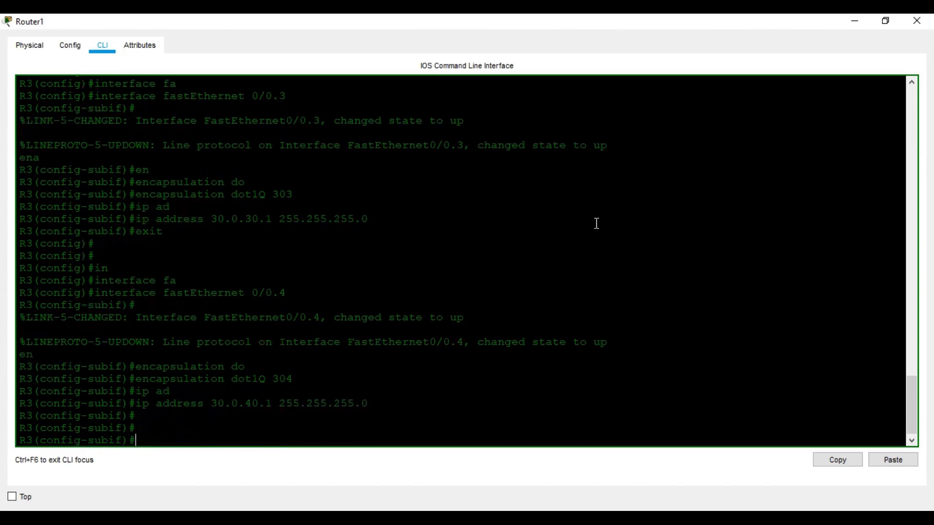
key("ctrl+z")
key("Return")
key("Return")
Save R3's configuration with wr and list interfaces using sh ip int br
key("Return")
type("wr")
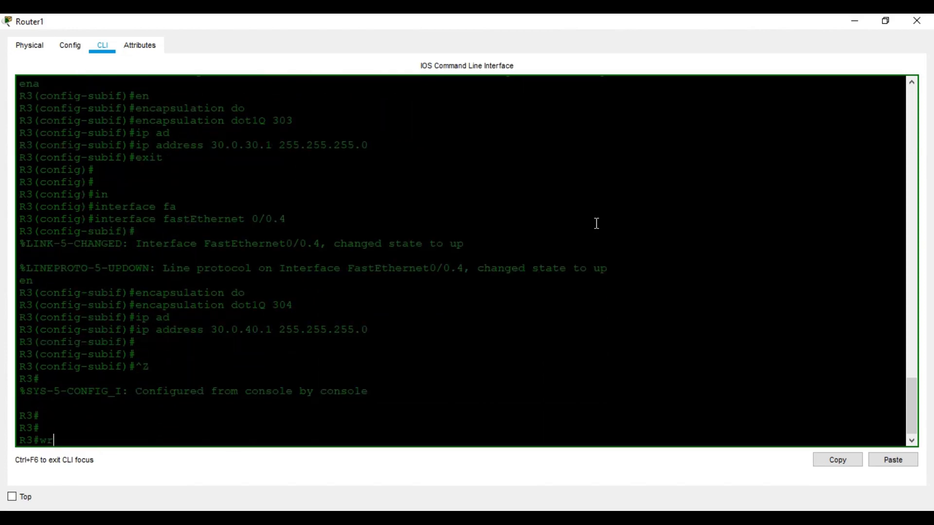
key("Return")
key("Return")
type("sh ip in b")
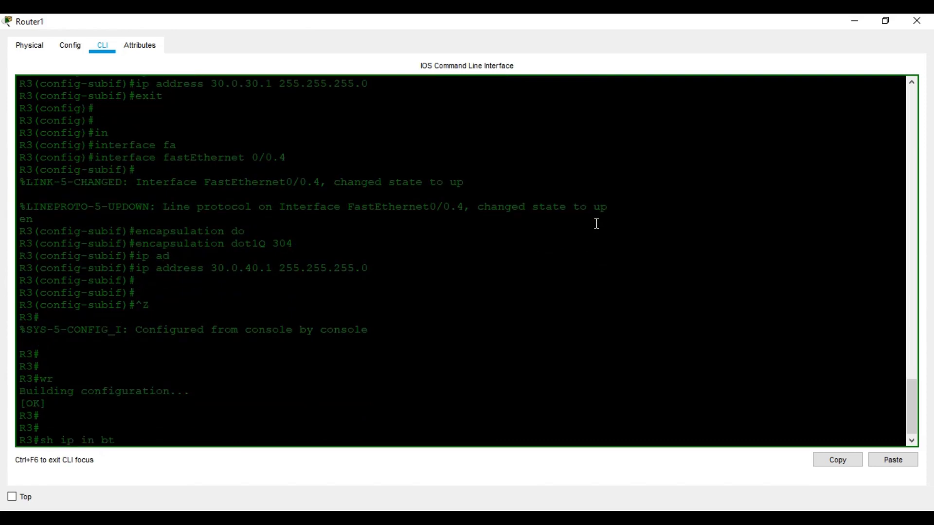
key("BackSpace")
key("BackSpace")
type("t b")
type("r")
key("Return")
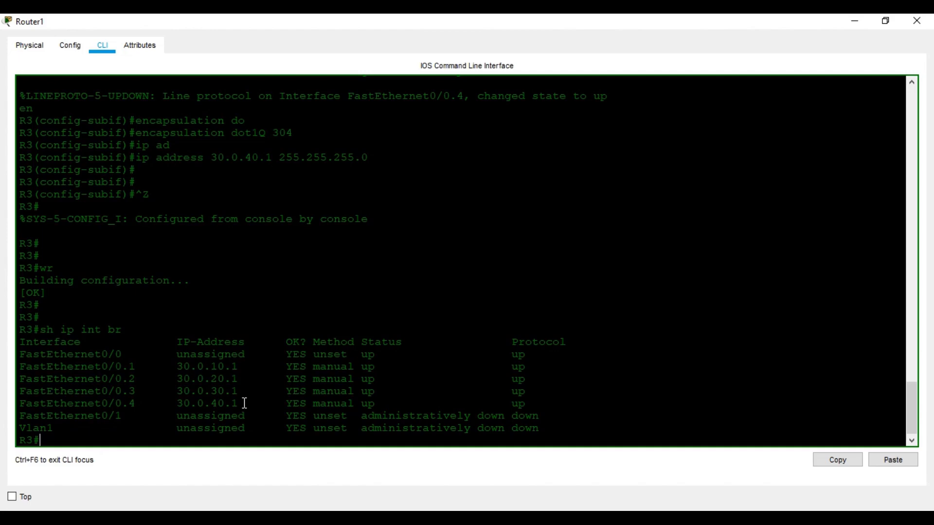
Close the Router1 console window to return to the topology view
left_click(917, 21)
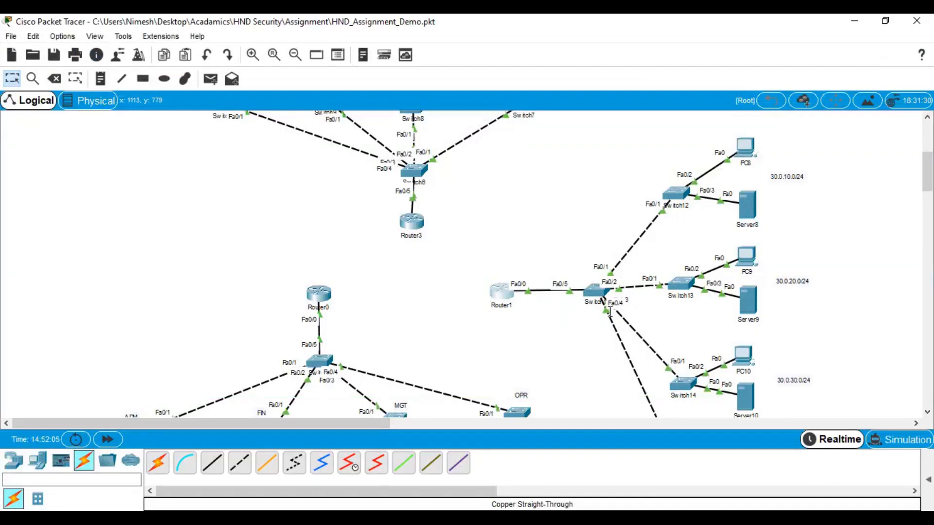
Re-run PC8's ping to 30.0.20.3 (3 of 4 replies), then reopen Router1's CLI
left_click(744, 148)
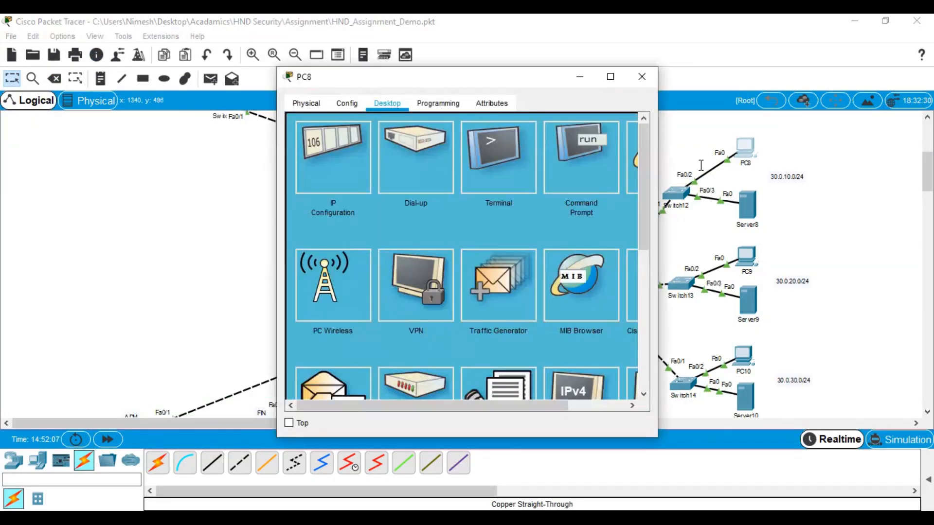
left_click(581, 155)
left_click(611, 76)
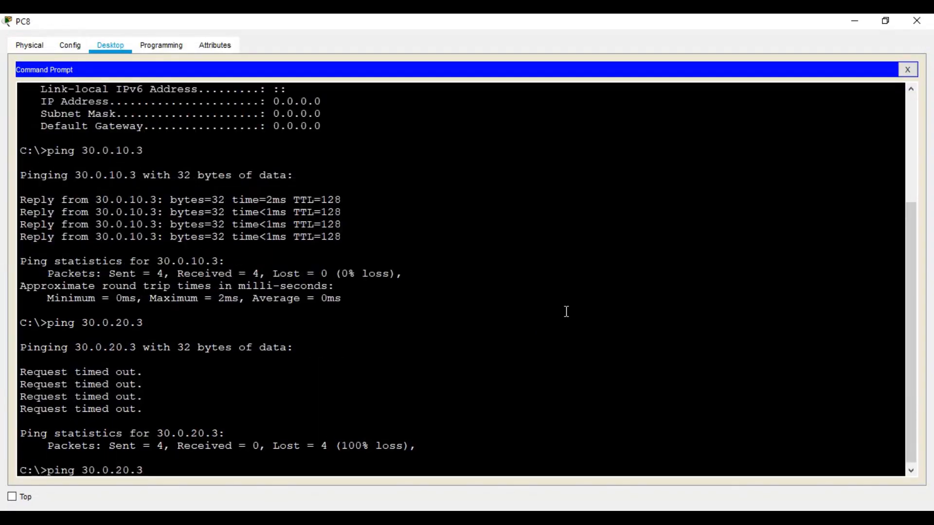
key("Return")
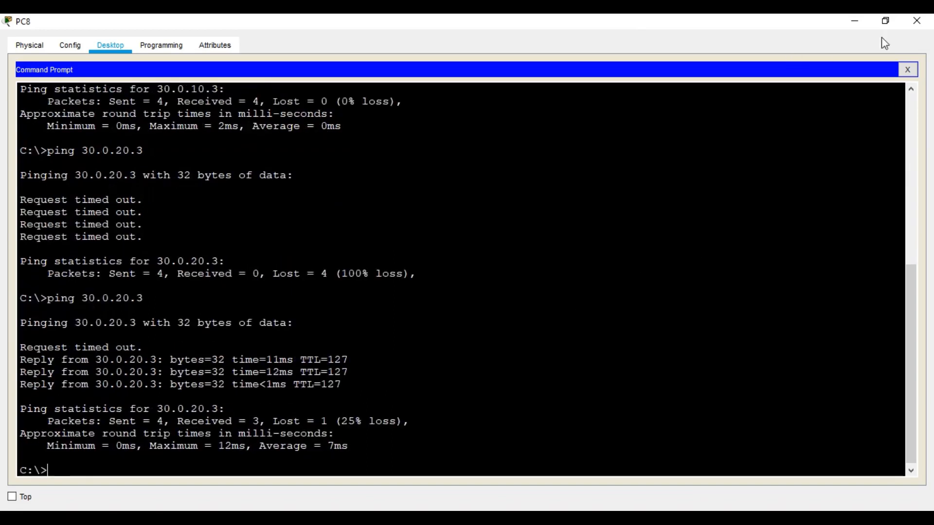
left_click(911, 21)
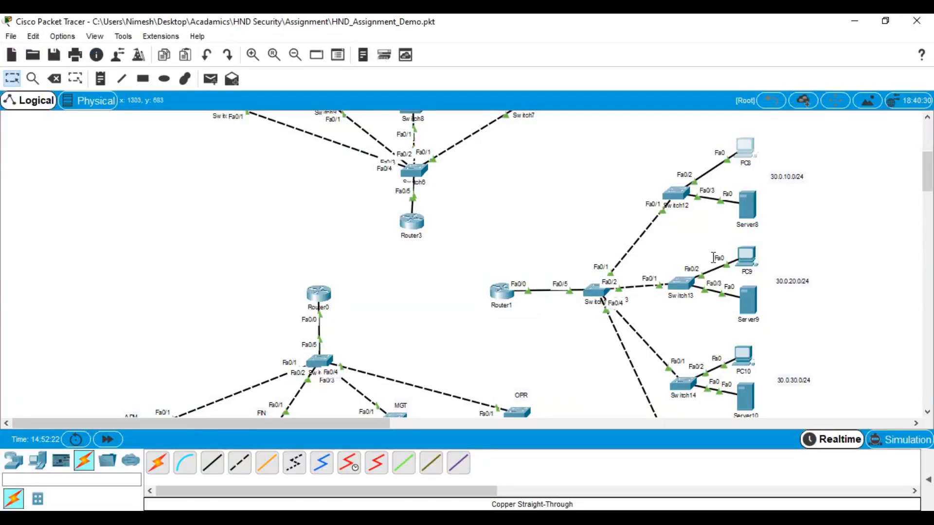
left_click(501, 292)
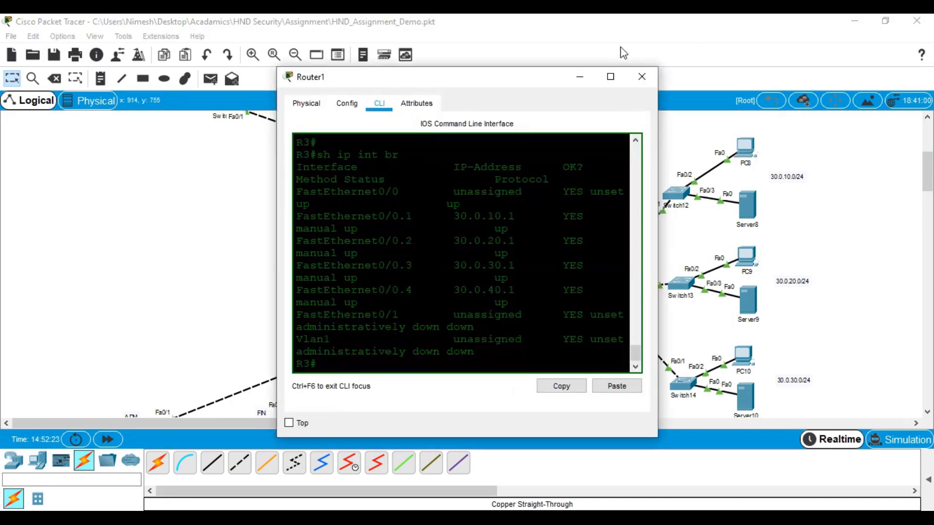
In global configuration, add access-list 110 denying ip from any to host 30.0.10.3
left_click(610, 77)
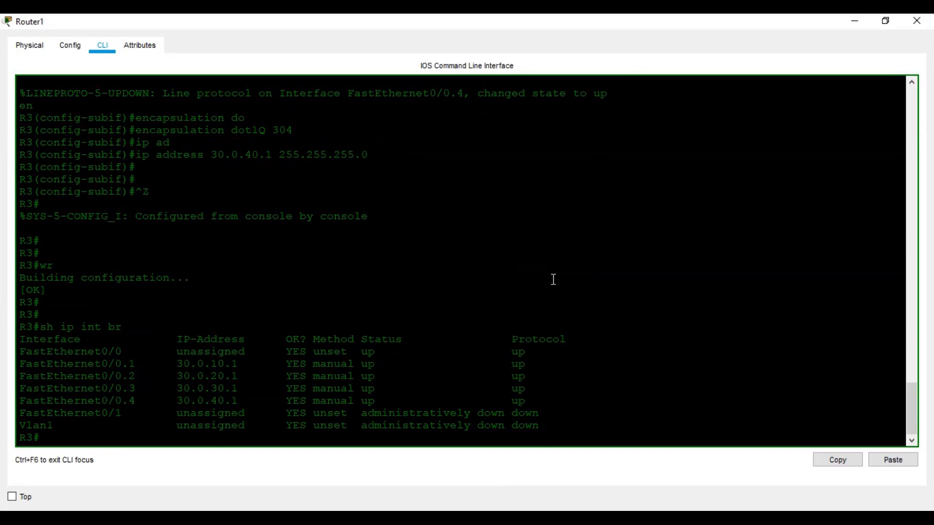
key("Return")
key("Return")
key("Return")
type("conf t")
key("Return")
key("Return")
key("Return")
key("Return")
type("ac")
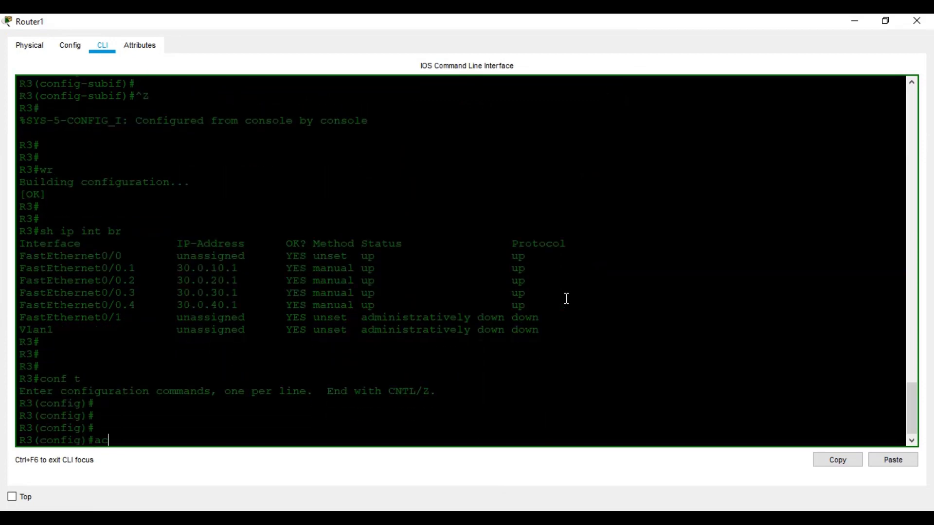
key("Tab")
type("?")
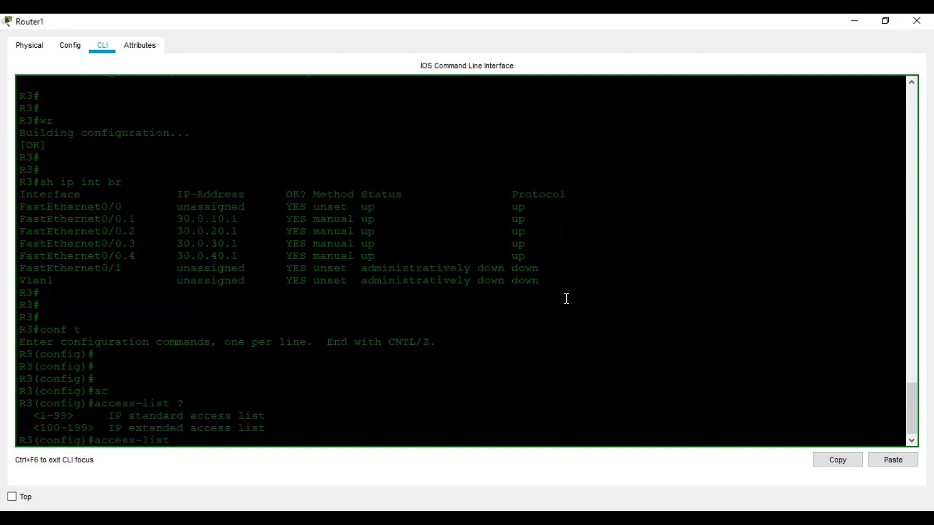
type("110 ?")
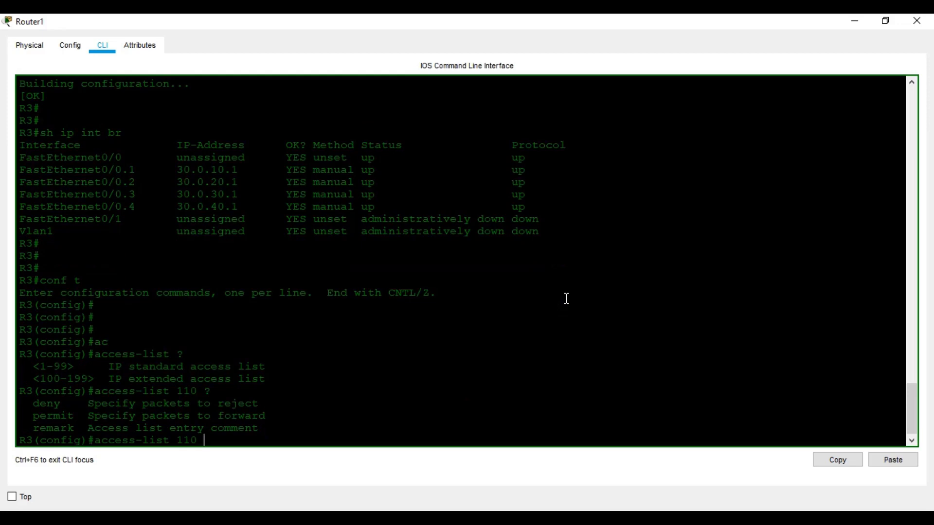
type("de")
key("Tab")
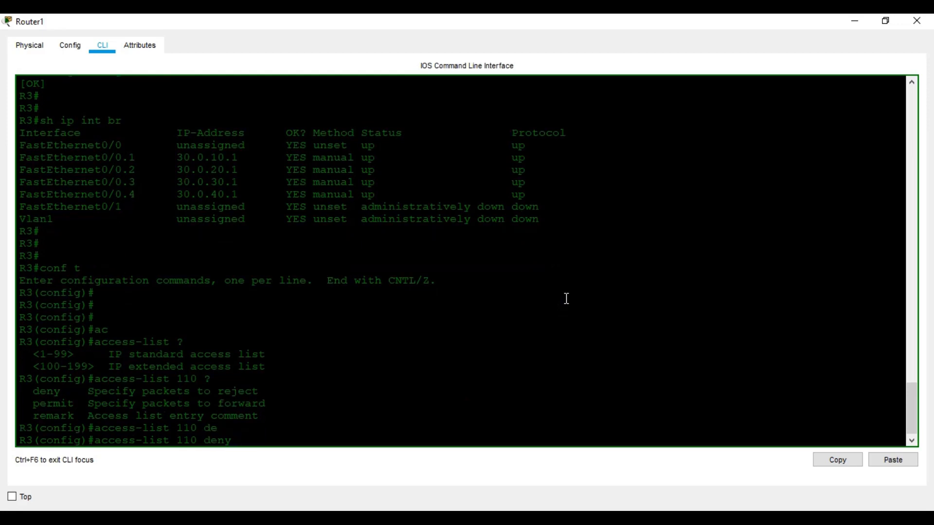
type("ip an")
key("Tab")
type("ho")
key("Tab")
type("30.0.10.3")
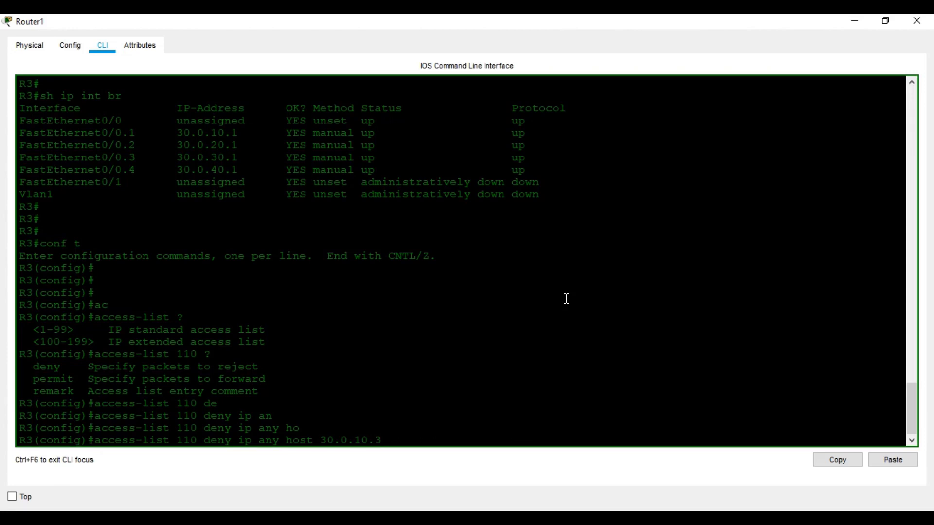
key("Return")
Add a 'permit ip any any' entry to access-list 110
key("Up")
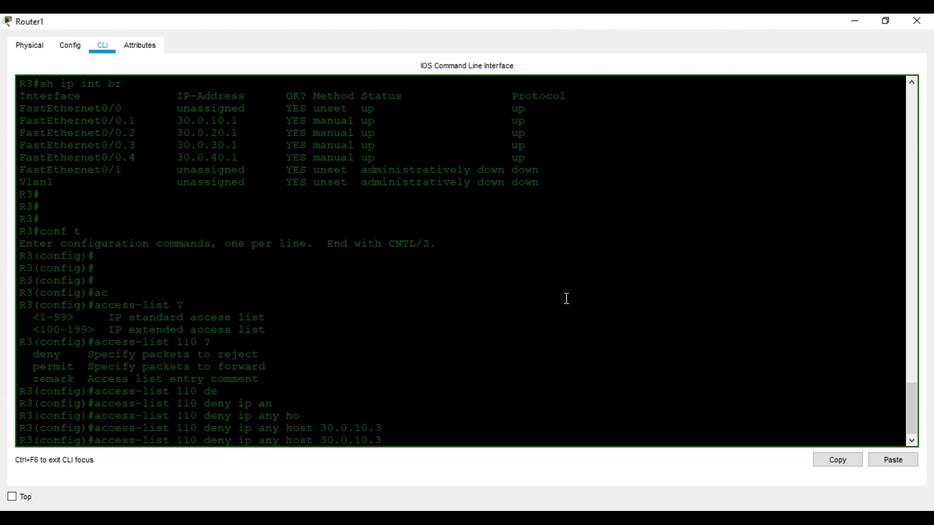
key("BackSpace")
key("BackSpace")
key("BackSpace")
key("BackSpace")
key("BackSpace")
key("BackSpace")
key("BackSpace")
key("BackSpace")
key("BackSpace")
key("BackSpace")
key("BackSpace")
key("BackSpace")
key("BackSpace")
key("BackSpace")
key("BackSpace")
key("BackSpace")
key("BackSpace")
key("BackSpace")
key("BackSpace")
key("BackSpace")
key("BackSpace")
type("p")
key("Tab")
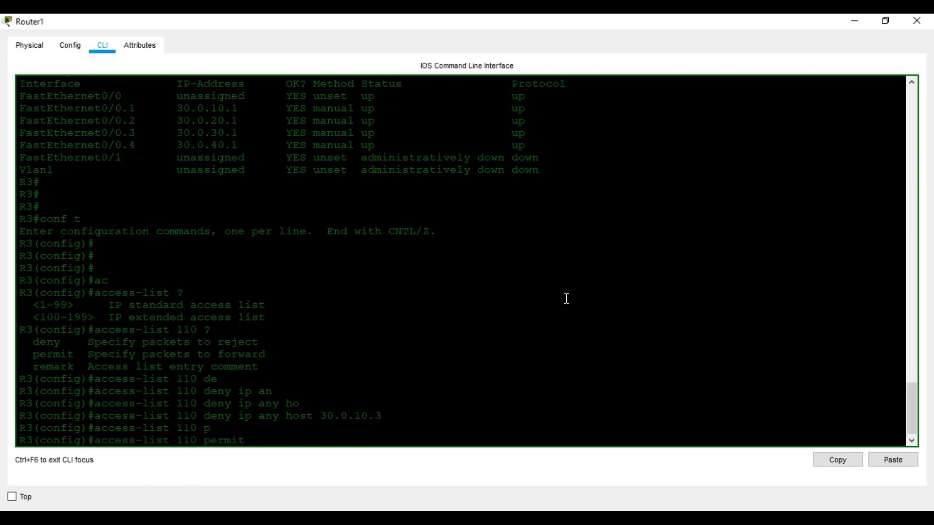
type("ip an")
key("Tab")
type("any")
key("Return")
key("Return")
key("Return")
Create access-list 120 denying host 30.0.20.3 and permitting ip any any
key("Up")
key("Up")
key("Left")
key("Left")
key("Left")
key("Left")
key("Left")
key("Left")
key("Left")
key("Left")
key("Left")
key("Left")
key("Left")
key("Left")
key("Left")
key("Left")
key("Left")
key("Left")
key("Left")
key("Left")
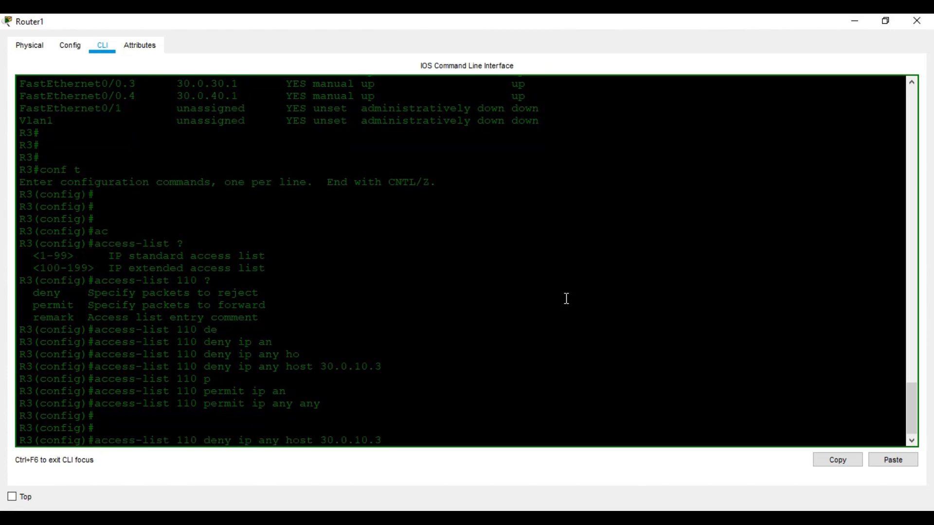
key("BackSpace")
type("2")
key("BackSpace")
type("2")
key("Return")
key("Up")
key("Up")
key("Left")
key("Left")
key("Left")
key("Left")
key("Left")
key("Left")
key("Left")
key("Left")
key("Left")
key("Left")
key("Left")
key("Left")
key("Left")
key("Left")
key("Left")
key("Left")
key("Left")
key("Left")
key("Left")
key("BackSpace")
type("2")
key("Return")
Create access-list 130 denying host 30.0.30.3 and permitting ip any any
key("Up")
key("Up")
key("Left")
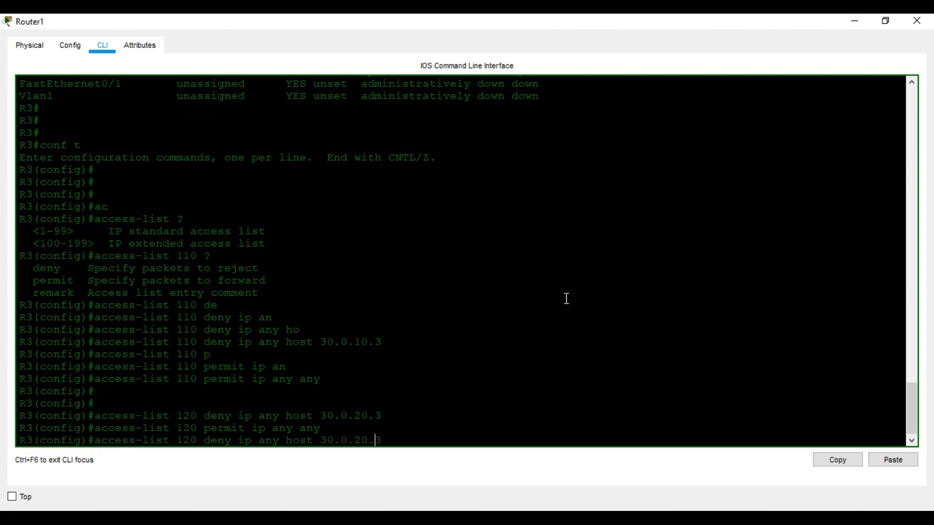
key("Left")
key("Left")
key("Left")
key("Left")
key("Left")
key("Left")
key("Left")
key("Left")
key("Left")
key("Left")
key("Left")
key("Left")
key("BackSpace")
type("3")
key("Right")
key("Right")
key("Right")
key("Right")
key("Right")
key("Right")
key("Right")
key("Right")
key("Right")
key("Right")
key("Right")
key("Right")
key("Right")
key("Right")
key("Right")
key("Right")
key("Right")
key("Right")
key("Right")
key("Right")
key("BackSpace")
type("3")
key("Return")
key("Up")
key("Up")
key("Left")
key("Left")
key("Left")
key("Left")
key("Left")
key("Left")
key("Left")
key("Left")
key("Left")
key("Left")
key("Left")
key("Left")
key("Left")
key("Left")
key("Left")
key("Left")
key("Left")
key("Left")
key("Left")
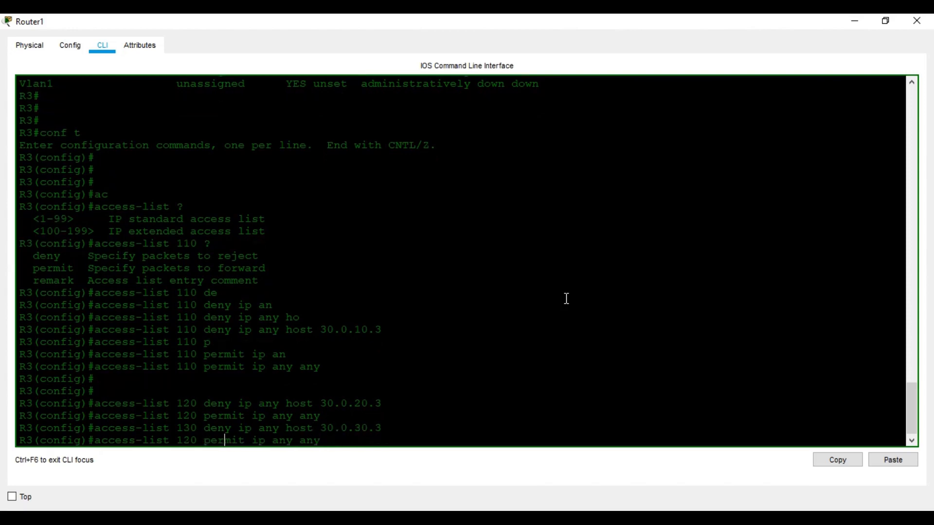
key("Return")
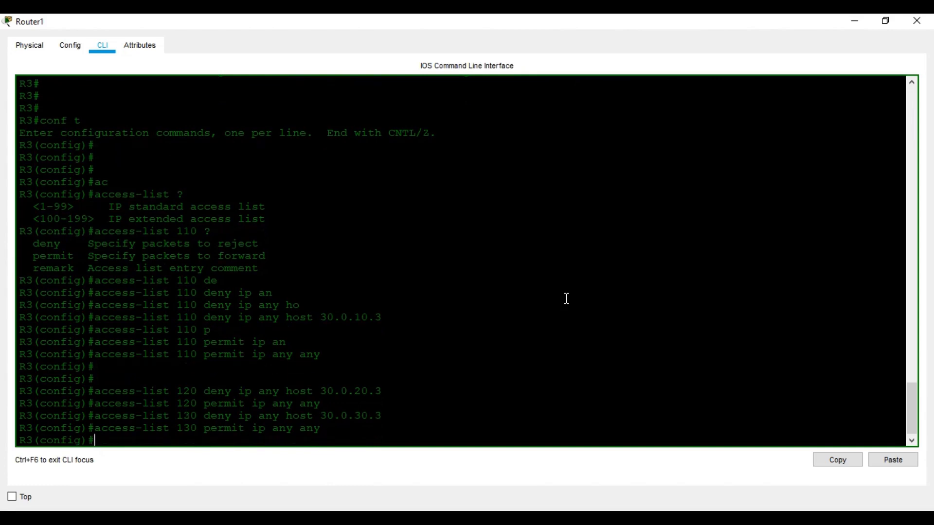
Create access-list 140 denying host 30.0.40.3 and permitting ip any any
key("Up")
key("Up")
key("Left")
key("Left")
key("Left")
key("Left")
key("Left")
key("Left")
key("Left")
key("Left")
key("Left")
key("Left")
key("Left")
key("Left")
key("Left")
key("BackSpace")
type("4")
key("Right")
key("Right")
key("Right")
key("BackSpace")
type("4")
key("Return")
key("Up")
key("Up")
key("Left")
key("Left")
key("Left")
key("Left")
key("Left")
key("Left")
key("Left")
key("Left")
key("Left")
key("Left")
key("Left")
key("Left")
key("Left")
key("Left")
key("Left")
key("Left")
key("Left")
key("Left")
key("Left")
key("Left")
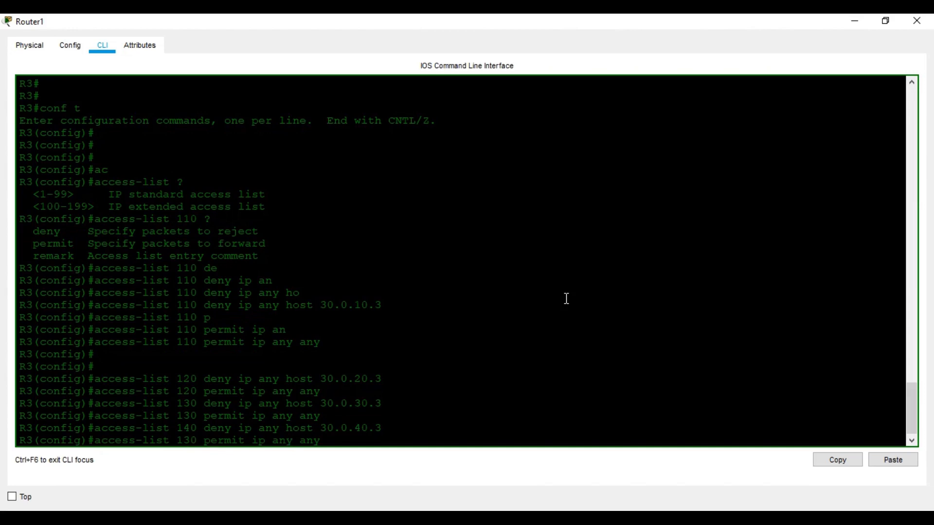
key("Right")
key("BackSpace")
type("4")
key("Return")
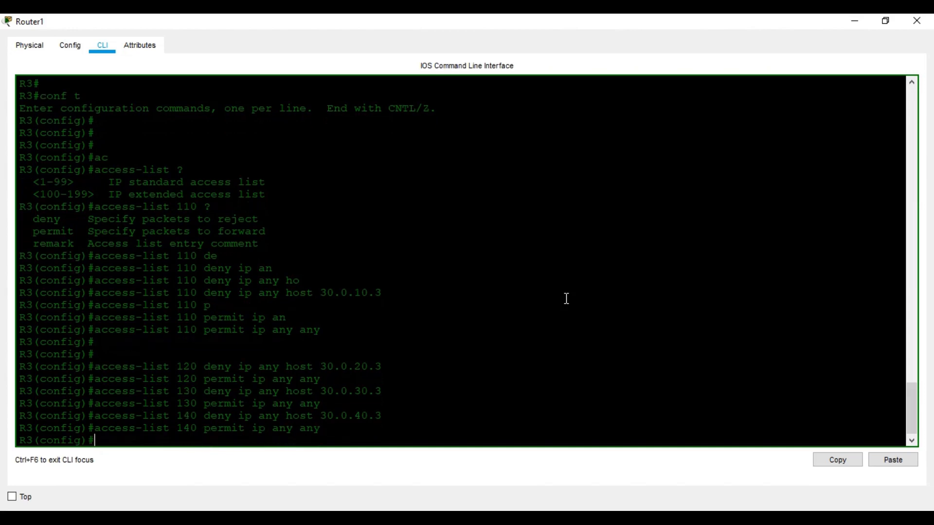
Apply access-group 110 outbound on subinterface FastEthernet 0/0.1
type("in")
key("Tab")
type("fa")
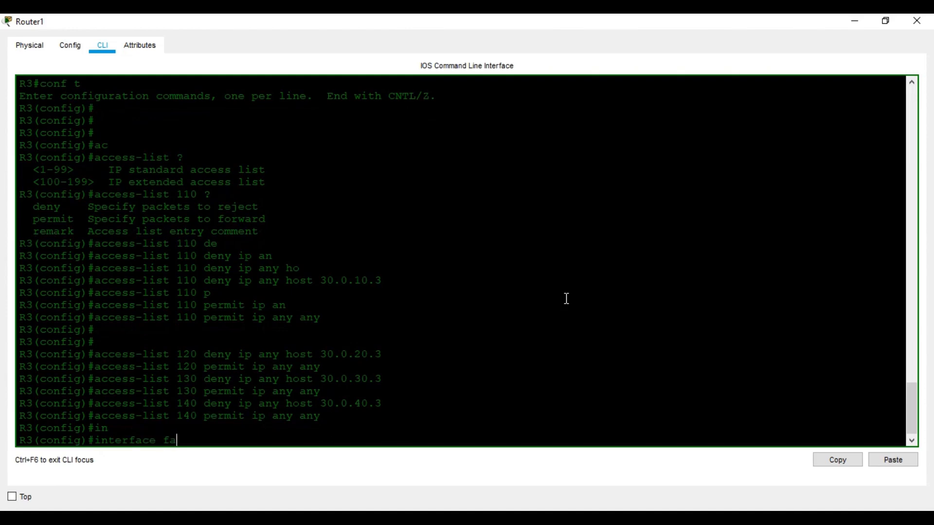
key("Tab")
type("0/0.1")
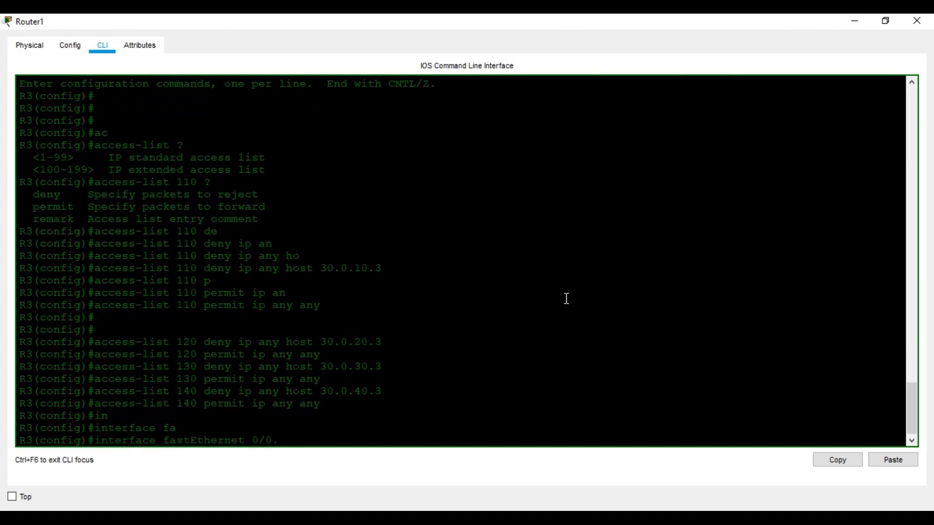
key("Return")
type("ip ac")
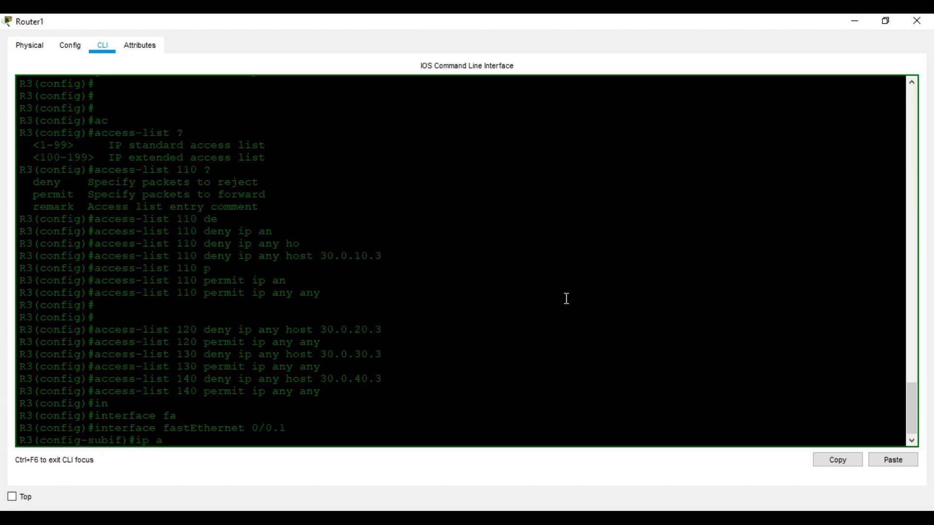
key("Tab")
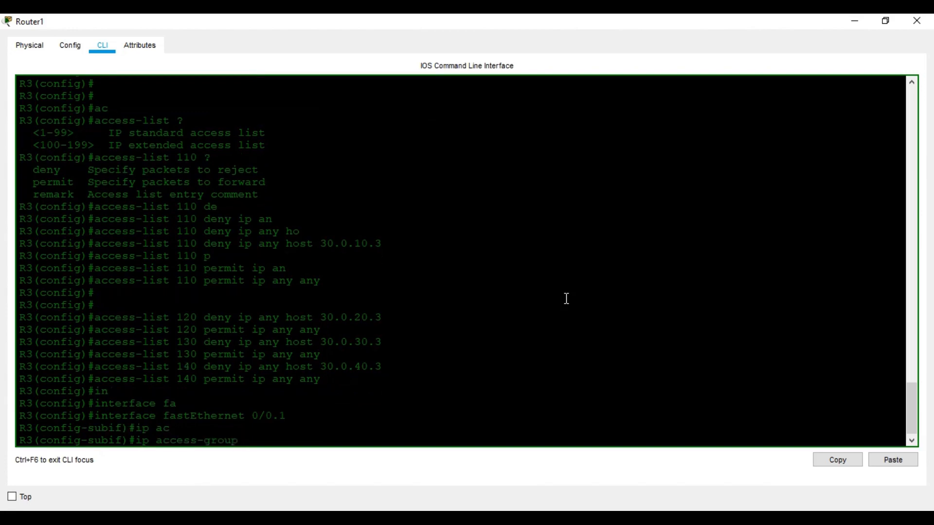
type("?110 o")
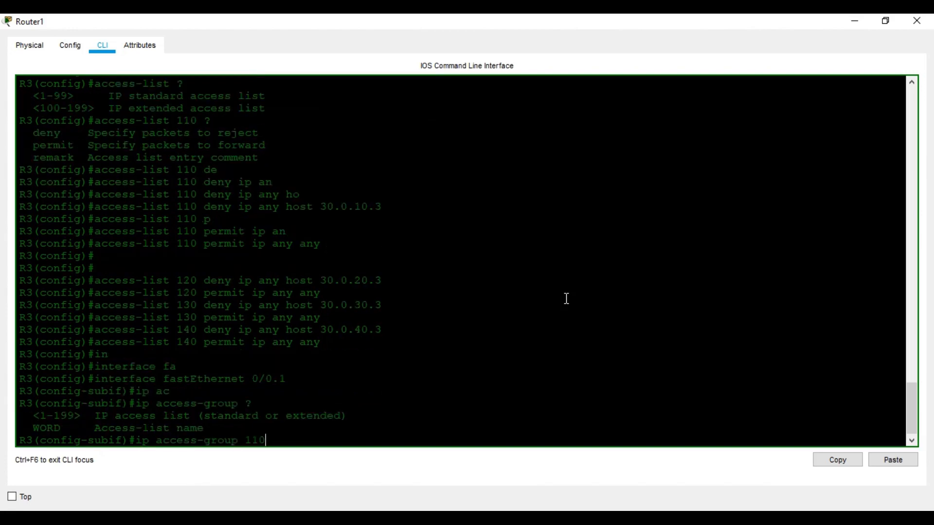
key("Tab")
key("Return")
type("exit")
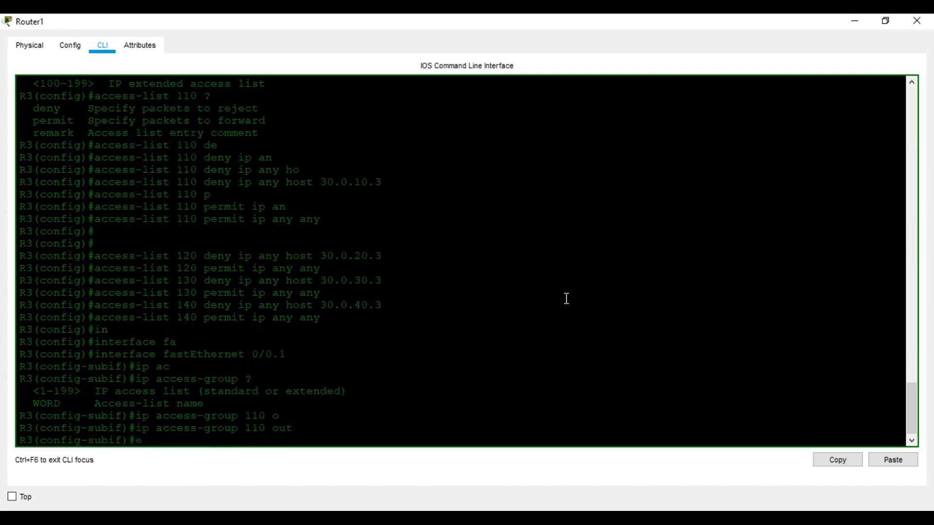
key("Return")
key("Return")
key("Return")
Apply access-group 120 outbound on subinterface FastEthernet 0/0.2
type("in")
key("Tab")
type("f")
key("Tab")
type("0/0.2")
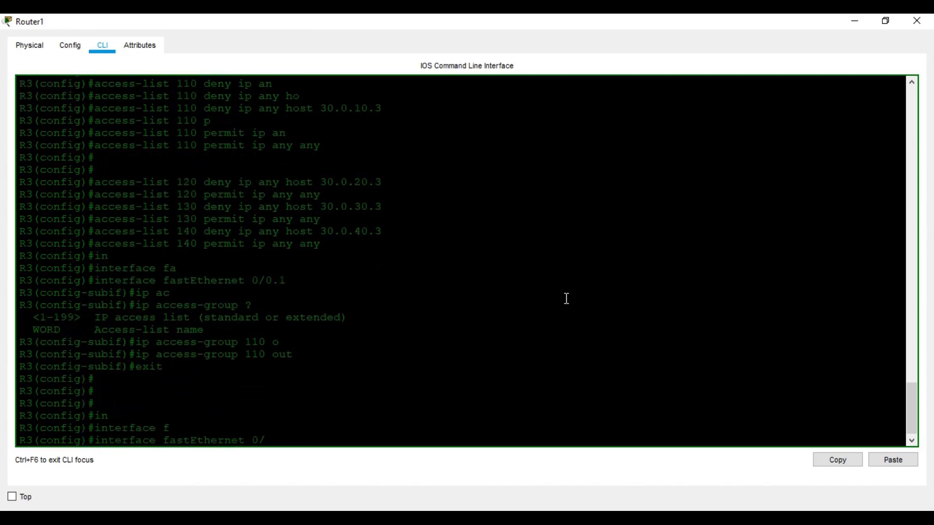
key("Return")
type("ip ac")
key("Tab")
type("120 o")
key("Tab")
key("Return")
key("Return")
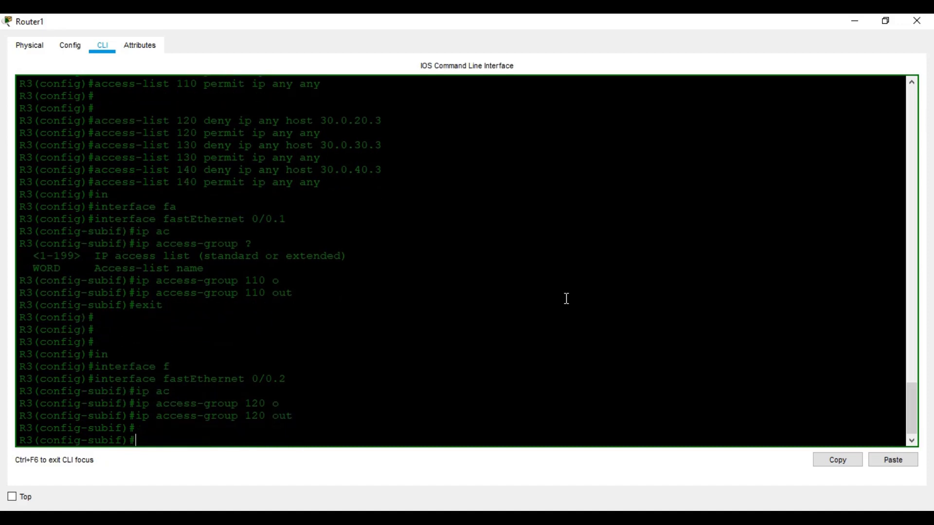
type("ex")
key("Tab")
key("Return")
key("Return")
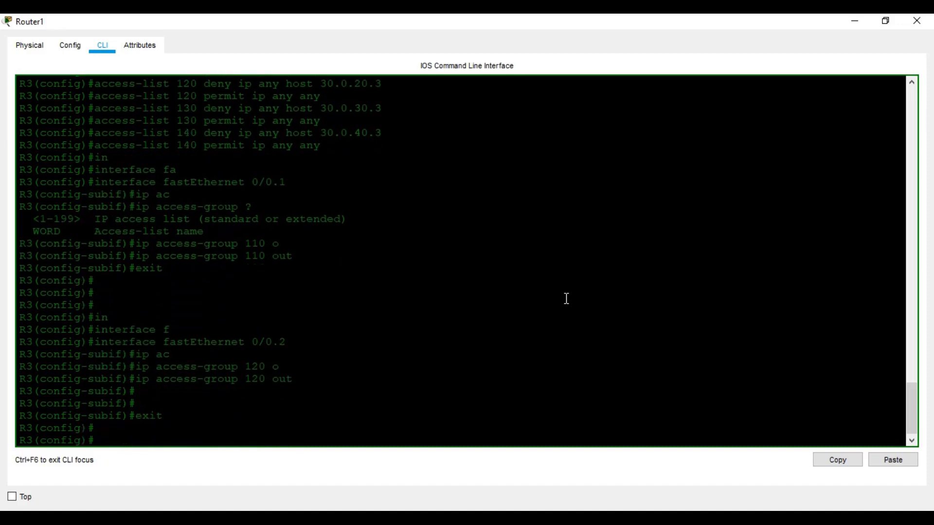
Apply access-group 130 outbound on subinterface FastEthernet 0/0.3
type("ip")
key("Tab")
type("f")
key("Tab")
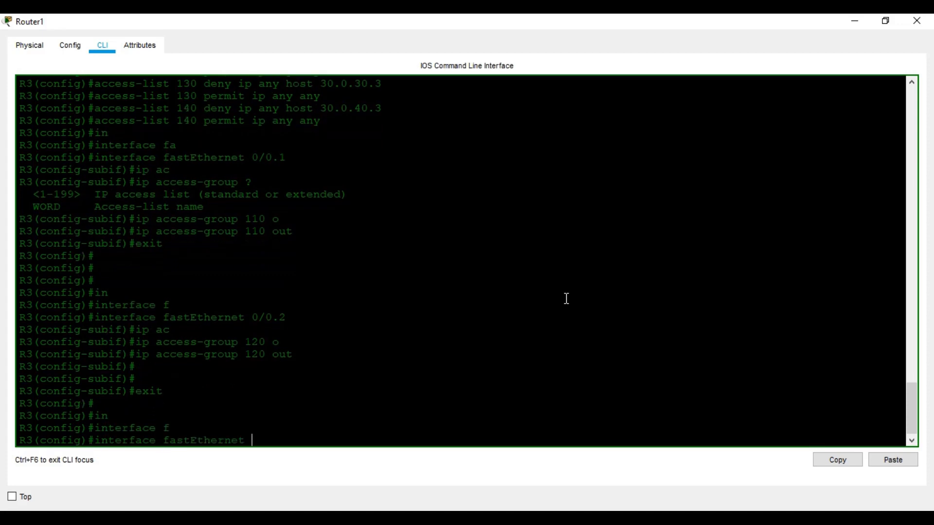
type("0/0.3")
key("Return")
type("ip ac")
key("Tab")
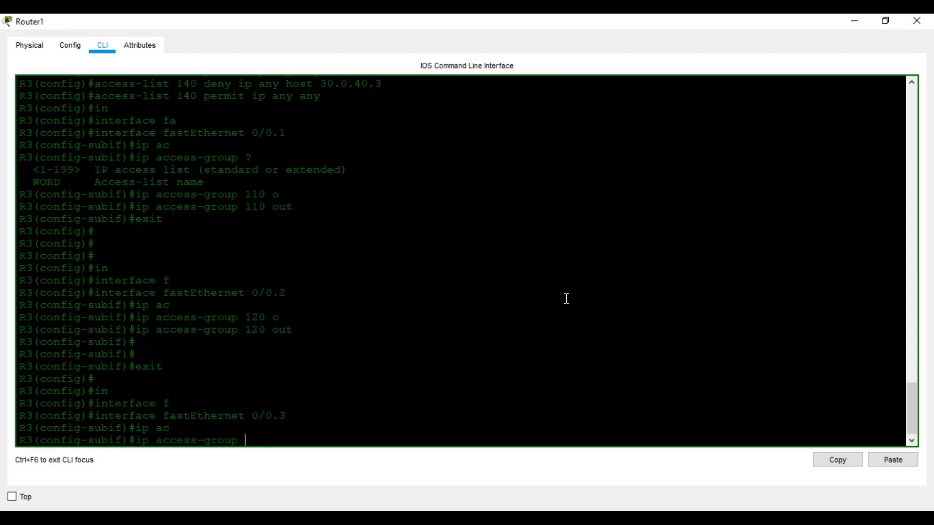
type("130 o")
key("Tab")
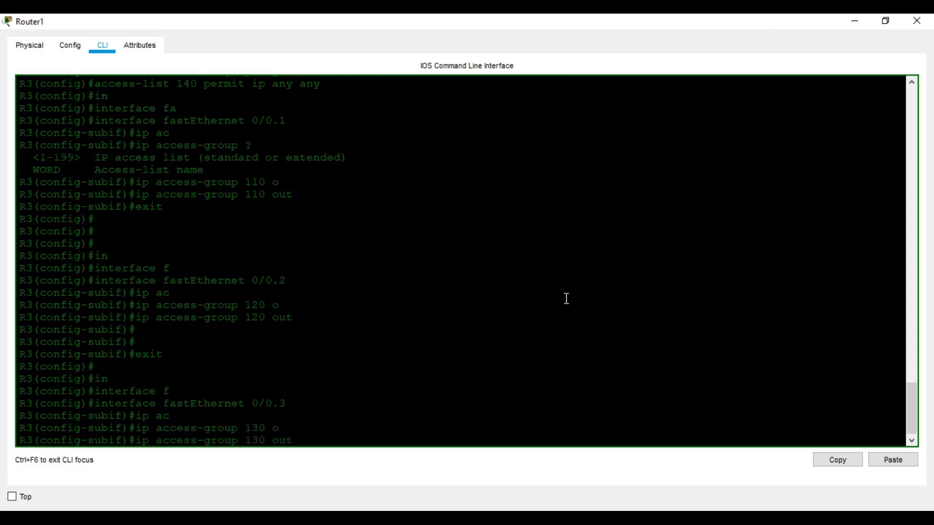
key("Return")
key("Return")
key("Return")
key("Return")
type("exit")
key("Return")
key("Return")
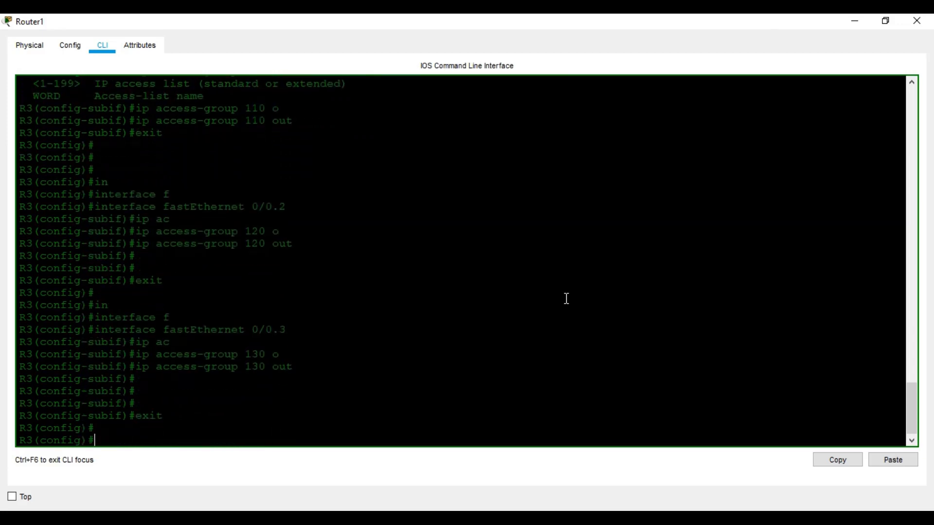
key("Return")
Apply access-group 140 outbound on FastEthernet 0/0.4, then exit configuration mode with Ctrl+Z
type("in")
key("Tab")
type("f")
key("Tab")
type("0/")
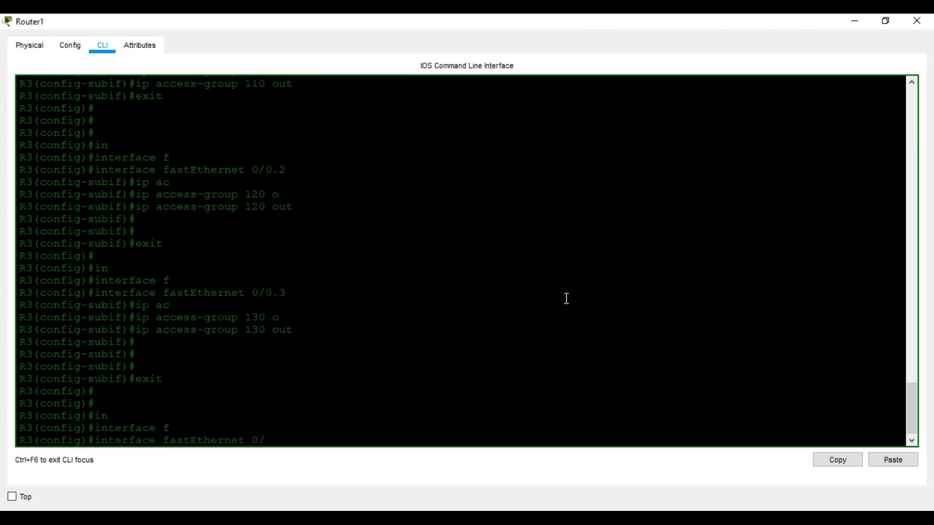
type("0.4")
key("Return")
type("ip ac")
key("Tab")
type("14")
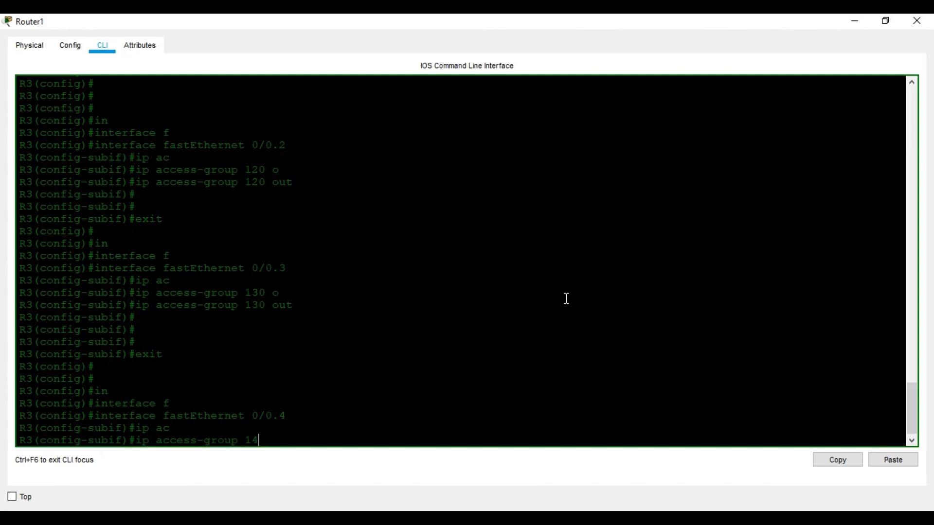
type("0 o")
key("Tab")
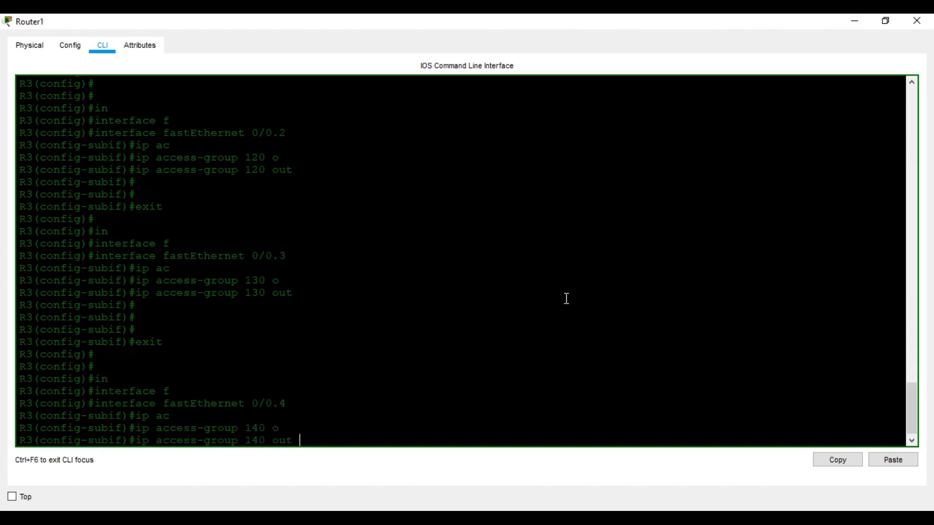
key("Return")
key("Return")
key("Return")
key("Return")
key("ctrl+z")
key("Return")
key("Return")
key("Return")
Page through Router1's running configuration and save it with wr
type("sh run")
key("Tab")
key("Return")
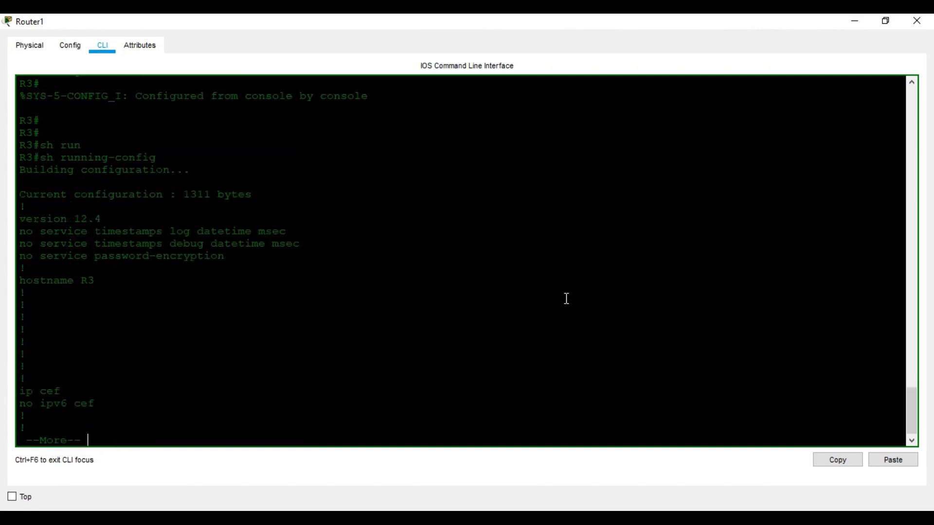
key("space")
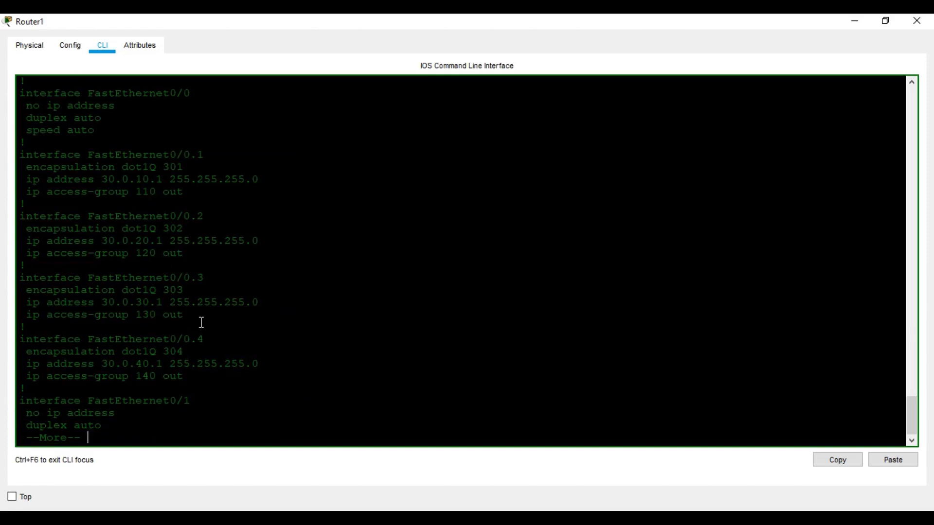
key("space")
key("space")
type("wr")
key("Return")
key("Return")
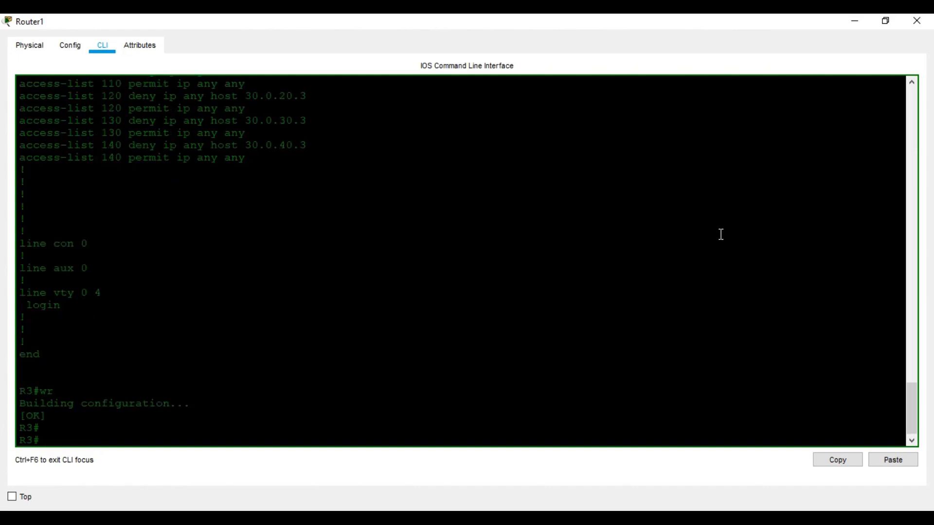
Minimize Router1 and bring up PC8's full-screen command prompt with earlier ping results
left_click(856, 25)
left_click(745, 147)
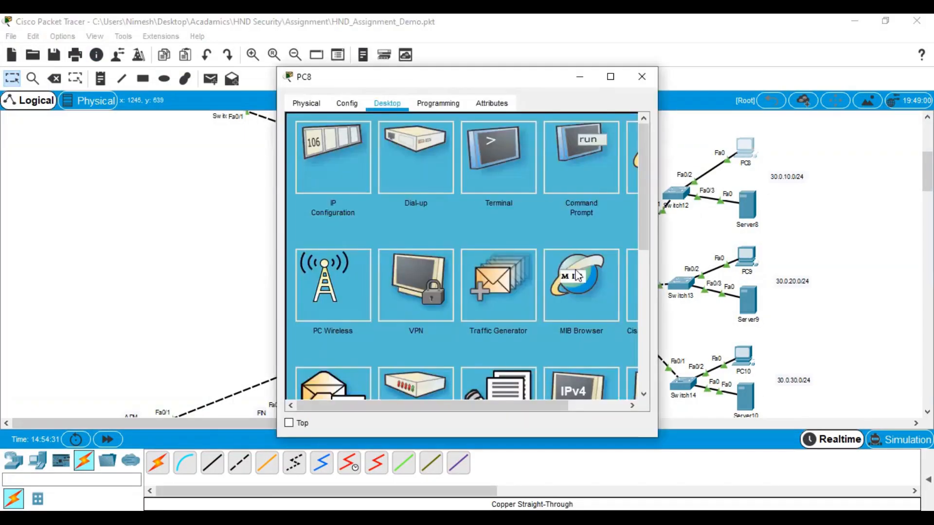
left_click(581, 160)
left_click(610, 76)
scroll(559, 281, "down", 6)
From PC8, ping 30.0.10.3 and confirm it now gets 4/4 replies
key("Left")
key("Left")
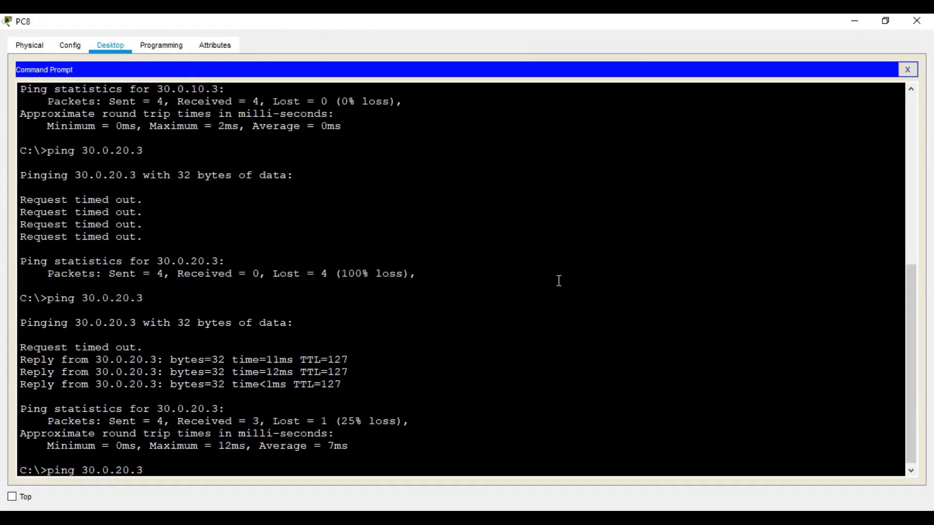
key("BackSpace")
type("1")
key("Return")
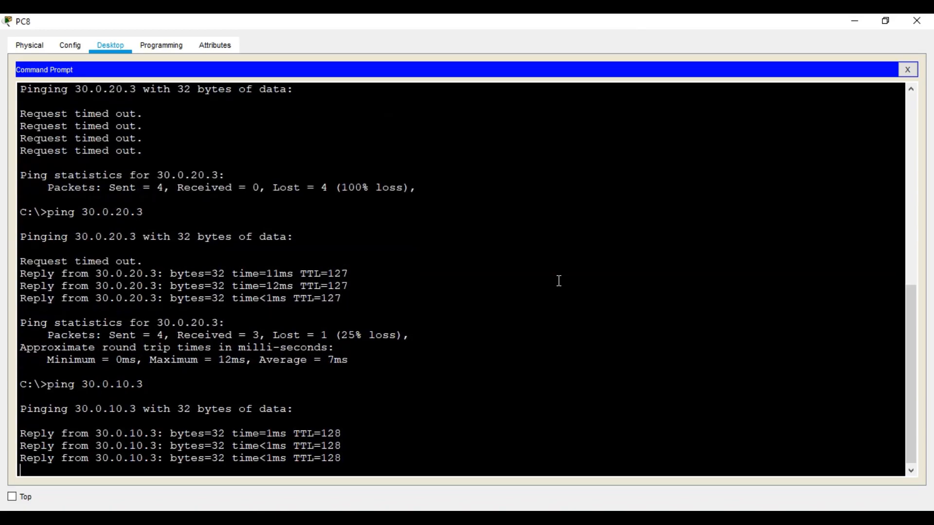
Ping 30.0.20.3 from PC8 and confirm it returns destination host unreachable
key("Up")
key("Left")
key("Left")
key("Left")
key("BackSpace")
type("2")
key("Return")
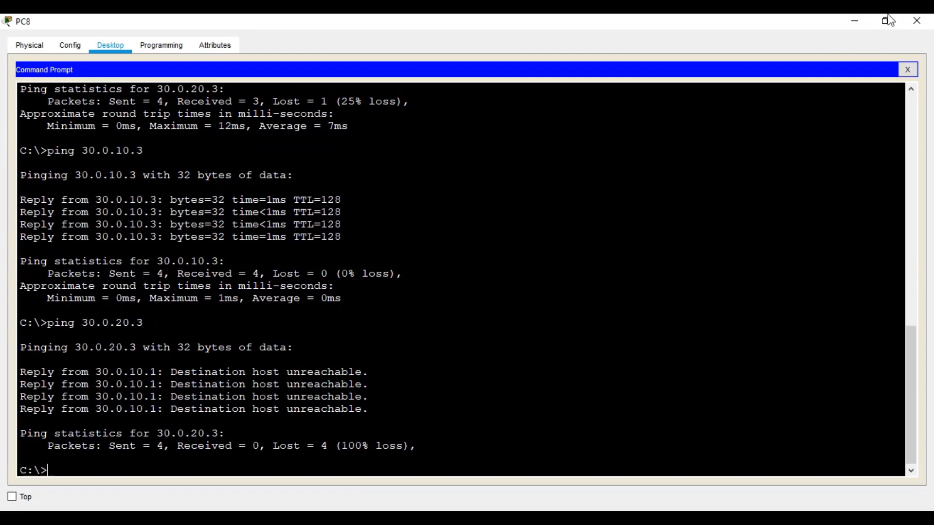
Run 'show access-lists' on Router1, confirming 4 matches on ACL 120's deny rule
left_click(912, 26)
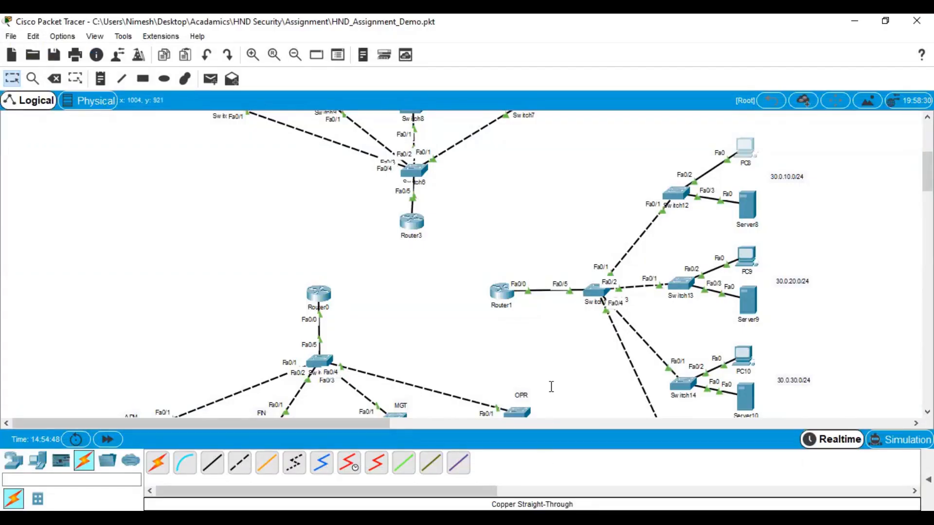
left_click(503, 290)
left_click(611, 77)
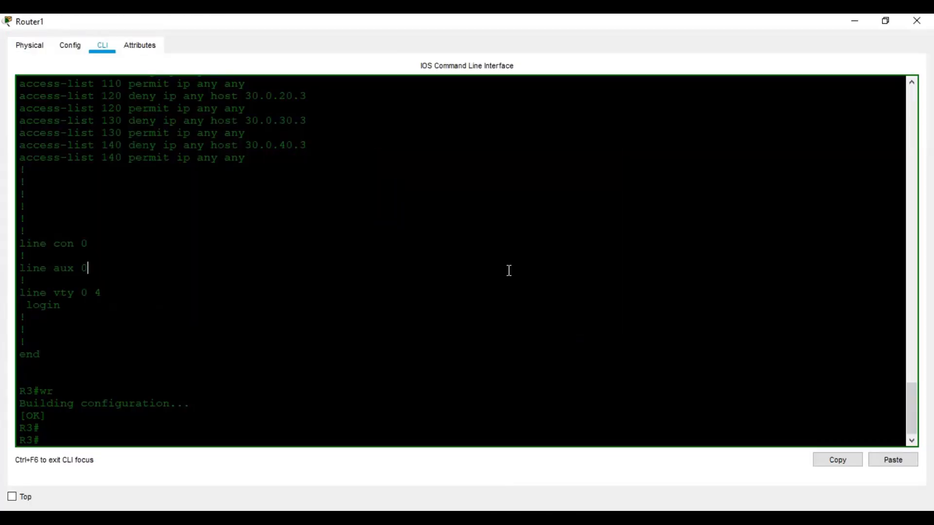
key("Return")
key("Return")
type("sh ace")
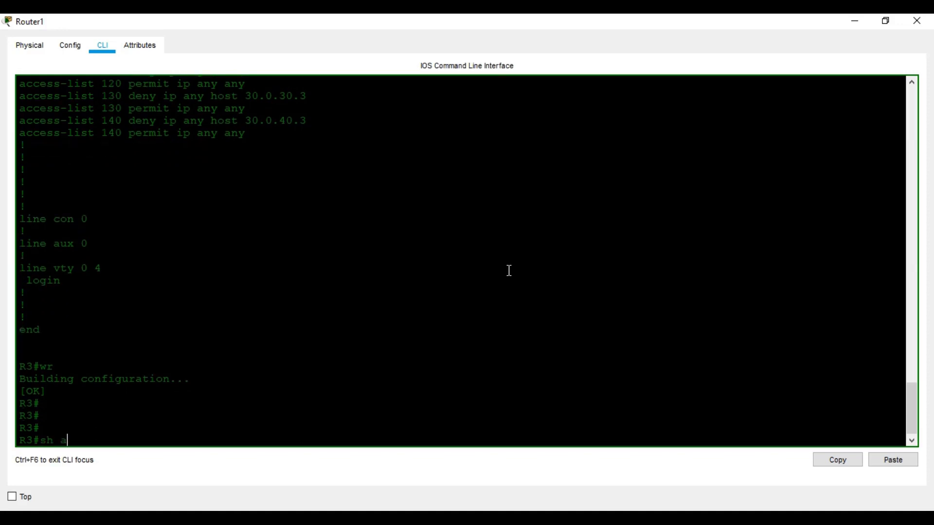
key("Tab")
key("BackSpace")
key("Tab")
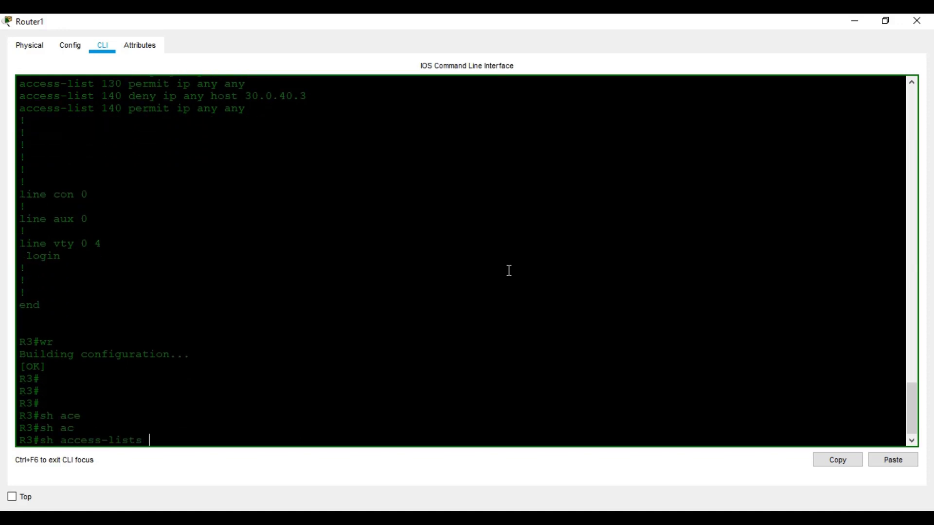
key("Return")
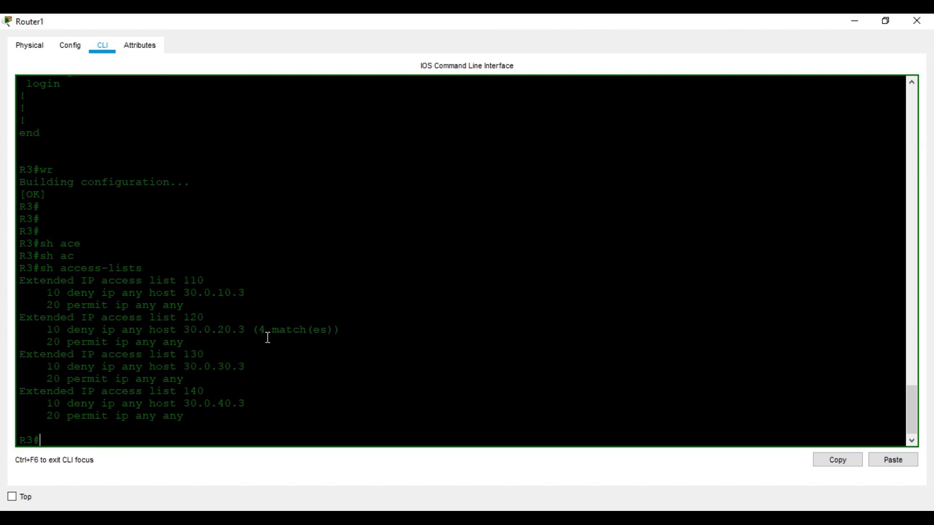
left_click(855, 21)
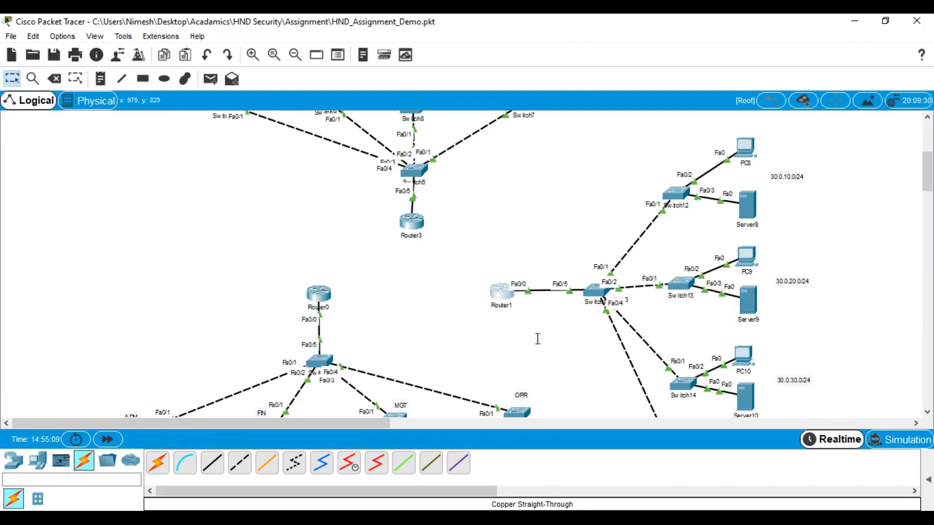
Scroll the workspace to show Server7 and the 20.0.x.x switches above Router3
scroll(538, 338, "up", 3)
scroll(538, 338, "down", 2)
scroll(538, 338, "up", 3)
scroll(538, 338, "down", 3)
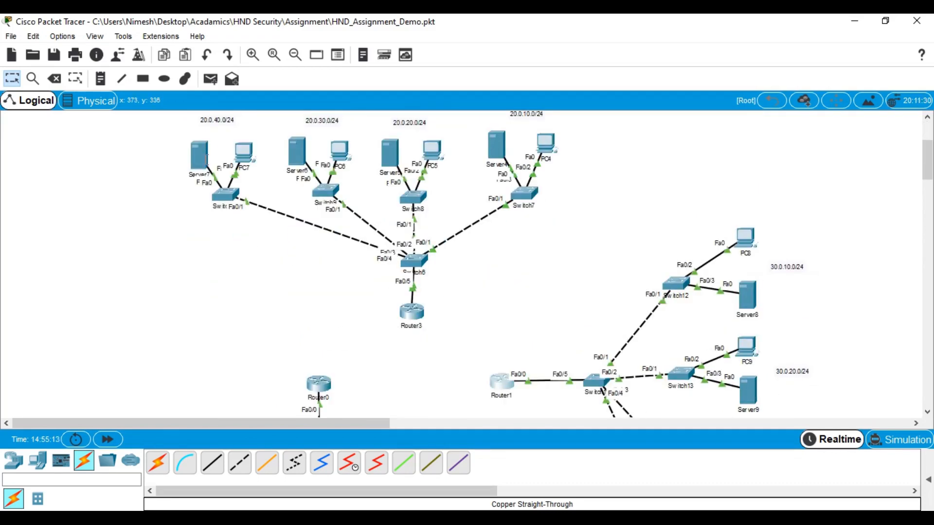
mouse_move(197, 160)
scroll(642, 272, "down", 3)
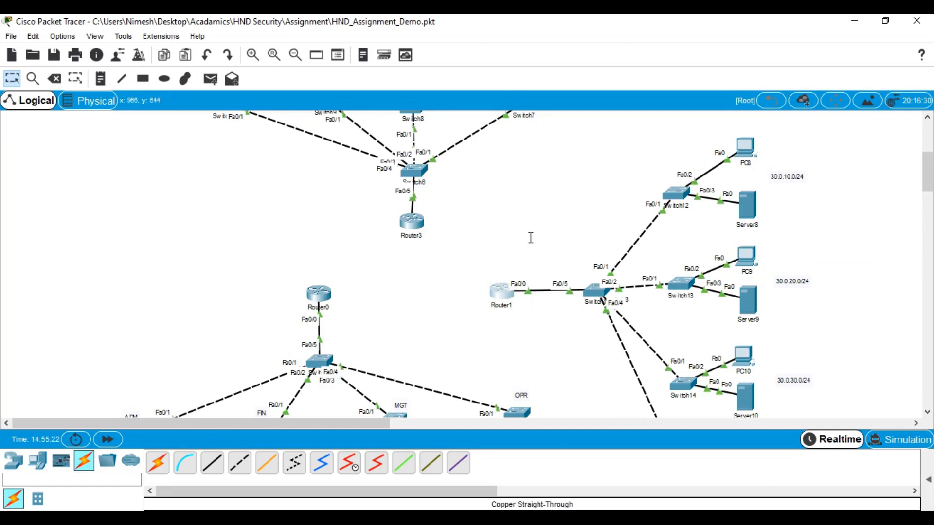
scroll(458, 250, "down", 4)
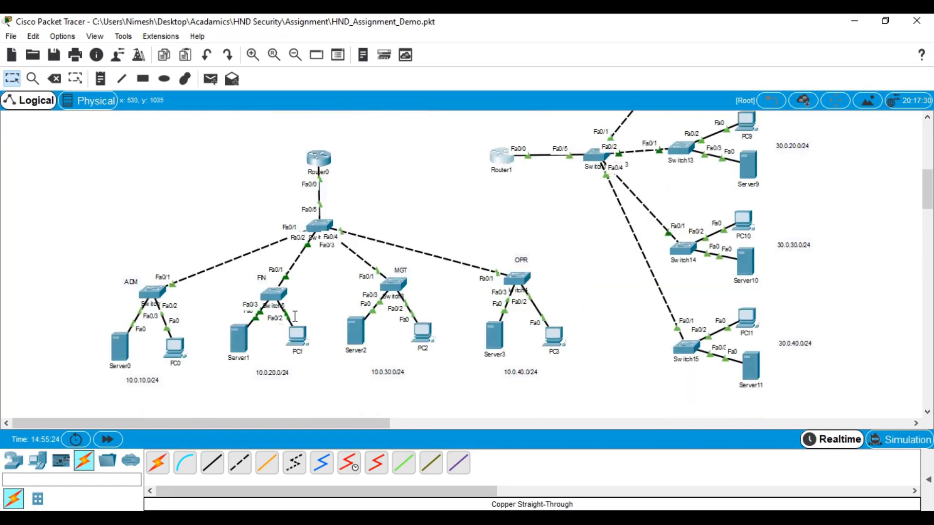
scroll(463, 243, "up", 5)
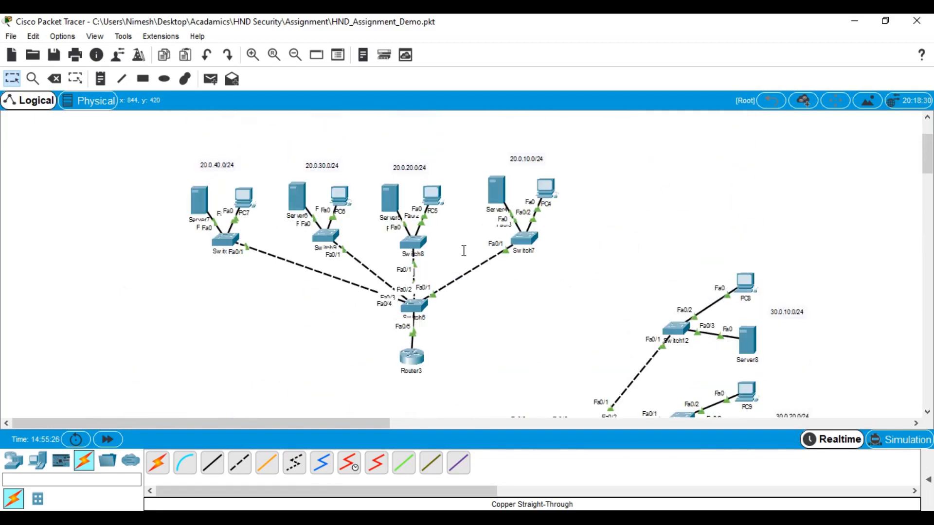
scroll(463, 250, "down", 1)
scroll(228, 207, "up", 1)
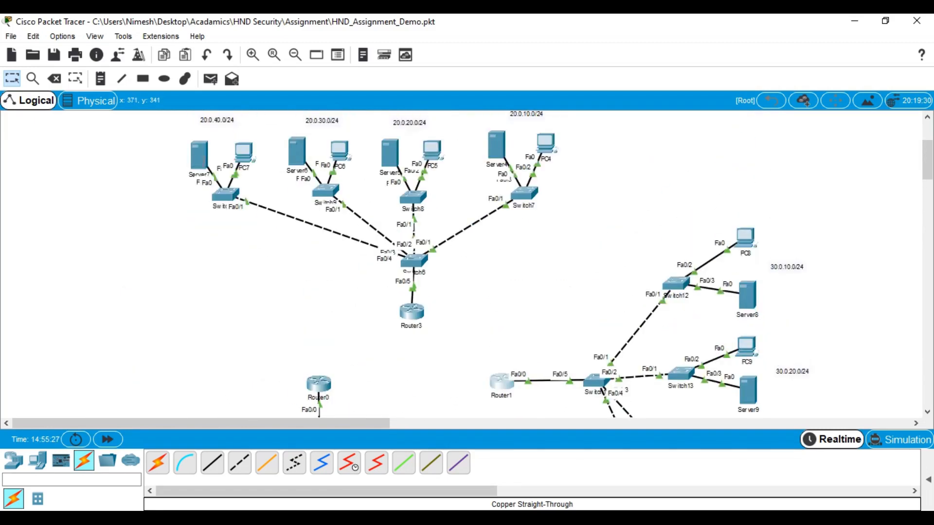
In Server7's FTP service, enter a new user 'test' and its password
left_click(207, 162)
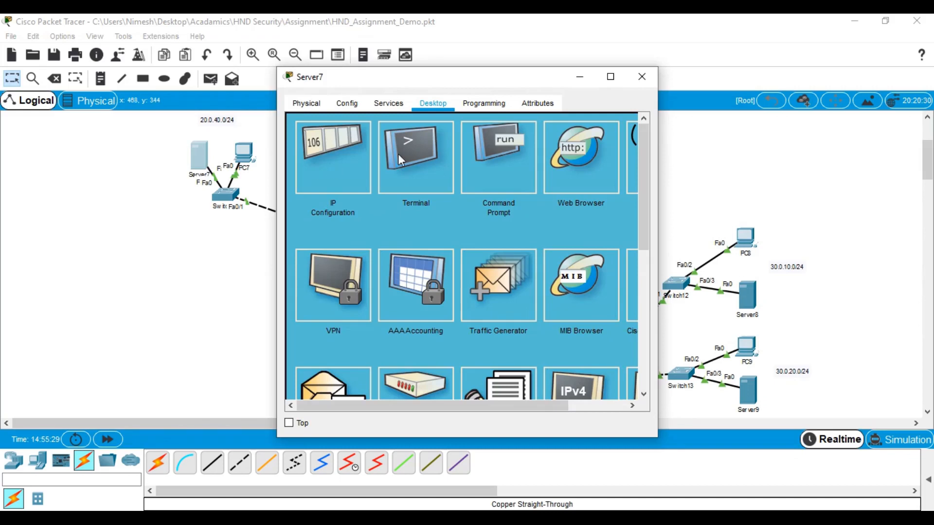
left_click(371, 110)
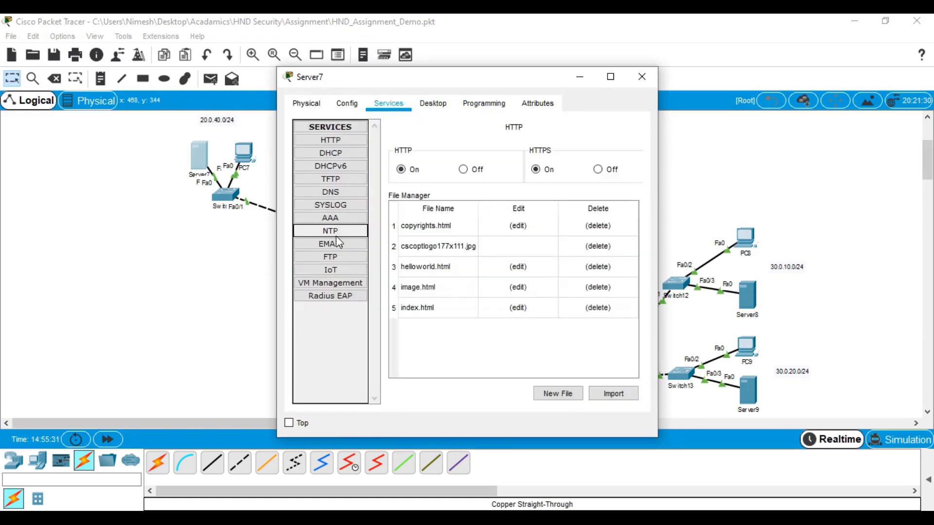
left_click(338, 256)
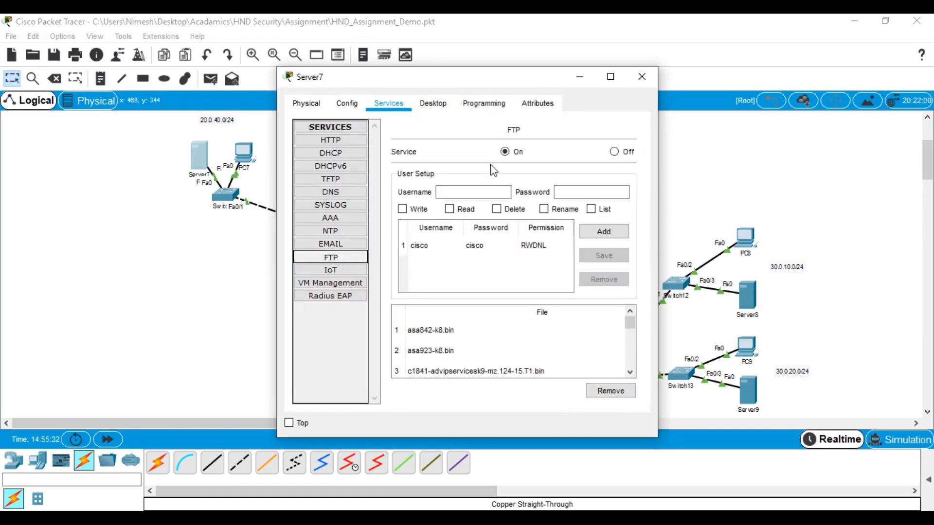
left_click(610, 78)
left_click(201, 135)
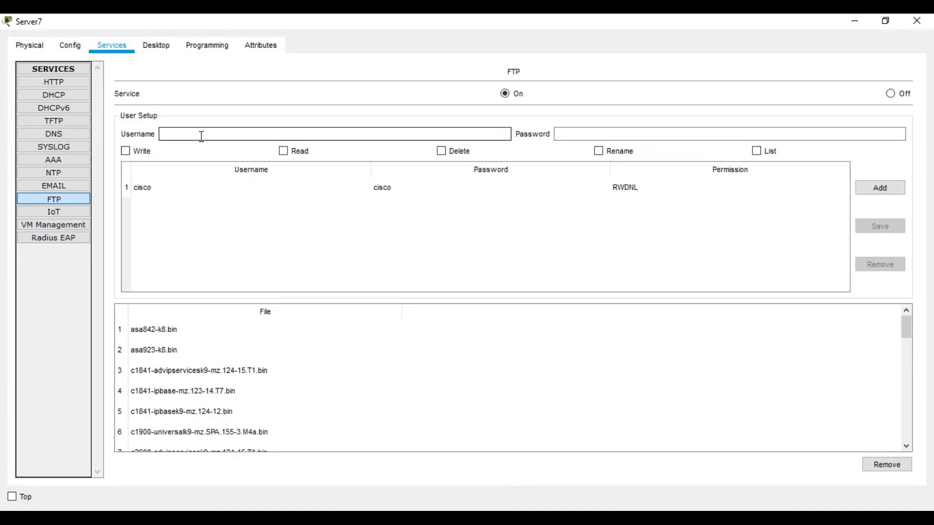
type("test")
key("Tab")
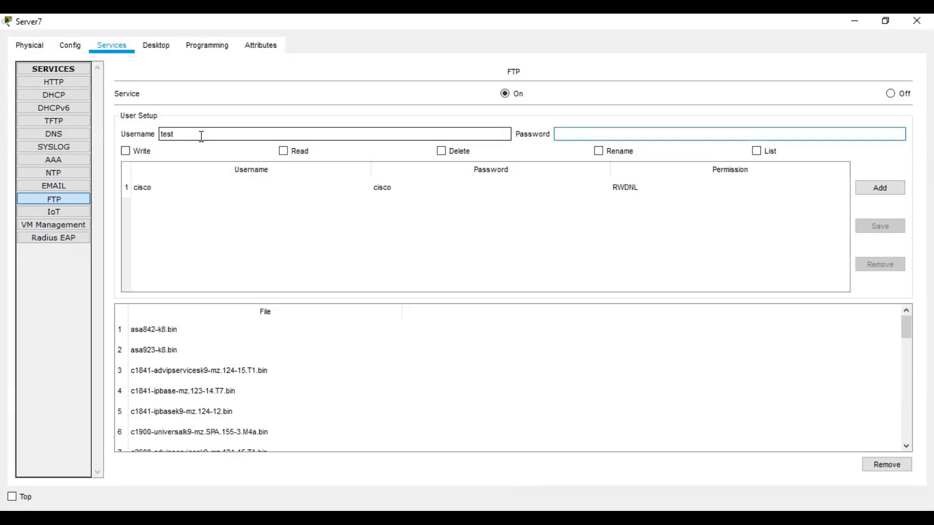
type("test123")
Give the user Write, Read, Delete, Rename and List permissions and add the account
left_click(141, 151)
left_click(284, 152)
left_click(445, 152)
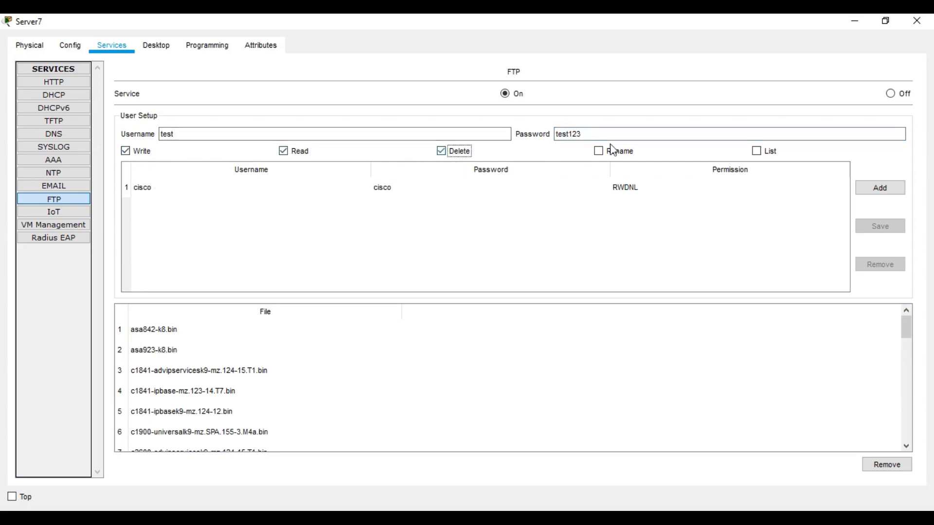
left_click(633, 152)
left_click(767, 151)
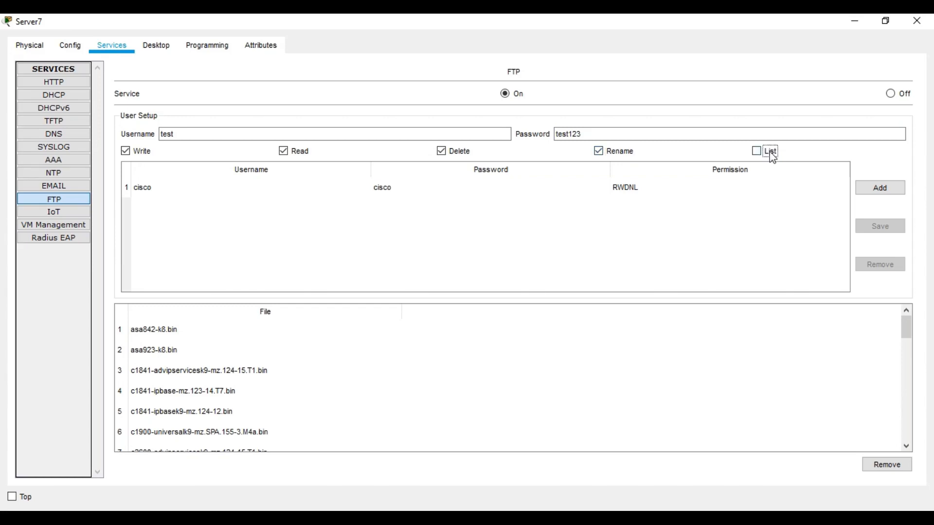
left_click(875, 188)
left_click(200, 216)
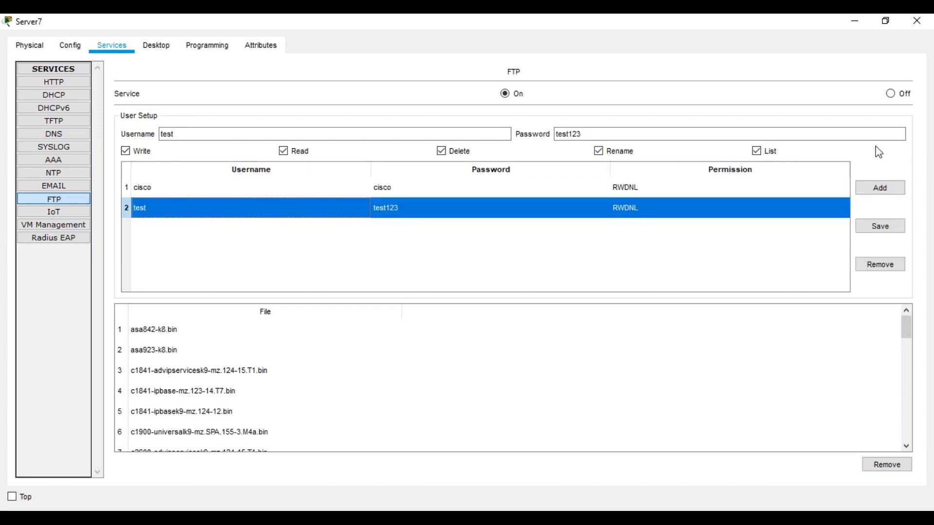
left_click(916, 21)
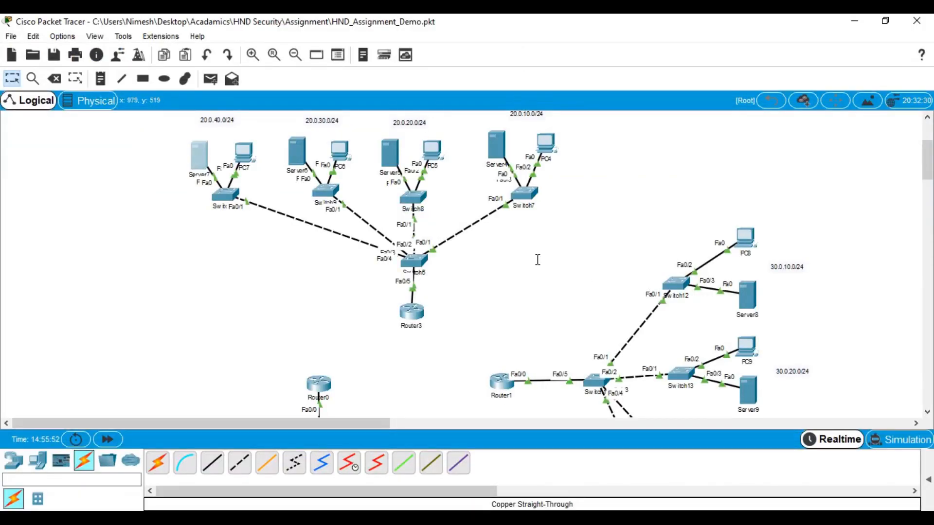
Select the Copper Cross-Over cable and start it at Router0, then cancel the port list
scroll(539, 260, "down", 3)
scroll(539, 261, "up", 2)
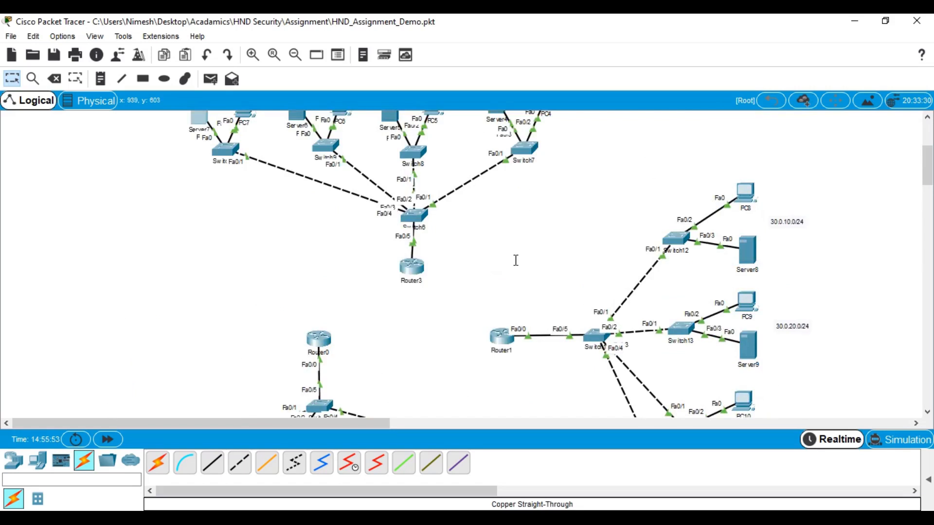
scroll(384, 270, "down", 1)
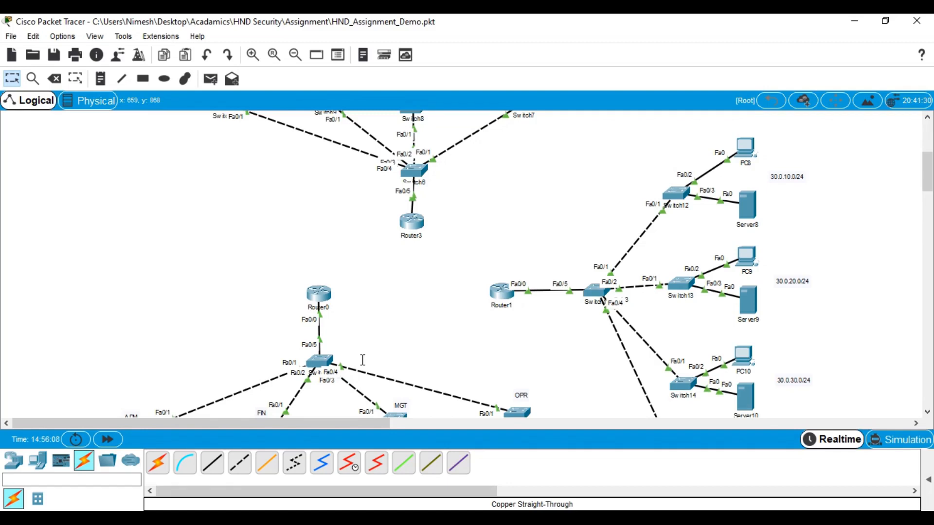
left_click(239, 463)
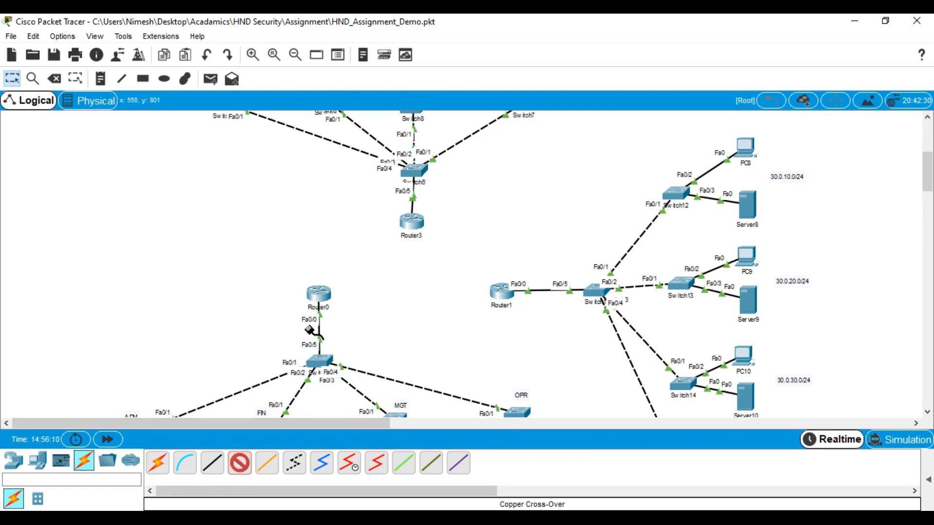
left_click(316, 292)
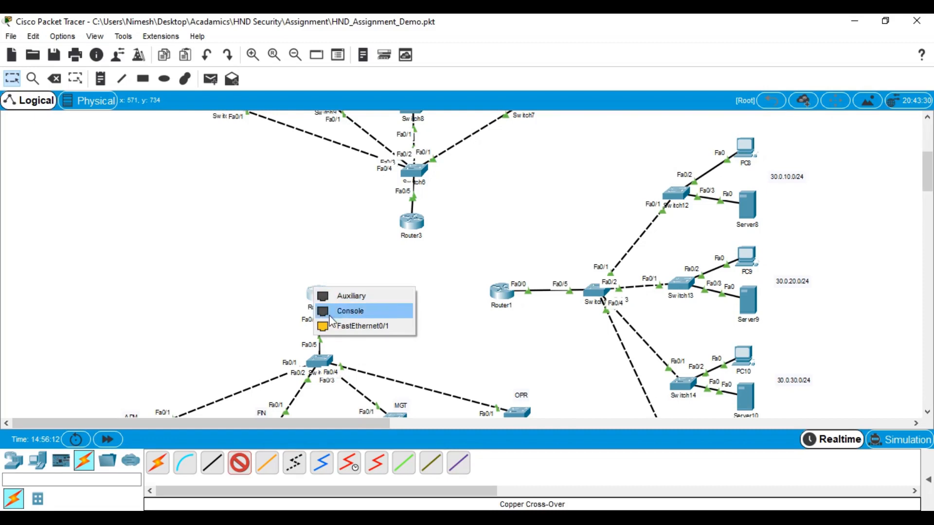
left_click(218, 261)
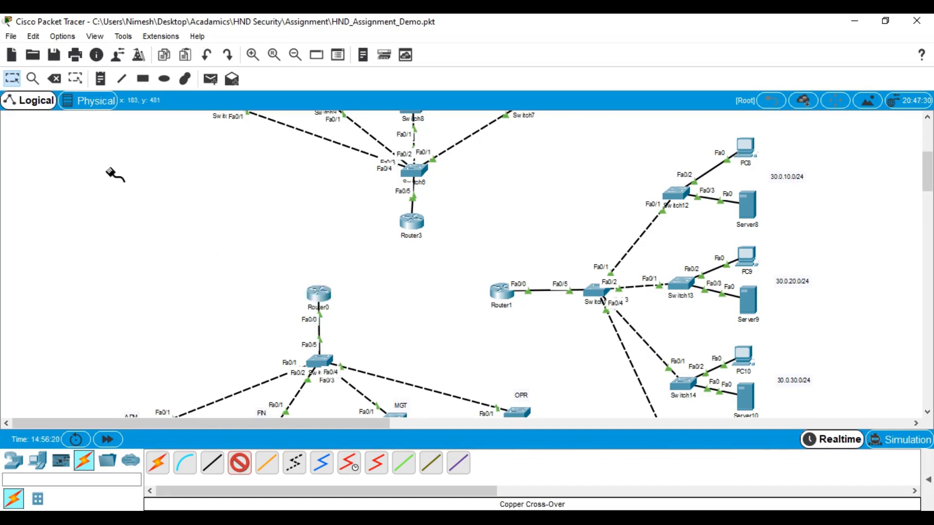
Power off Router0, install an NM-2FE2W module in its empty slot, and power it on
left_click(317, 295)
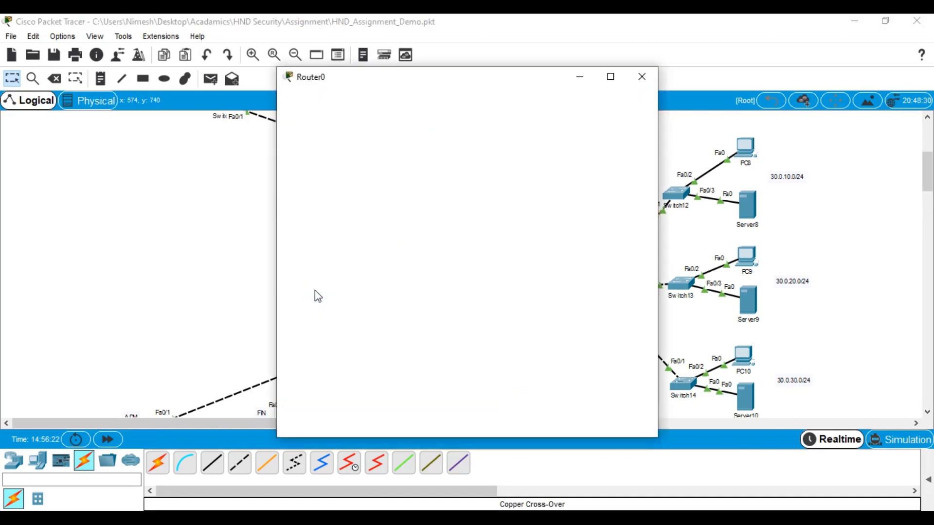
left_click(312, 105)
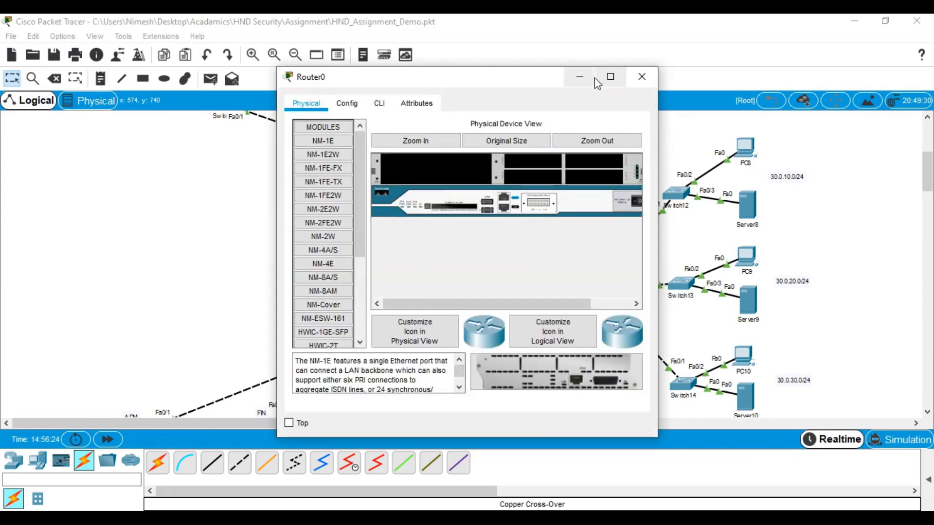
left_click(608, 78)
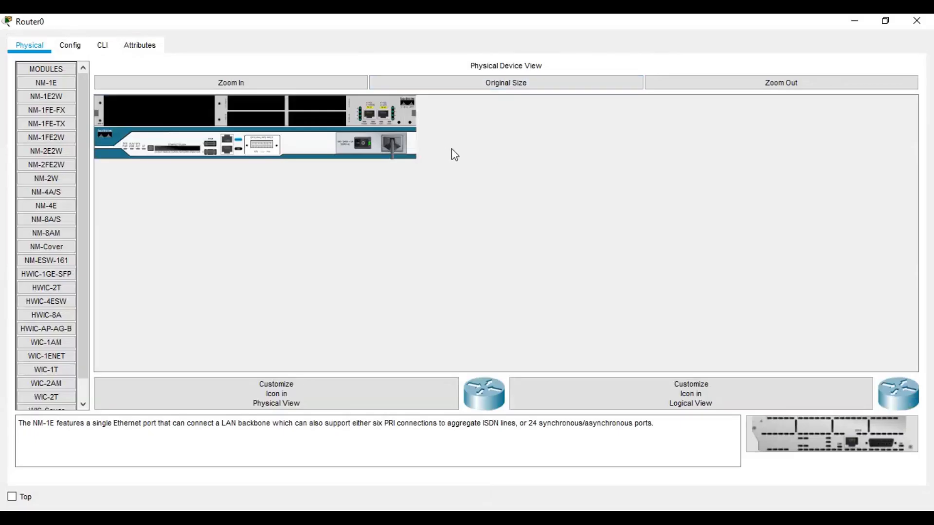
left_click(366, 142)
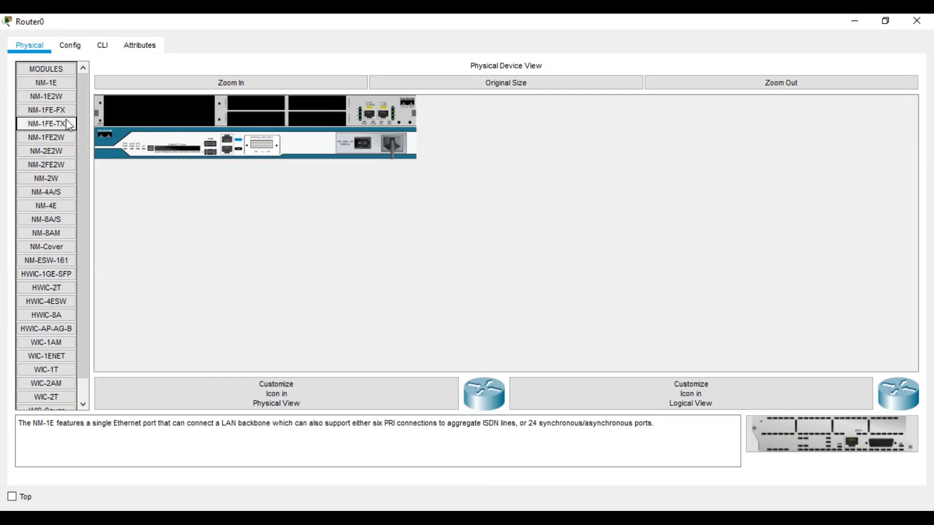
left_click(54, 163)
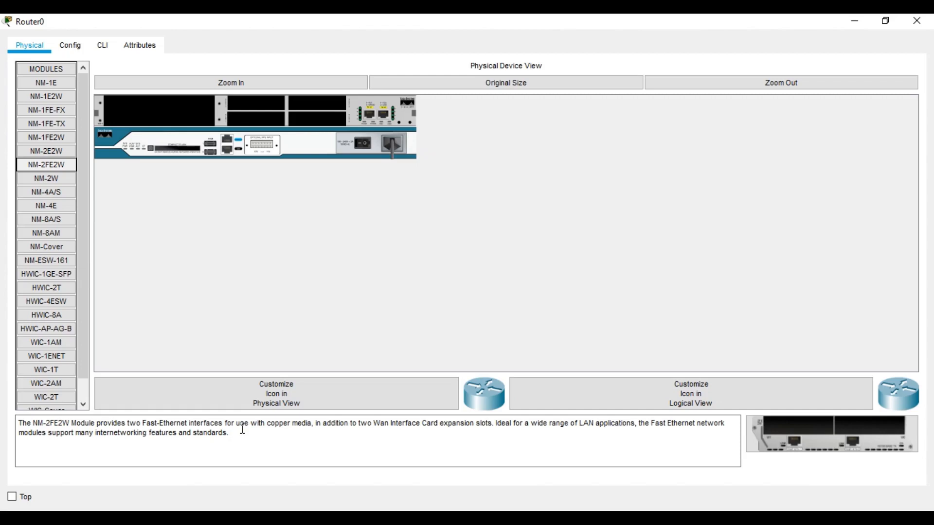
left_click_drag(58, 165, 103, 108)
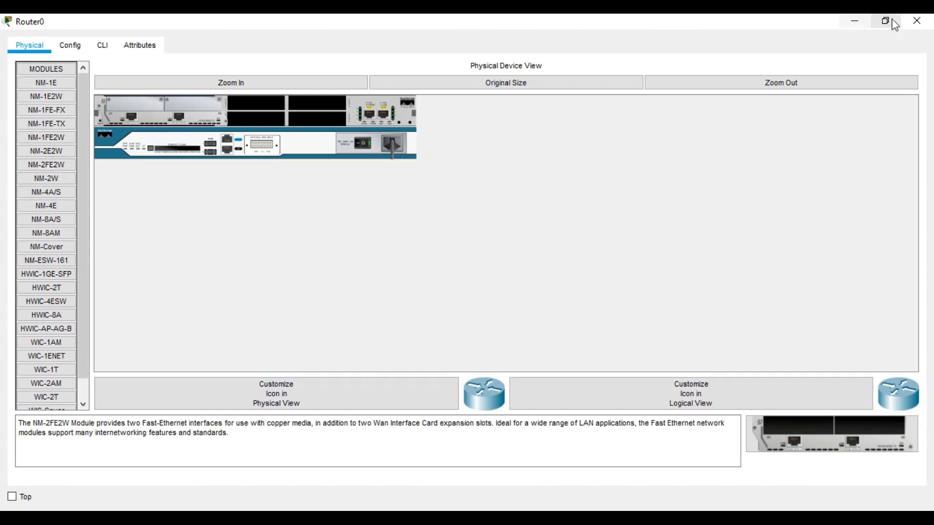
left_click(155, 49)
left_click(108, 50)
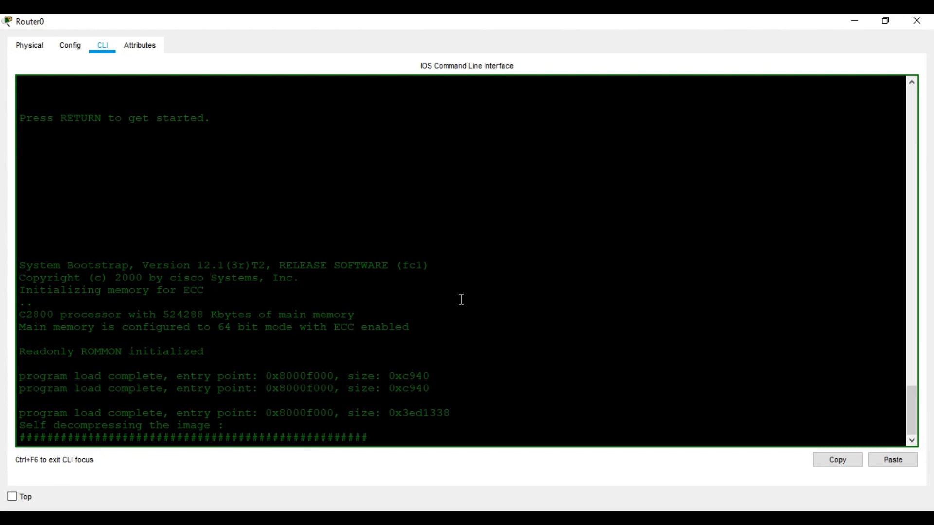
On Router0, enable and run 'sh ip int br' to see unassigned FastEthernet1/0 and 1/1
key("Return")
key("Return")
key("Return")
key("Return")
type("en")
key("Return")
key("Return")
type("sh i")
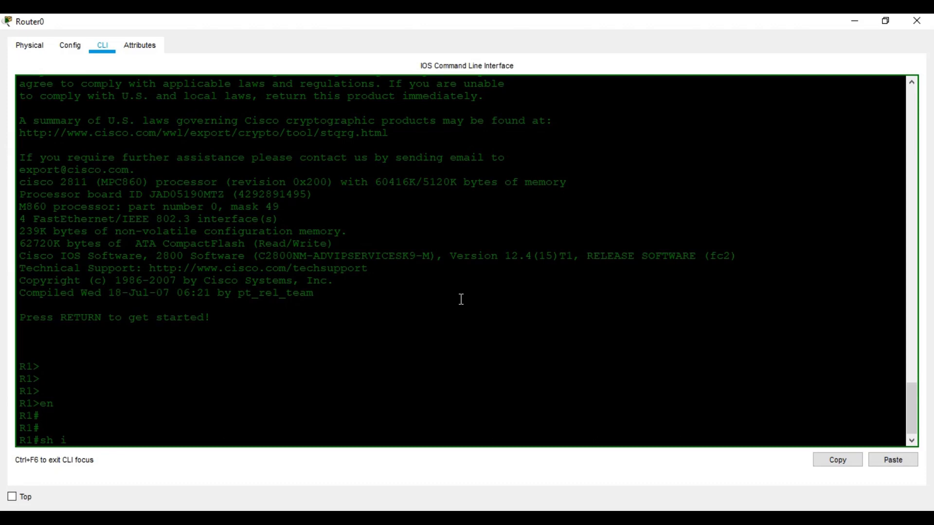
type("p int br")
key("Return")
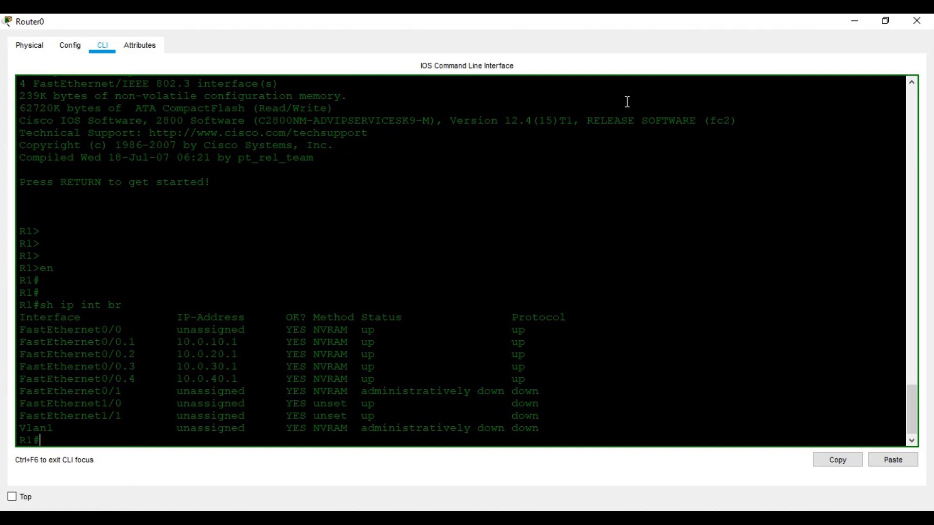
left_click(917, 21)
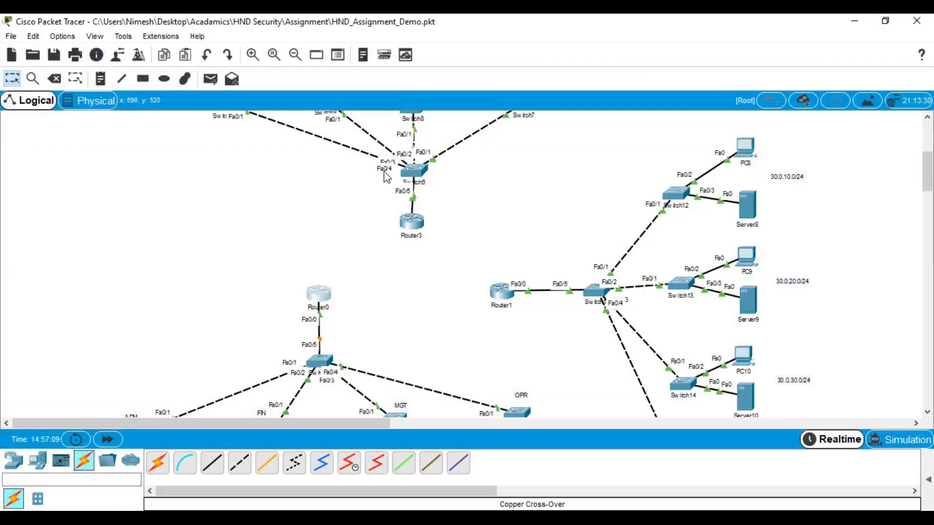
Install an NM-2FE2W module in Router3's first slot and power it back on
double_click(413, 223)
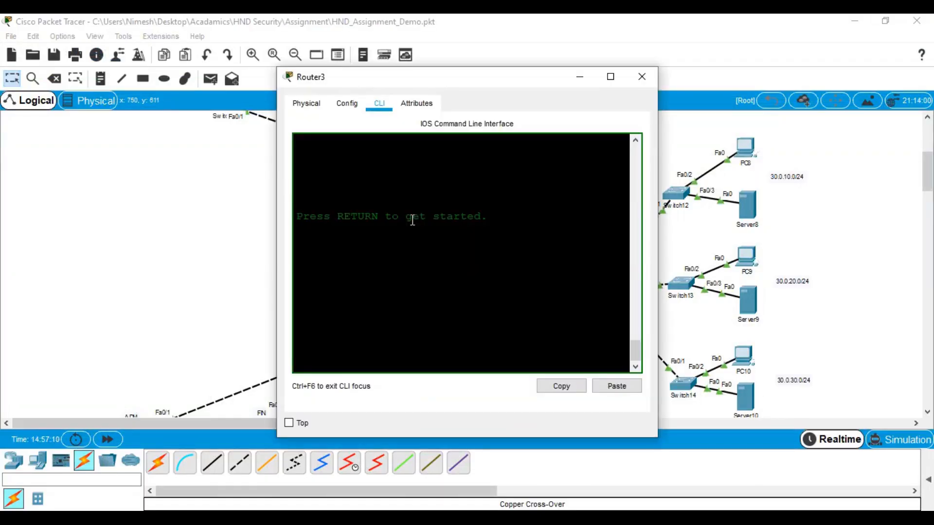
left_click(611, 75)
left_click(39, 47)
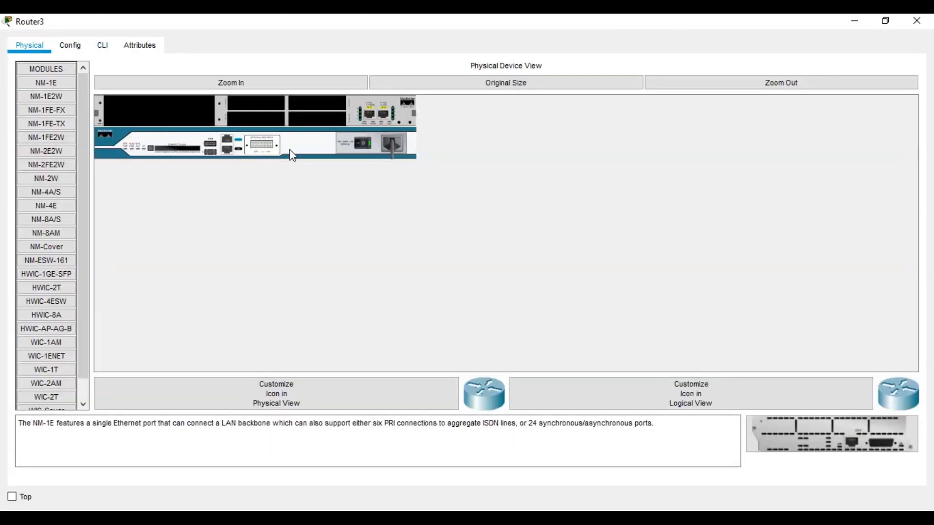
left_click_drag(46, 165, 165, 112)
left_click(367, 144)
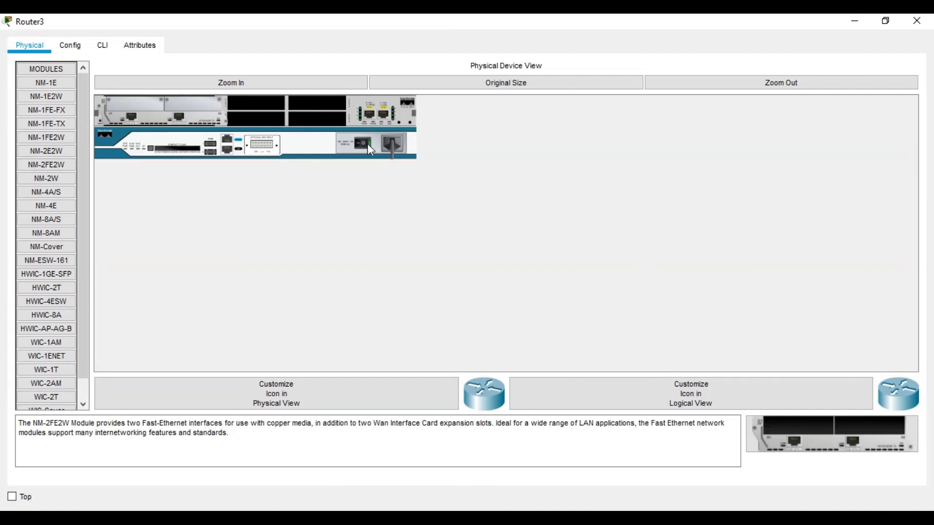
left_click(111, 50)
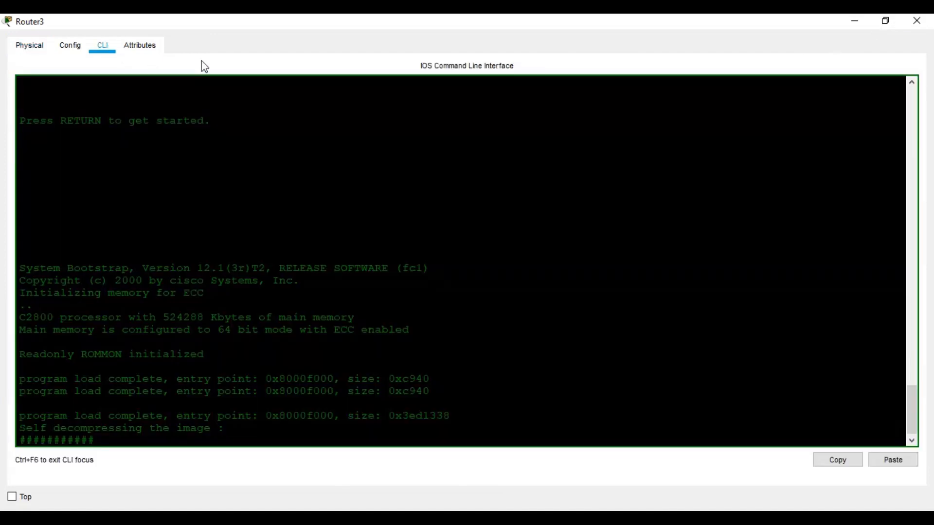
left_click(924, 28)
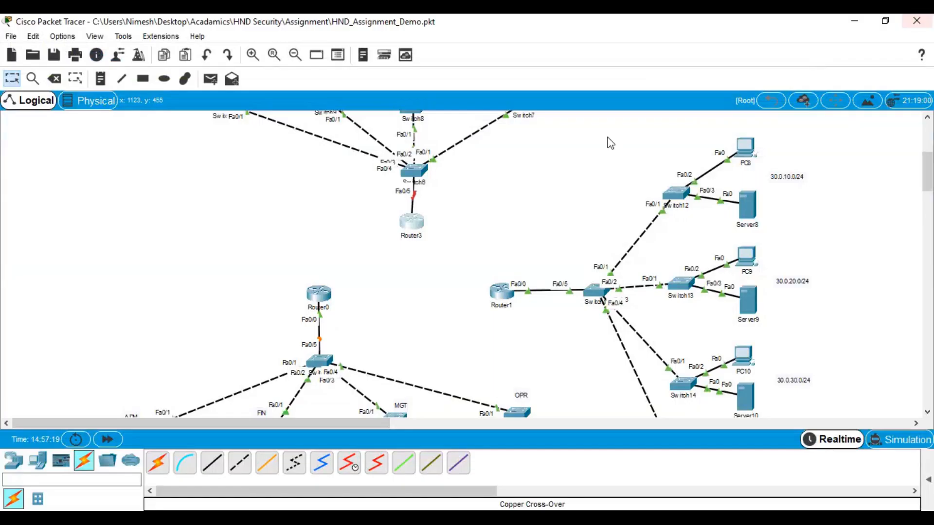
Install an NM-2FE2W module in Router1 and bring it back up
left_click(501, 295)
left_click(611, 76)
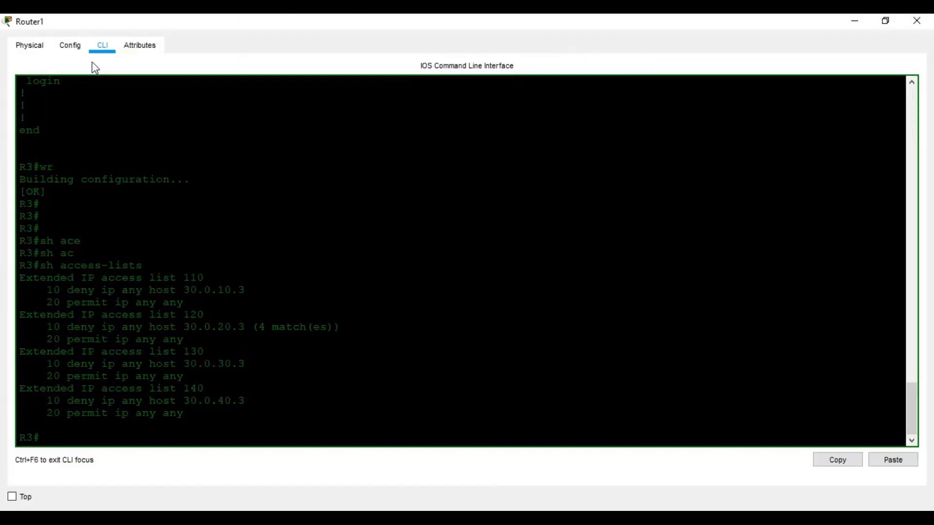
left_click(41, 45)
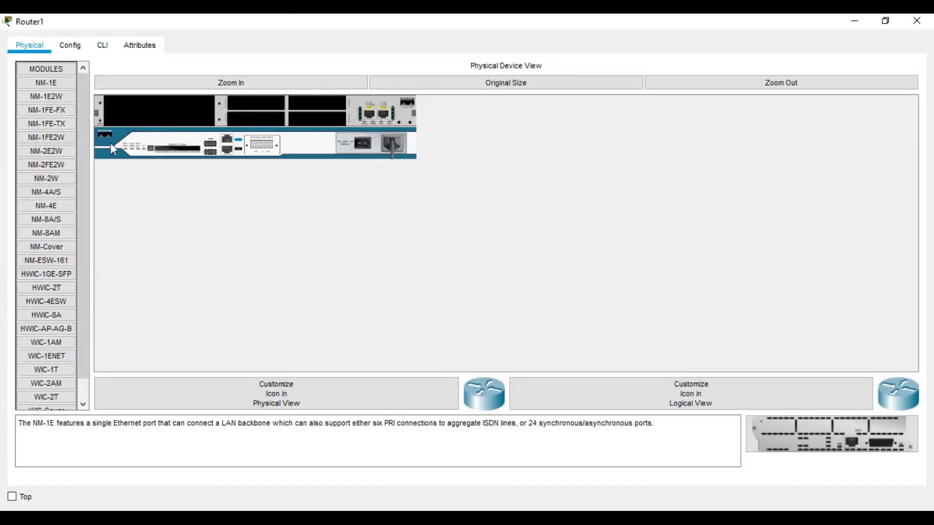
left_click_drag(49, 165, 126, 110)
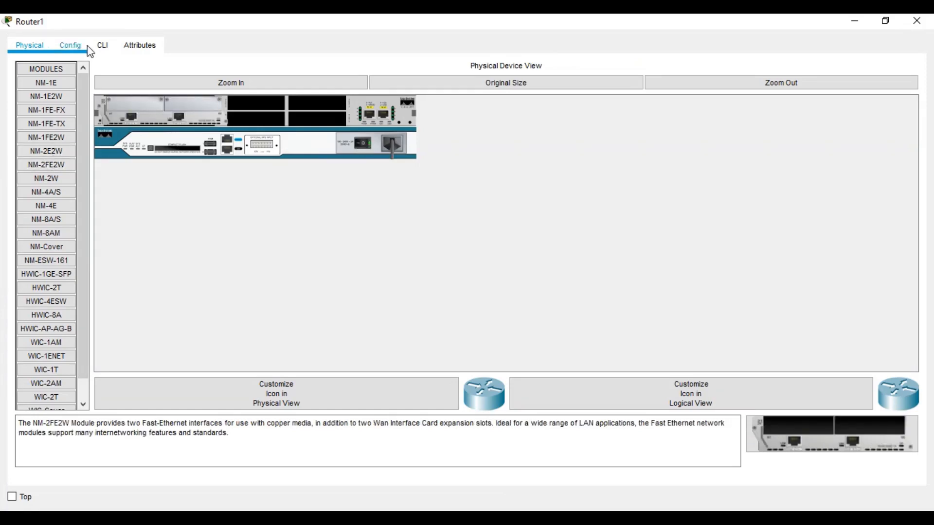
left_click(103, 46)
left_click(865, 19)
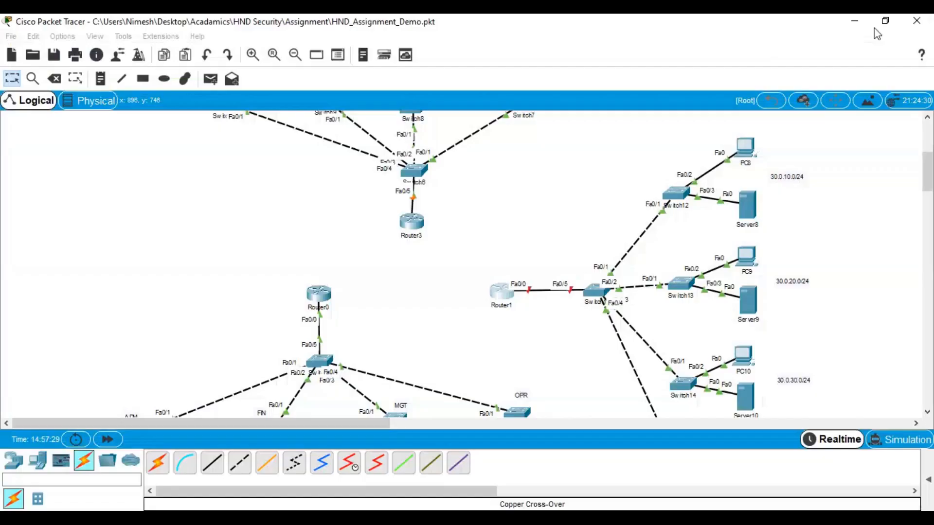
On Router3, enable and run 'sh ip int br' to review its interface addresses
left_click(411, 221)
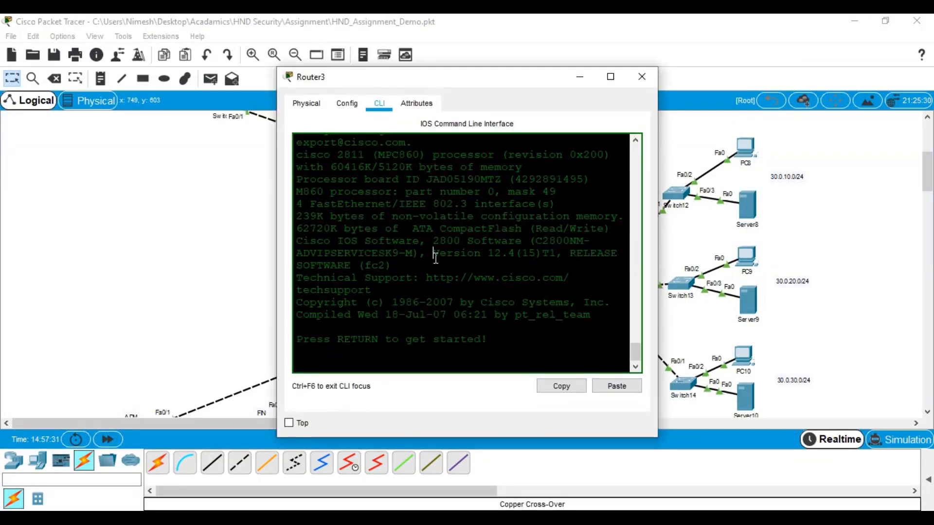
left_click(612, 77)
key("Return")
key("Return")
key("Return")
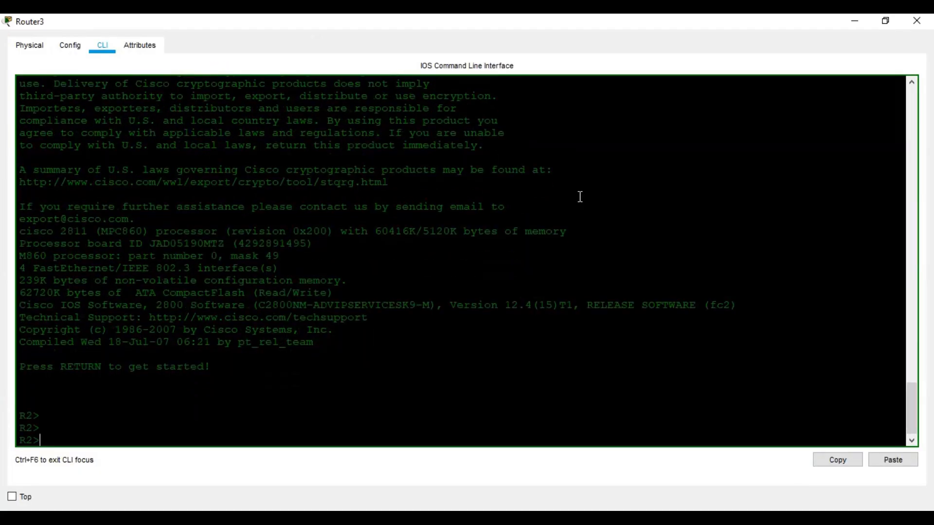
key("Return")
type("en")
key("Return")
key("Return")
key("Return")
type("sh ip int br")
key("Return")
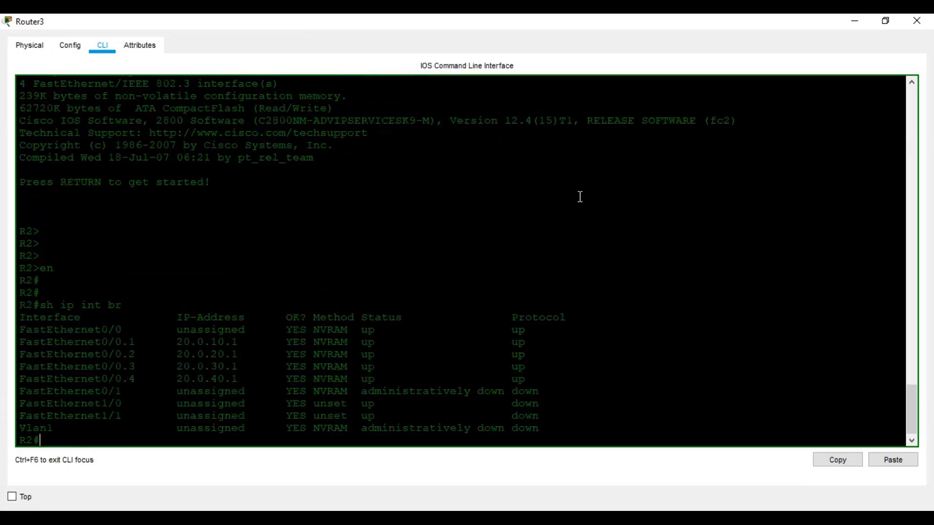
left_click(917, 20)
On Router1, enable and run 'sh ip int br', correcting the 'inr' typo
left_click(510, 300)
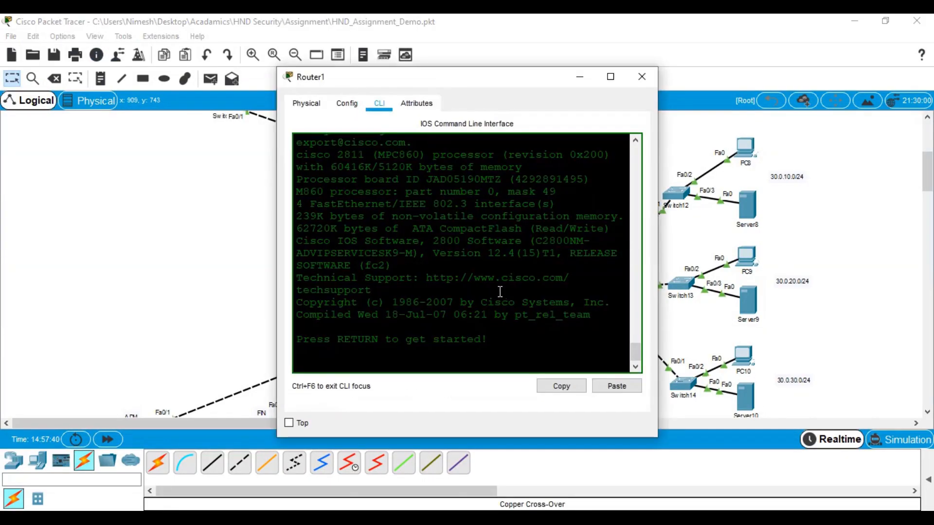
left_click(611, 74)
key("Return")
key("Return")
key("Return")
type("en")
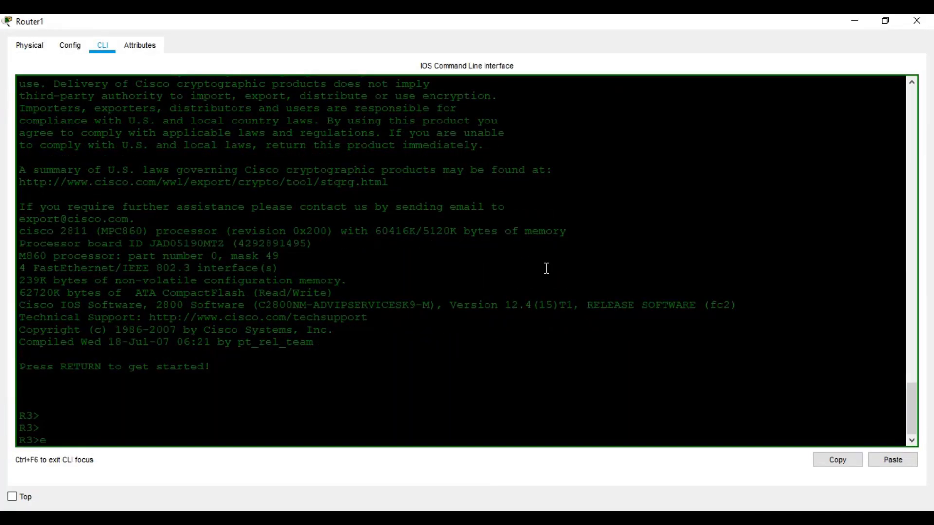
key("Return")
key("Return")
type("sh ")
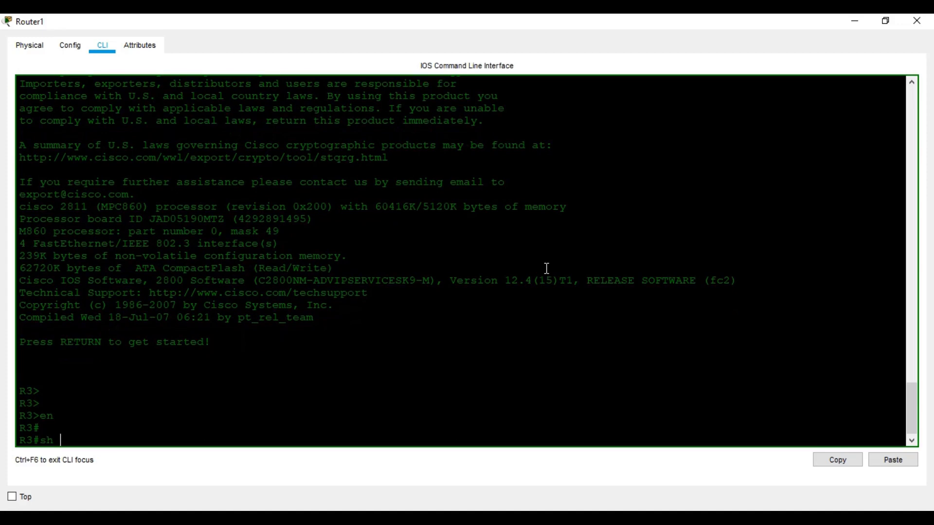
type("ip inr br")
key("Return")
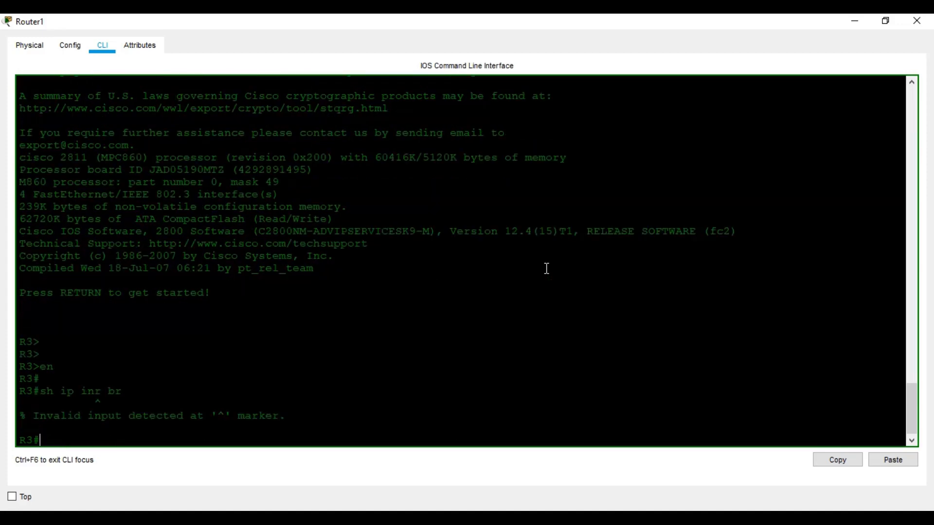
key("Up")
key("Left")
key("Left")
key("Left")
key("Left")
key("Delete")
type("t")
key("Return")
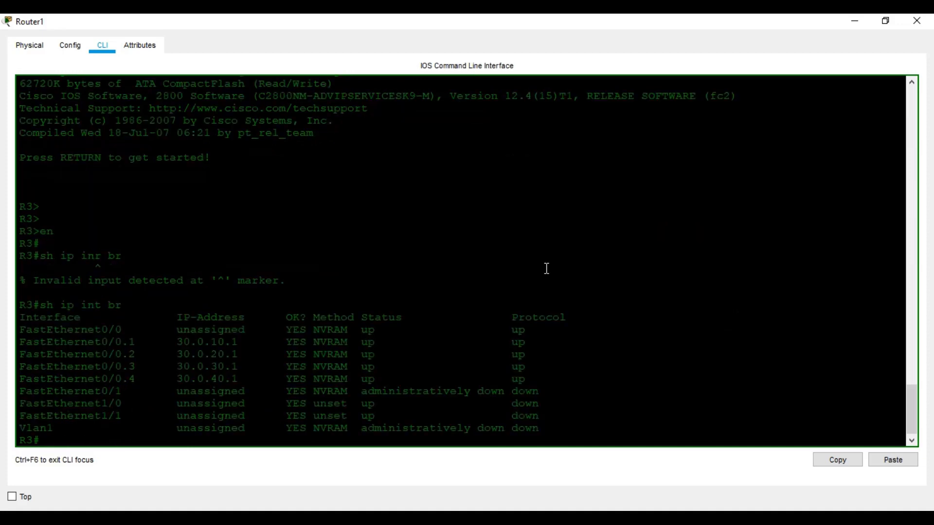
left_click(917, 20)
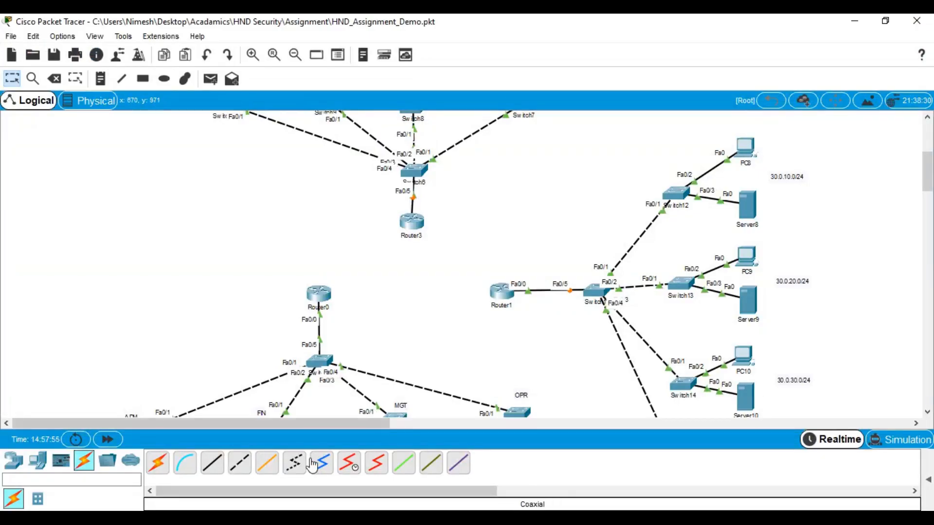
Link Router0 Fa1/1 to Router3 Fa1/1 with a copper cross-over cable
left_click(248, 468)
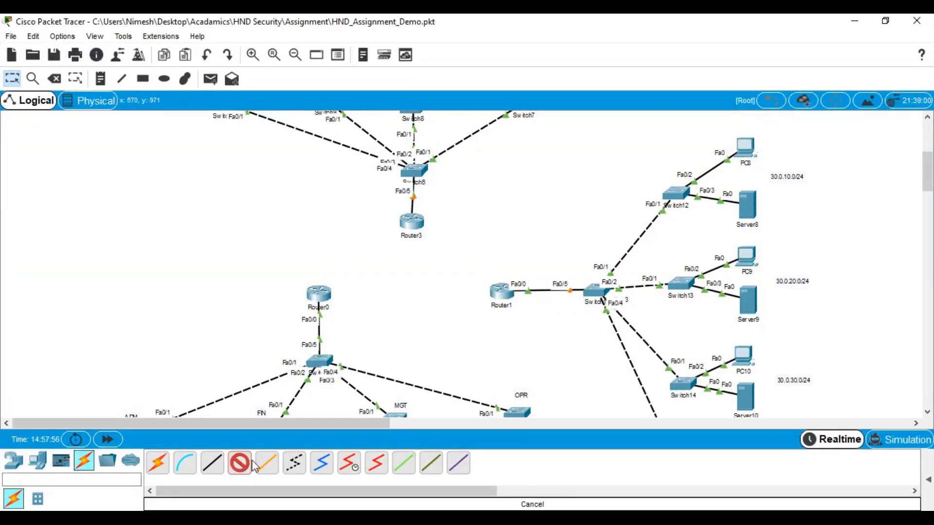
left_click(315, 291)
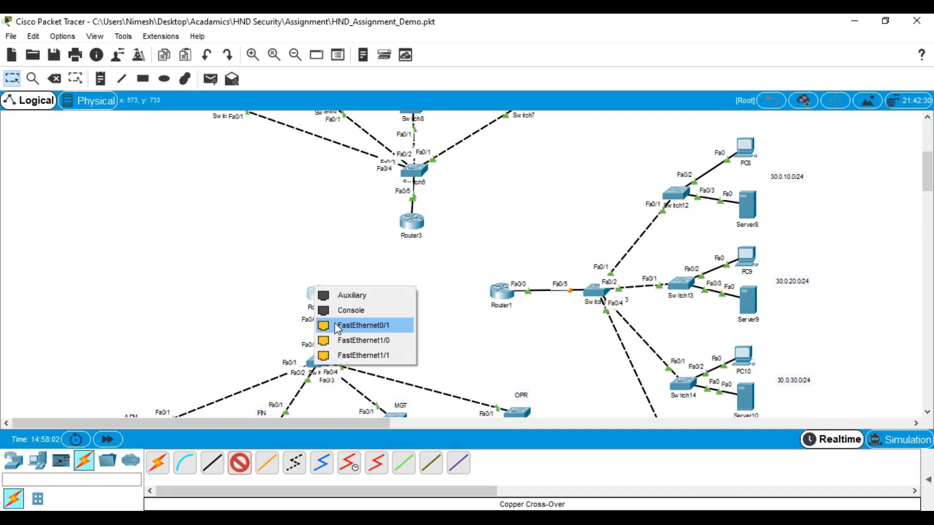
left_click(343, 355)
left_click(412, 223)
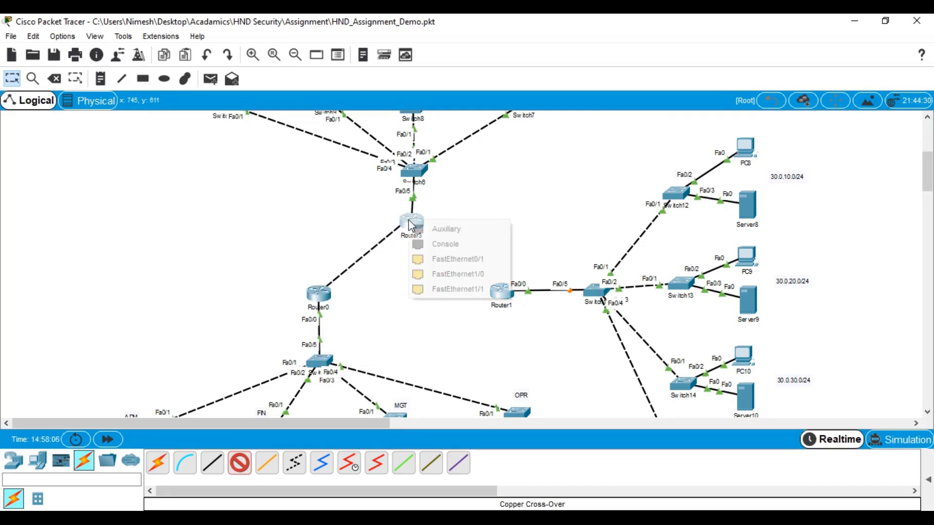
left_click(444, 289)
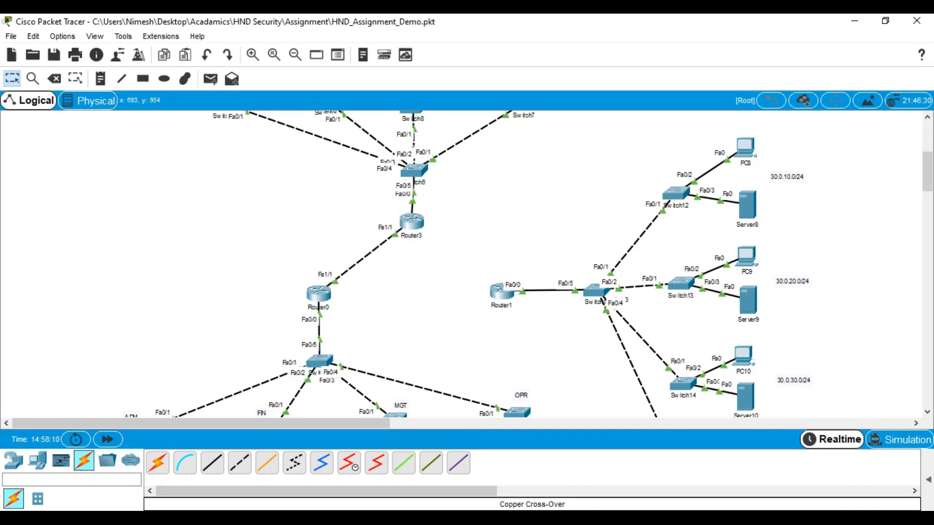
Link Router0 Fa0/1 to Router1 Fa0/1 with a copper cross-over cable
left_click(240, 463)
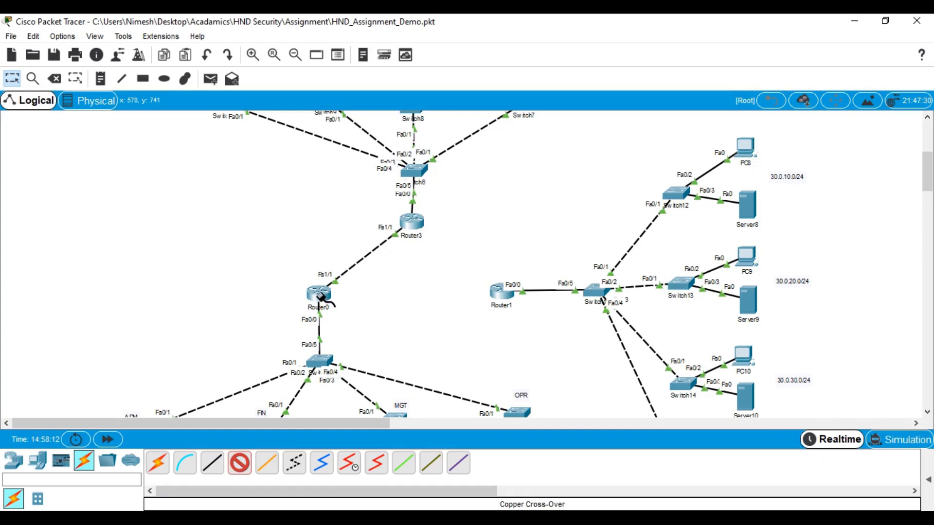
left_click(320, 296)
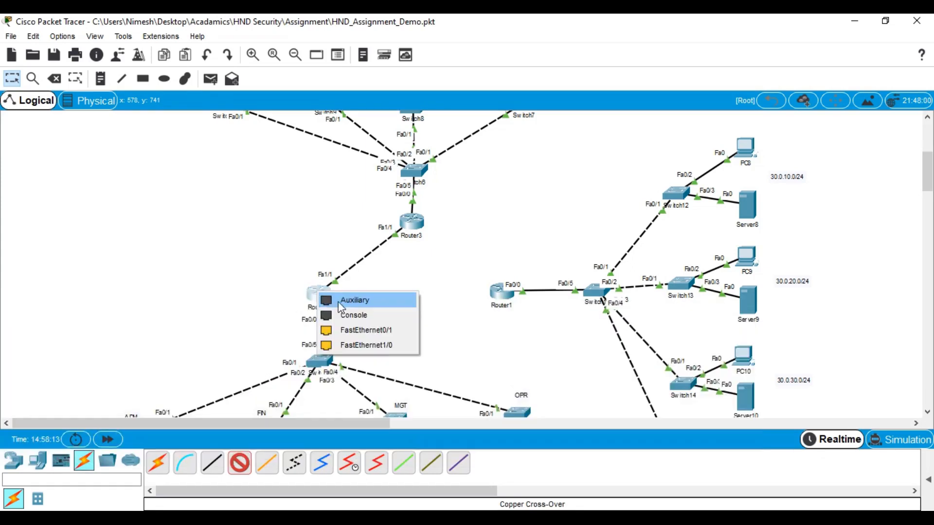
left_click(370, 344)
left_click(496, 290)
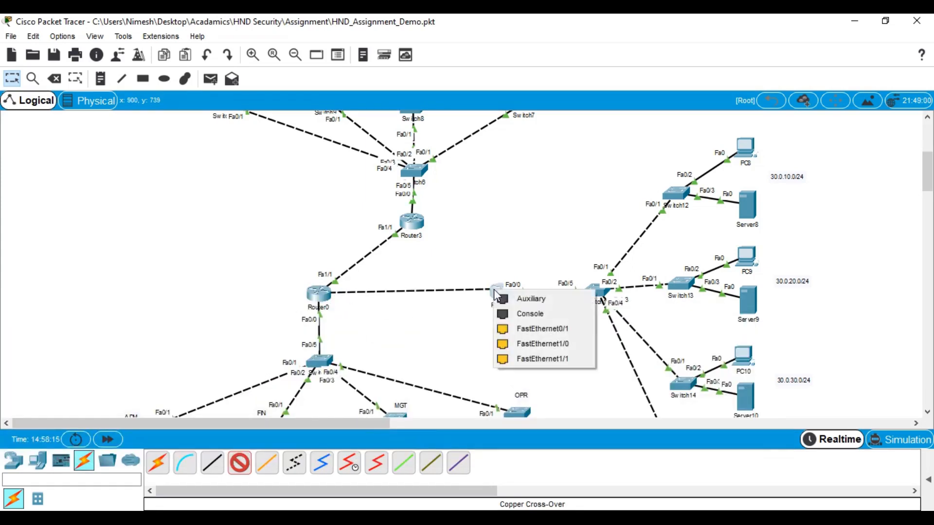
left_click(520, 330)
Link Router3 Fa1/0 to Router1 Fa1/0 with a copper cross-over cable
left_click(240, 463)
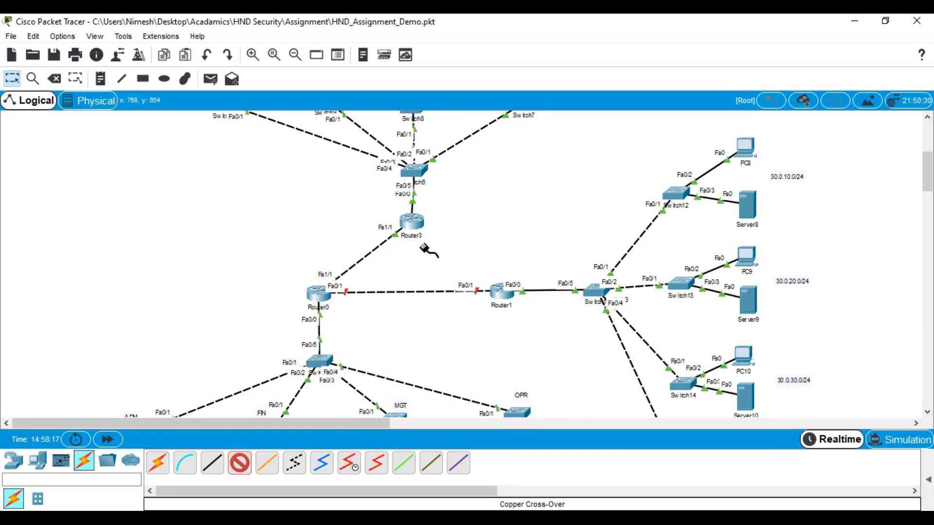
left_click(415, 216)
left_click(466, 264)
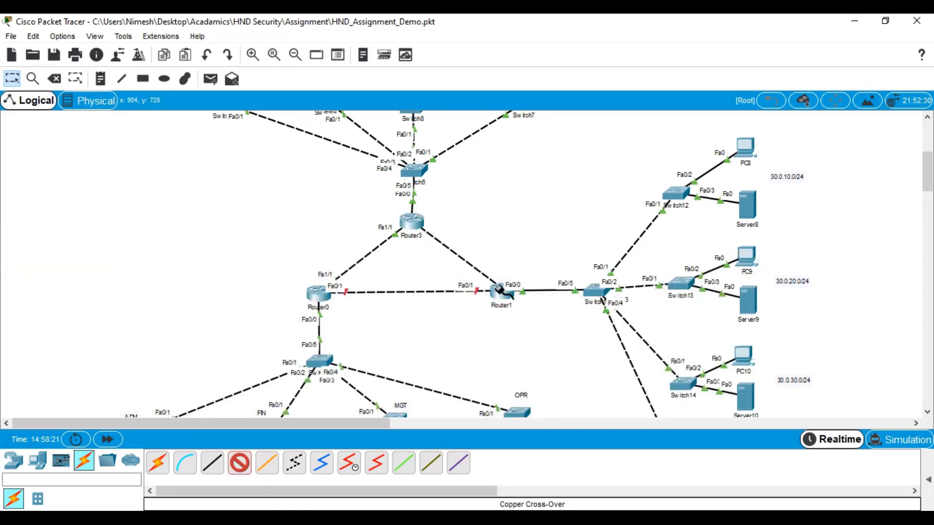
left_click(502, 294)
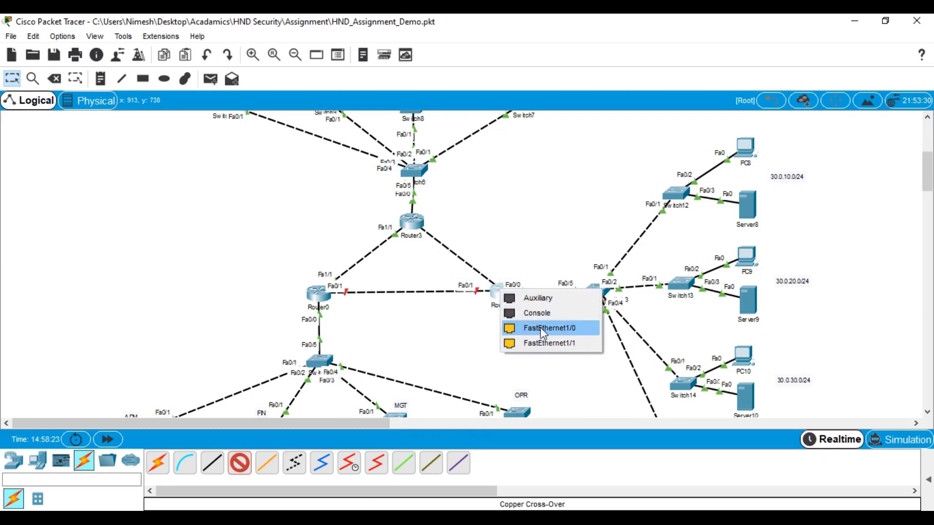
left_click(538, 328)
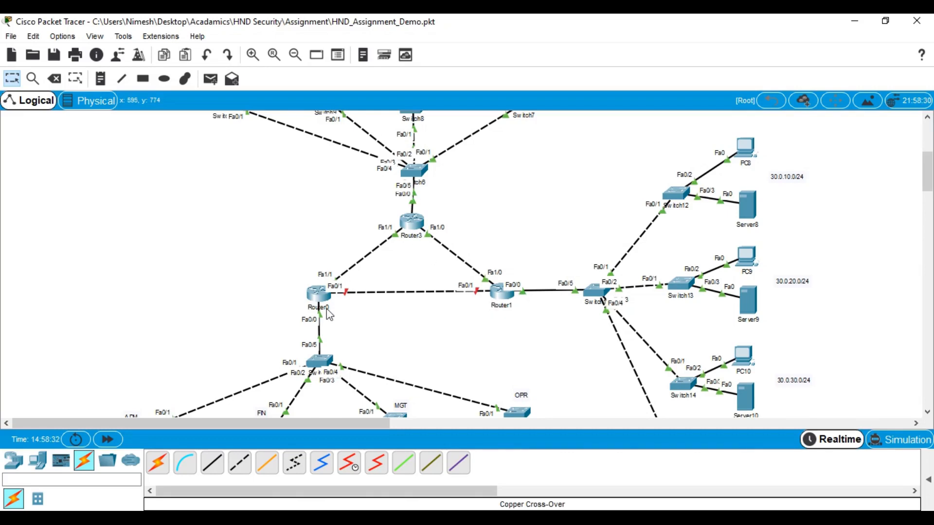
mouse_move(330, 315)
Place a 50.0.50.0/24 note beside the Router3–Router0 link
left_click(100, 78)
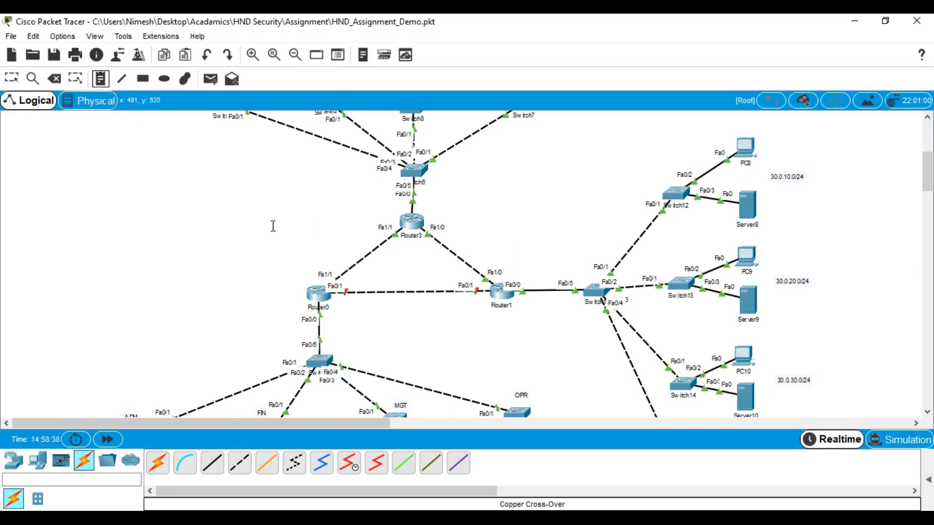
left_click(304, 240)
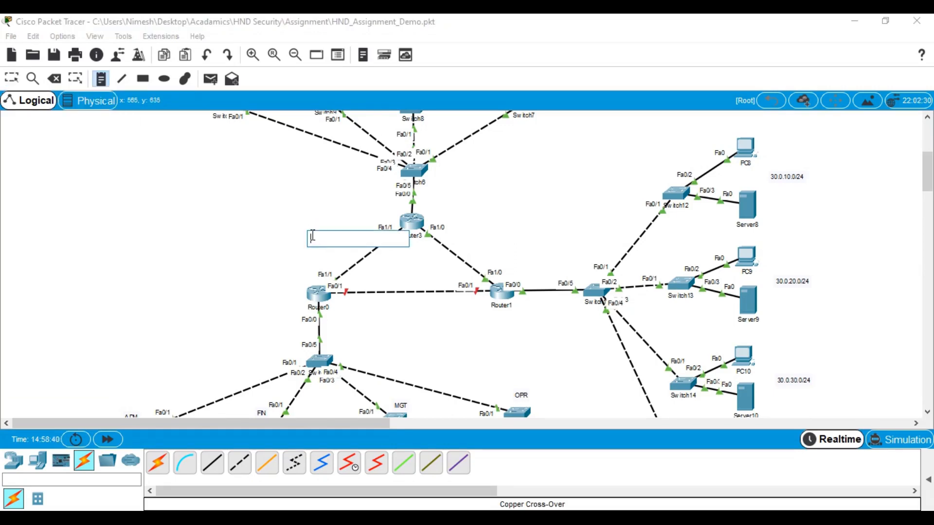
type("50.0.50.0/24")
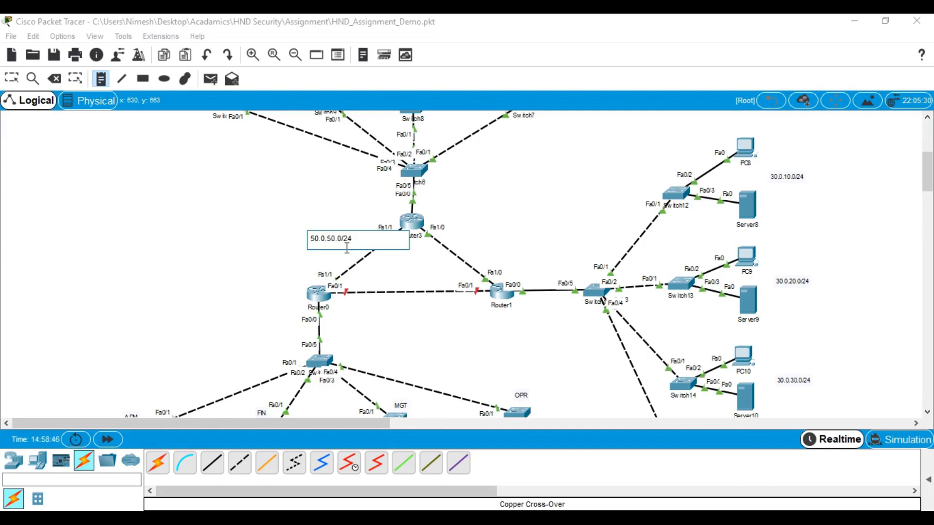
left_click(311, 238)
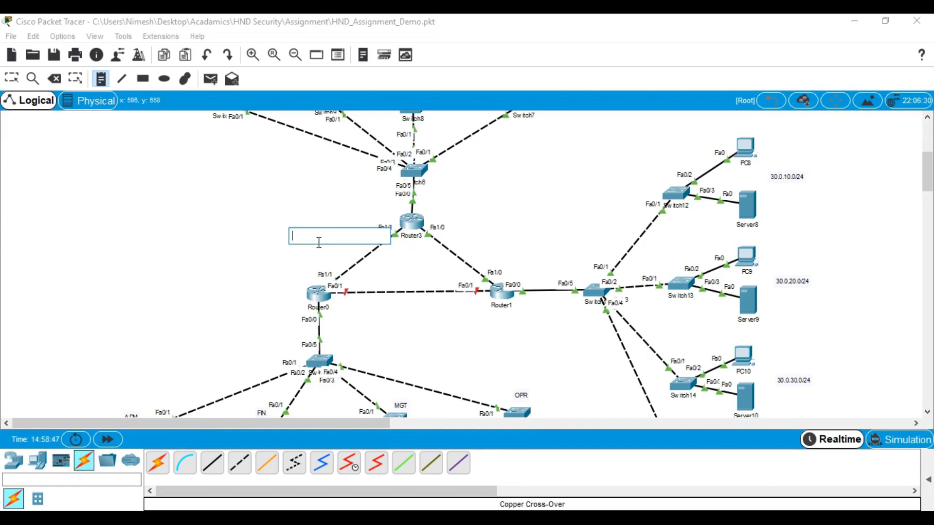
left_click(468, 246)
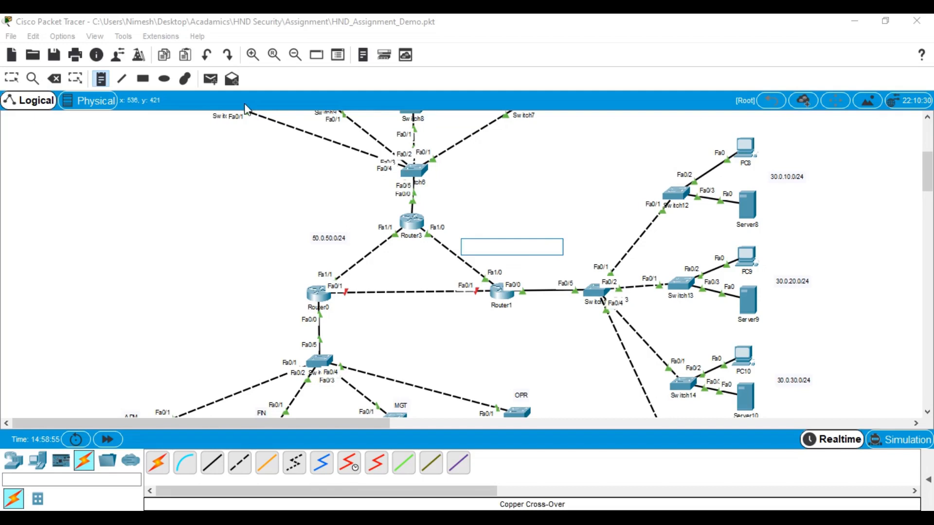
key("Escape")
Move that note down near Router0 and correct it to 50.0.50.1/24
left_click_drag(321, 237, 292, 257)
double_click(308, 261)
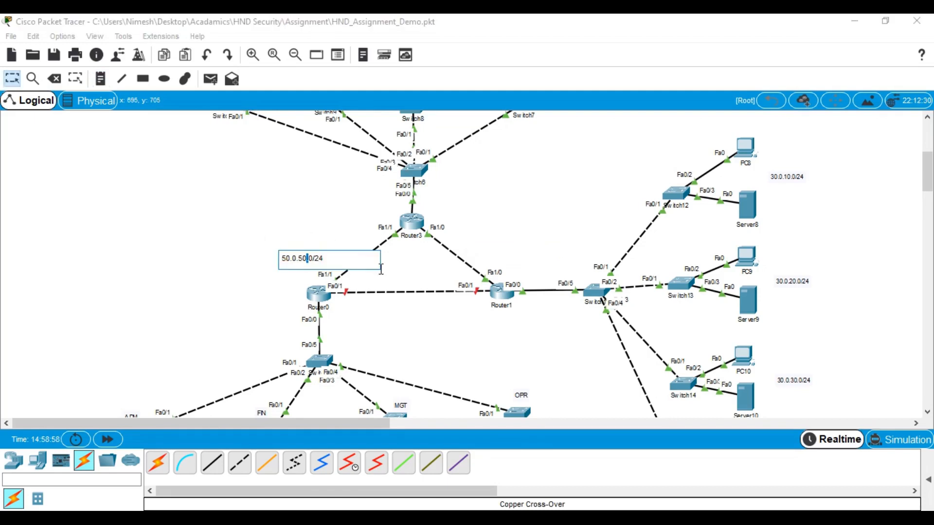
key("BackSpace")
type("1")
left_click(379, 207)
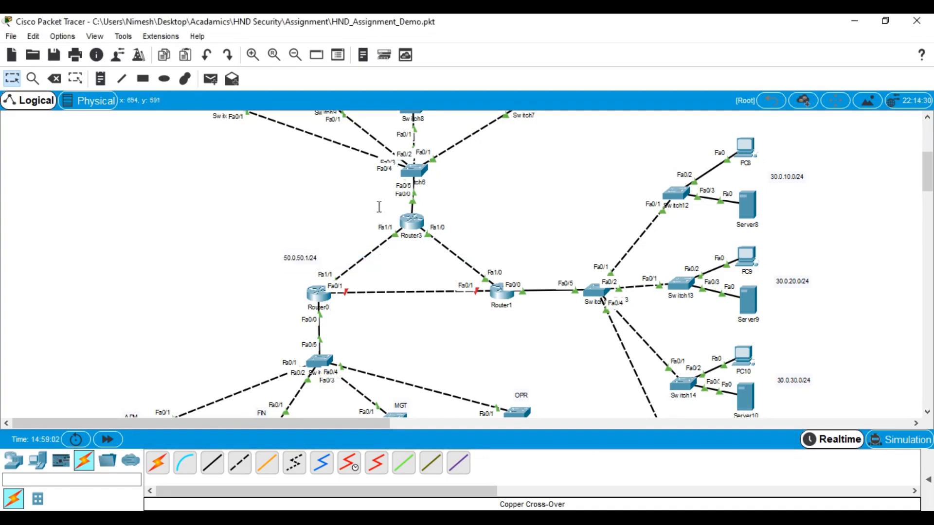
Add a 50.0.50.2/24 note next to Router3 and begin a 50.0.100.2/24 note
left_click(101, 80)
left_click(375, 227)
type("50.0.50.2")
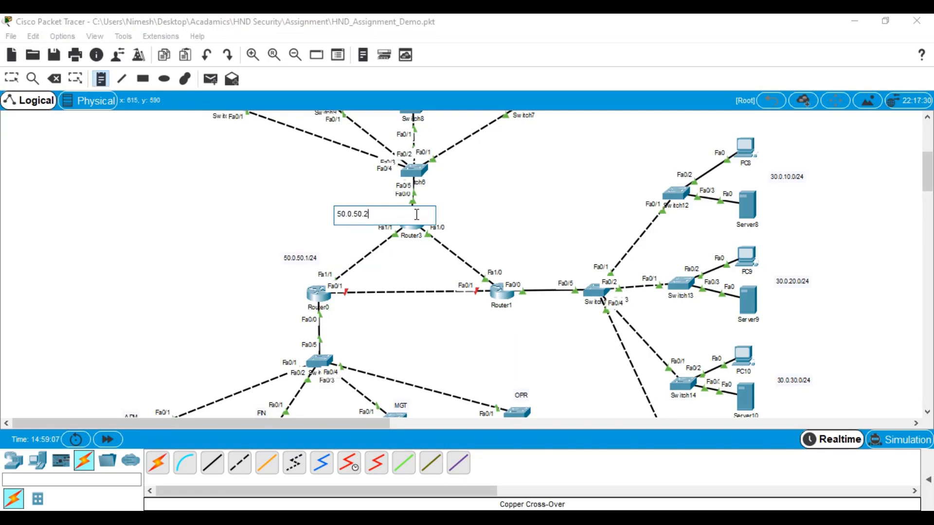
type("/24")
left_click(510, 213)
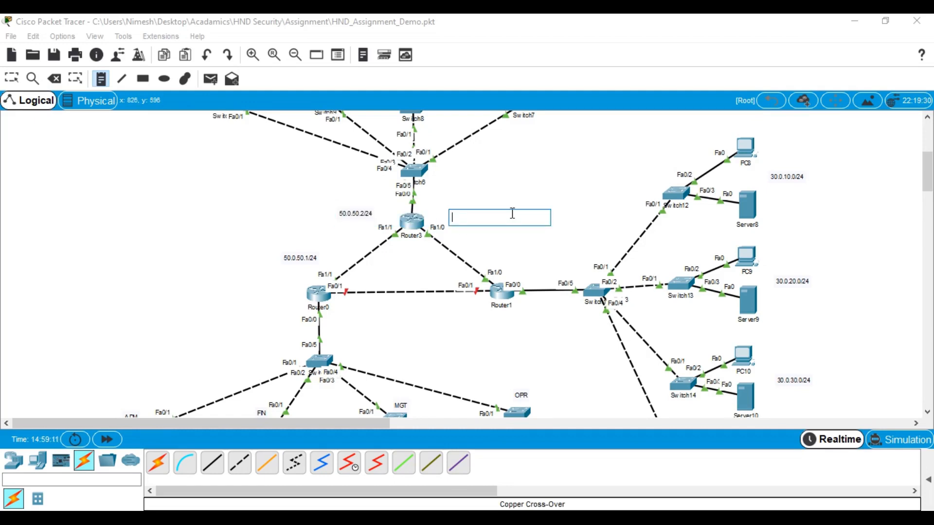
type("50.0.")
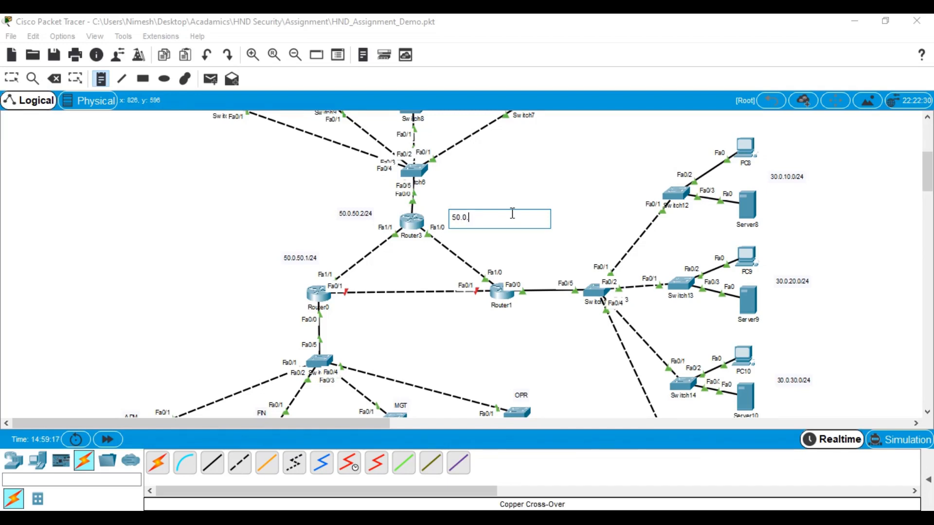
type("100.2/24")
Add notes 50.0.100.1/24 near Router1, 50.0.150.1/24 below Router0, and 50.0.150.2/24 below Router1
left_click(496, 253)
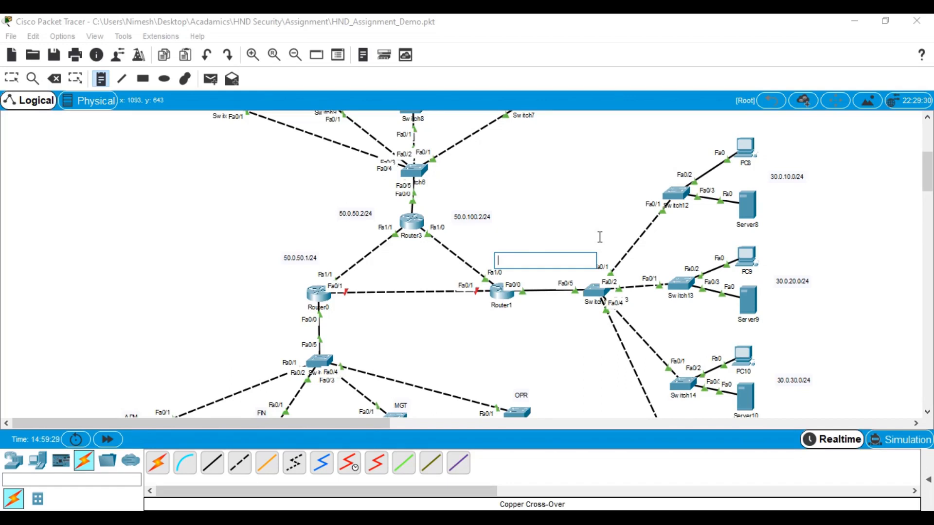
type("50.0.")
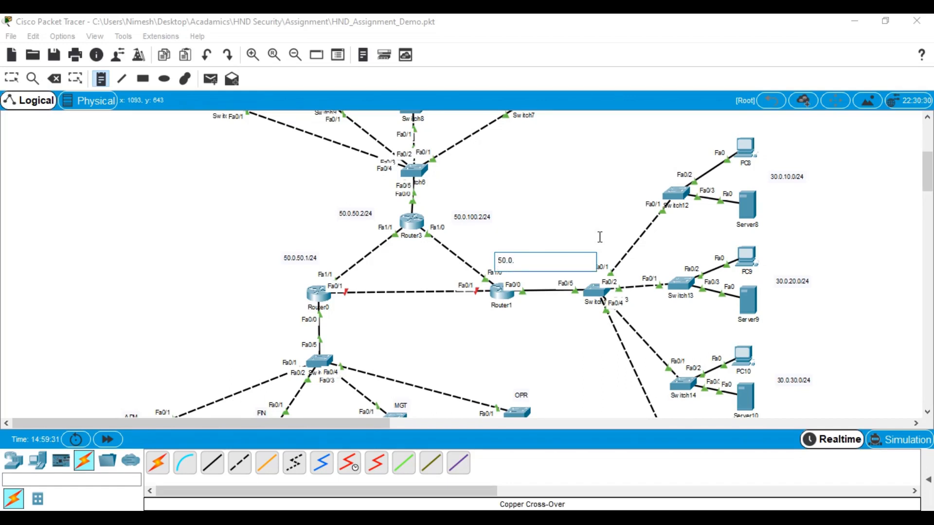
type("100.1/24")
left_click(340, 306)
type("50.")
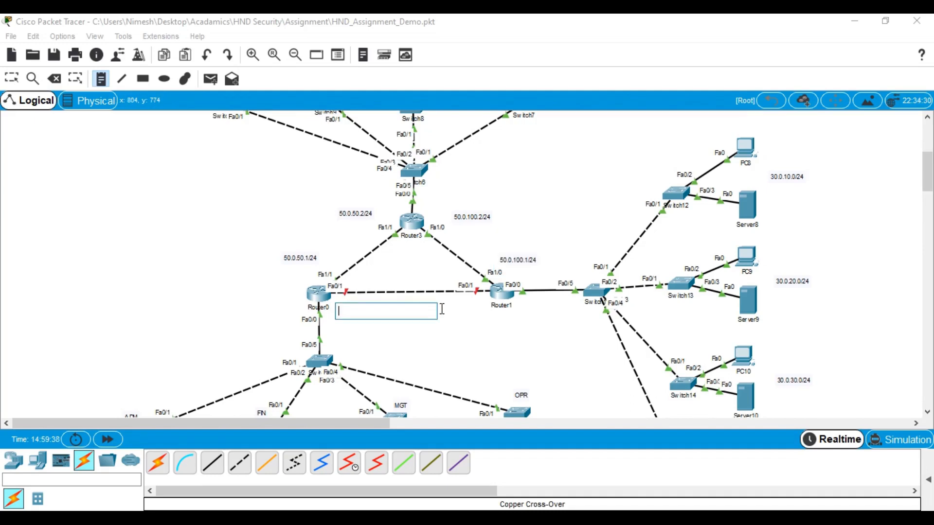
type("0.150.")
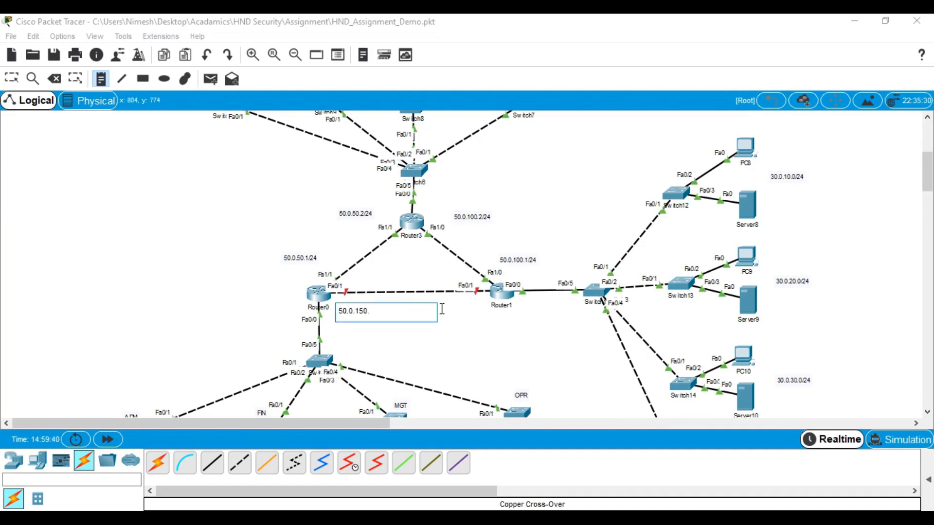
type("1/24")
left_click(483, 315)
left_click(475, 319)
type("50")
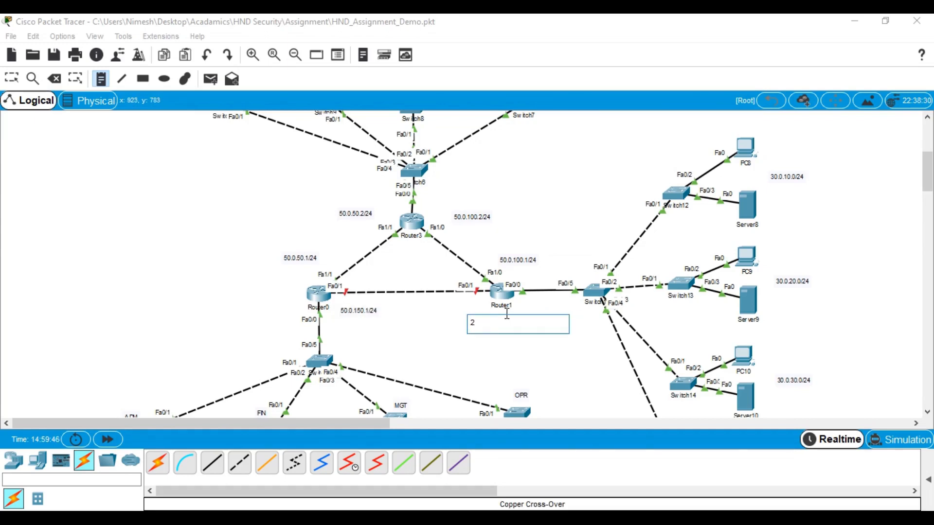
type(".0.150.2/24")
left_click(574, 357)
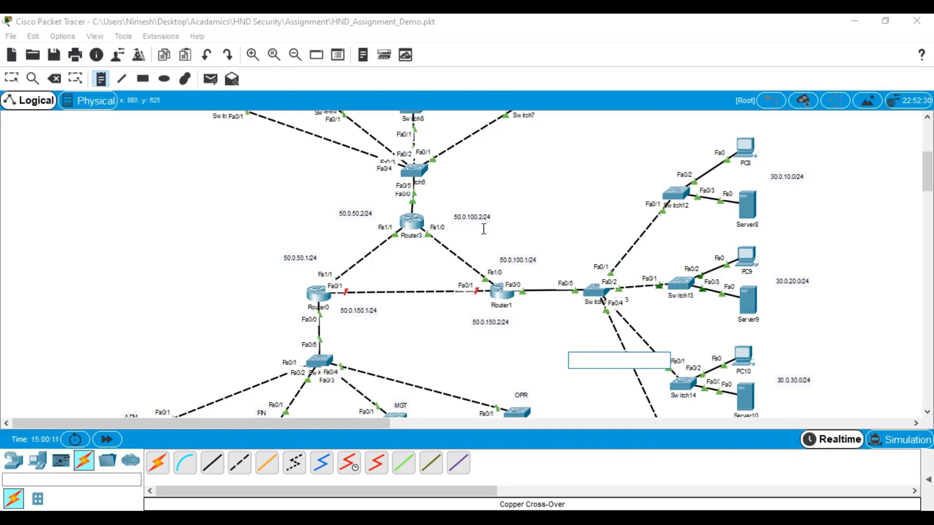
Discard the stray empty note, then relabel the Router3–Router1 link ends as 50.0.100.1/24 and 50.0.100.2/24
left_click(501, 220)
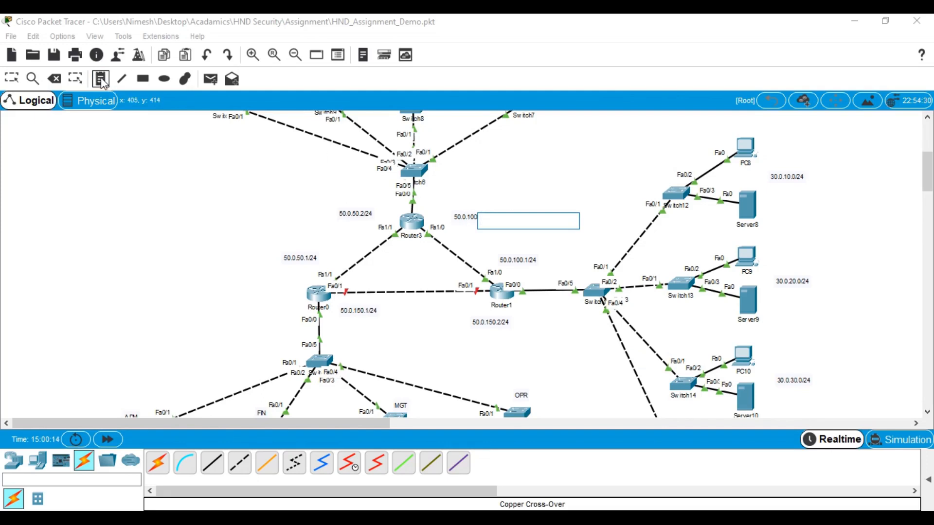
left_click(209, 166)
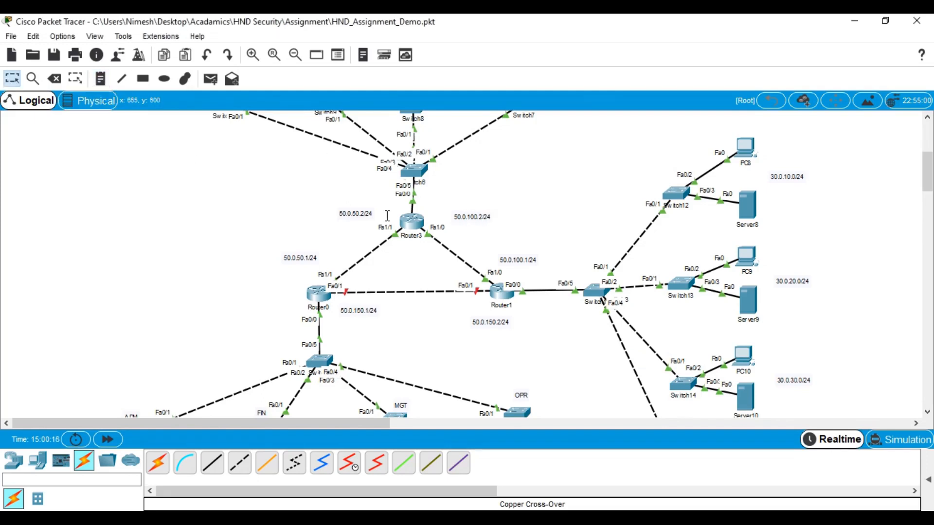
double_click(494, 219)
key("BackSpace")
type("1")
left_click(530, 263)
double_click(530, 263)
key("BackSpace")
type("2")
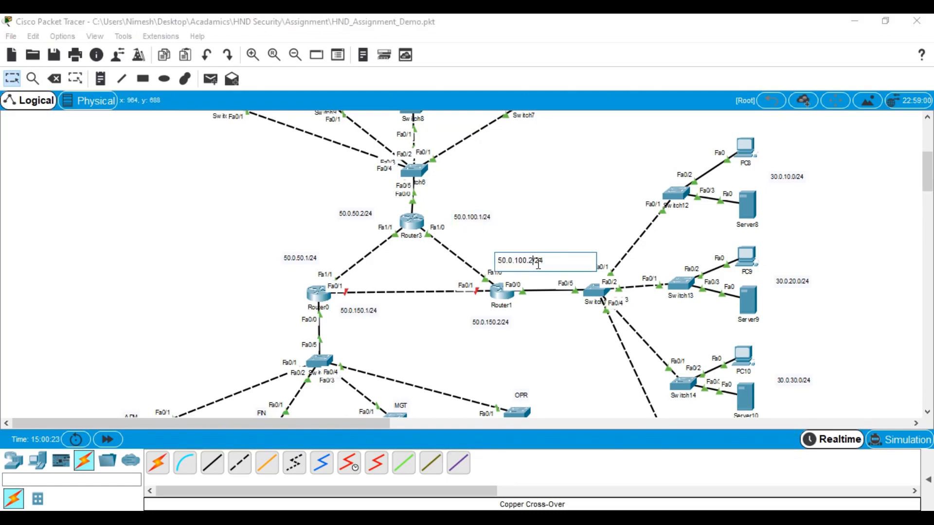
left_click(557, 340)
Correct the Router1 note to 50.0.150.1/24 and the Router0 note to 50.0.150.2/24
double_click(503, 322)
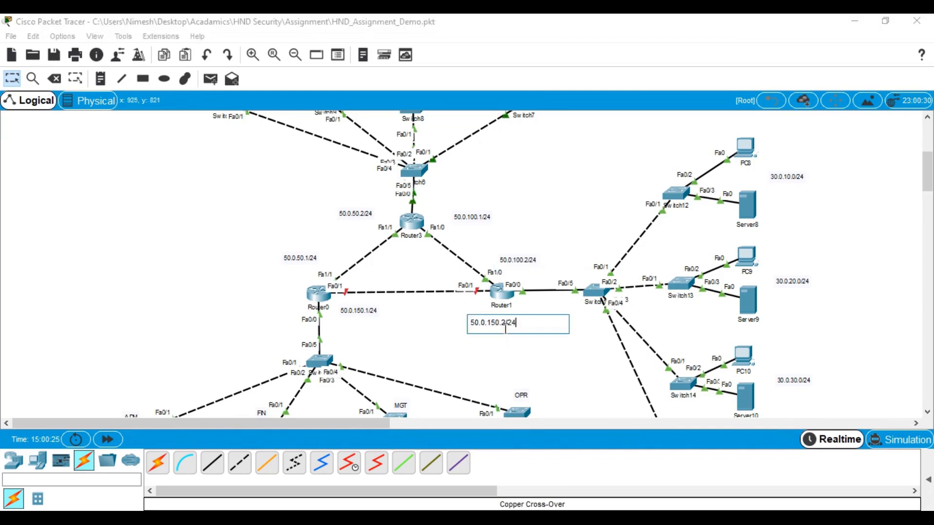
key("BackSpace")
type("1")
left_click(413, 338)
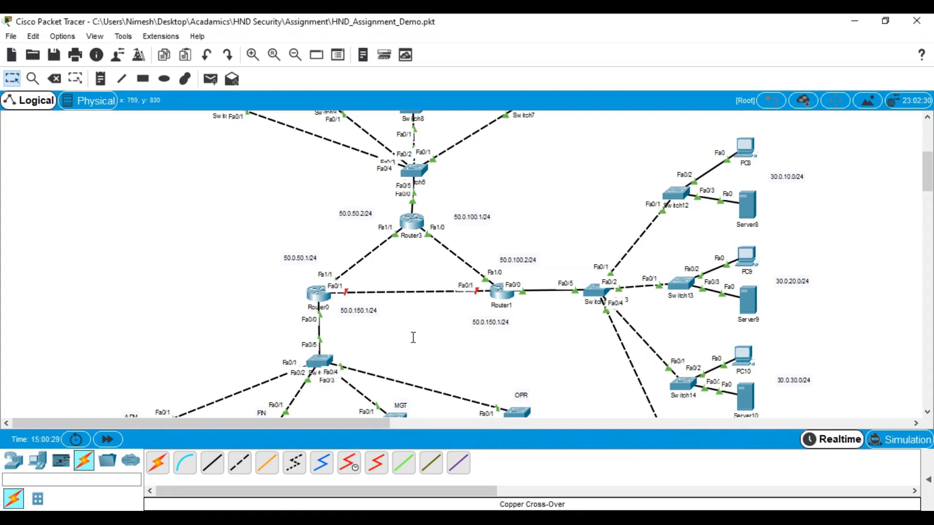
double_click(369, 312)
key("BackSpace")
type("2")
left_click(409, 337)
Open Router0's CLI, refresh the prompt, and shrink the window to sit beside the topology
left_click(314, 293)
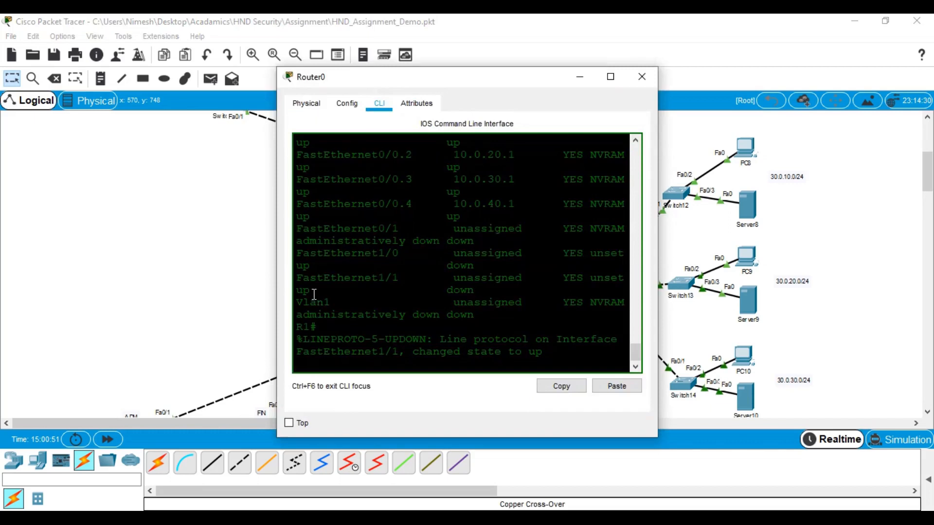
left_click(619, 82)
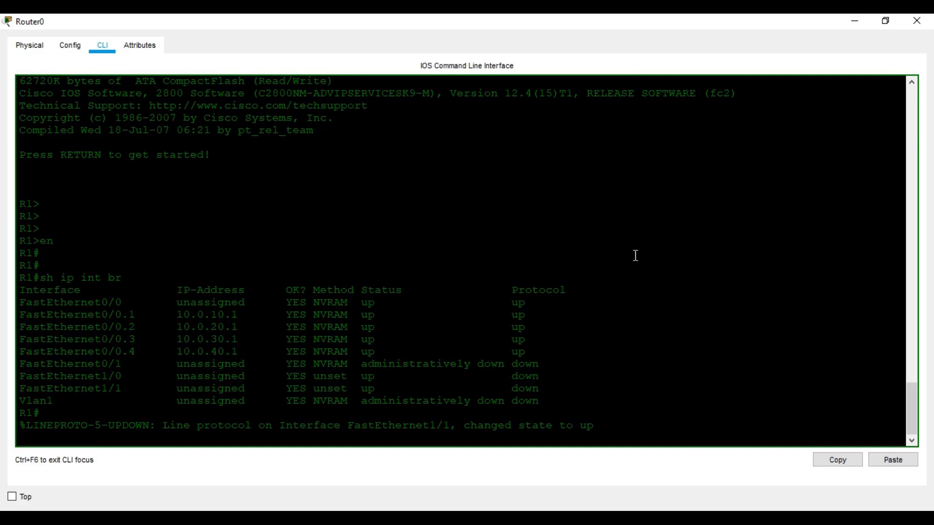
left_click(611, 255)
key("Return")
key("Return")
key("Return")
key("Return")
key("Return")
key("Return")
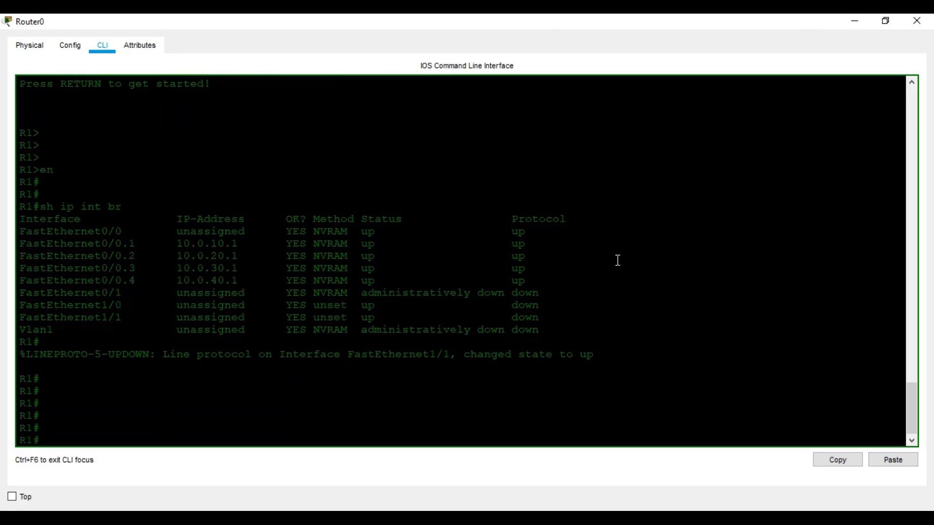
left_click_drag(344, 19, 648, 70)
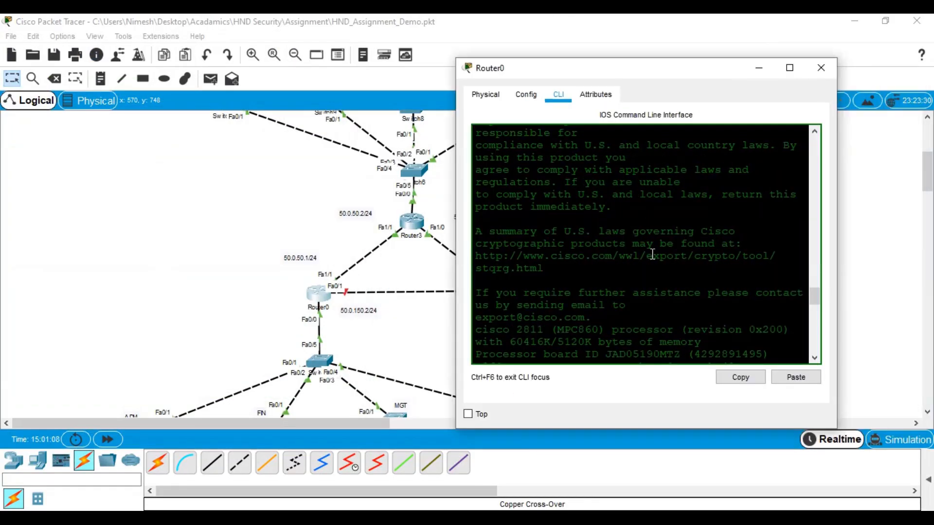
scroll(655, 282, "down", 10)
scroll(655, 282, "down", 5)
On Router0, give FastEthernet1/1 address 50.0.50.1 255.255.255.0 and enable it
key("Return")
key("Return")
key("Return")
key("Return")
key("Return")
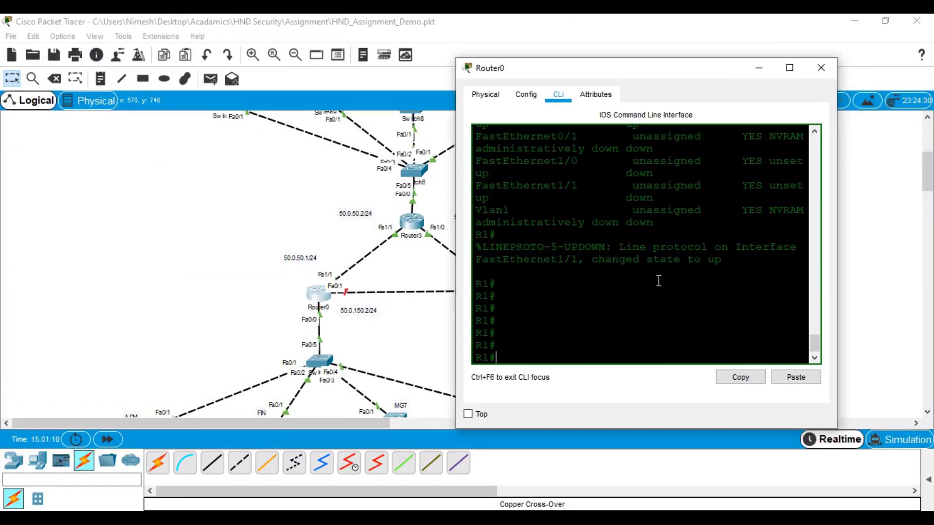
type("conf t")
key("Return")
key("Return")
key("Return")
type("in")
key("Tab")
type("fa")
key("Tab")
type("1")
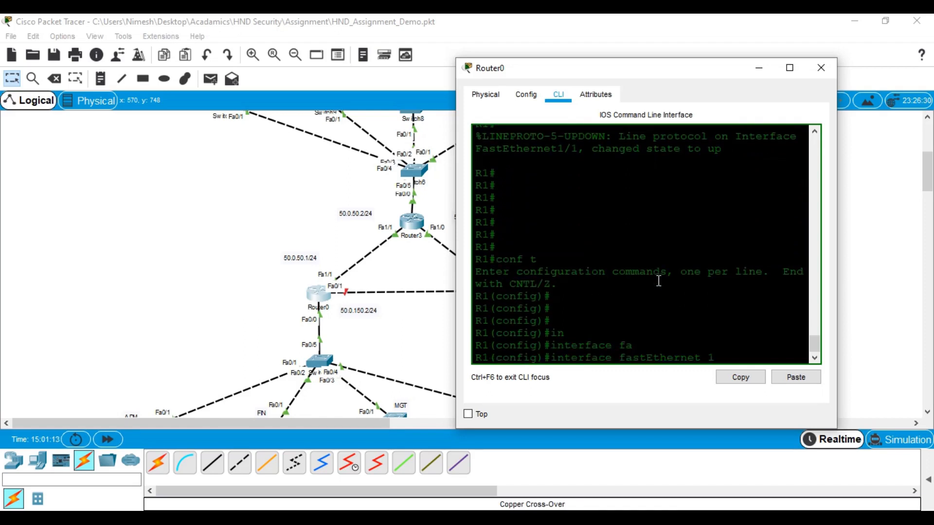
type("/1")
key("Return")
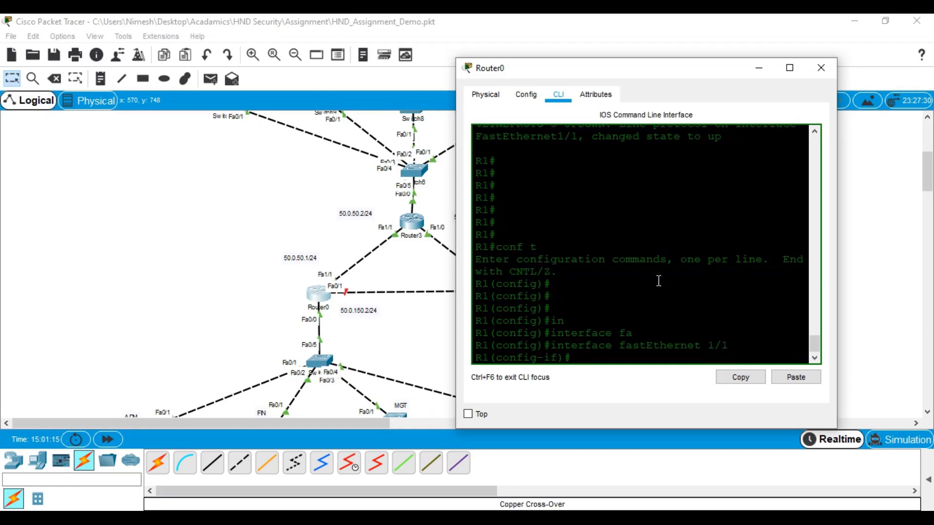
type("ip ad")
key("Tab")
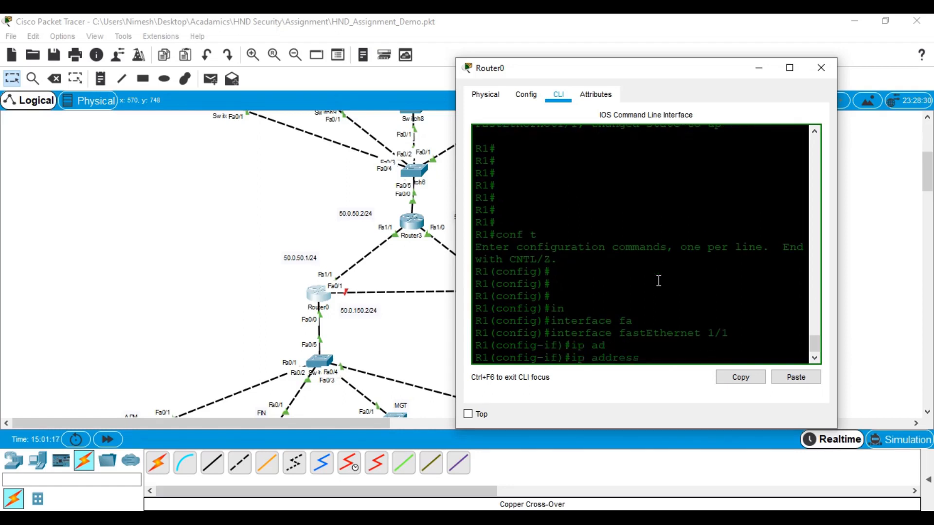
type("50.0.50.1 255.255.255.0")
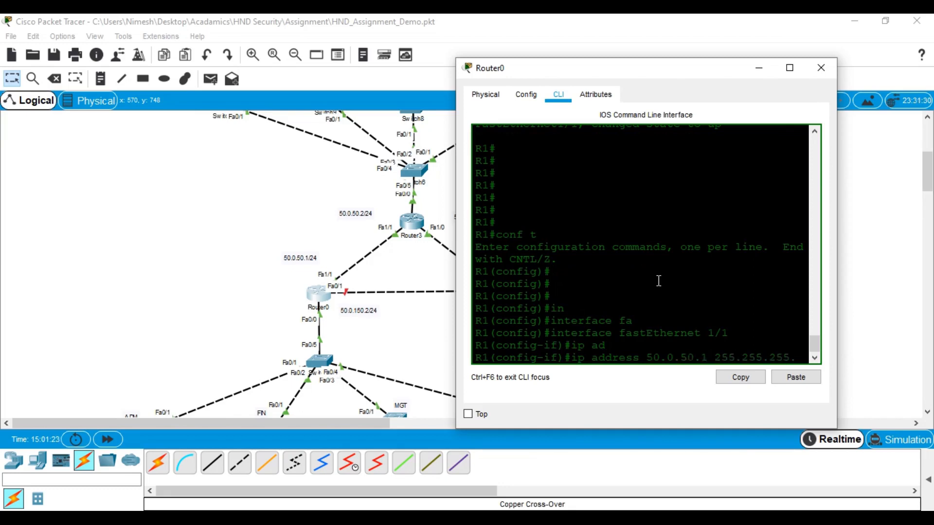
key("Return")
type("no shu")
key("Tab")
key("Return")
key("Return")
key("Return")
key("Return")
key("Return")
type("exit")
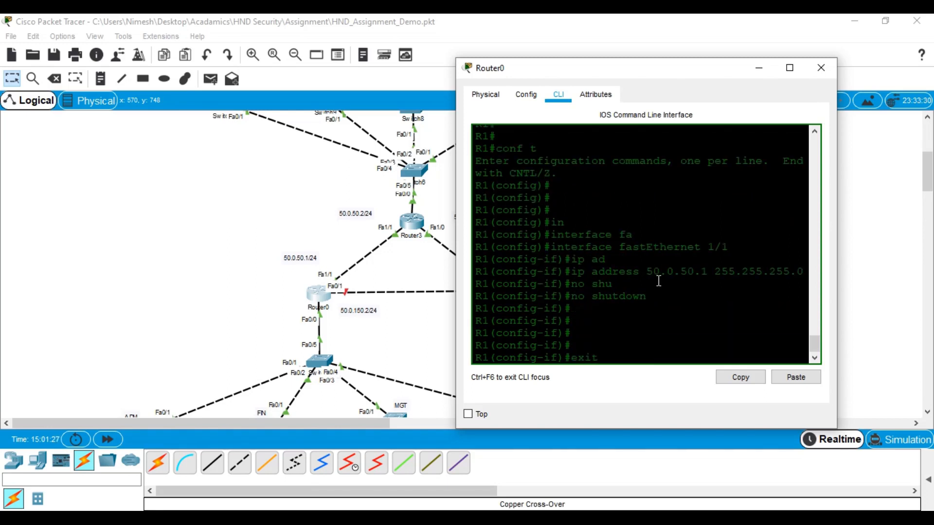
key("Return")
key("Return")
key("Return")
key("Return")
Give FastEthernet0/1 address 50.0.150.2 255.255.255.0 and enable it
type("int")
key("Tab")
type("fa")
key("Tab")
type("0/1")
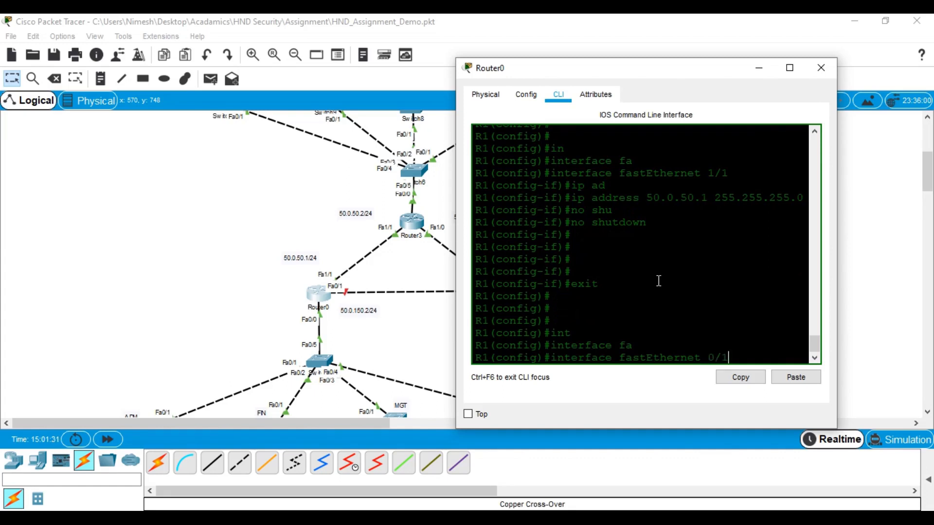
key("Return")
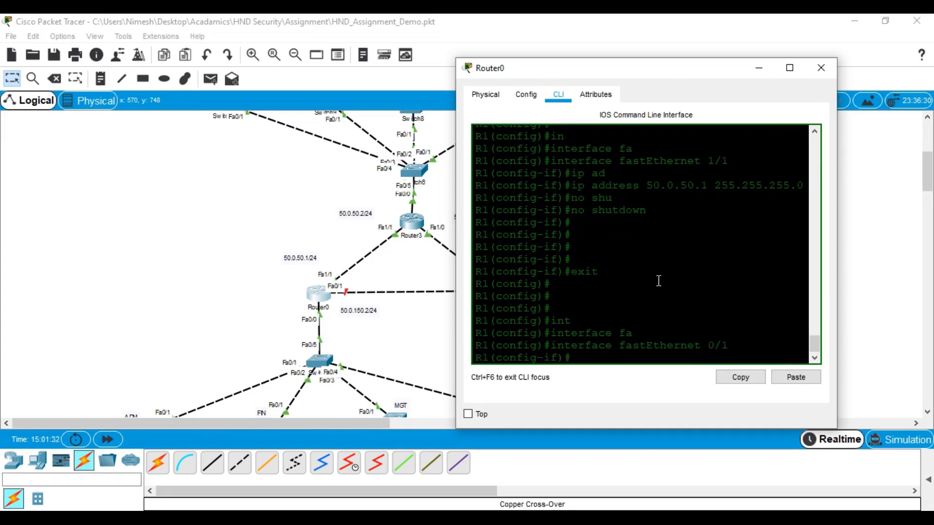
type("ip ad")
key("Tab")
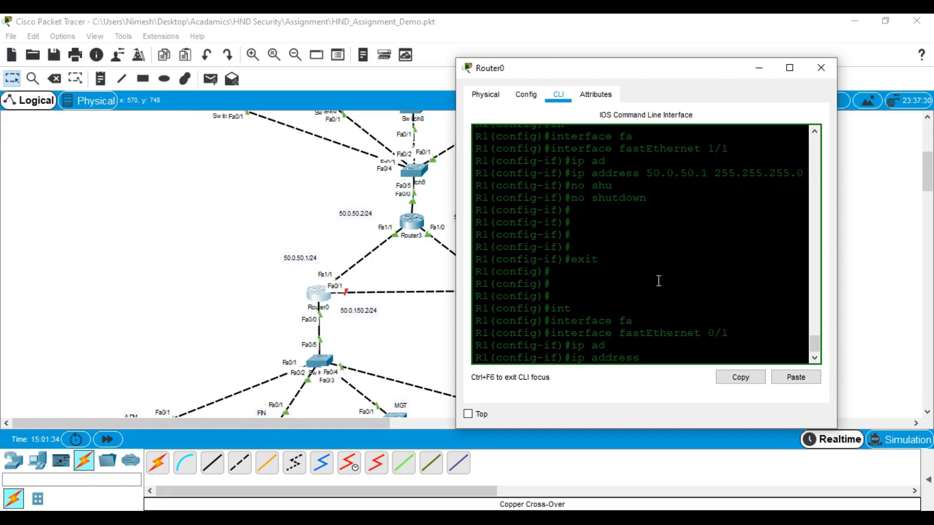
type("50.0.150.")
type("2 255.255.255.0")
key("Return")
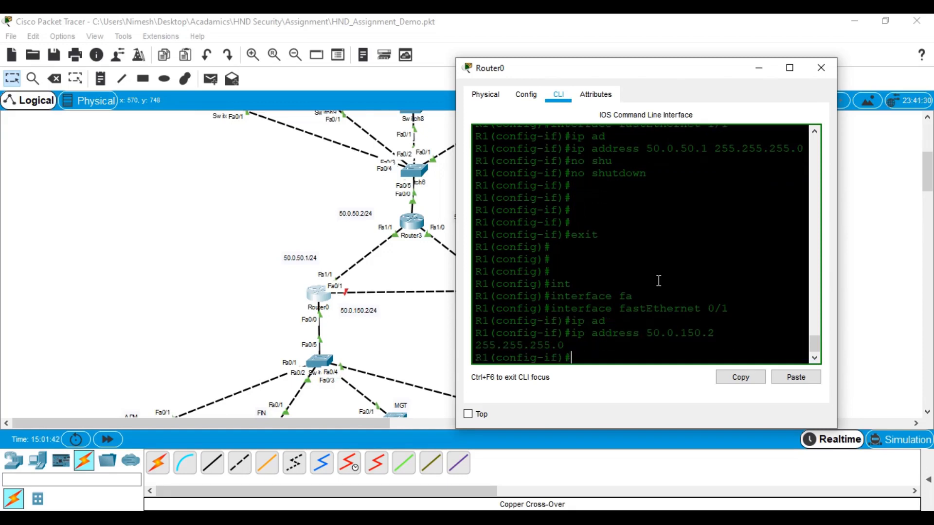
type("no shu")
key("Tab")
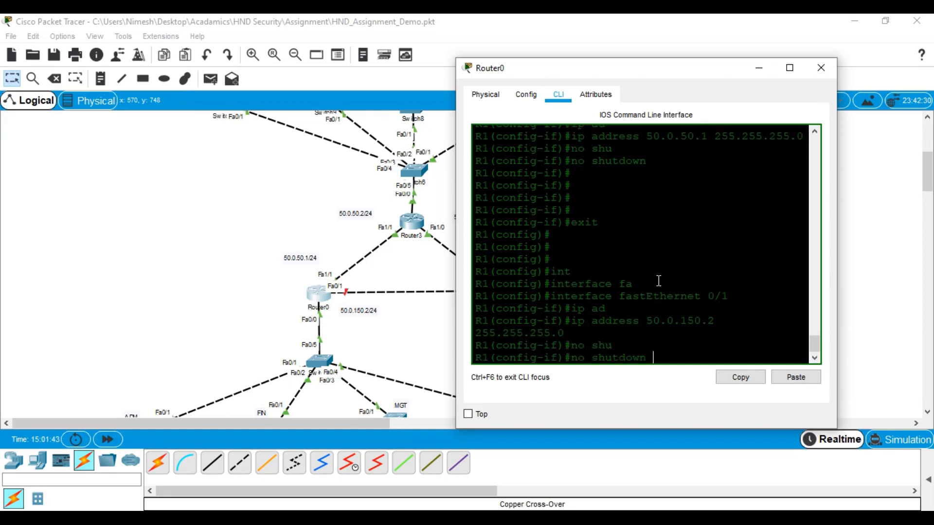
key("Return")
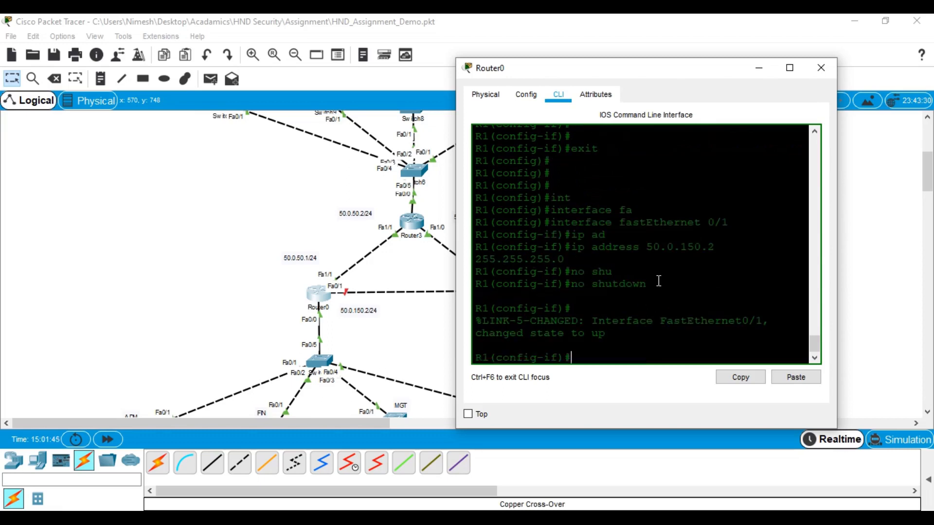
type("exit")
key("Return")
key("Return")
Start EIGRP process 1 advertising network 0.0.0.0 0.0.0.0
type("r")
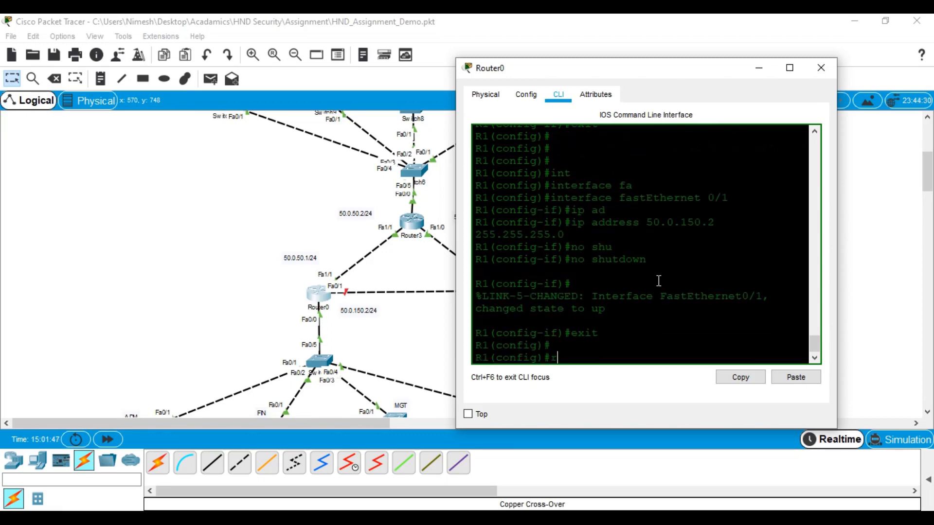
type("ou")
key("Tab")
type("ei")
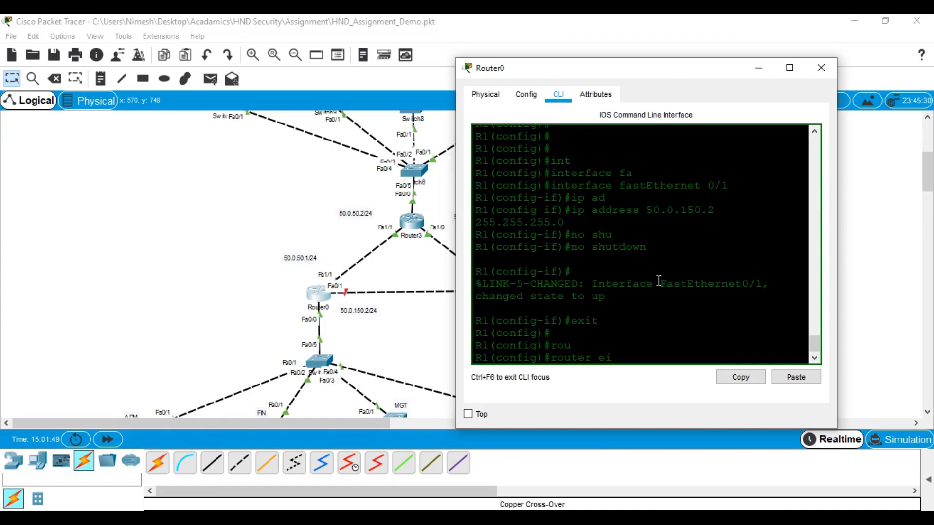
type("h")
key("Tab")
key("BackSpace")
key("Tab")
type("1")
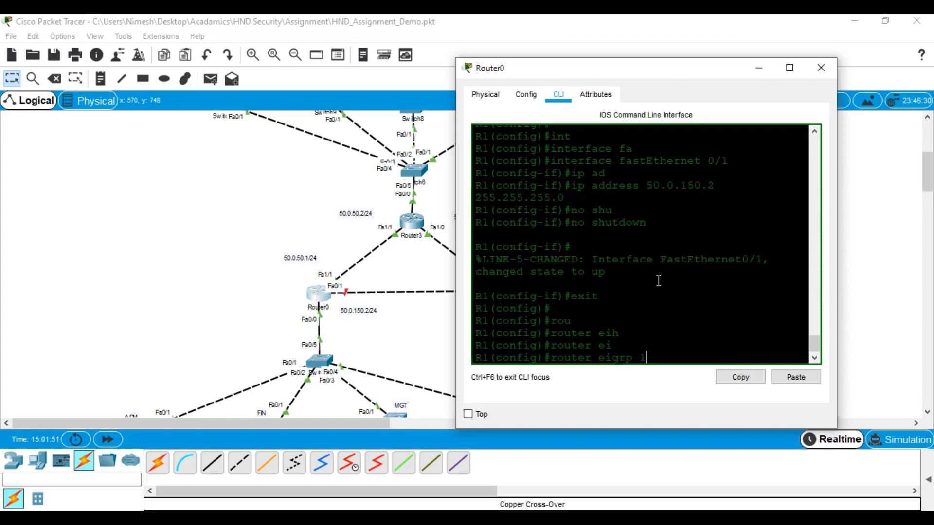
key("Return")
type("net")
key("Tab")
type("0.0.0.0 0.0.0.0")
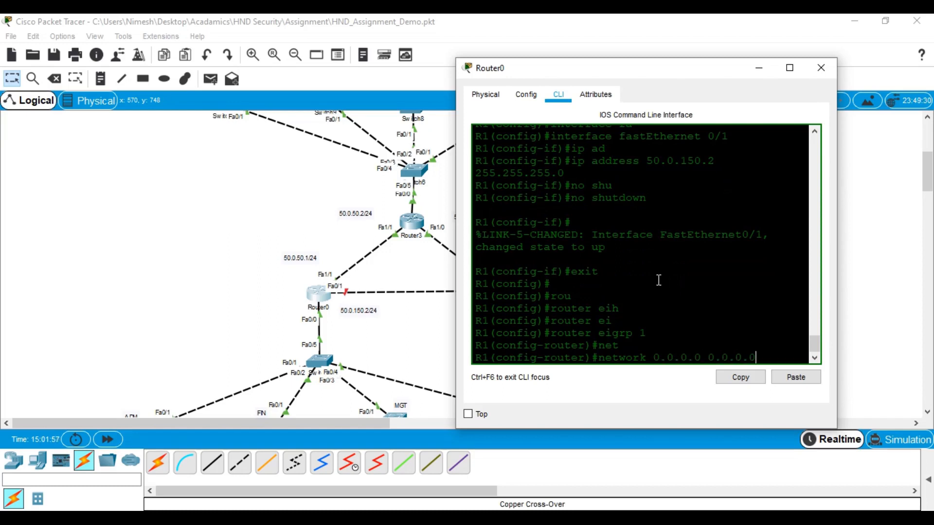
key("Return")
key("Return")
key("Return")
Leave configuration mode and save the running configuration with wr
key("ctrl+z")
key("Return")
key("Return")
key("Return")
key("Return")
type("wr")
key("Return")
key("Return")
key("Return")
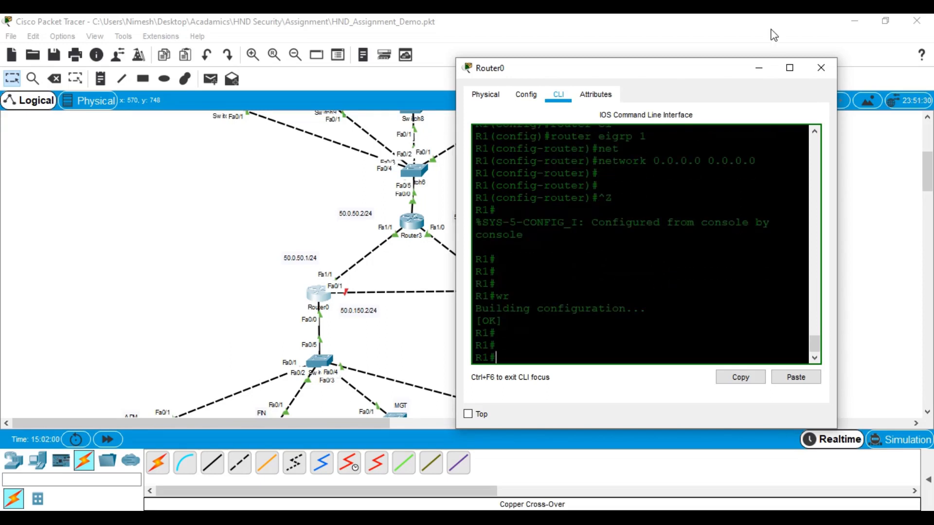
On Router3's CLI, give FastEthernet1/1 the address 50.0.50.2 255.255.255.0 and bring it up
left_click(821, 67)
double_click(411, 222)
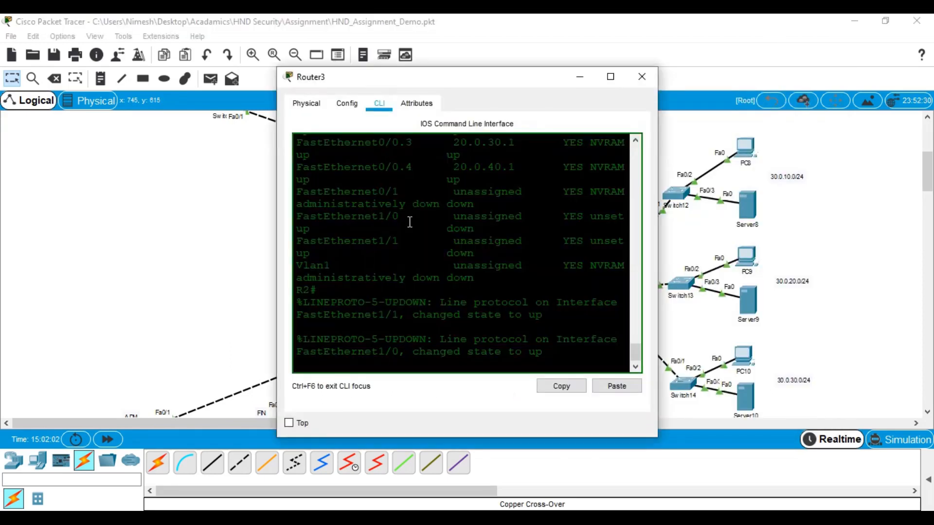
left_click_drag(501, 77, 716, 58)
key("Return")
key("Return")
type("conf t")
key("Return")
key("Return")
key("Return")
key("Return")
key("Return")
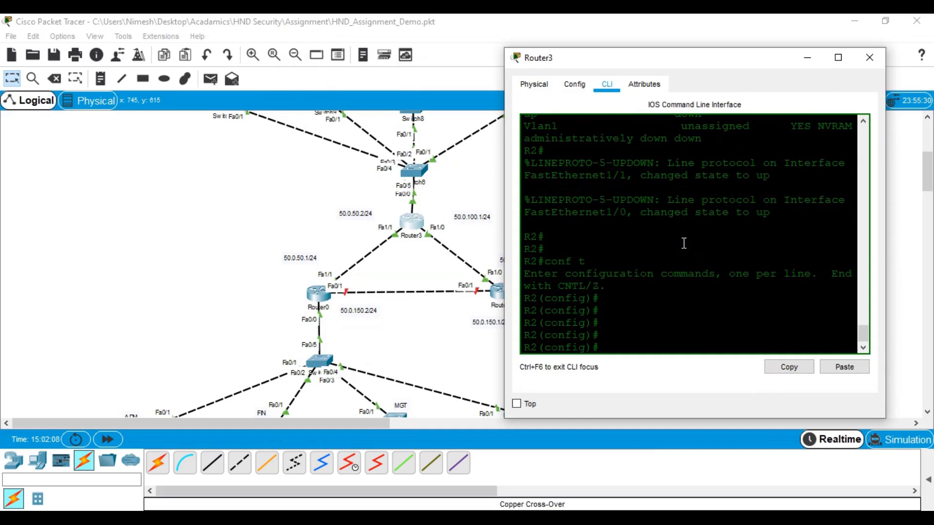
type("in")
key("Tab")
type("fa")
key("Tab")
type("1/1")
key("Return")
type("ip ad")
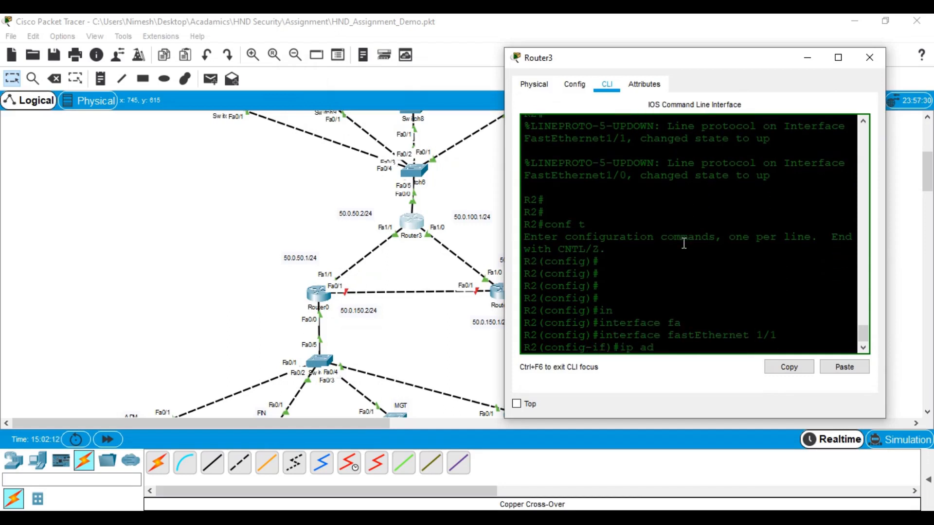
key("Tab")
type("2")
key("BackSpace")
type("50.0.50.2")
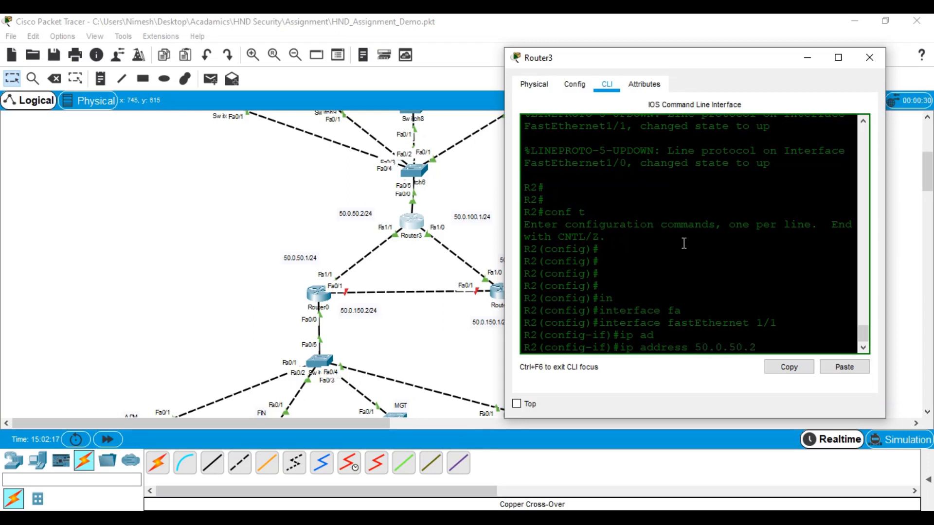
type(" 255.255.255.0")
key("Return")
type("no shu")
key("Tab")
key("Return")
key("Return")
key("Return")
type("exit")
key("Return")
key("Return")
Give FastEthernet1/0 the address 50.0.100.1 255.255.255.0 and enable it with no shutdown
type("in")
key("Tab")
type("fa")
key("Tab")
type("1/0")
key("Return")
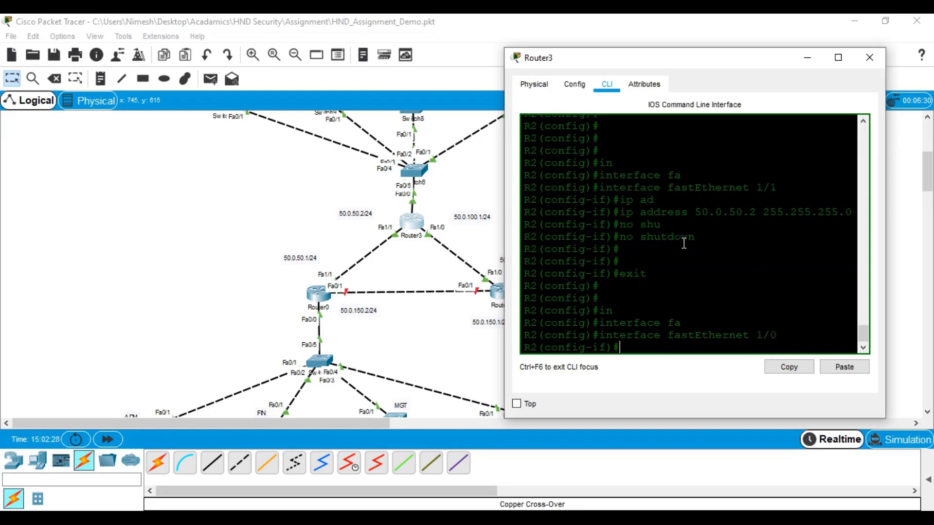
type("ip ad")
key("Tab")
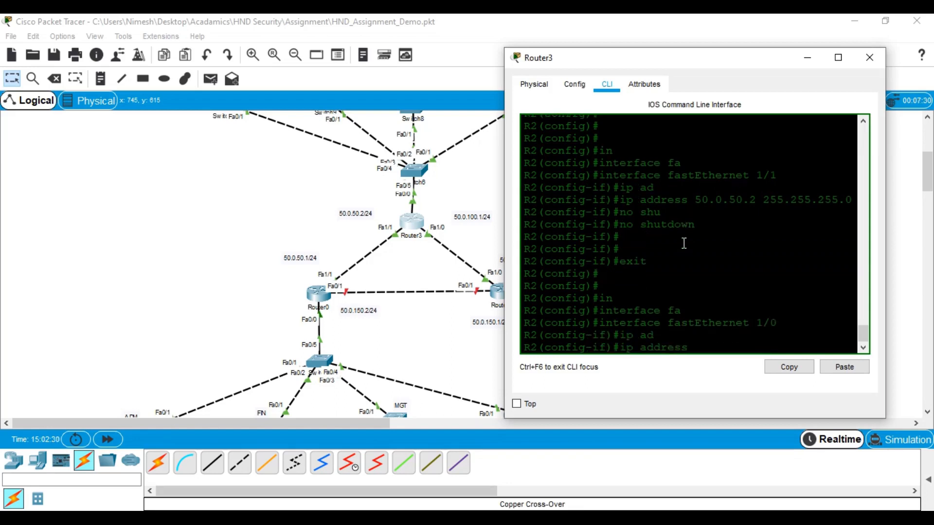
type("50.0.100.1 255.255.255.0")
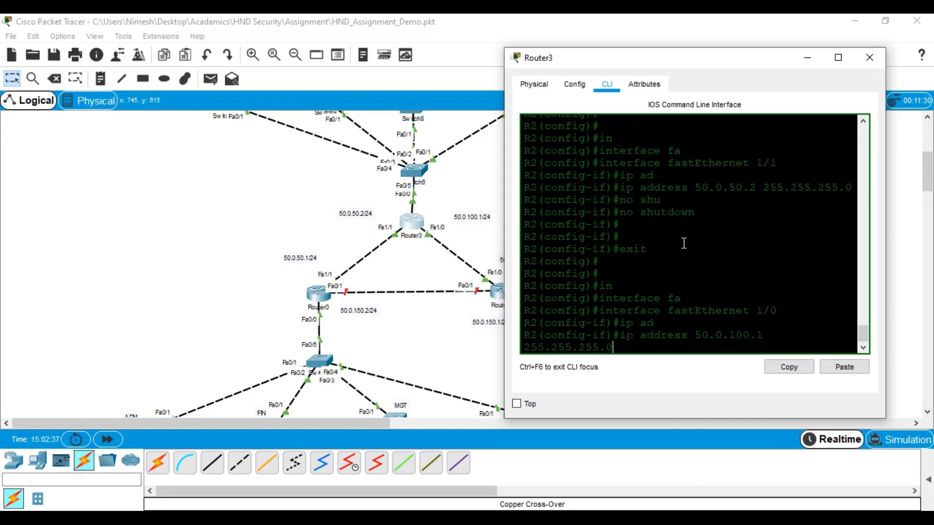
key("Return")
type("no nshu")
key("Tab")
key("BackSpace")
key("BackSpace")
key("BackSpace")
type("u")
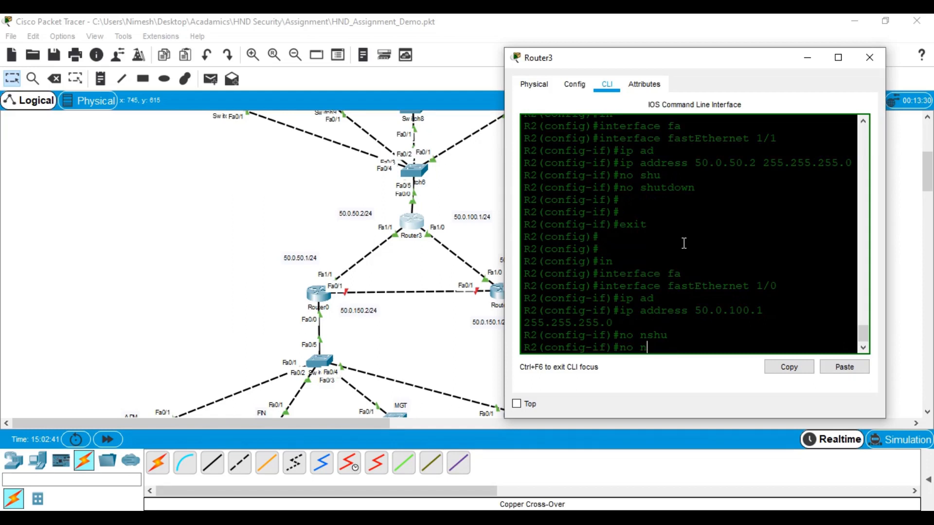
key("Tab")
key("BackSpace")
key("BackSpace")
type("shu")
key("Tab")
key("Return")
key("Return")
key("Return")
key("Return")
key("Return")
type("exit")
key("Return")
key("Return")
key("Return")
key("Return")
Start EIGRP 1 advertising network 0.0.0.0 0.0.0.0, then save the configuration with wr
type("ro")
key("Tab")
type("ei")
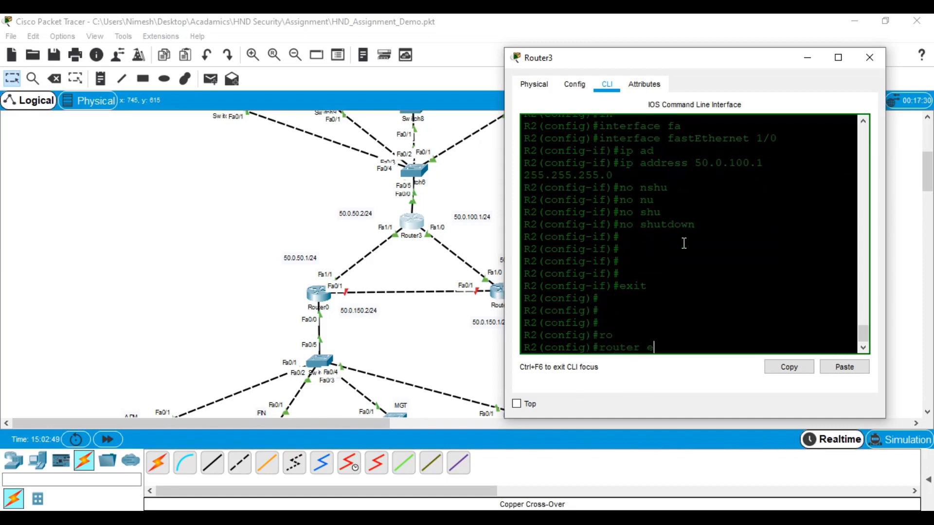
key("Tab")
type("1")
key("Return")
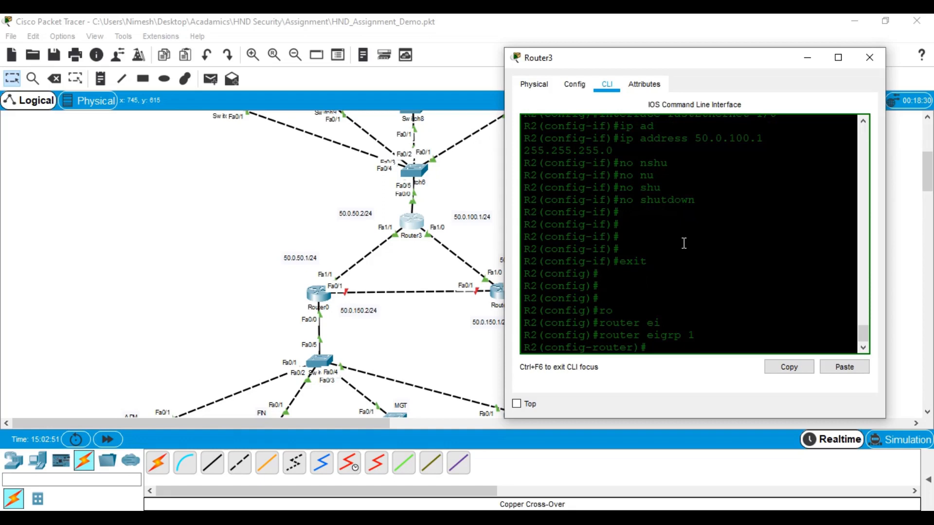
type("net")
key("Tab")
type("0.")
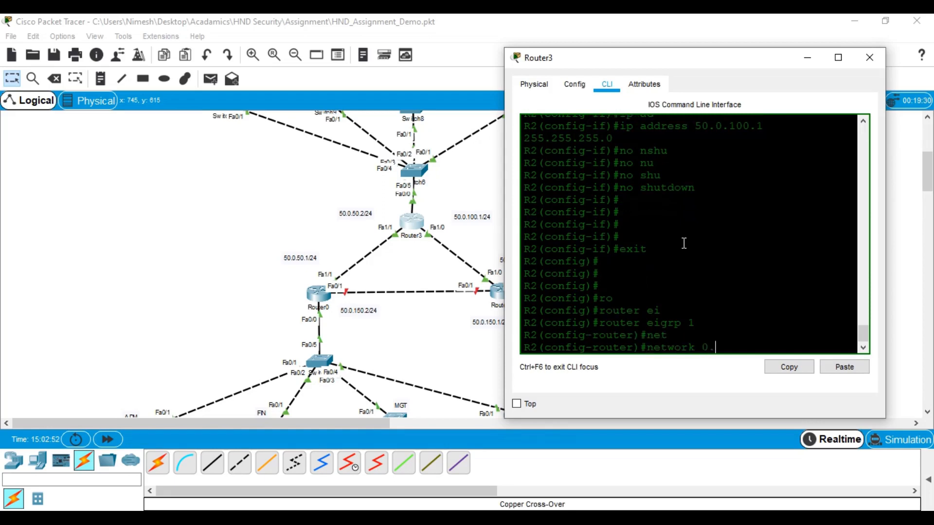
type("0.0.0 0.0.0.0")
key("Return")
key("Return")
key("Return")
key("Return")
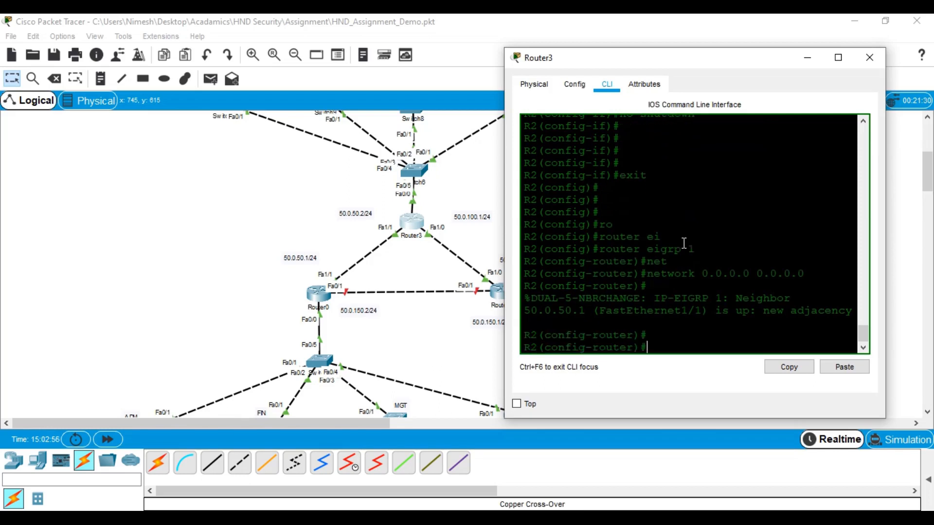
key("ctrl+z")
key("Return")
key("Return")
type("wr")
key("Return")
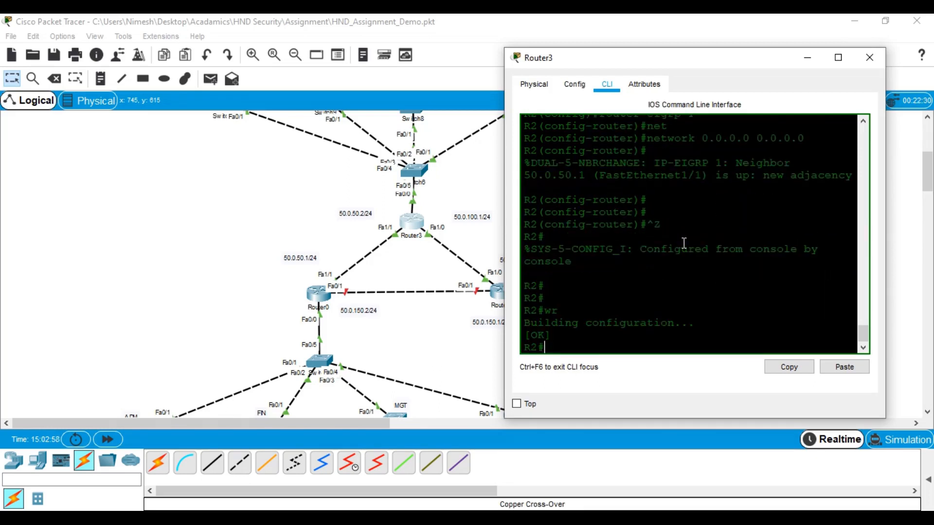
key("Return")
key("Return")
key("Return")
Switch from Router3 to Router1's CLI and enter global configuration mode
left_click(870, 58)
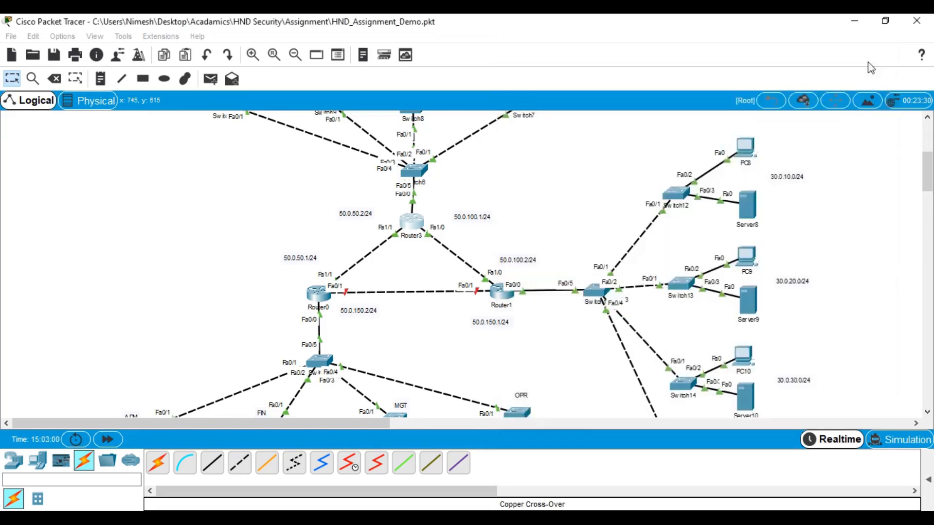
left_click(502, 292)
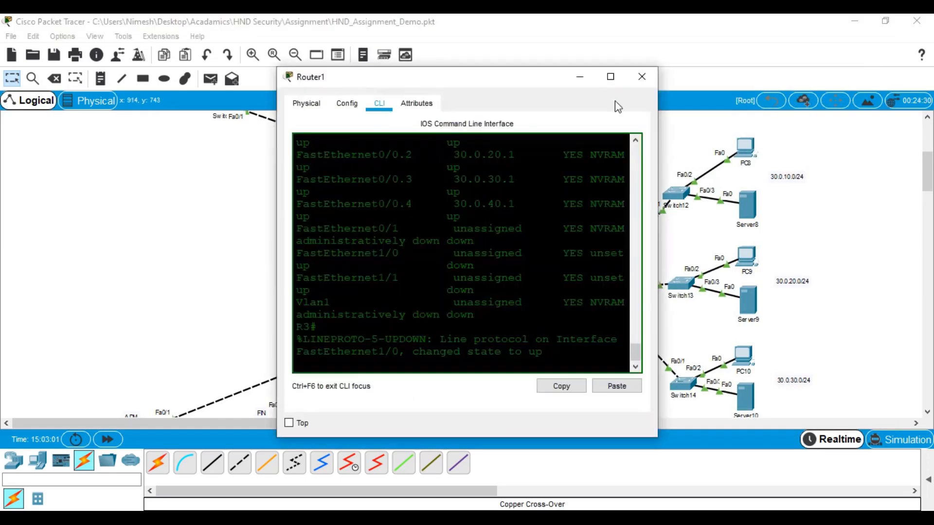
left_click_drag(570, 79, 294, 68)
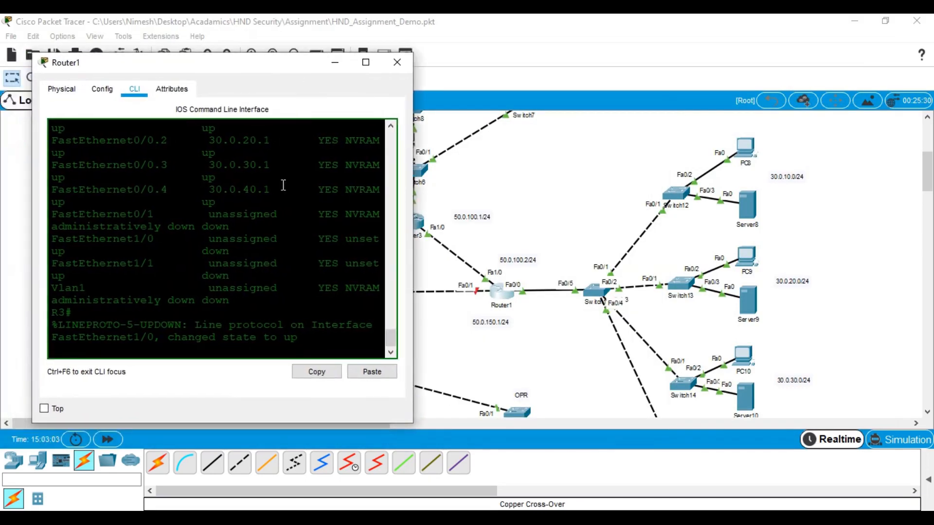
key("Return")
key("Return")
key("Return")
key("Return")
type("conf t\\")
key("BackSpace")
key("Return")
key("Return")
key("Return")
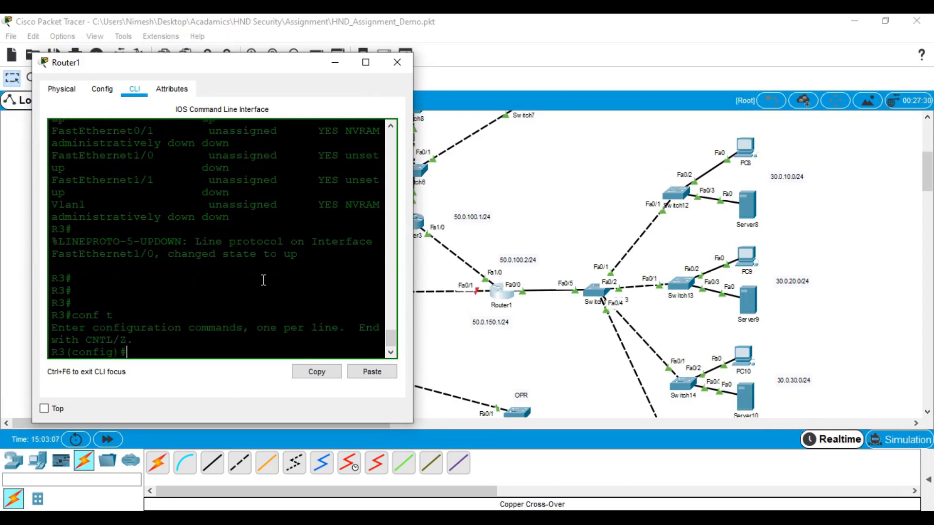
Assign 50.0.100.2 255.255.255.0 to FastEthernet1/0 and bring the interface up
type("in")
key("Tab")
type("fa")
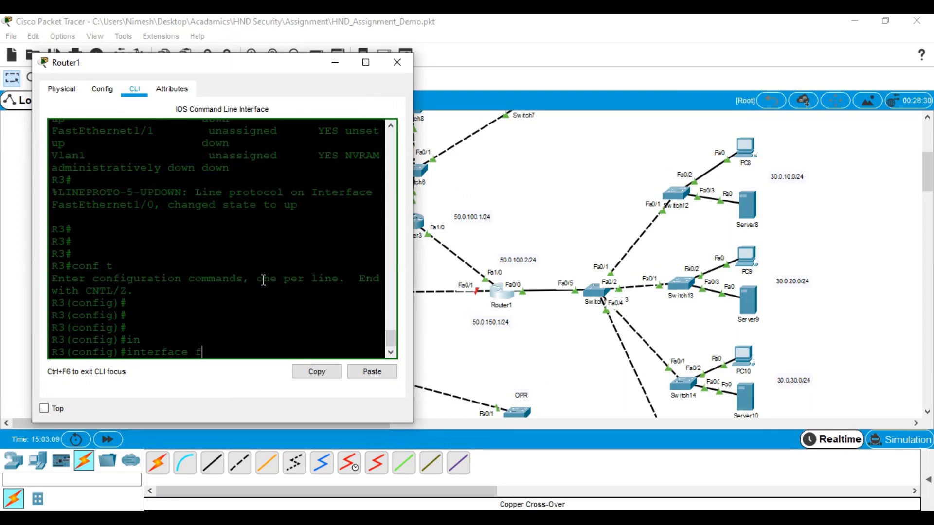
key("Tab")
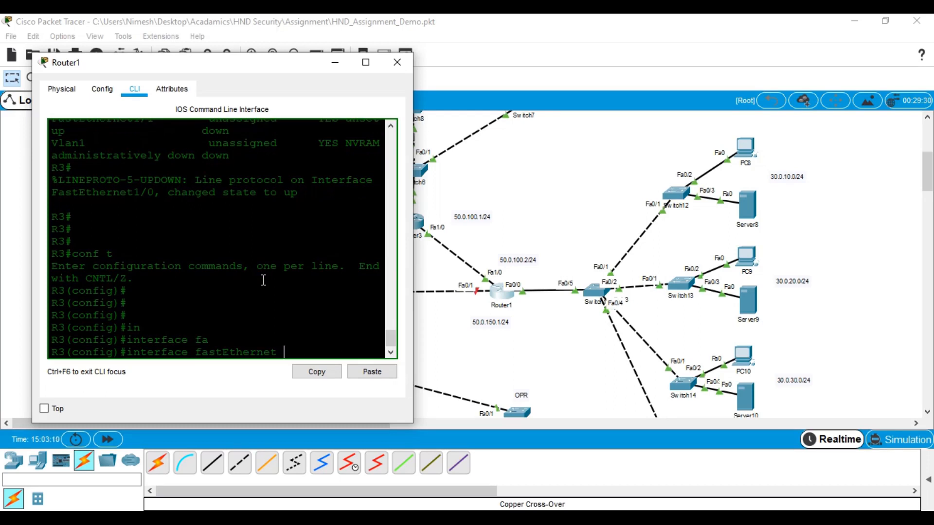
type("1/0")
key("Return")
type("ip ad")
key("Tab")
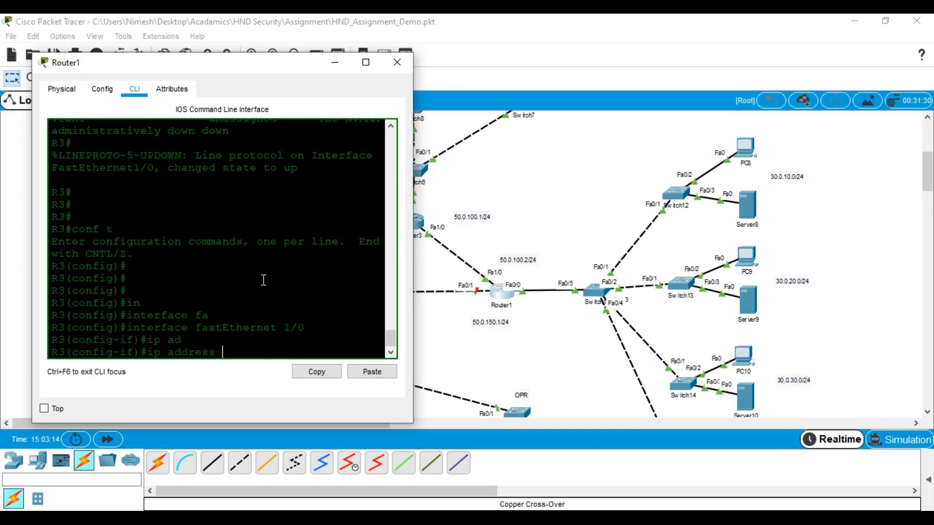
type("50.0.100.2 255.255.255.0")
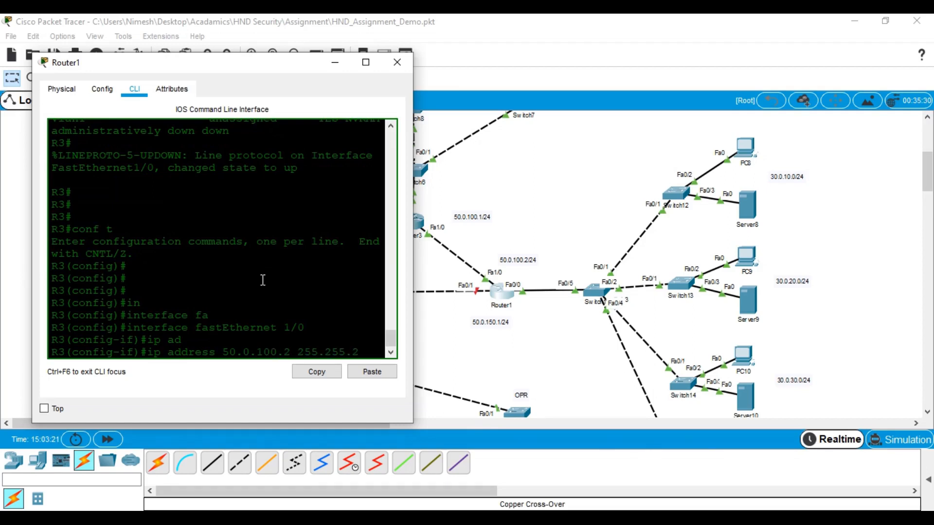
key("Return")
type("no shu")
key("Tab")
key("Return")
key("Return")
key("Return")
key("Return")
key("Return")
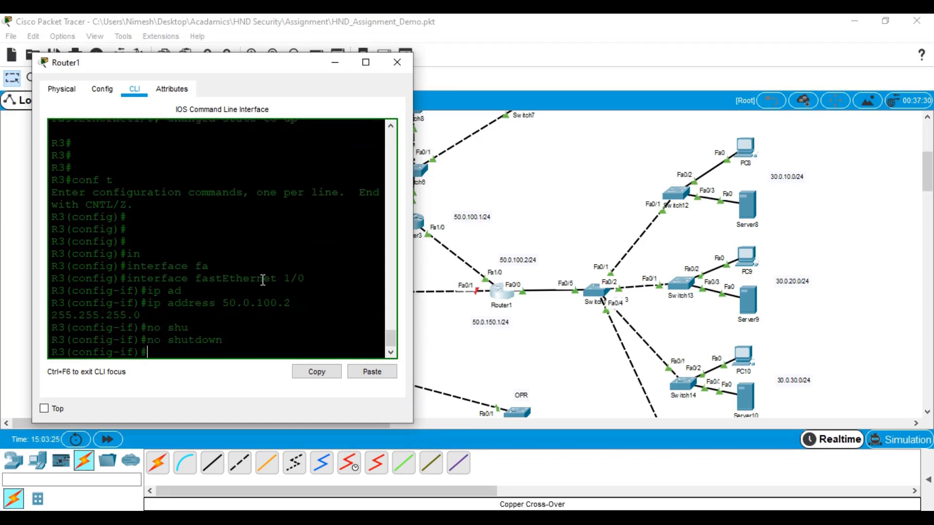
type("exit")
key("Return")
key("Return")
key("Return")
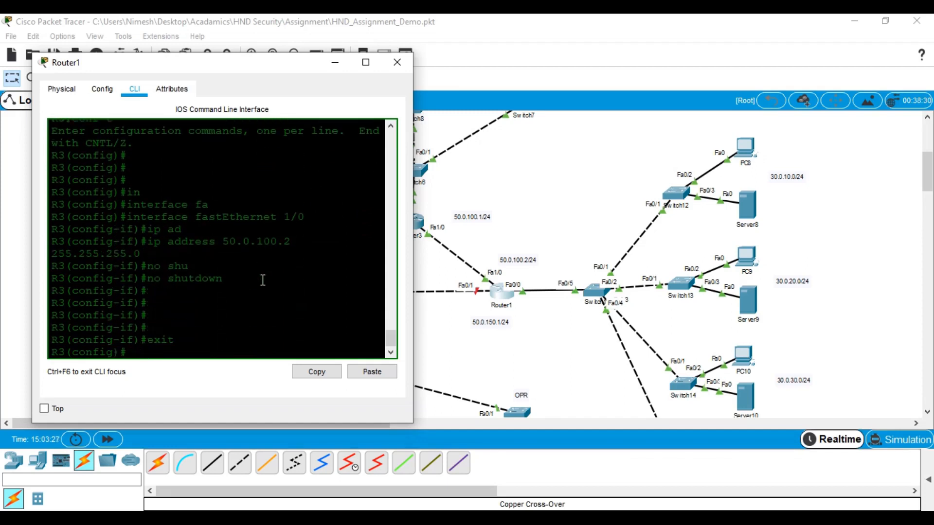
Set Router1's FastEthernet0/1 to 50.0.150.1 255.255.255.0 with no shutdown, then exit configuration mode
type("in")
key("Tab")
type("fa")
key("Tab")
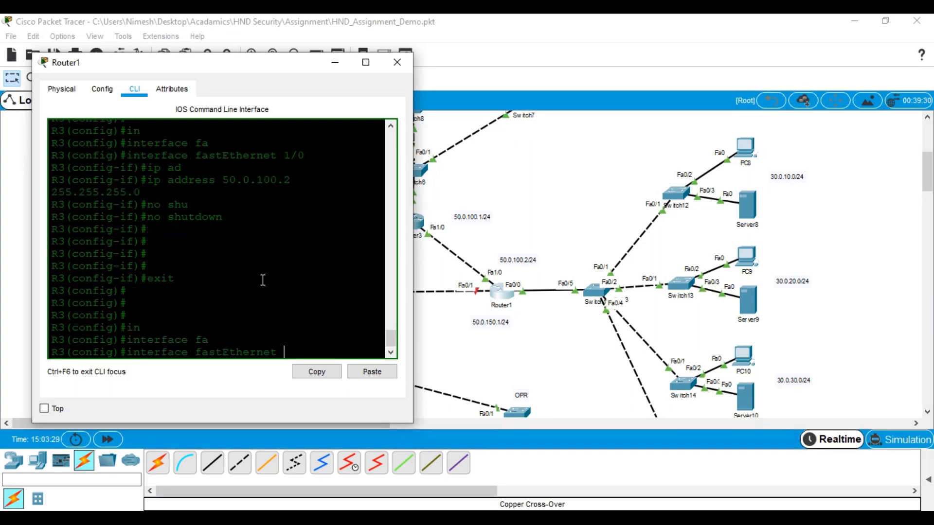
type("0/1")
key("Return")
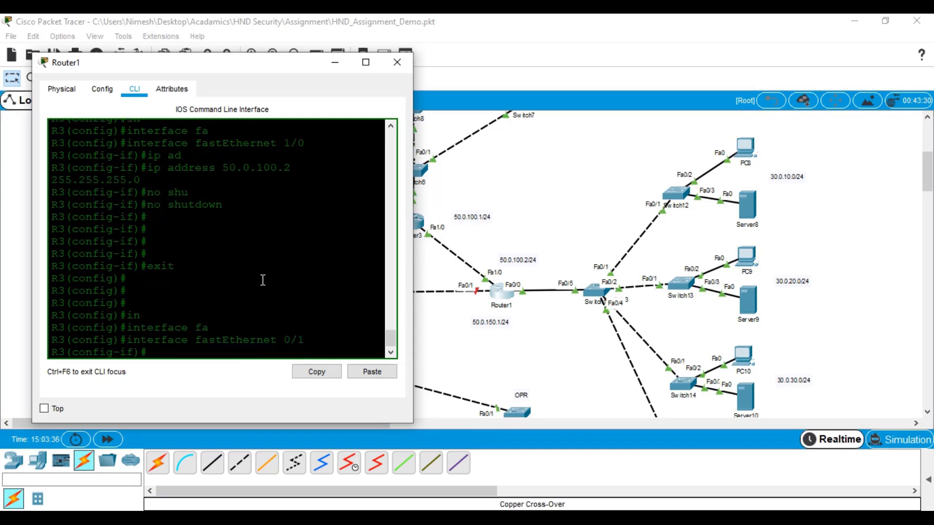
type("ip ad")
key("Tab")
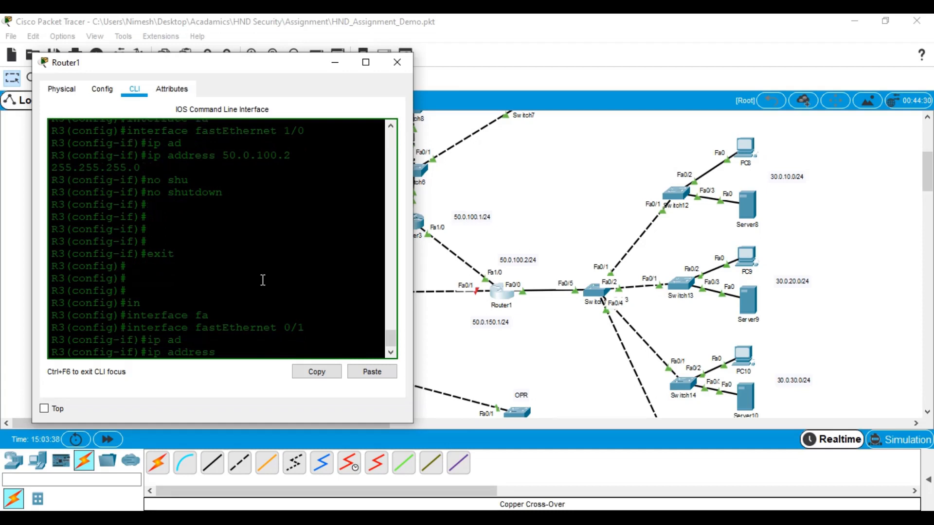
type("50.0.150.1 255.255.255.0")
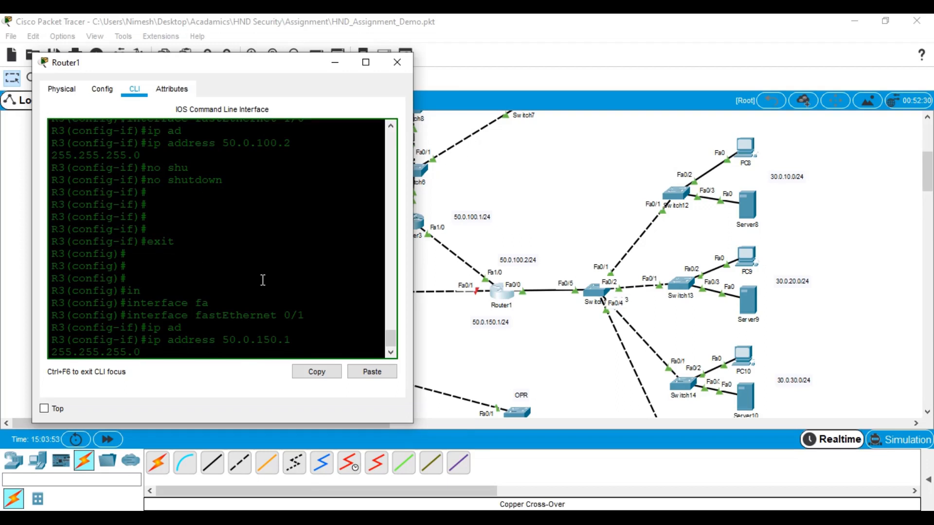
key("Return")
type("no shu")
key("Tab")
key("Return")
key("Return")
key("Return")
key("Return")
key("Return")
key("Return")
key("ctrl+z")
key("Return")
key("Return")
key("Return")
Enable EIGRP 1 on Router1 advertising network 0.0.0.0 0.0.0.0
type("conf t")
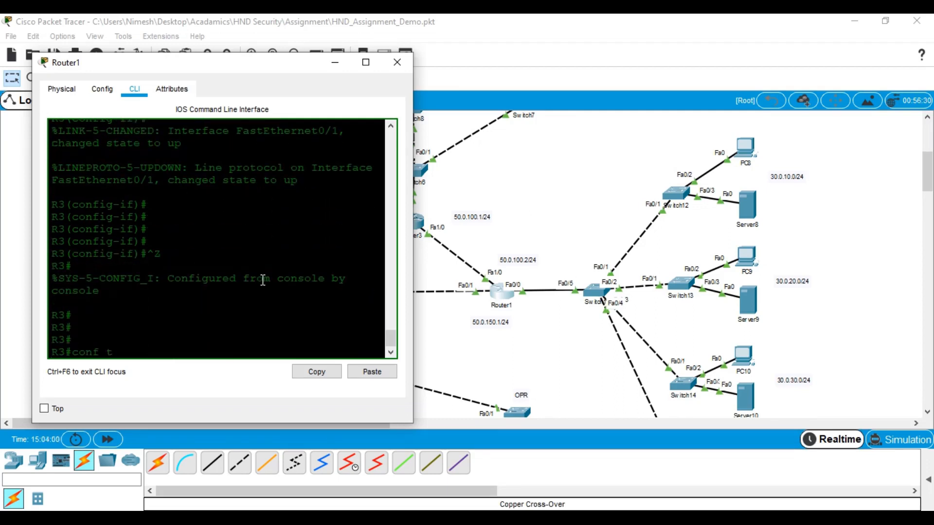
key("Return")
key("Return")
key("Return")
key("Return")
type("rou")
key("Tab")
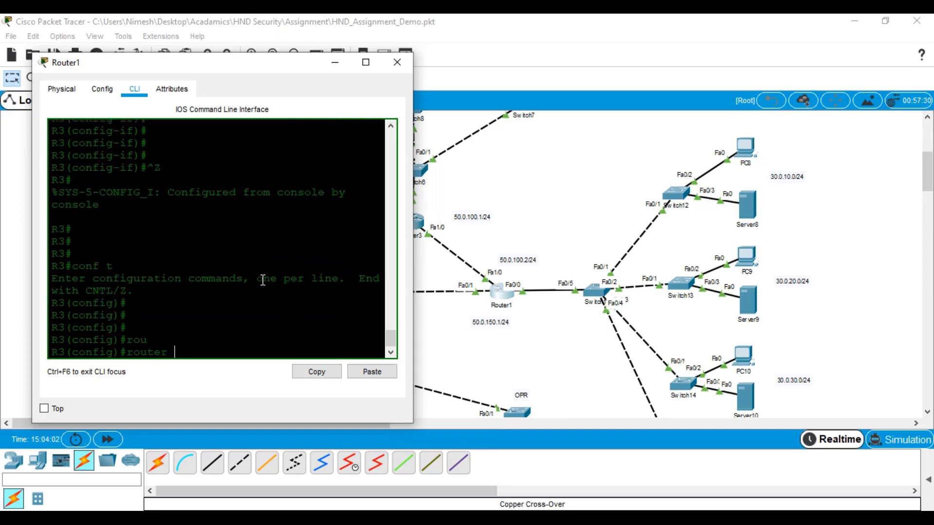
type("e")
key("Tab")
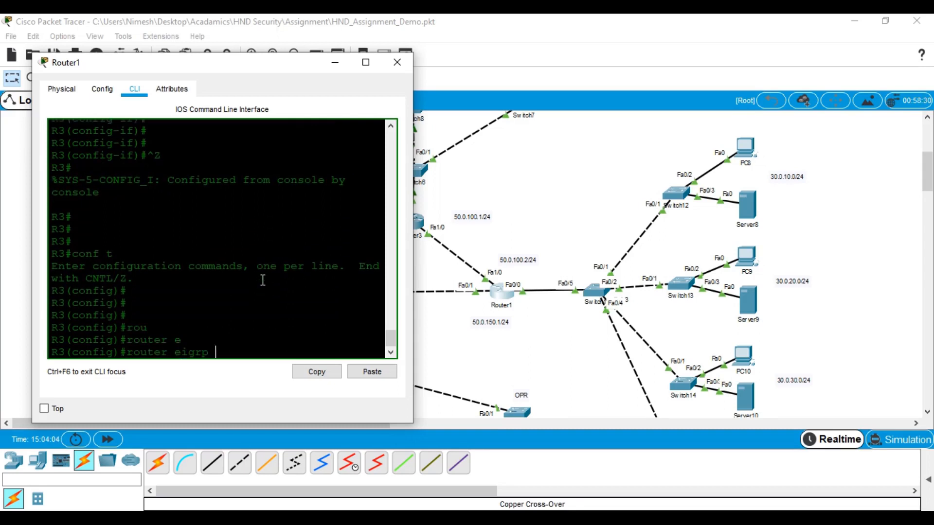
type("1")
key("Return")
key("Return")
key("Return")
type("net")
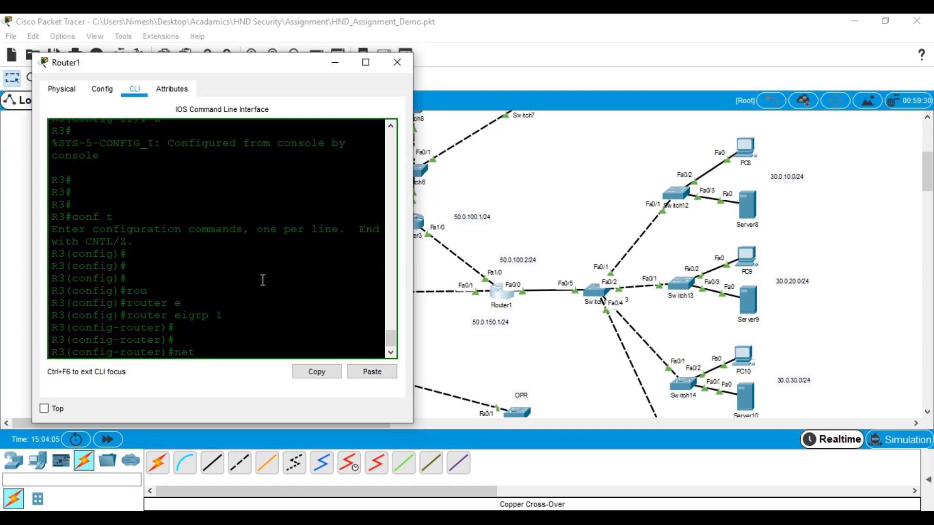
key("Tab")
type("0.0.0.0")
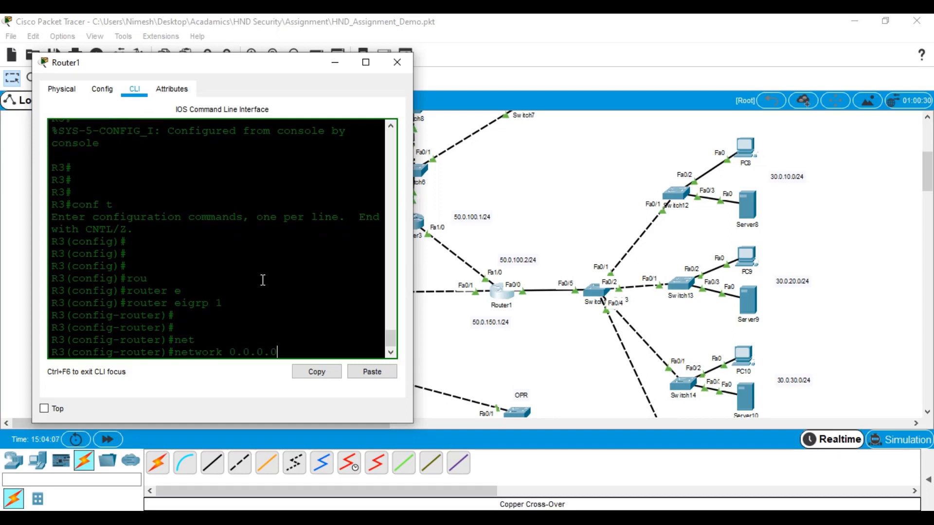
type(" 0.0.0.0")
key("Return")
key("Return")
key("Return")
key("Return")
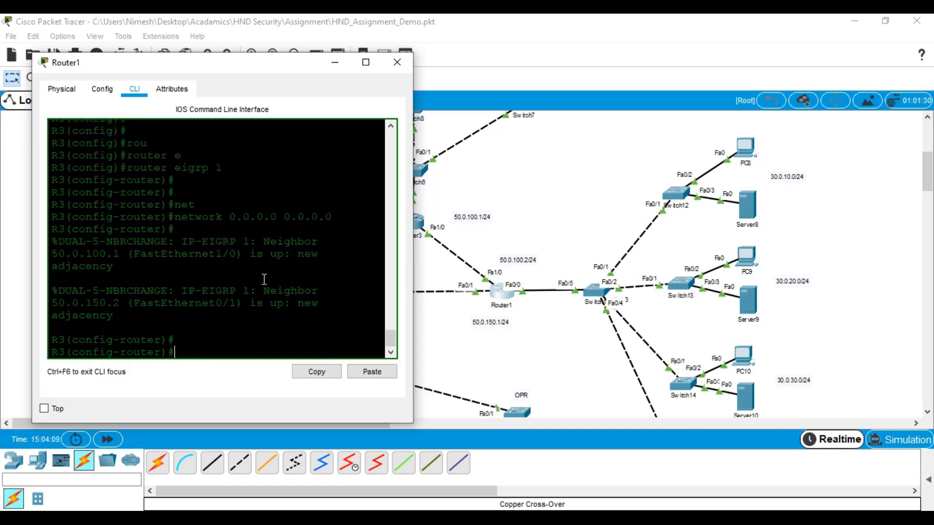
Leave configuration mode and save Router1's running configuration with wr
key("ctrl+z")
key("Return")
key("Return")
key("Return")
key("Return")
type("no")
key("BackSpace")
key("BackSpace")
type("wr")
key("Return")
key("Return")
key("Return")
key("Return")
key("Return")
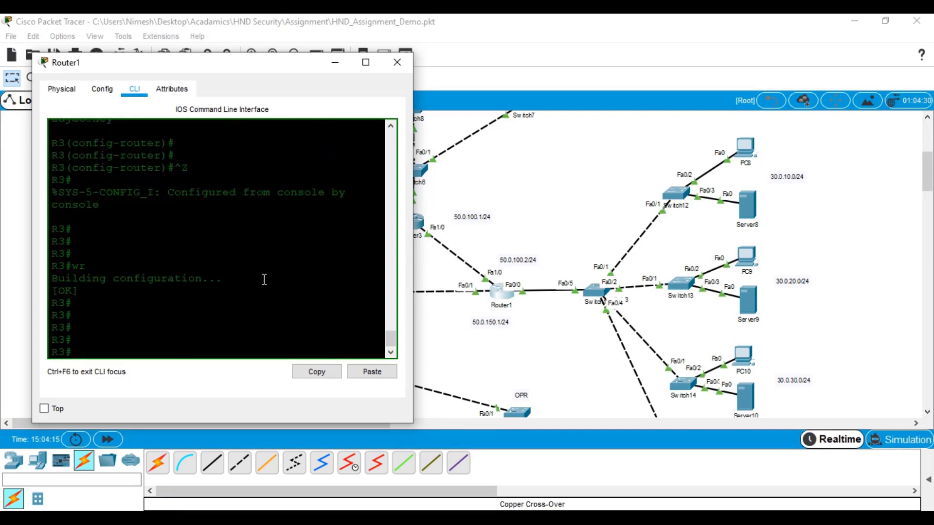
Close Router1 and open PC0's Command Prompt, maximized to full screen
left_click(397, 62)
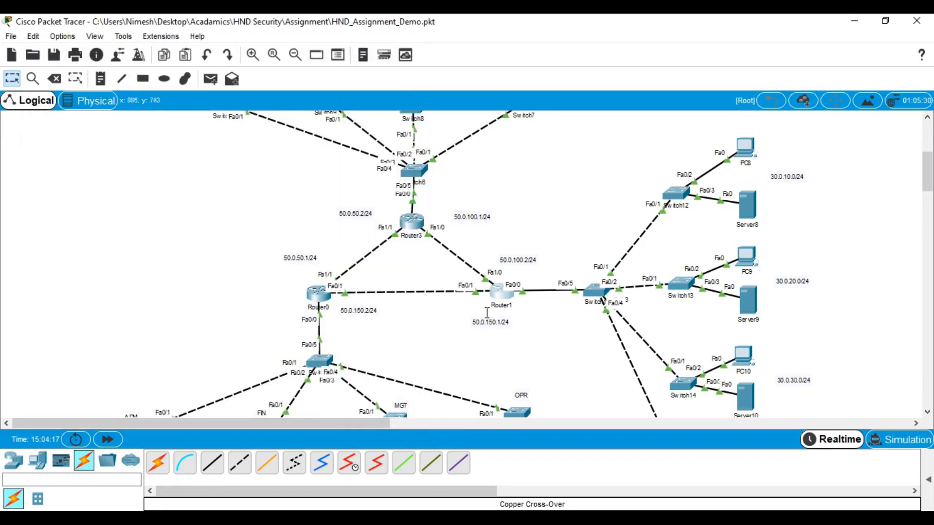
scroll(503, 302, "down", 2)
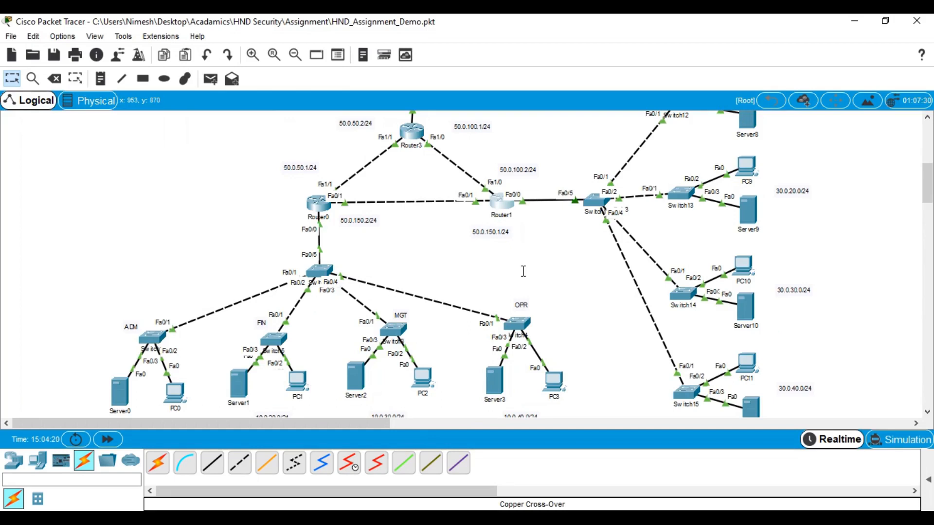
left_click(174, 394)
left_click(590, 141)
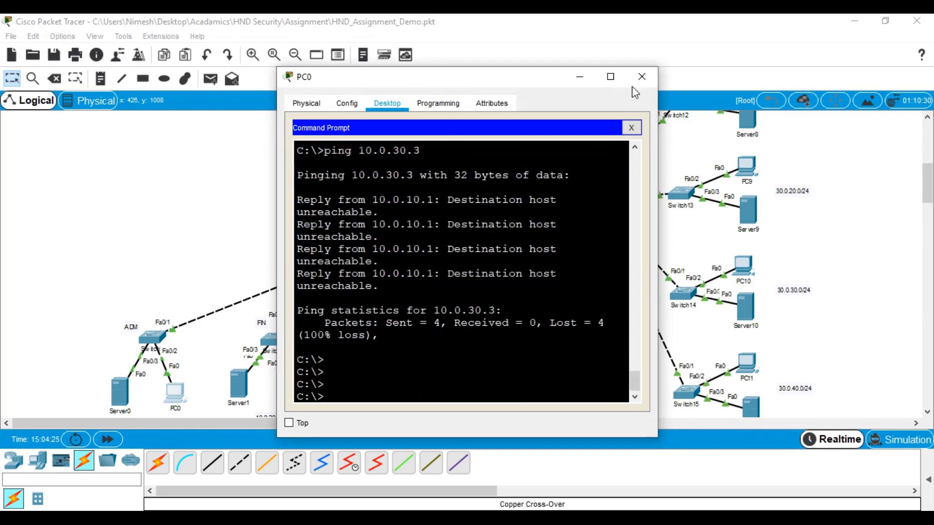
left_click(611, 76)
Run ipconfig to display PC0's 10.0.10.2/24 address and 10.0.10.1 gateway
type("ip")
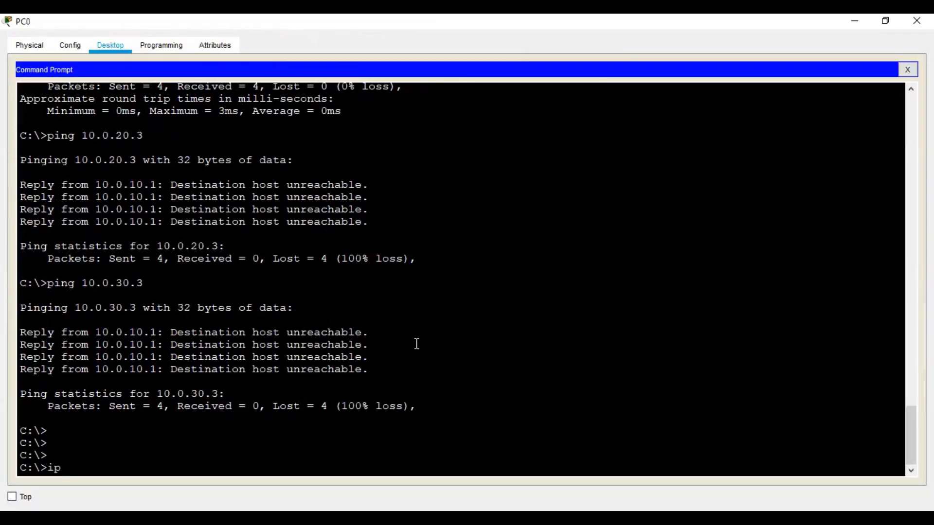
type("confiui")
key("BackSpace")
key("BackSpace")
type("g")
key("Return")
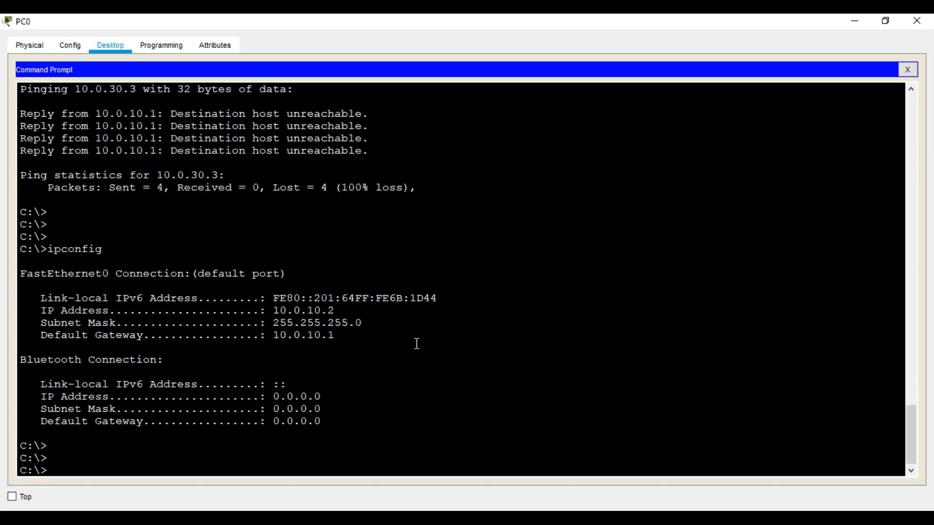
Ping the gateway 10.0.10.1 and then host 20.0.10.2 from PC0
type("ping 10.0.10.1")
key("Return")
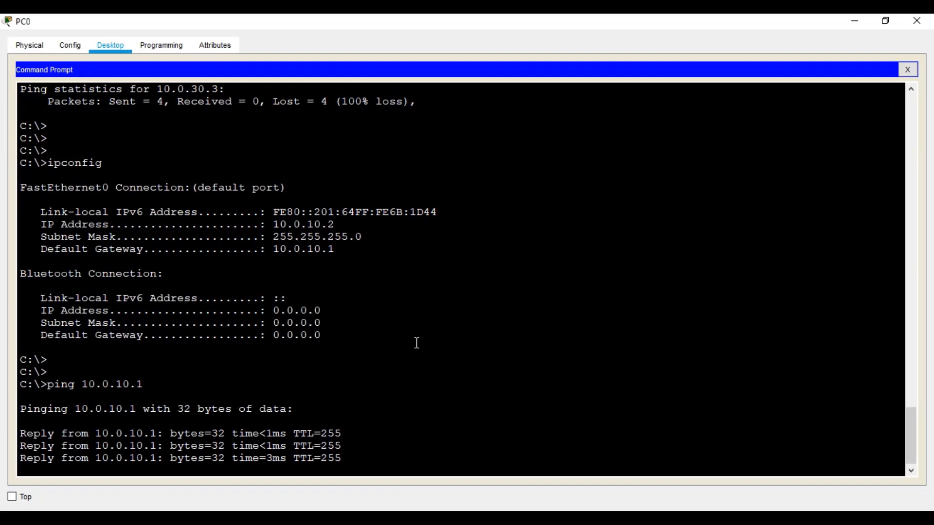
key("Up")
key("Left")
key("Left")
key("Left")
key("BackSpace")
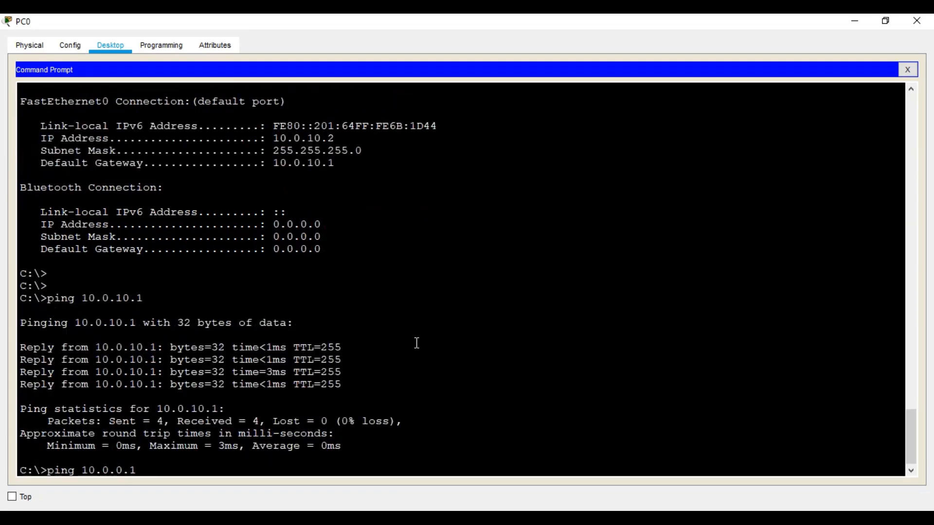
key("BackSpace")
key("BackSpace")
key("BackSpace")
key("BackSpace")
key("BackSpace")
key("BackSpace")
key("BackSpace")
key("BackSpace")
type("20.0.10.2")
key("Return")
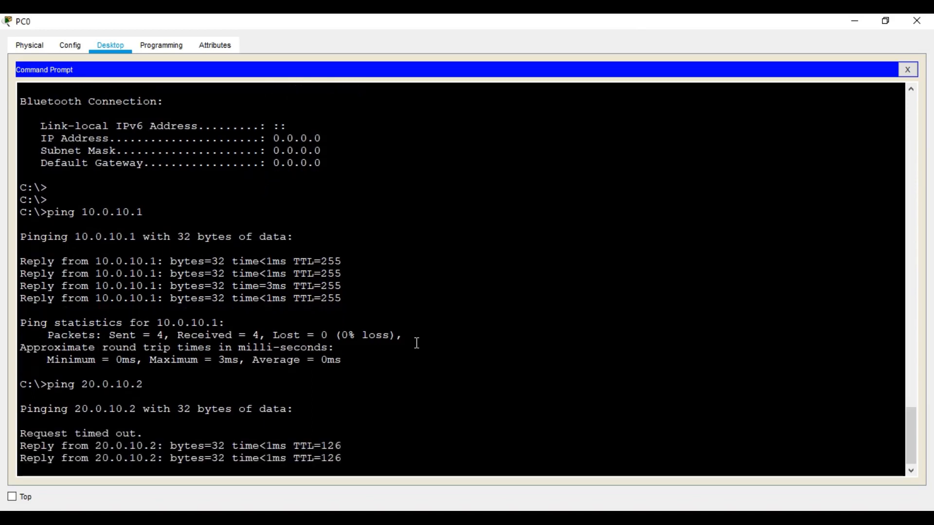
Ping host 20.0.10.3, which fails with 100% loss
key("Up")
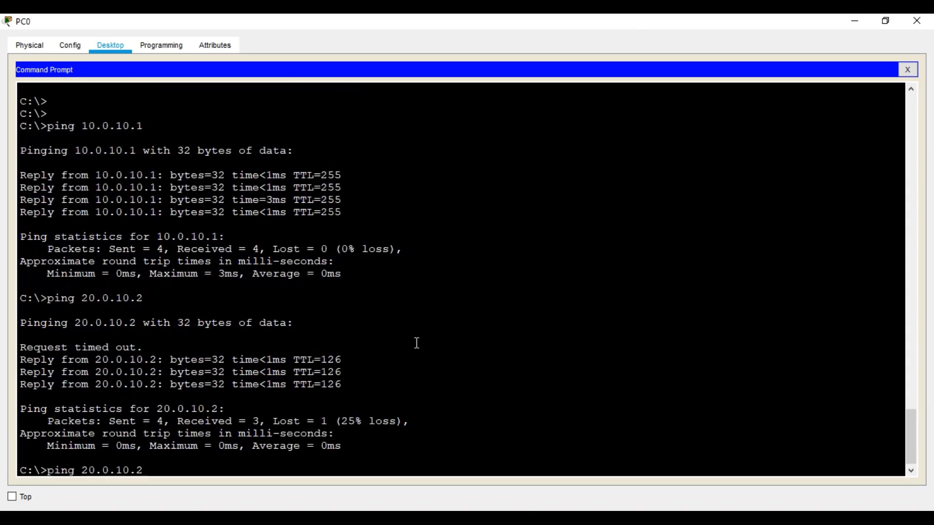
key("BackSpace")
type("3")
key("Return")
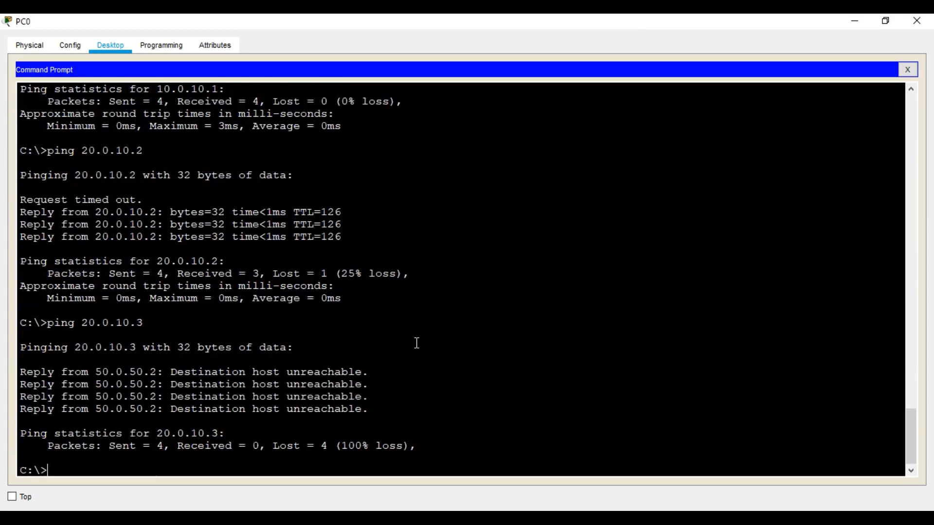
From PC0, ping 20.0.30.2 by editing the previous ping command
key("Up")
key("Left")
key("Left")
key("BackSpace")
type("2")
key("BackSpace")
type("3")
key("BackSpace")
type("2")
key("Return")
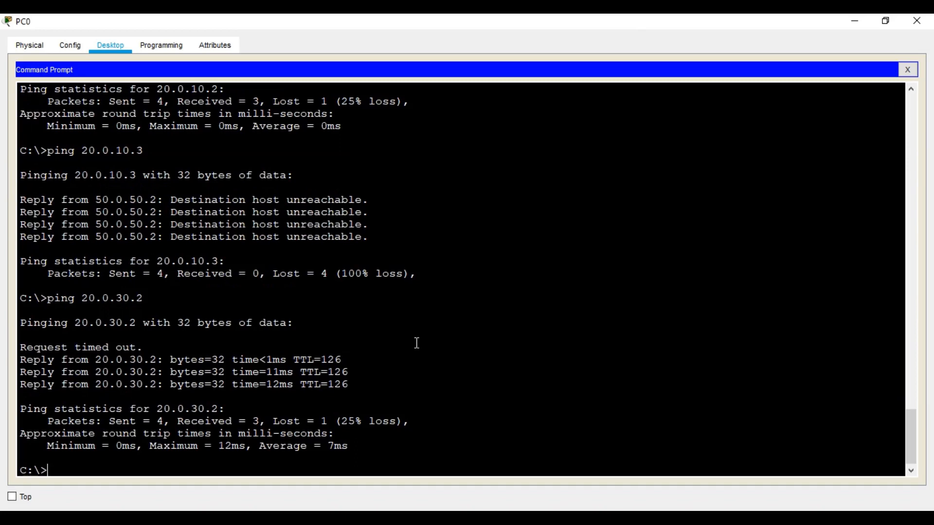
Ping 30.0.10.2 from PC0, which replies with 25% loss
key("Up")
key("Left")
key("Left")
key("Left")
key("Left")
key("Left")
key("Left")
key("Left")
key("BackSpace")
type("3")
key("Right")
key("Right")
key("Right")
key("Right")
key("Right")
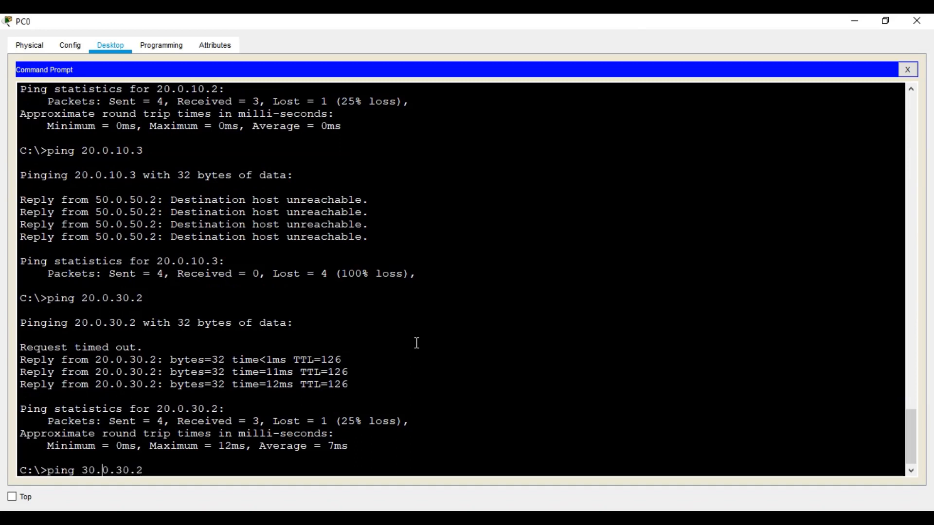
key("BackSpace")
type("1")
key("Return")
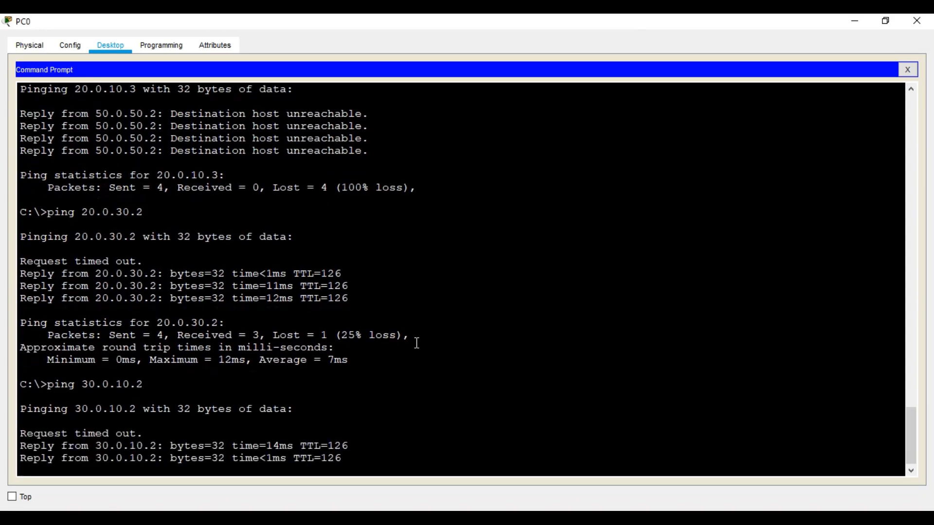
Ping 30.0.10.3 from PC0, which reports destination host unreachable
key("Up")
key("BackSpace")
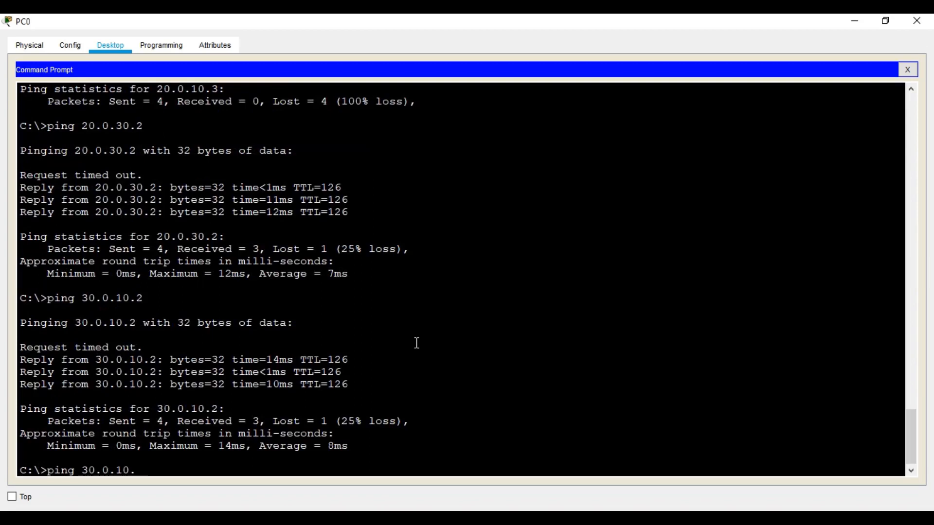
type("3")
key("Return")
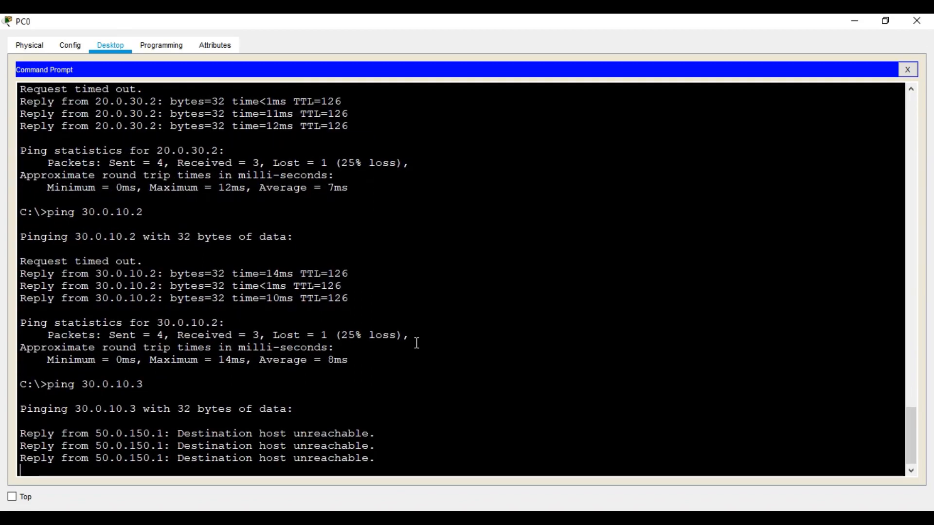
Close PC0's window and save the project, returning to the topology view
left_click(917, 20)
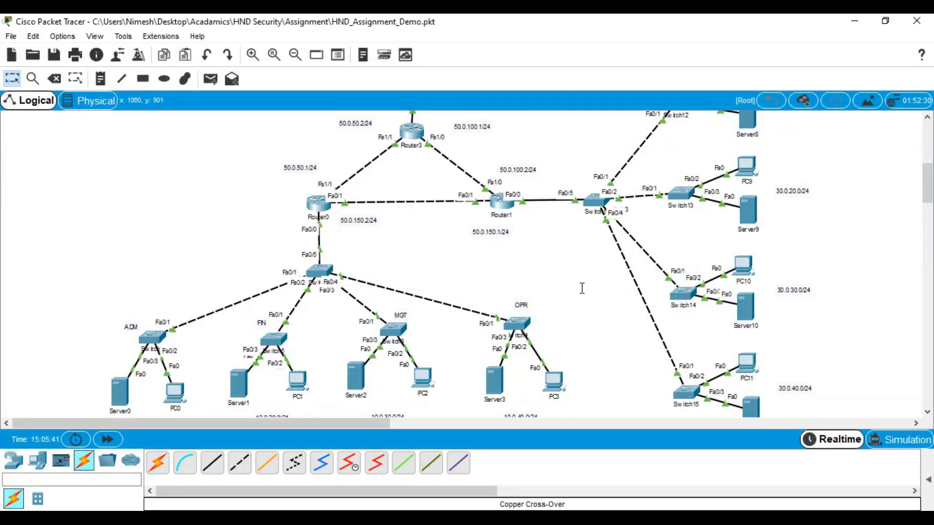
left_click(53, 55)
scroll(337, 258, "up", 3)
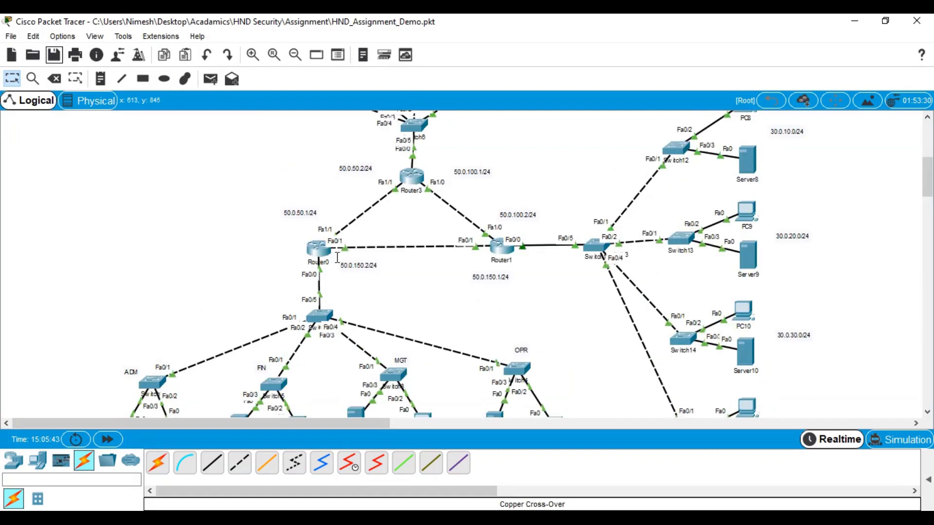
scroll(494, 255, "up", 5)
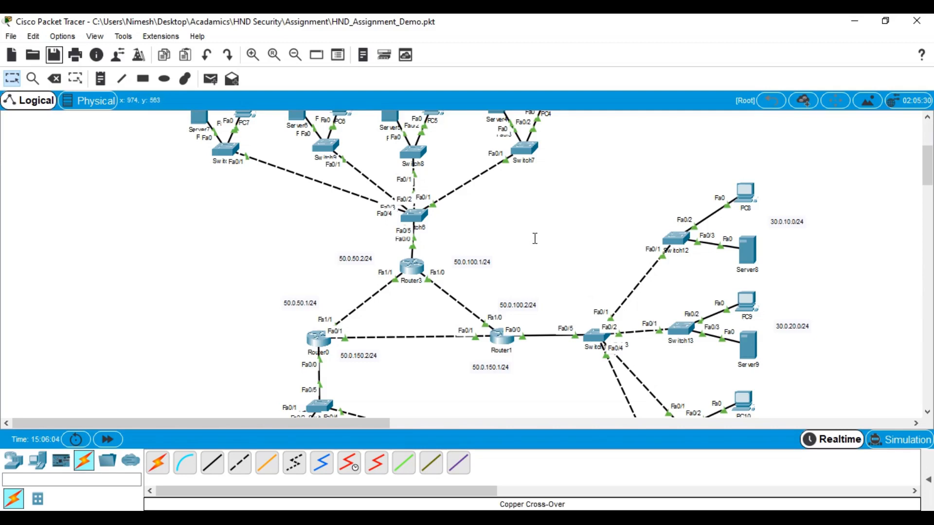
Select Router0 in the topology to bring up its CLI console
left_click(320, 338)
Maximize Router0's console and enter global configuration mode with conf t
left_click(611, 76)
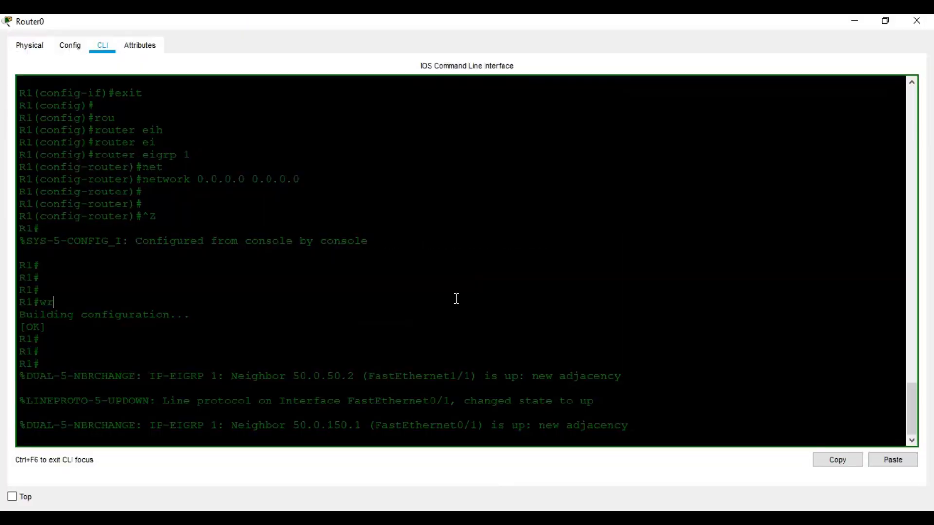
key("Return")
key("Return")
key("Return")
key("Return")
type("conf t\\")
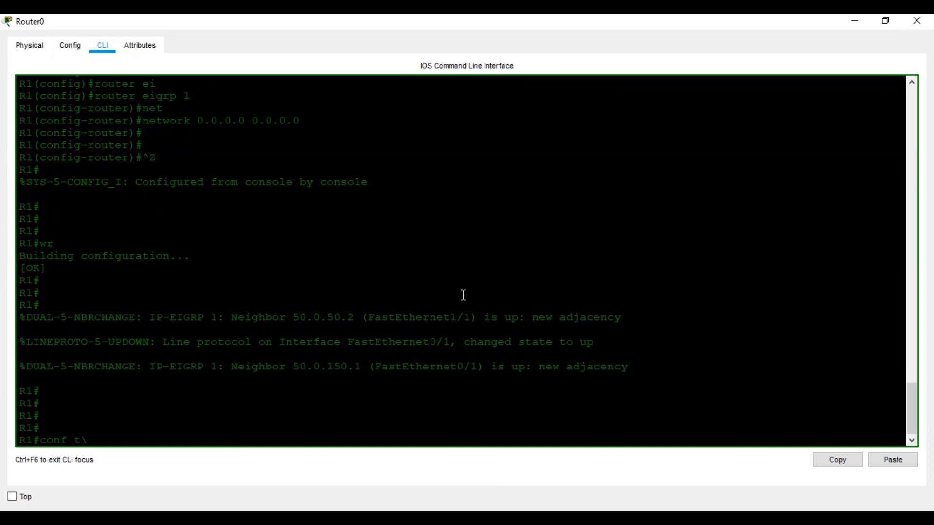
key("Return")
type("conf t")
key("Return")
key("Return")
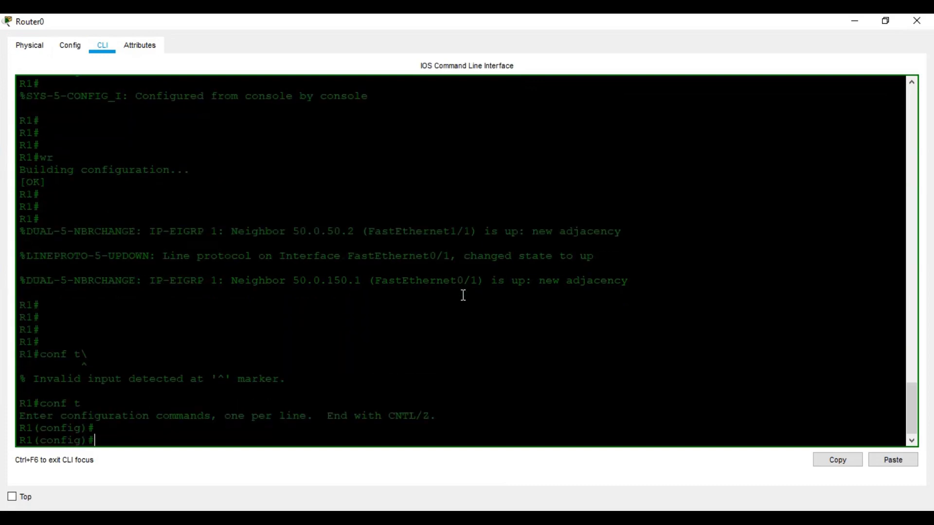
key("Return")
key("Return")
Turn on ISAKMP with crypto isakmp enable
type("crypto i")
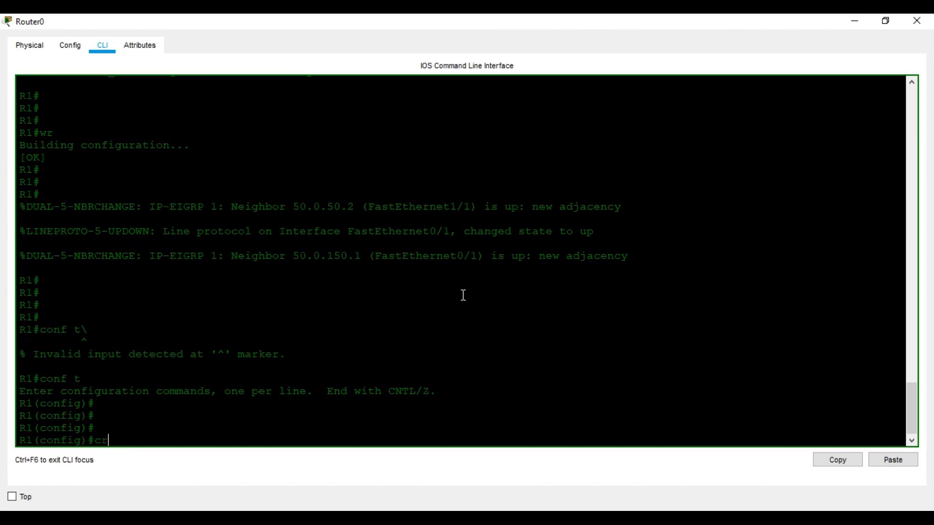
key("Tab")
type("is")
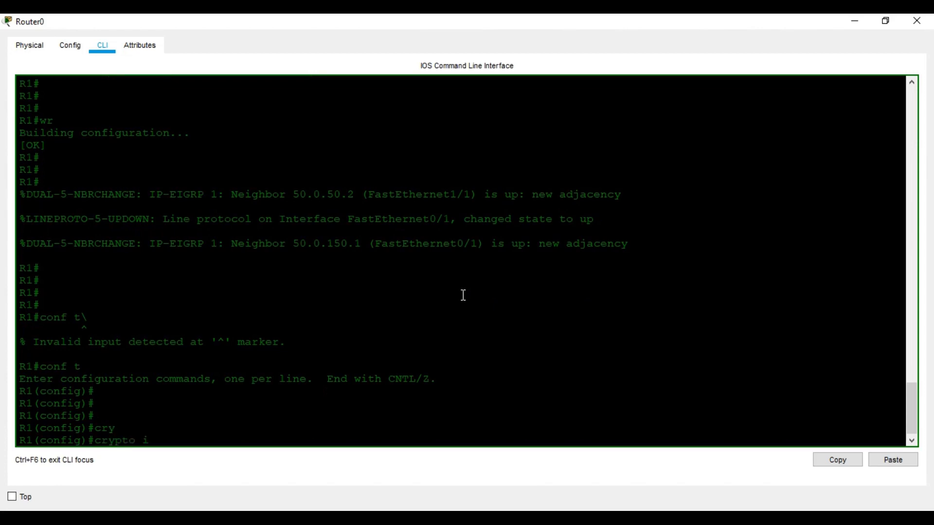
key("Tab")
type("ena")
key("Tab")
key("Return")
key("Return")
key("Return")
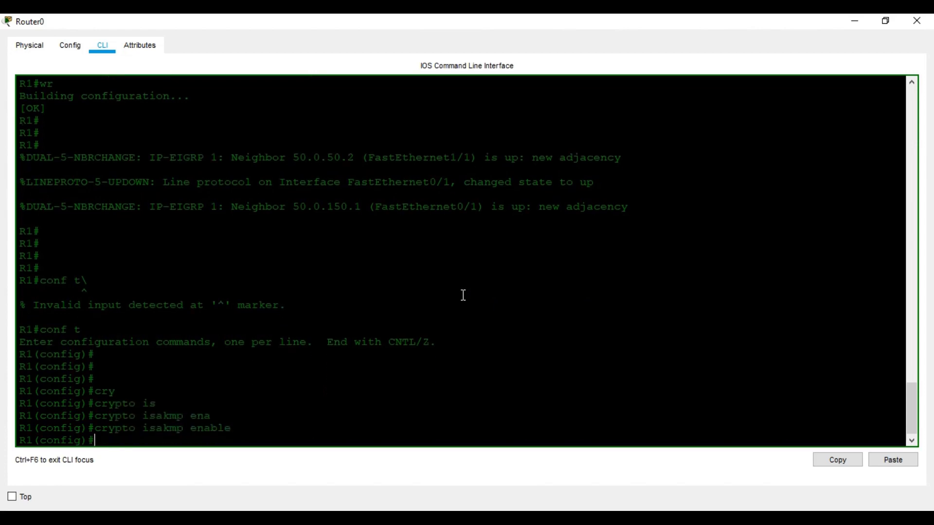
Create ISAKMP policy 1 and enter its configuration
type("cry")
key("Tab")
type("isa")
key("Tab")
type("[po")
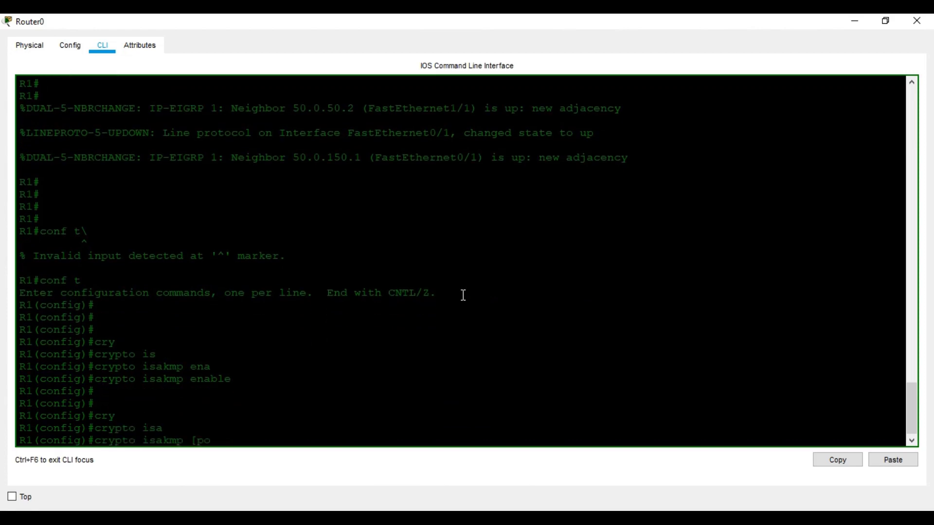
key("BackSpace")
key("BackSpace")
key("BackSpace")
type("p")
key("Tab")
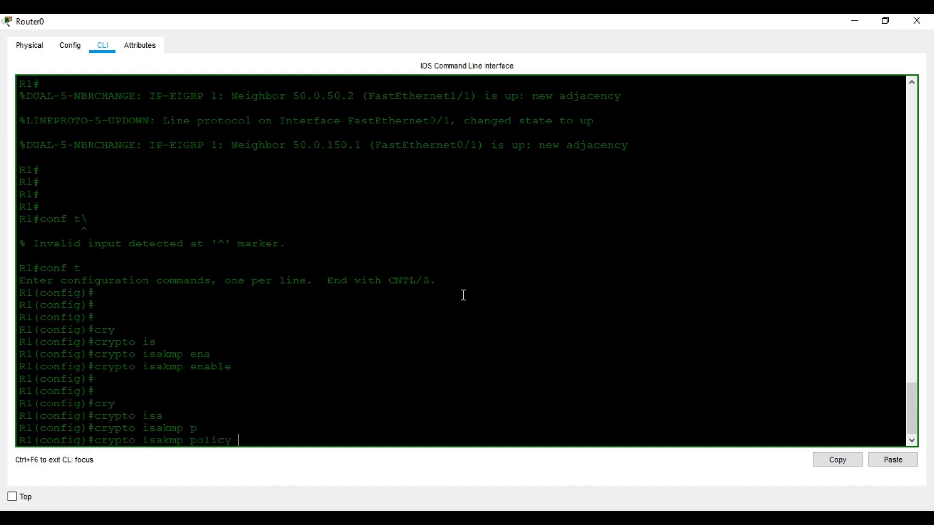
type("1")
key("Return")
key("Return")
key("Return")
key("Return")
Set policy 1 encryption to AES 128
type("ena")
key("Tab")
key("BackSpace")
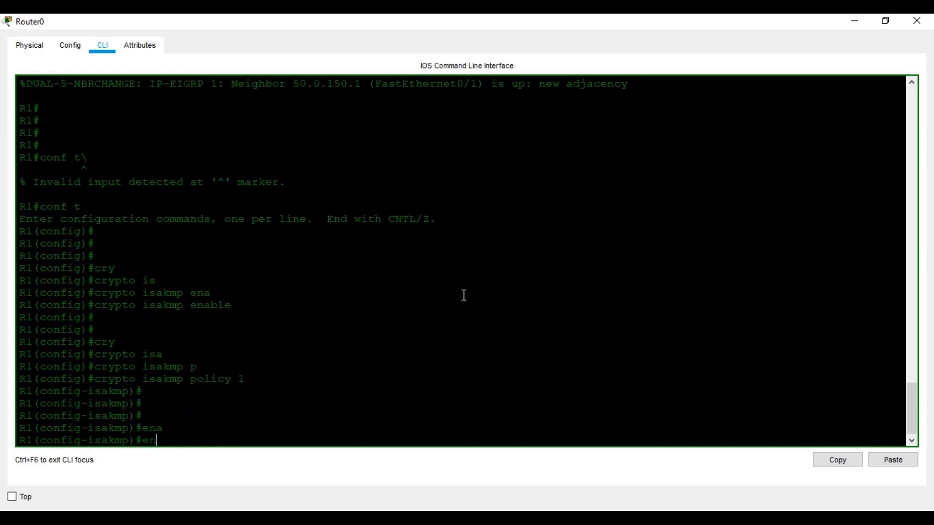
key("Tab")
type("aes")
key("Tab")
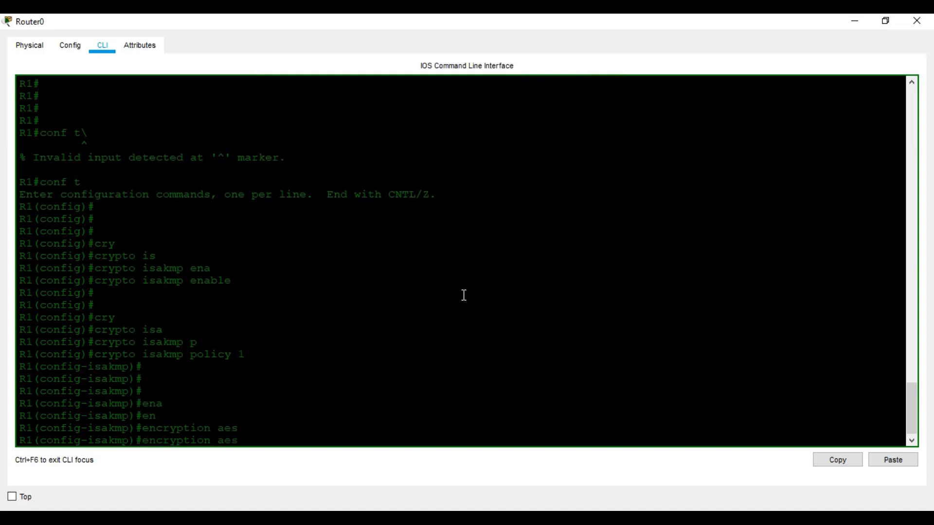
type("128")
key("Return")
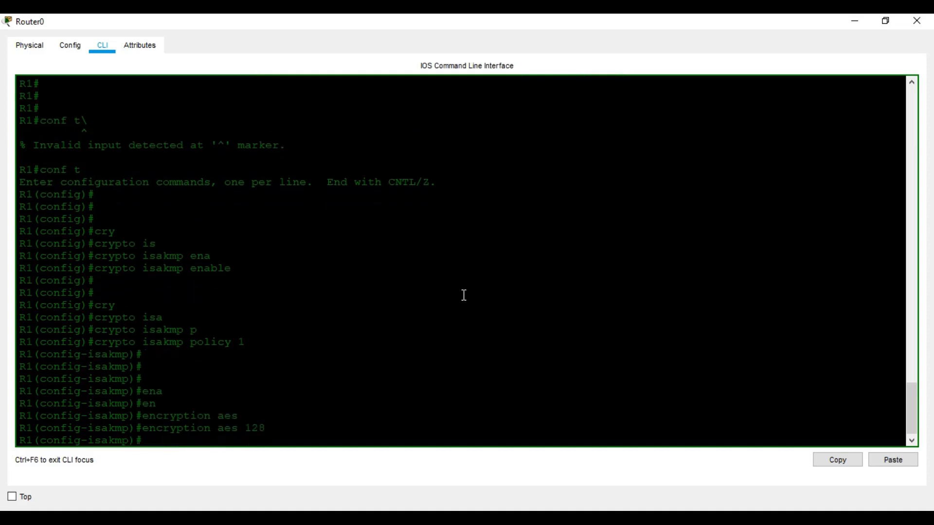
Set policy 1 authentication to pre-share and Diffie-Hellman group 2
type("au")
key("Tab")
type("pr")
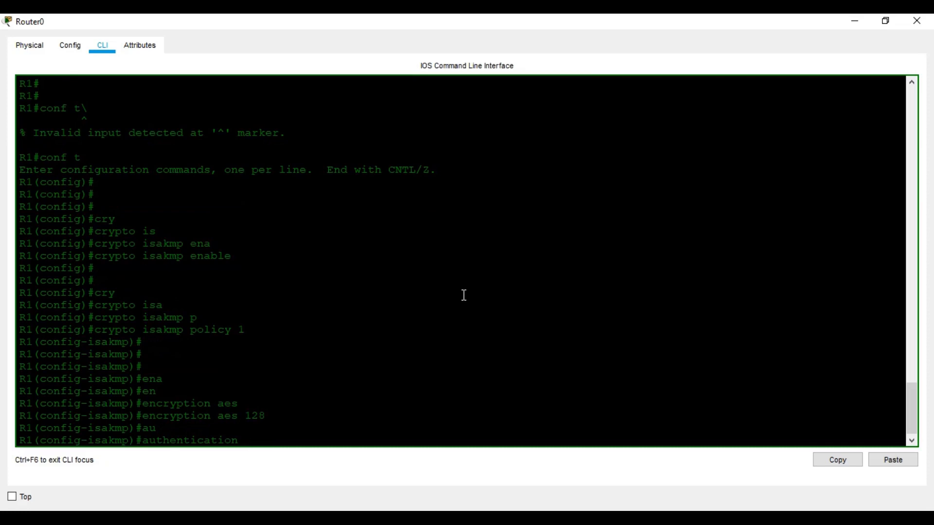
type("e")
key("Tab")
key("Return")
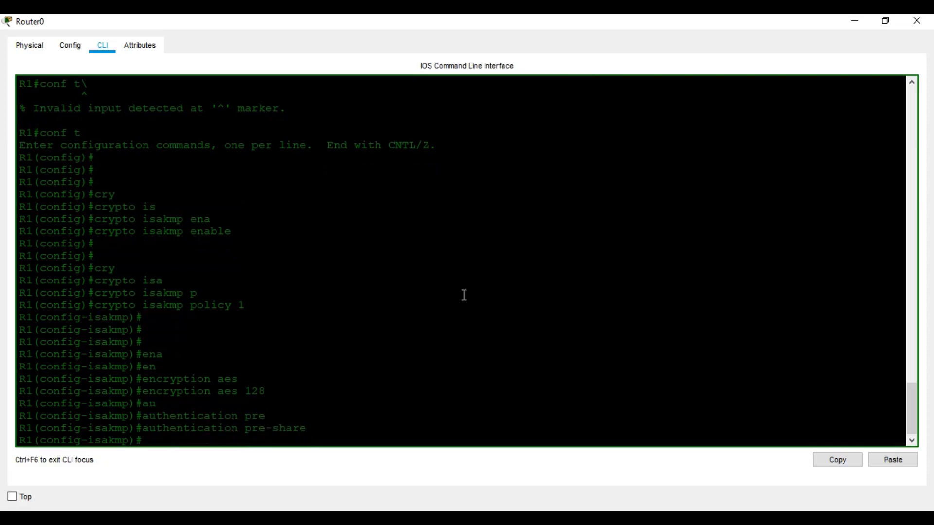
type("gr")
key("Tab")
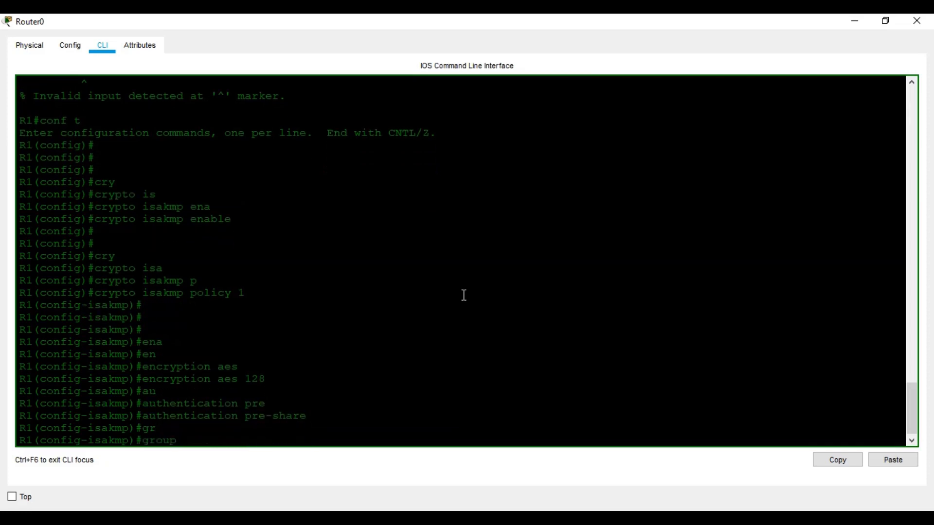
type("2")
key("Return")
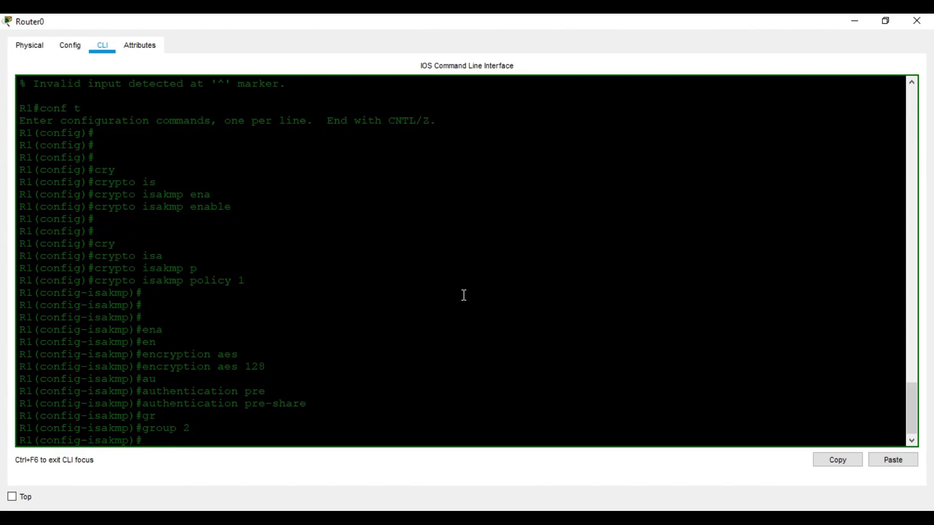
Set policy 1 hash to SHA and exit the policy
type("has")
key("Tab")
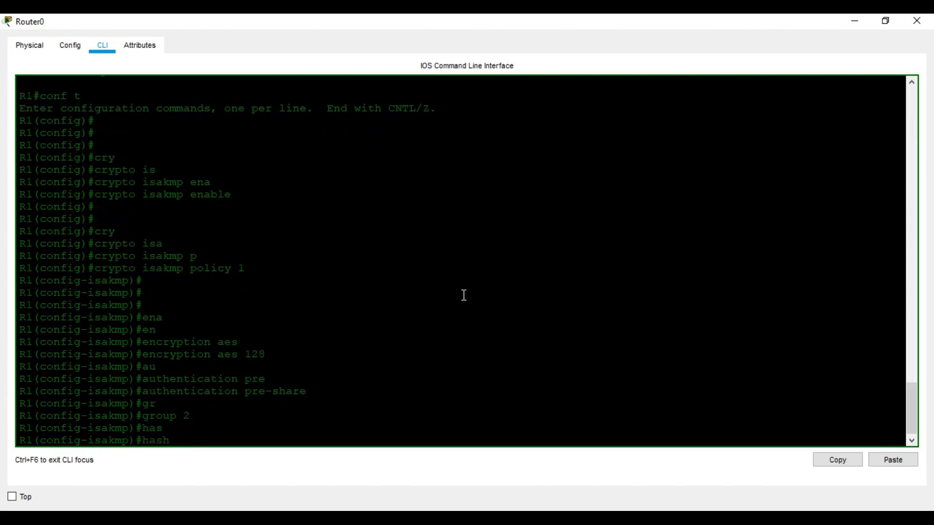
type("s")
key("Tab")
key("Return")
key("Return")
key("Return")
key("Return")
key("Return")
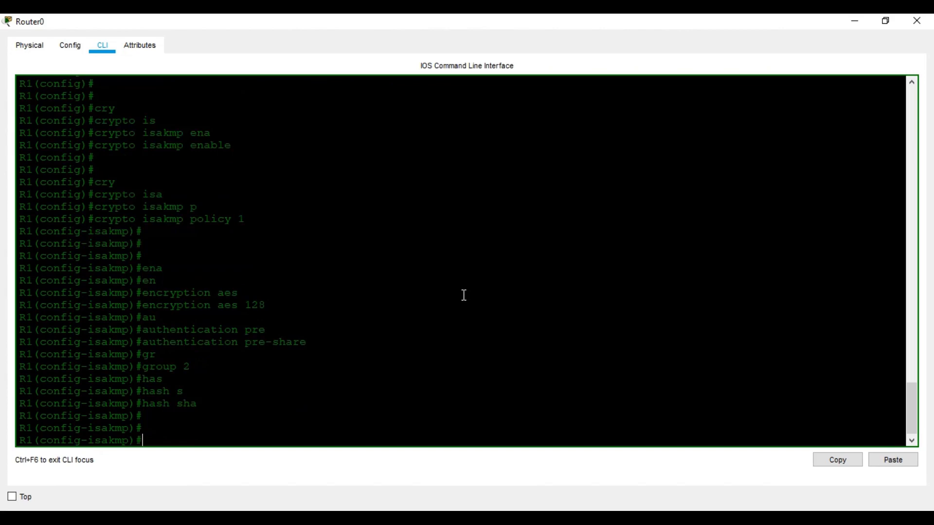
type("exit")
key("Return")
key("Return")
key("Return")
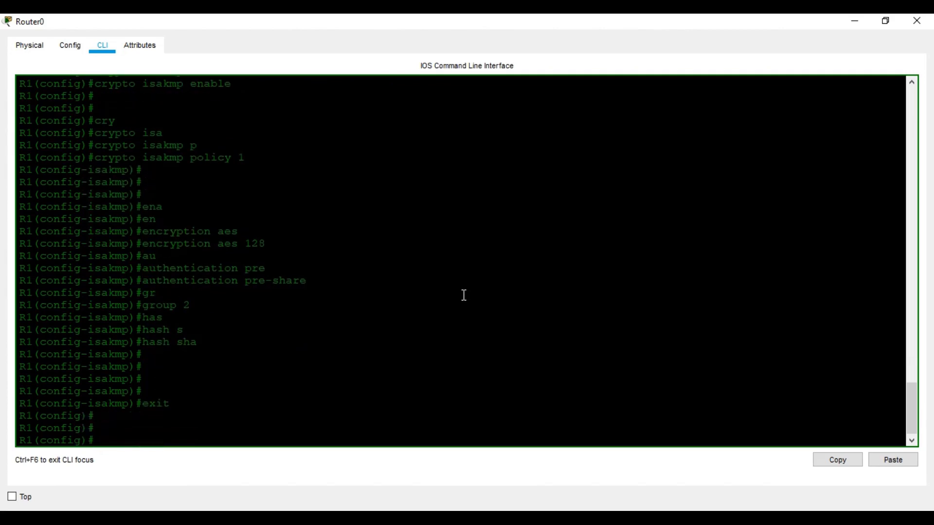
Define an ISAKMP pre-shared key for peer address 0.0.0.0
type("cr")
key("Tab")
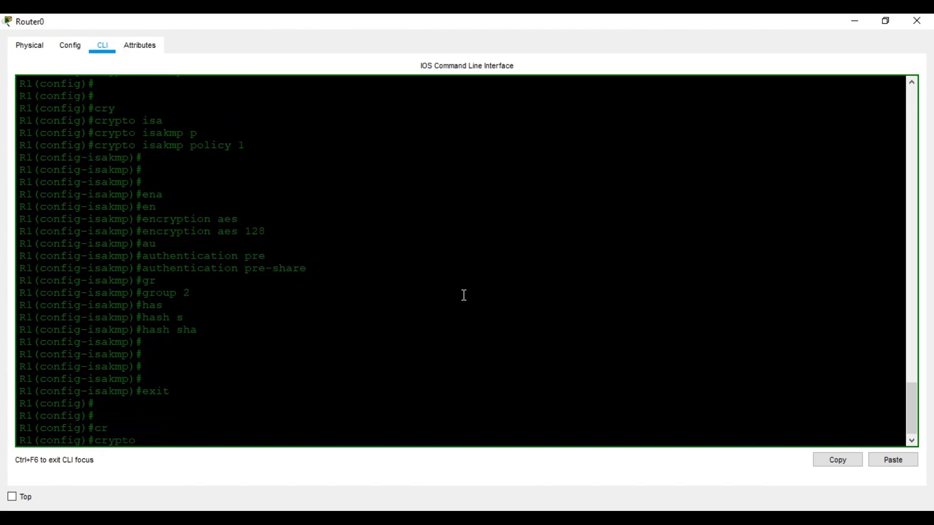
type("is")
key("Tab")
type("ke")
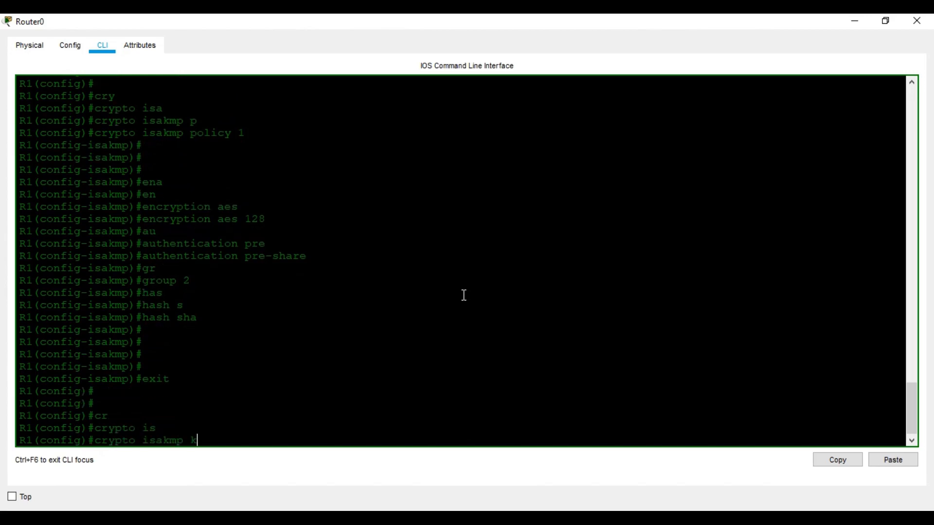
key("Tab")
type("?")
type("abc123")
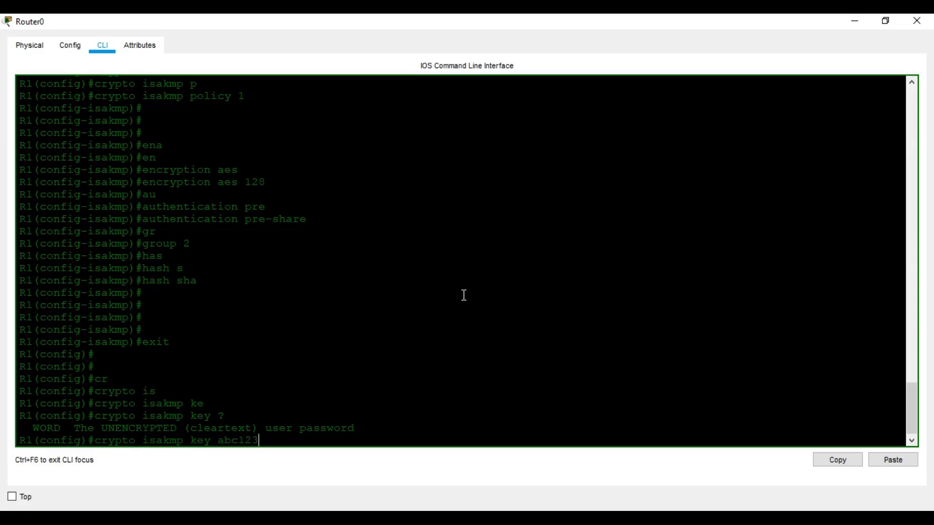
type(" ?ad")
key("Tab")
type("0.0.0.0")
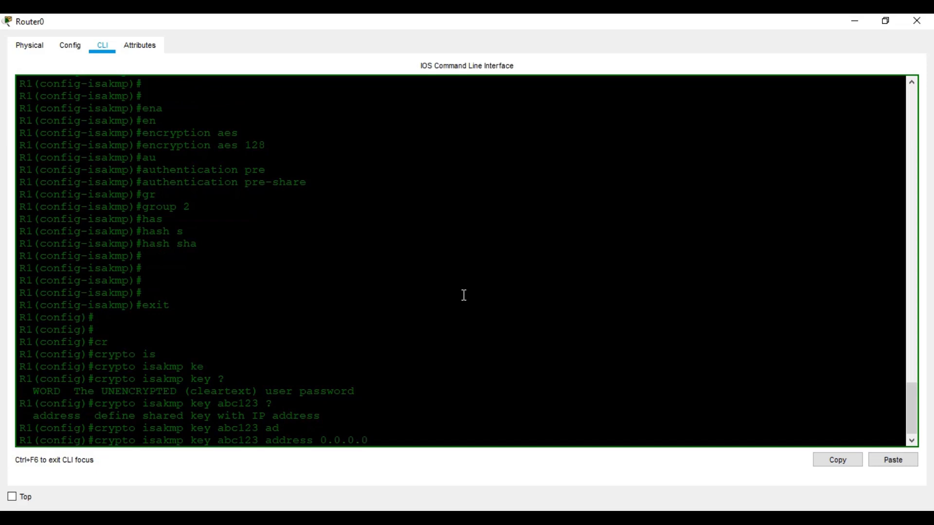
key("Return")
key("Return")
key("Return")
key("Return")
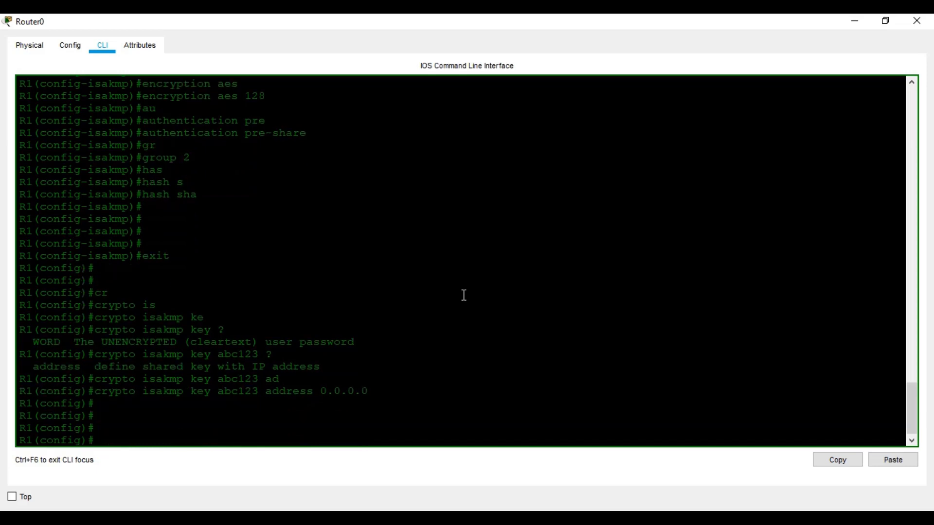
Start a crypto ipsec transform-set named OUR_SET
type("cr")
key("Tab")
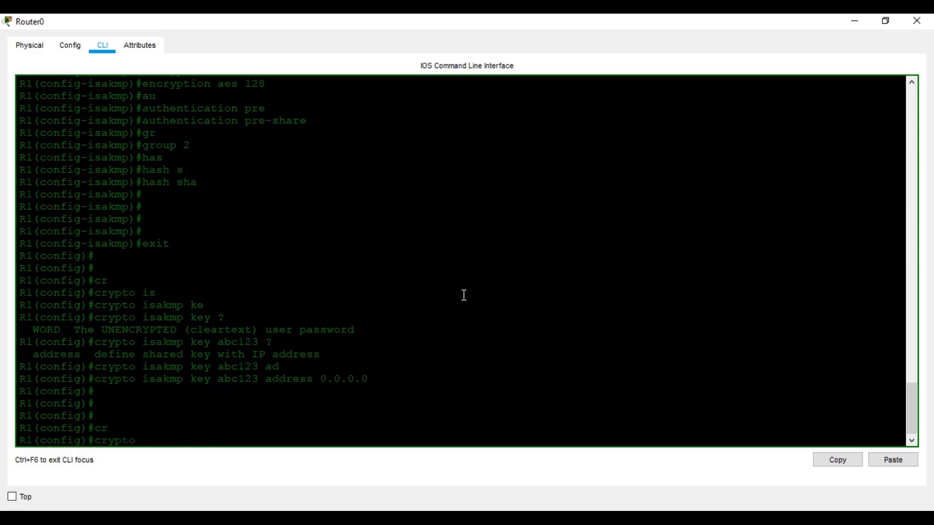
type("ip")
key("Tab")
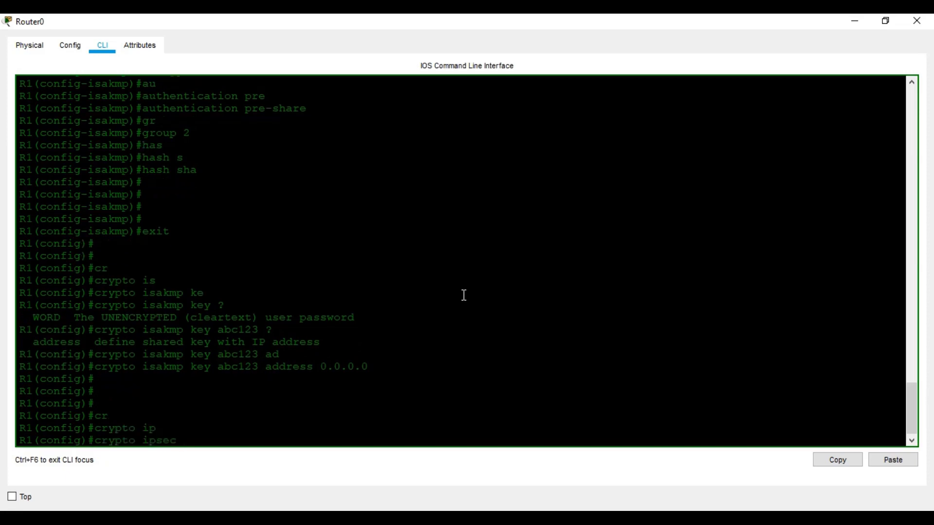
type("tr")
key("Tab")
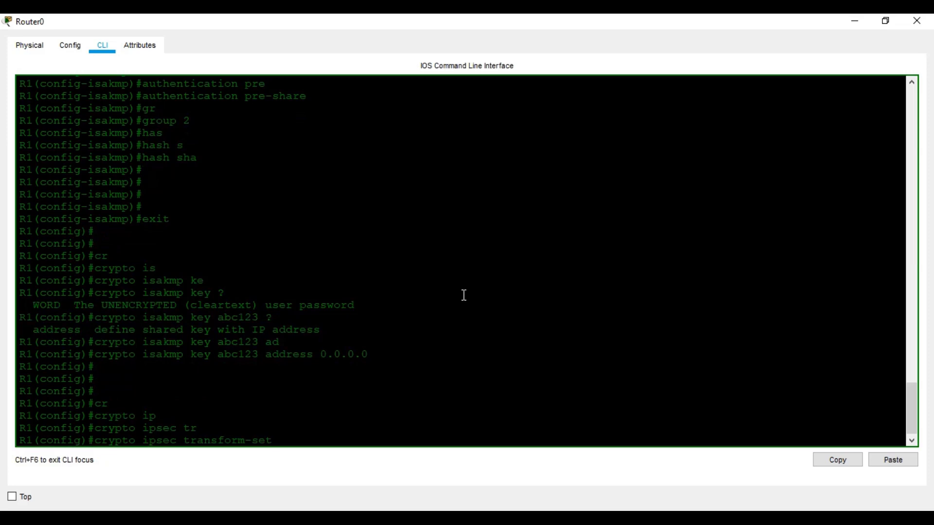
type("?")
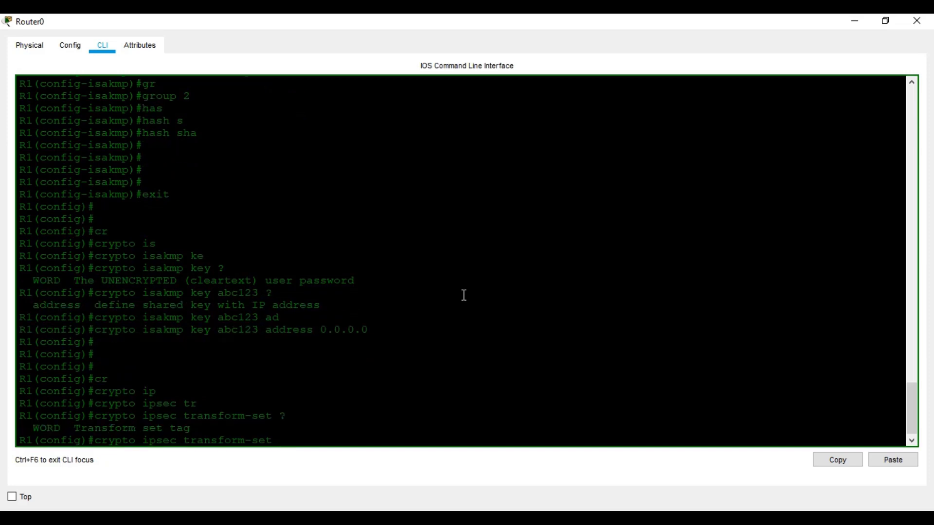
type("OUR_SET ?")
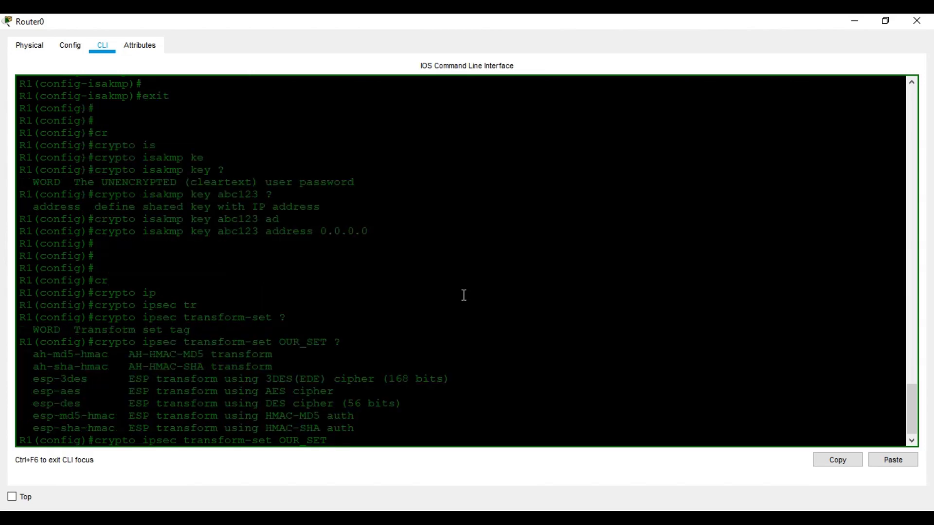
type("es")
Give OUR_SET the esp-aes 128 and esp-sha-hmac transforms
key("Tab")
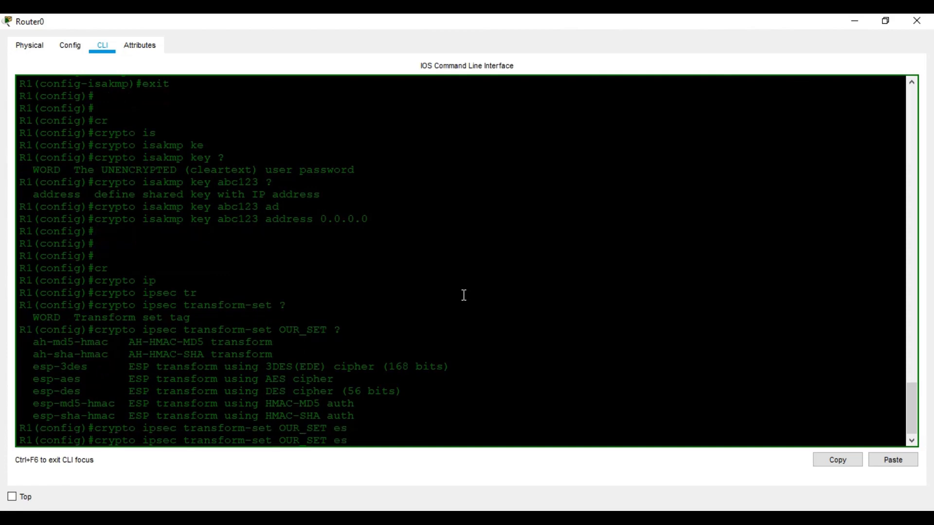
type("p-")
type("a")
key("Tab")
type("128 ")
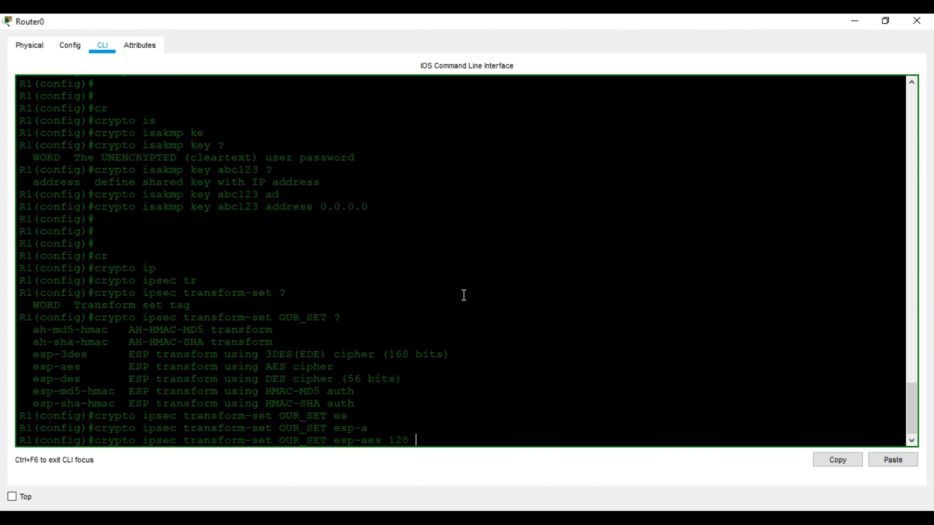
type("es")
key("Tab")
type("p")
key("Tab")
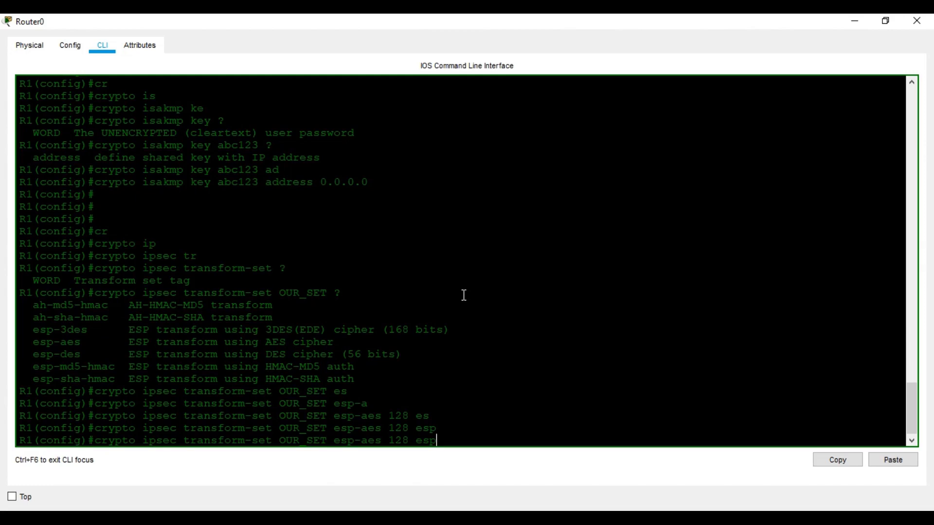
type("-s")
key("Tab")
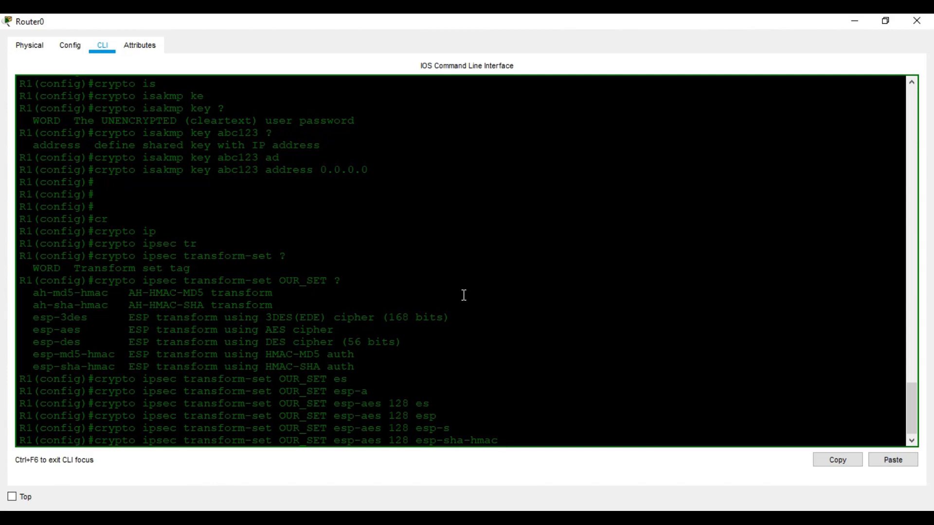
key("Return")
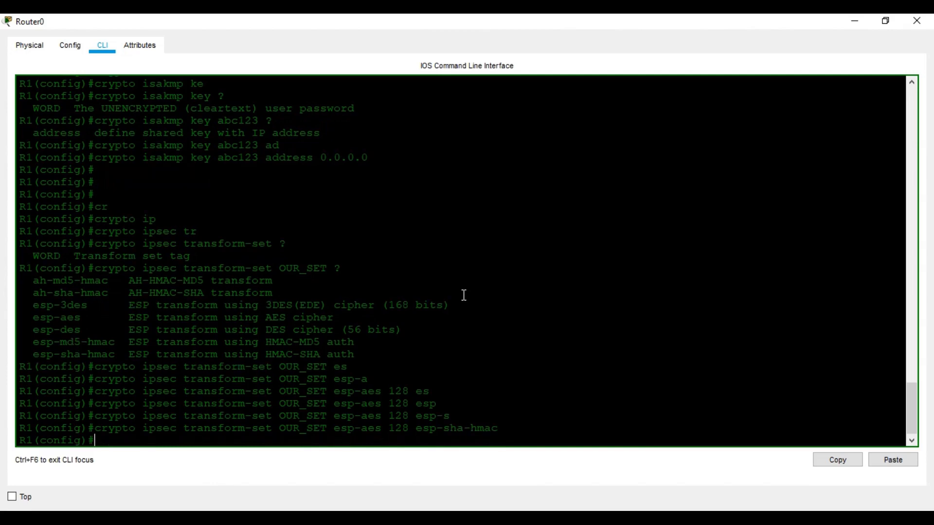
Create extended access list 100 with ip access-list extended 100
type("ip a")
type("c")
key("Tab")
type("ext")
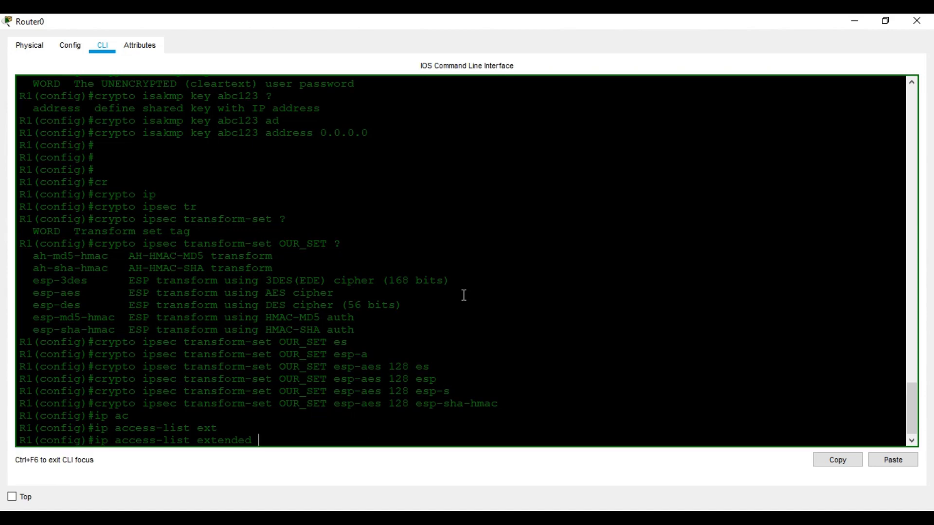
type("?")
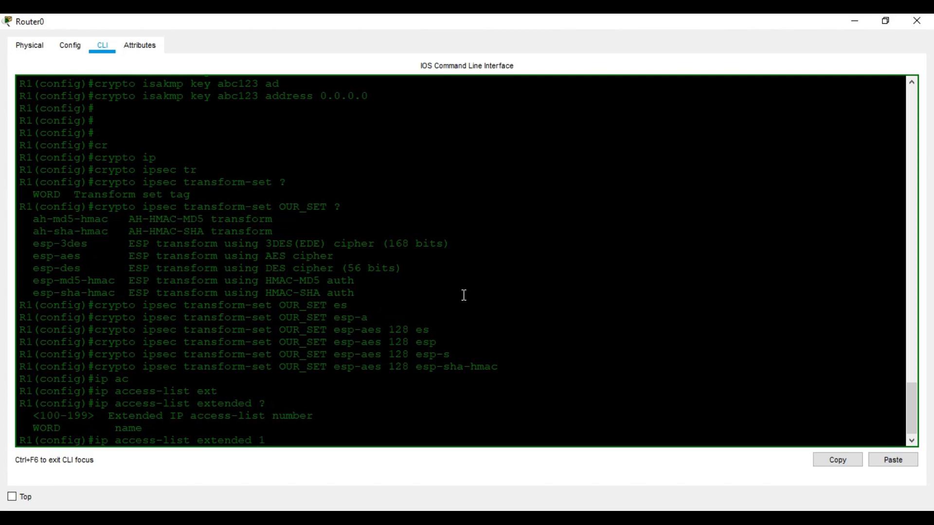
type("100")
key("Return")
Begin a permit ip entry in ACL 100, checking options with ?
type("per")
key("Tab")
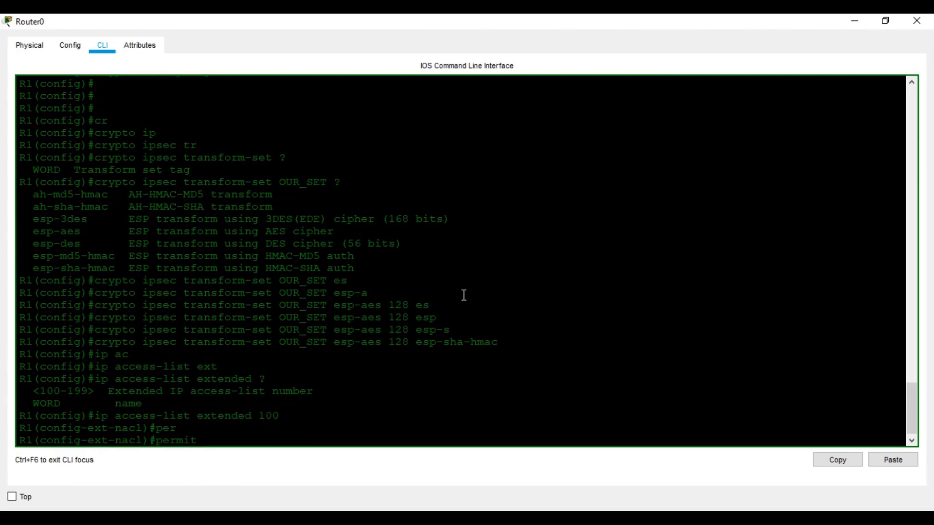
type("o")
key("BackSpace")
key("BackSpace")
type("?")
type("ip")
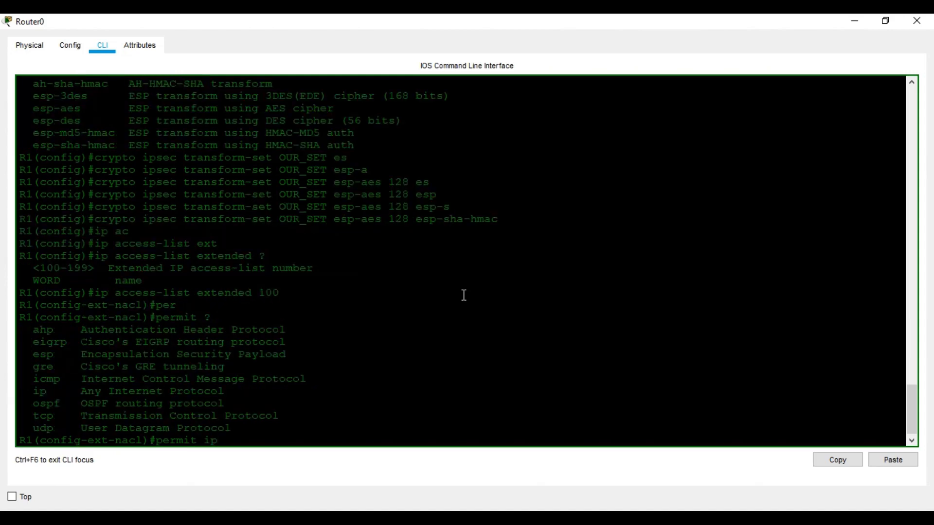
type(" ?")
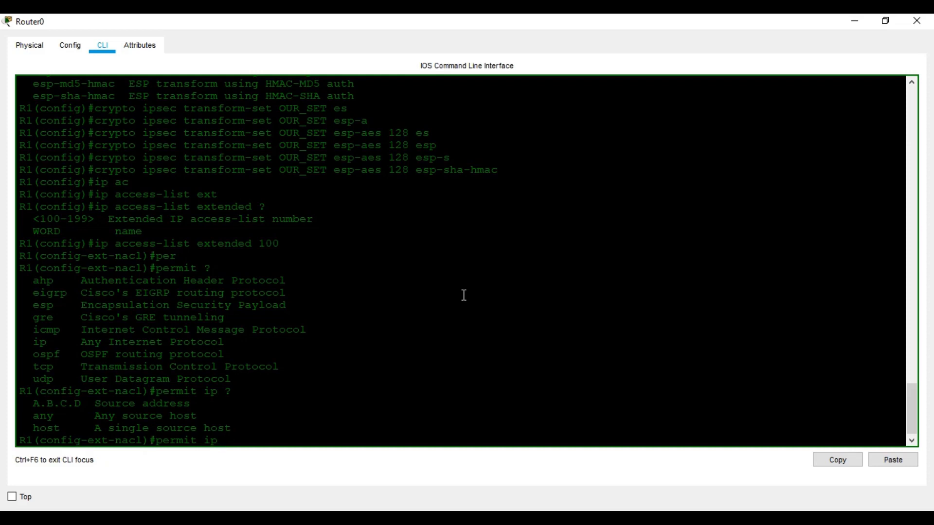
left_click(376, 521)
left_click(375, 485)
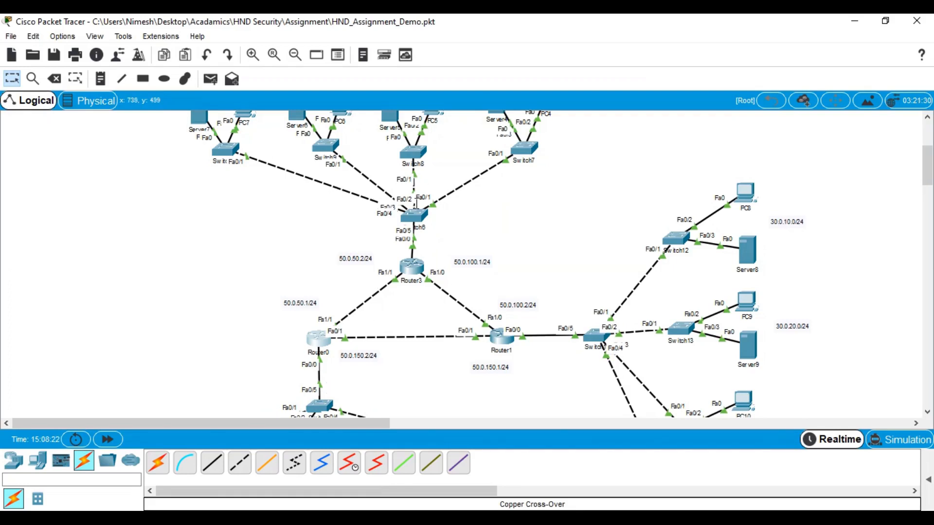
scroll(266, 347, "down", 3)
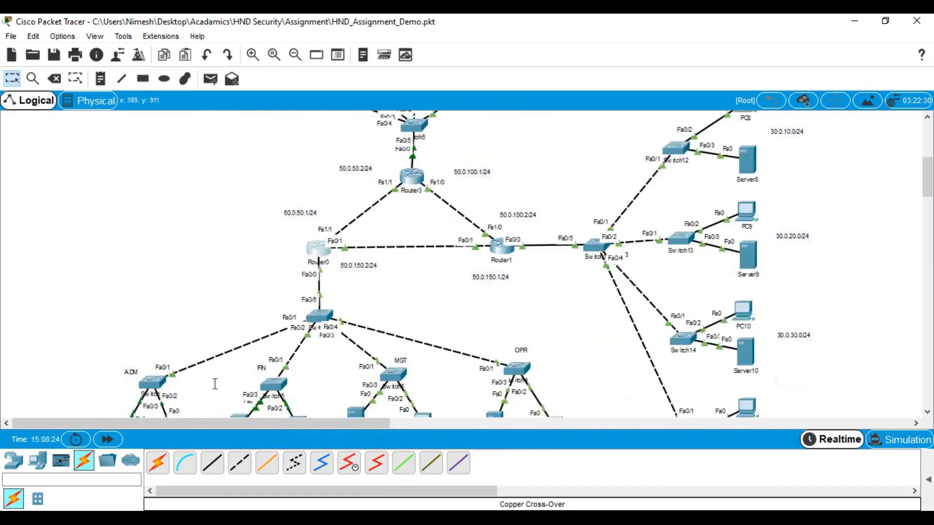
scroll(150, 377, "down", 3)
scroll(202, 384, "up", 7)
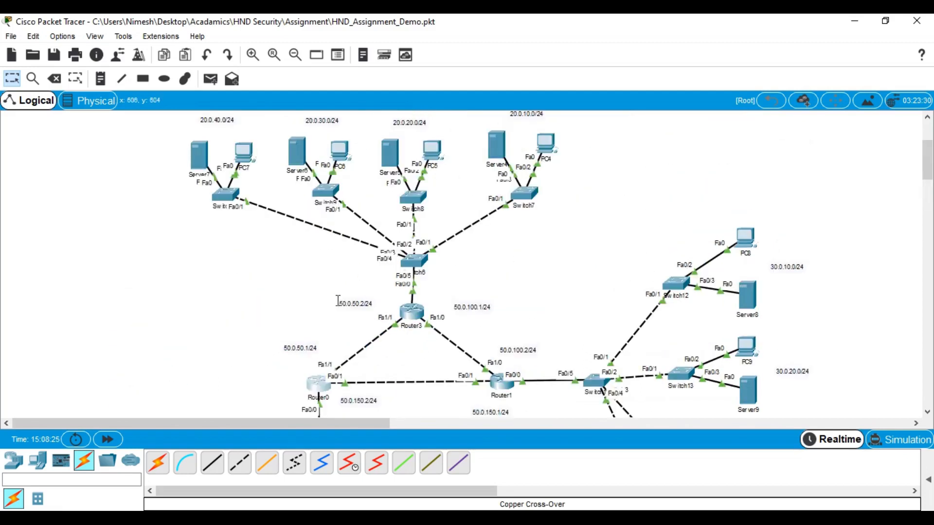
scroll(444, 168, "down", 2)
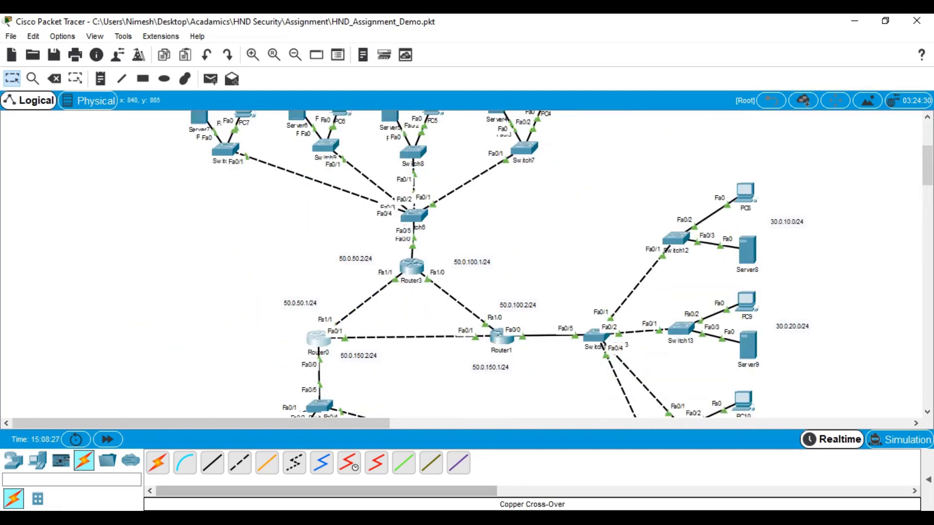
left_click(549, 468)
Permit ip 10.0.0.0 0.0.255.255 to 20.0.0.0 0.0.255.255 in ACL 100, then exit
type("1")
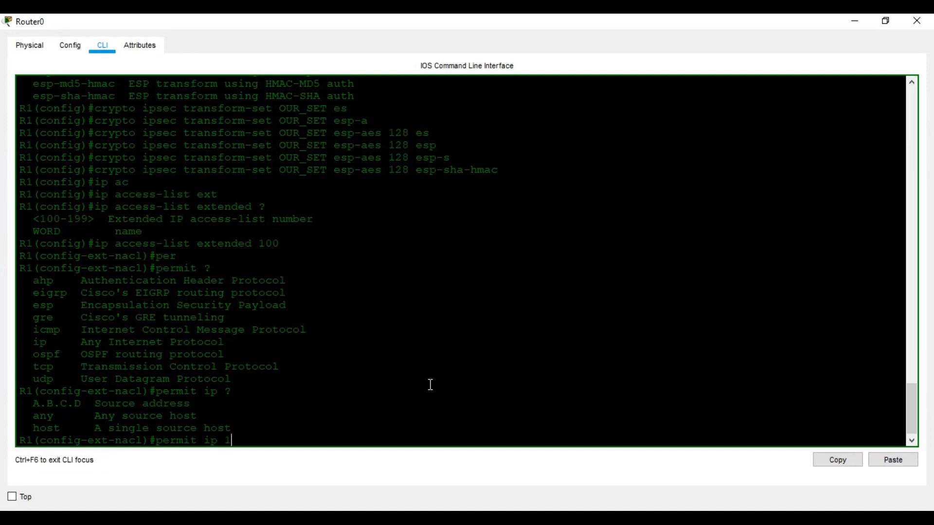
type("0.0.0.0 0.0.255.255 20.0.0.")
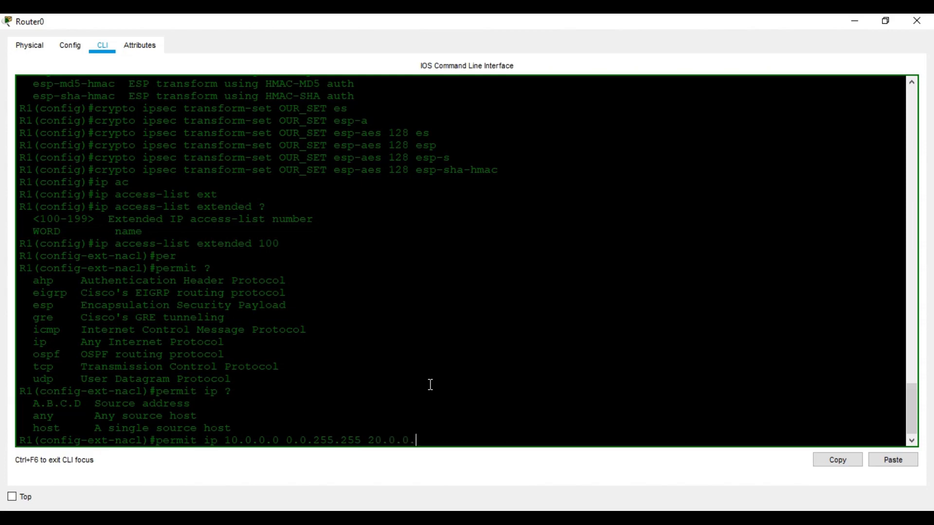
type("0 0.0.25.25")
key("BackSpace")
key("BackSpace")
type("5.255.255")
key("BackSpace")
key("BackSpace")
key("BackSpace")
key("BackSpace")
key("Return")
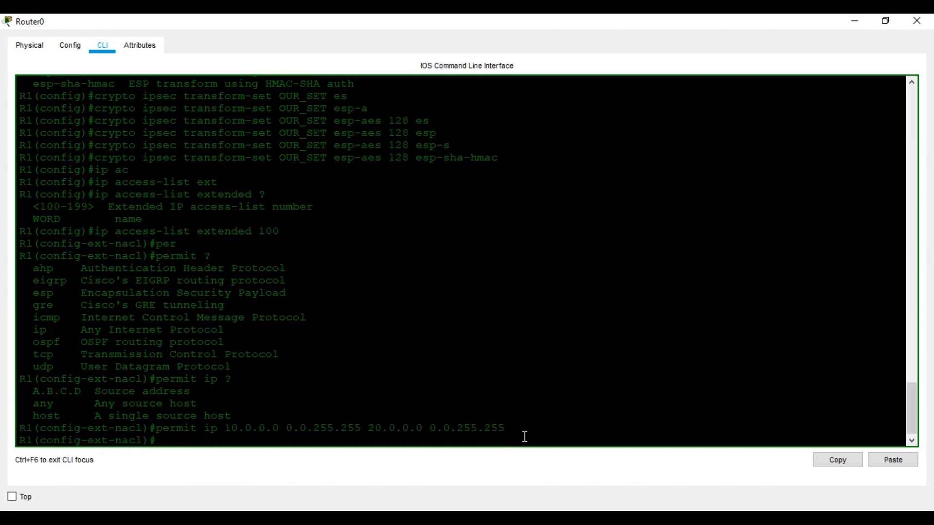
type("exit")
key("Return")
key("Return")
key("Return")
key("Return")
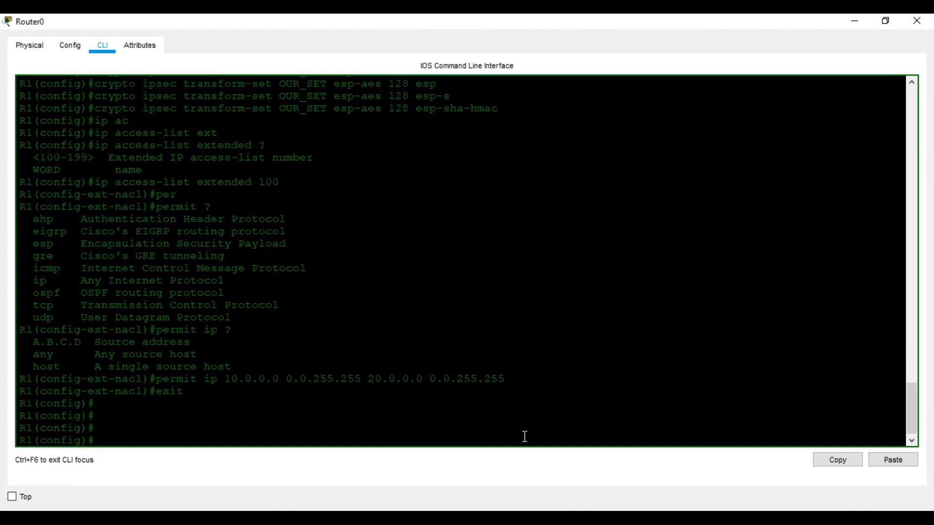
Create crypto map OUR_MAP1 entry 1 as ipsec-isakmp
type("cry")
key("Tab")
type("ma")
key("Tab")
type("OUR")
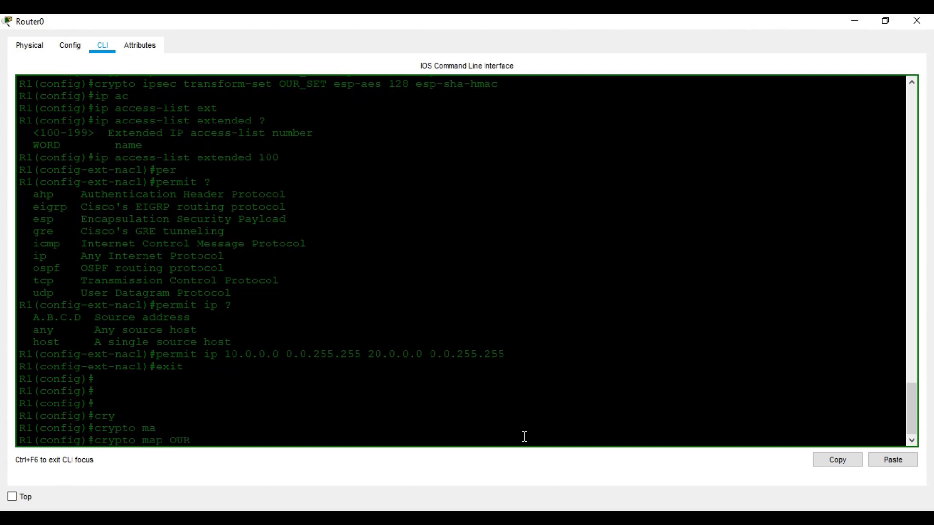
type("_MAP")
type("1")
type(" ?")
type("1")
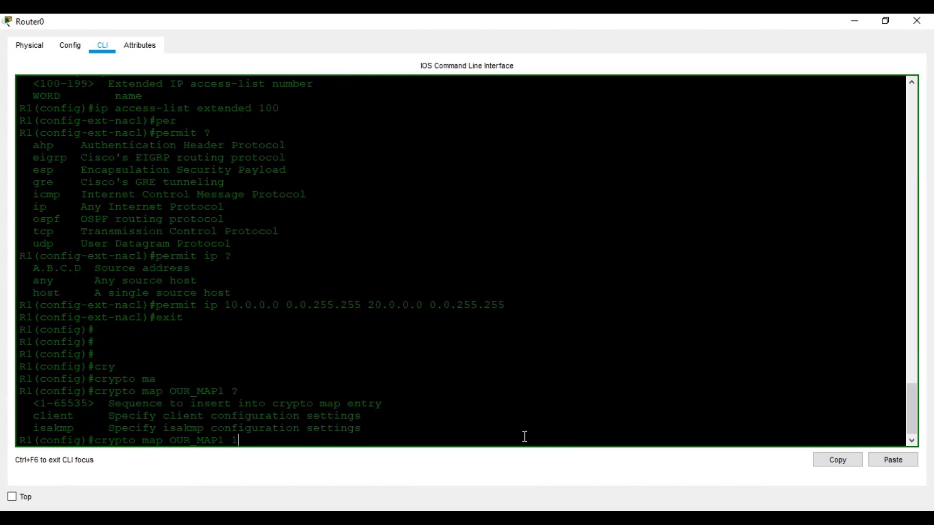
type(" ?")
type("i")
key("Tab")
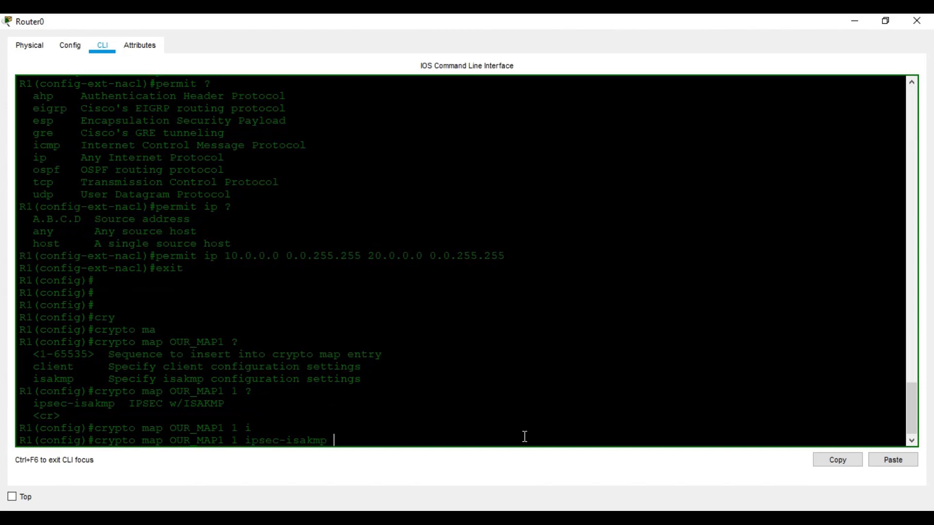
key("Return")
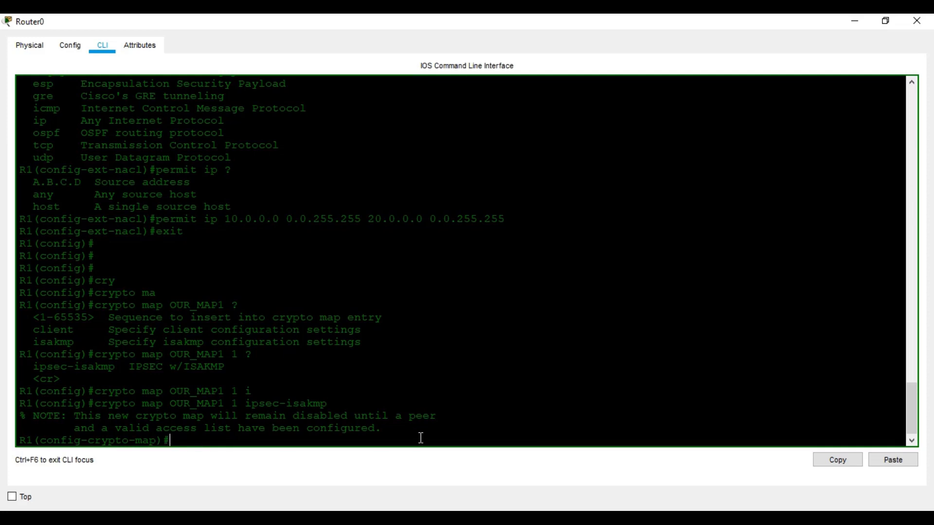
Match OUR_MAP1 to access list 100
type("mat")
key("Tab")
type("ad")
key("Tab")
type("100")
key("Return")
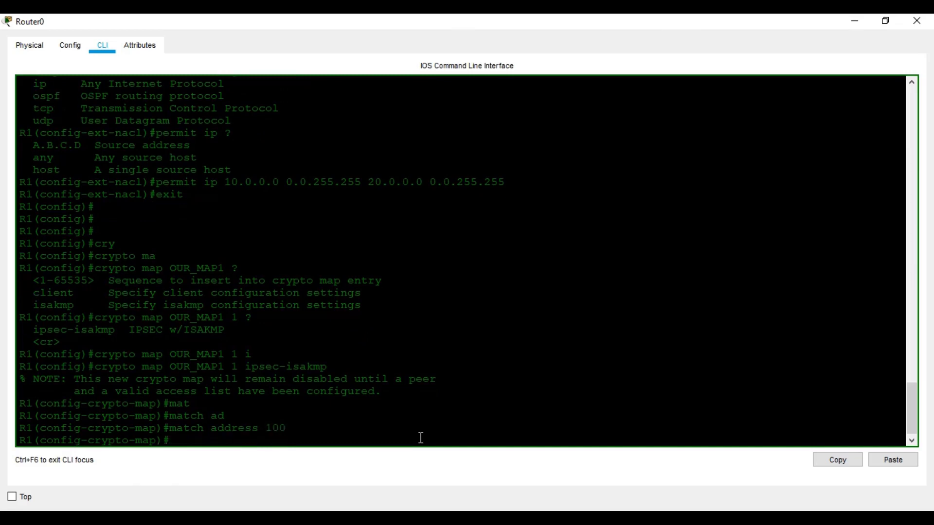
Set OUR_MAP1's peer to 50.0.50.2 after checking the topology
type("set pe")
key("Tab")
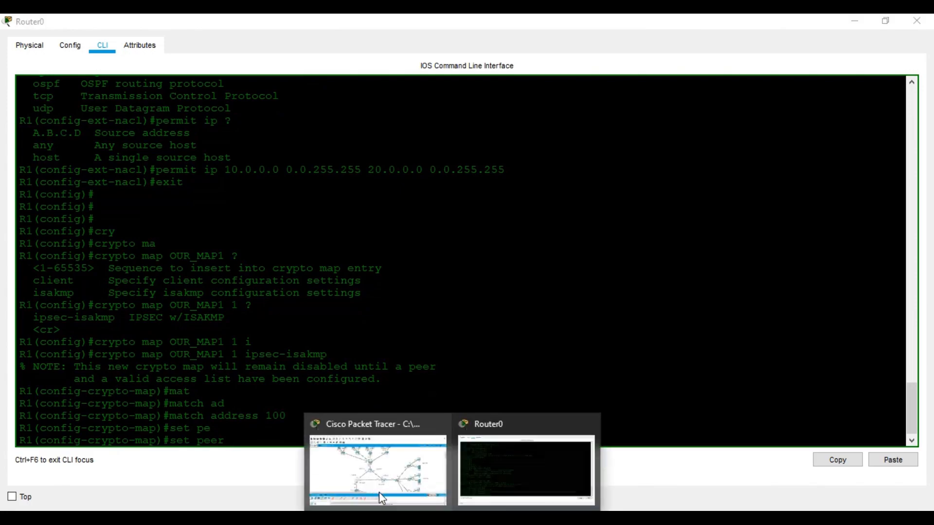
left_click(379, 492)
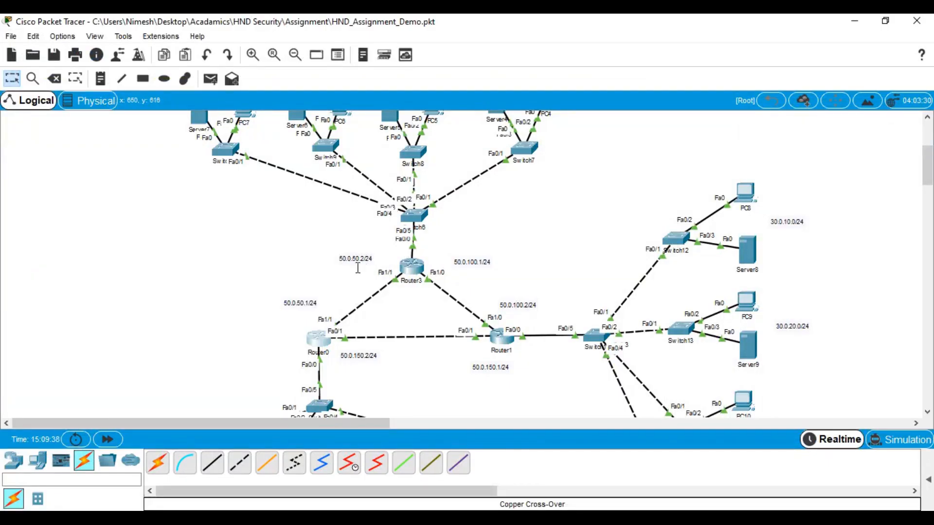
left_click(855, 21)
type("50.0.50.2")
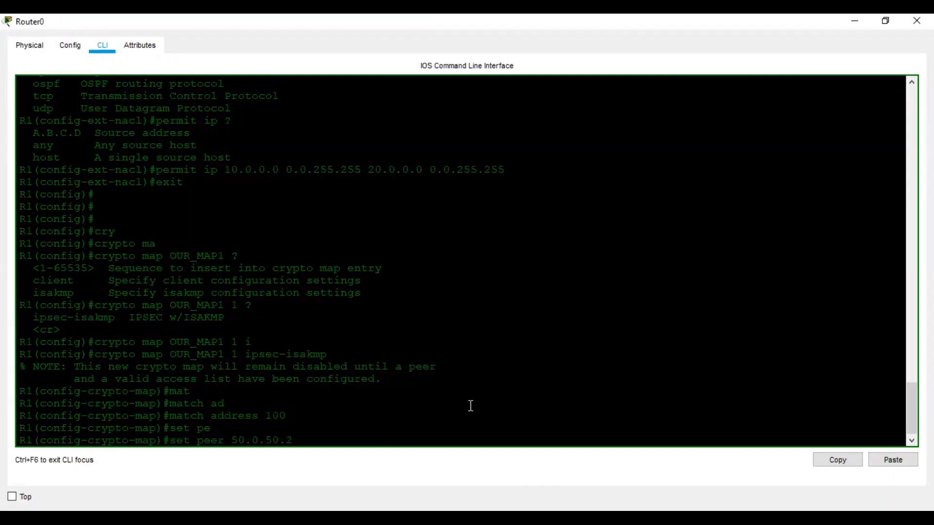
key("Return")
Apply transform set OUR_SET to OUR_MAP1 and exit crypto map mode
type("set tr")
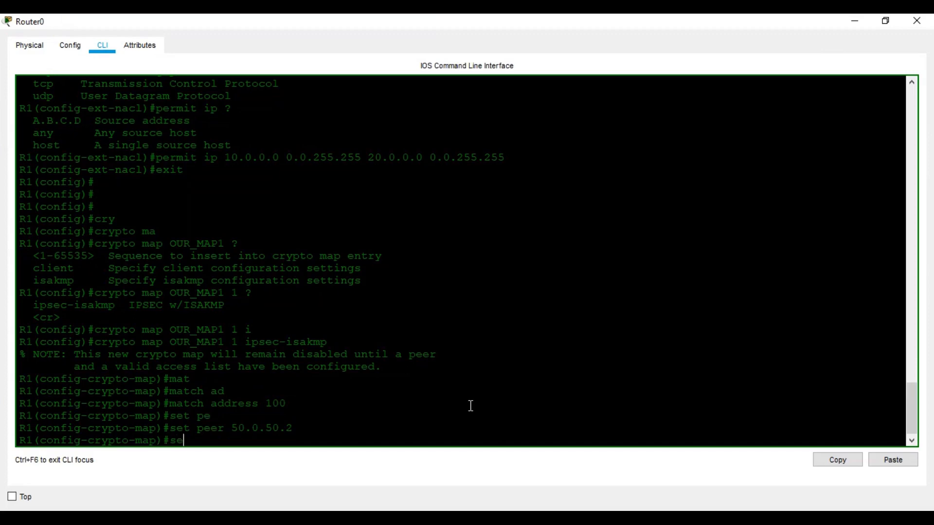
key("Tab")
type("OU")
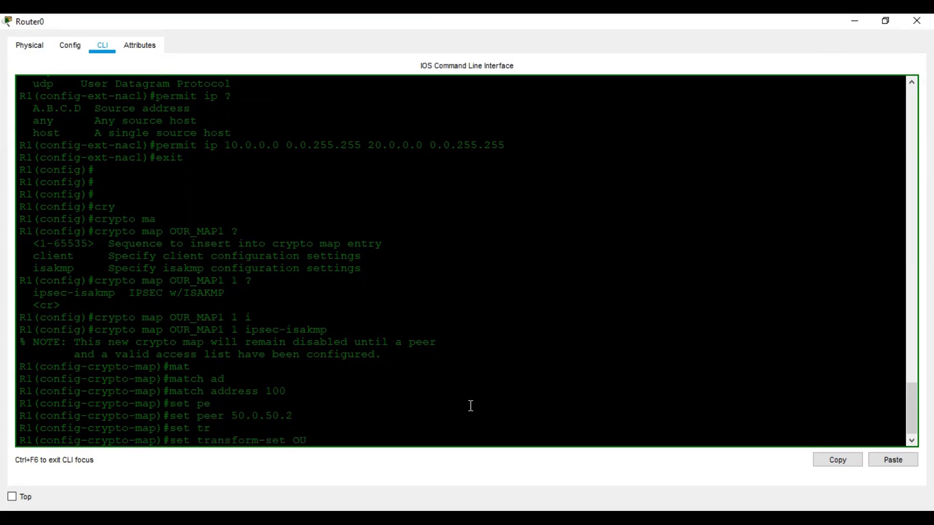
type("R_SET")
scroll(471, 405, "up", 5)
scroll(471, 406, "up", 3)
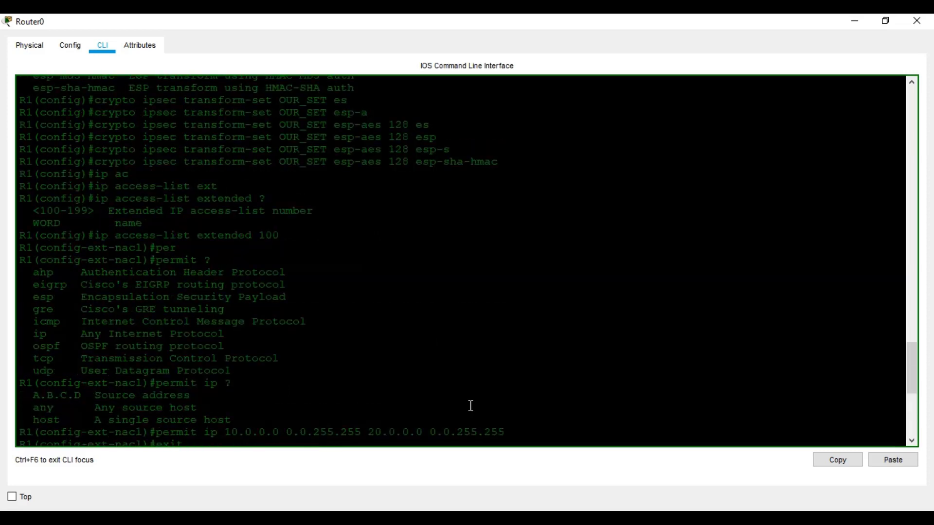
scroll(471, 406, "up", 3)
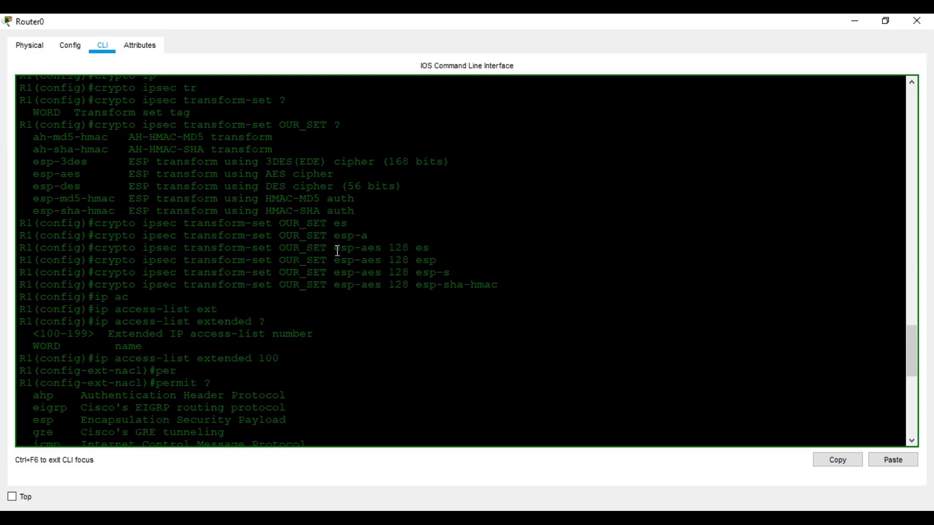
scroll(339, 251, "down", 10)
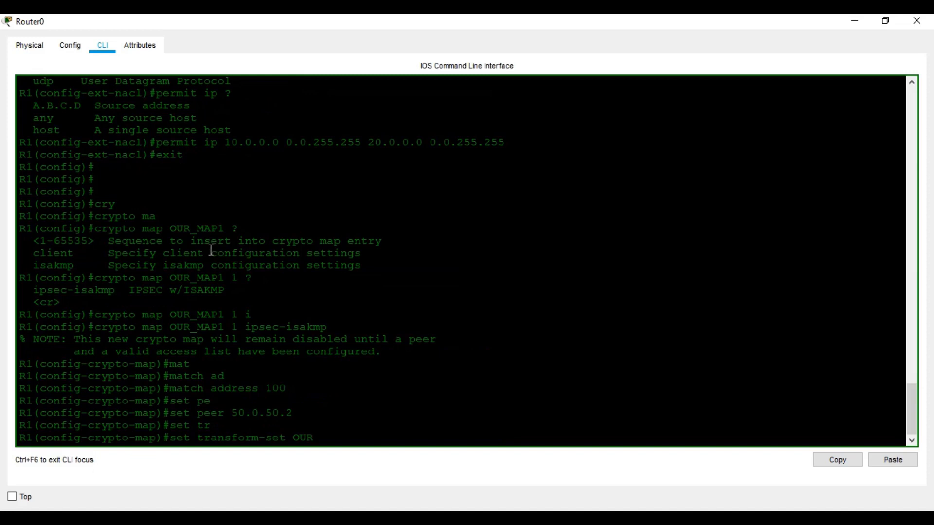
type("_SET")
key("Return")
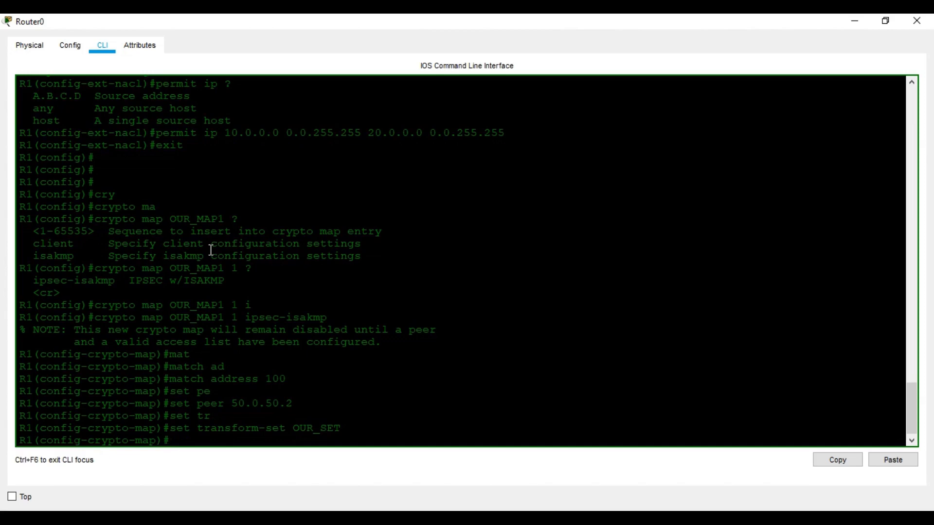
type("exit")
key("Return")
key("Return")
key("Return")
Enter Router0's FastEthernet 1/1 interface configuration after checking the interface on the topology
type("in")
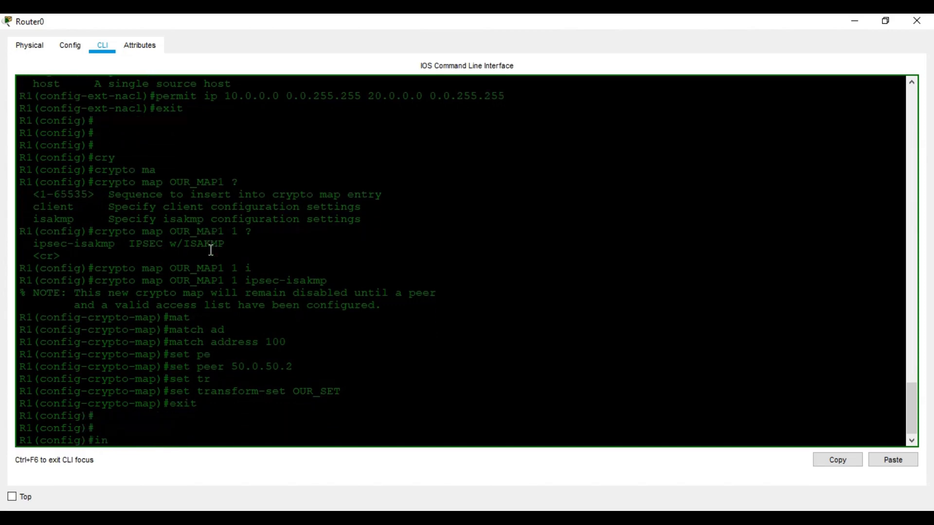
key("Tab")
type("fa")
key("Tab")
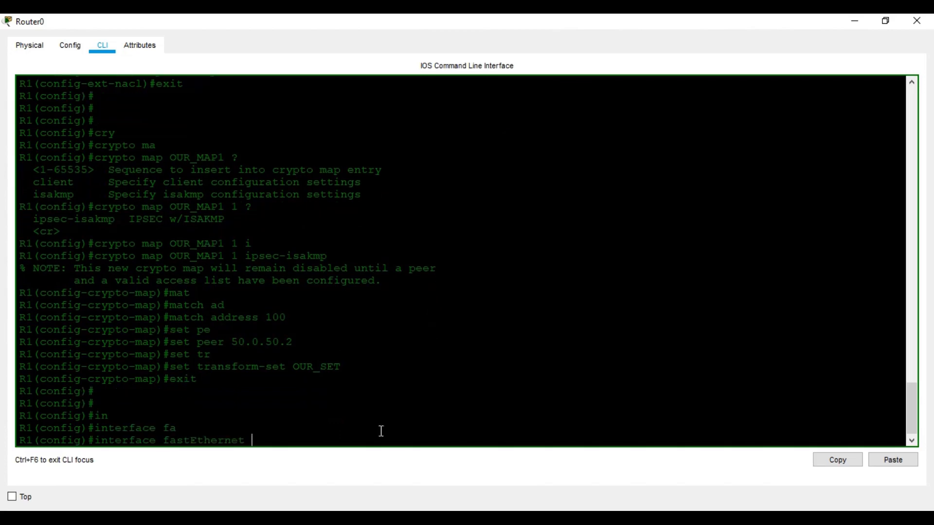
left_click(360, 462)
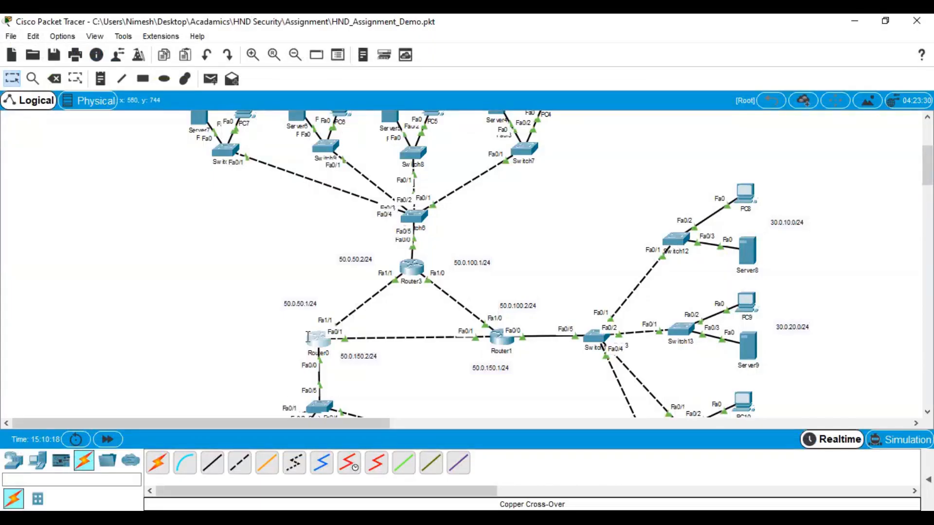
left_click(855, 21)
type("1/1")
key("Return")
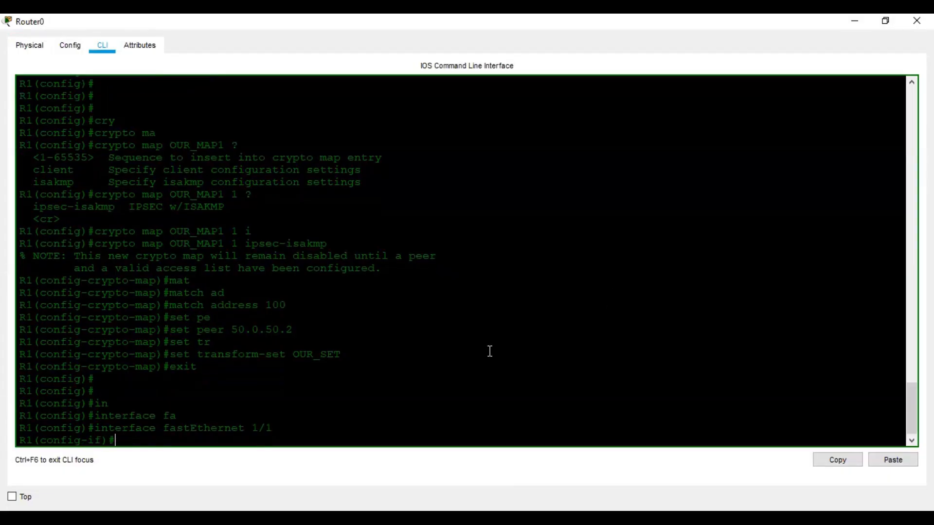
Leave configuration mode and save Router0's configuration with wr
key("ctrl+z")
key("Return")
key("Return")
key("Return")
key("Return")
type("wr")
key("Return")
key("Return")
key("Return")
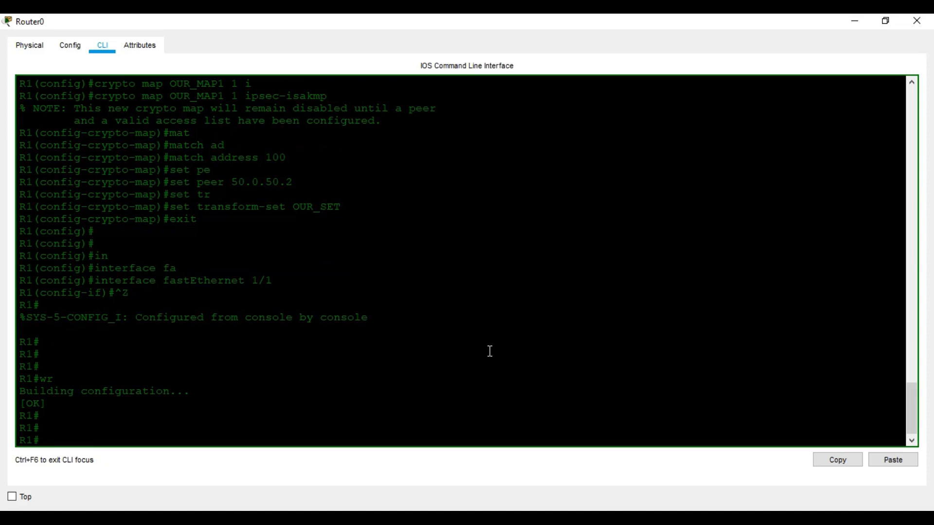
Run show crypto ipsec sa, which reports no security associations yet
type("sh cr")
key("Tab")
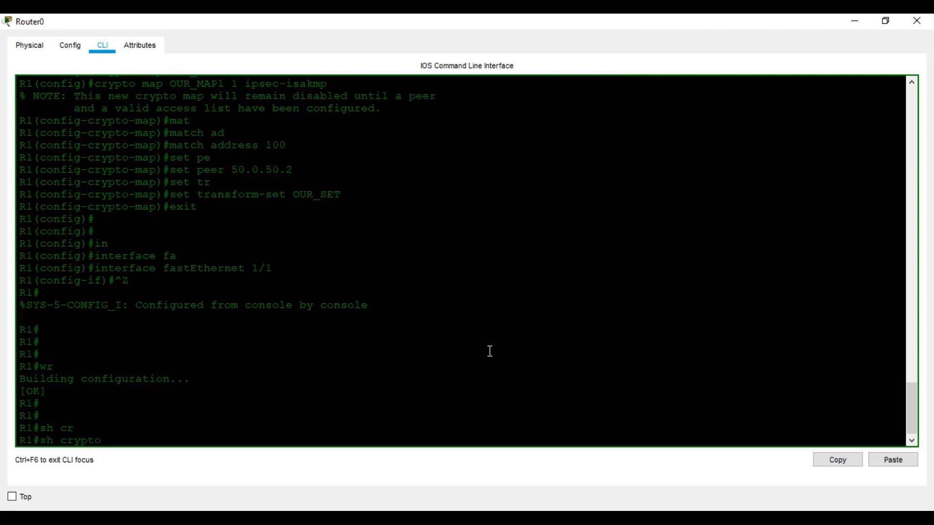
type("ip")
key("Tab")
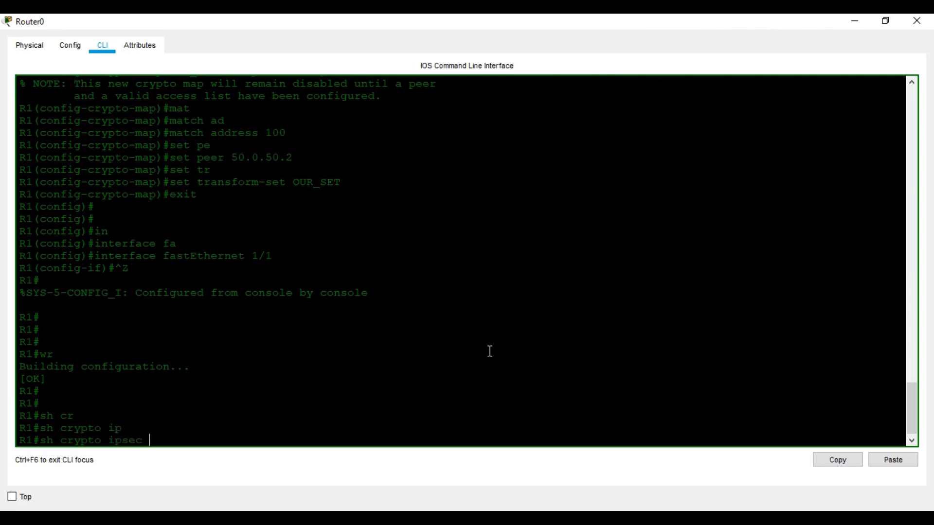
type("sa")
key("Return")
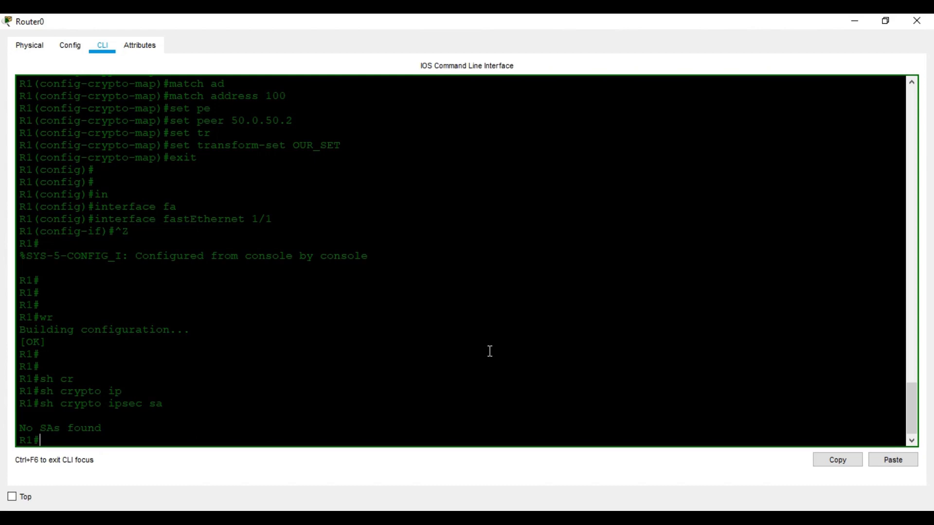
Enter global configuration and the FastEthernet 1/1 interface on Router0
type("conf t")
key("Return")
type("face")
key("Tab")
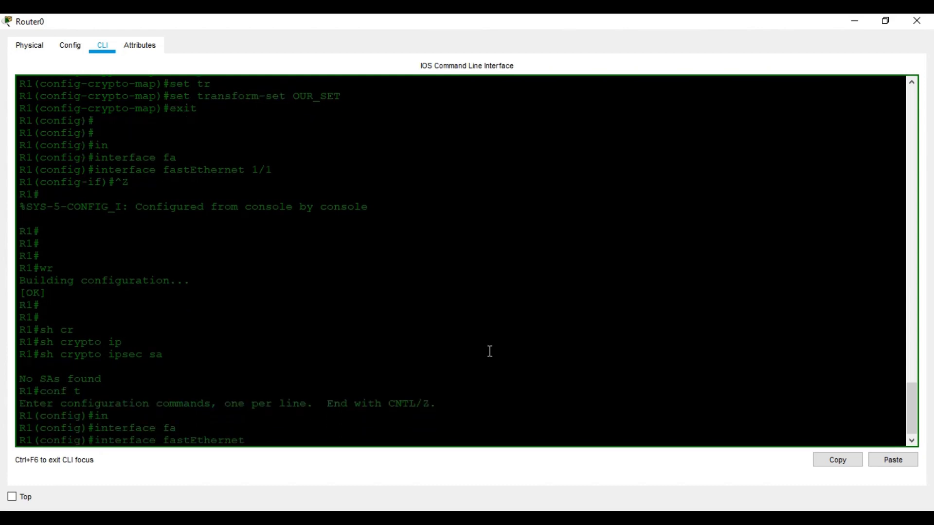
type("1/1")
key("Return")
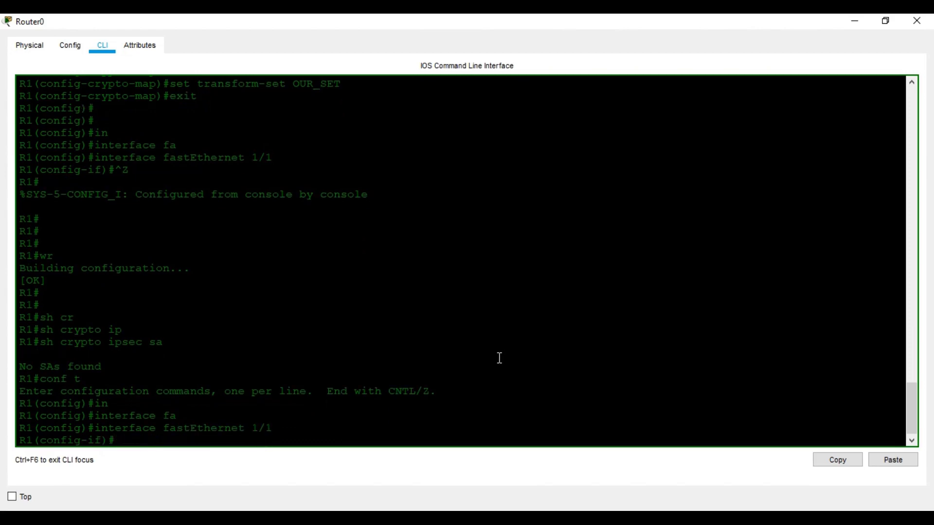
Apply crypto map OUR_MAP1 to FastEthernet 1/1, turning ISAKMP on
type("cfy")
key("Tab")
key("BackSpace")
key("BackSpace")
type("rypto ma")
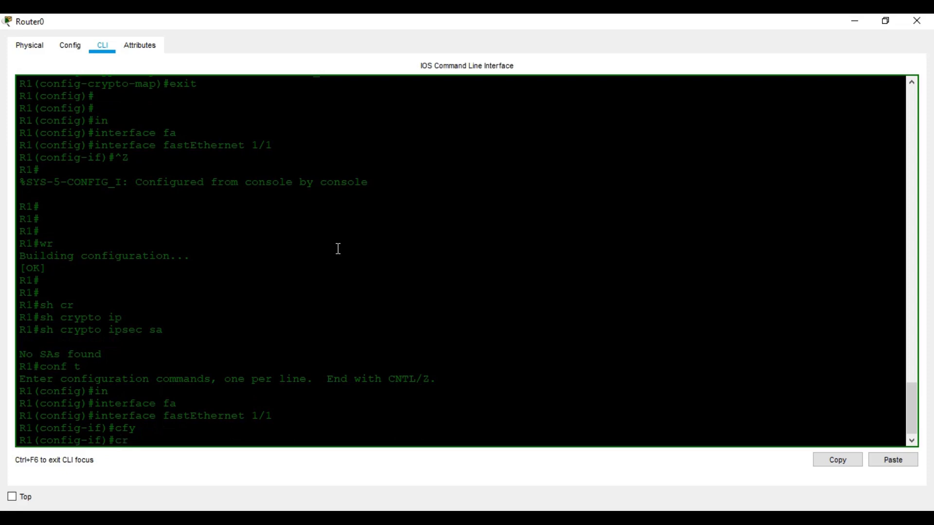
key("Tab")
type("ma")
key("Tab")
type("OUR_MAP1")
key("Return")
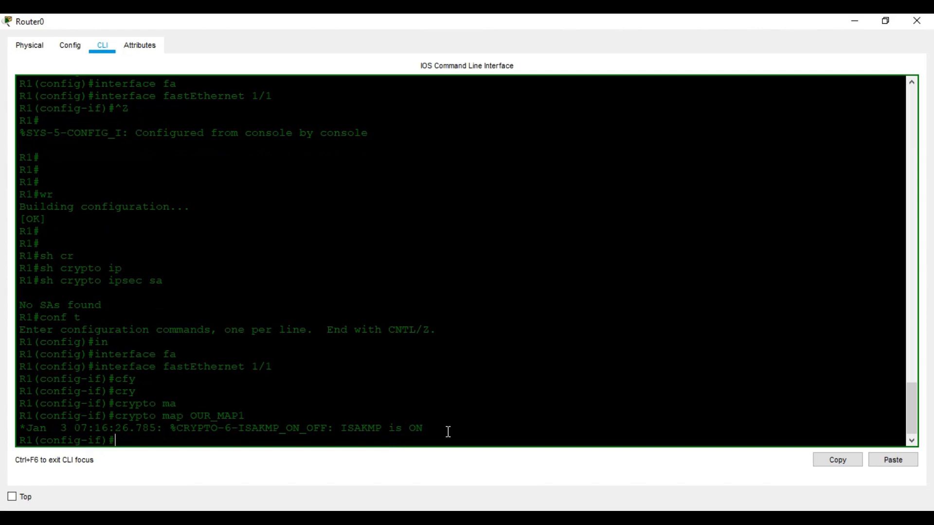
key("Return")
key("Return")
key("Return")
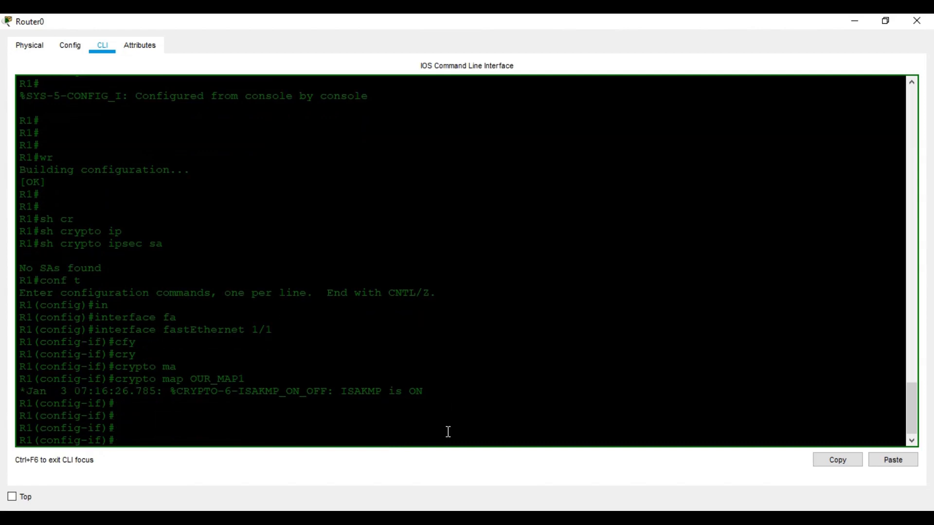
Exit configuration mode and save the running configuration with wr
key("ctrl+z")
key("Return")
key("Return")
type("wr")
key("Return")
key("Return")
Display show crypto map to confirm OUR_MAP1, then minimize Router0's window
type("sh cr")
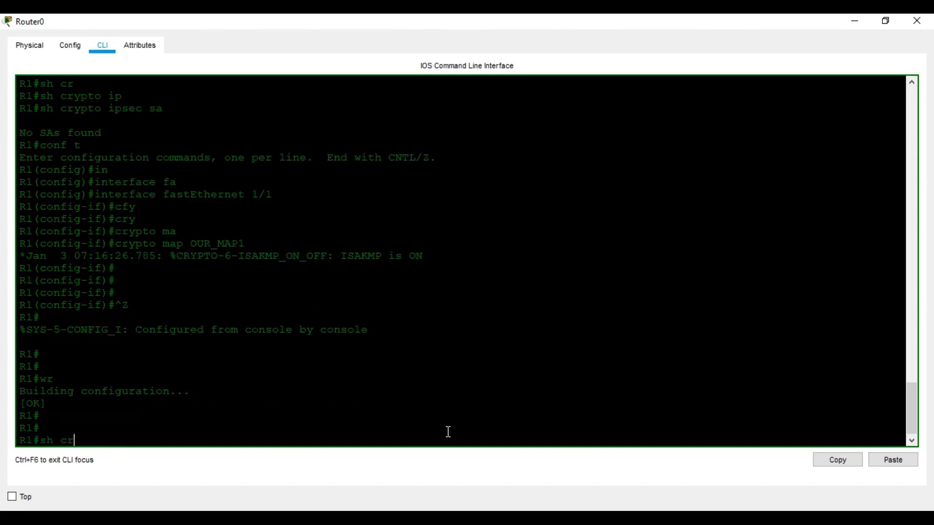
key("Tab")
type("map")
key("Return")
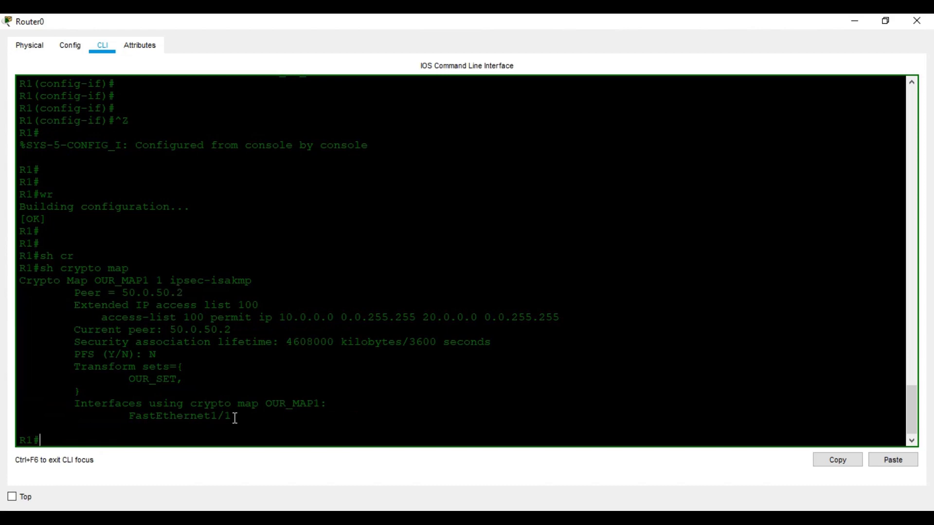
left_click(854, 20)
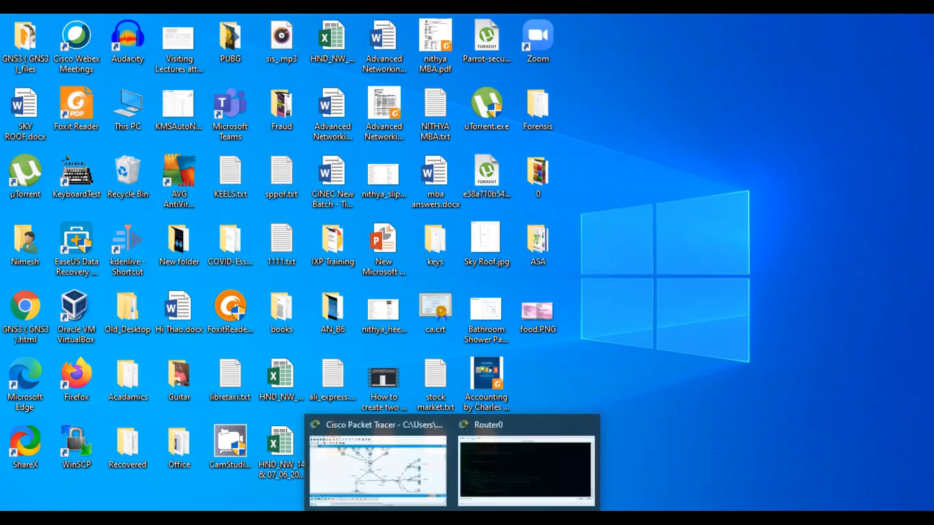
Open Router3's device window full screen at its command line
left_click(377, 464)
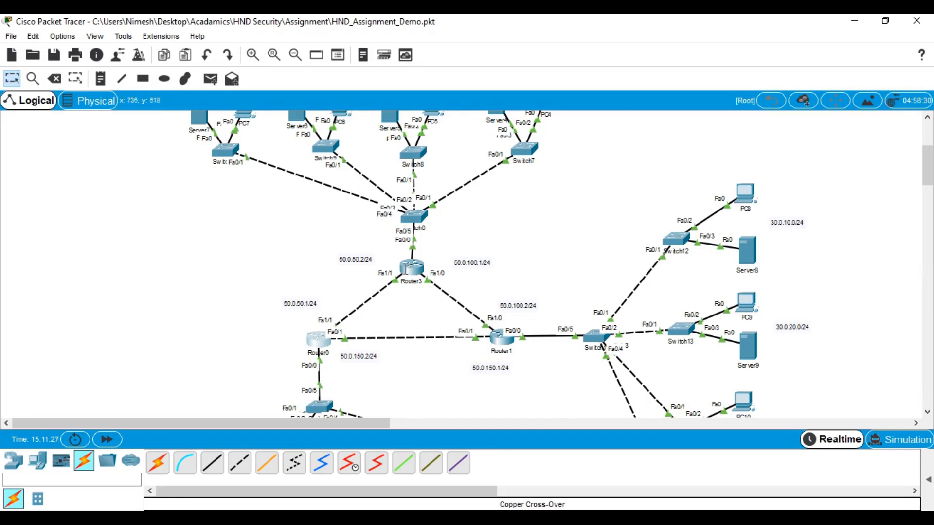
left_click(412, 267)
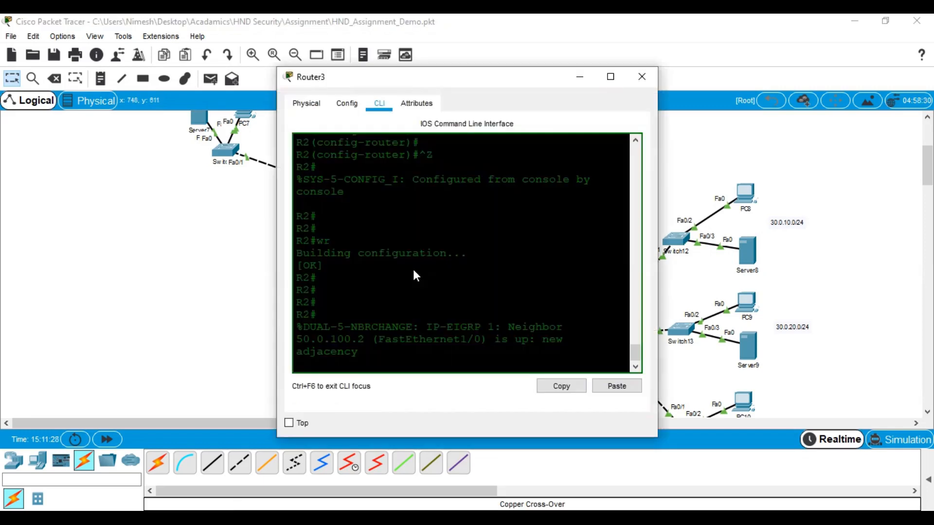
left_click(609, 79)
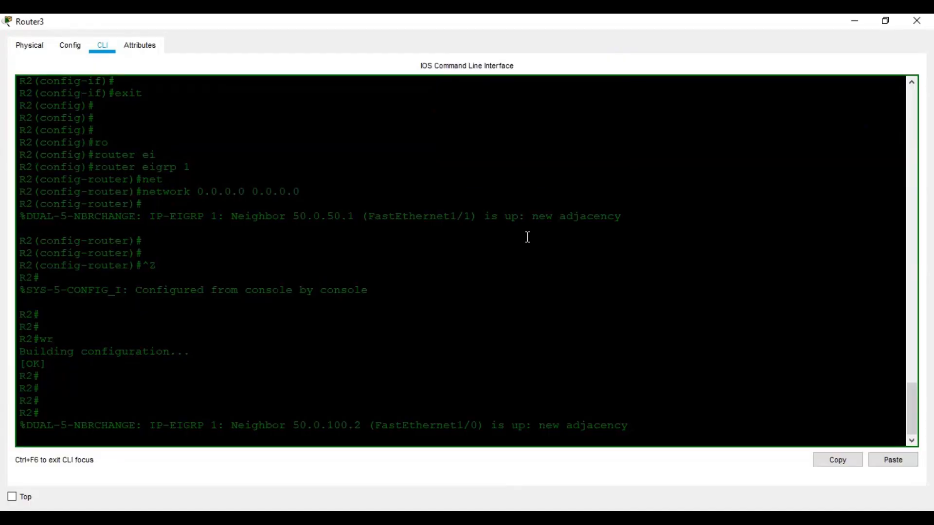
left_click(928, 20)
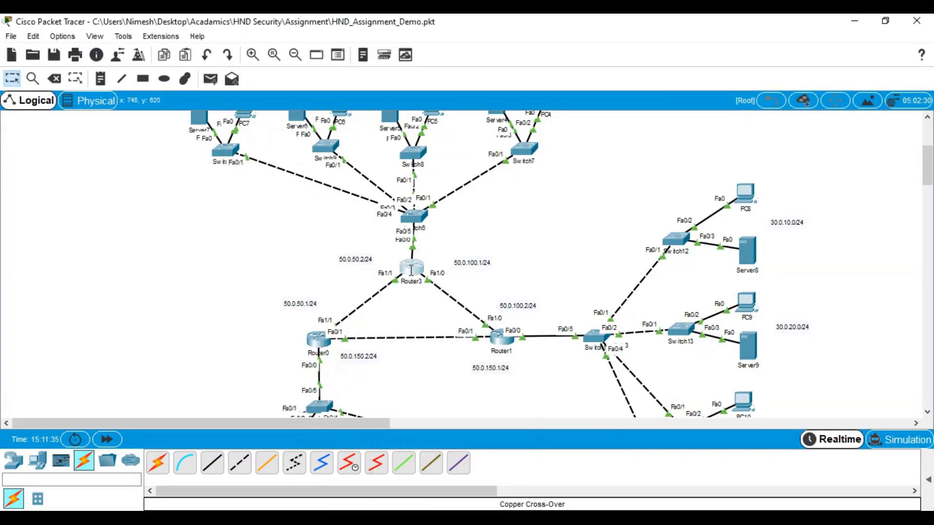
left_click(412, 270)
left_click(610, 77)
key("Return")
key("Return")
key("Return")
key("Return")
key("Return")
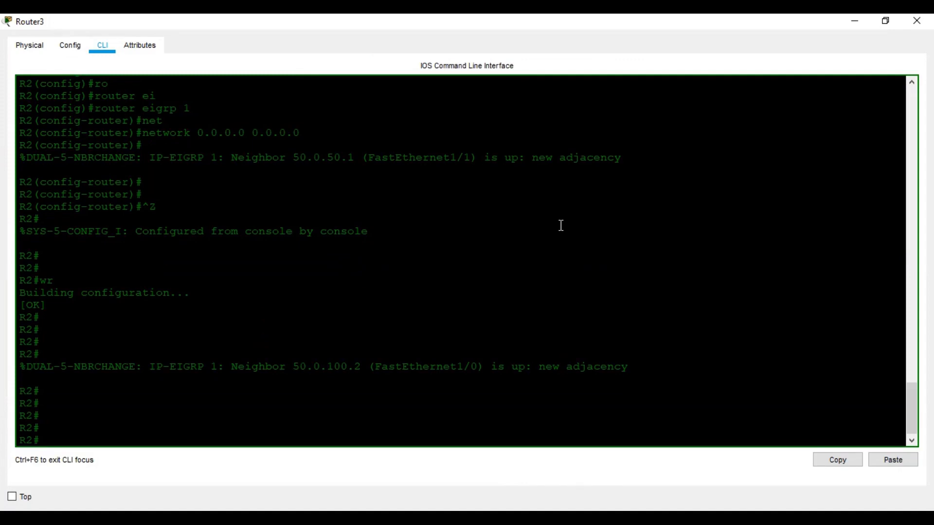
Enter global configuration and enable ISAKMP on Router3 with crypto isakmp enable
type("conf t")
key("Return")
key("Return")
key("Return")
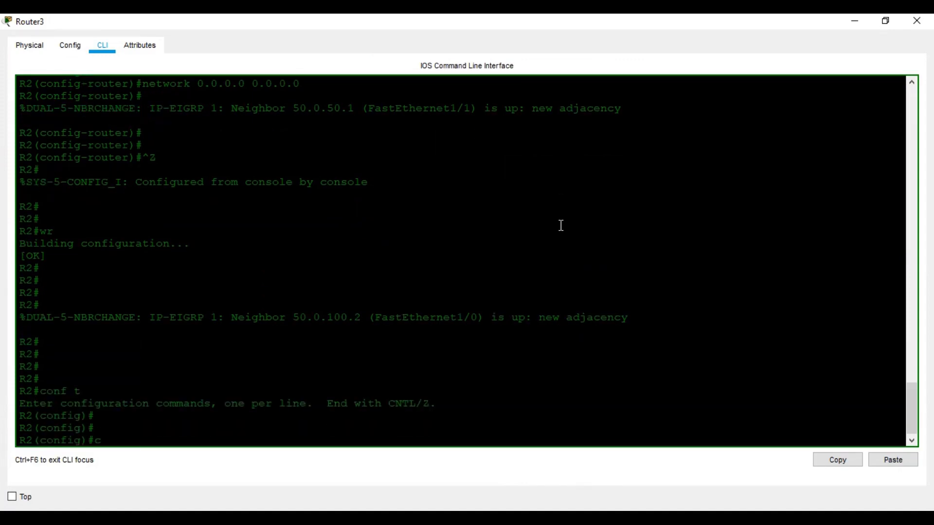
type("crypto i")
key("Tab")
type("is")
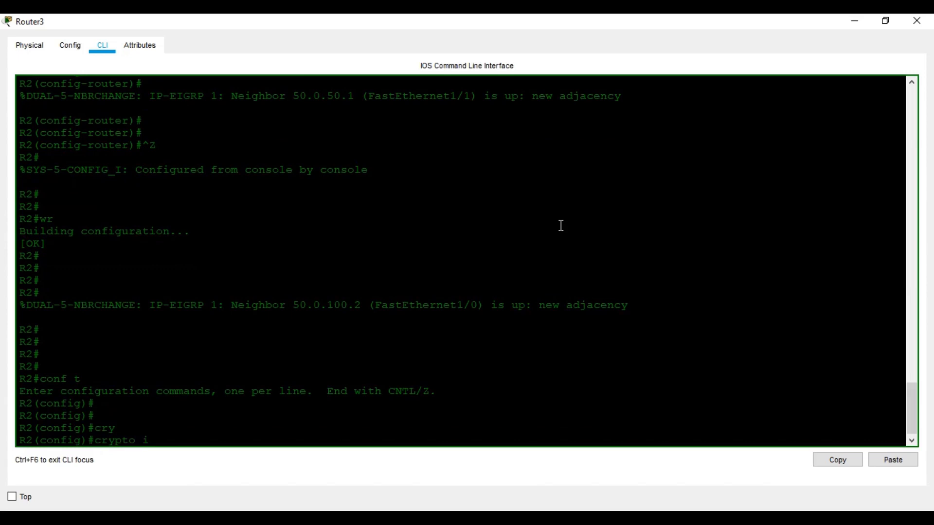
key("Tab")
type("en")
key("Tab")
key("Return")
key("Return")
key("Return")
key("Return")
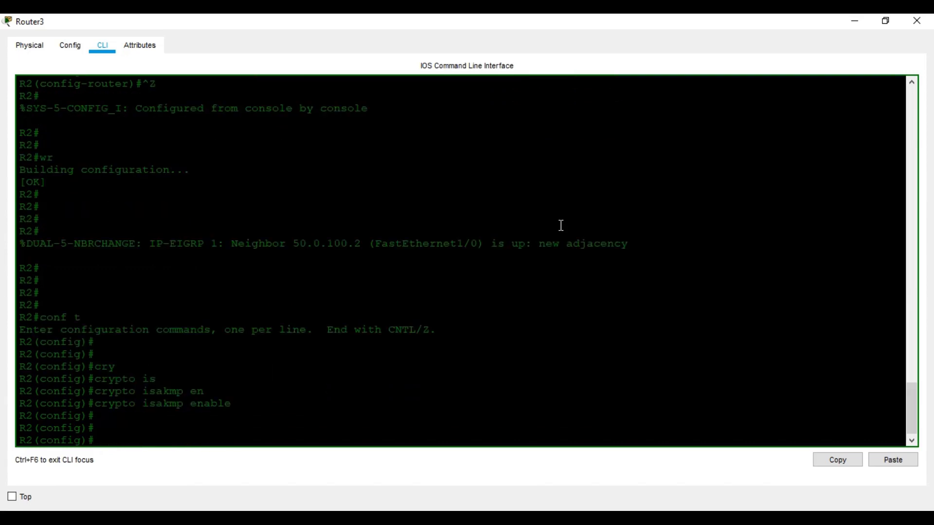
Create ISAKMP policy 1 on Router3
type("cyu")
key("Tab")
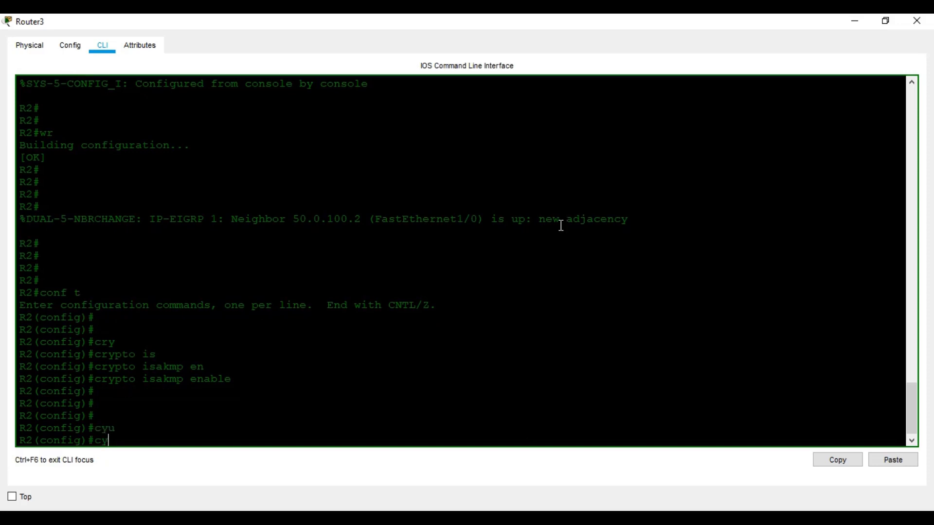
key("BackSpace")
key("Tab")
key("BackSpace")
type("r")
key("Tab")
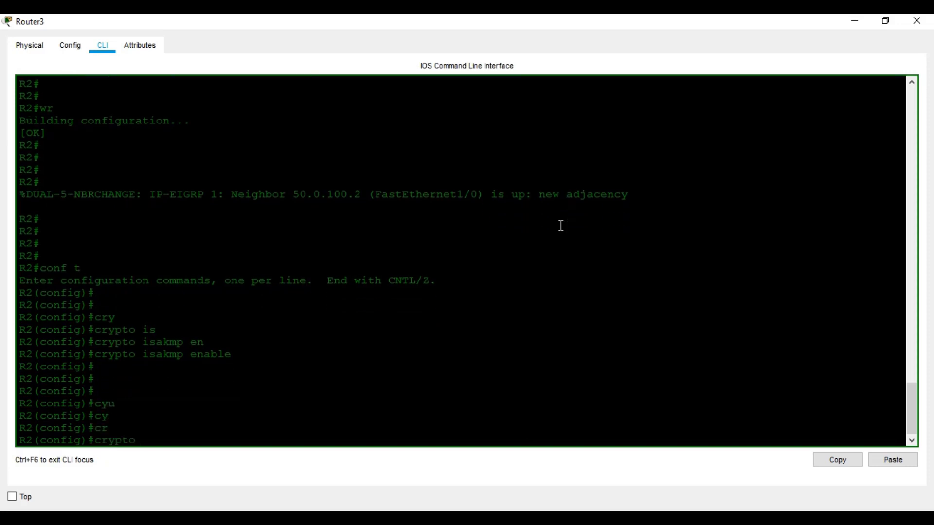
type("is")
key("Tab")
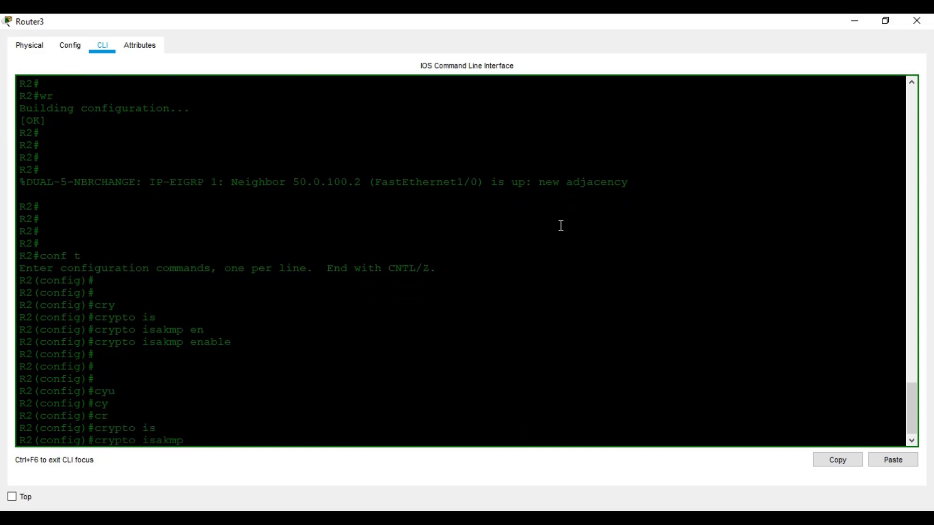
type("p")
key("Tab")
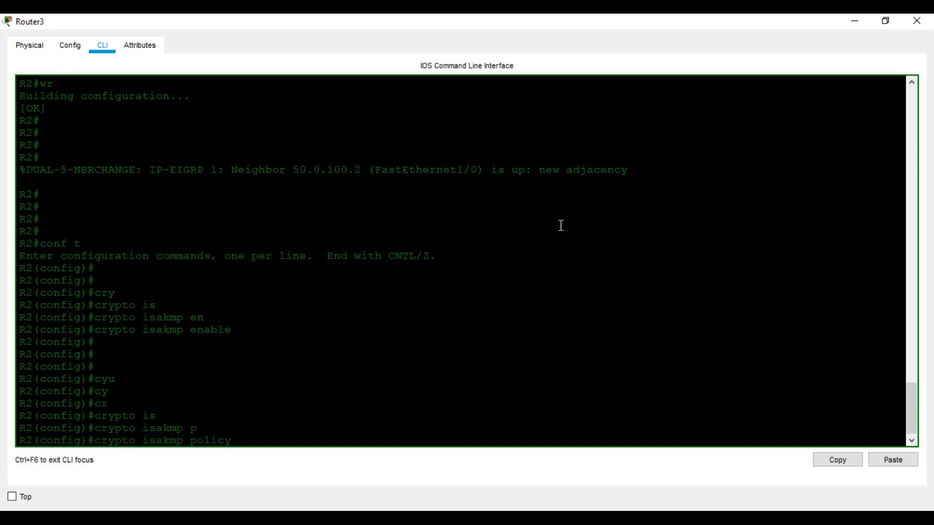
type("1")
key("Return")
key("Return")
key("Return")
key("Return")
Set policy 1 encryption to AES 128 and authentication to pre-share
type("en")
key("Tab")
type("a")
key("Tab")
type("128")
key("Return")
type("au")
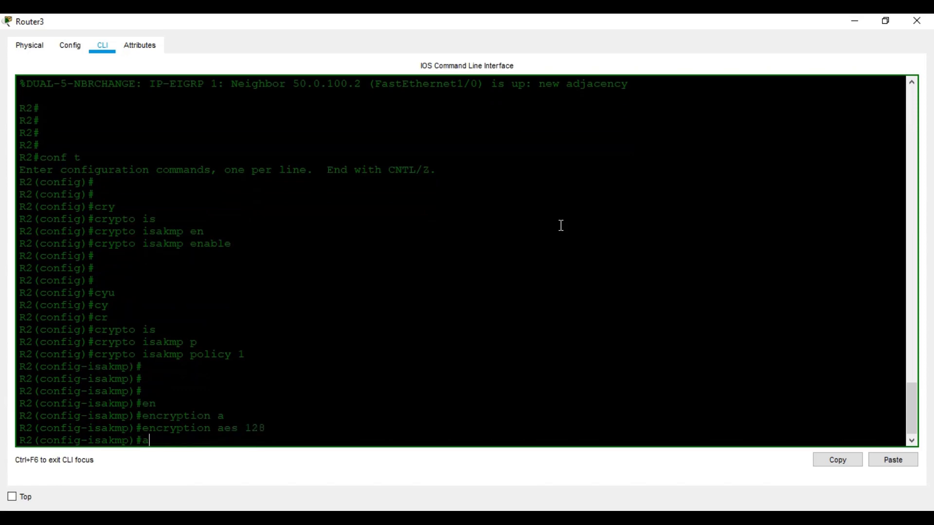
key("Tab")
type("pr")
key("Tab")
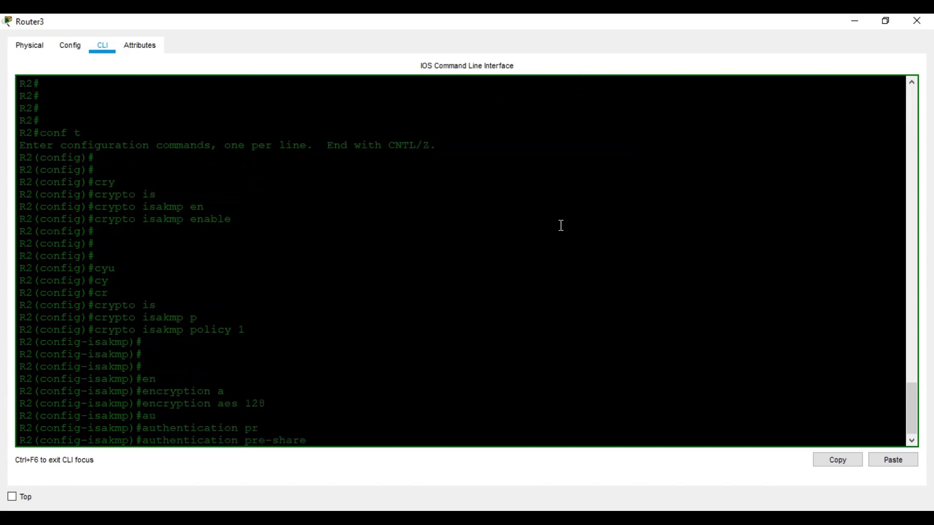
key("Return")
Set Diffie-Hellman group 2 and SHA hash for policy 1, then exit the policy
type("group 2")
key("Tab")
type("2")
key("Return")
type("ha")
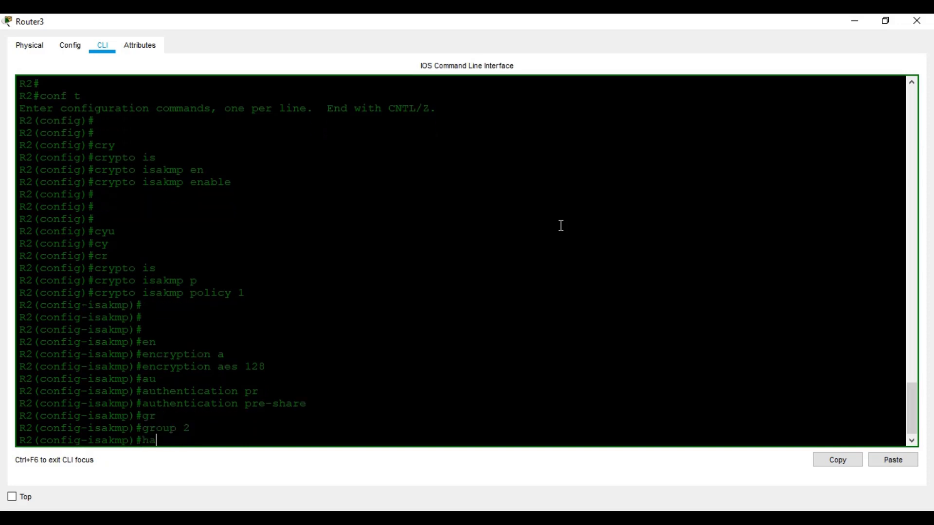
key("Tab")
type("s")
key("Tab")
key("Return")
key("Return")
key("Return")
type("exit")
key("Return")
key("Return")
key("Return")
Set the ISAKMP pre-shared key for peer address 0.0.0.0
type("cr")
key("Tab")
type("is")
key("Tab")
type("k")
key("Tab")
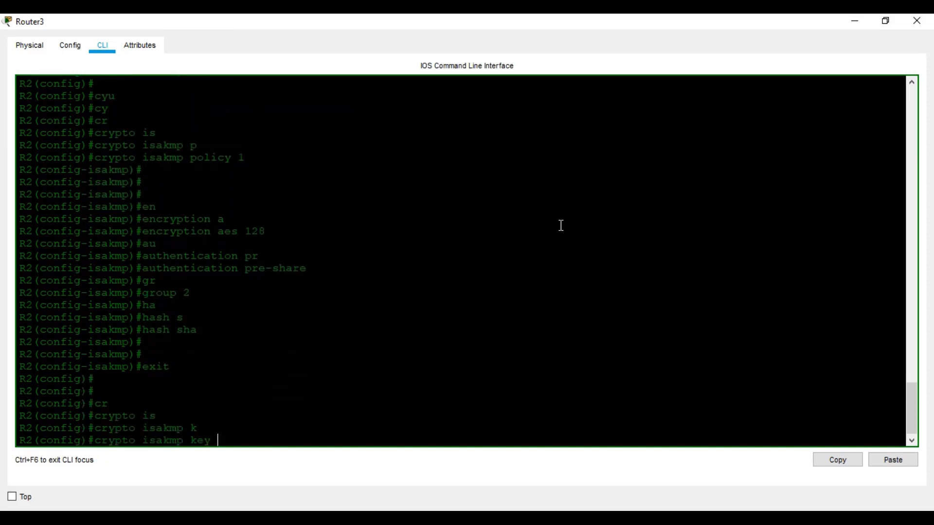
type("abb")
type("123")
type(" ad")
key("Tab")
type("0.0.0.0")
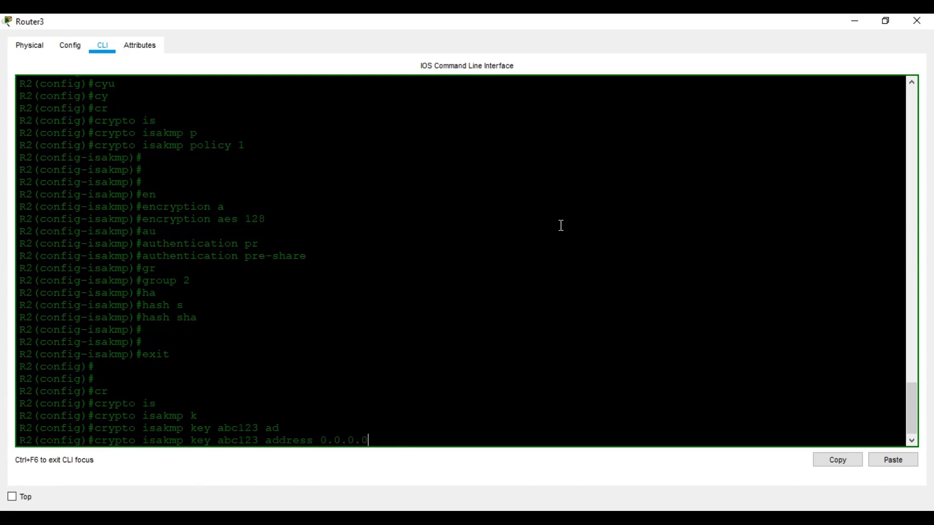
key("Return")
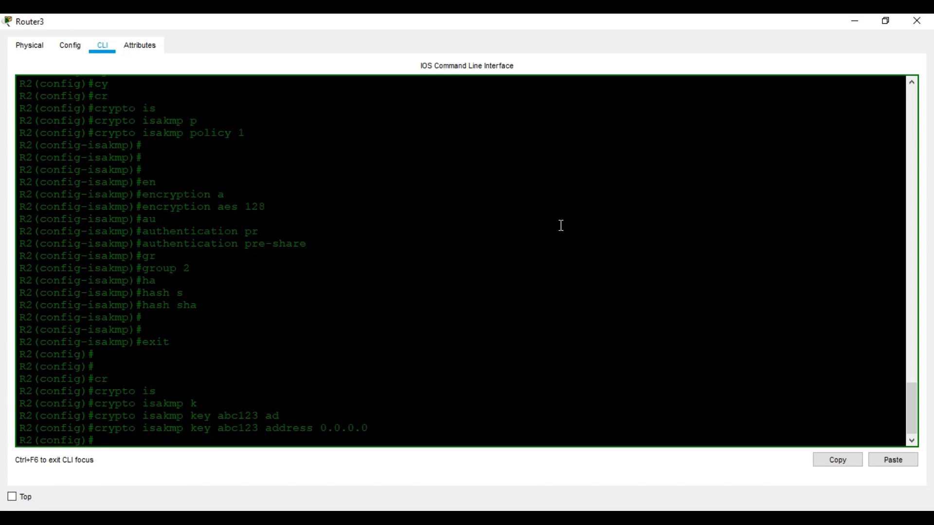
Begin the crypto ipsec transform-set command on Router3
type("cr")
key("Tab")
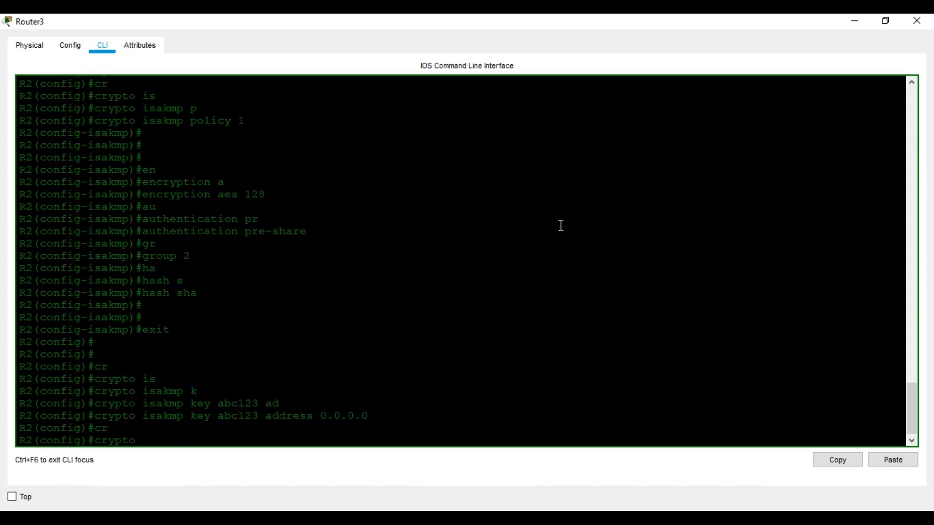
type("ip")
key("Tab")
type("tr")
key("Tab")
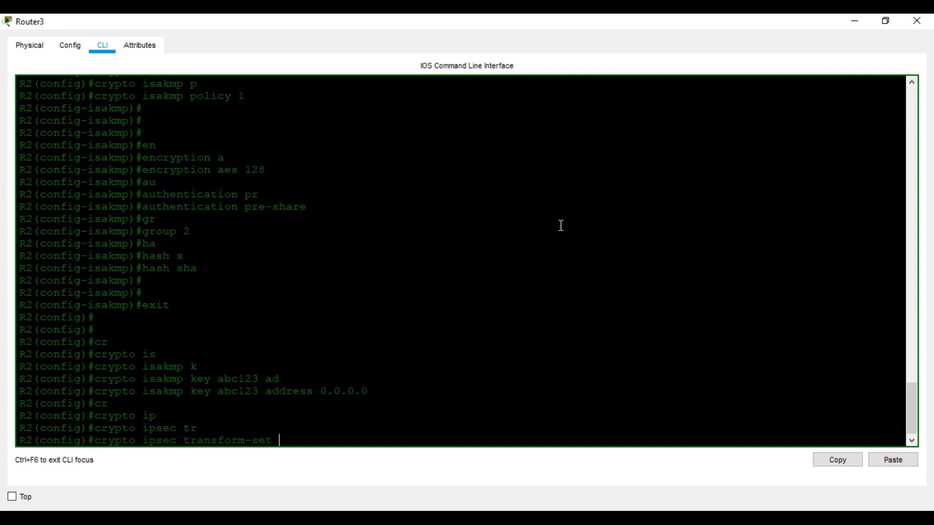
Create transform set OUR_SET using esp-aes 128 and esp-sha-hmac
type("OUR_SET es")
key("Tab")
type("p")
key("Tab")
key("BackSpace")
key("BackSpace")
key("BackSpace")
key("BackSpace")
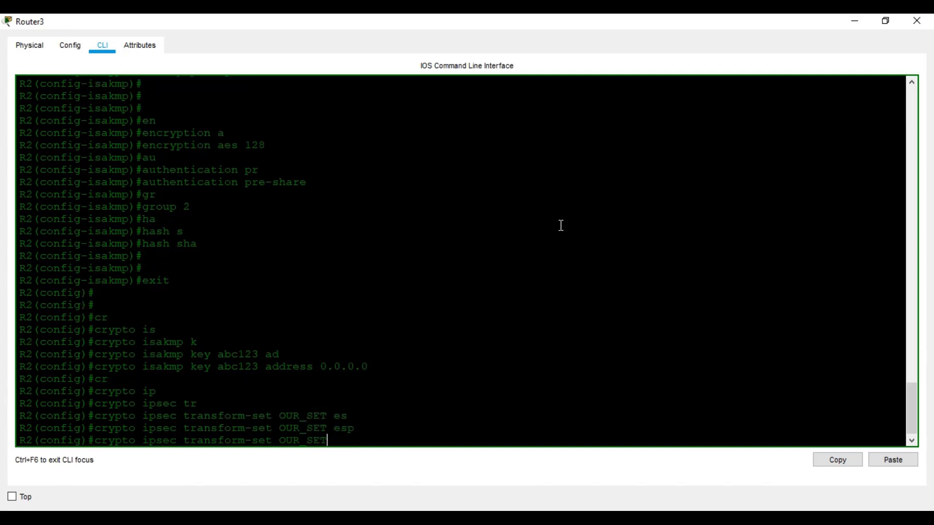
type("?")
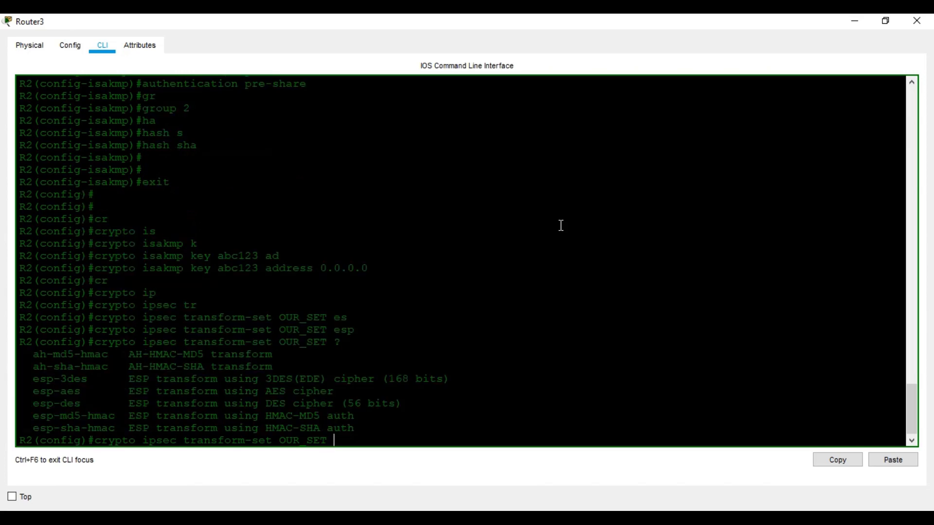
type("esp")
key("Tab")
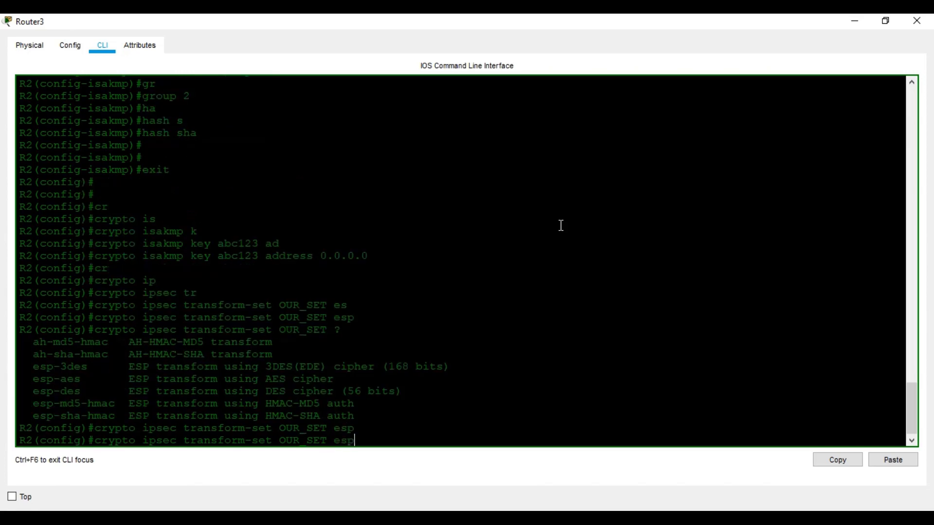
type("-a")
key("Tab")
type("128 esp-")
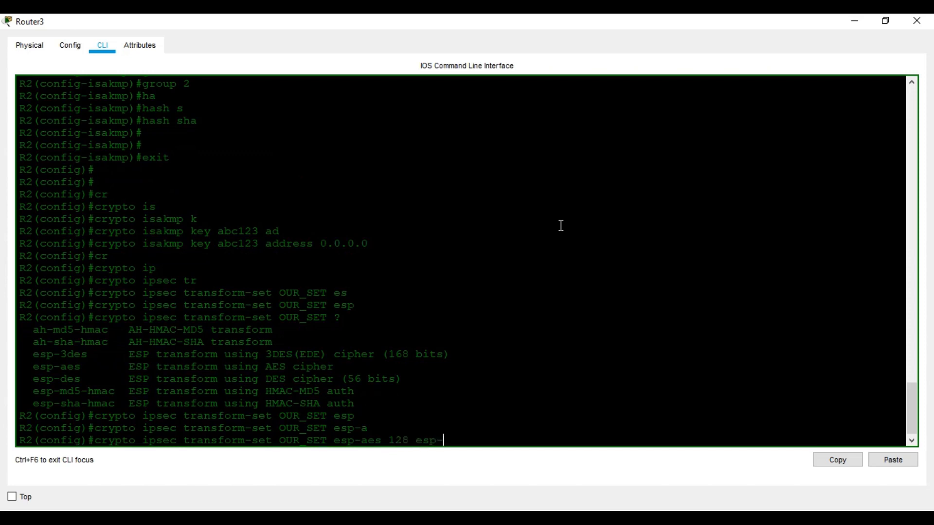
type("s")
key("Tab")
key("Return")
key("Return")
key("Return")
Create extended access list 100 on Router3
type("ip ac")
key("Tab")
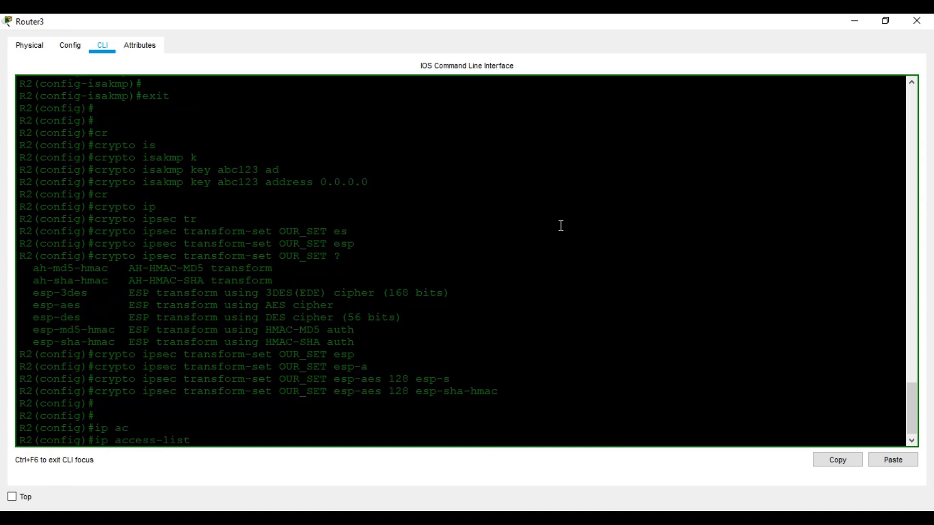
type("?")
type("ex")
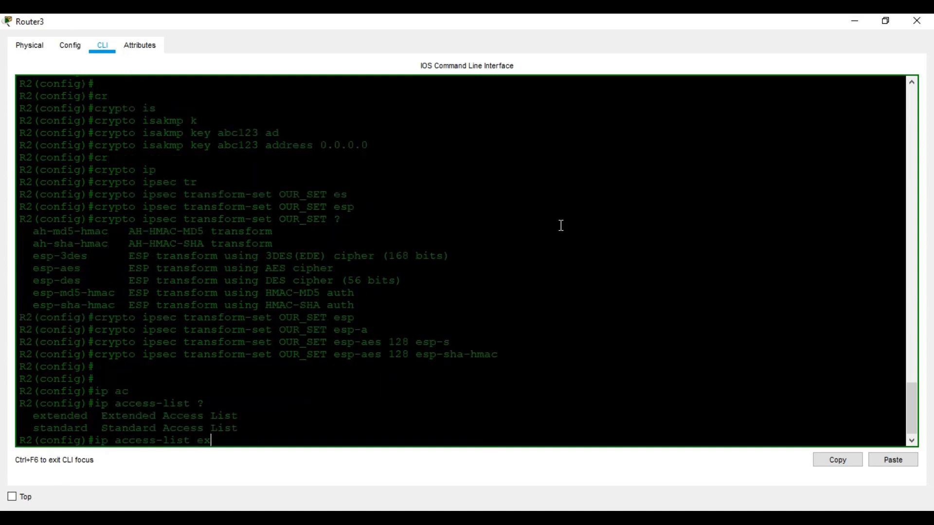
type("t")
key("Tab")
type("?")
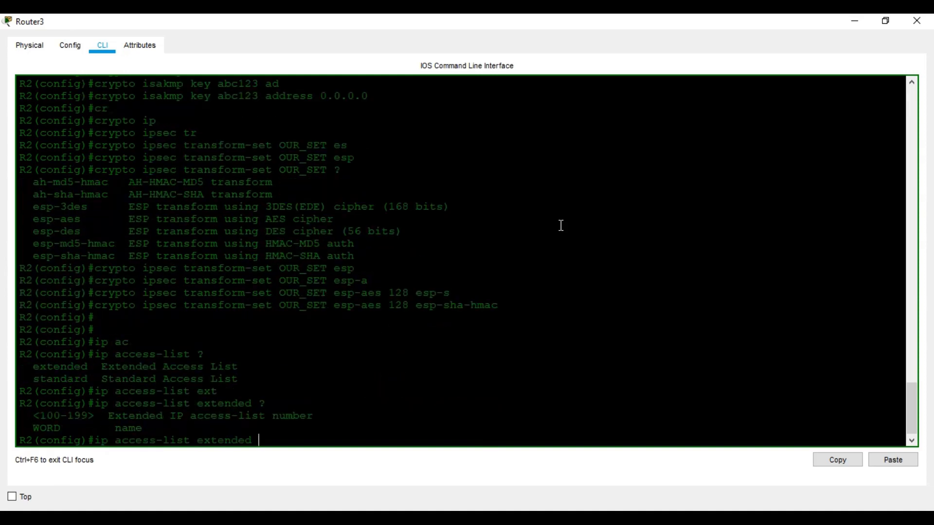
type("100")
key("Return")
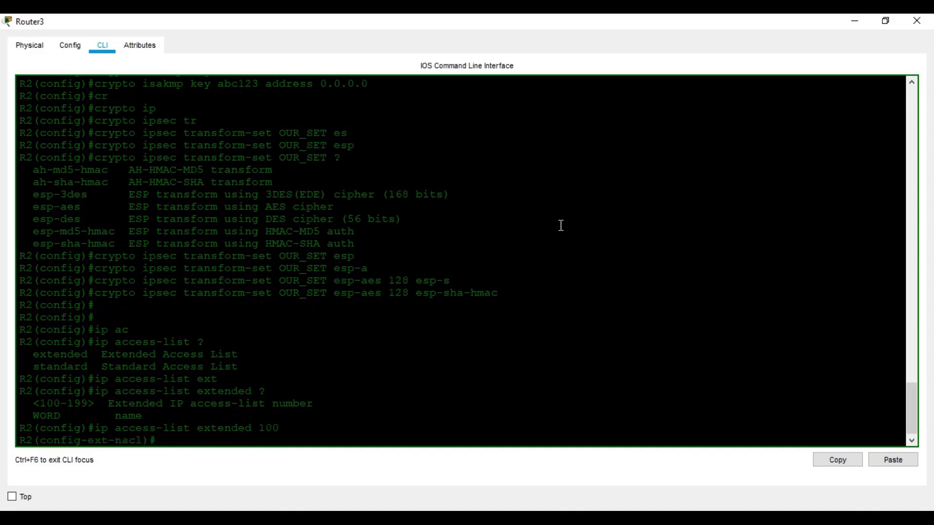
Permit ip 20.0.0.0 0.0.255.255 to 10.0.0.0 0.0.255.255 in ACL 100 and exit
type("per")
key("Tab")
type("ip ")
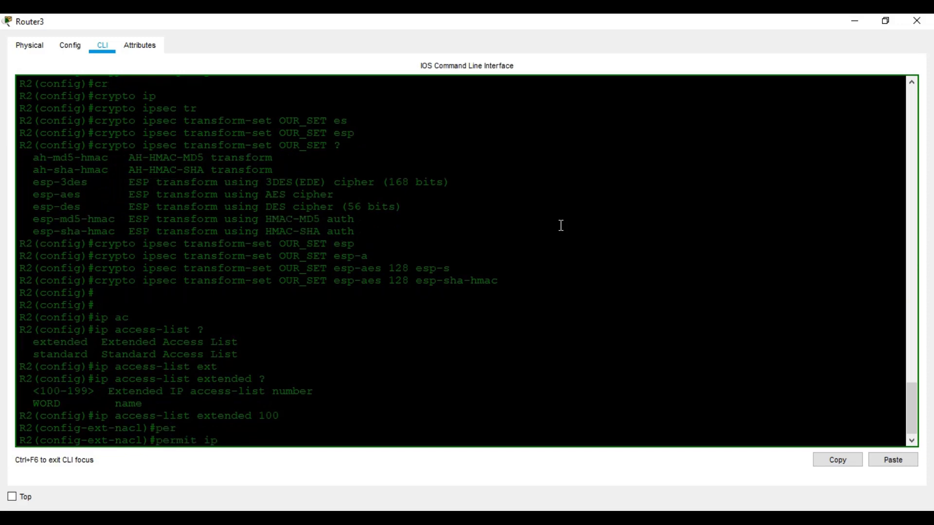
type("20.0.0.0 0.0.255.255 10.0.0.0 0.0.255.255")
key("Return")
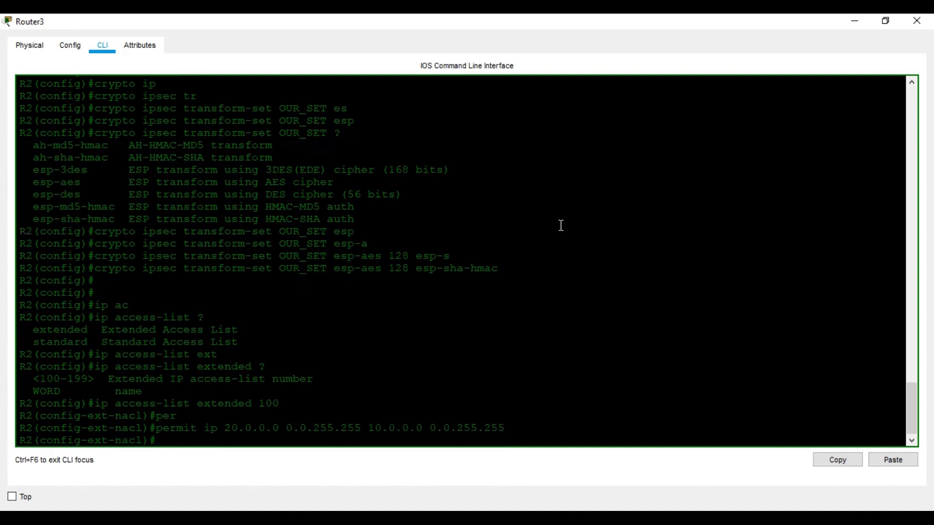
type("exit")
key("Return")
key("Return")
key("Return")
type("config)#c")
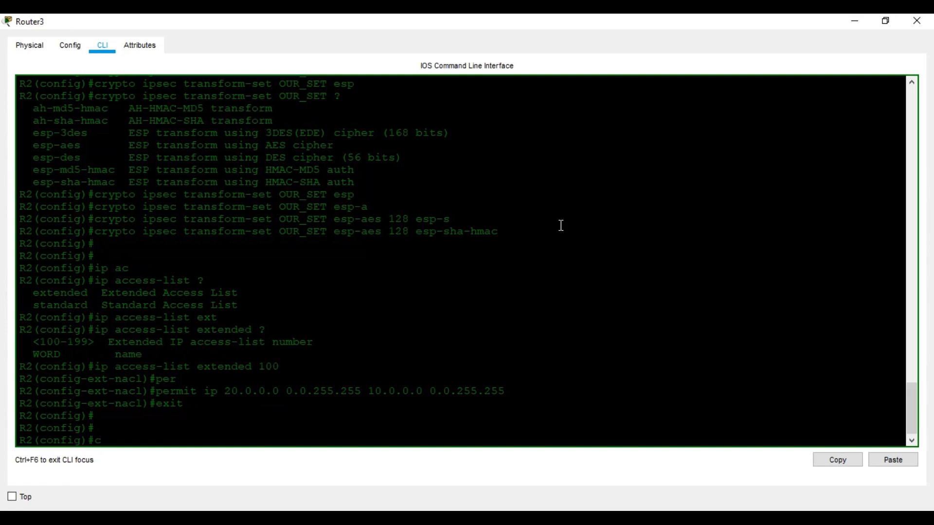
type("r")
key("Tab")
Create crypto map entry OUR_MAP1 1 ipsec-isakmp matching access list 100
type("m")
key("Tab")
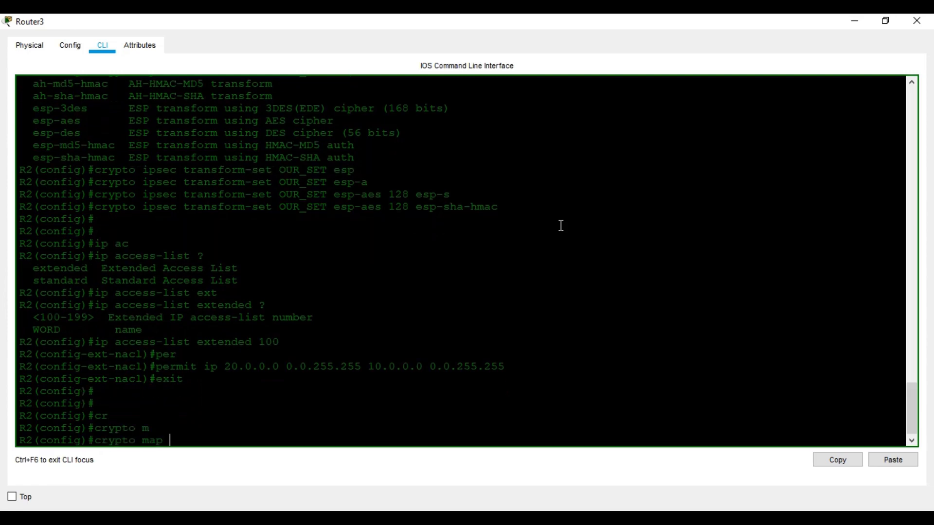
type("OUR")
type("_MAP1")
type(" 1")
type(" i")
key("Tab")
key("Return")
type("mat")
key("Tab")
type("ad")
key("Tab")
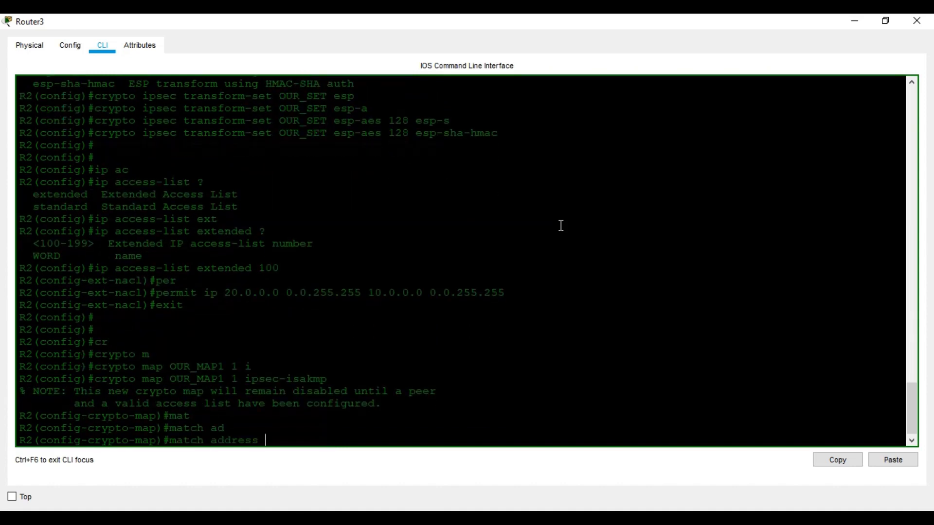
type("100")
key("Return")
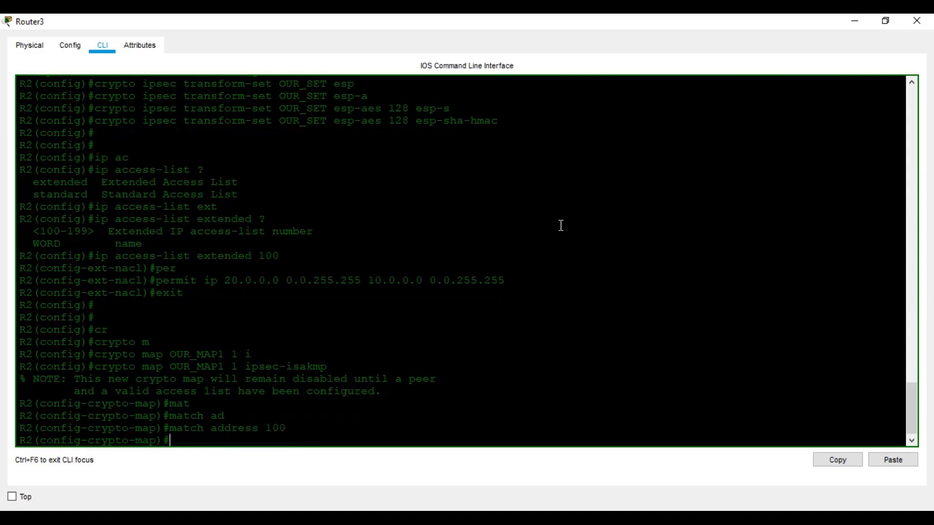
Set the crypto map's VPN peer to 50.0.50.1
type("set")
key("Tab")
type("p")
key("Tab")
type("e")
key("Tab")
mouse_move(465, 499)
left_click(378, 467)
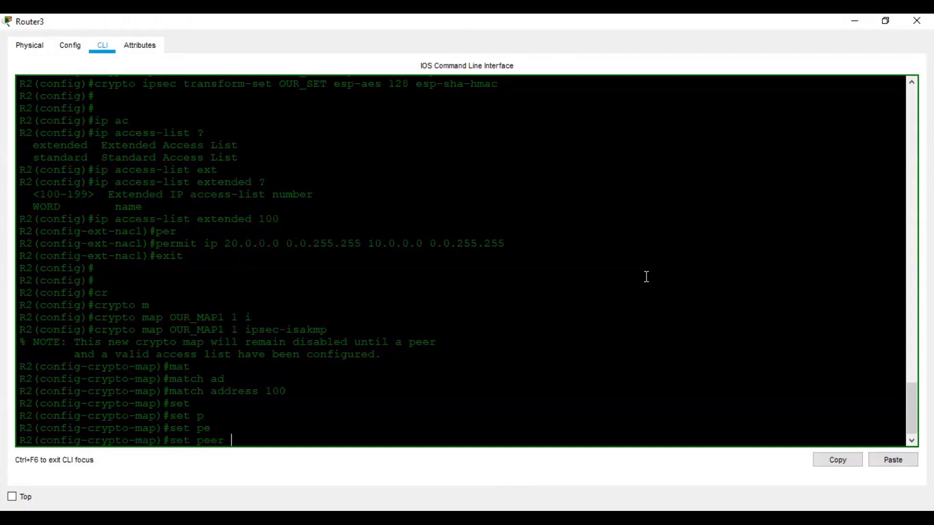
left_click(855, 21)
type("50.0.50.1")
key("Return")
Attach transform set OUR_SET to the map and leave configuration mode with Ctrl+Z
type("set")
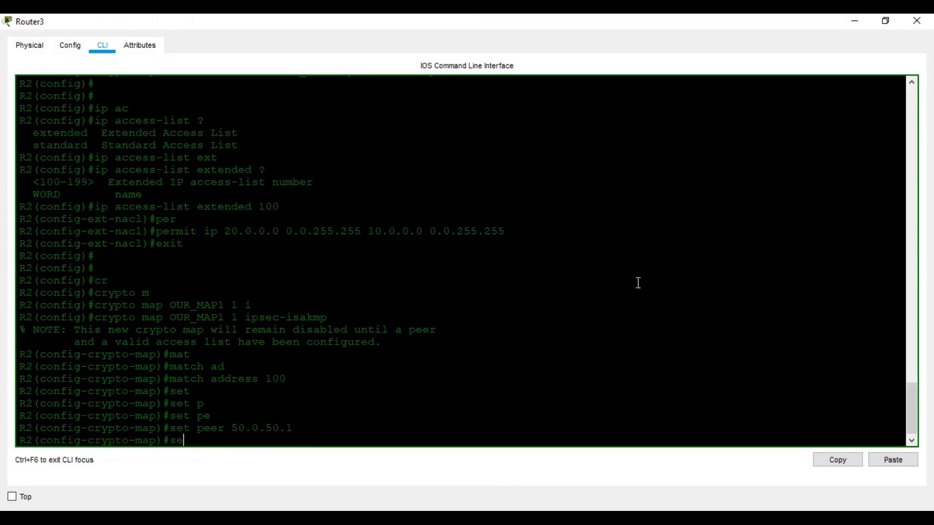
key("Tab")
type("t")
key("Tab")
type("OUR")
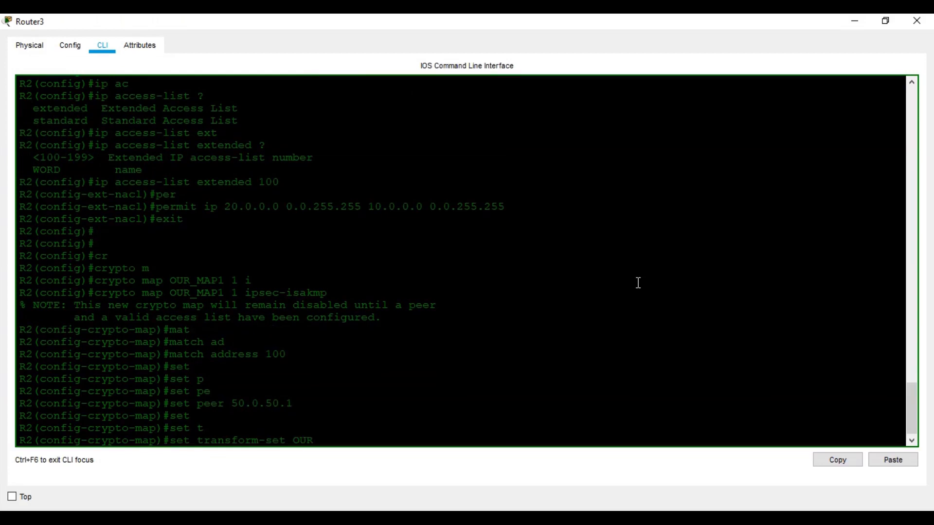
type("_SET")
key("Return")
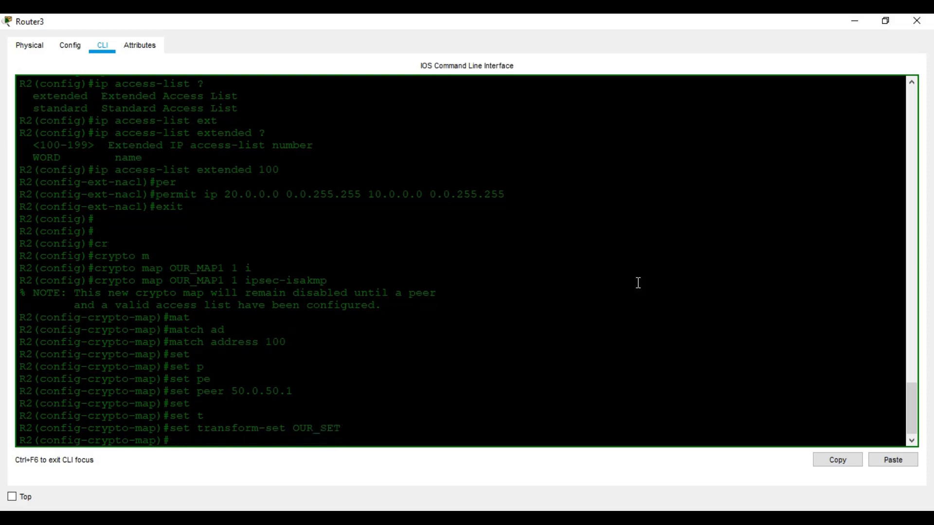
key("ctrl+z")
key("Return")
key("Return")
key("Return")
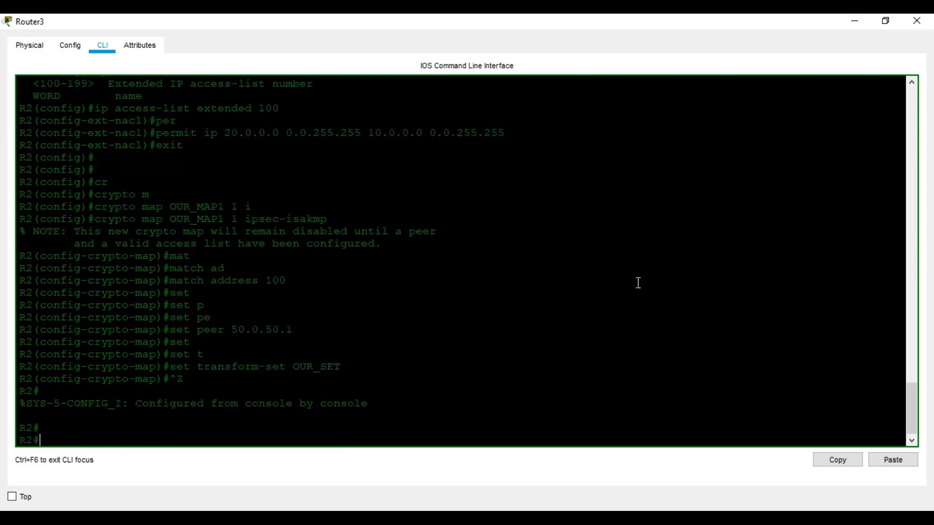
Enter global configuration and start configuring interface FastEthernet1/1 on Router3
type("conf t")
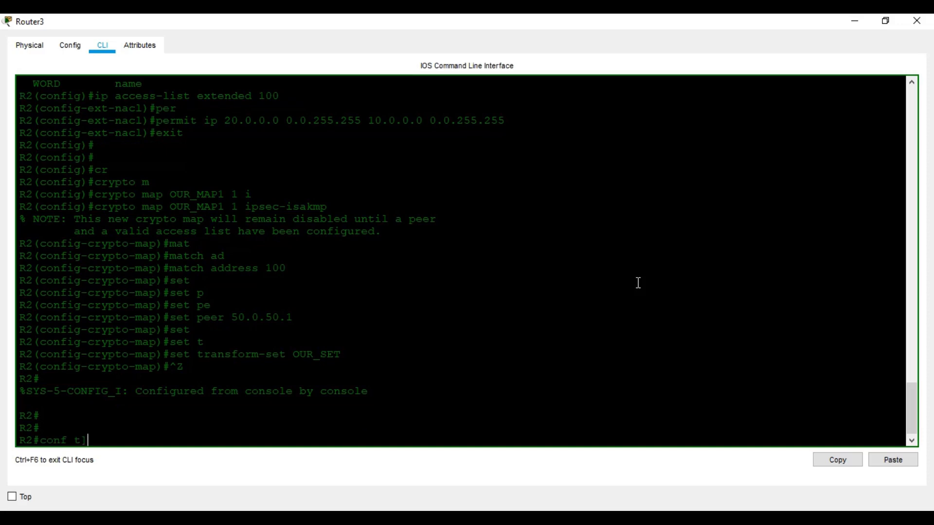
key("Return")
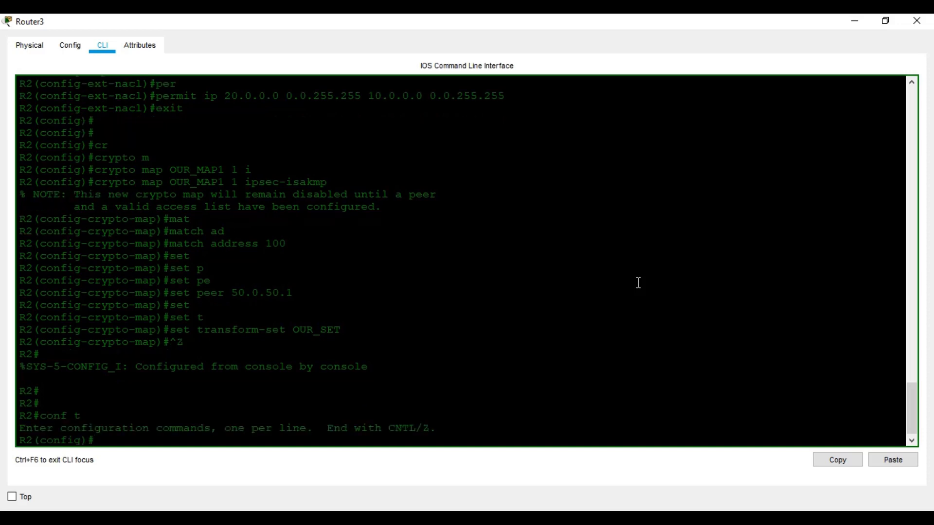
type("in")
key("Tab")
type("fa")
key("Tab")
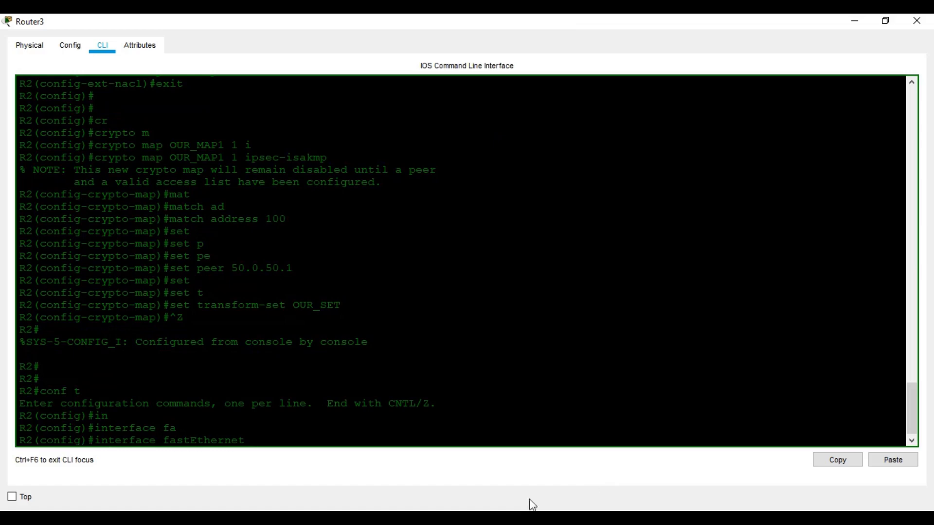
mouse_move(520, 506)
left_click(374, 467)
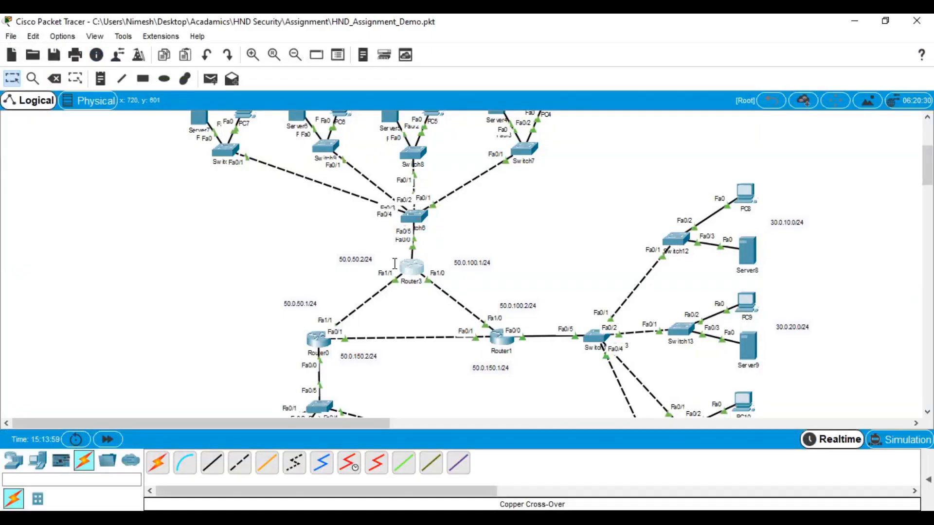
left_click(411, 267)
type("1/1")
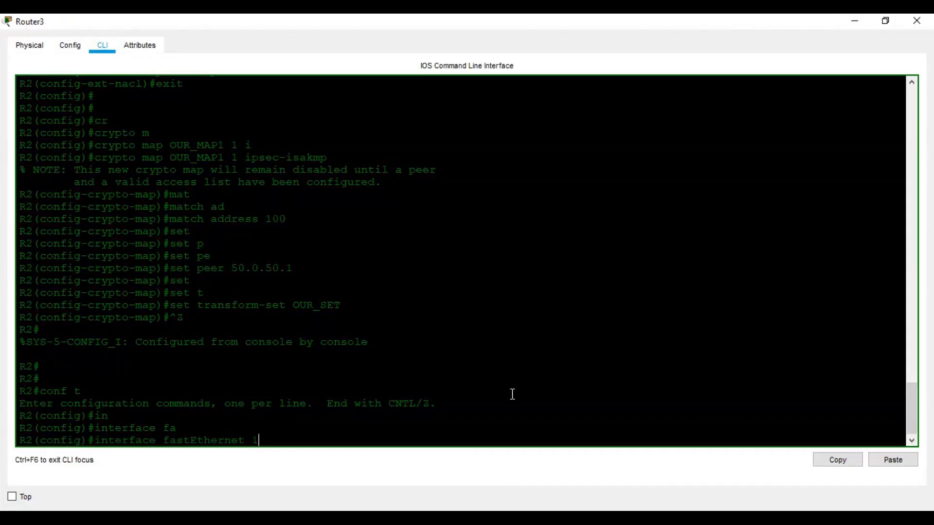
key("Return")
key("Return")
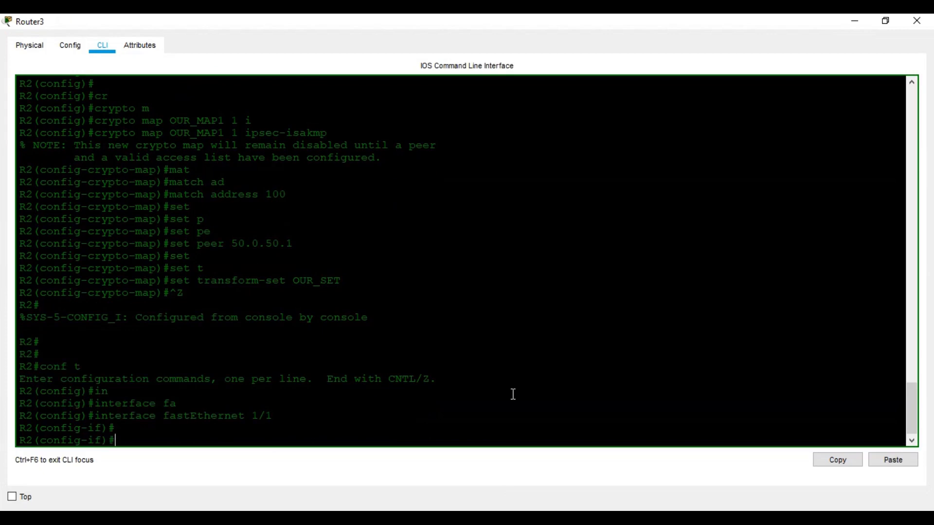
Apply crypto map OUR_MAP1 to FastEthernet1/1 and exit configuration mode
type("cr")
key("Tab")
type("ma")
key("Tab")
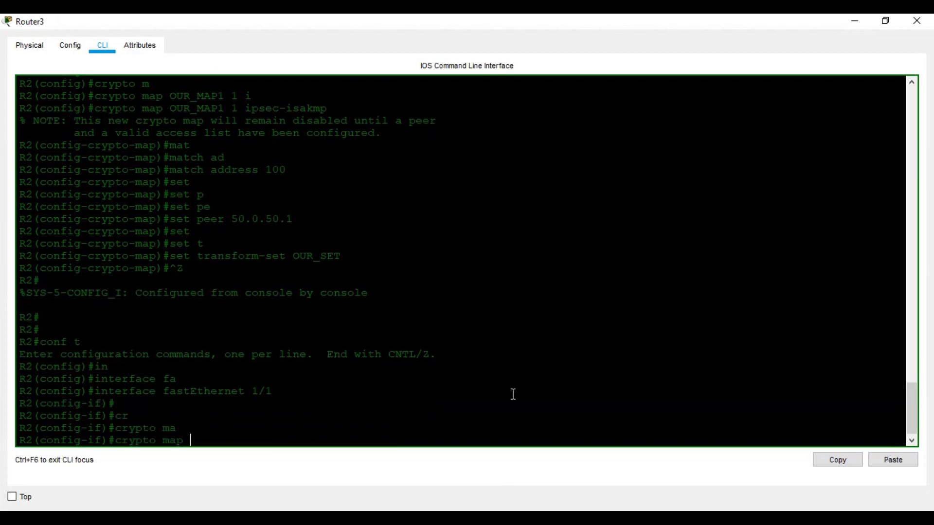
type("OUR_MAP1")
key("Return")
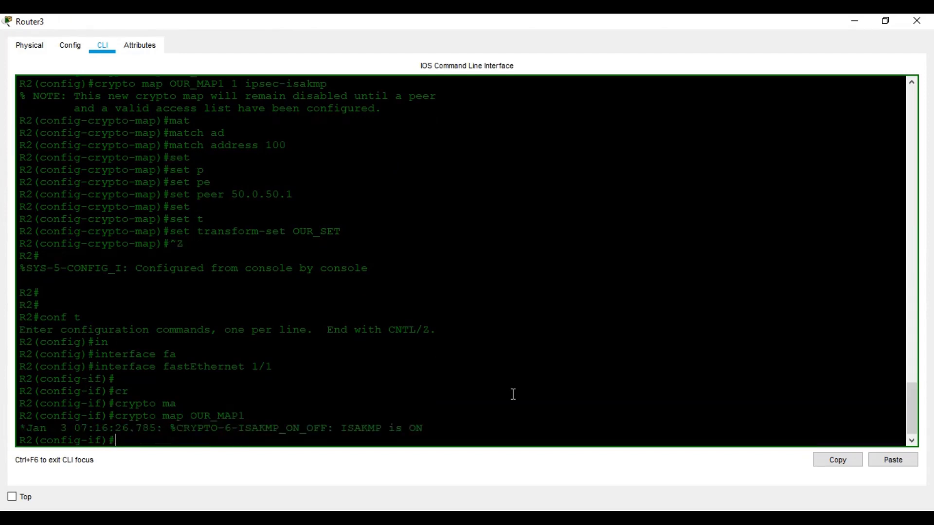
key("ctrl+z")
key("Return")
key("Return")
key("Return")
Display the crypto map details with show crypto map, then save the configuration with wr
type("sh cr")
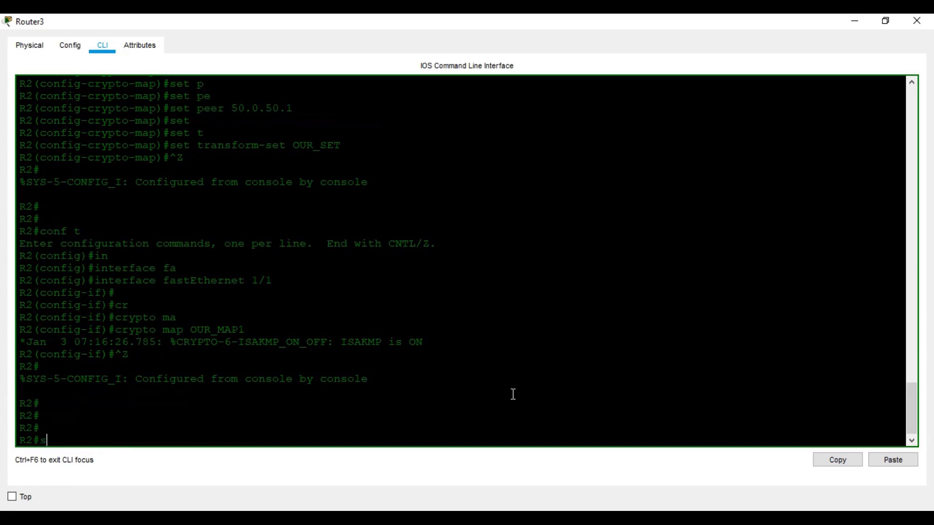
key("Tab")
type("ma")
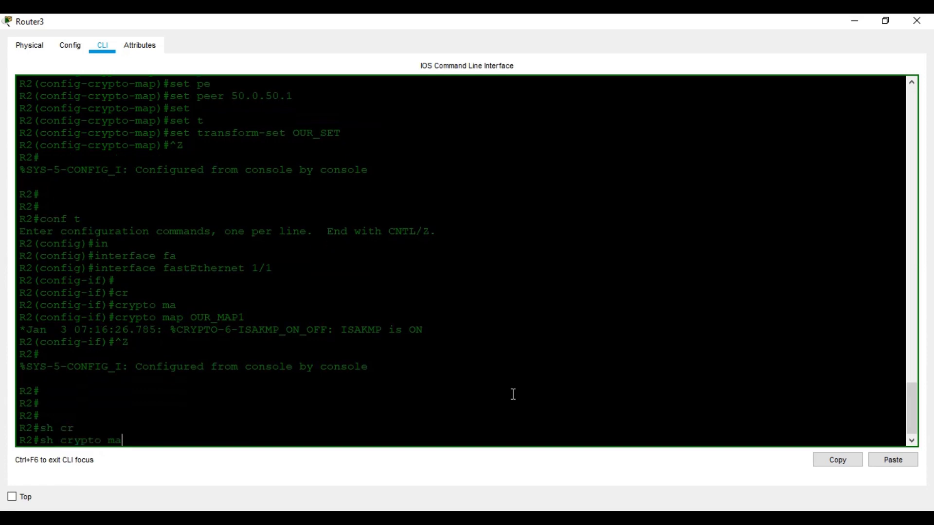
key("Tab")
key("Return")
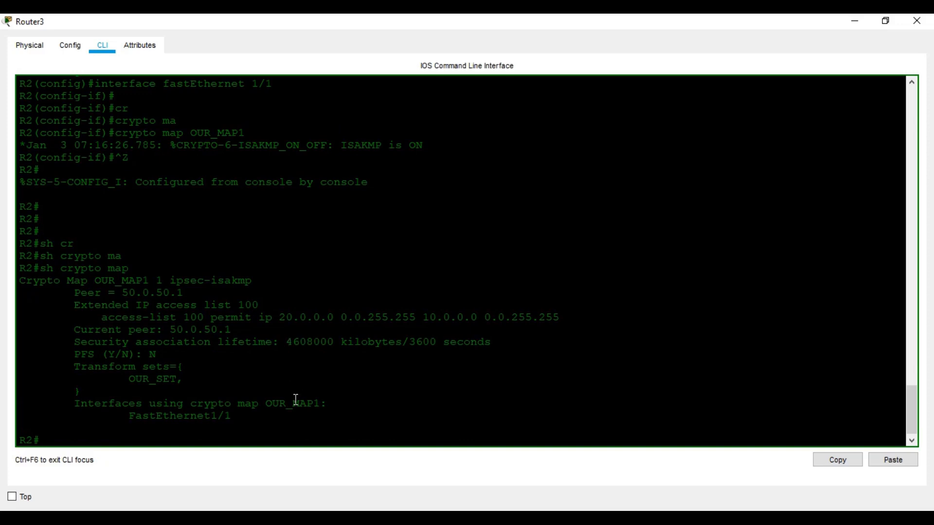
type("wr")
key("Return")
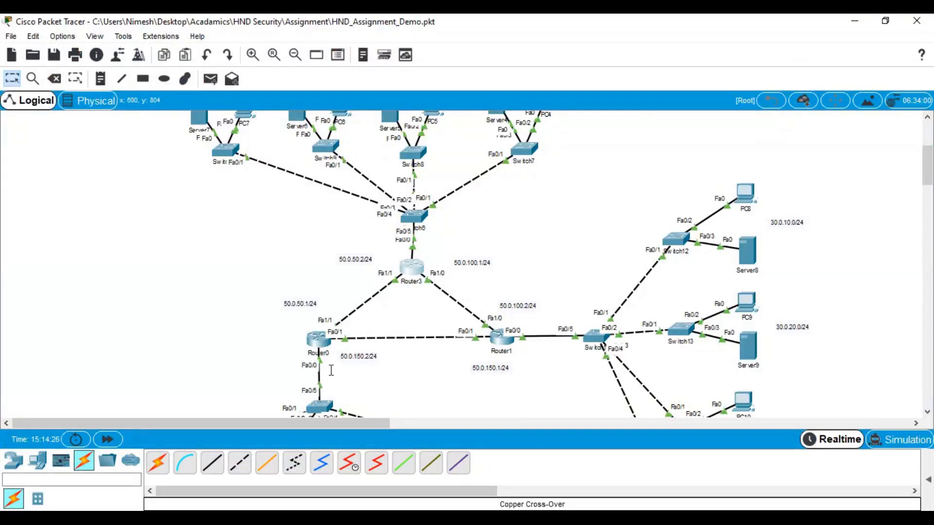
From PC0's command prompt, ping 20.0.10.2 and get 3 of 4 replies, then close PC0
scroll(355, 377, "down", 3)
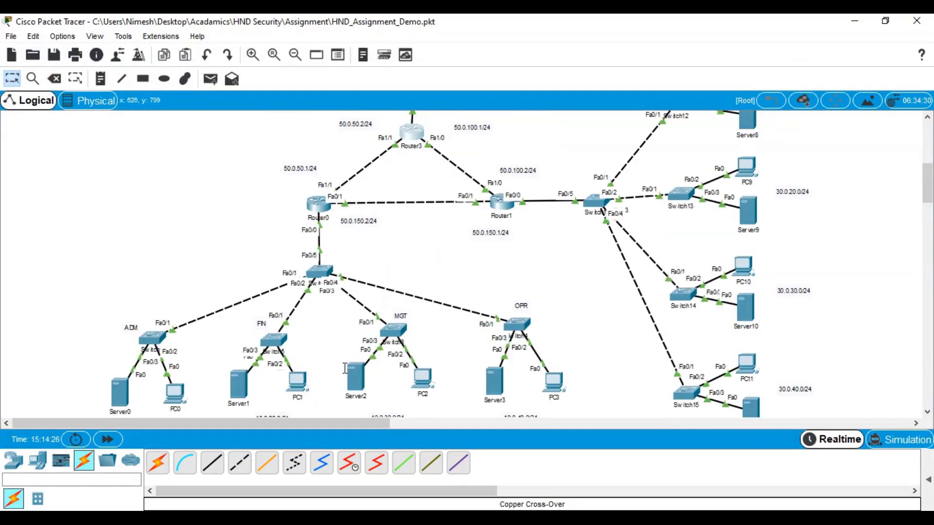
left_click(171, 395)
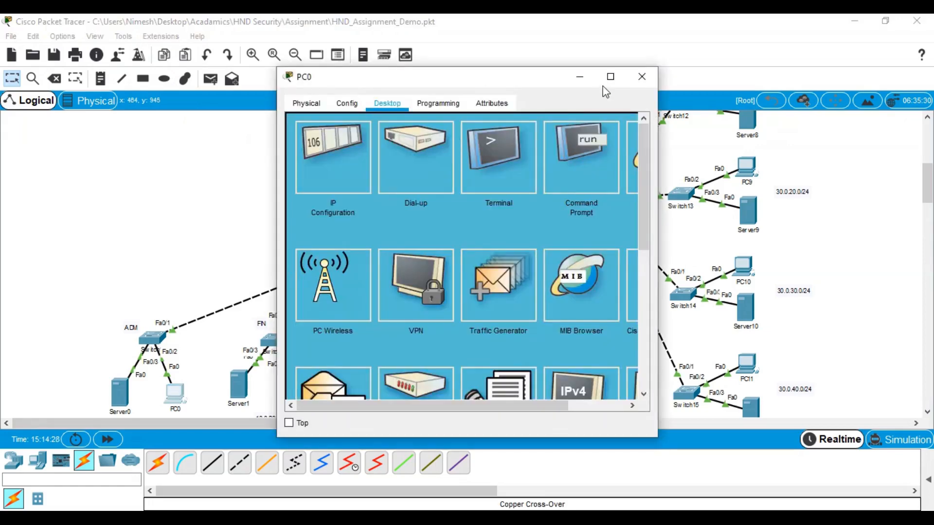
left_click(608, 76)
left_click(635, 96)
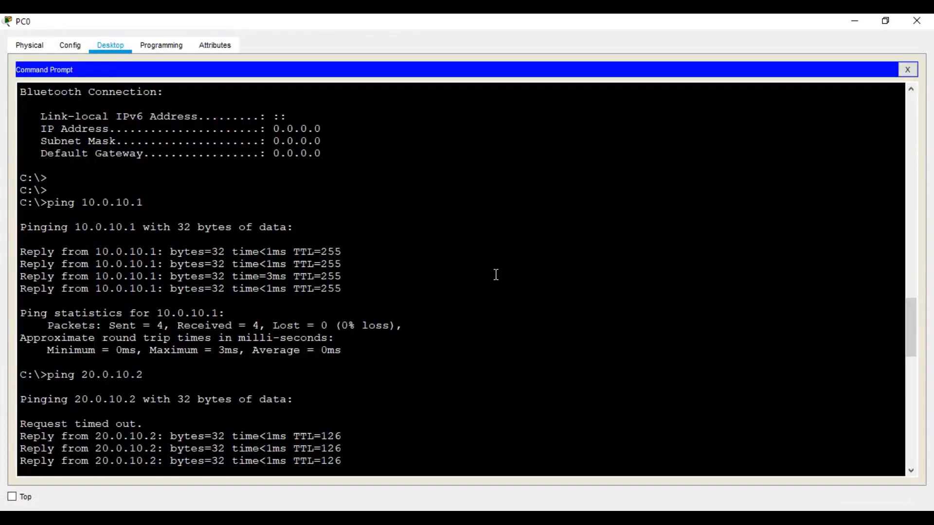
key("Up")
key("BackSpace")
key("BackSpace")
key("BackSpace")
key("BackSpace")
key("BackSpace")
key("BackSpace")
key("BackSpace")
key("BackSpace")
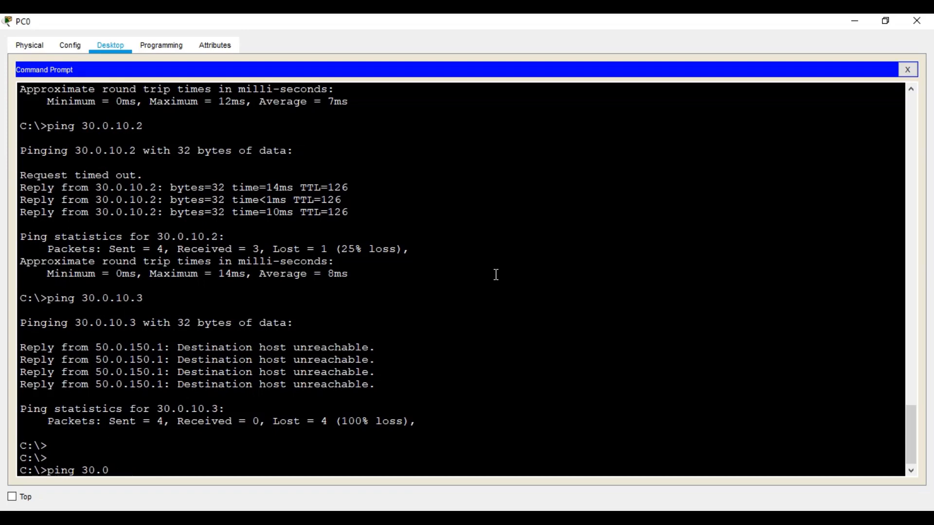
key("BackSpace")
type("20.0.10.2")
key("Return")
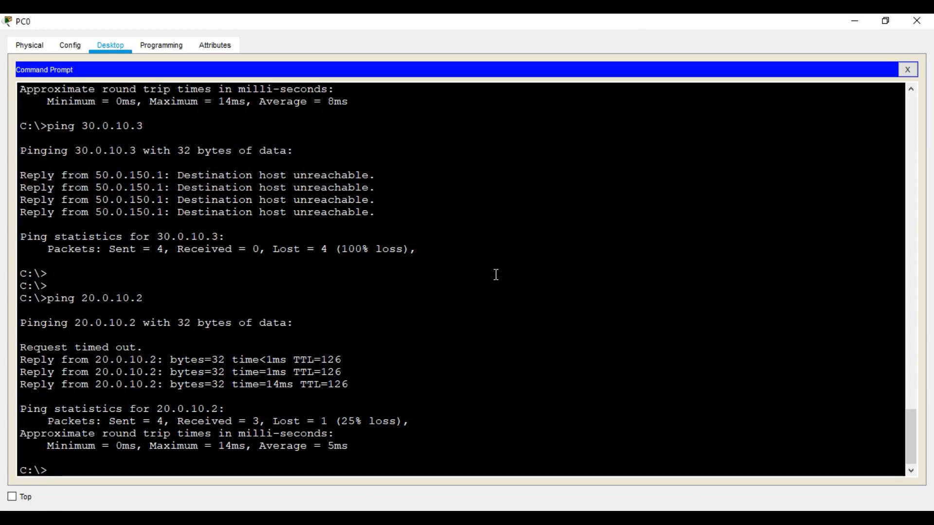
left_click(917, 21)
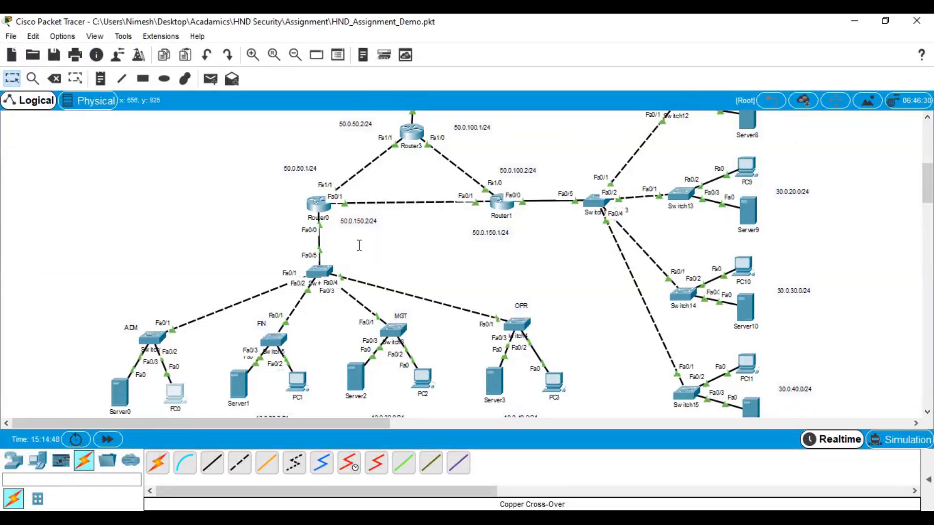
Run show crypto isakmp sa on Router0, showing an active QM_IDLE SA with 50.0.50.2
left_click(323, 208)
left_click(607, 79)
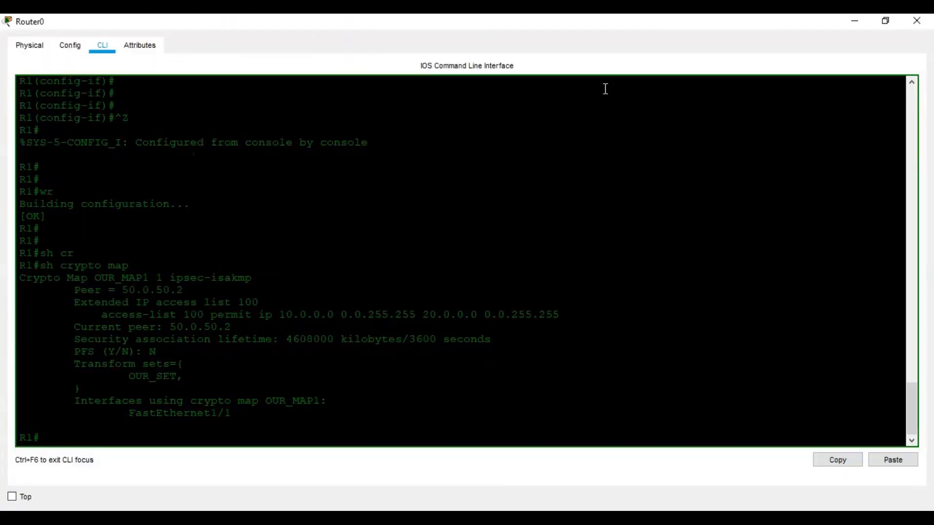
key("Up")
key("BackSpace")
key("BackSpace")
key("BackSpace")
type("is")
key("Tab")
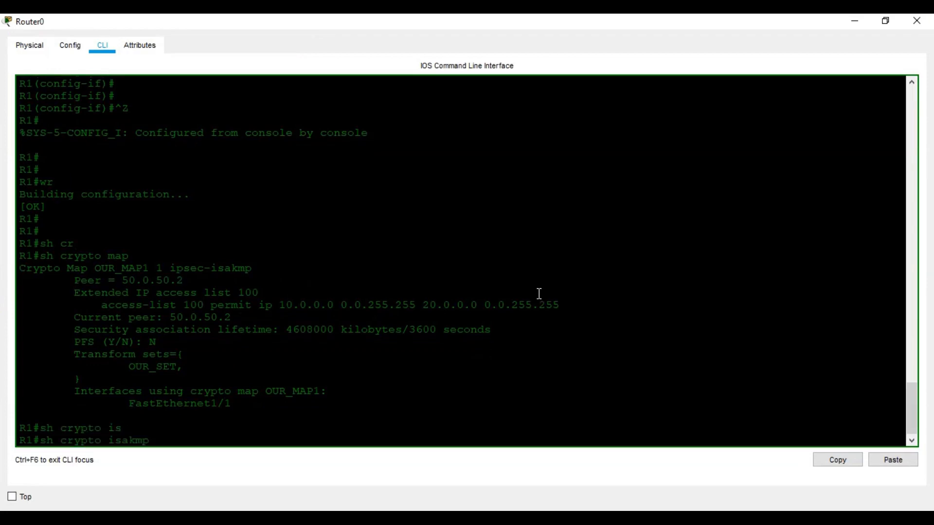
type("sa")
key("Return")
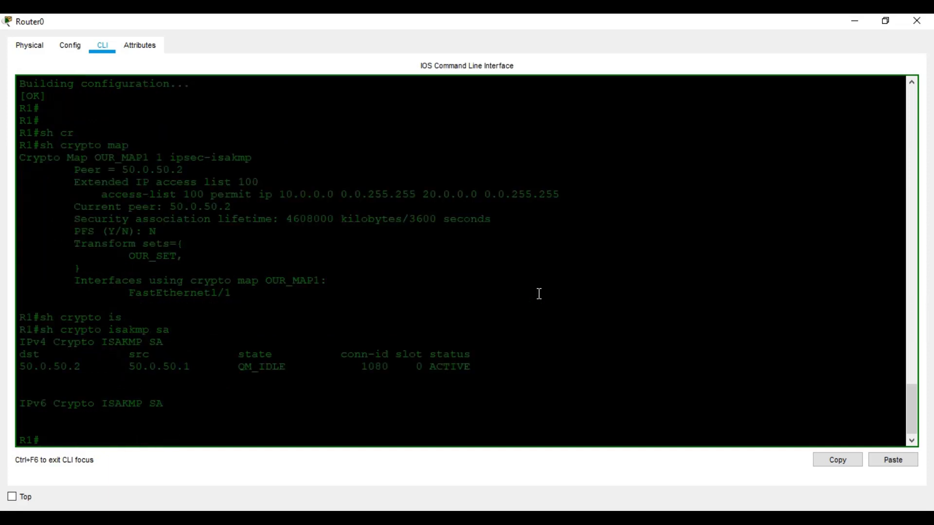
Run show crypto ipsec sa to confirm 3 packets encrypted and decrypted, then close Router0
key("Up")
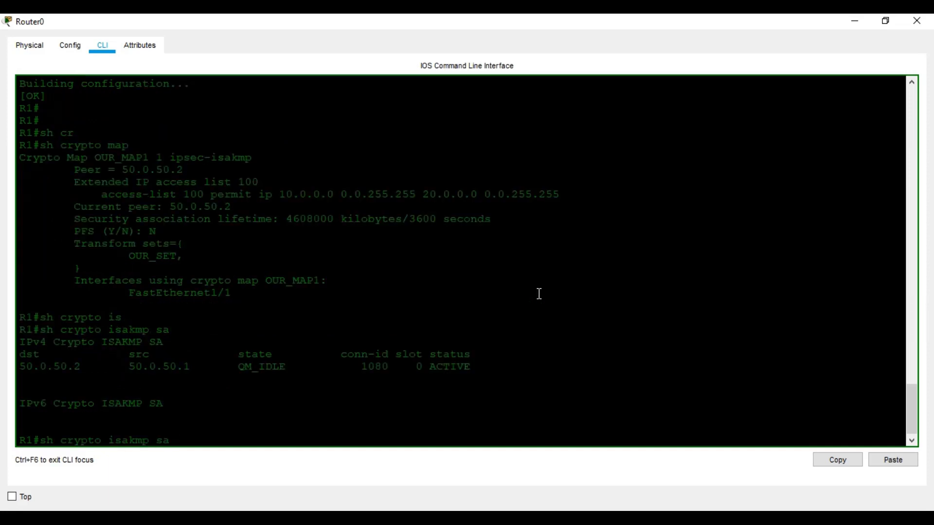
key("BackSpace")
key("BackSpace")
key("BackSpace")
key("BackSpace")
key("BackSpace")
key("BackSpace")
key("BackSpace")
key("BackSpace")
type("p")
key("Tab")
type("sa")
key("Return")
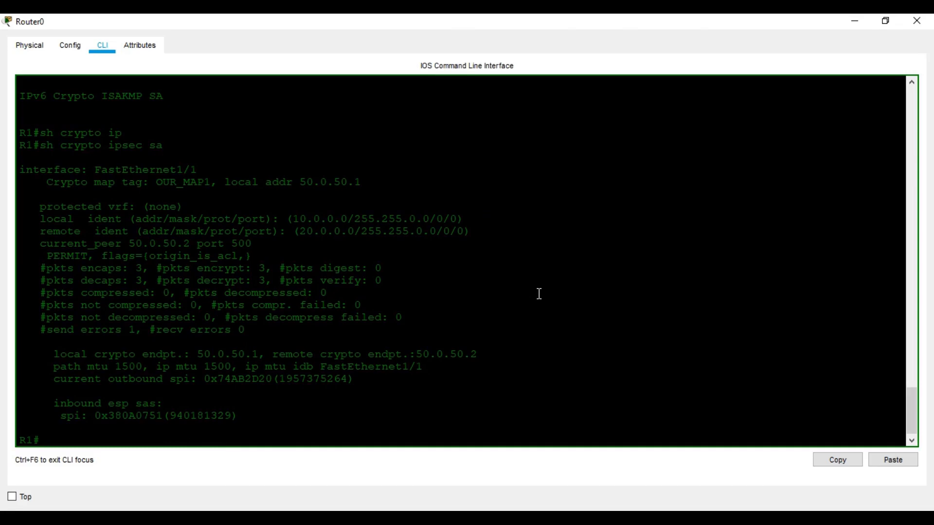
left_click(917, 21)
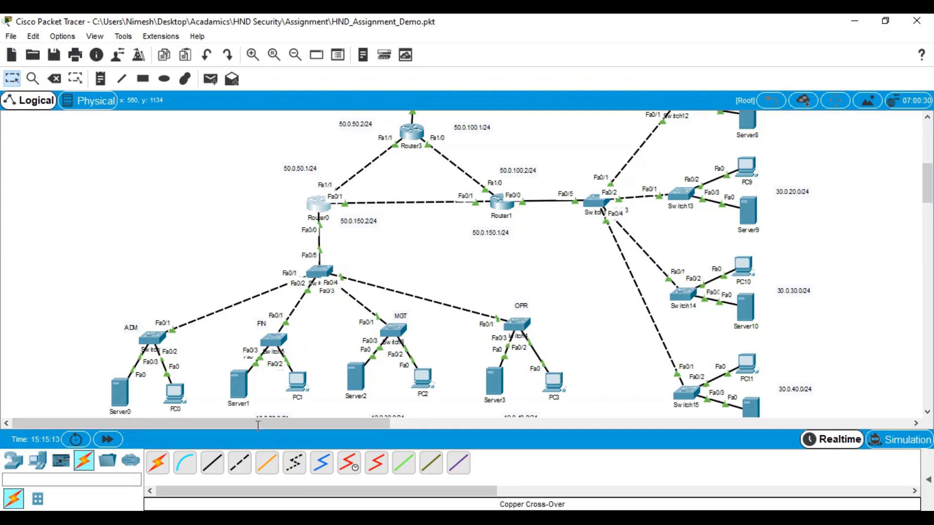
Rerun the ping to 20.0.10.2 from PC0's command prompt, getting replies without timeouts
left_click(177, 394)
left_click(577, 168)
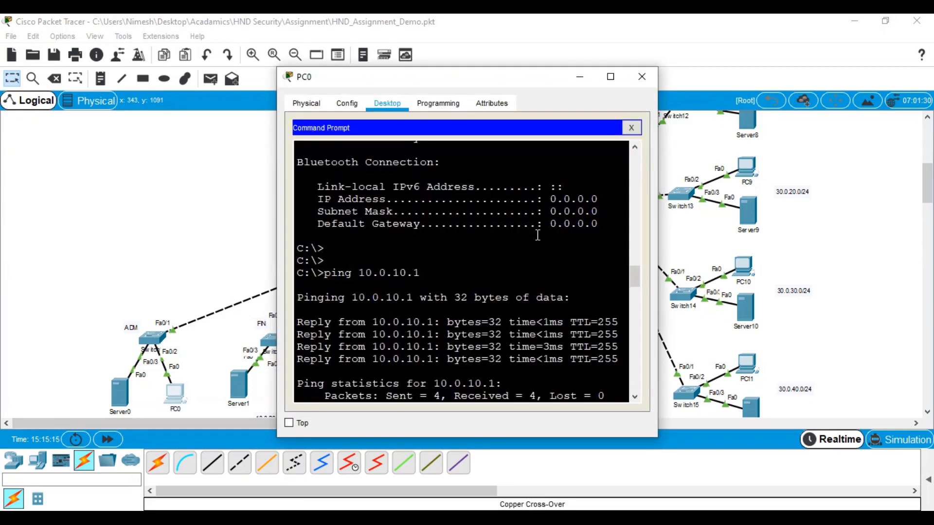
key("Up")
key("Return")
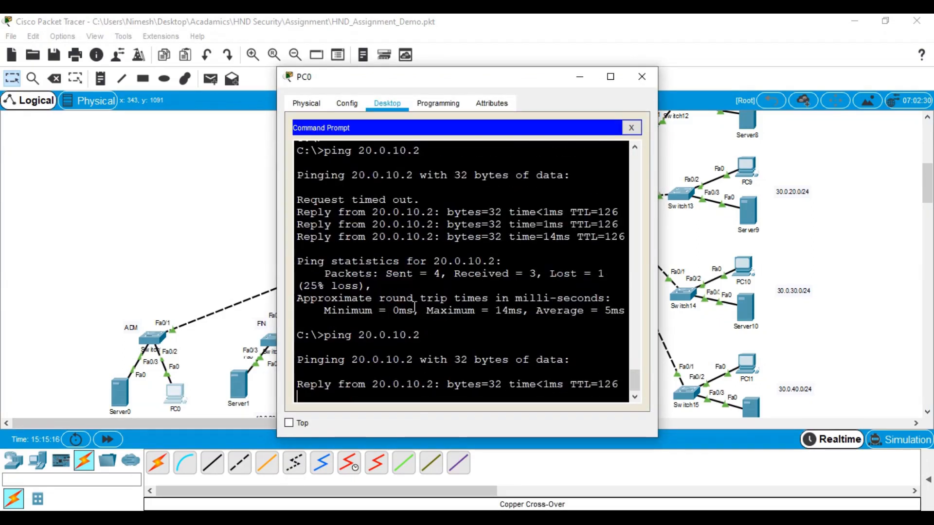
left_click(652, 81)
left_click(319, 205)
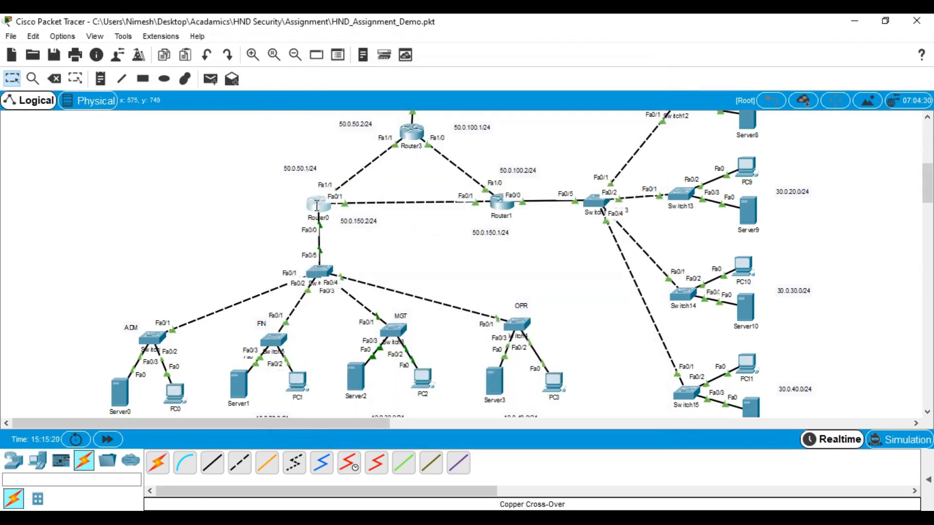
Page through Router0's IPsec SA output, checking counters at 7 and both OUR_MAP1 ESP SAs ACTIVE
left_click(610, 77)
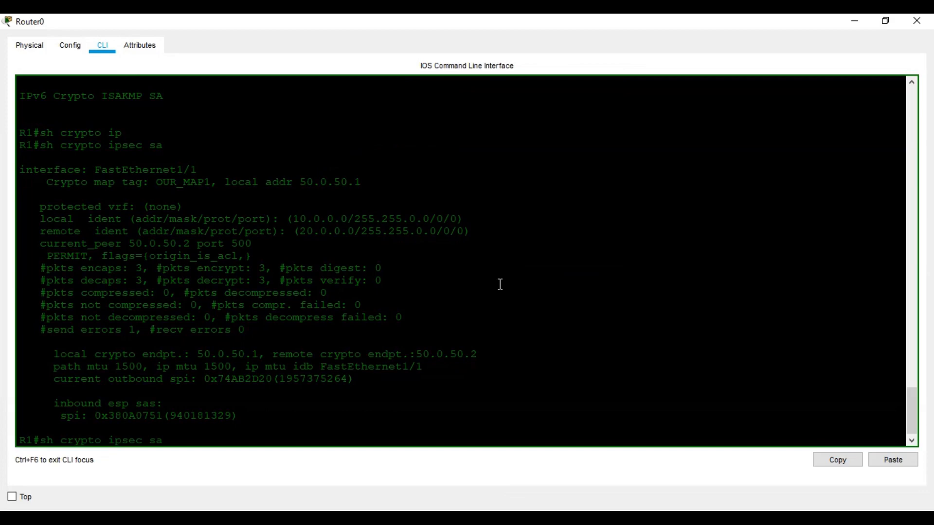
key("space")
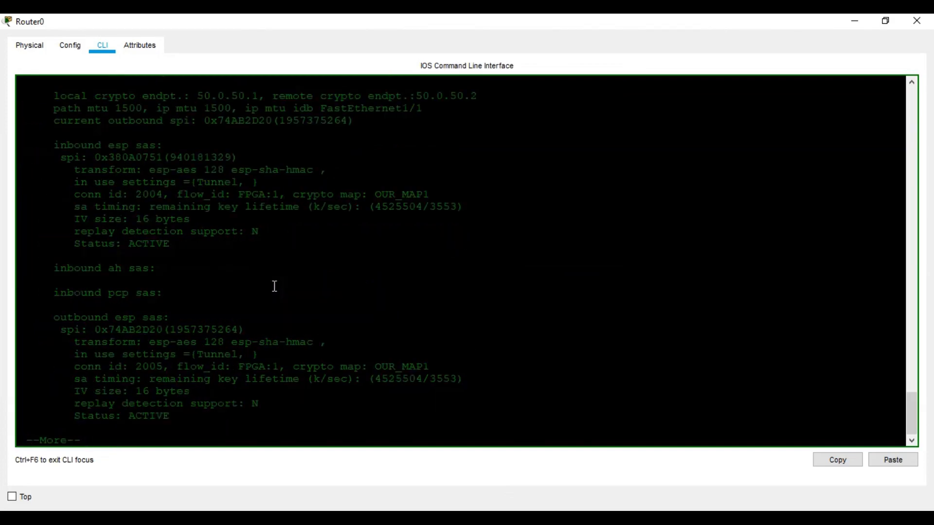
scroll(267, 236, "up", 2)
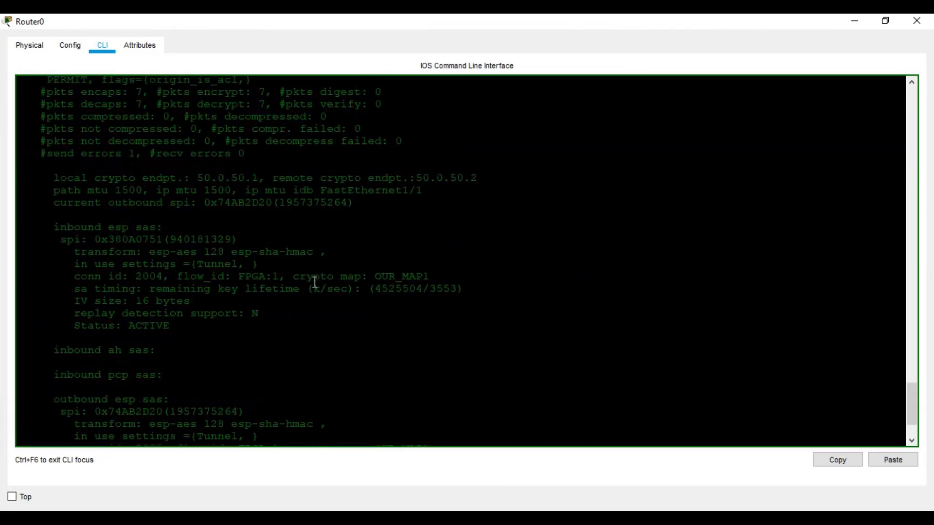
scroll(315, 282, "up", 1)
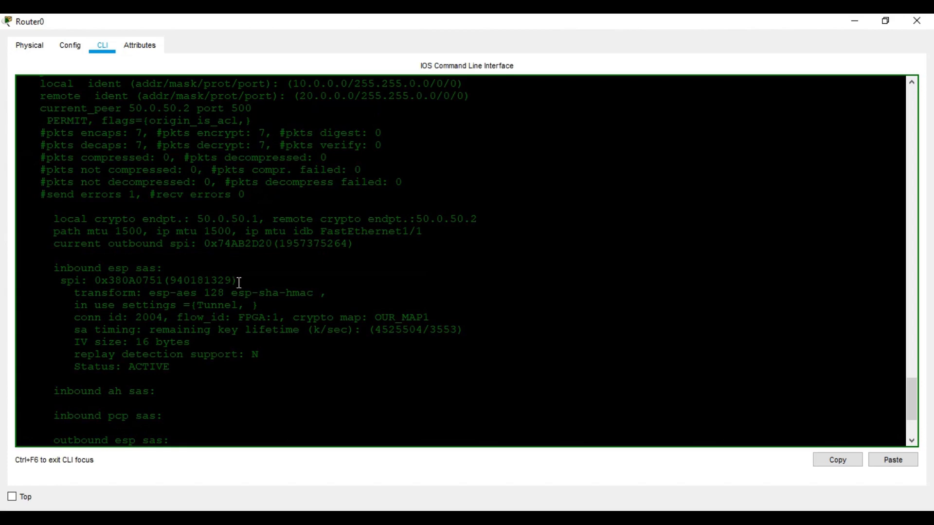
scroll(265, 155, "up", 6)
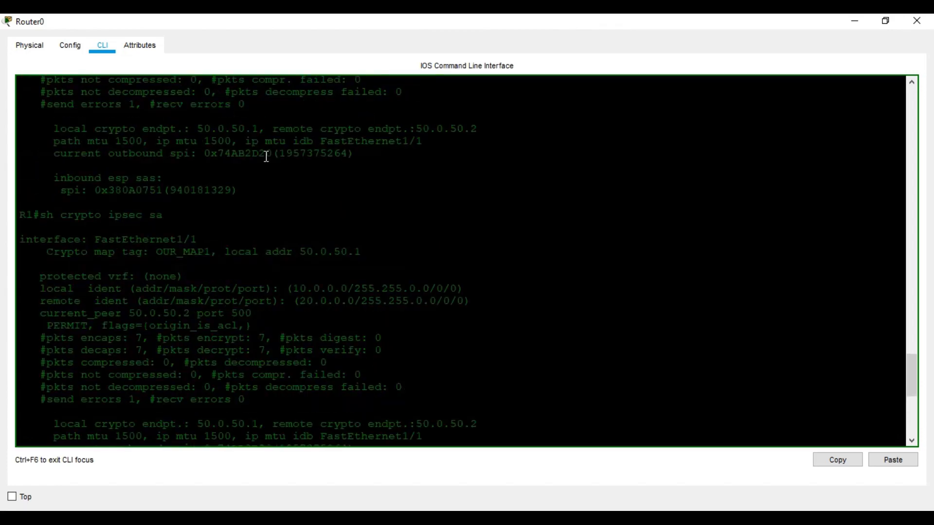
scroll(267, 157, "up", 2)
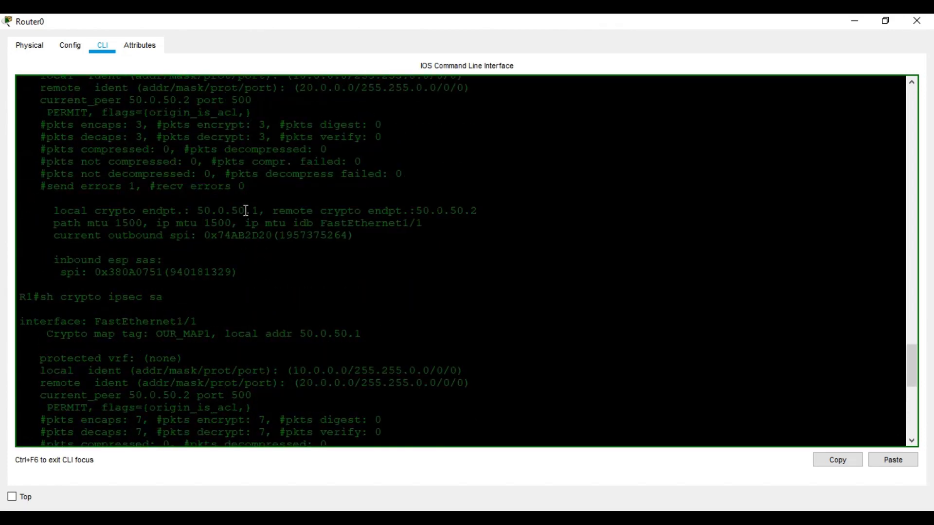
scroll(246, 210, "down", 6)
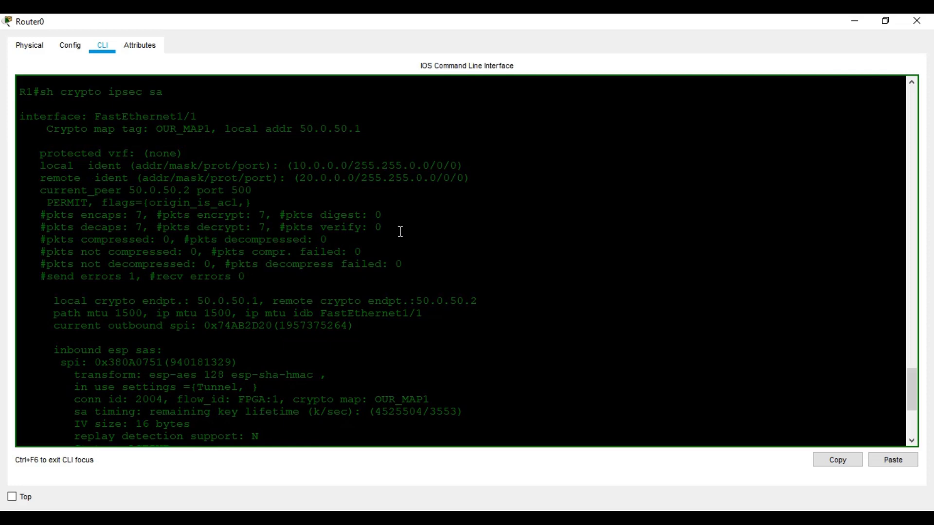
left_click(917, 21)
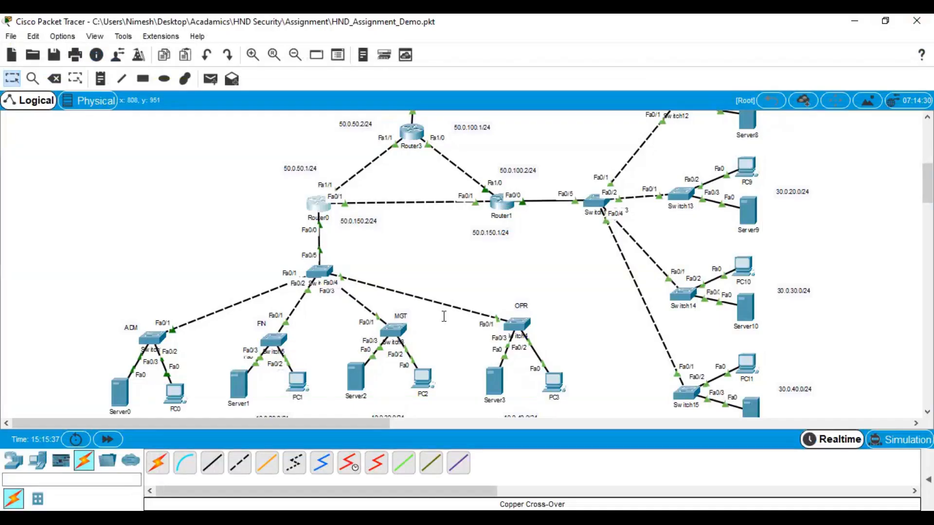
scroll(328, 236, "up", 1)
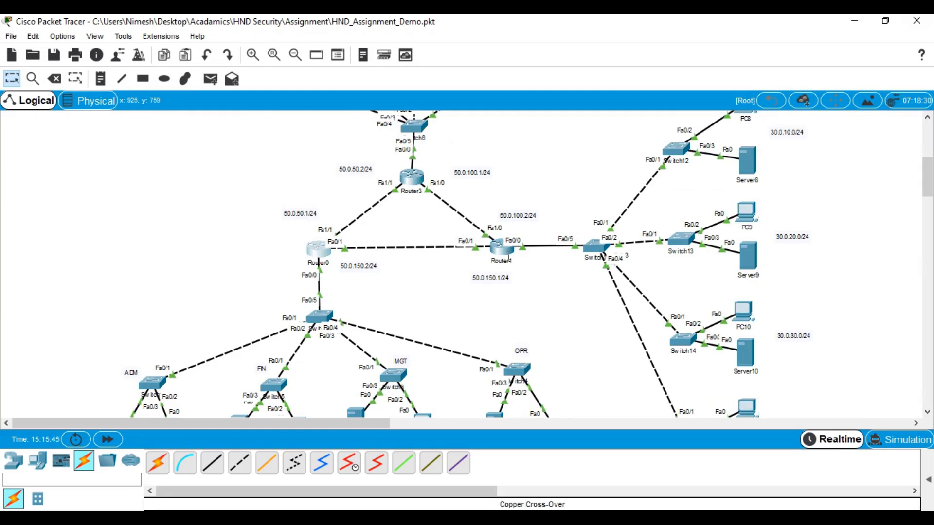
mouse_move(508, 258)
left_click(322, 251)
left_click(610, 76)
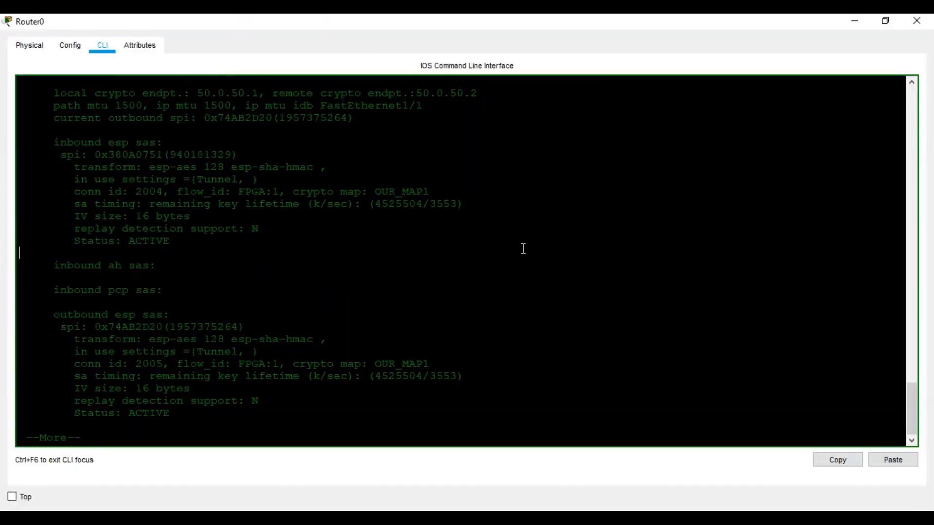
key("Return")
key("Return")
key("Return")
key("Return")
key("Return")
key("Return")
key("Return")
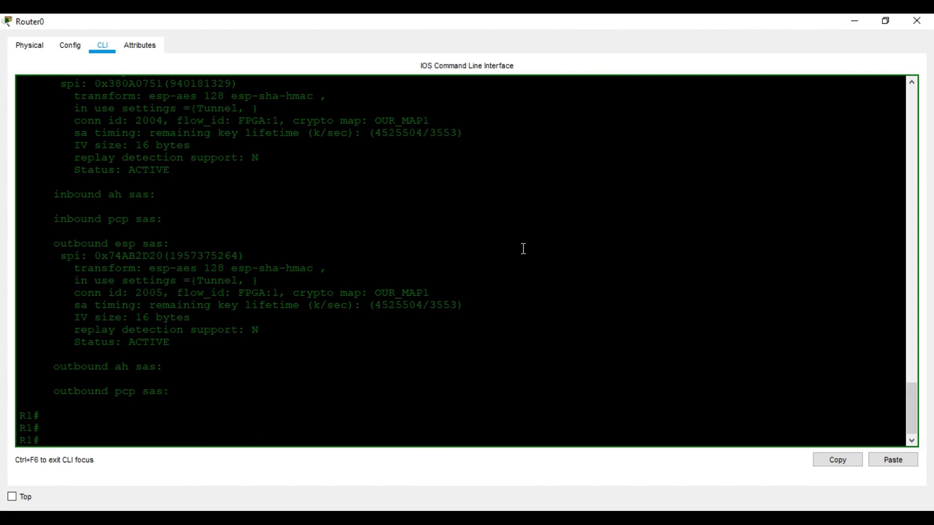
Enter global configuration on Router0 and create extended access list 110
type("conf t")
key("Return")
key("Return")
key("Return")
key("Return")
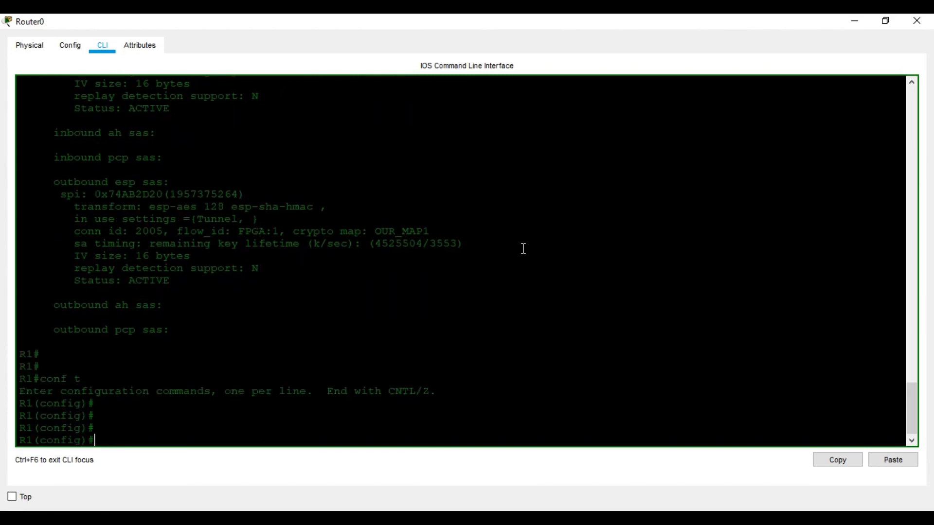
type("ip ac")
key("Tab")
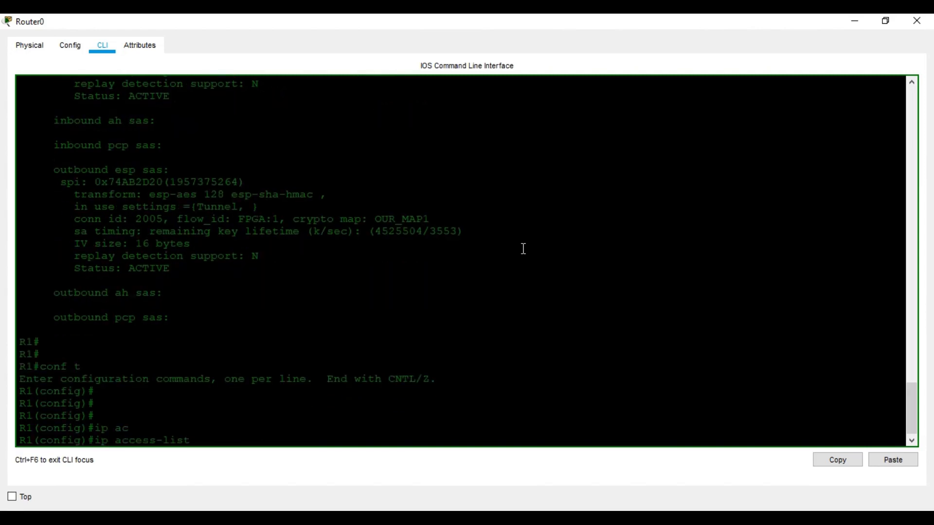
type("ext")
key("Tab")
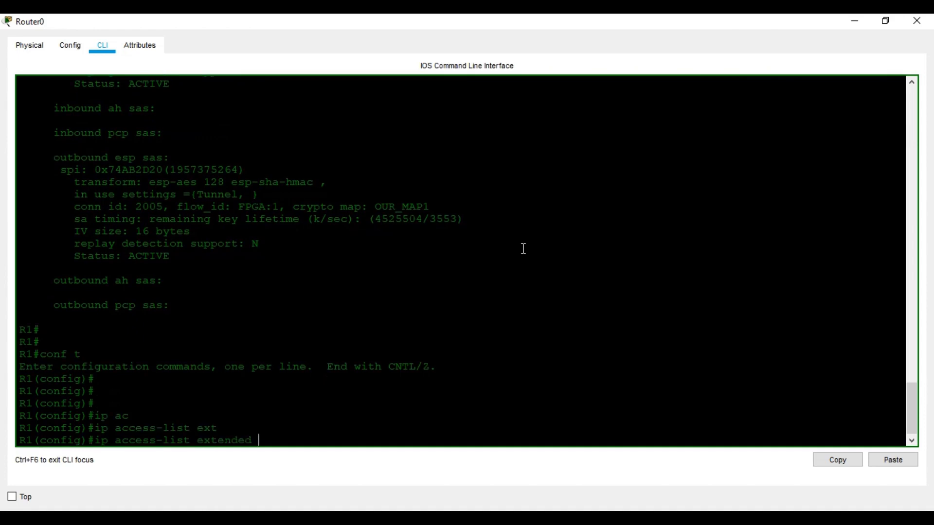
type("?")
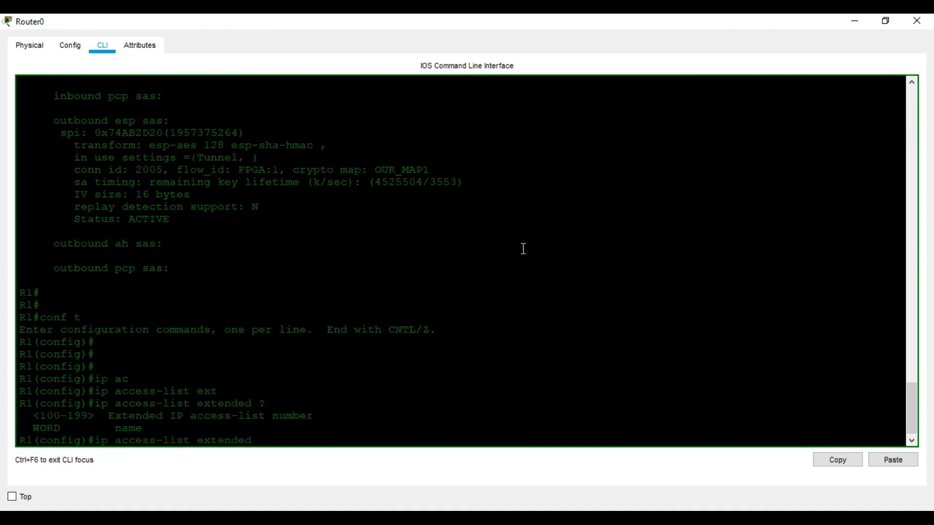
type("110")
key("Return")
Permit IP from 10.0.0.0 0.0.255.255 to 30.0.0.0 0.0.255.255 in ACL 110, then exit
type("pe")
key("Tab")
type("i")
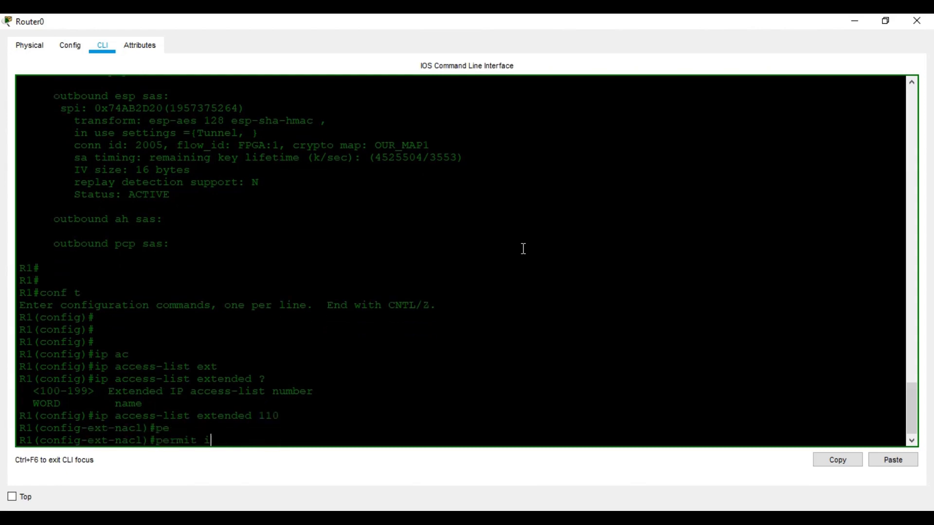
type("p 10.0.0.0 0.0.255.255 30.0.0.0 0.0.255.255")
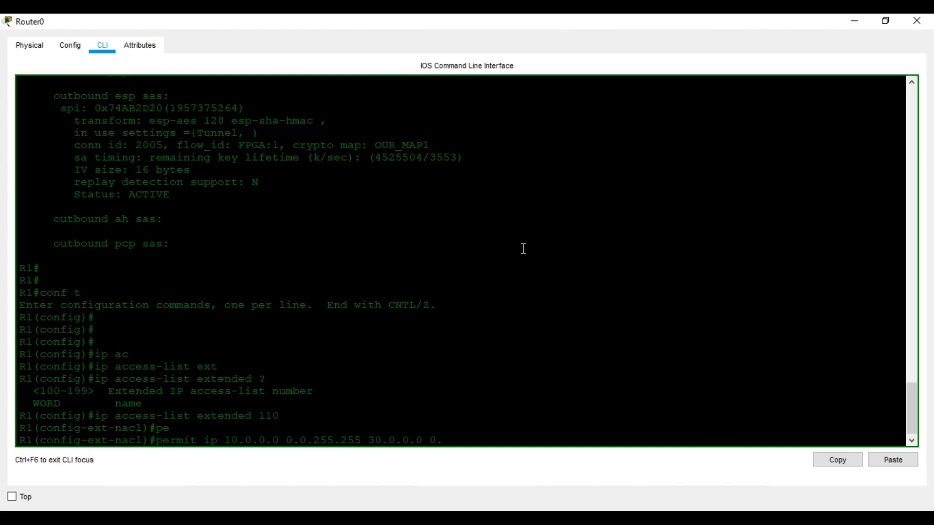
key("Return")
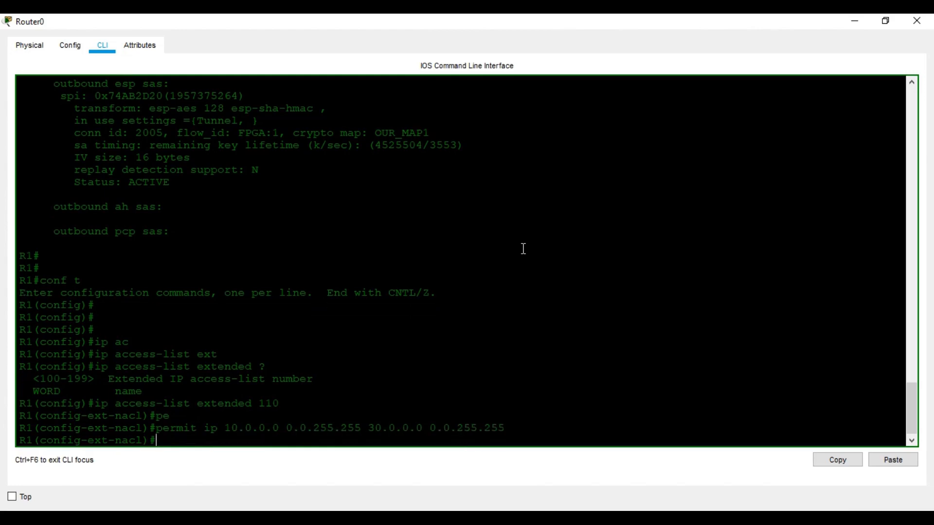
type("exit")
key("Return")
key("Return")
key("Return")
type("cr")
key("Tab")
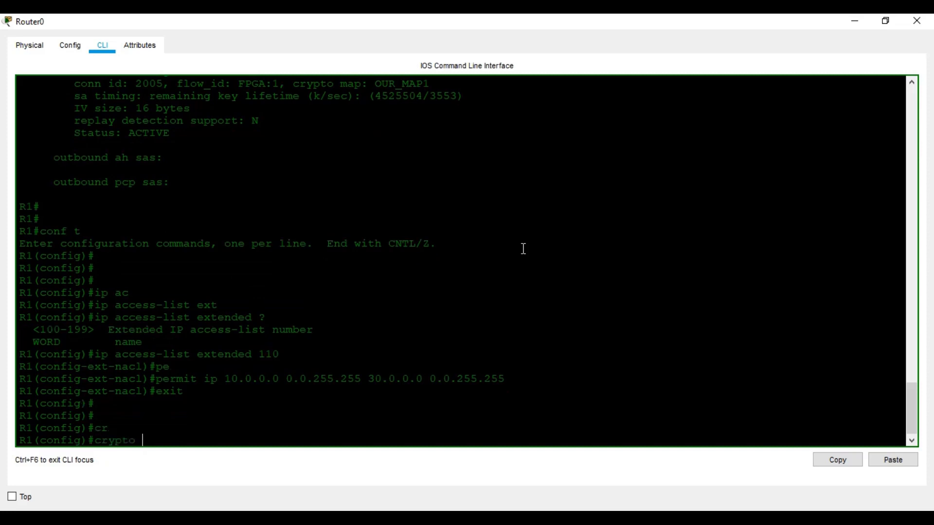
Create crypto map OUR_MAP2 with sequence 1 as ipsec-isakmp on Router0
type("ma")
key("Tab")
type("O")
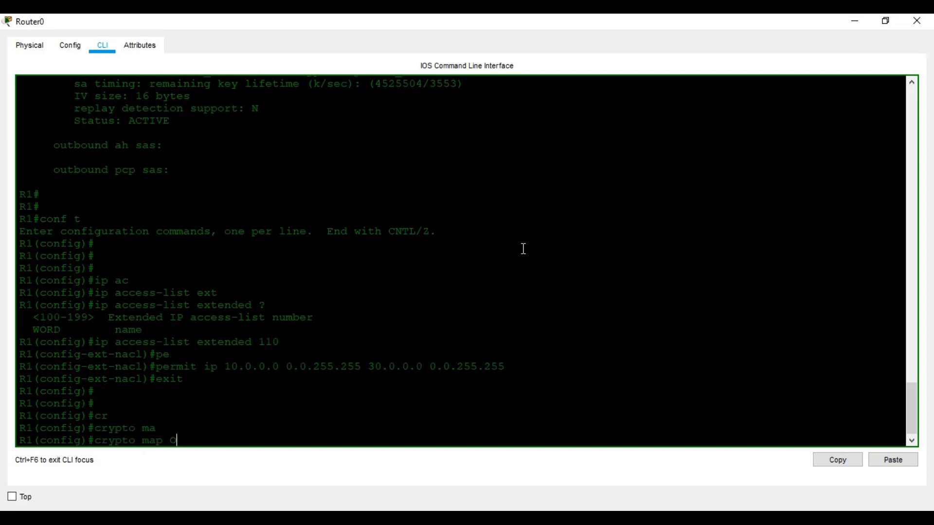
type("UR_MAP2")
key("Return")
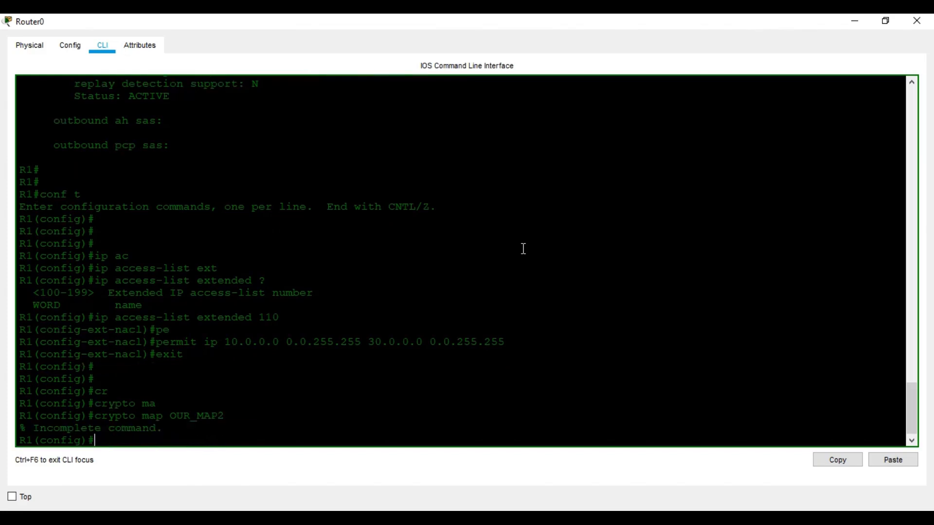
key("Up")
type("1")
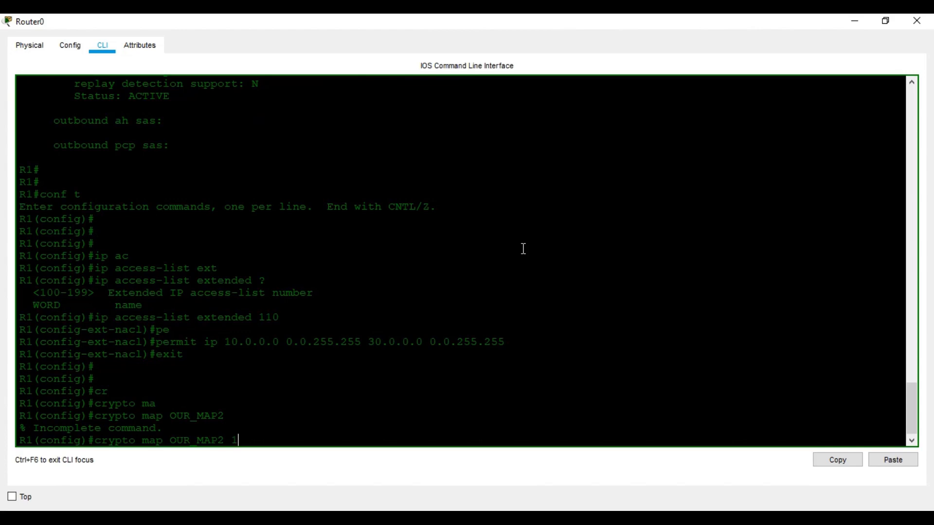
type(" i")
key("Tab")
key("Return")
key("Return")
key("Return")
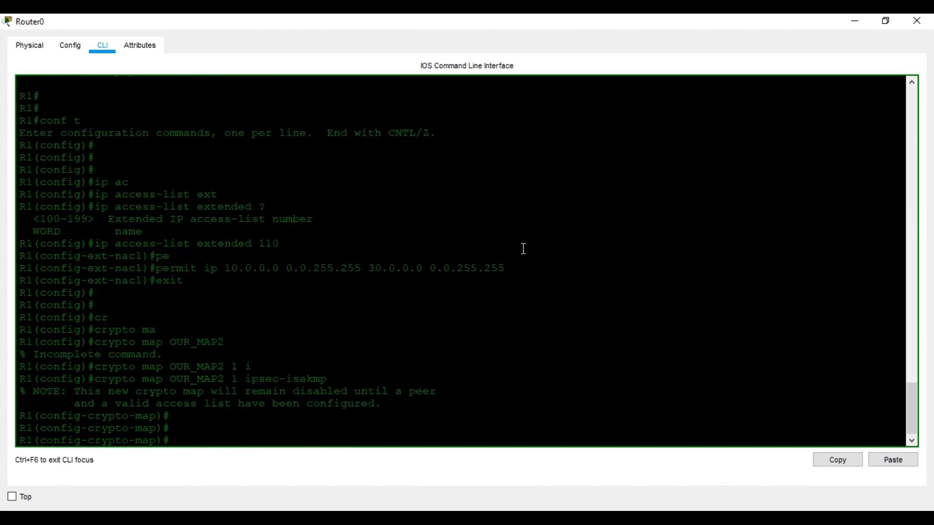
Make crypto map OUR_MAP2 match access list 110
type("mat")
key("Tab")
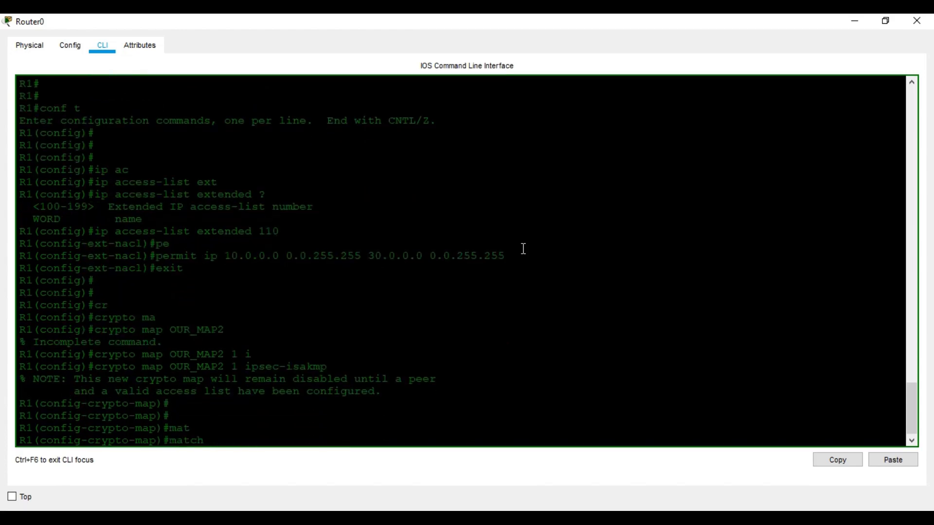
type("ad")
key("Tab")
type("11")
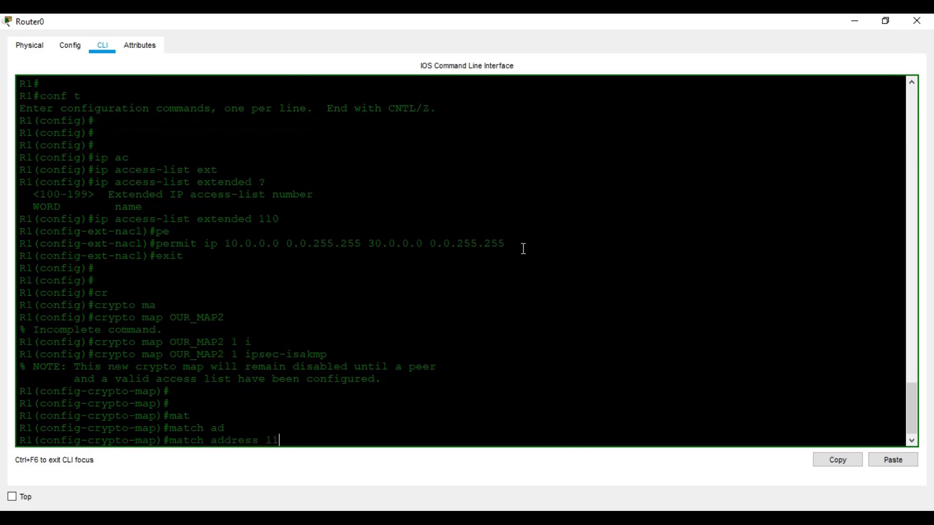
type("0")
key("Return")
Set the crypto map peer to 50.0.150.1, checking the address in the topology
type("set per")
key("Tab")
key("BackSpace")
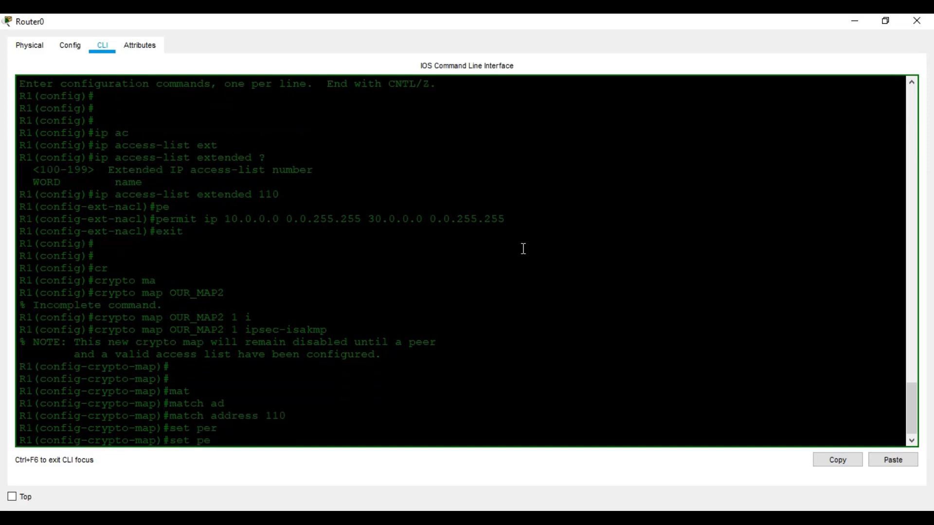
key("Tab")
left_click(454, 519)
left_click(335, 480)
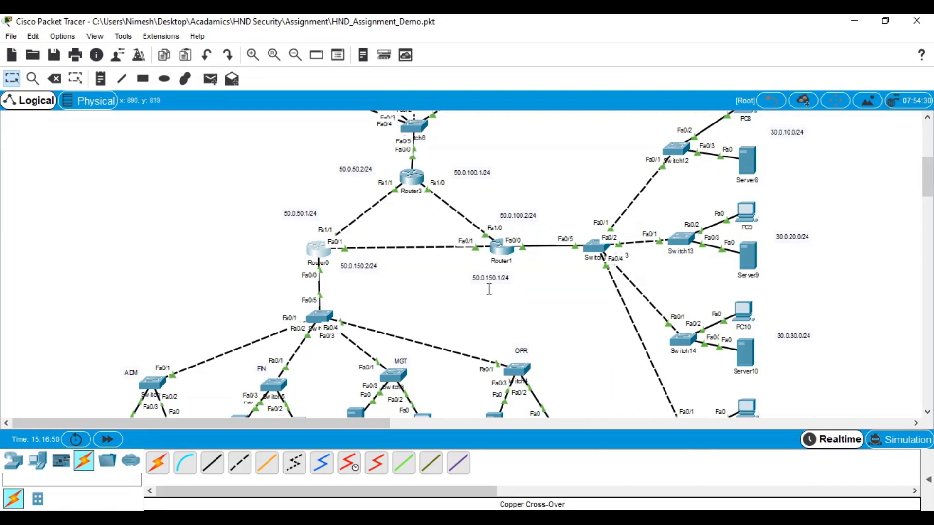
left_click(854, 22)
type("50.0.12")
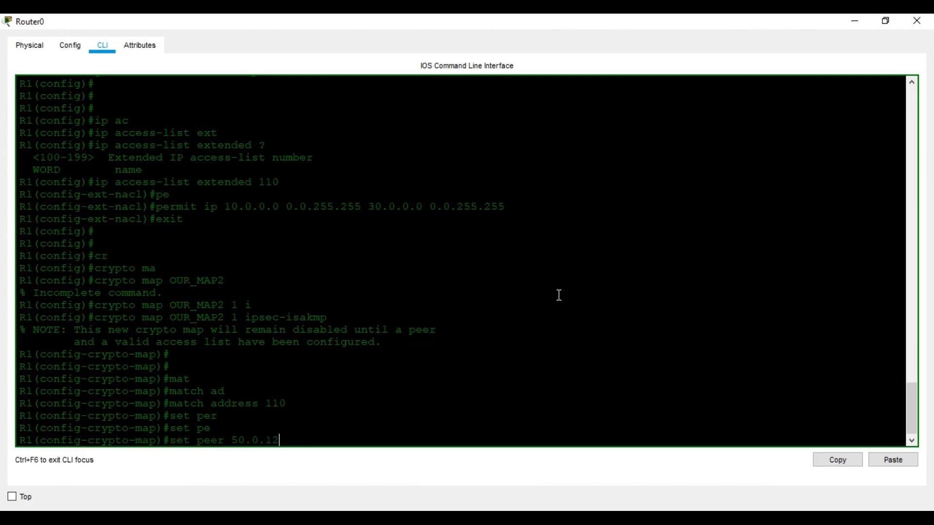
key("BackSpace")
type("6")
key("BackSpace")
type("50.1")
mouse_move(373, 483)
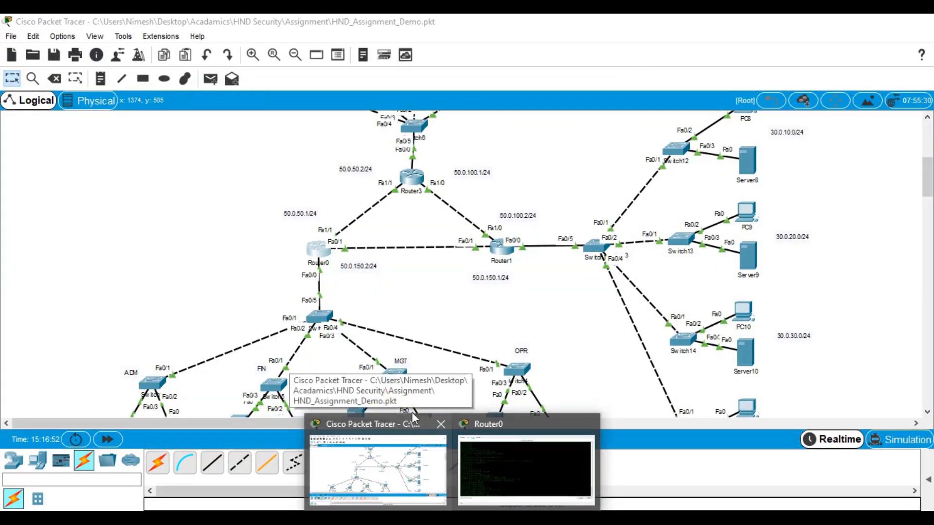
key("Return")
Assign transform set OUR_SET, correcting the OUT_SET typo, and exit crypto map configuration
type("set tr")
key("Tab")
type("OUT")
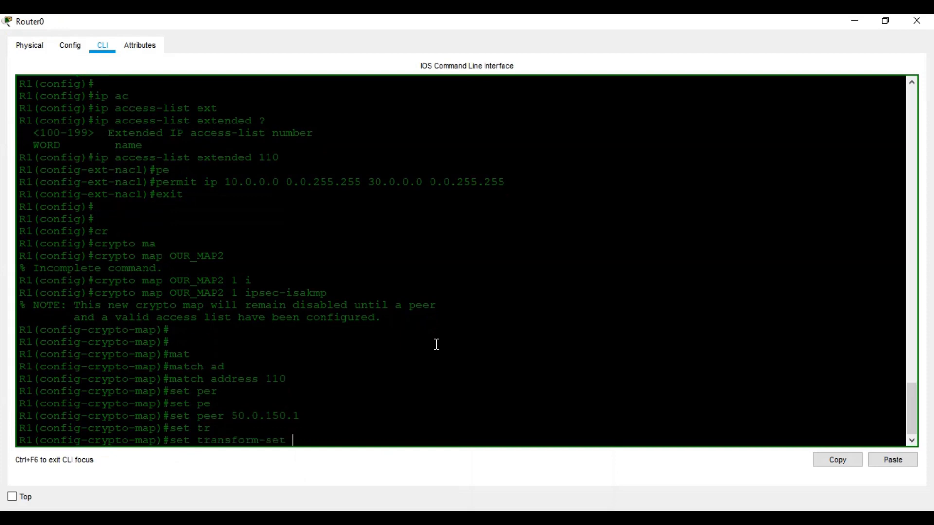
type("_SET")
key("Return")
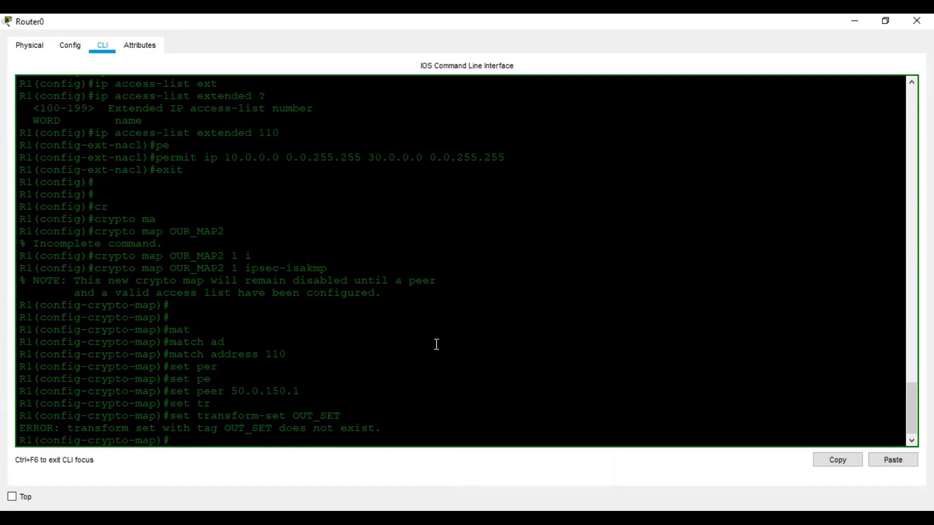
key("Up")
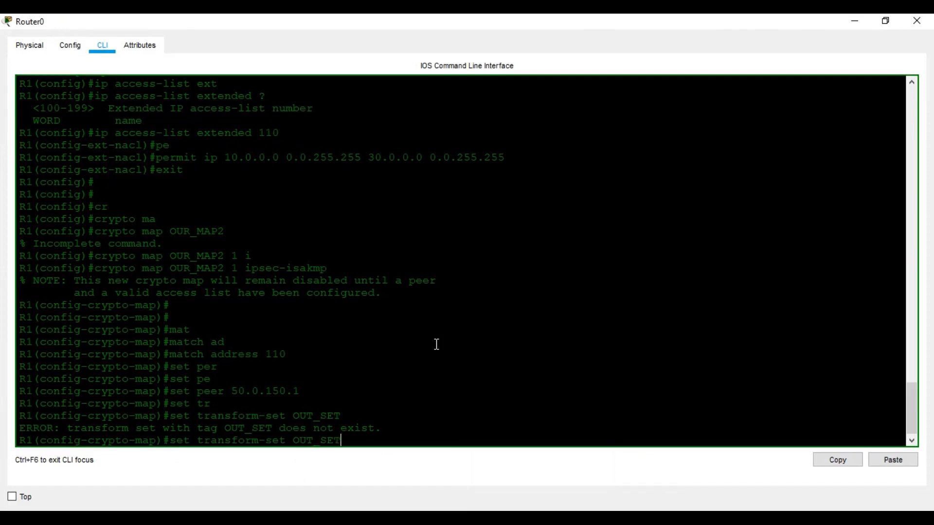
key("BackSpace")
key("BackSpace")
key("BackSpace")
key("BackSpace")
key("BackSpace")
type("R_SET")
key("Return")
key("Return")
key("Return")
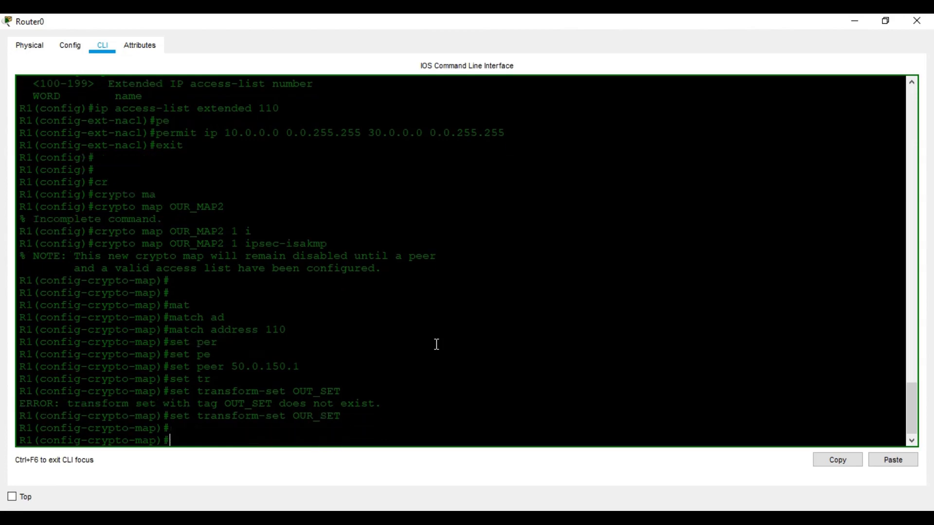
type("ex")
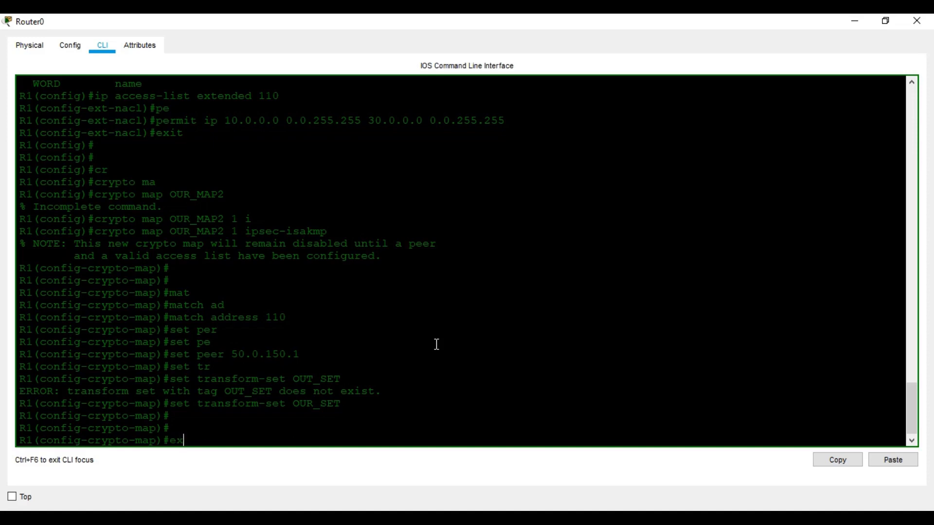
type("it")
key("Return")
key("Return")
Begin the 'interface fastEthernet' command to select a FastEthernet interface
type("in")
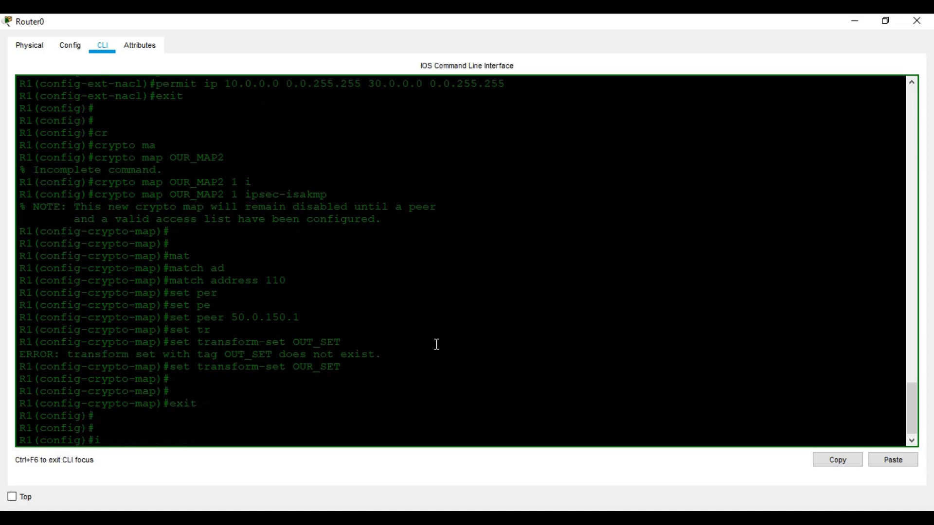
key("Tab")
type("fa")
key("Tab")
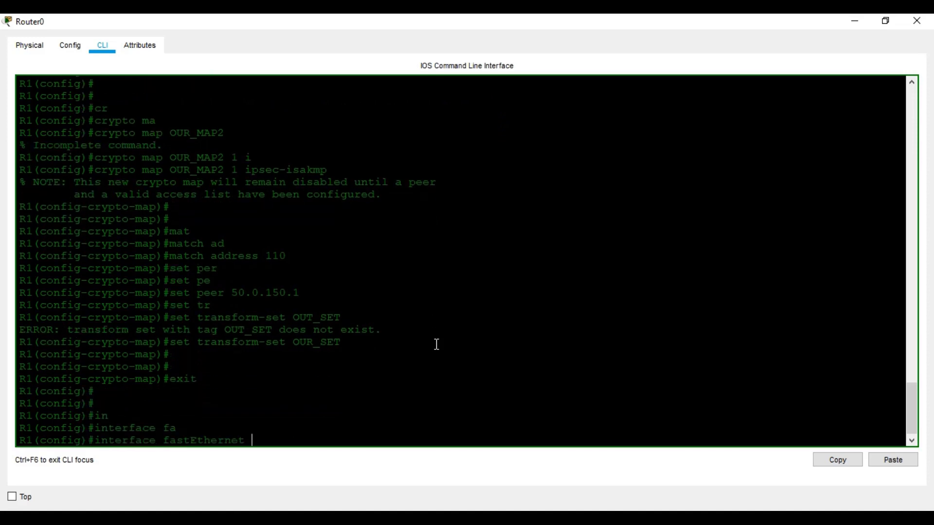
Apply crypto map OUR_MAP2 on interface FastEthernet0/1, then leave configuration mode with Ctrl+Z
mouse_move(452, 498)
mouse_move(339, 485)
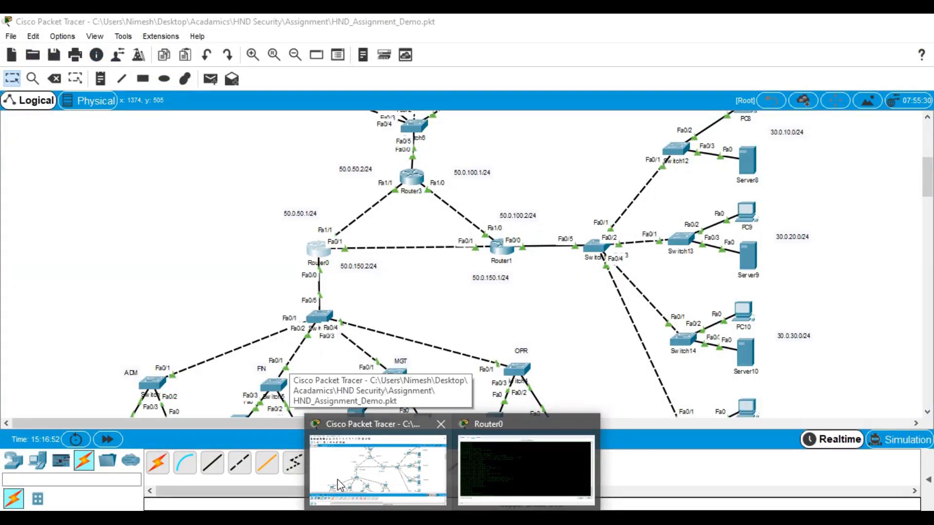
type("0/1")
key("Return")
type("cr")
key("Tab")
type("ma")
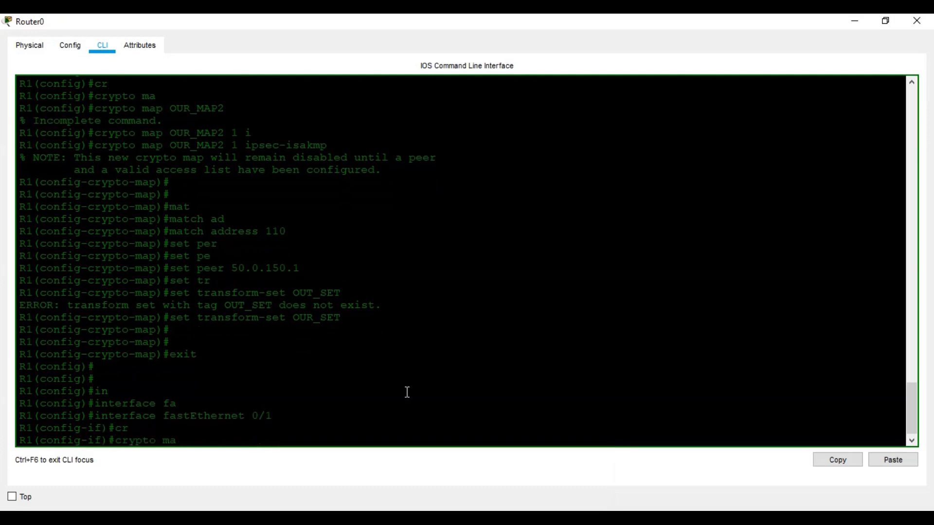
key("Tab")
type("O")
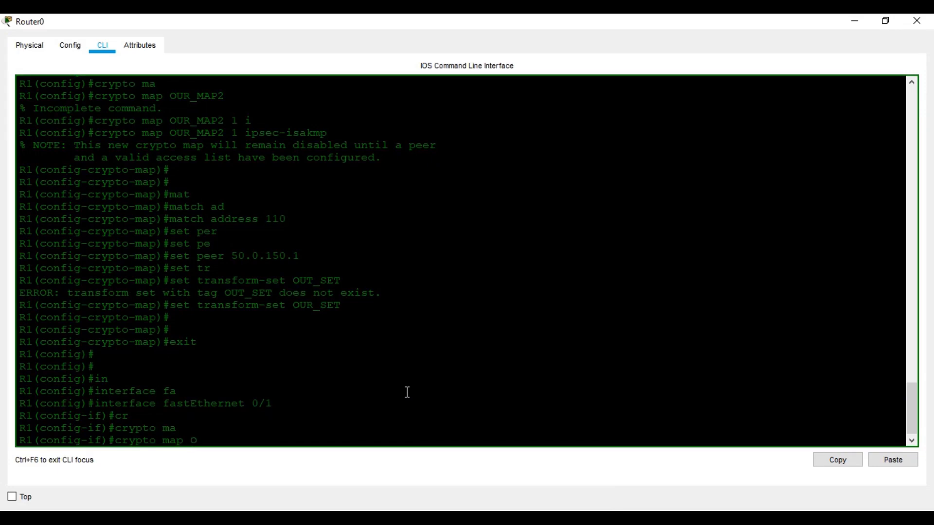
type("UR_MAP2")
key("Return")
key("Return")
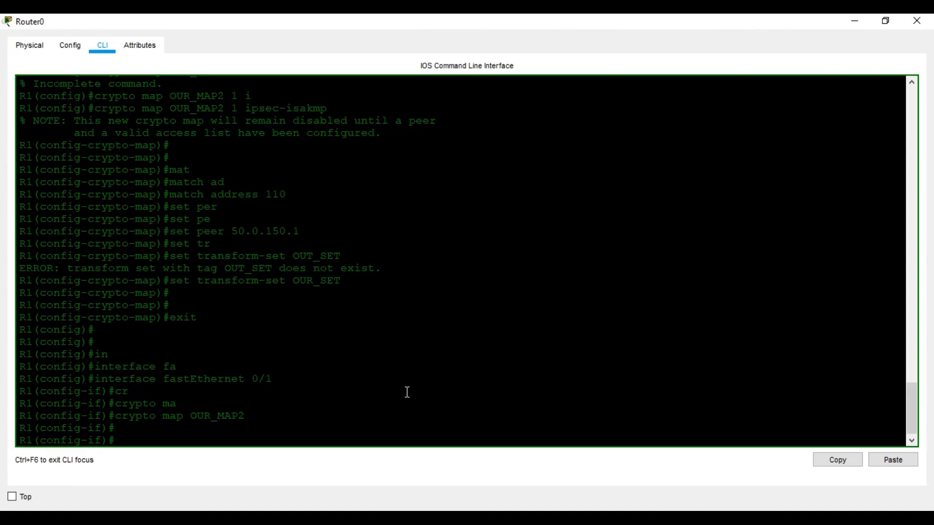
key("ctrl+z")
key("Return")
key("Return")
key("Return")
key("Return")
key("Return")
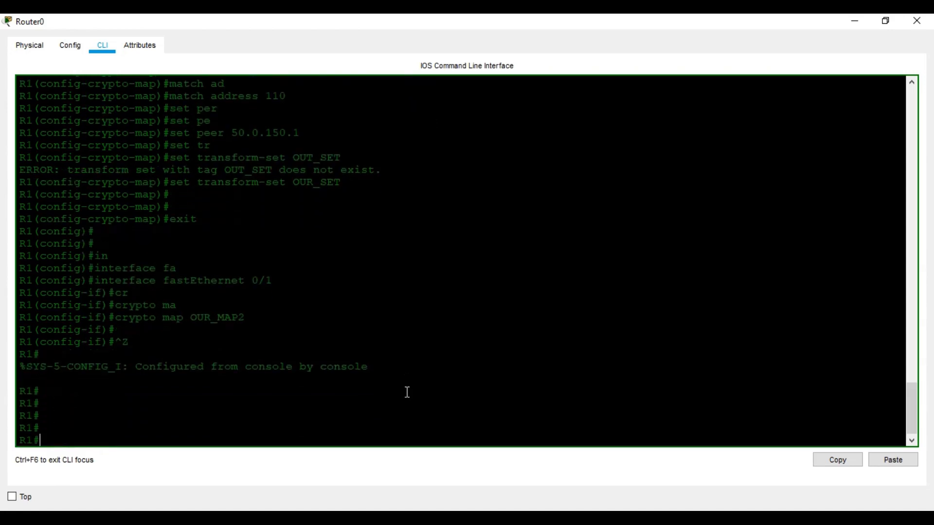
Display Router0's crypto maps with 'show crypto map'
type("sh ce")
key("Tab")
key("BackSpace")
type("ry")
key("Tab")
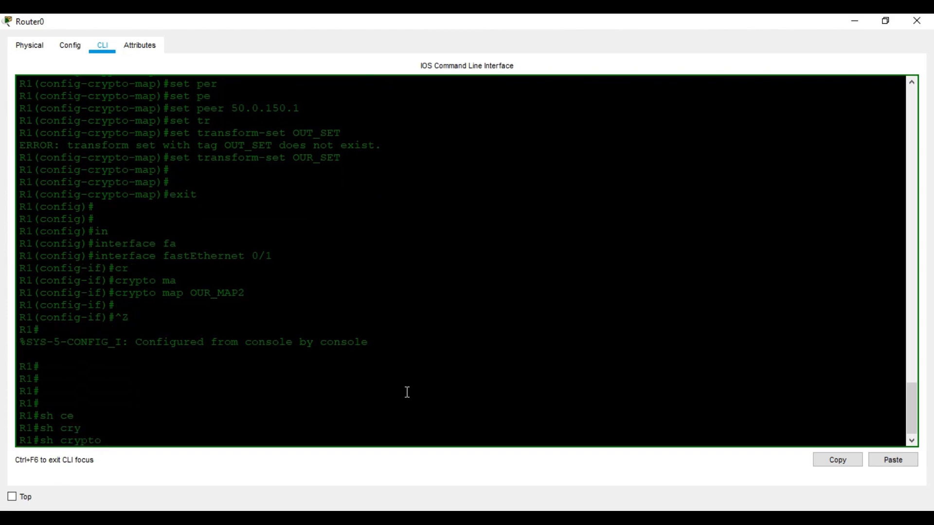
type("ma")
key("Tab")
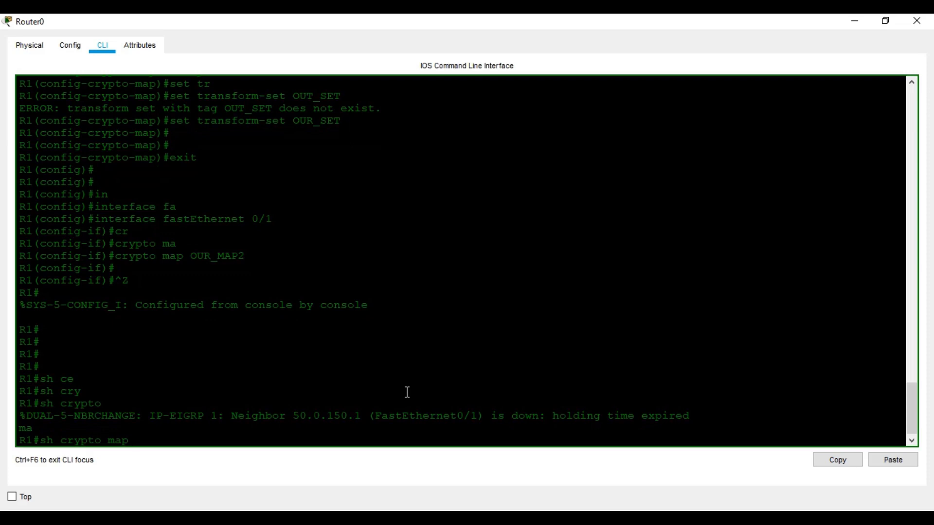
key("Return")
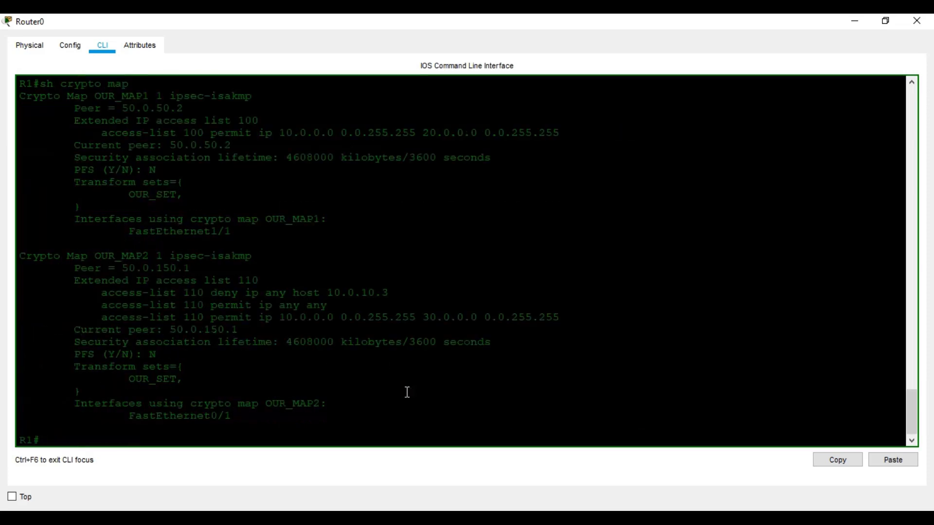
key("Return")
key("Return")
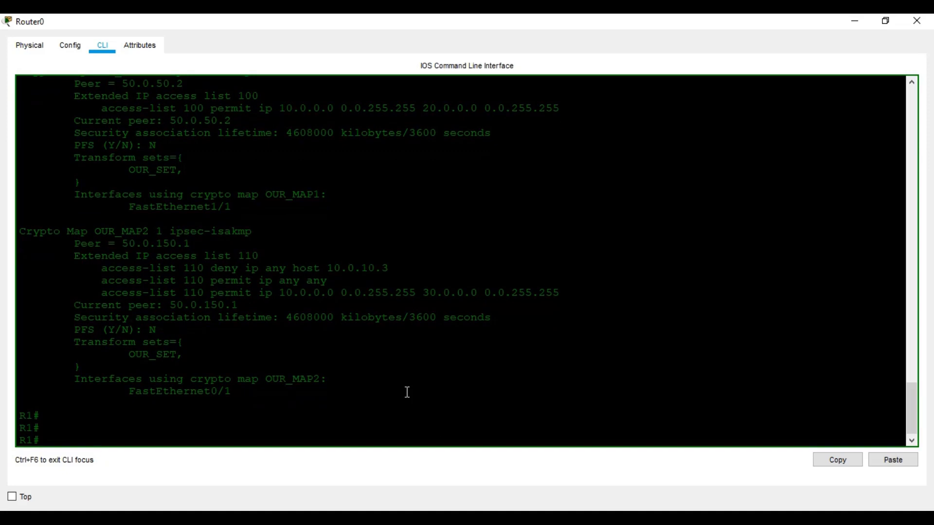
Show the interface summary with 'show ip interface brief'
type("sh ip int b")
type("r")
key("Tab")
key("Return")
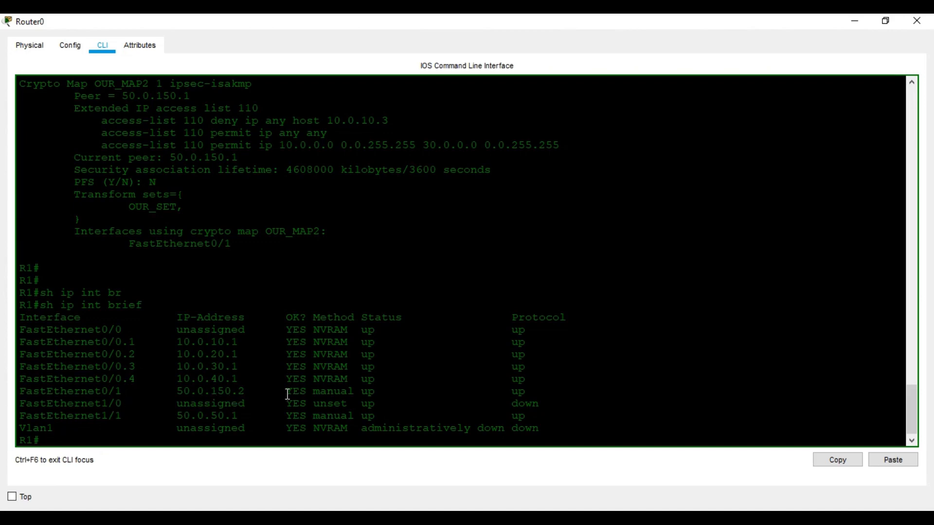
Reopen Router0's console full screen and scroll back through its earlier crypto output
left_click(924, 23)
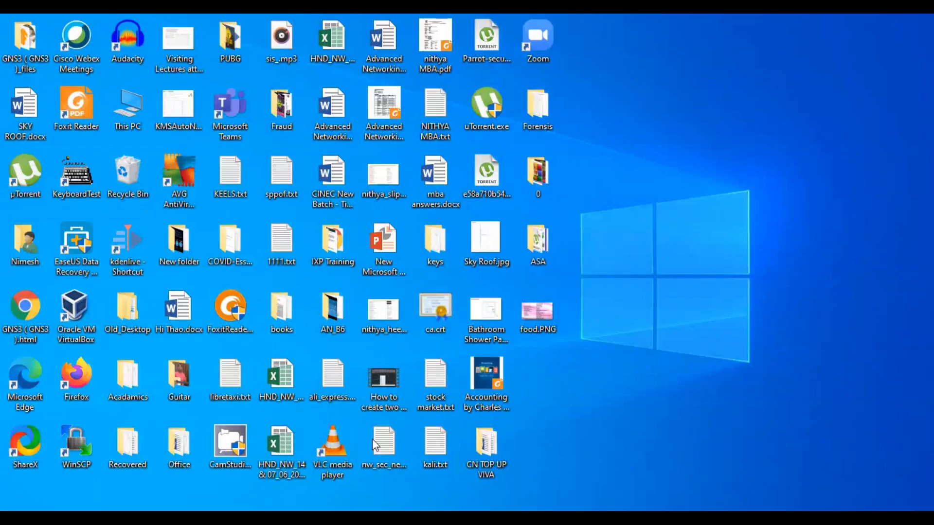
left_click(438, 517)
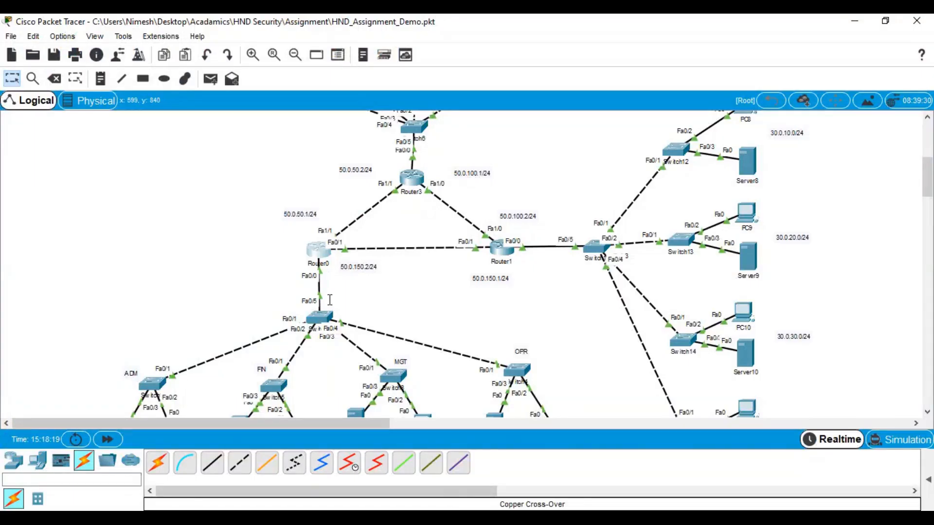
left_click(319, 249)
left_click(610, 76)
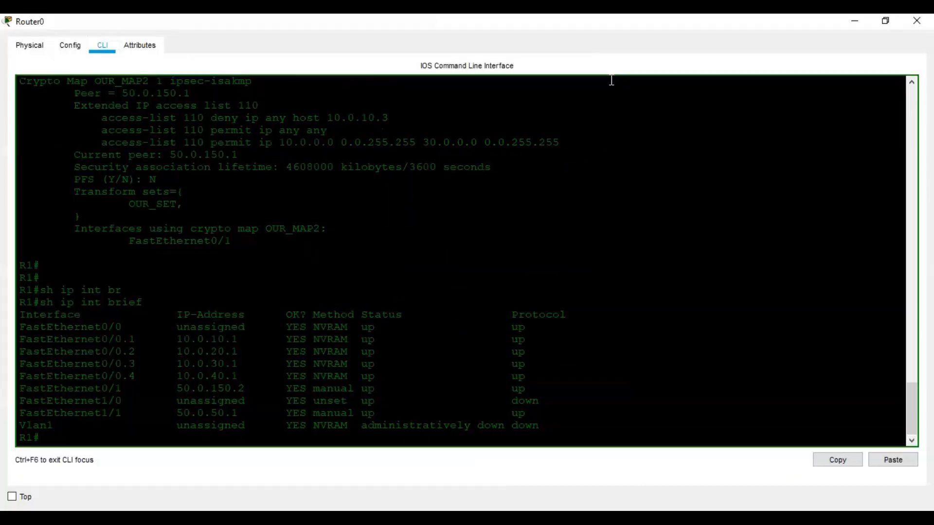
scroll(520, 253, "up", 4)
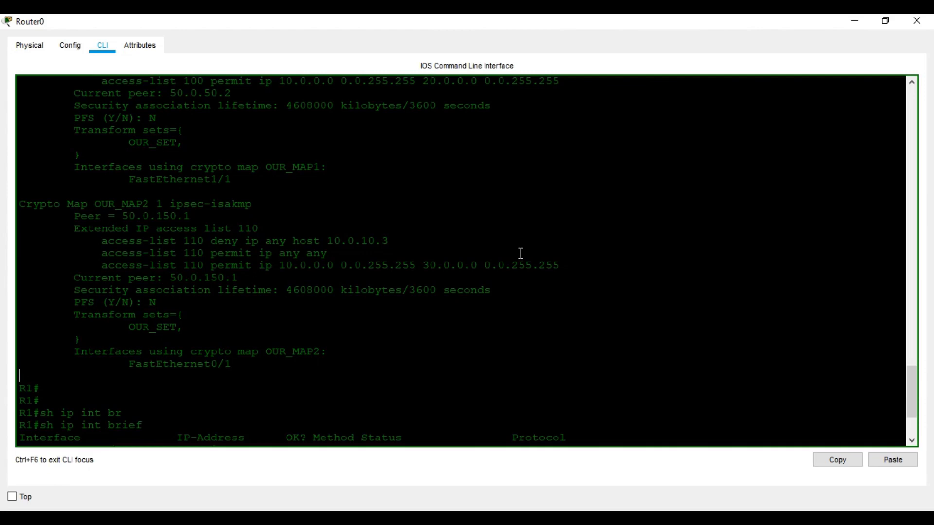
scroll(521, 255, "up", 4)
scroll(520, 255, "up", 3)
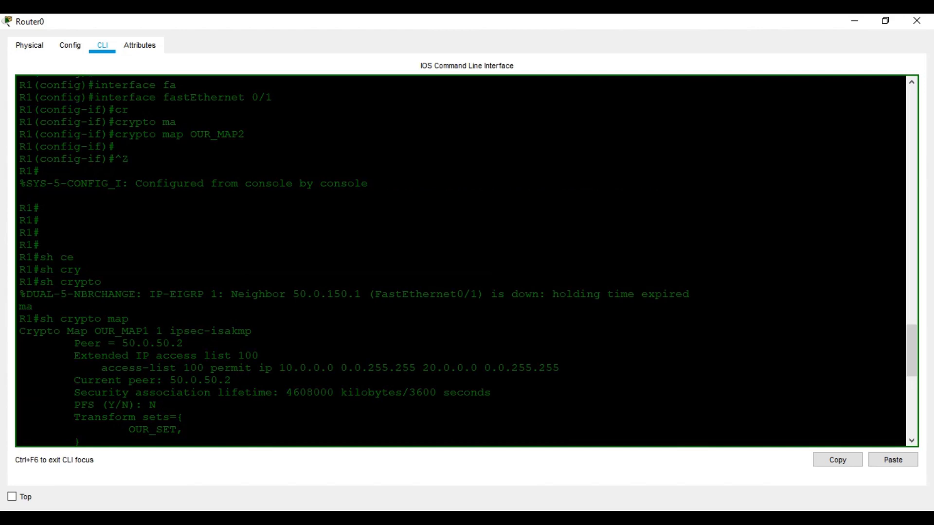
mouse_move(389, 477)
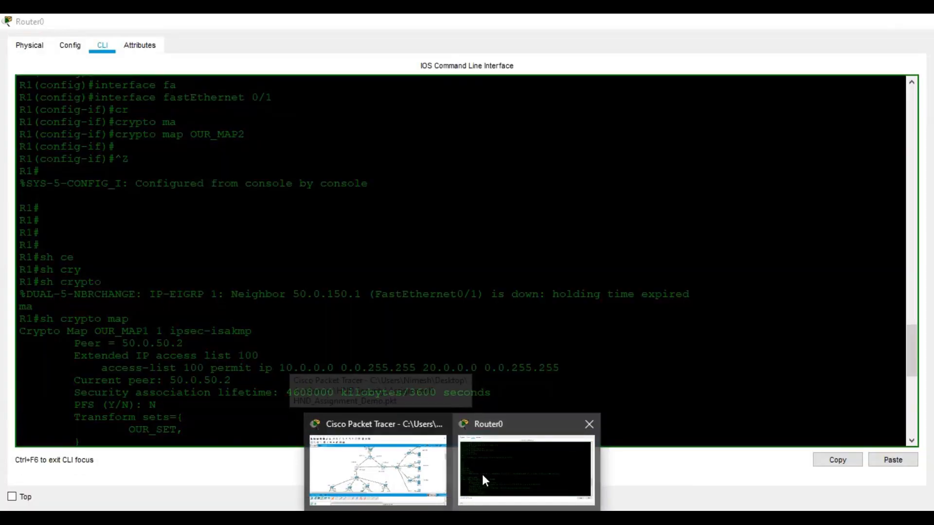
left_click(482, 474)
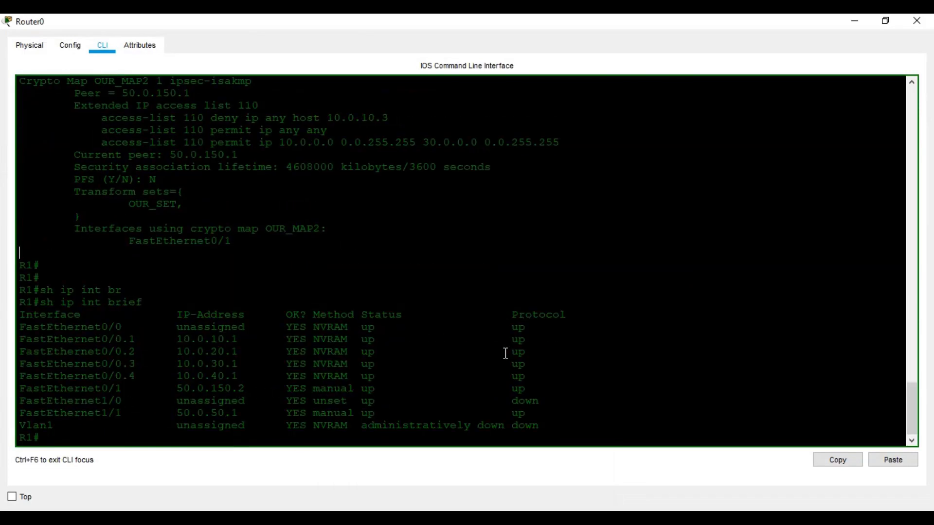
scroll(297, 315, "up", 2)
scroll(272, 277, "up", 1)
scroll(257, 274, "down", 1)
left_click(225, 329)
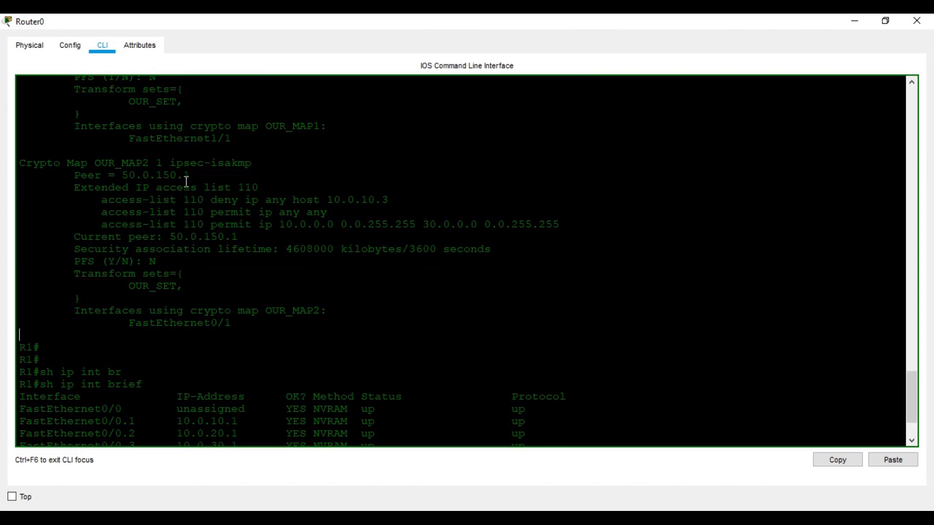
scroll(262, 286, "down", 3)
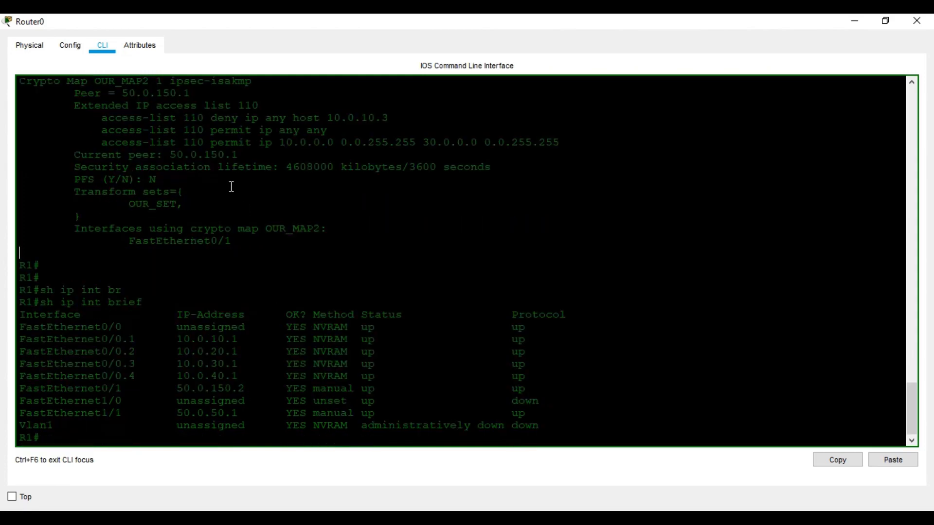
Save Router0's running configuration with 'wr' and close its device window
type("wr")
key("Return")
left_click(930, 20)
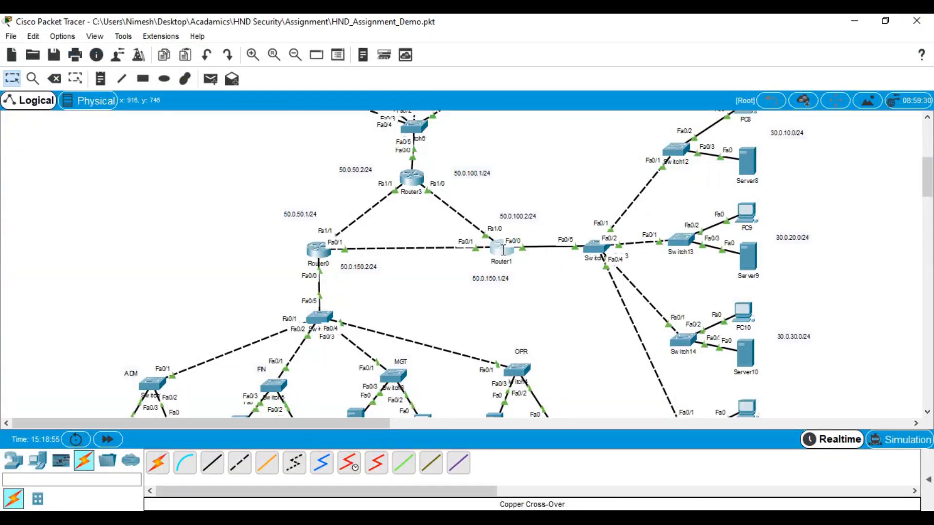
left_click(501, 249)
Enter global configuration mode on Router1 and run 'crypto isakmp enable'
left_click(611, 75)
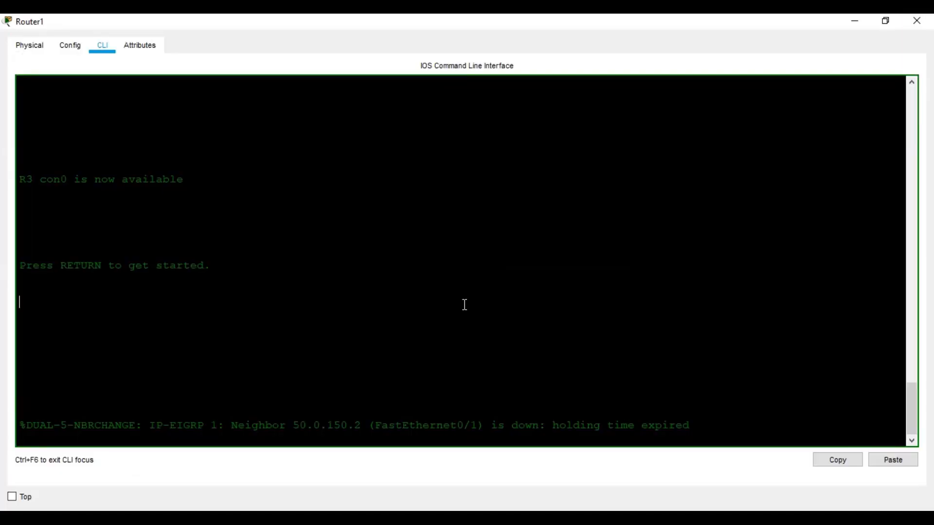
key("Return")
key("Return")
key("Return")
key("Return")
type("en")
key("Return")
key("Return")
key("Return")
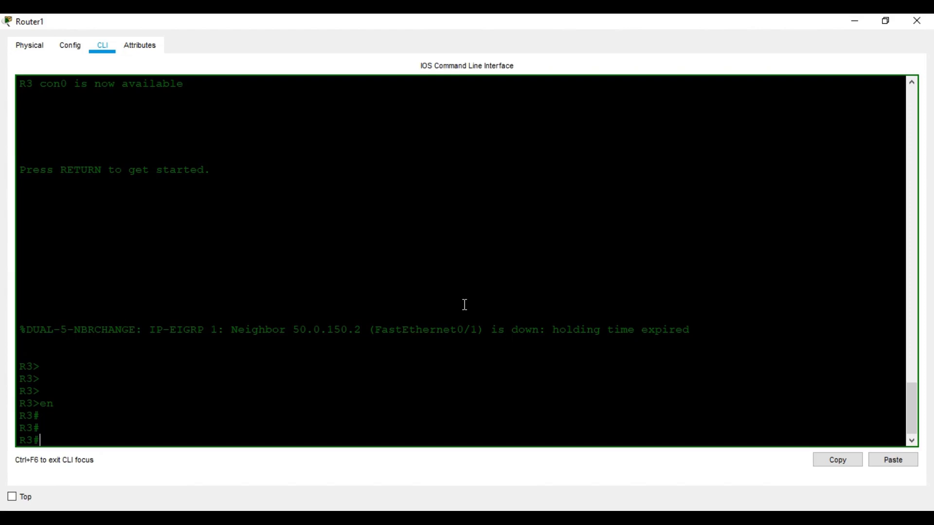
type("conf t")
key("Return")
key("Return")
key("Return")
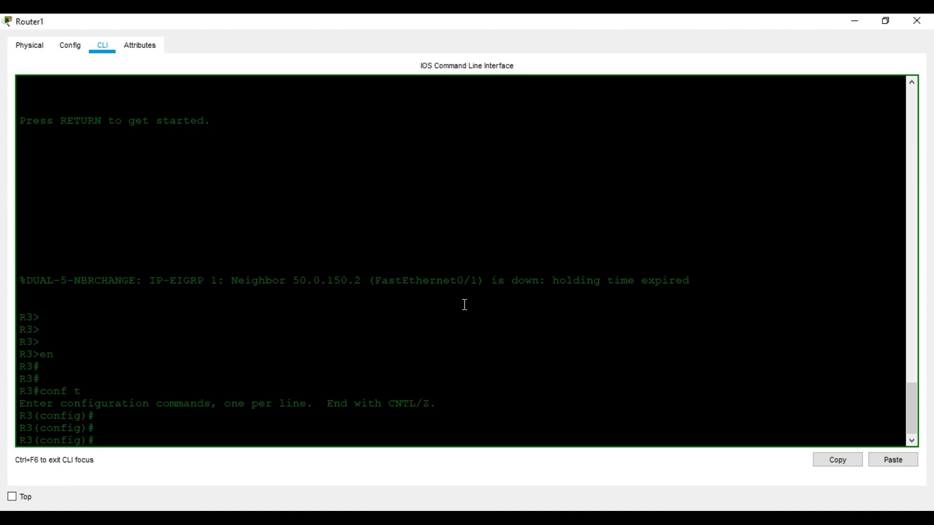
type("cr")
key("Tab")
type("i")
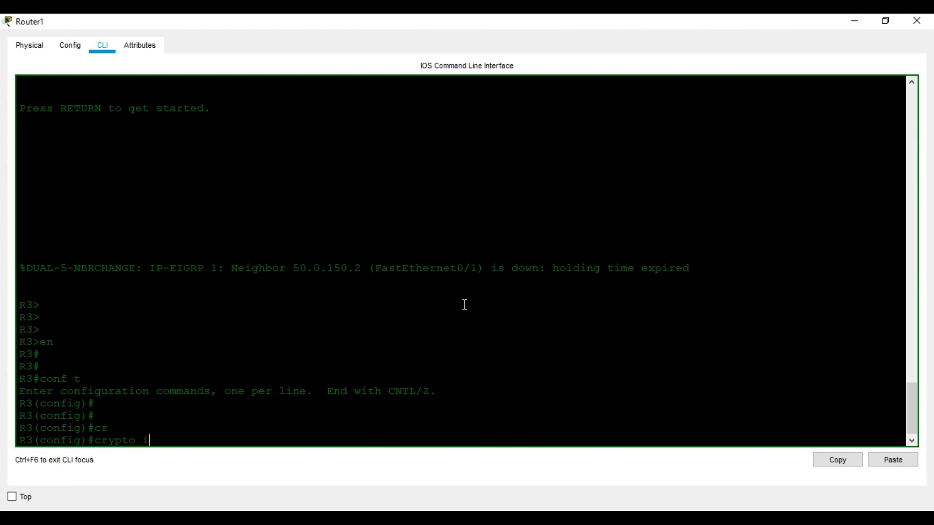
key("Tab")
type("s")
key("Tab")
type("ena")
key("Tab")
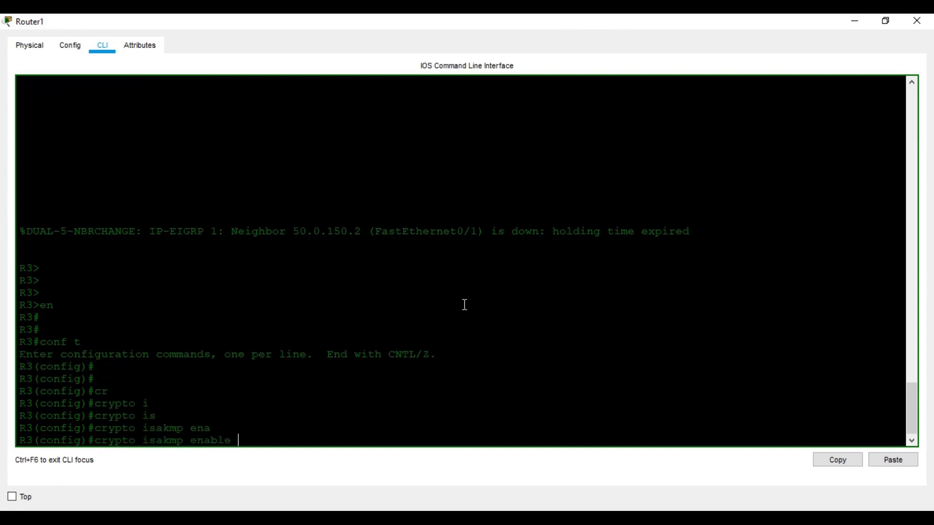
key("Return")
Create ISAKMP policy 1 with AES 128 encryption
type("cr")
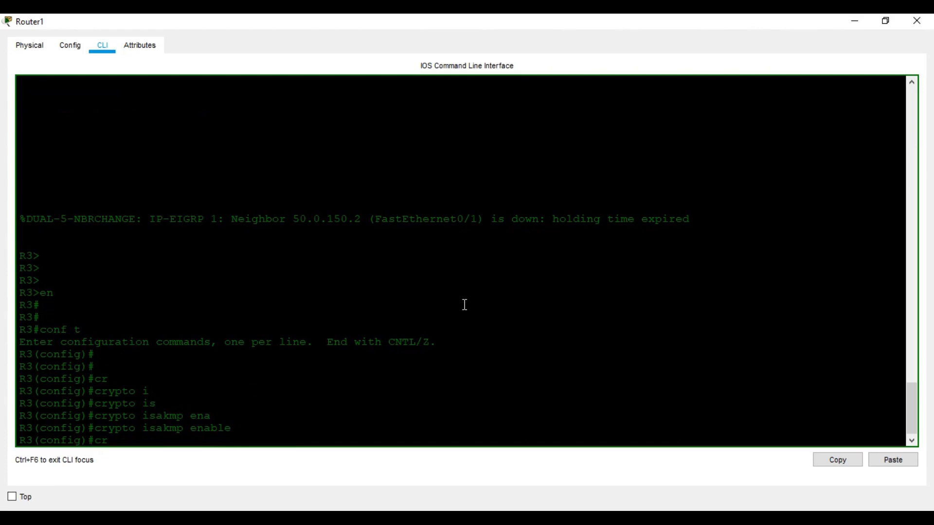
type("ypto")
key("Tab")
type("is")
key("Tab")
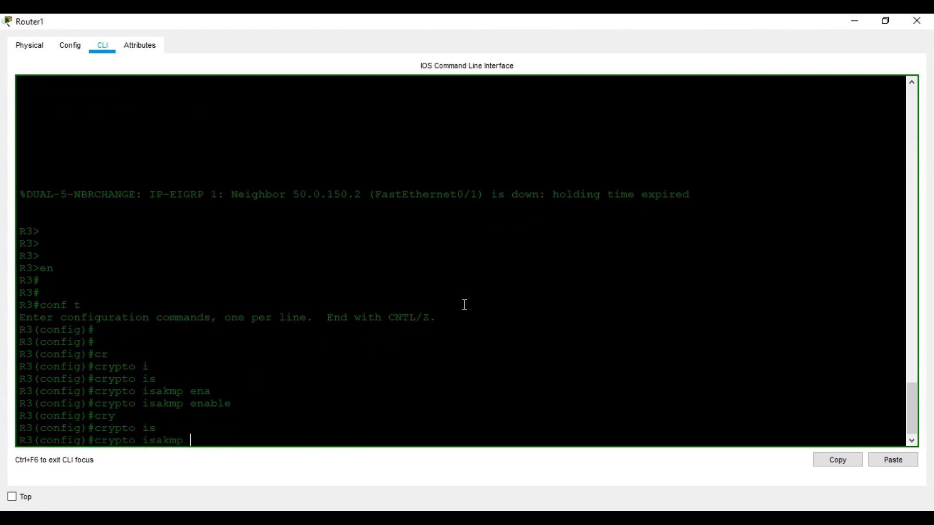
type("po")
key("Tab")
type("1")
key("Return")
key("Return")
key("Return")
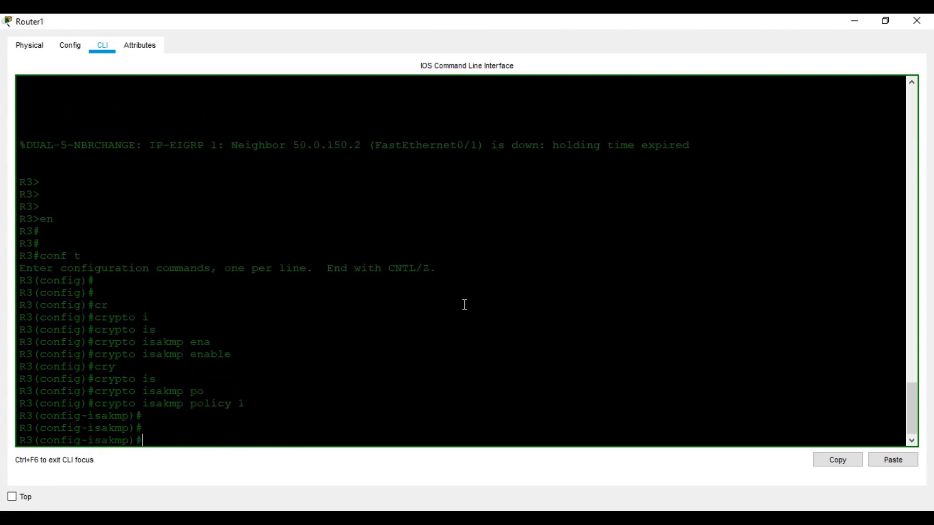
type("en")
key("Tab")
type("s")
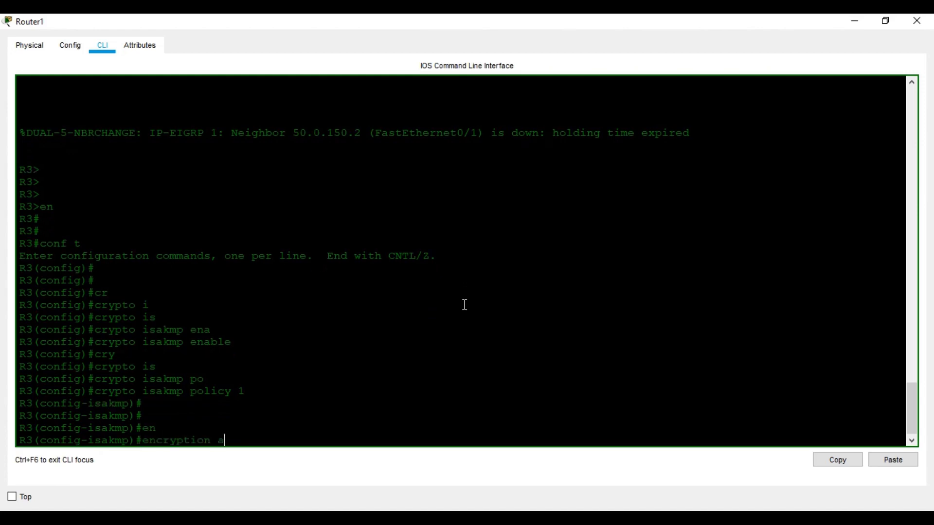
key("Tab")
type("128")
key("Return")
Give policy 1 pre-share authentication, Diffie-Hellman group 2 and SHA hashing, then exit
type("akmp)#a")
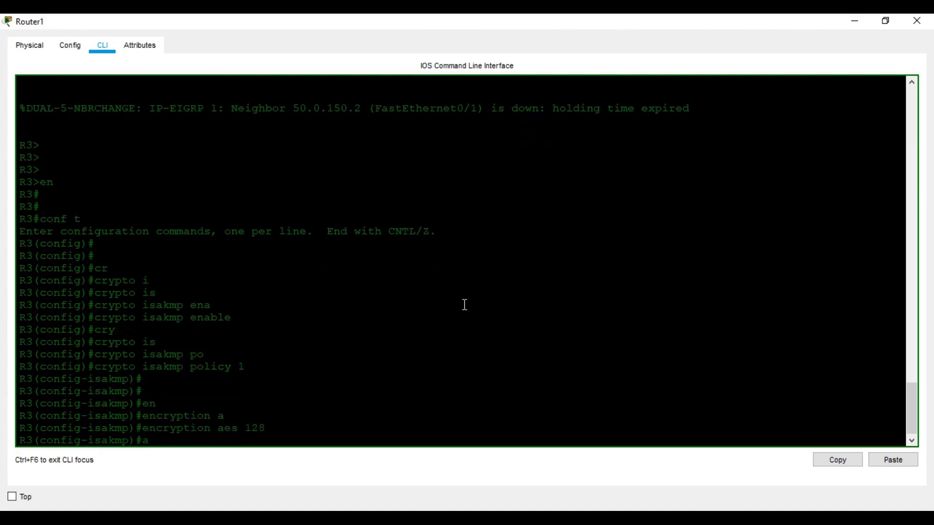
type("u")
key("Tab")
type("p")
key("Tab")
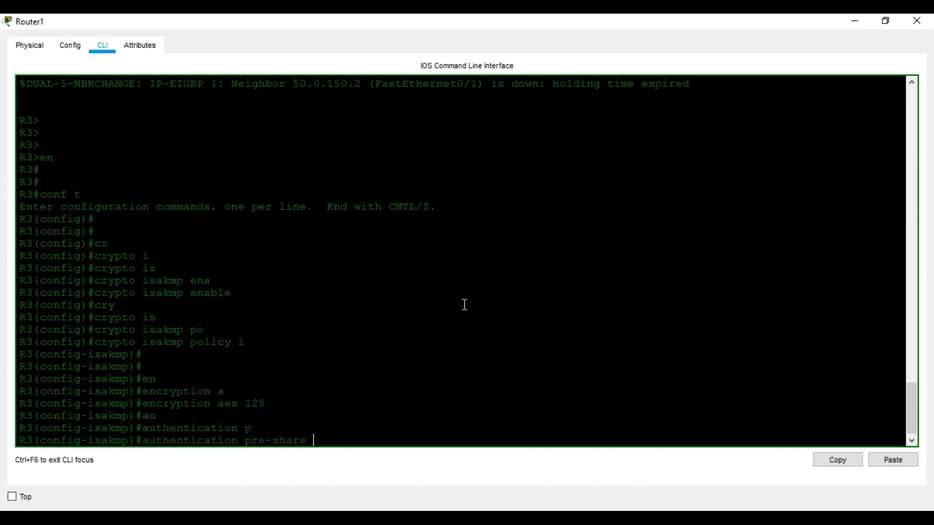
key("Return")
type("g")
key("Tab")
type("2")
key("Return")
type("has")
key("Tab")
type("s")
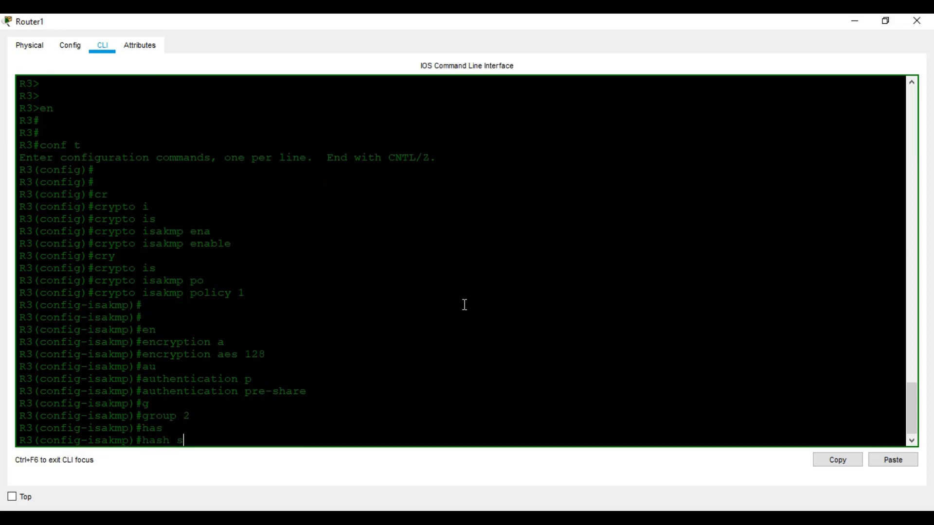
key("Tab")
key("Return")
key("Return")
key("Return")
type("exit")
key("Return")
key("Return")
key("Return")
type("cr")
key("Tab")
type("is")
key("Tab")
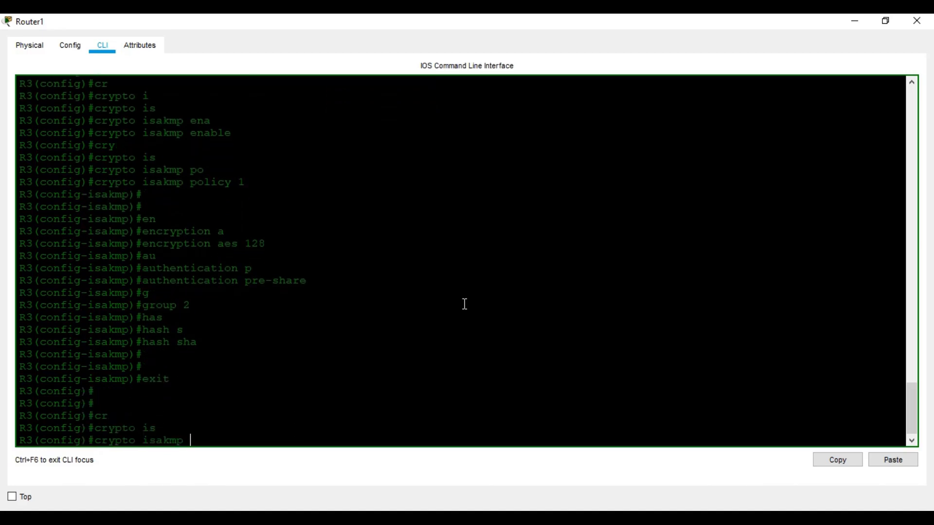
Set an ISAKMP pre-shared key for any peer address 0.0.0.0
type("k")
key("Tab")
type("abc123 ad")
key("Tab")
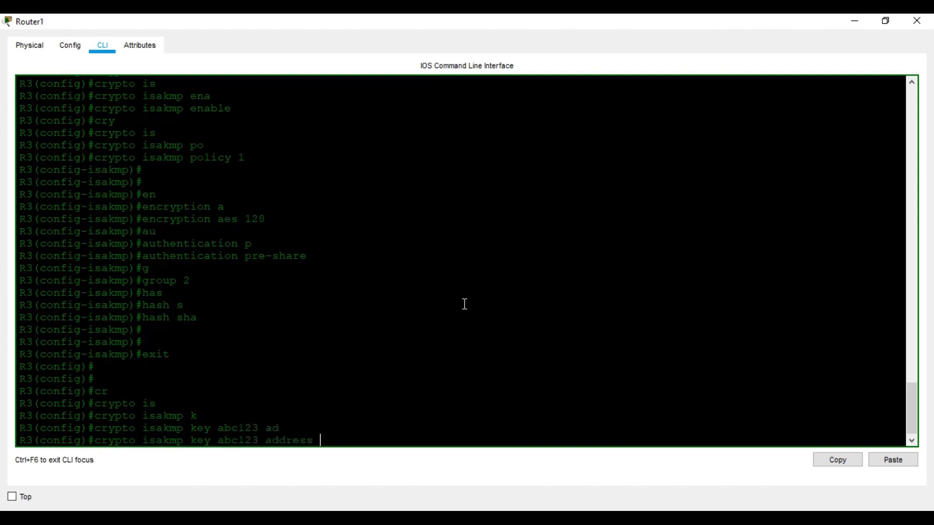
type("0.0.0.0")
key("Return")
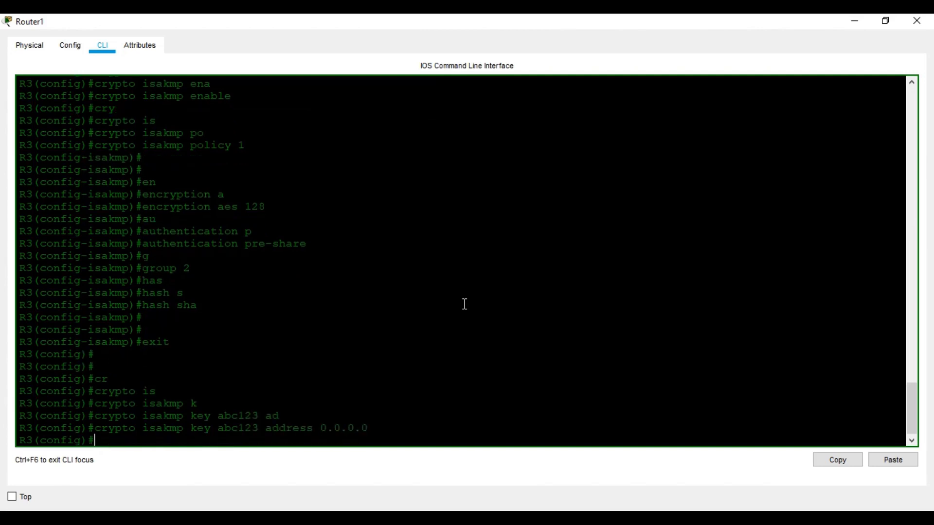
Create IPsec transform set OUR_SET using esp-aes 128 and esp-sha-hmac
type("cr")
key("Tab")
type("ip")
key("Tab")
type("tr")
key("Tab")
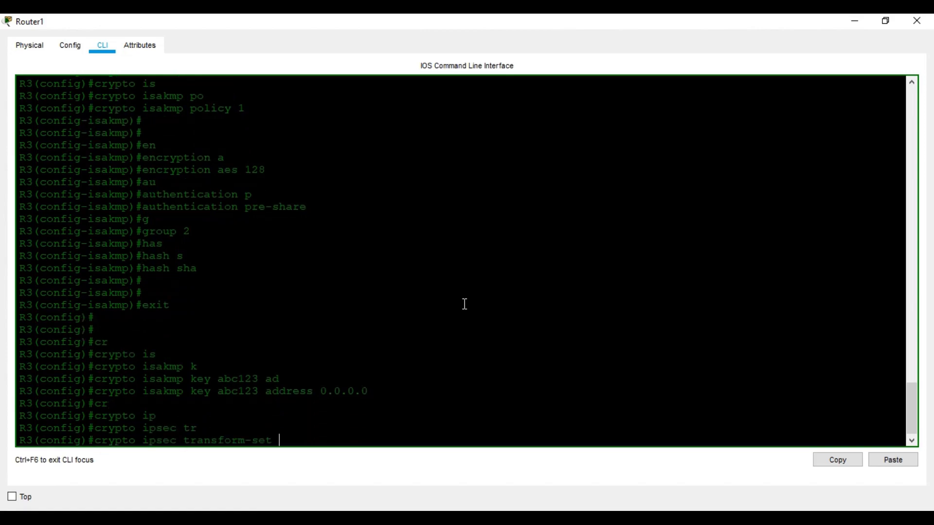
type("OUR_SET esp-a")
key("Tab")
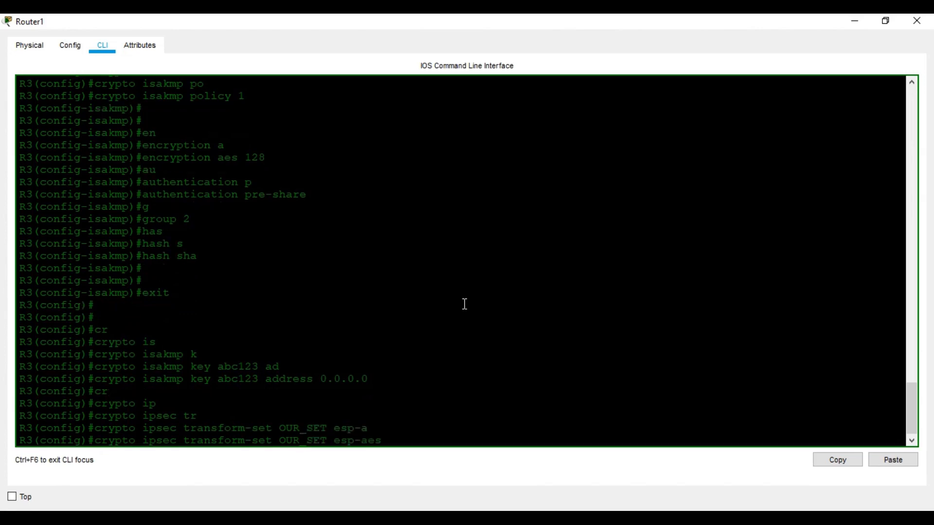
type("128 esp-s")
key("Tab")
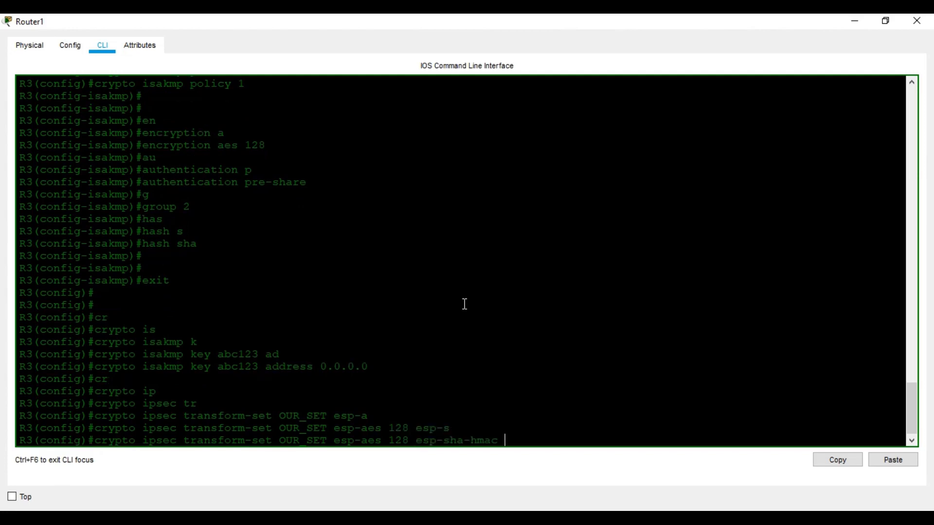
key("Return")
type("ip ac")
key("Tab")
type("ex")
key("Tab")
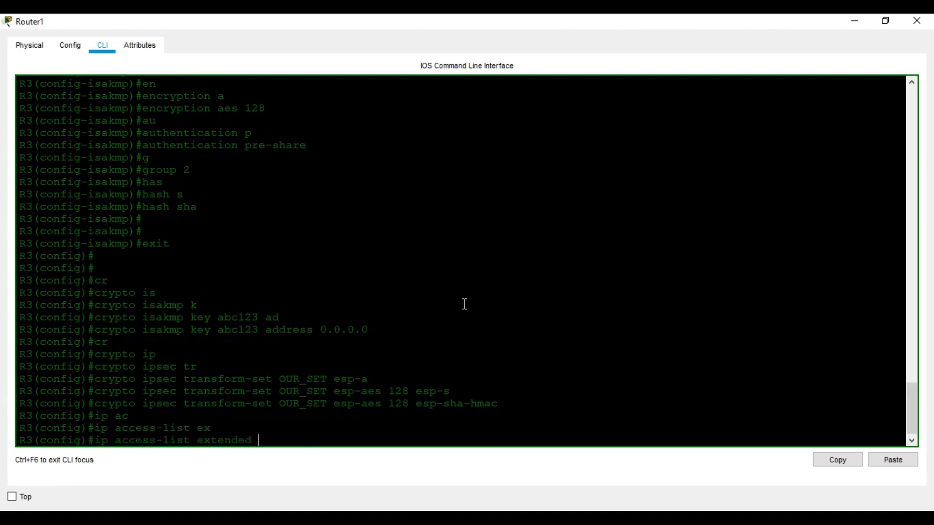
Add 'permit ip 30.0.0.0 0.0.255.255 10.0.0.0 0.0.255.255' to extended access list 110
type("0")
key("Return")
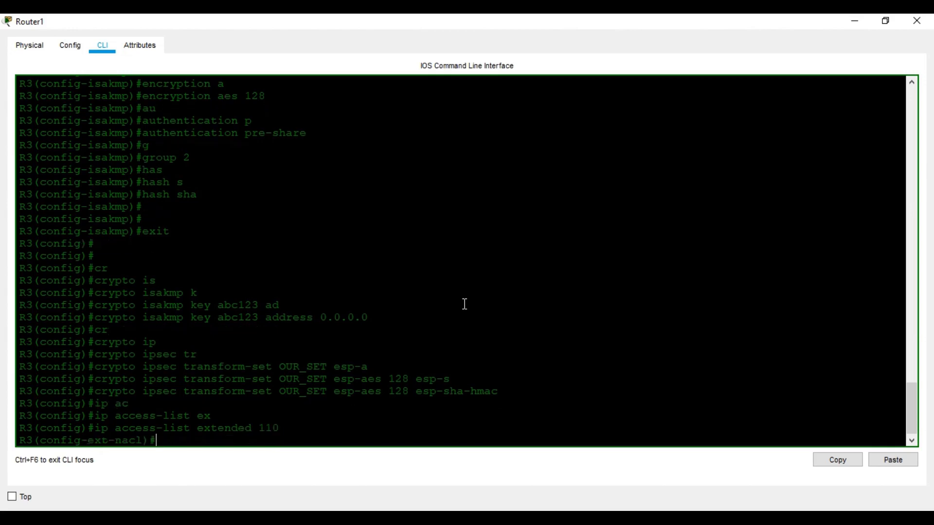
type("per")
key("Tab")
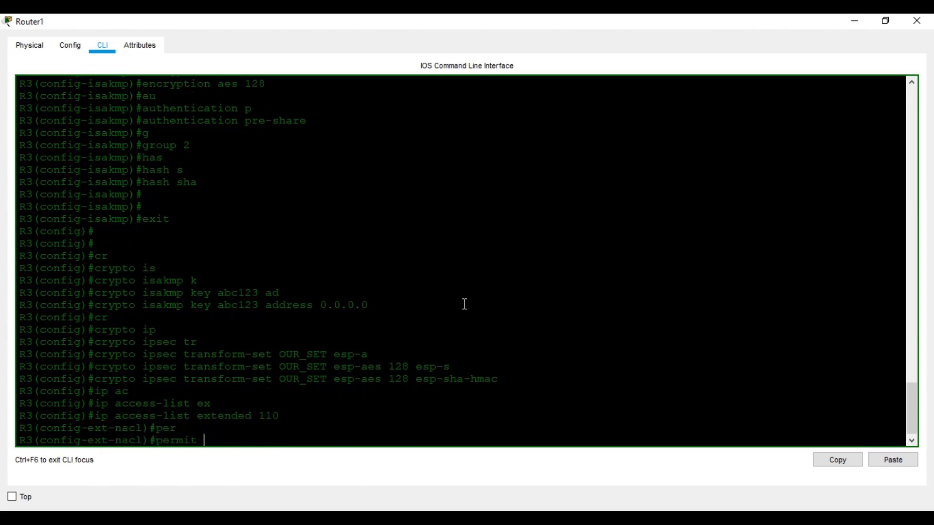
type("ip")
key("Tab")
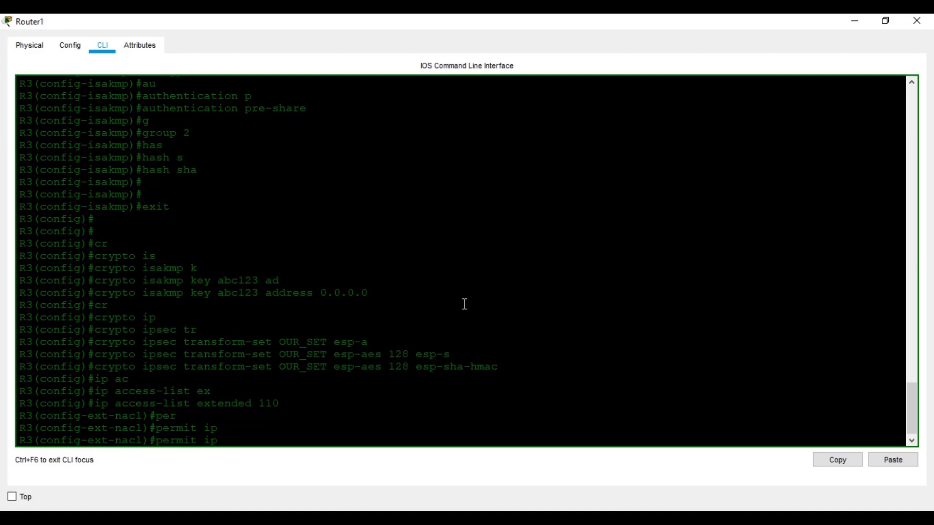
type("30.0.0.0 0.0.255.255 10.0.0.0 0.0.255.25")
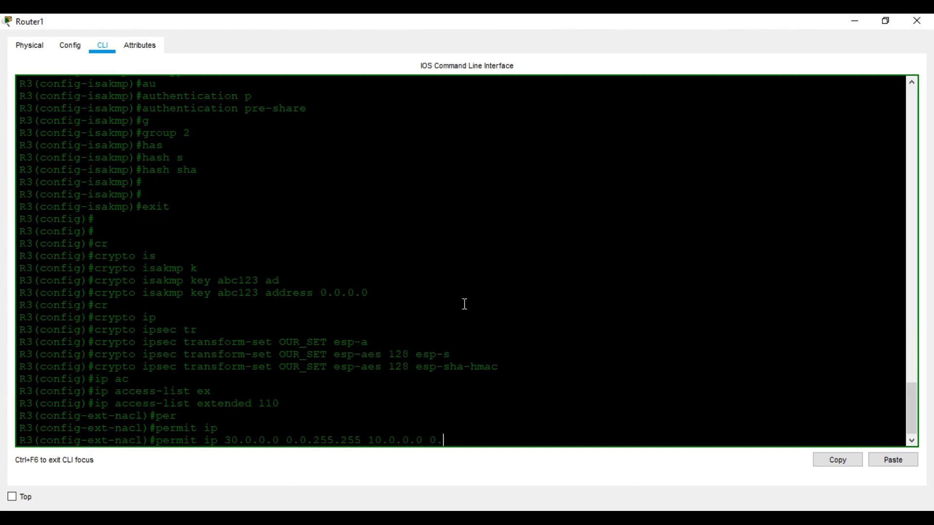
type("55.25")
key("Return")
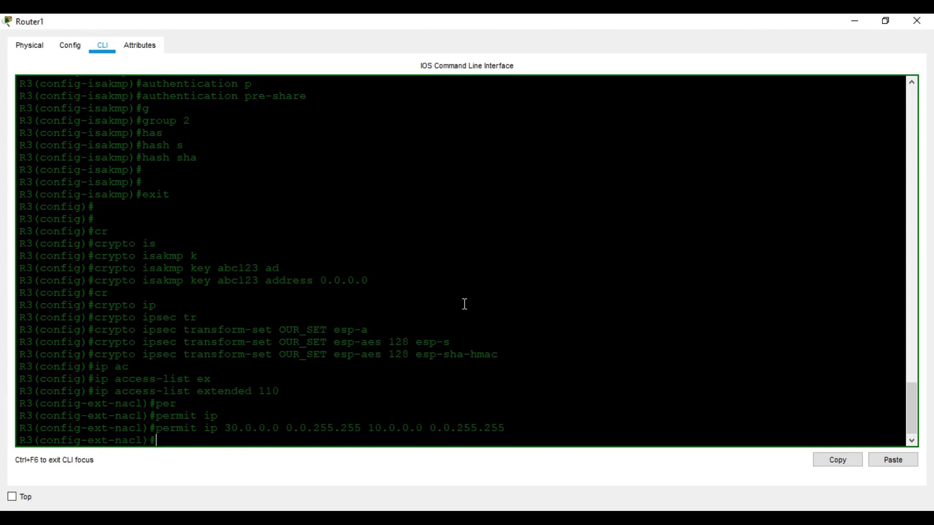
type("cr")
key("Tab")
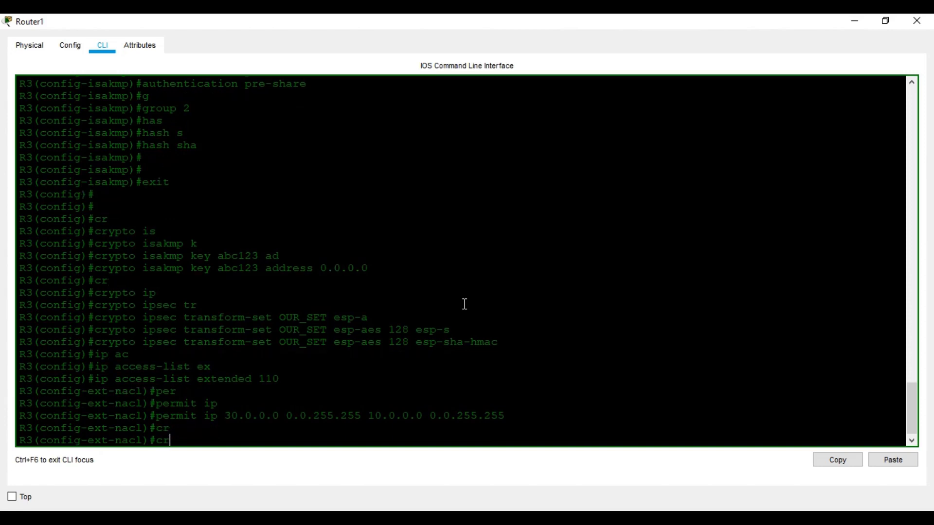
type("y")
key("Tab")
key("BackSpace")
key("BackSpace")
key("BackSpace")
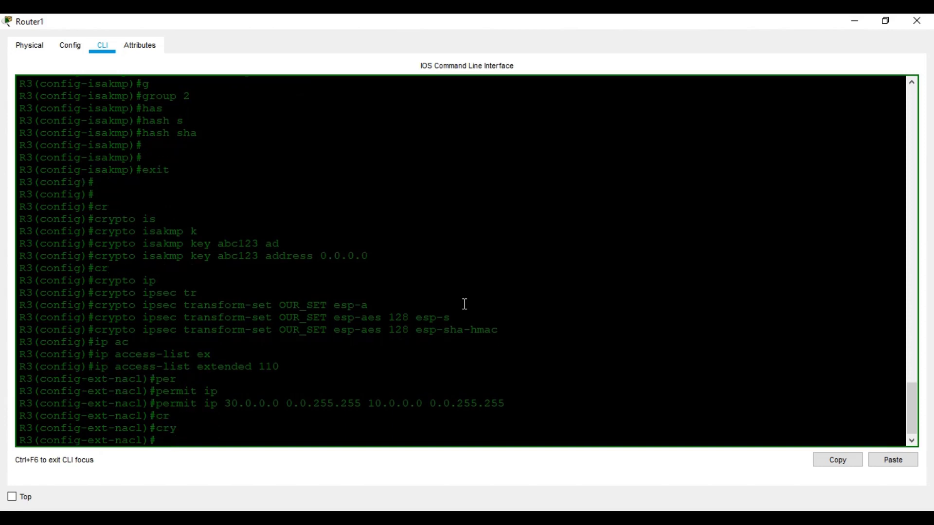
Leave the access list and create crypto map OUR_MAP2 entry 1 as ipsec-isakmp
type("exit")
key("Return")
type("cr")
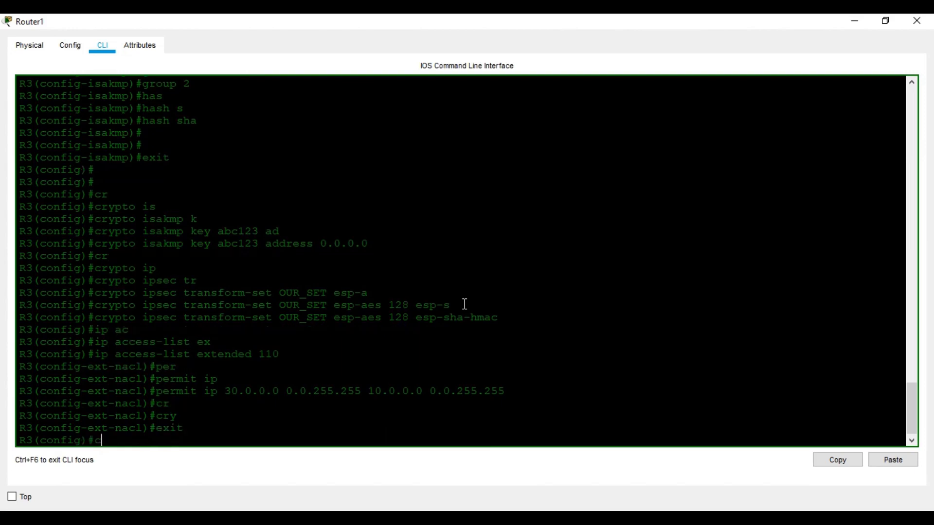
key("Tab")
type("ma")
key("Tab")
type("O")
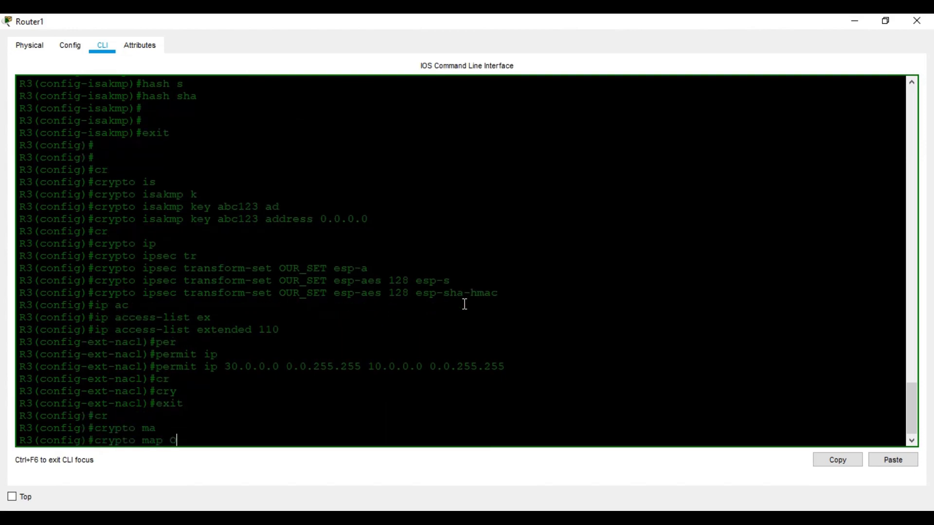
type("UR_MAP2")
key("Return")
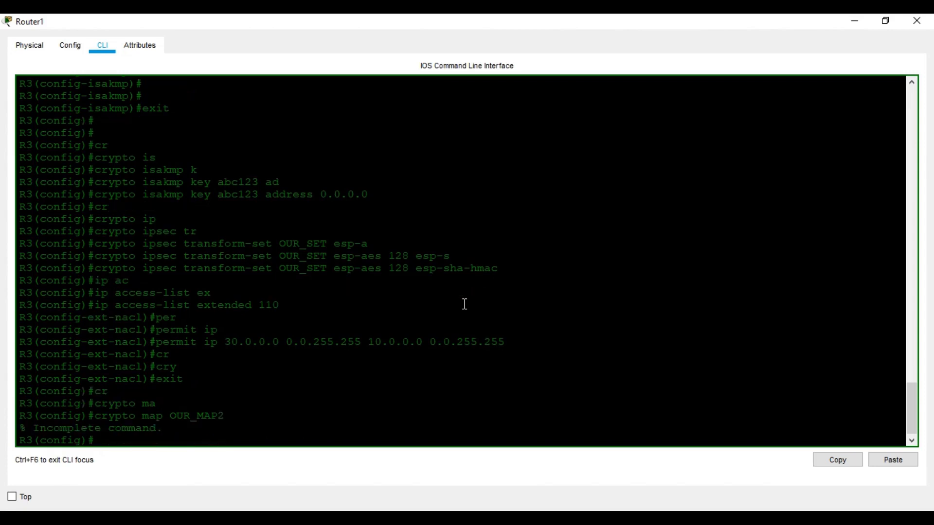
key("Up")
type("1 ")
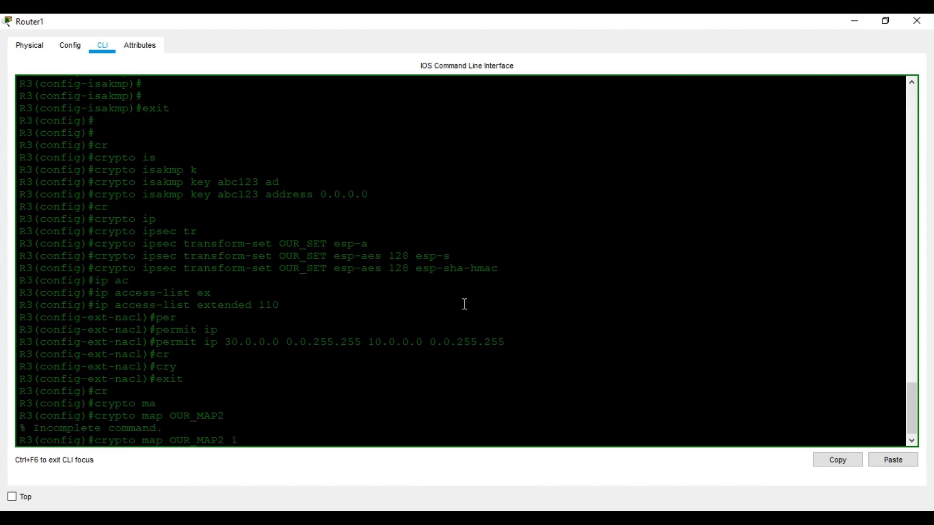
type("i")
key("Tab")
key("Return")
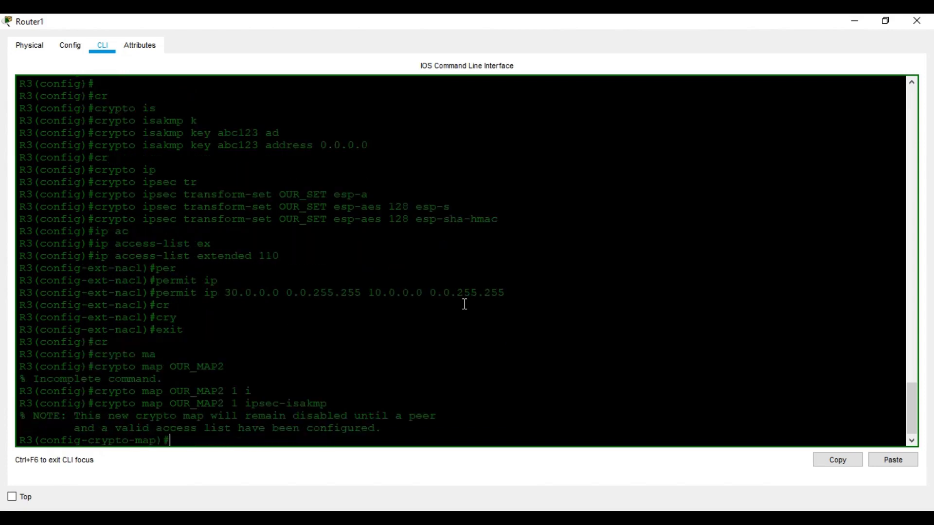
Make the crypto map match address 110 and set peer 50.0.150.2
type("mar")
key("Tab")
key("BackSpace")
key("Tab")
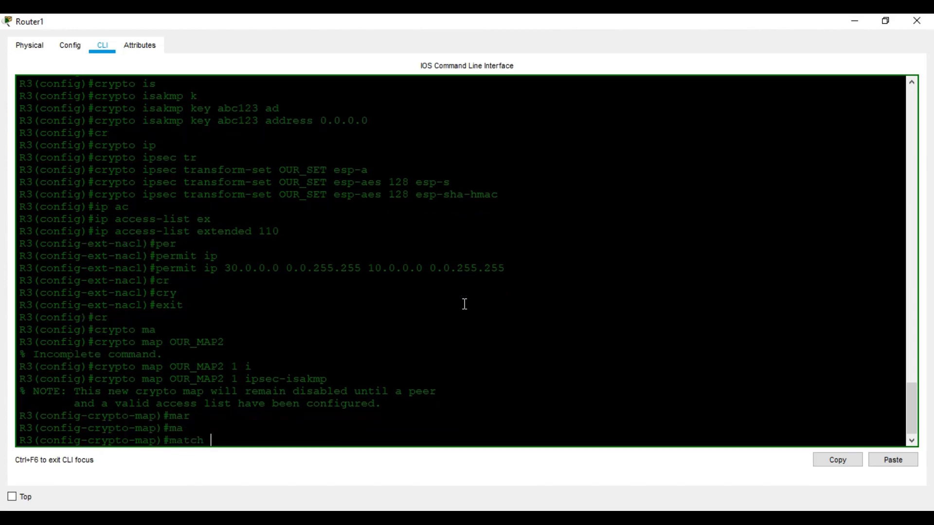
type("ad")
key("Tab")
type("110")
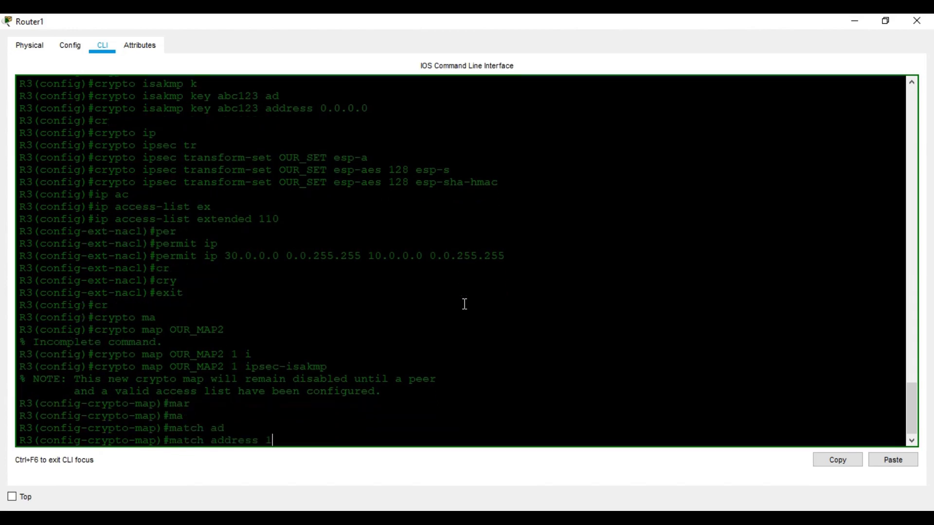
key("Return")
type("set pee")
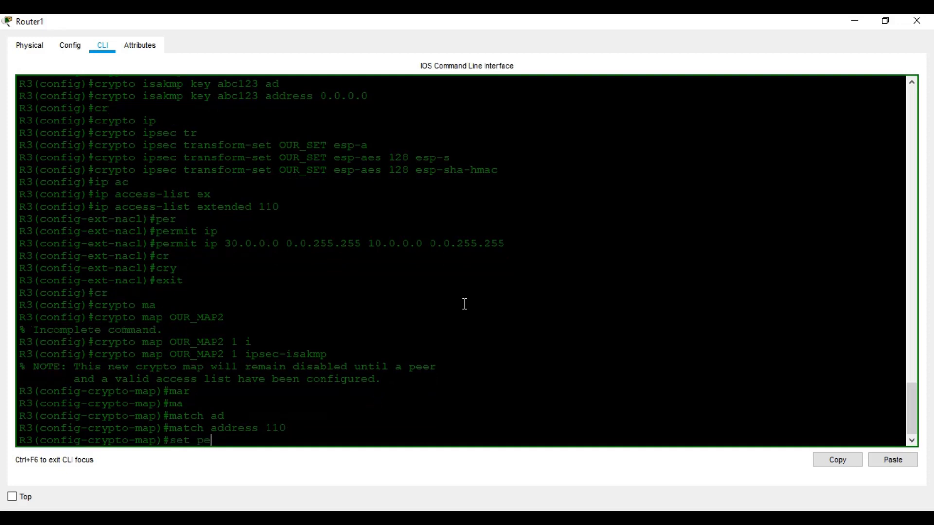
key("Tab")
left_click(457, 518)
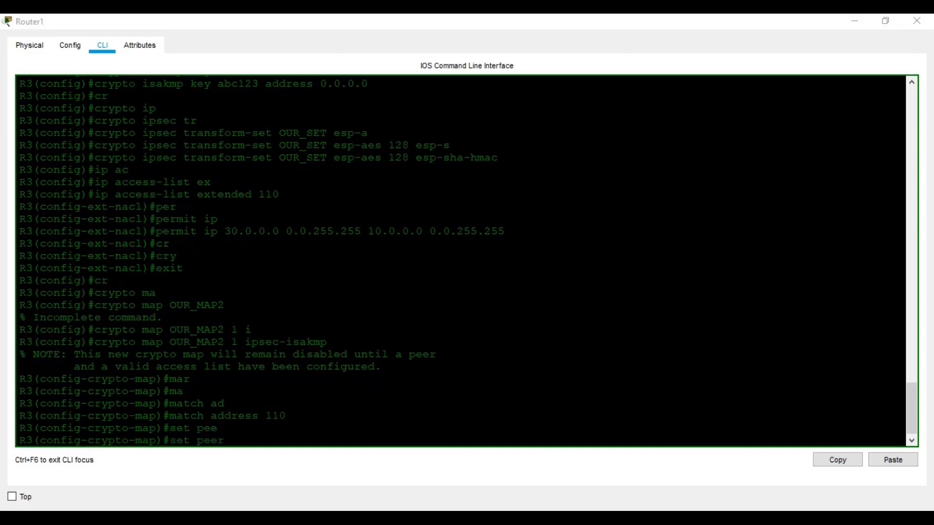
mouse_move(389, 486)
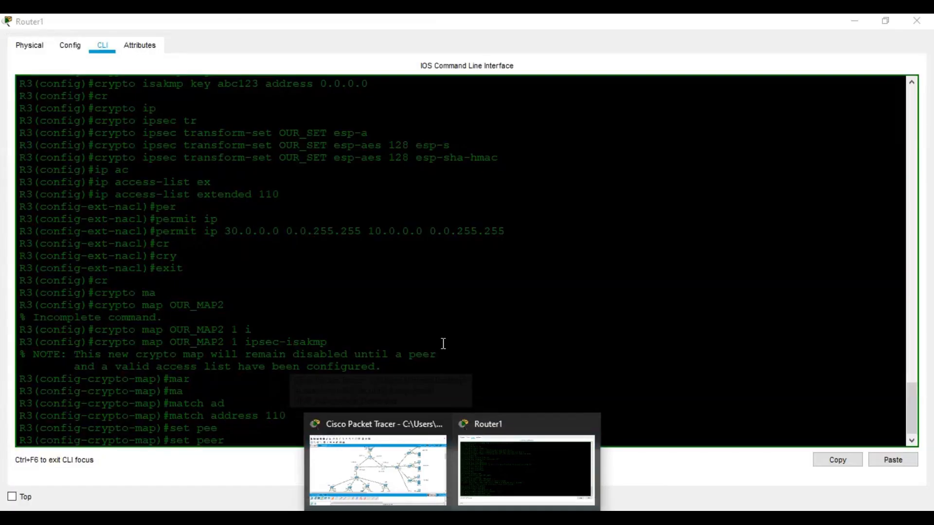
left_click(451, 399)
type("50.0")
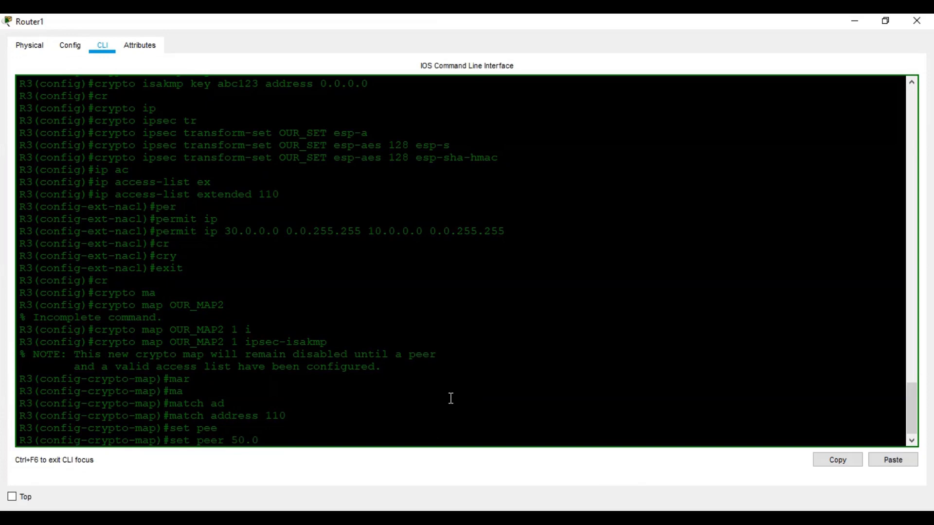
type(".150.2")
key("Return")
Set transform set OUR_SET on the crypto map and exit the map configuration
type("set t")
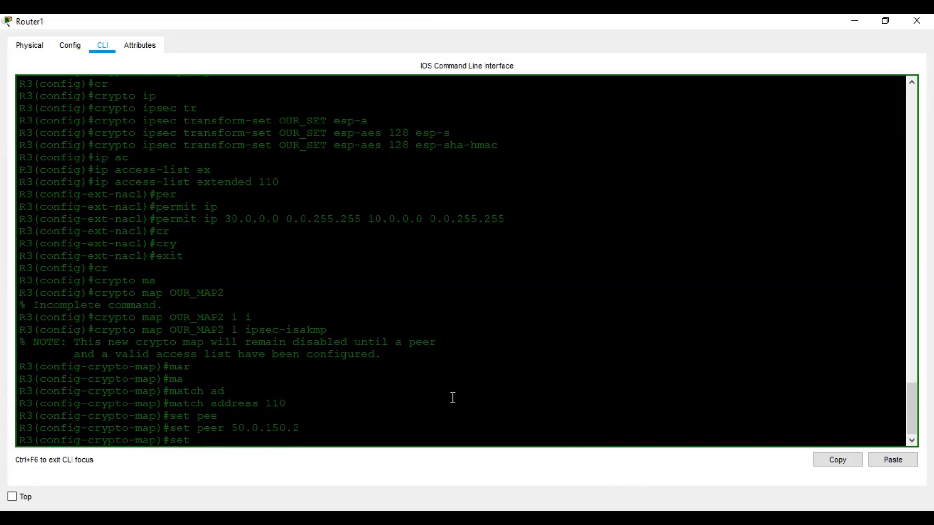
key("Tab")
type("OUR_SET")
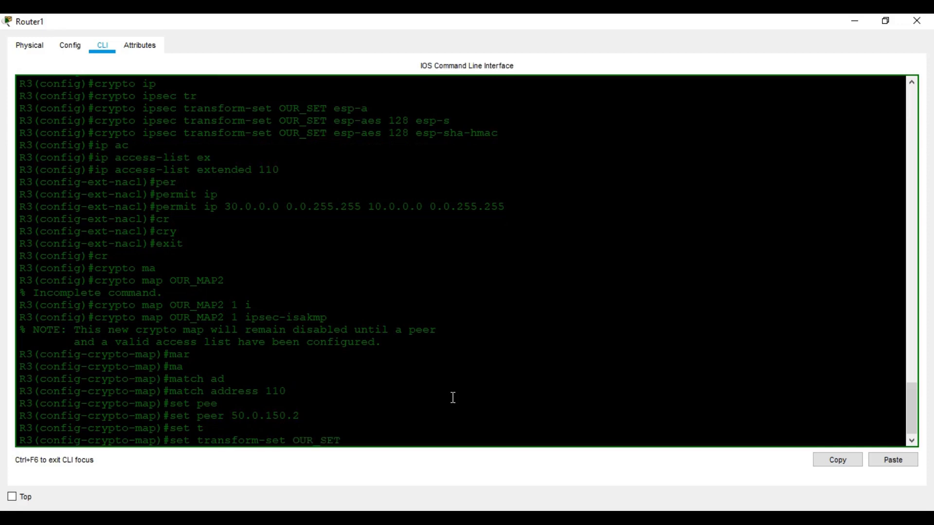
key("Return")
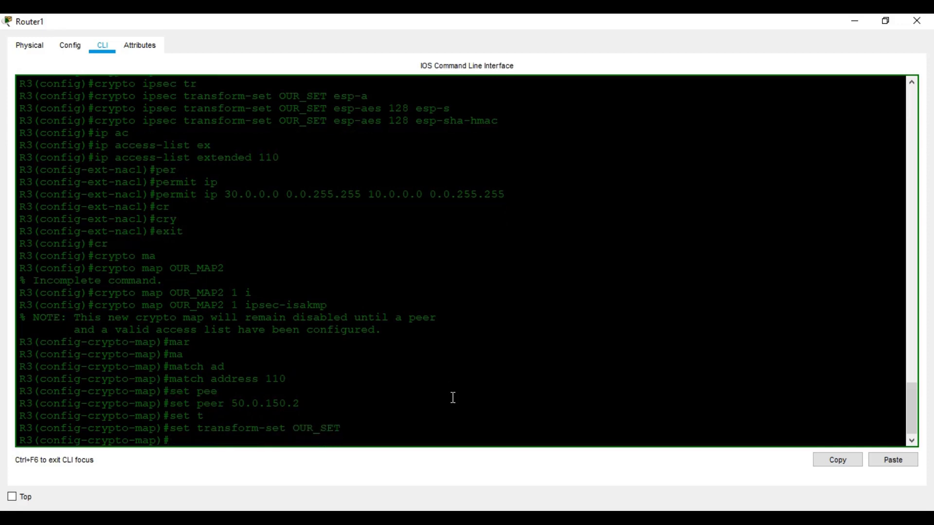
type("exit")
key("Return")
type("i")
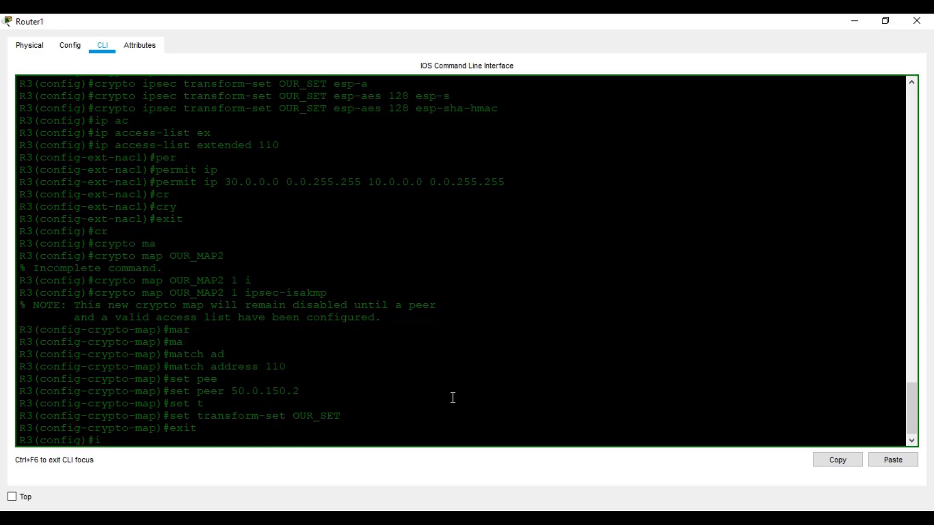
type("nFA")
Start the 'interface fastEthernet' command in Router1's configuration, correcting the mistyped keyword
key("BackSpace")
key("BackSpace")
key("BackSpace")
type("N")
key("BackSpace")
key("Tab")
type("N")
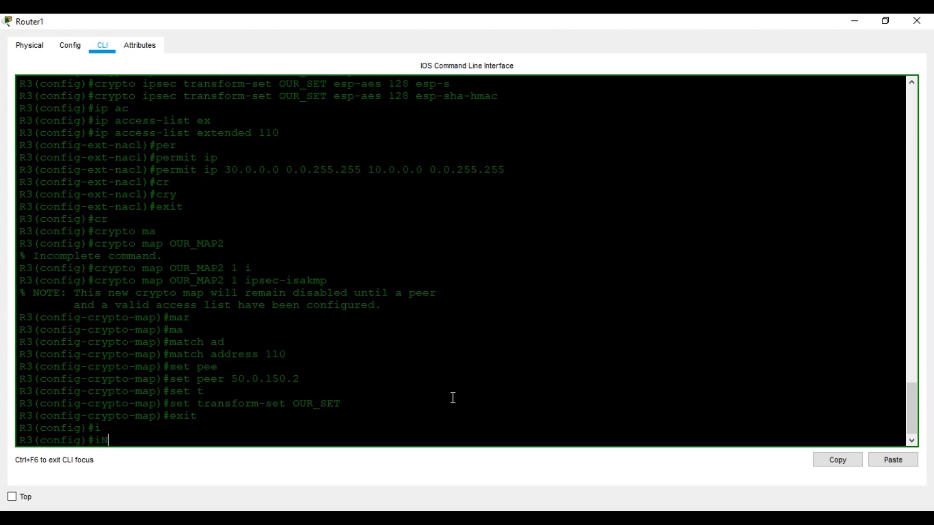
key("Tab")
key("BackSpace")
key("BackSpace")
key("BackSpace")
key("BackSpace")
key("BackSpace")
key("BackSpace")
key("BackSpace")
key("BackSpace")
key("BackSpace")
key("BackSpace")
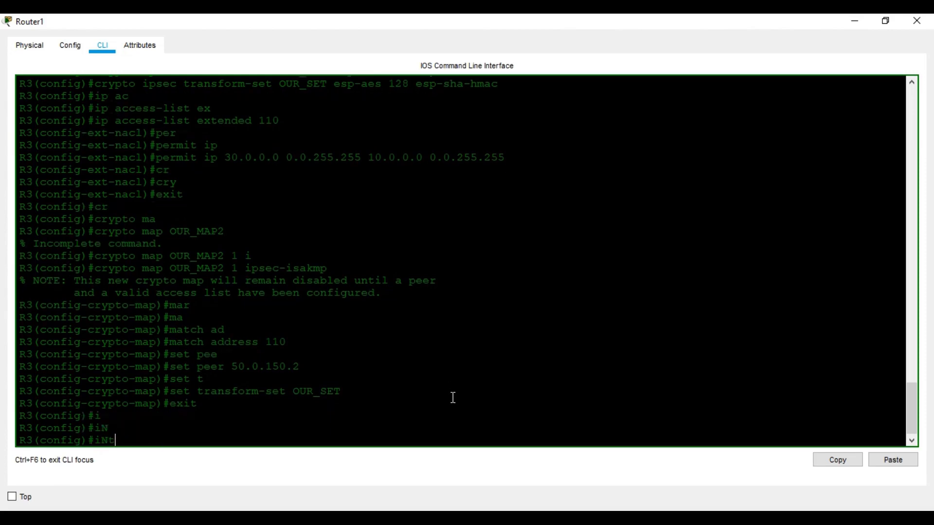
type("IN")
key("Tab")
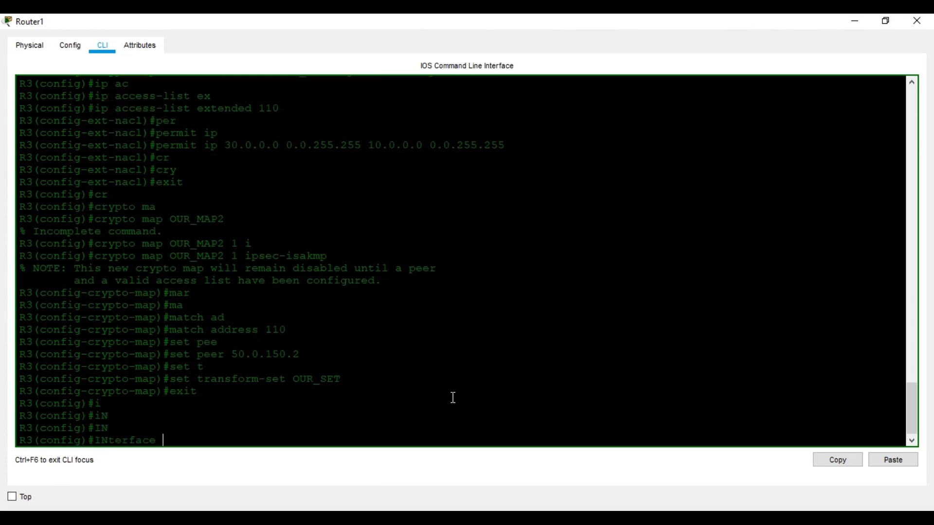
key("BackSpace")
key("BackSpace")
key("BackSpace")
key("BackSpace")
key("BackSpace")
key("BackSpace")
key("BackSpace")
key("BackSpace")
key("BackSpace")
key("BackSpace")
type("in")
key("Tab")
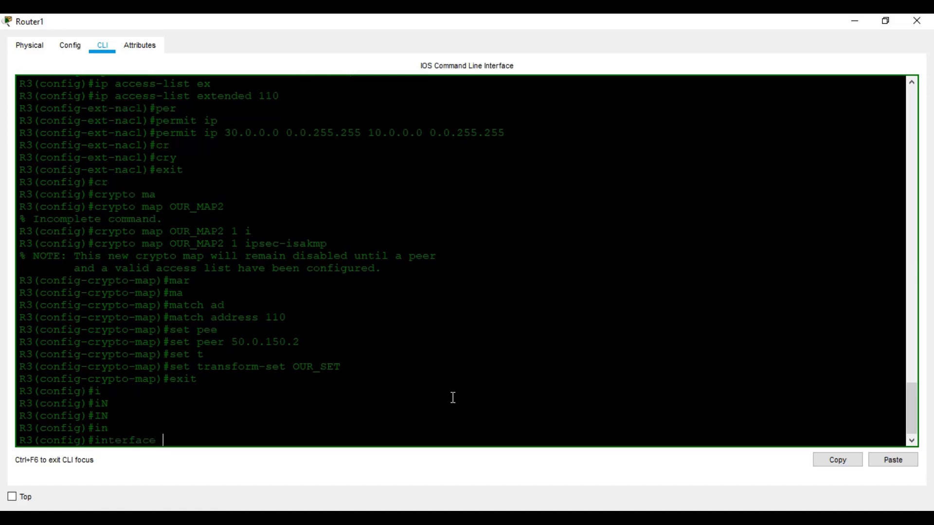
type("fa")
key("Tab")
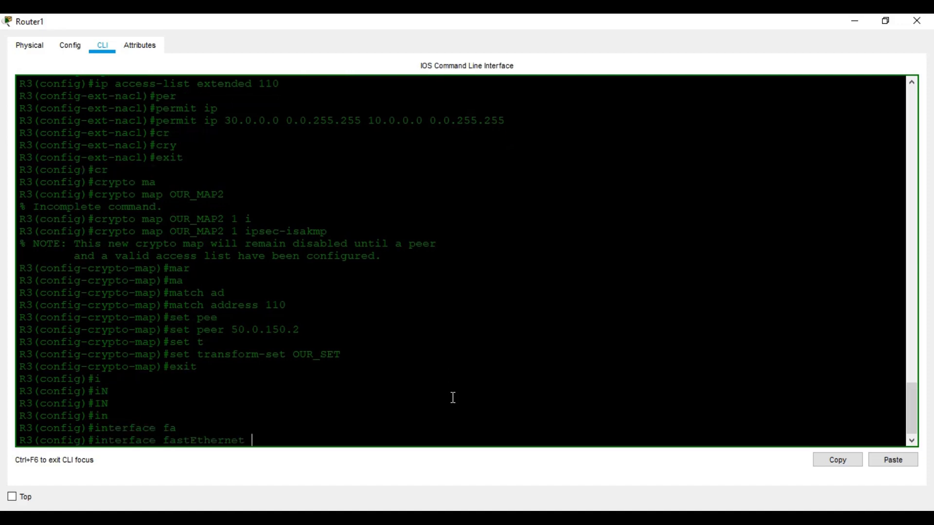
Confirm the port number on the topology, then enter interface FastEthernet 0/1 configuration
left_click(453, 522)
mouse_move(395, 493)
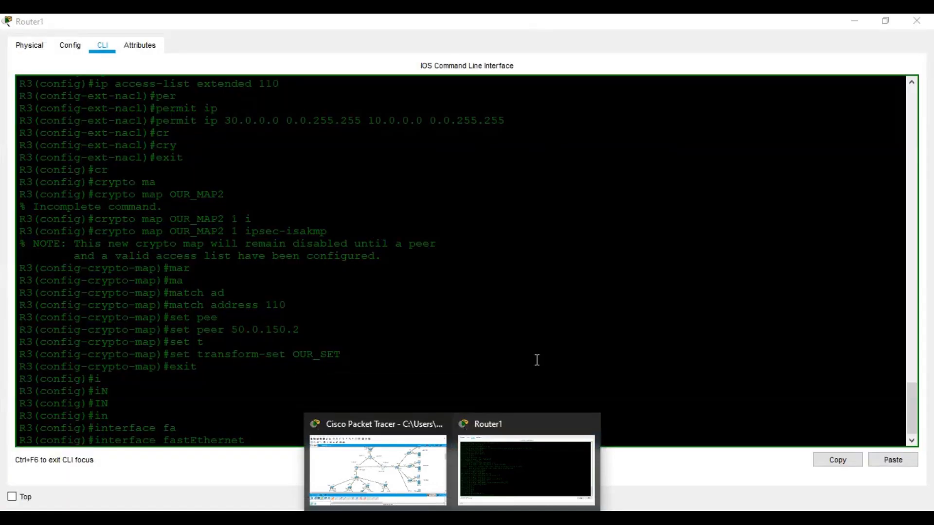
left_click(538, 360)
type("0/")
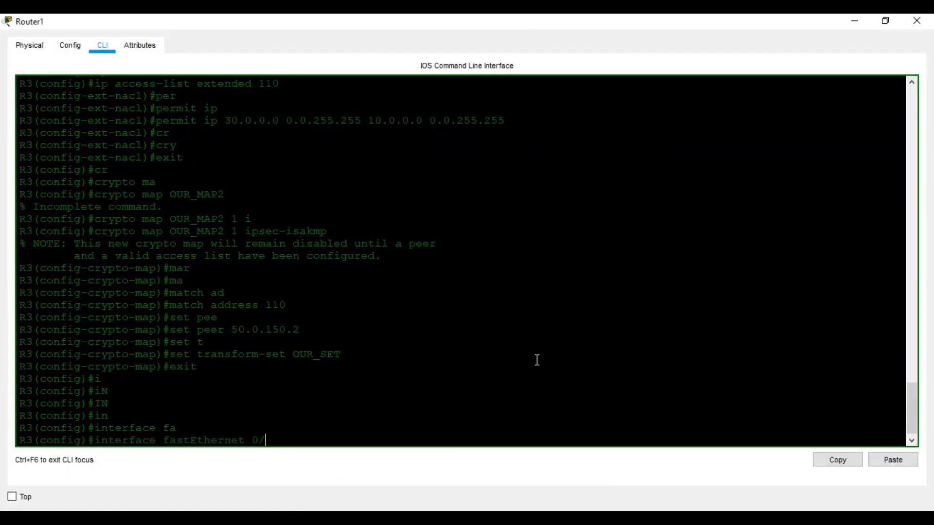
key("Return")
key("Up")
type("1")
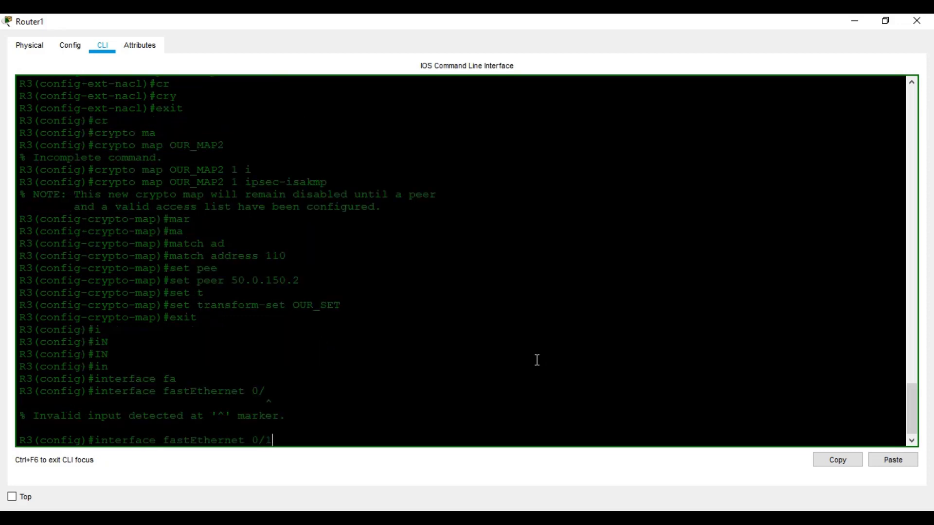
key("Return")
Apply crypto map OUR_MAP2 to FastEthernet 0/1 so ISAKMP turns on
type("cr")
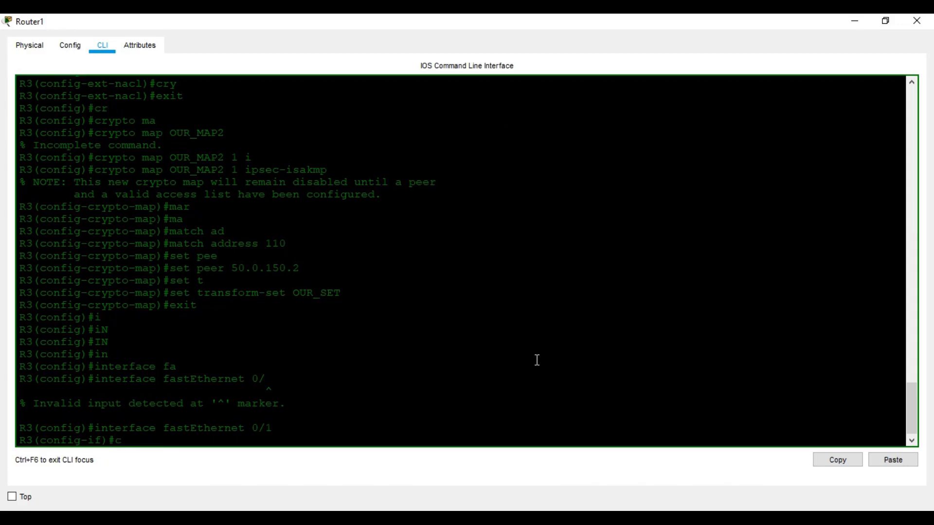
key("Return")
type("crypto maa")
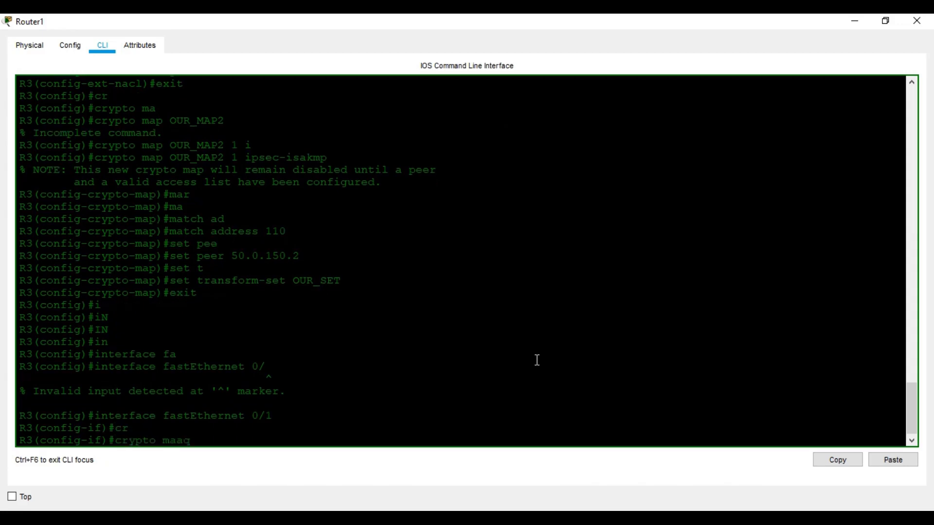
key("Tab")
type("OU")
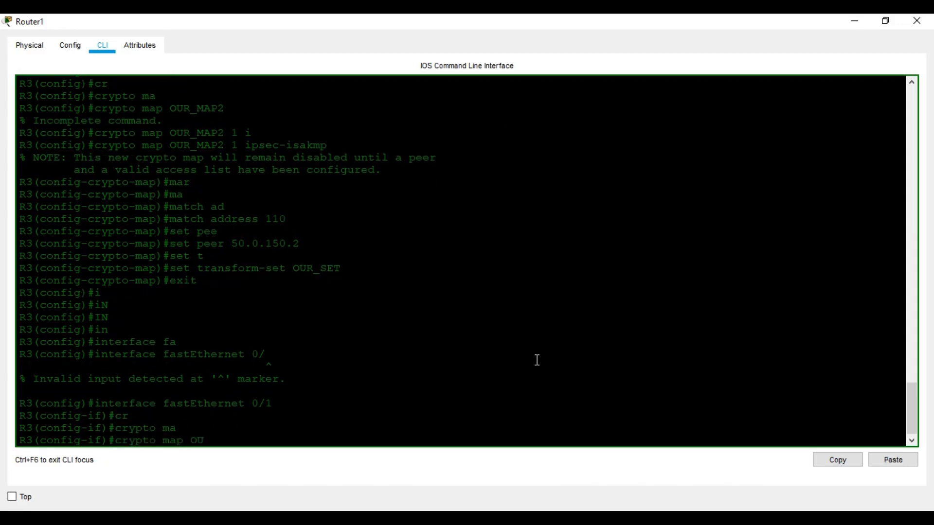
type("R_MAP2")
key("Return")
type("\\")
key("BackSpace")
key("Return")
key("Return")
key("Return")
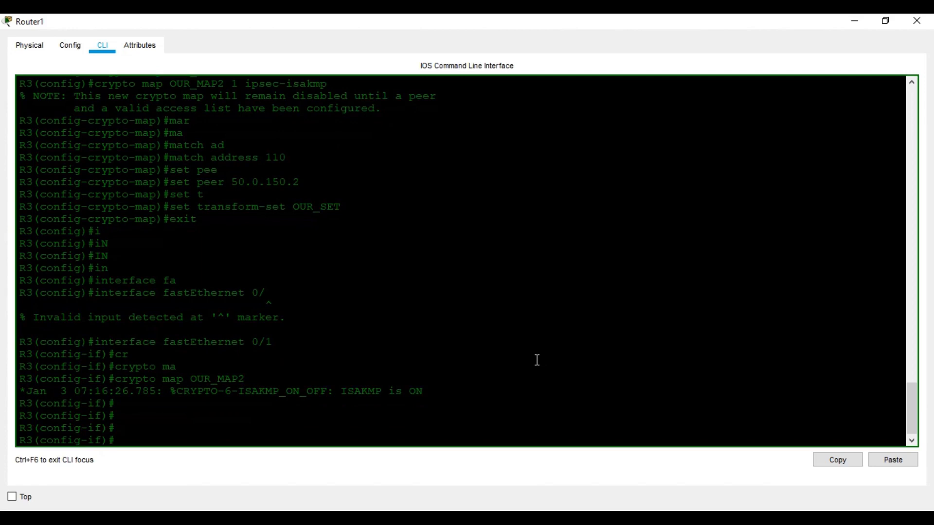
Exit configuration mode and save Router1's configuration with wr
key("ctrl+z")
key("Return")
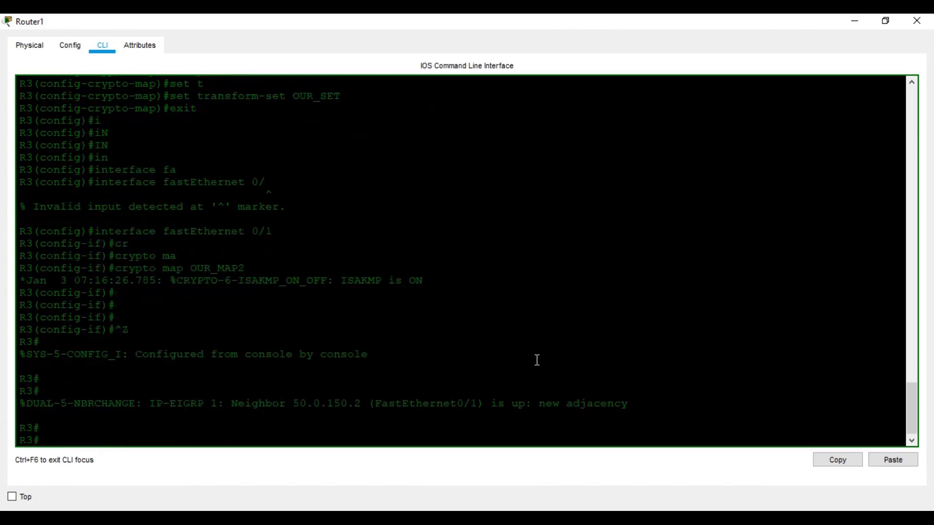
key("Return")
type("wr")
key("Return")
key("Return")
Show the crypto map to confirm OUR_MAP2 on FastEthernet0/1 with peer 50.0.150.2, then close Router1
type("sh cr")
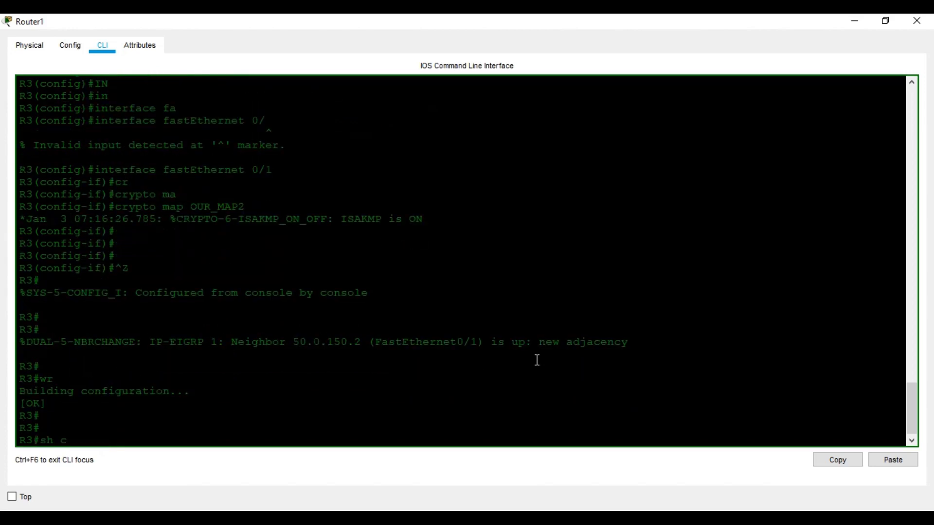
key("Tab")
type("map")
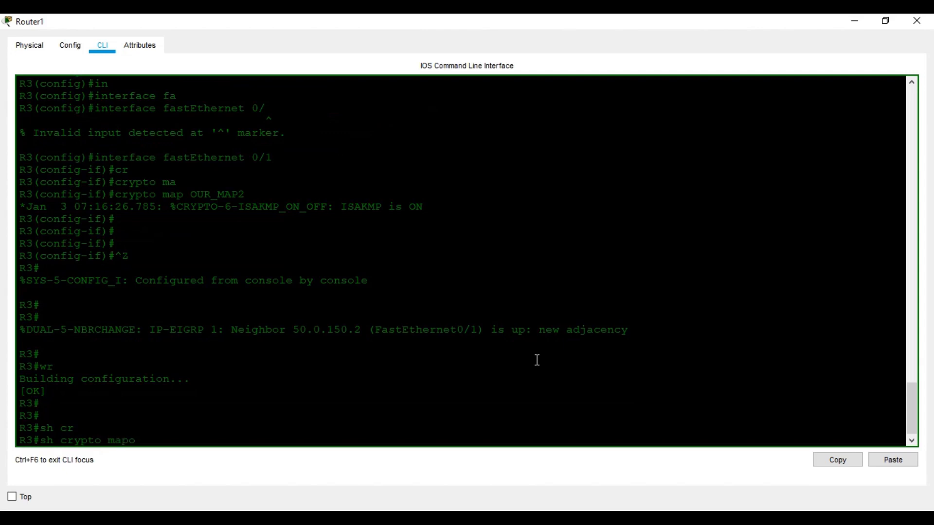
key("Return")
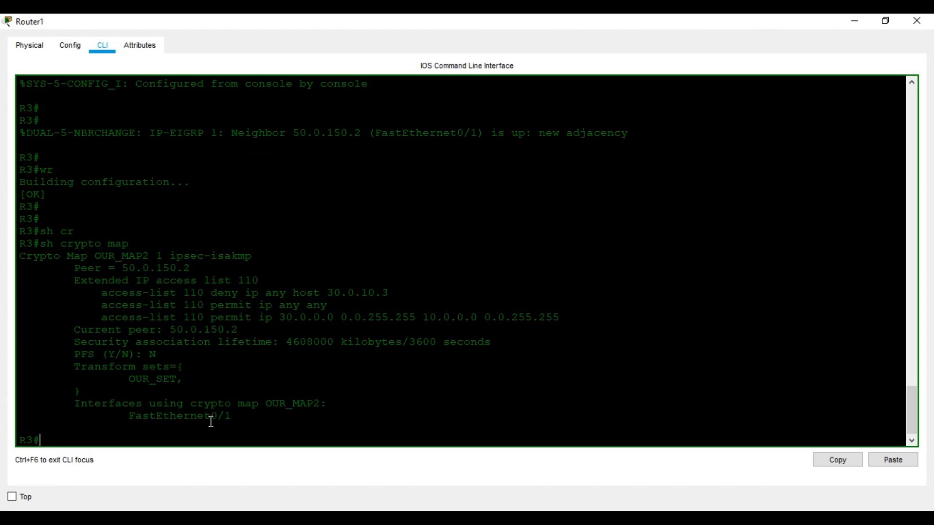
left_click(917, 20)
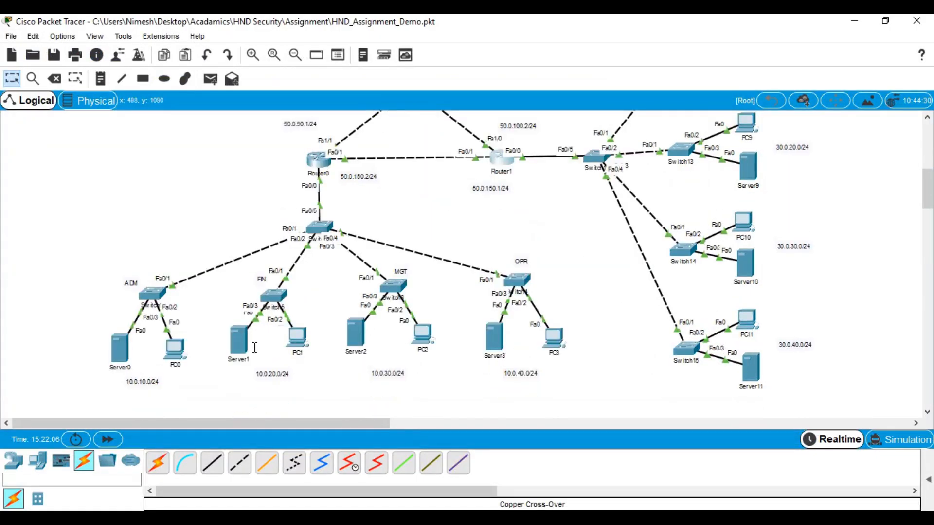
From PC0's command prompt, ping 30.0.10.2 by editing the previous ping, then close PC0
left_click(174, 348)
left_click(598, 140)
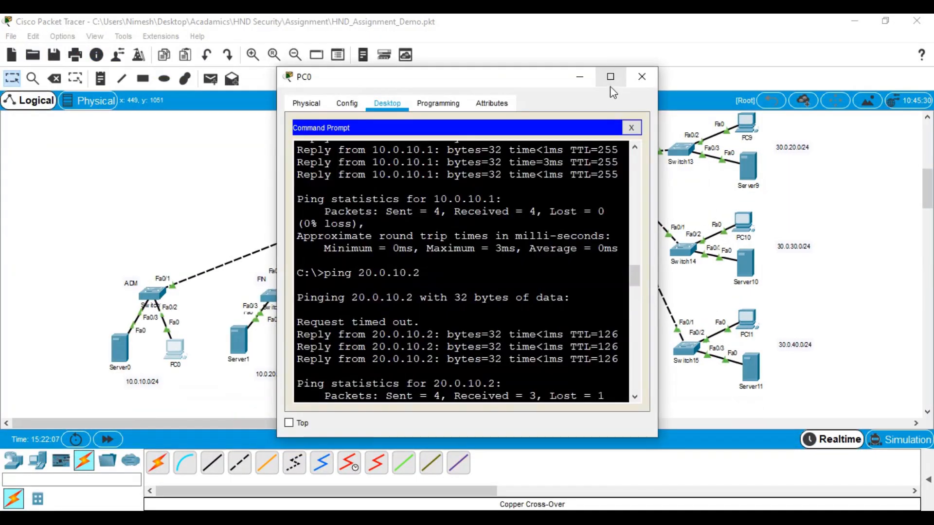
left_click(610, 77)
scroll(578, 298, "down", 5)
key("Left")
key("Left")
key("Left")
key("Left")
key("Left")
key("Left")
key("Left")
key("Left")
key("BackSpace")
type("3")
key("Return")
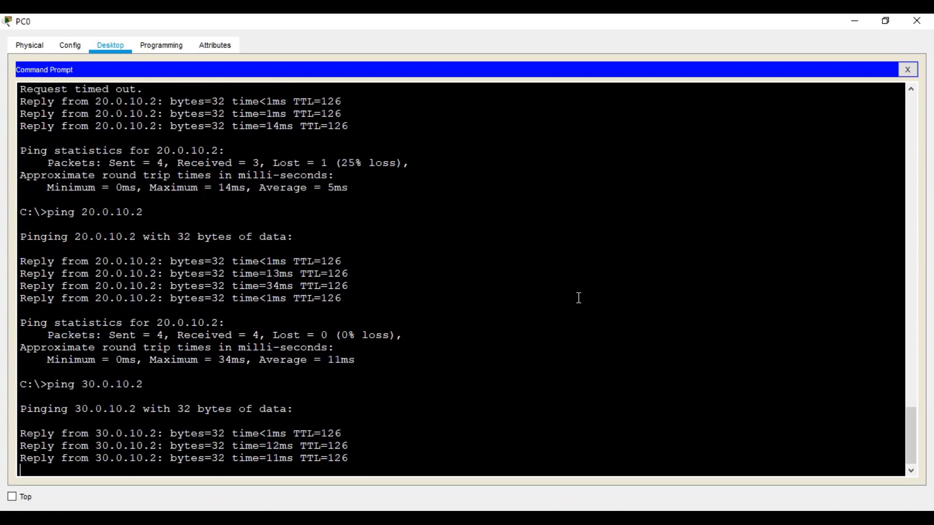
left_click(916, 20)
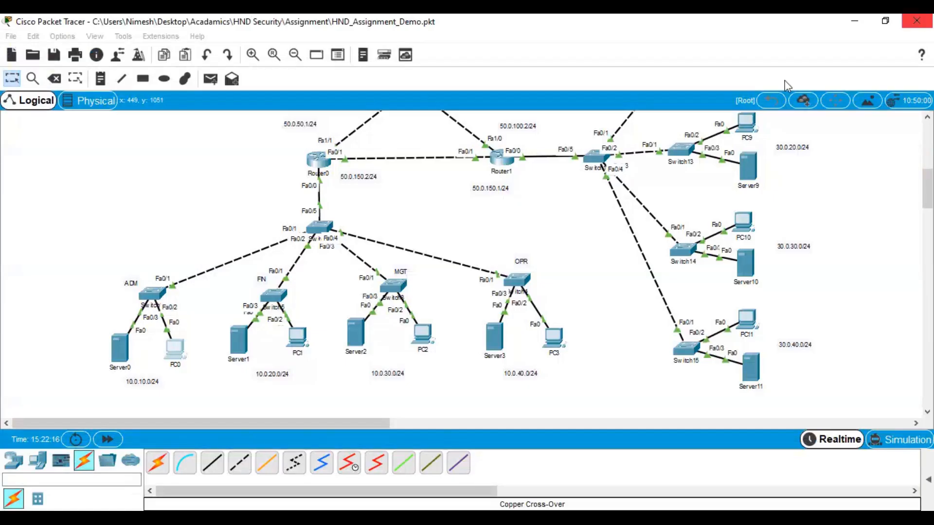
Open Router0's CLI full screen and run 'show crypto ipsec sa'
left_click(323, 166)
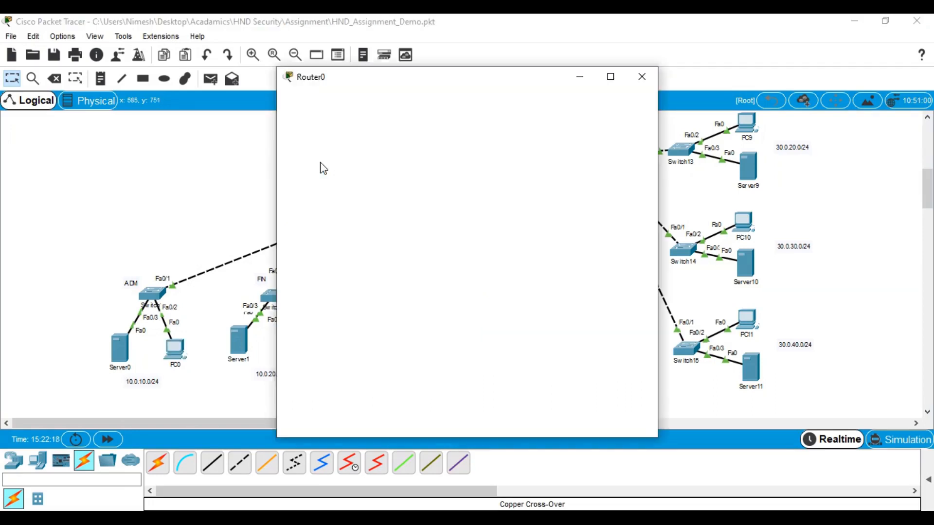
left_click(610, 77)
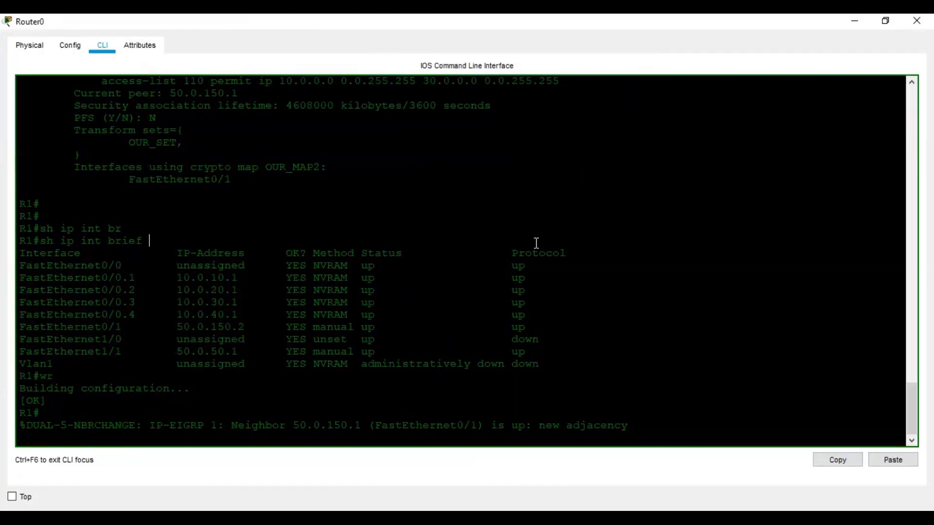
key("Return")
key("Return")
key("Return")
type("sh ")
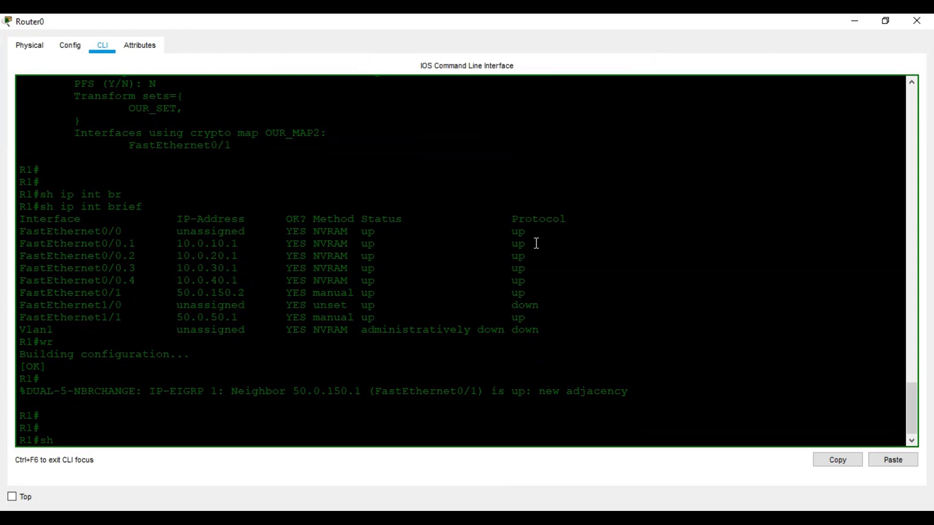
type("isa")
key("Tab")
key("BackSpace")
key("BackSpace")
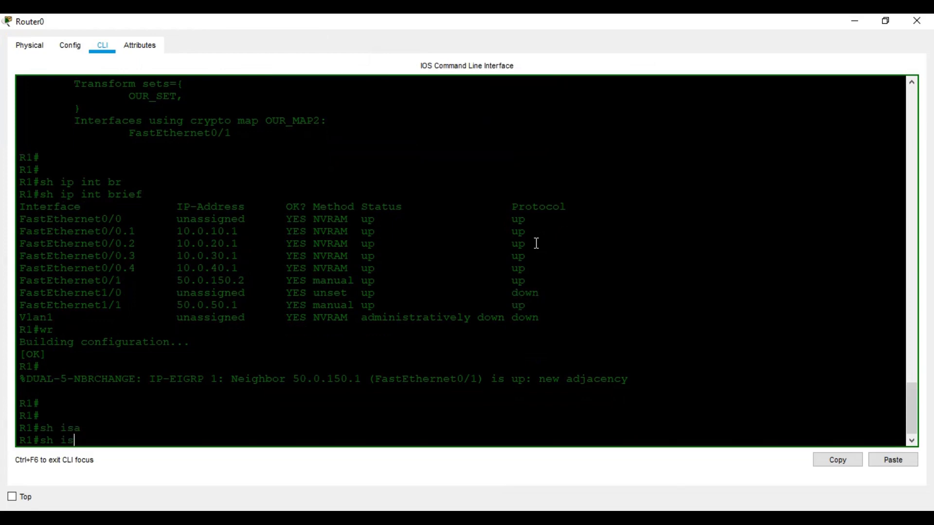
type("ps")
key("Tab")
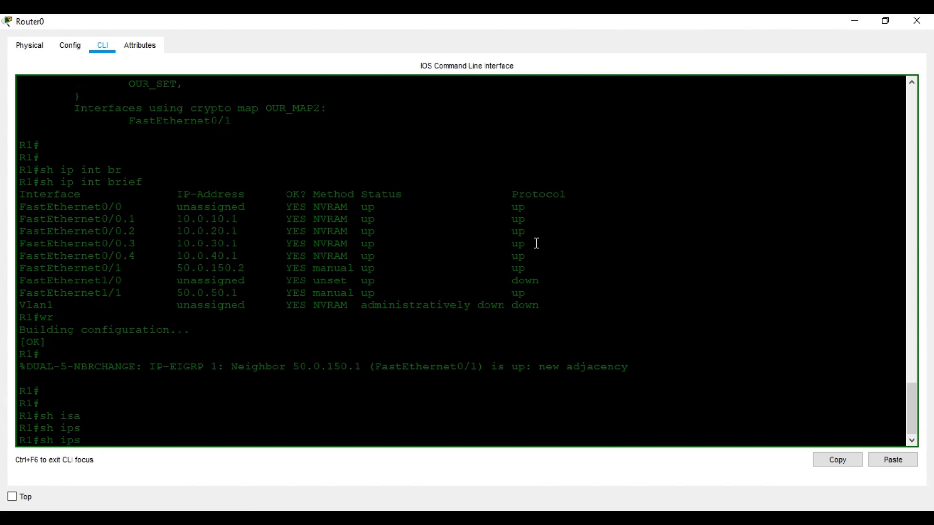
key("BackSpace")
key("BackSpace")
key("BackSpace")
type("cr")
key("Tab")
type("s")
key("BackSpace")
type("ips")
key("Tab")
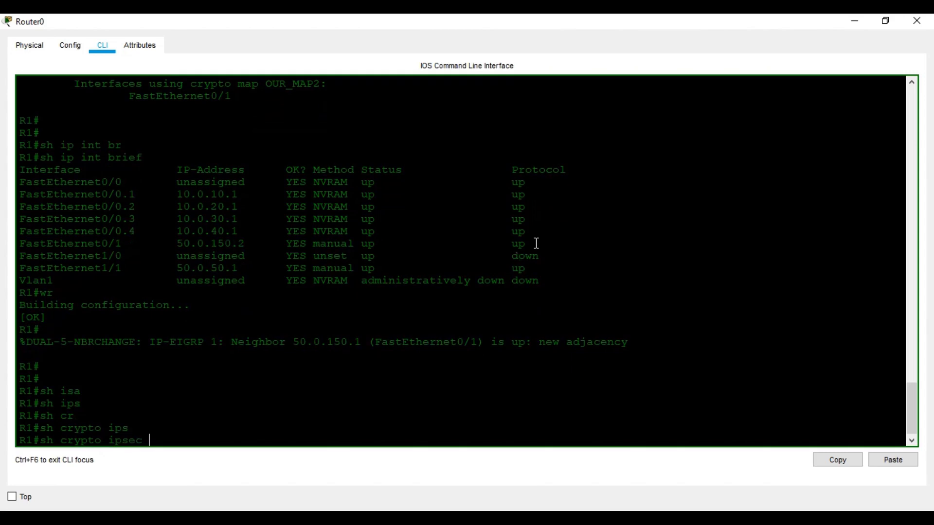
type("is")
key("Tab")
key("BackSpace")
key("BackSpace")
type("sa")
key("Return")
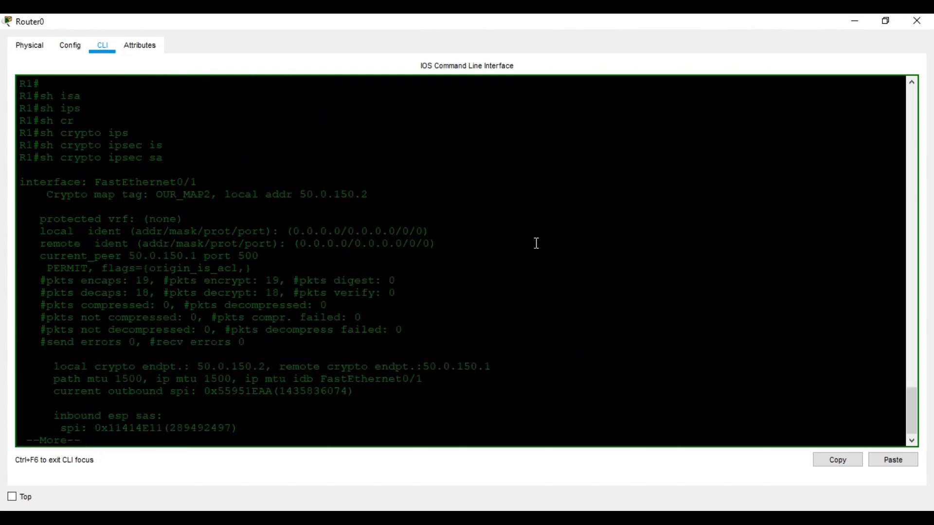
Review the first tunnel's SA output, checking Status: ACTIVE and packet counters
key("space")
scroll(538, 243, "up", 6)
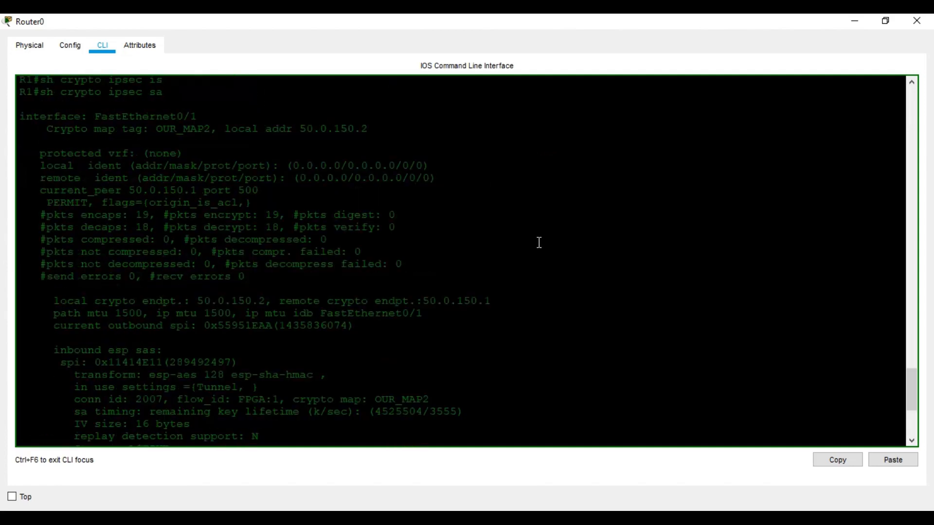
scroll(539, 243, "up", 2)
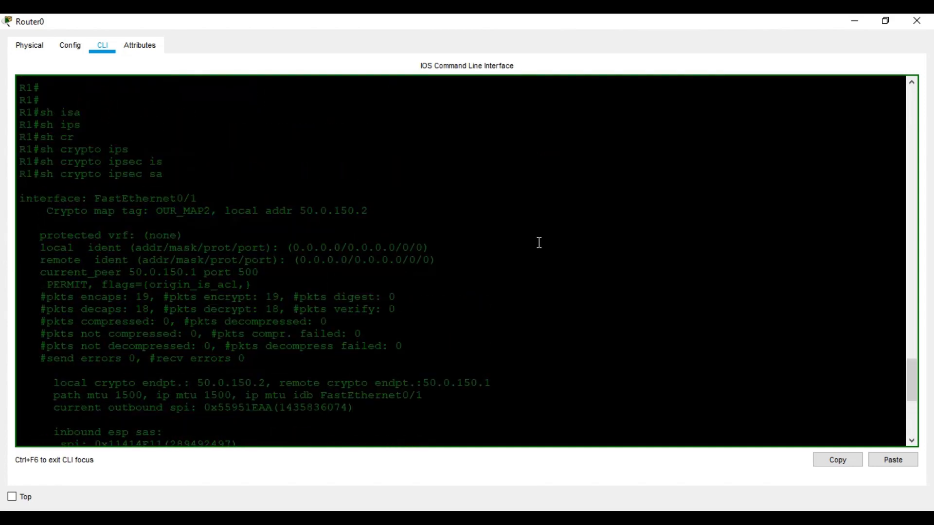
scroll(256, 242, "up", 1)
scroll(255, 242, "down", 1)
scroll(256, 242, "down", 2)
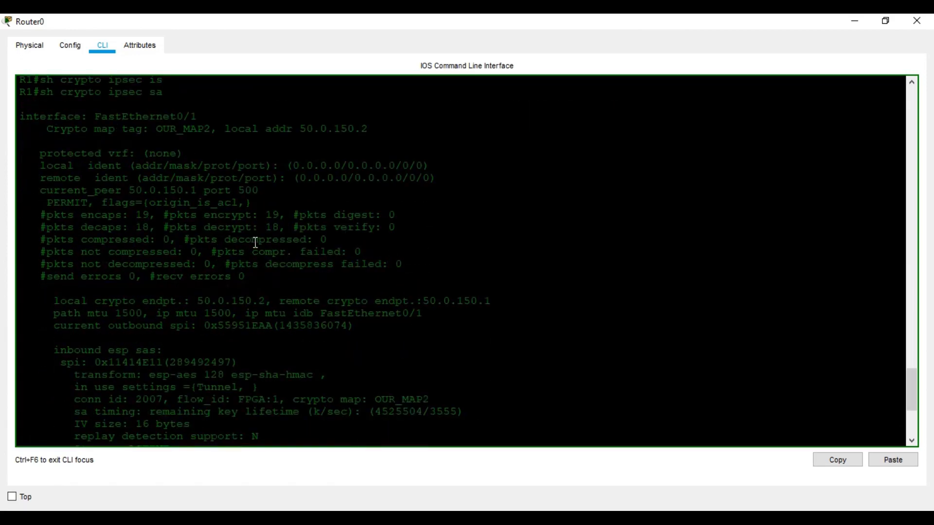
scroll(256, 242, "up", 1)
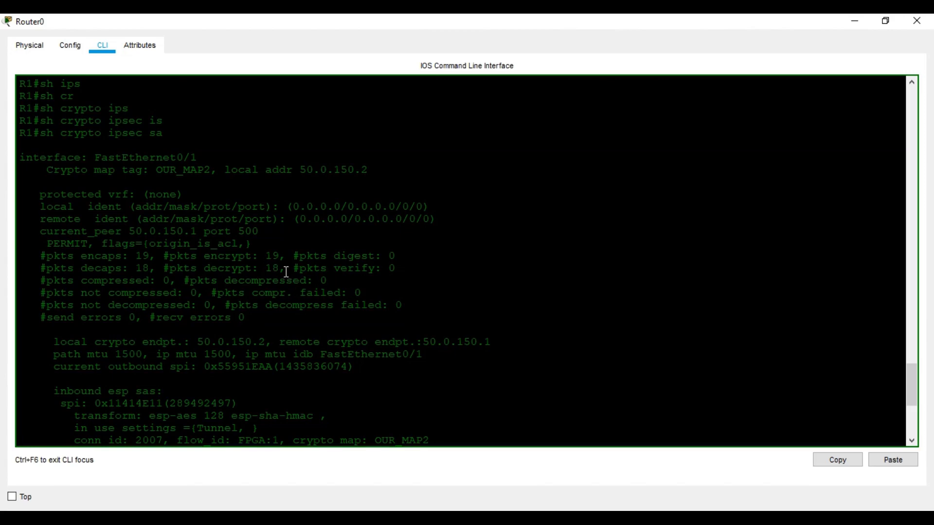
scroll(286, 272, "down", 5)
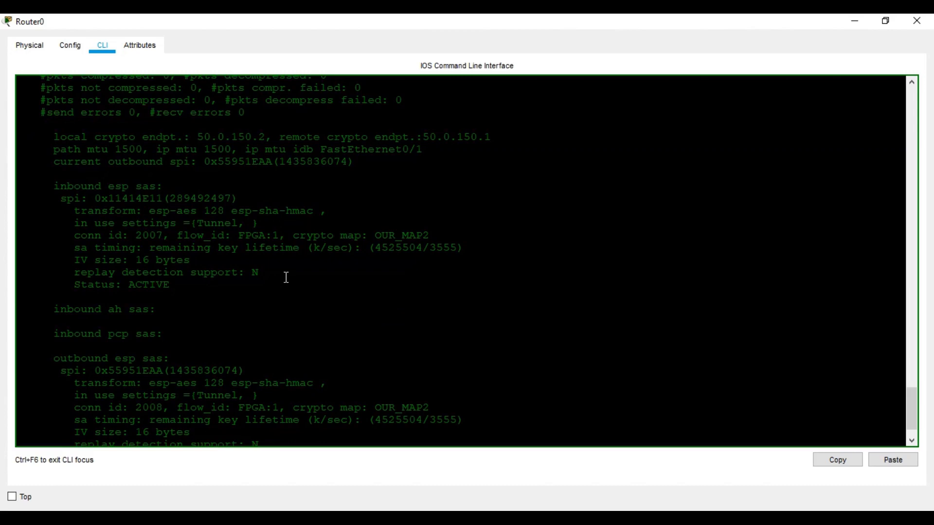
scroll(286, 278, "down", 1)
scroll(286, 277, "up", 2)
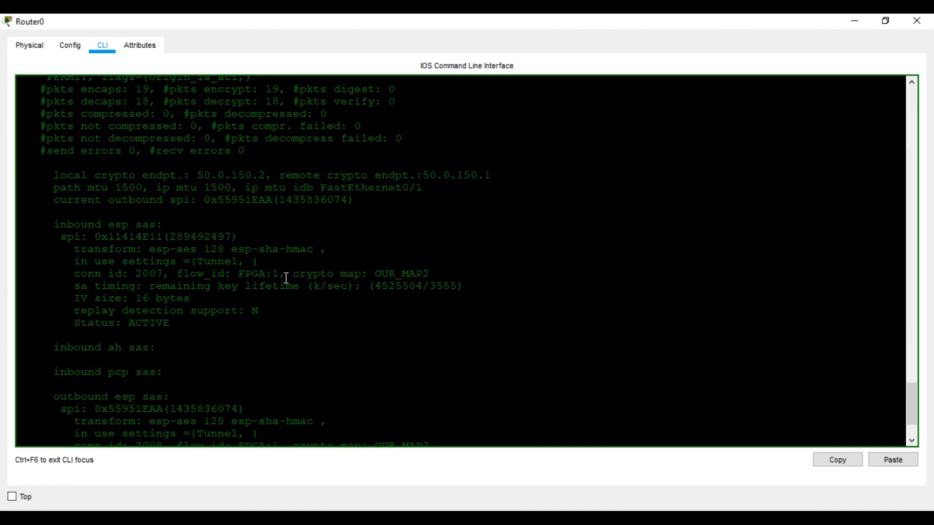
scroll(286, 278, "up", 2)
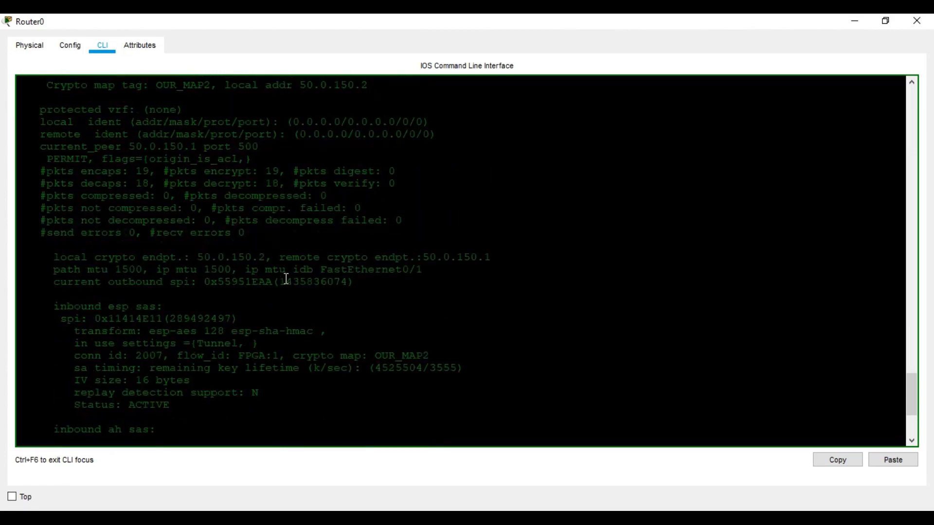
scroll(286, 278, "up", 1)
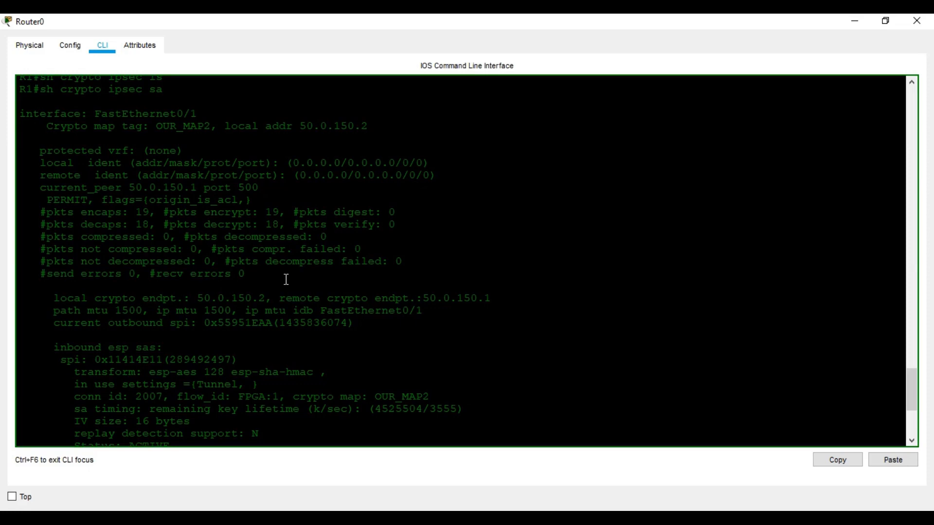
scroll(286, 279, "up", 4)
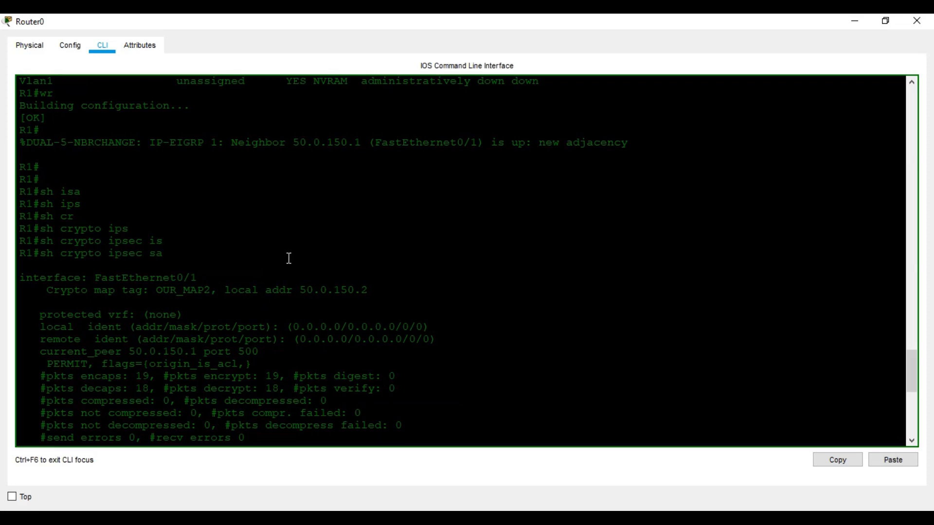
Page to the FastEthernet1/1 SA details, confirm they are ACTIVE, and minimize Router0's window
key("space")
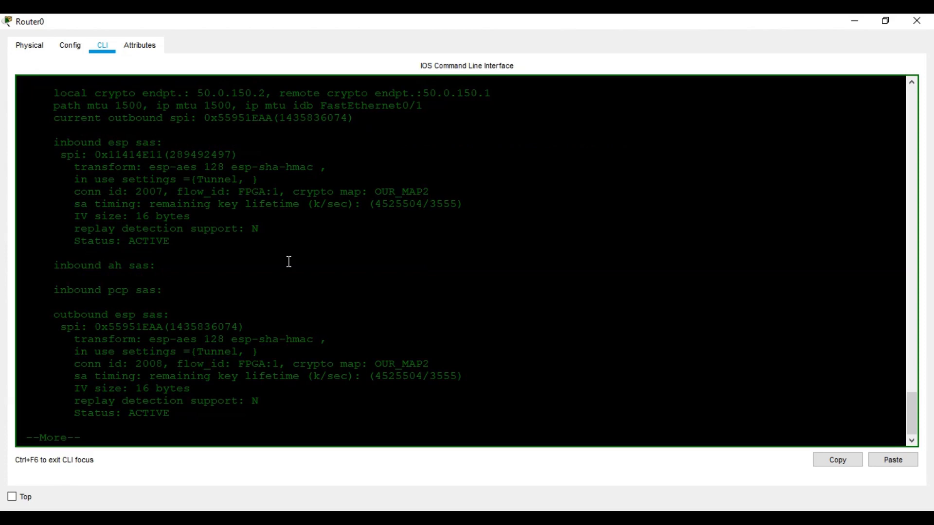
key("space")
key("space")
key("space")
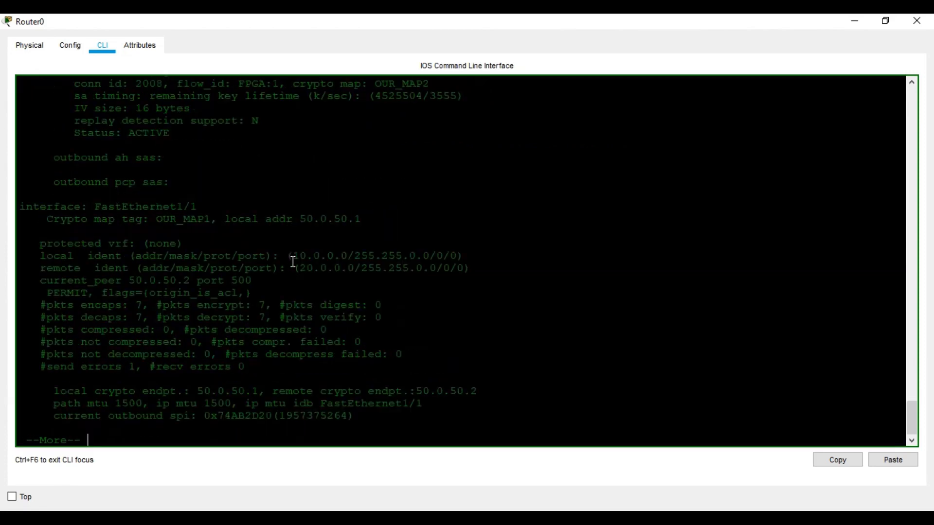
key("space")
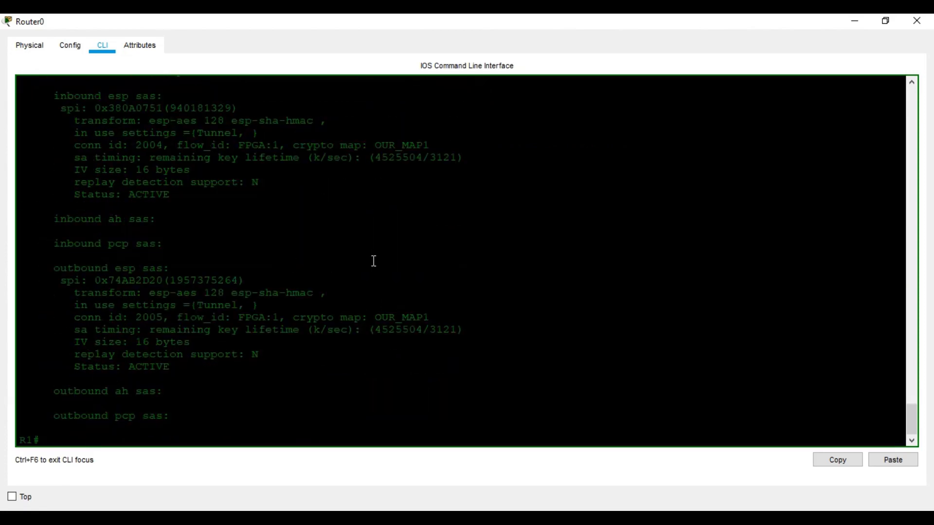
scroll(375, 261, "up", 8)
scroll(375, 260, "up", 5)
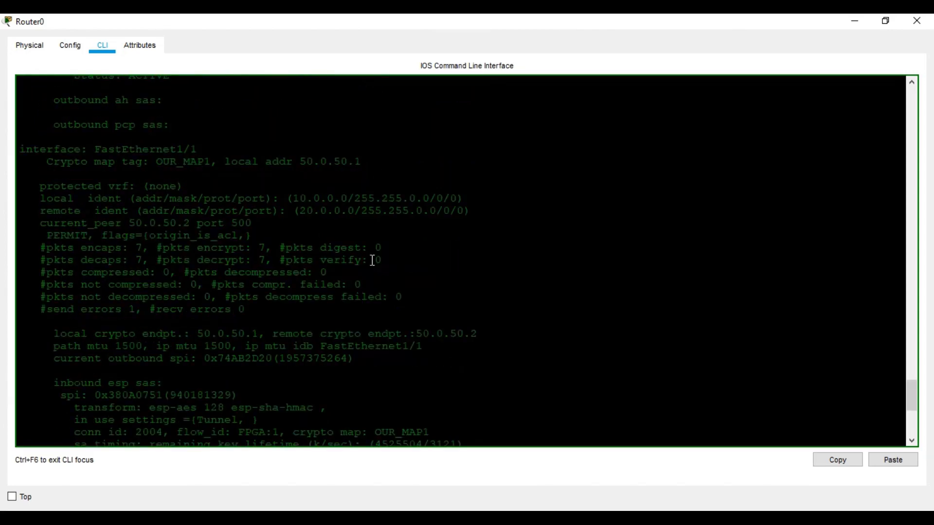
scroll(222, 187, "up", 2)
scroll(222, 190, "down", 2)
scroll(212, 200, "down", 2)
scroll(273, 250, "up", 1)
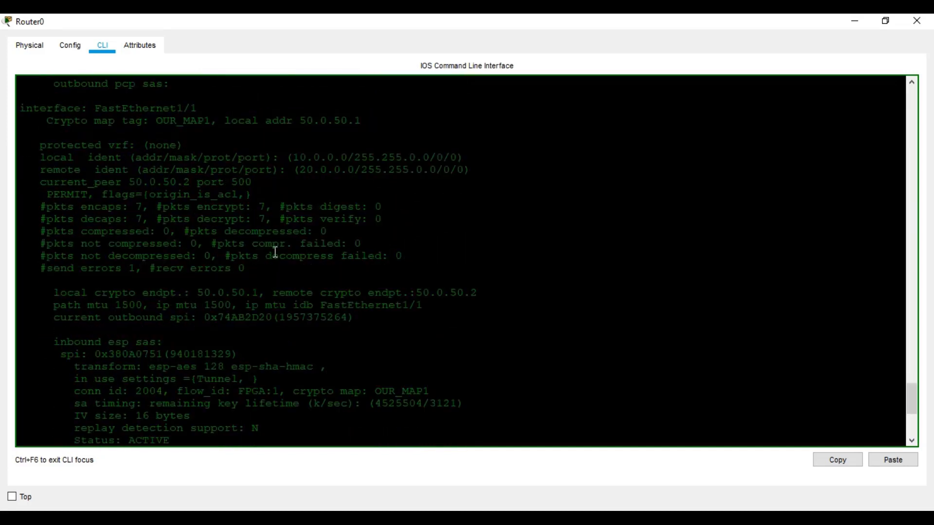
scroll(252, 232, "up", 3)
scroll(252, 231, "up", 9)
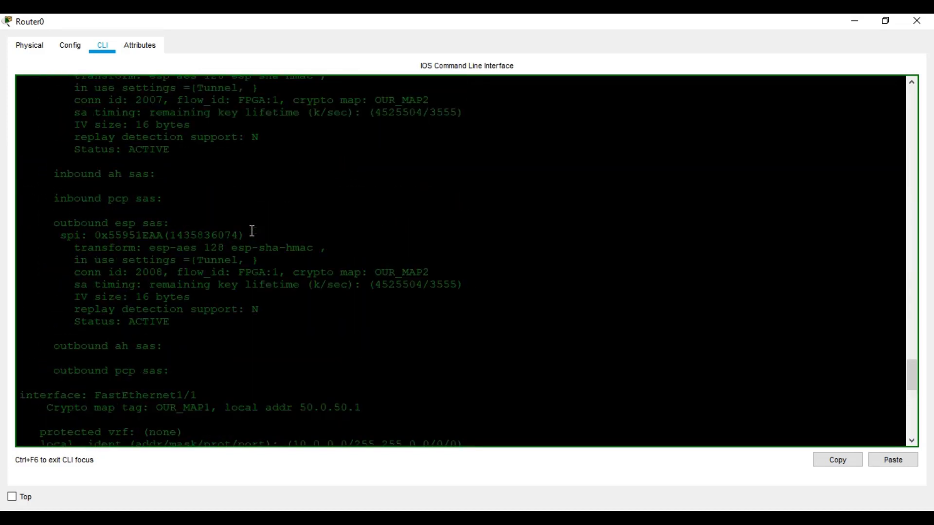
scroll(252, 232, "up", 8)
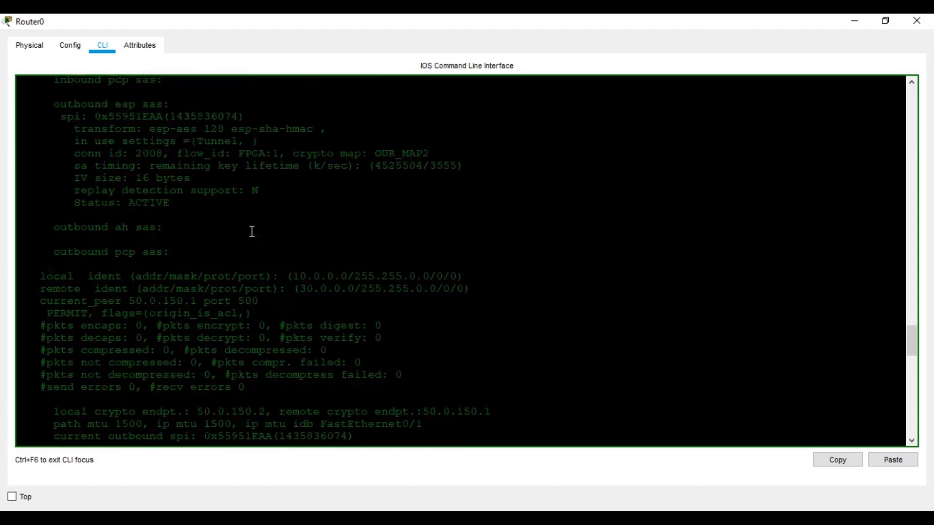
scroll(252, 232, "up", 2)
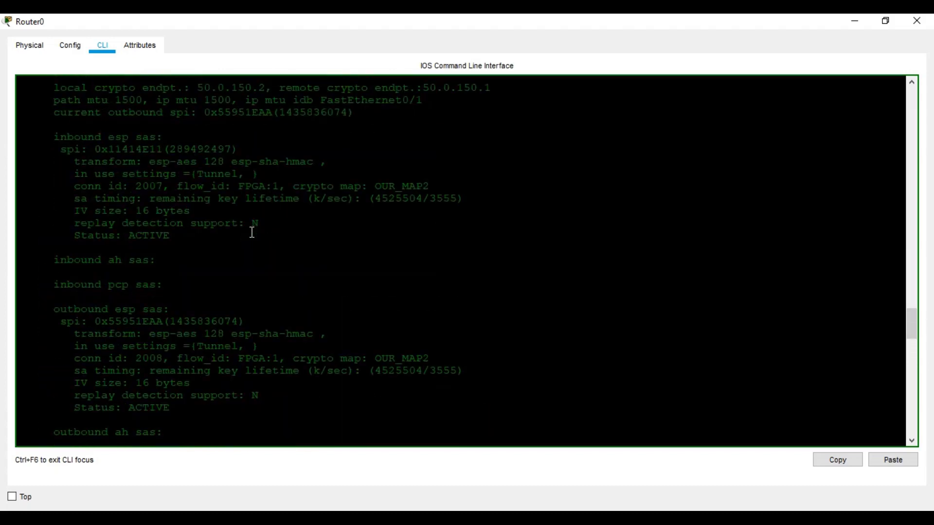
scroll(252, 232, "up", 3)
scroll(252, 232, "up", 3)
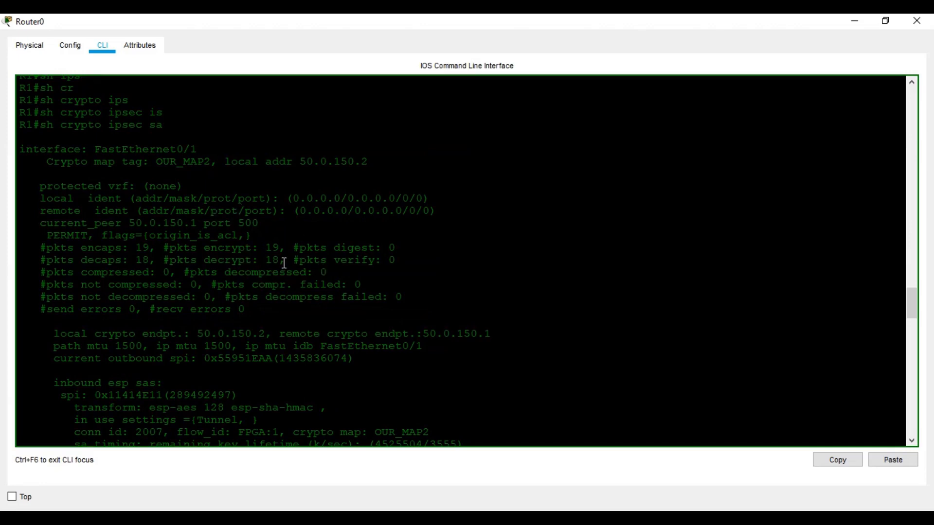
scroll(284, 264, "down", 10)
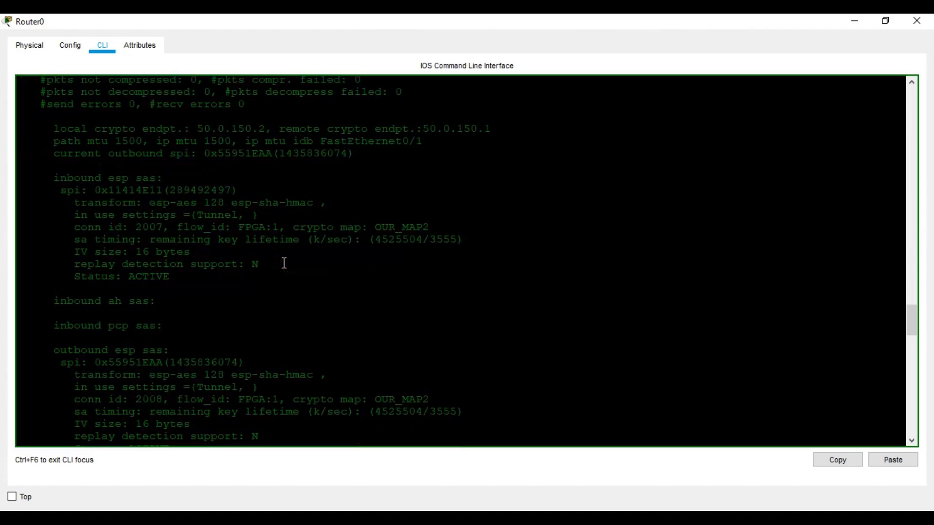
scroll(285, 259, "down", 10)
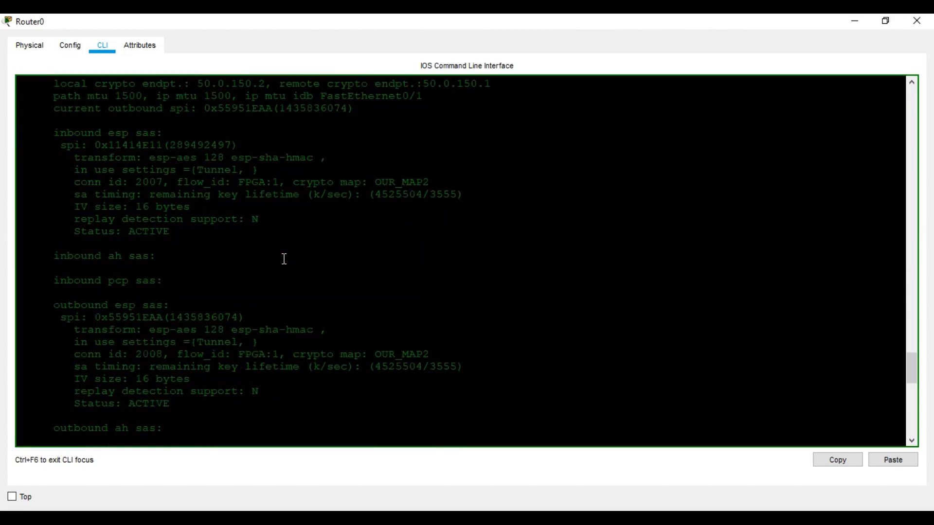
scroll(284, 259, "down", 7)
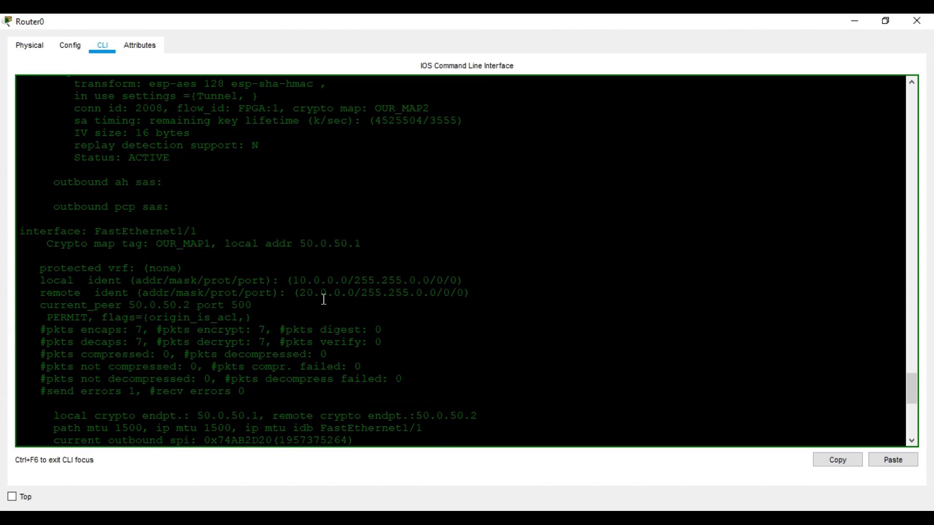
left_click(857, 23)
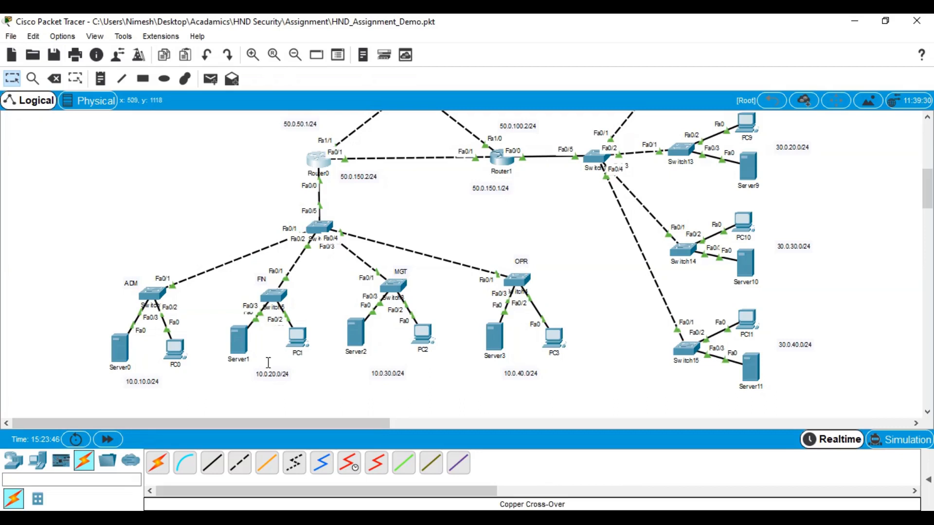
Rerun the ping to 30.0.10.2 from PC0's command prompt, getting 0% loss
left_click(174, 348)
left_click(571, 148)
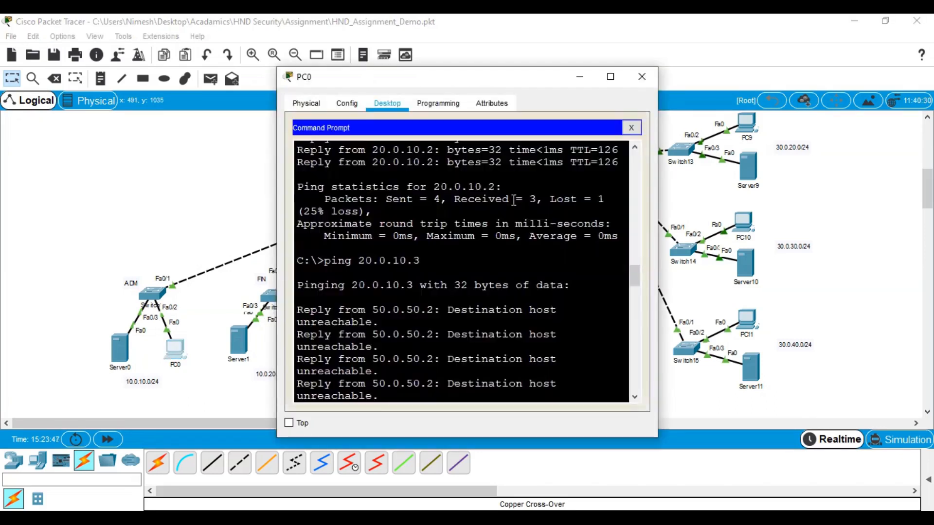
key("Up")
key("Return")
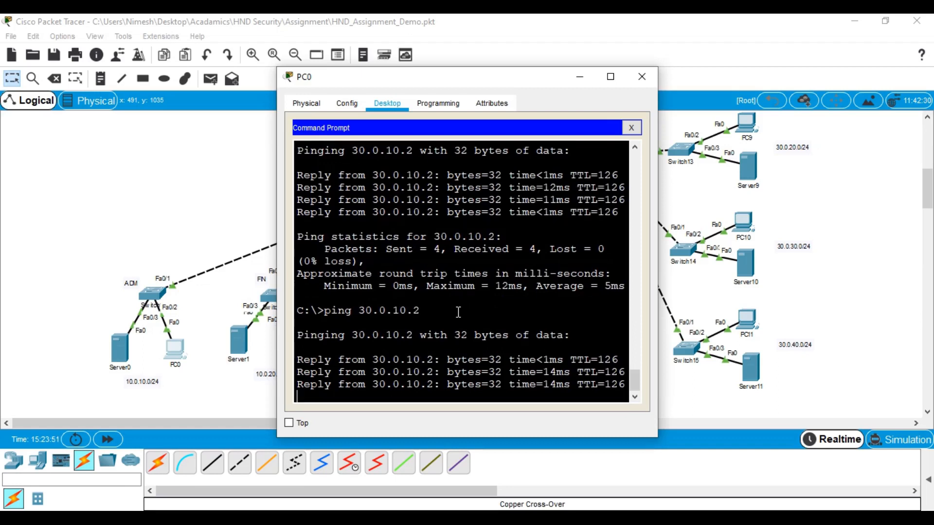
Ping 30.0.30.2 from PC0, getting replies after one timeout, then return to the topology
key("Up")
key("Left")
key("Left")
key("BackSpace")
type("3")
key("Return")
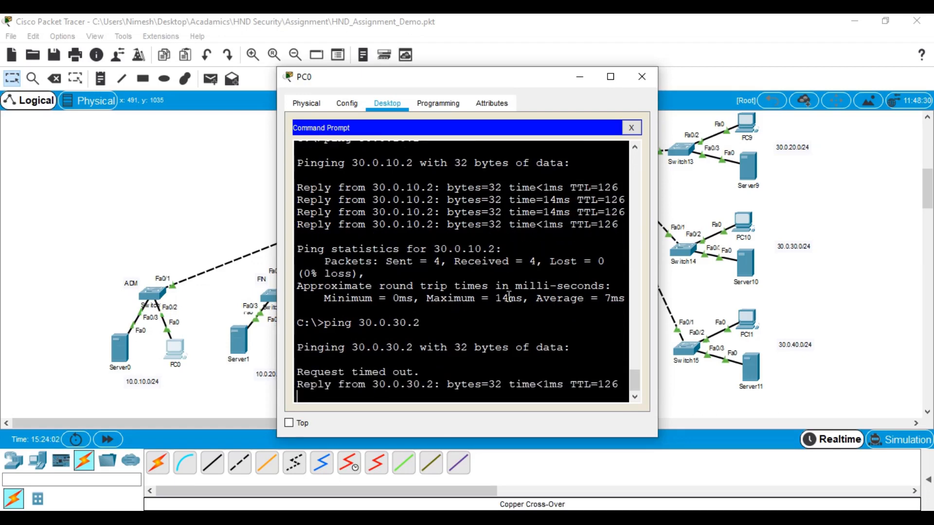
left_click(180, 246)
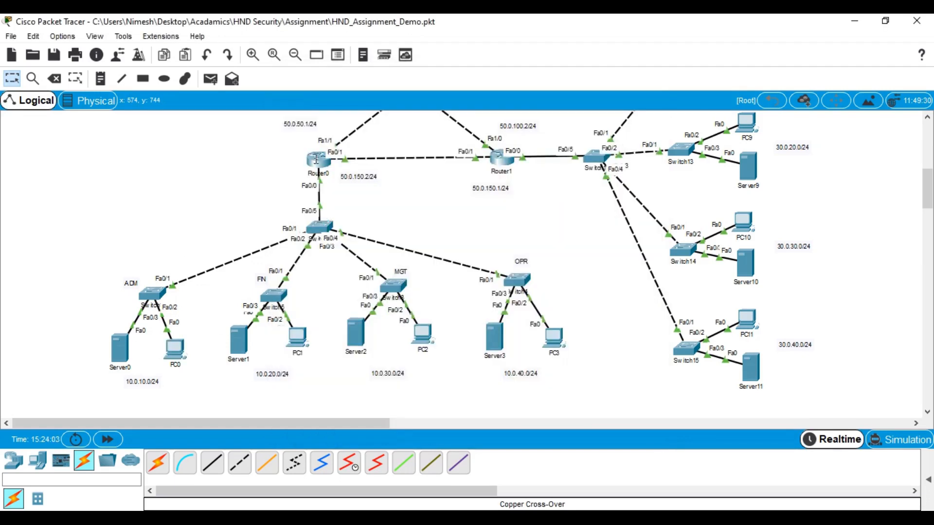
Reopen Router0's CLI full screen and rerun 'sh crypto ipsec sa'
left_click(317, 158)
left_click(610, 76)
key("Up")
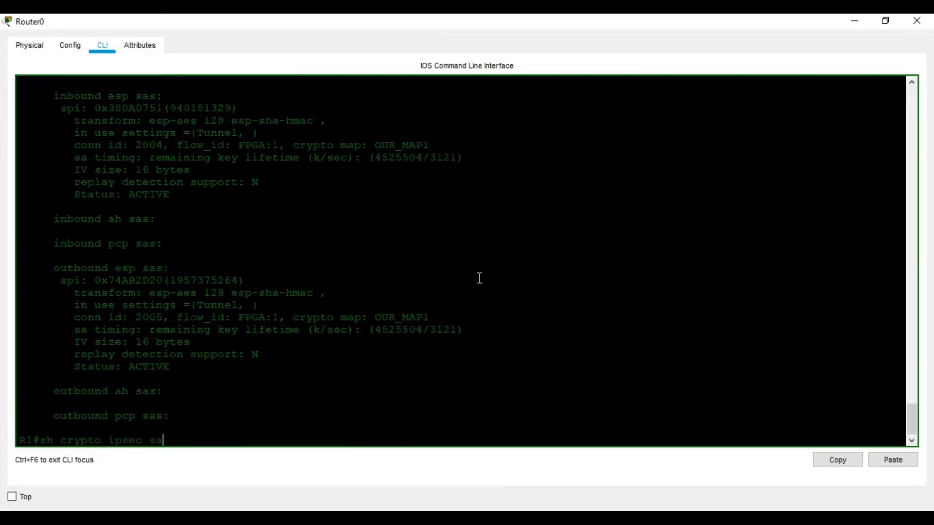
key("Return")
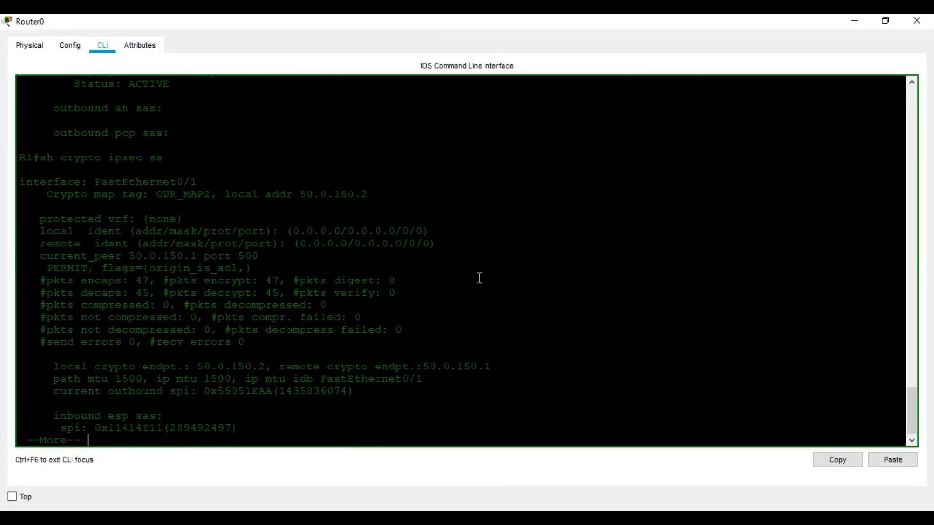
Confirm OUR_MAP2 shows 47 packets encrypted and 45 decrypted with ACTIVE SAs, then close Router0
key("space")
key("space")
key("Return")
key("space")
key("space")
key("space")
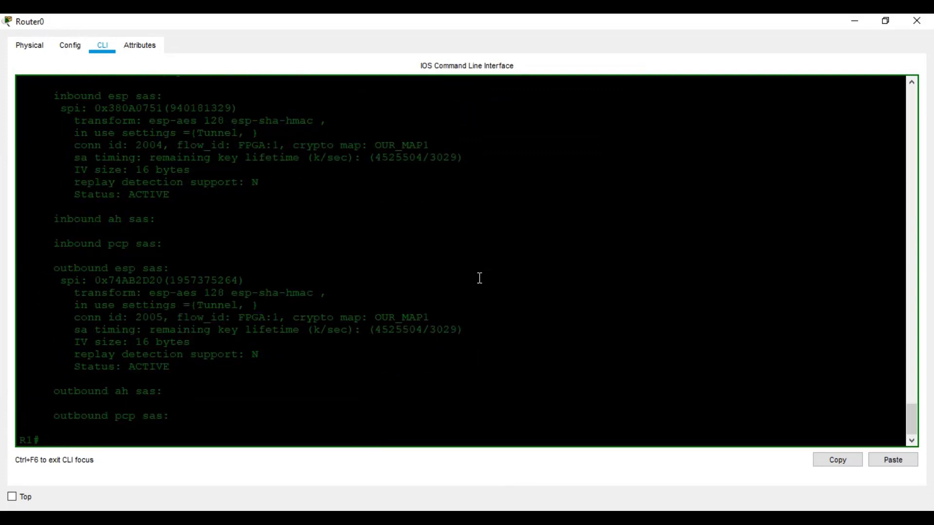
scroll(479, 278, "up", 2)
scroll(480, 279, "up", 6)
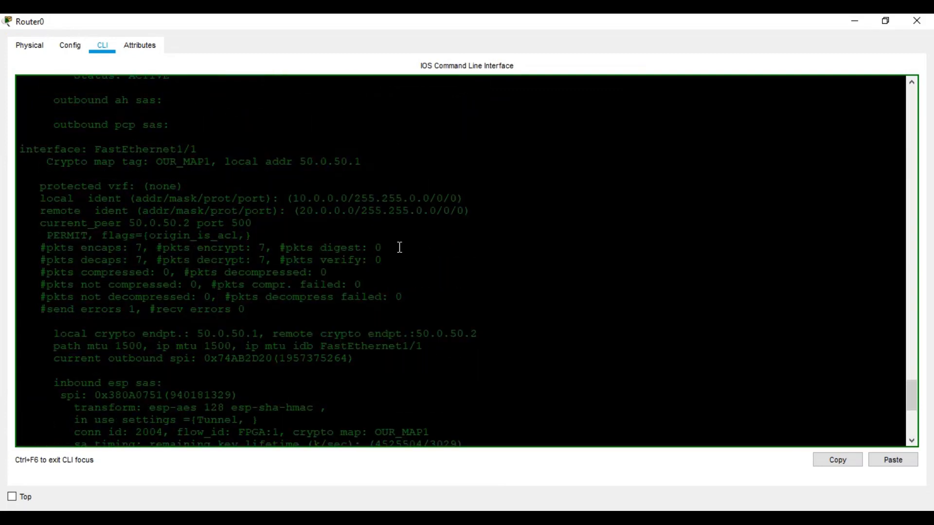
scroll(203, 160, "down", 1)
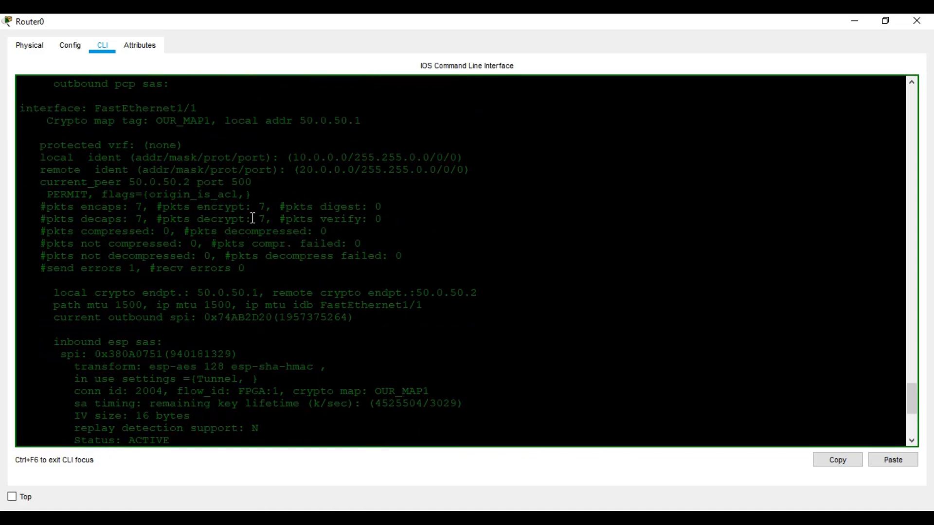
scroll(261, 216, "up", 20)
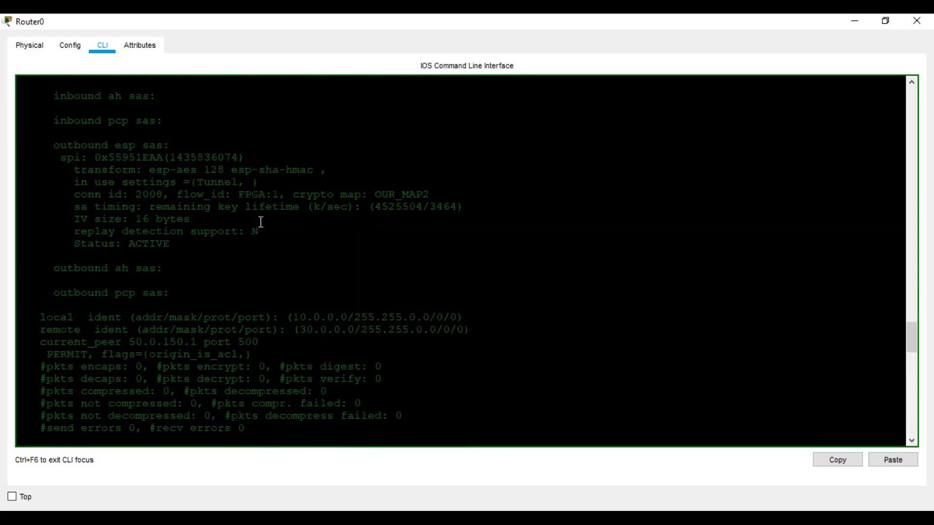
scroll(261, 222, "up", 8)
scroll(261, 254, "down", 3)
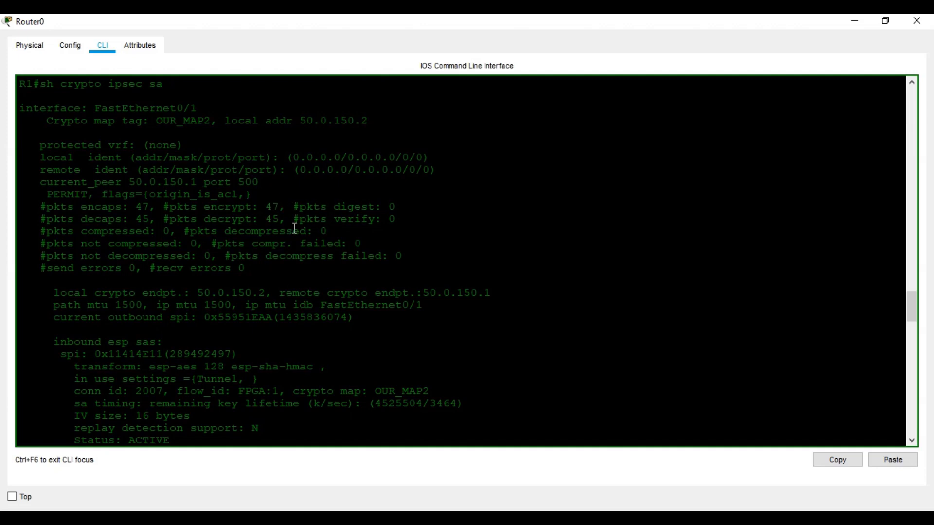
left_click(916, 22)
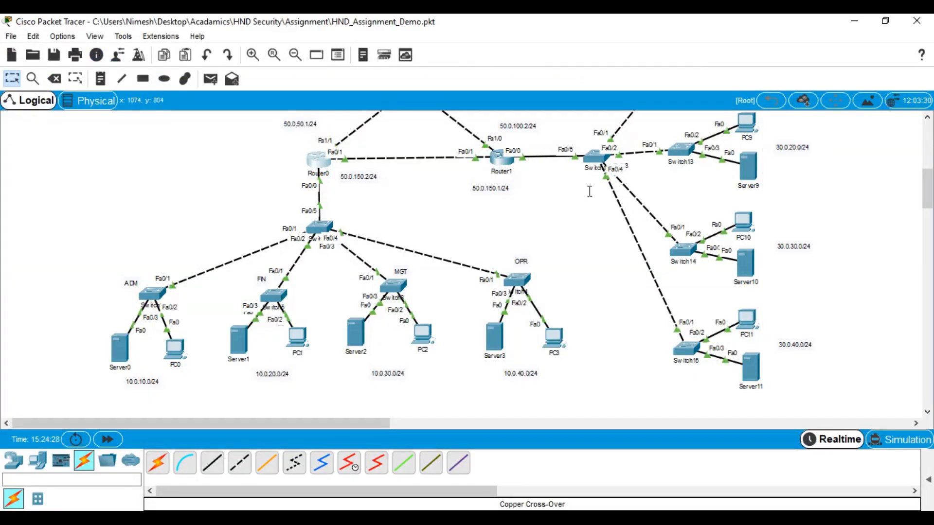
Open Router1's console maximized and run 'show crypto ipsec sa'
scroll(559, 199, "up", 1)
left_click(501, 204)
left_click(612, 77)
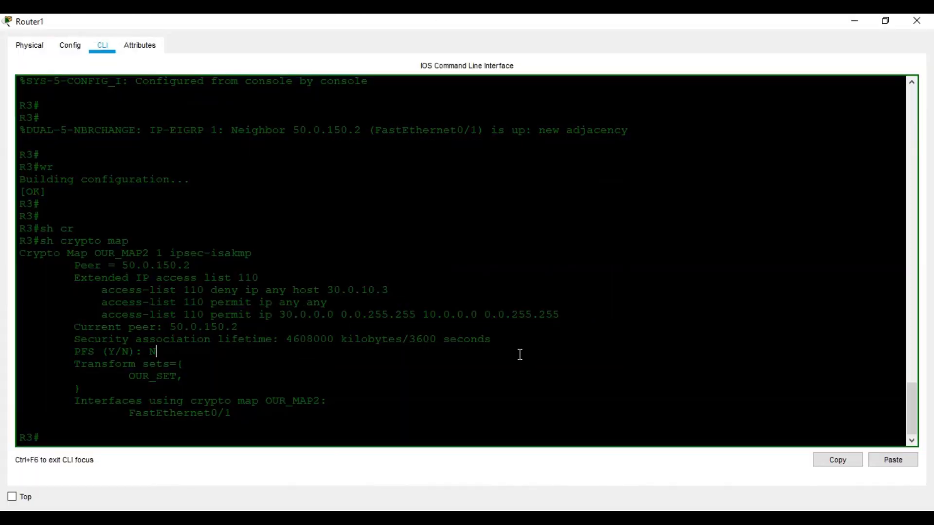
type("sh cr")
key("Tab")
type("ips")
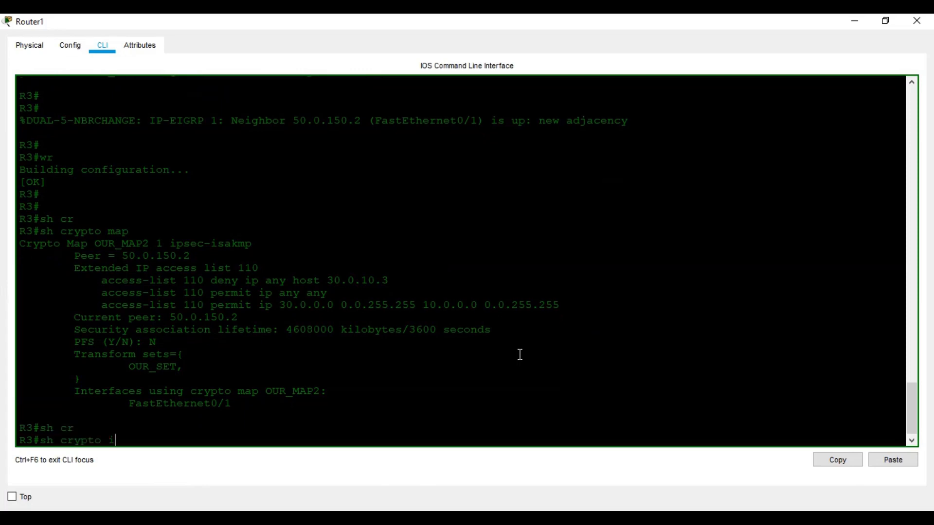
key("Tab")
type("sa")
key("Return")
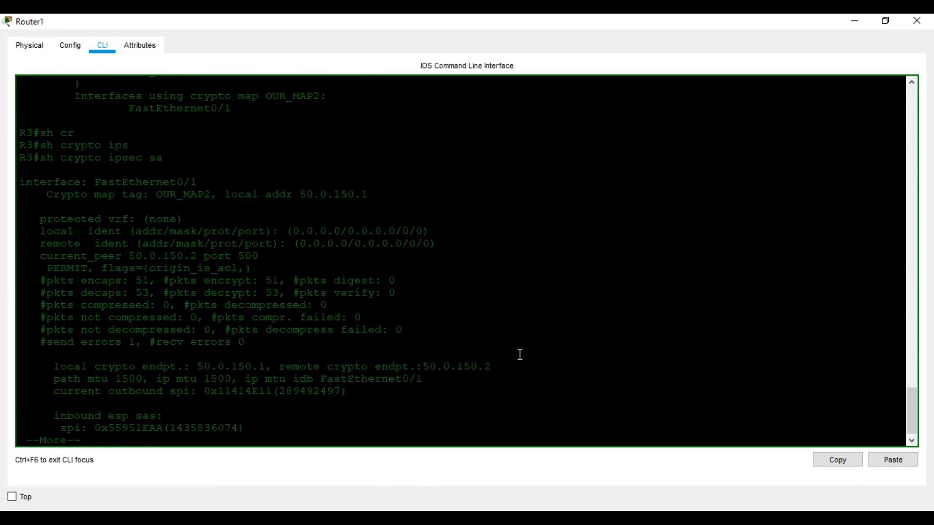
Review the ACTIVE SAs with 51 packets encrypted and 53 decrypted, then close Router1's window
key("space")
key("space")
key("space")
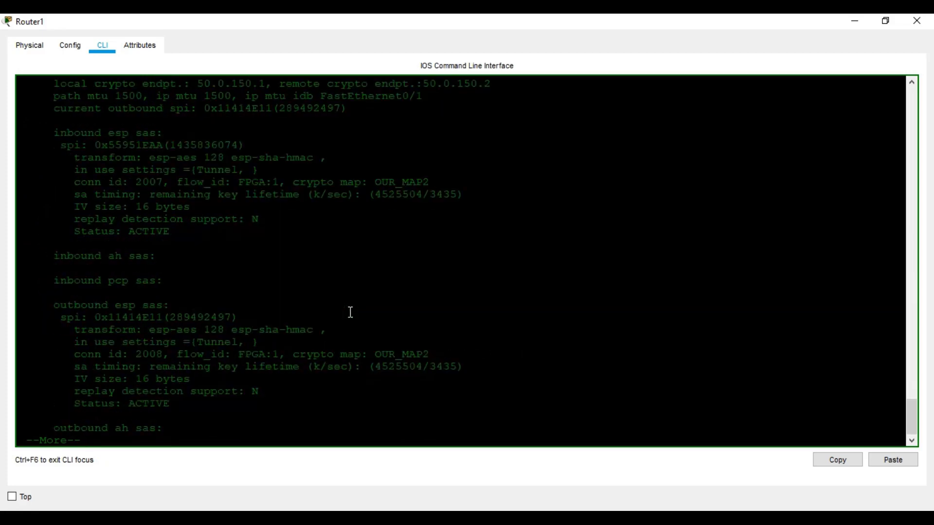
scroll(351, 312, "up", 3)
scroll(350, 313, "up", 10)
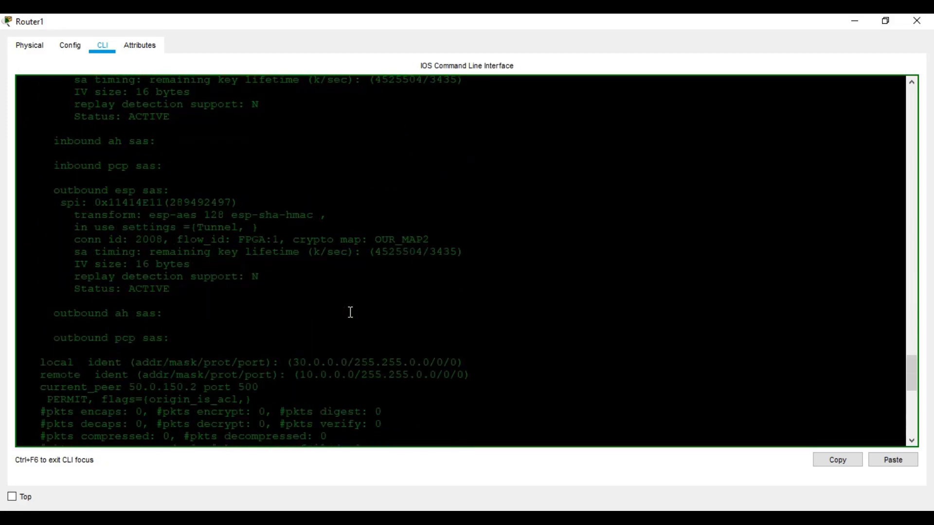
scroll(350, 313, "up", 1)
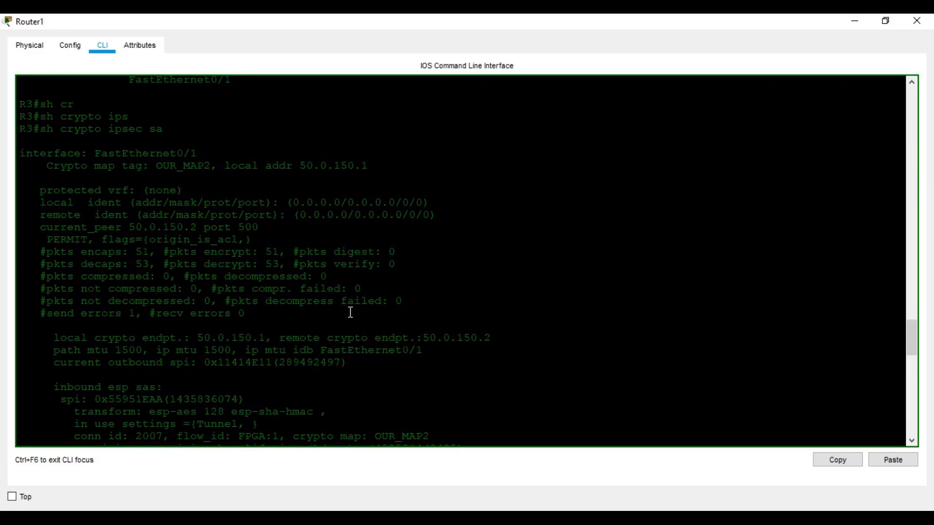
scroll(217, 233, "up", 1)
scroll(244, 274, "down", 3)
scroll(245, 275, "down", 15)
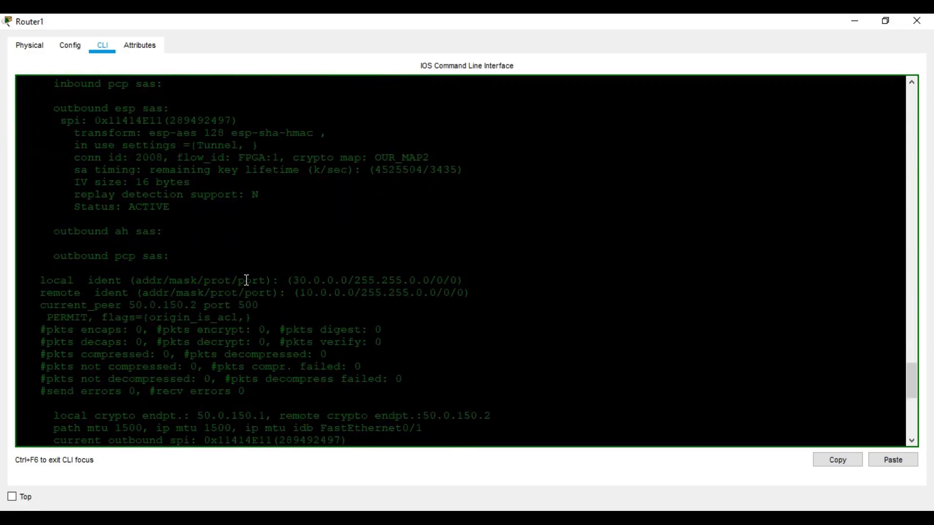
scroll(246, 283, "up", 15)
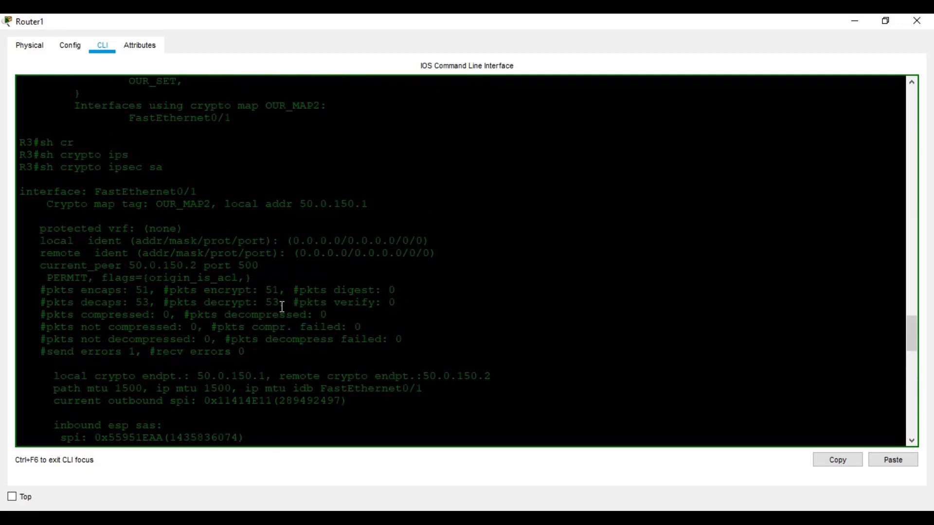
scroll(300, 315, "down", 10)
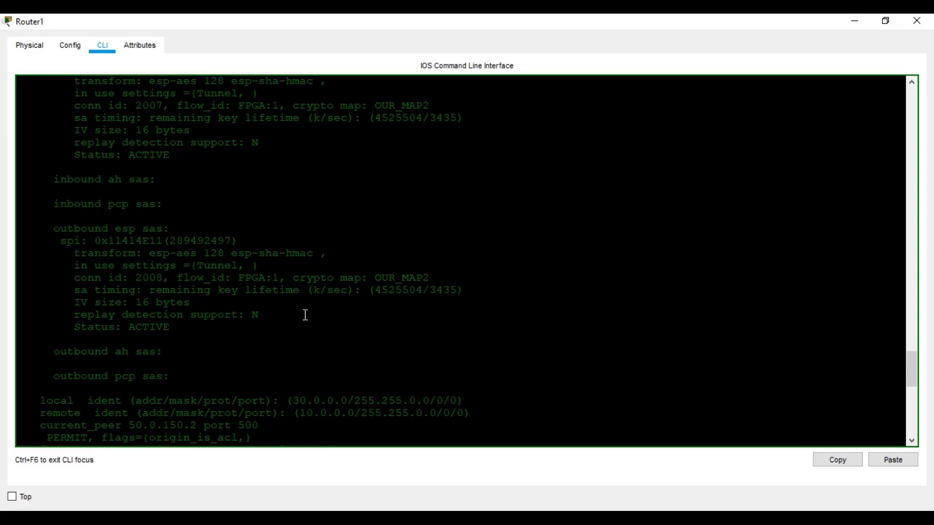
scroll(306, 316, "down", 2)
scroll(306, 315, "down", 12)
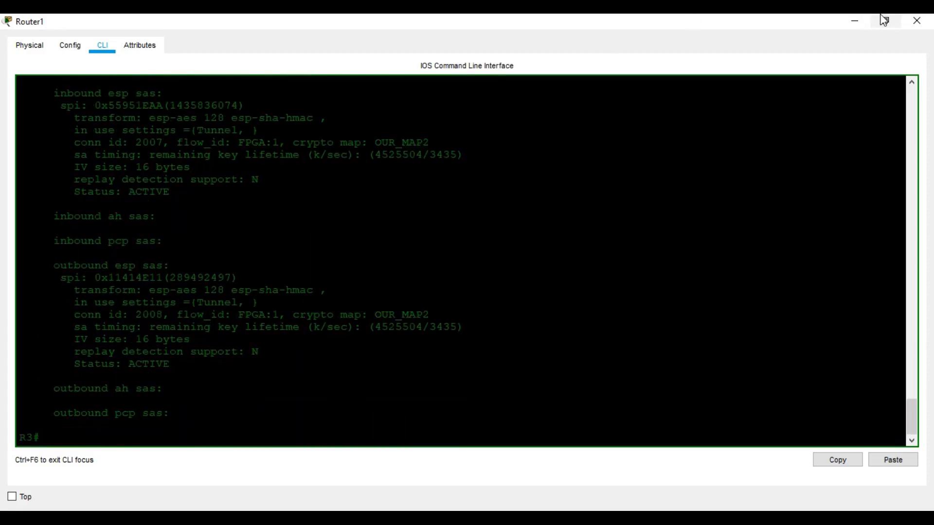
left_click(917, 21)
scroll(578, 224, "up", 3)
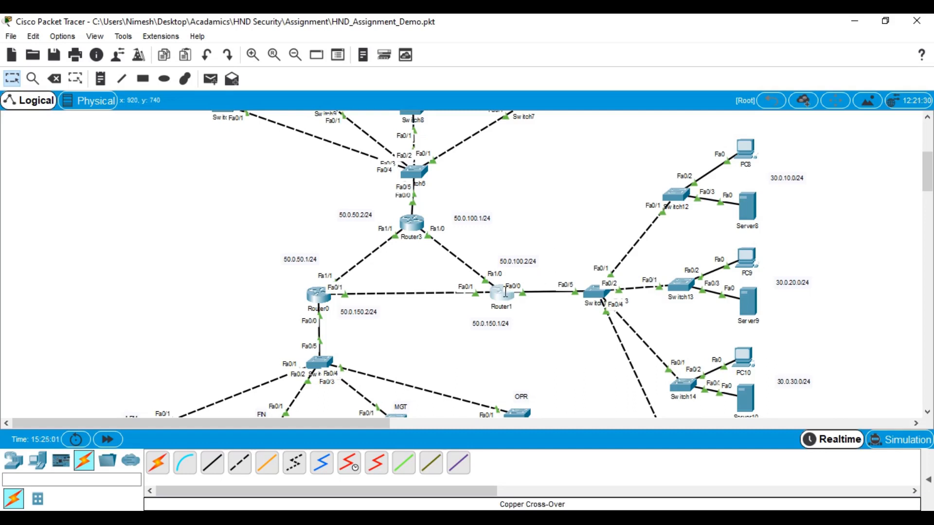
Open Router3's console maximized and enter privileged exec mode with 'en'
double_click(415, 222)
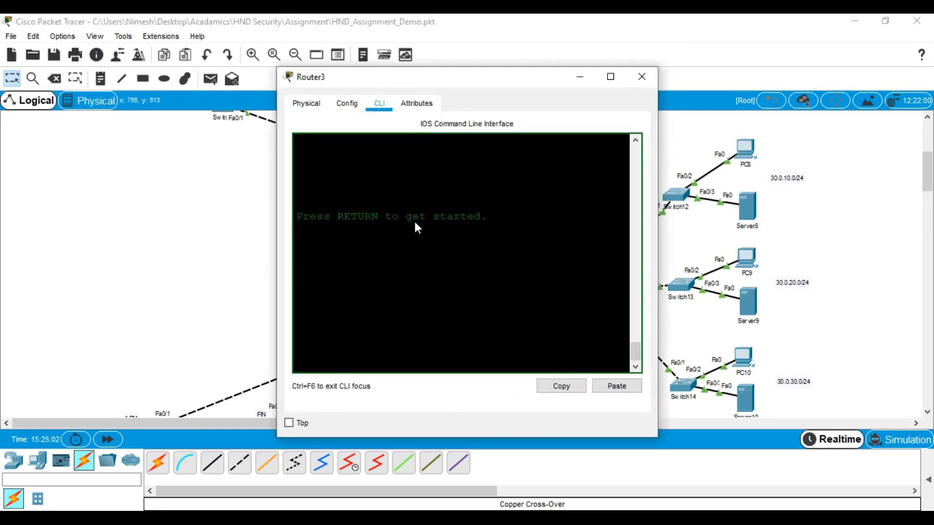
left_click(611, 76)
key("Return")
key("Return")
key("Return")
key("Return")
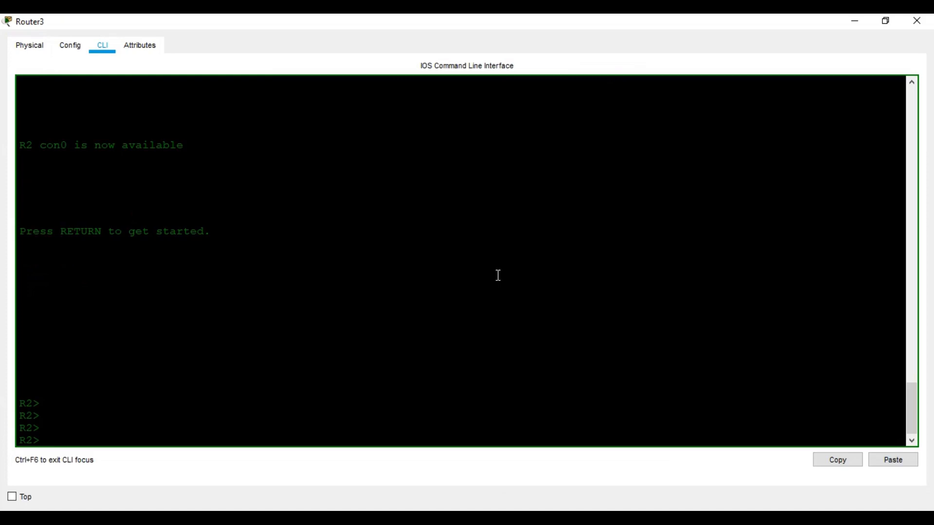
type("en")
key("Return")
key("Return")
key("Return")
key("Return")
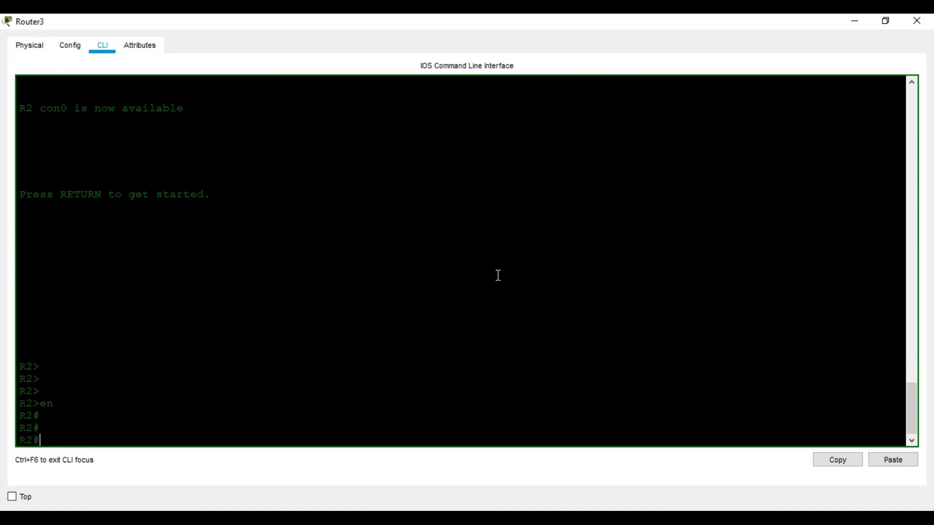
Display Router3's crypto map OUR_MAP1, peering with 50.0.50.1 on FastEthernet1/1
type("sh cr")
key("Tab")
type("ma")
key("Tab")
type("p")
key("BackSpace")
key("Return")
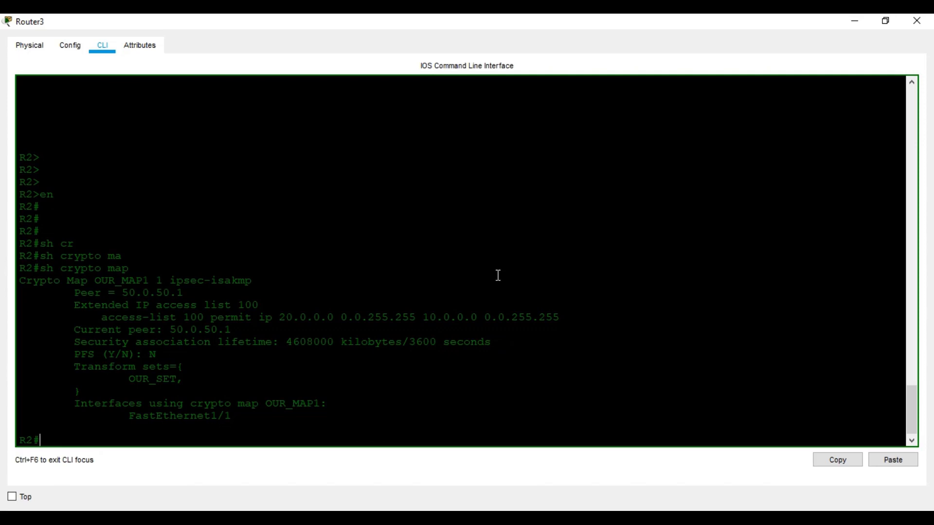
Enter global configuration and create extended access list 120
type("conf t")
key("Return")
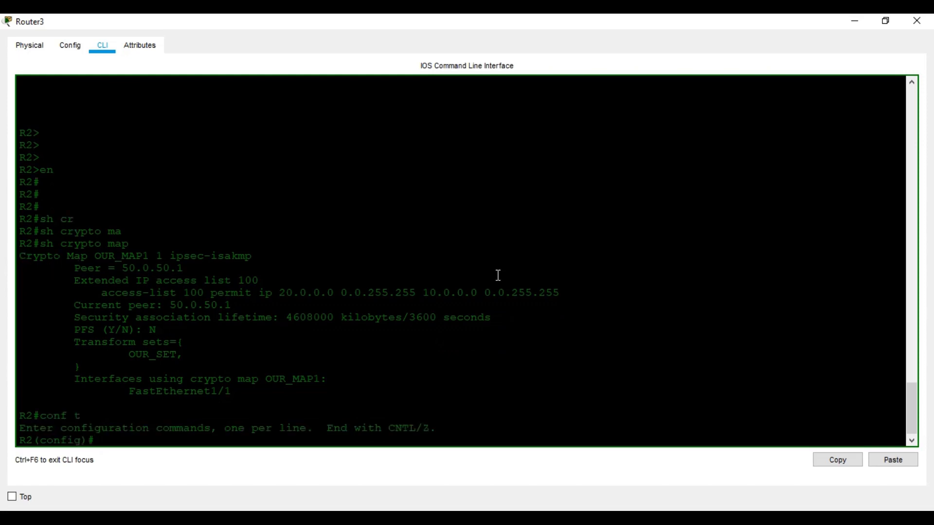
type("ip ace")
key("Tab")
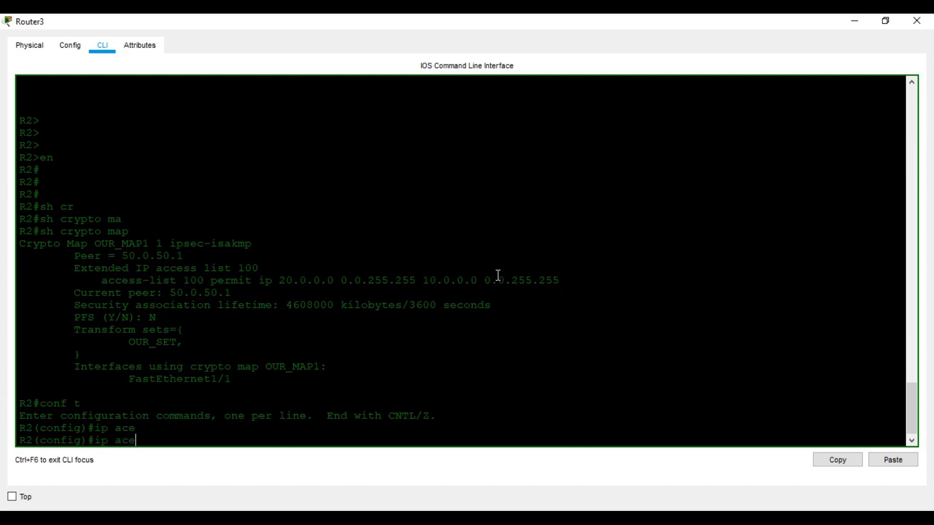
key("BackSpace")
key("Tab")
type("exct")
key("Tab")
key("BackSpace")
key("BackSpace")
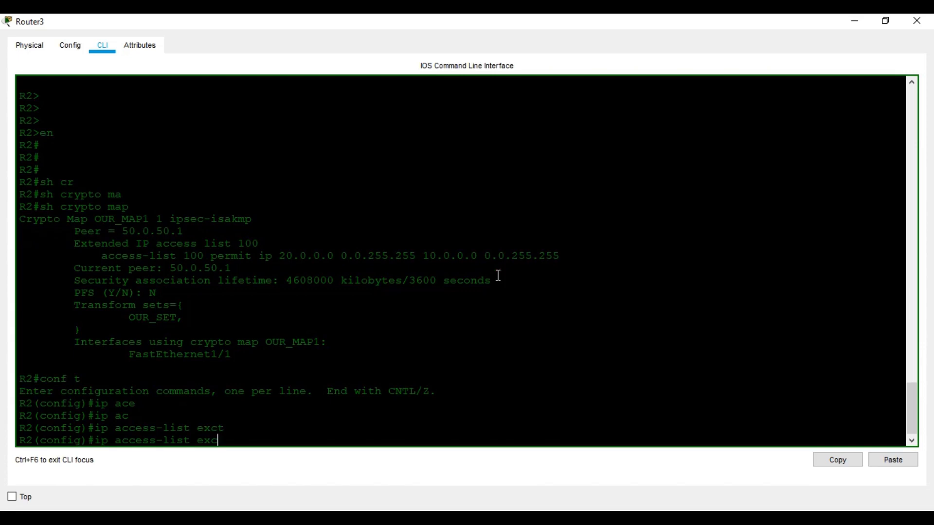
key("Tab")
type("120")
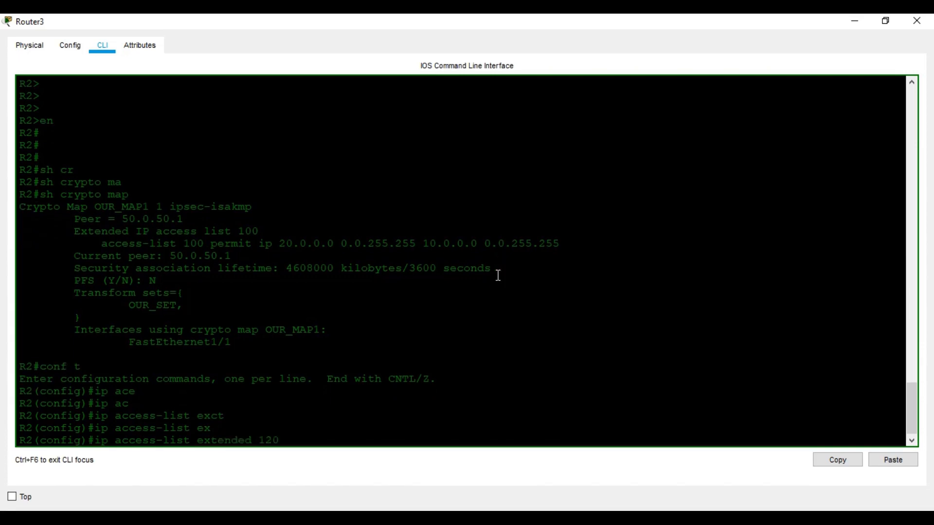
key("Return")
Permit ip from 20.0.0.0 0.0.255.255 to 30.0.0.0 0.0.255.255 in list 120
type("per")
key("Tab")
type("ip")
key("Tab")
type("20.0.0.0 0.0.0.")
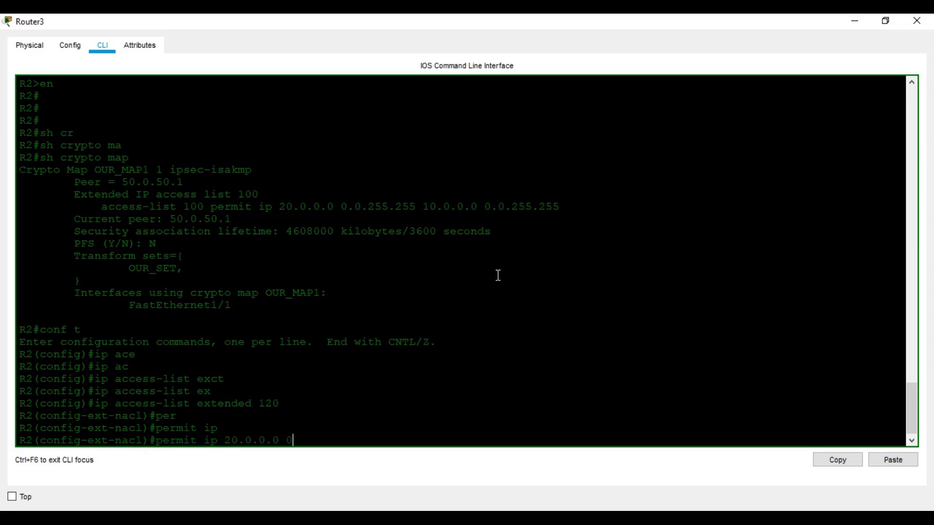
key("BackSpace")
key("BackSpace")
type("255.255 30.0.0.0 0.0.255.25")
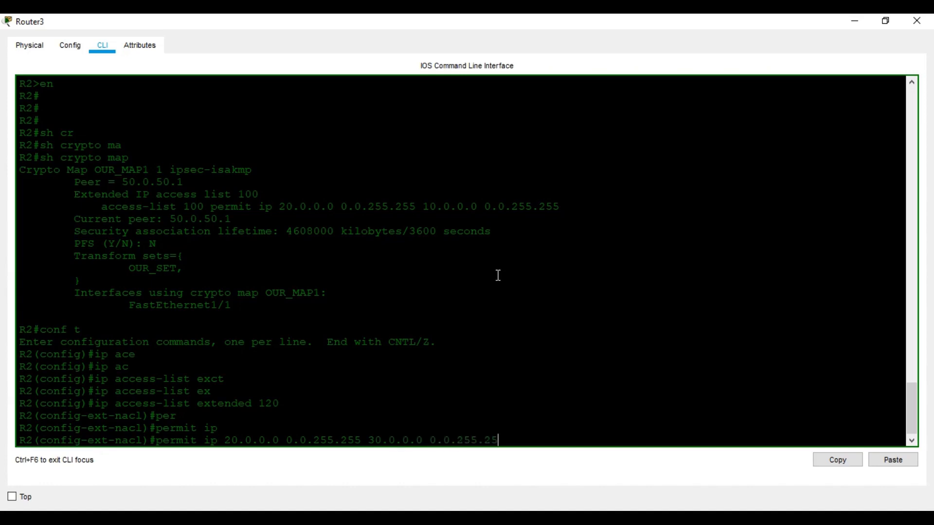
type("5")
key("Return")
type("exit")
key("Return")
Create crypto map OUR_MAP3 1 ipsec-isakmp matching address 120
type("cr")
key("Tab")
type("ma")
key("Tab")
type("OUR")
type("MAP#")
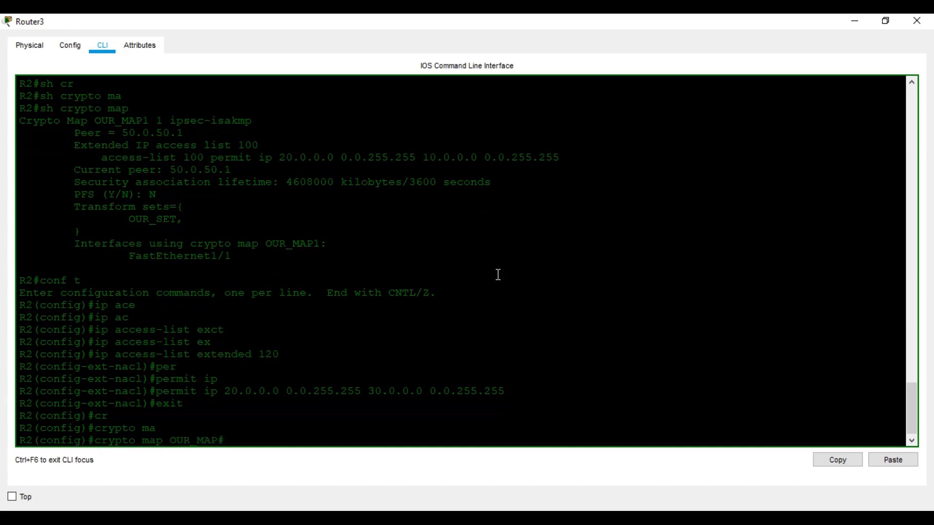
key("BackSpace")
type("3 1 i")
key("Tab")
key("Return")
type("mat")
key("Tab")
type("ad")
key("Tab")
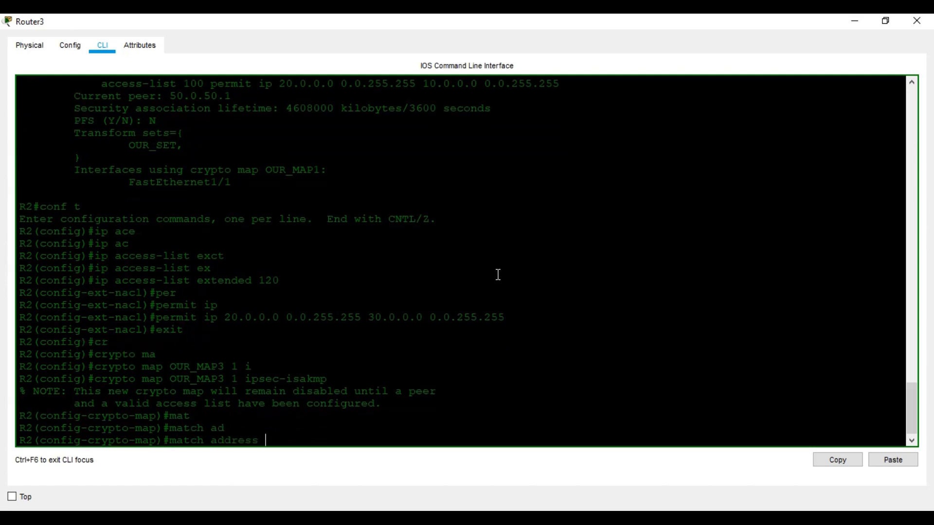
type("120")
key("Return")
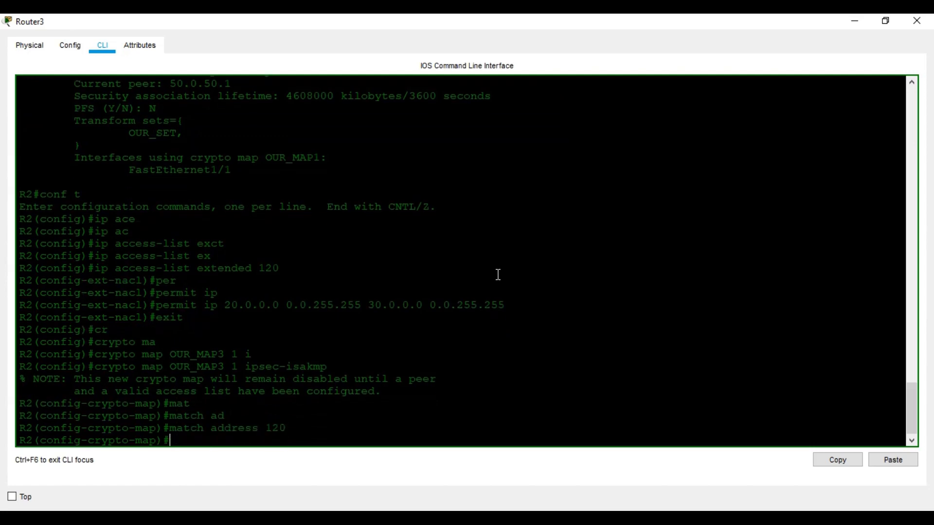
Set the crypto map's peer to 50.0.100.2
type("set pee")
key("Tab")
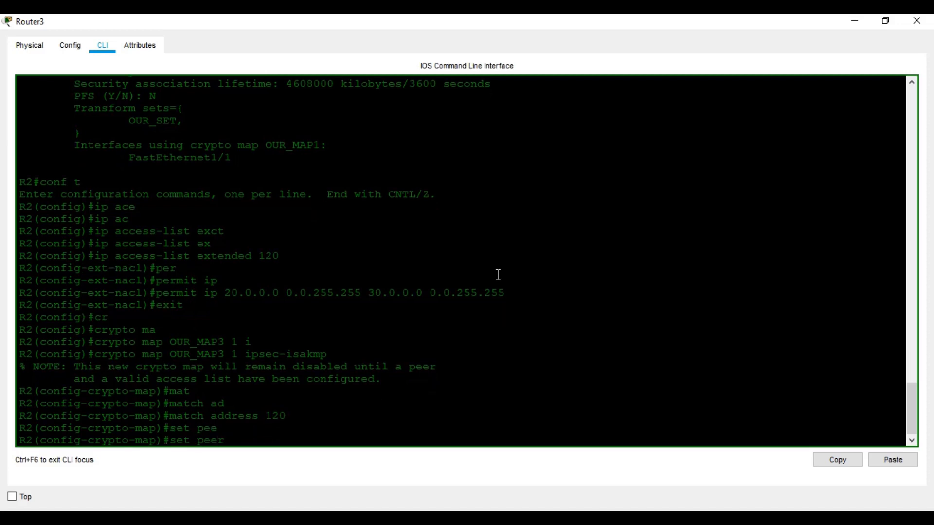
key("BackSpace")
key("BackSpace")
key("BackSpace")
key("BackSpace")
type("pee")
key("Tab")
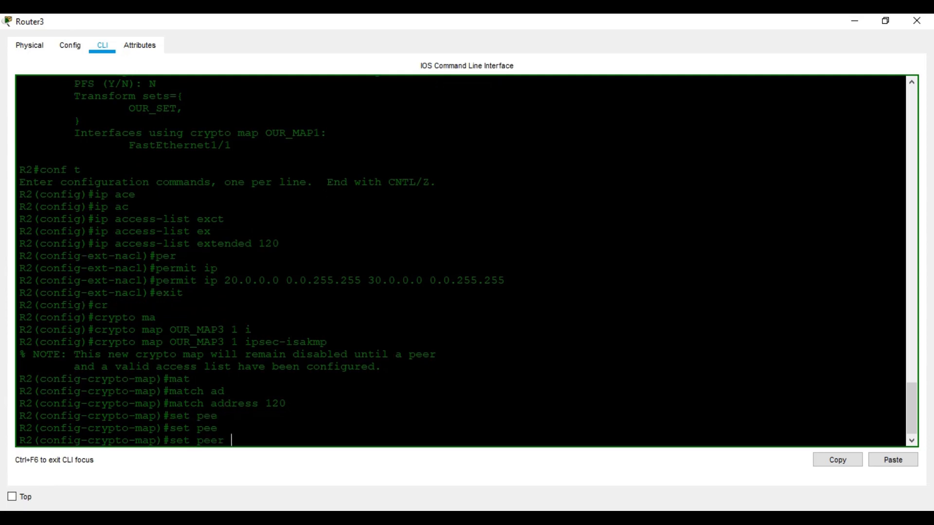
left_click(389, 477)
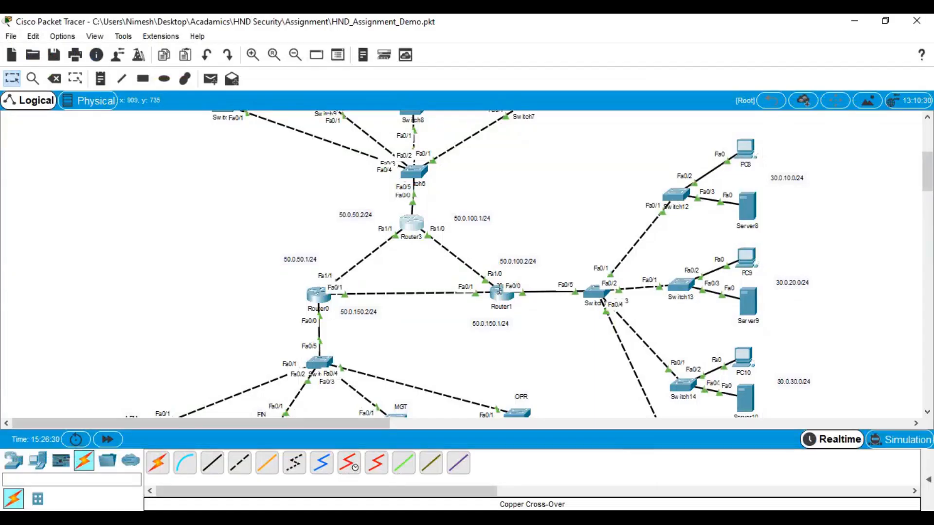
left_click(854, 21)
type("50.0.100.2")
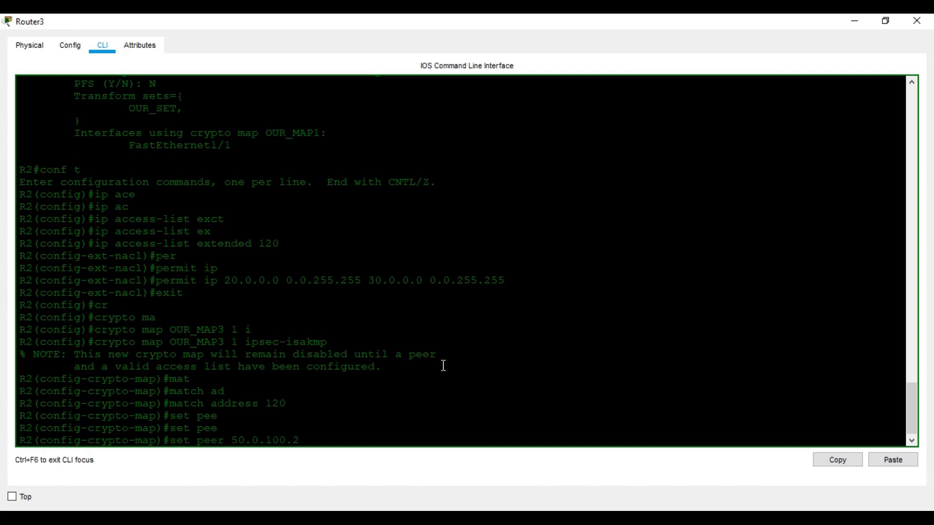
key("Return")
Attach transform set OUR_SET to OUR_MAP3 and leave the crypto map configuration
type("set tr")
key("Tab")
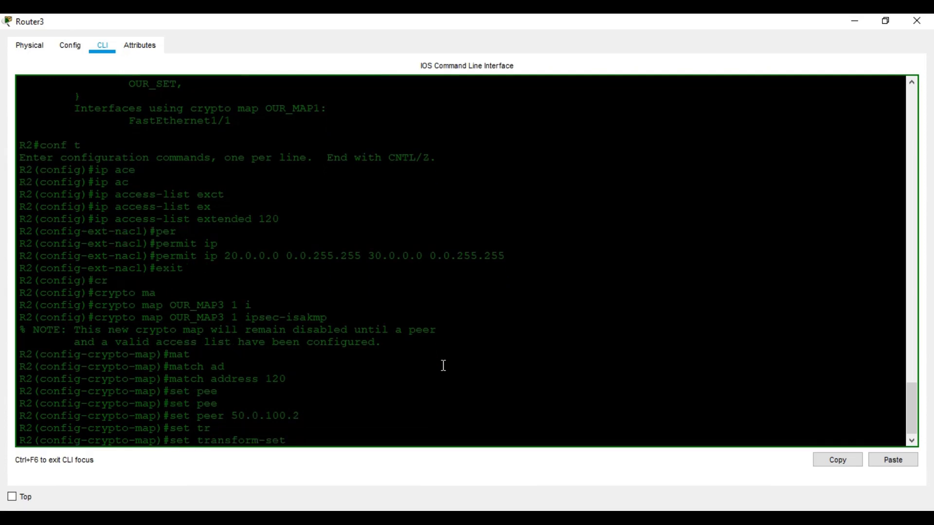
type("OUR_SET")
key("Return")
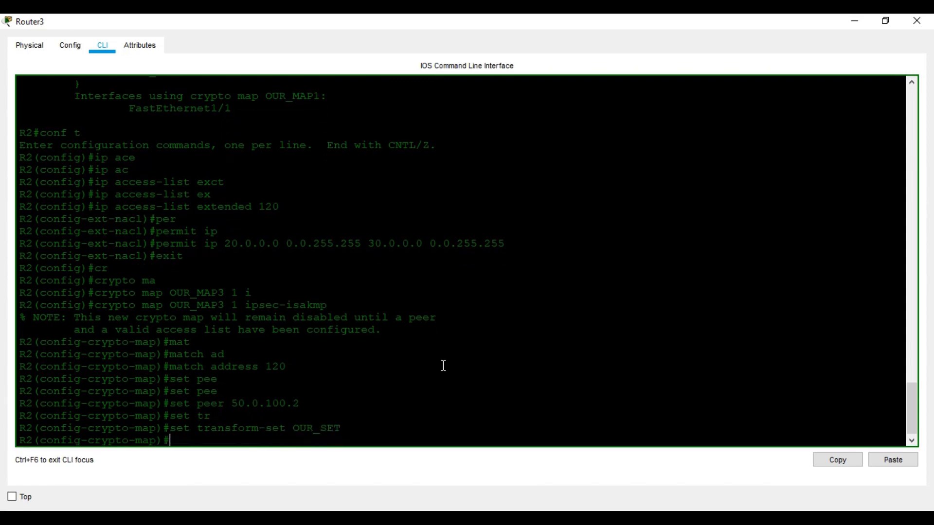
type("exit")
key("Return")
key("Return")
type("in")
key("Tab")
Apply crypto map OUR_MAP3 to interface FastEthernet 1/0
type("fa")
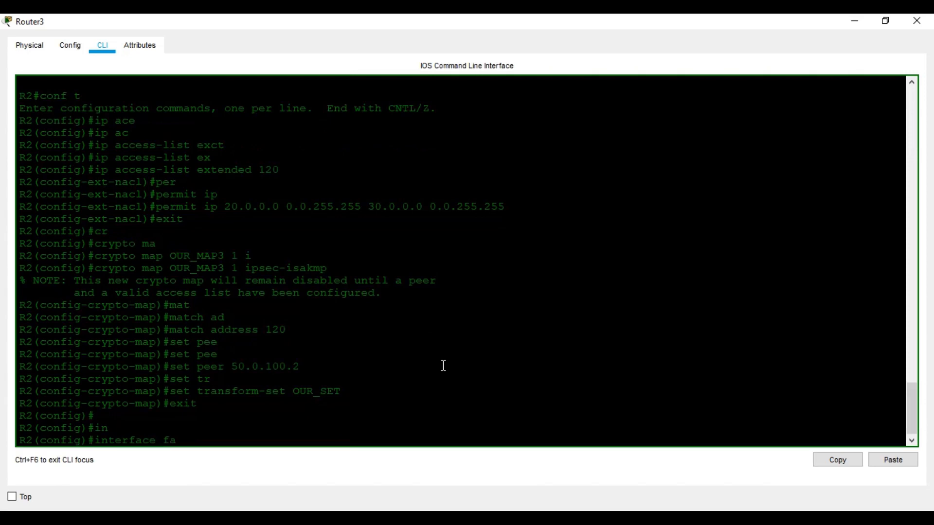
key("Tab")
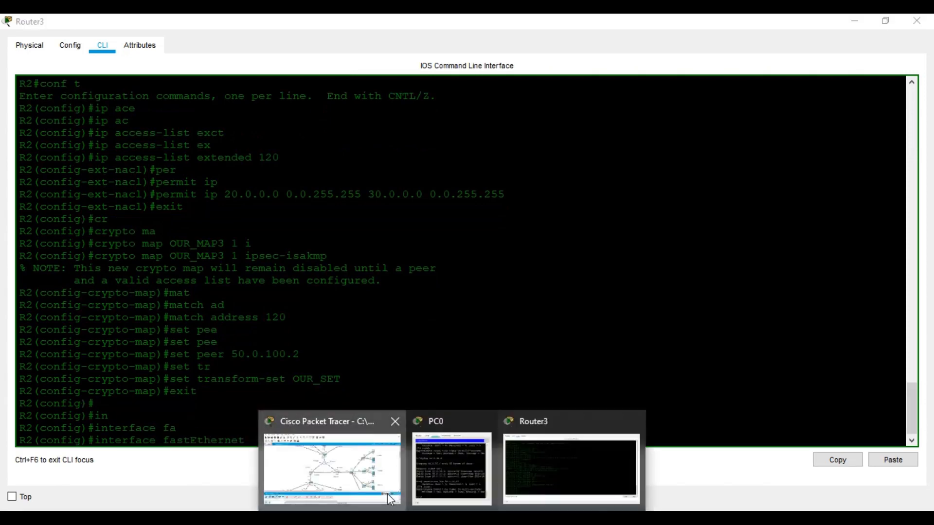
left_click(387, 494)
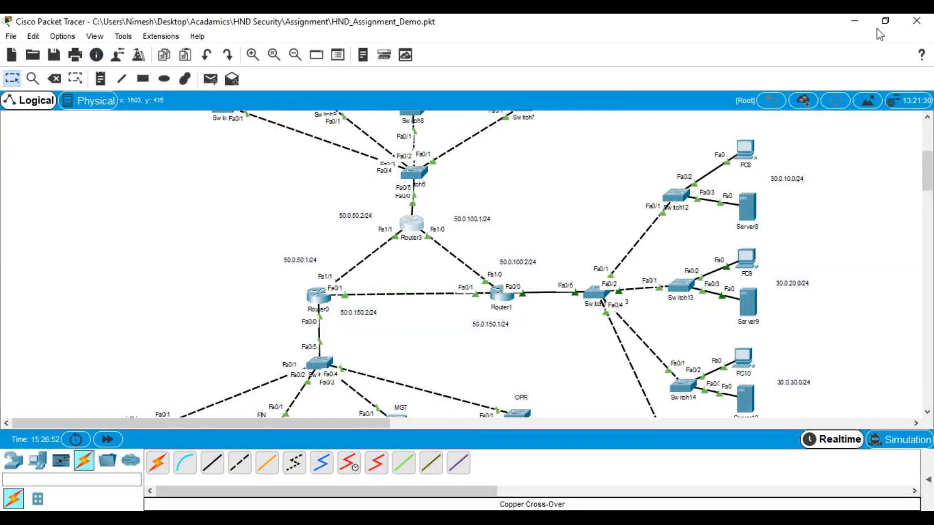
left_click(412, 225)
type("1/0")
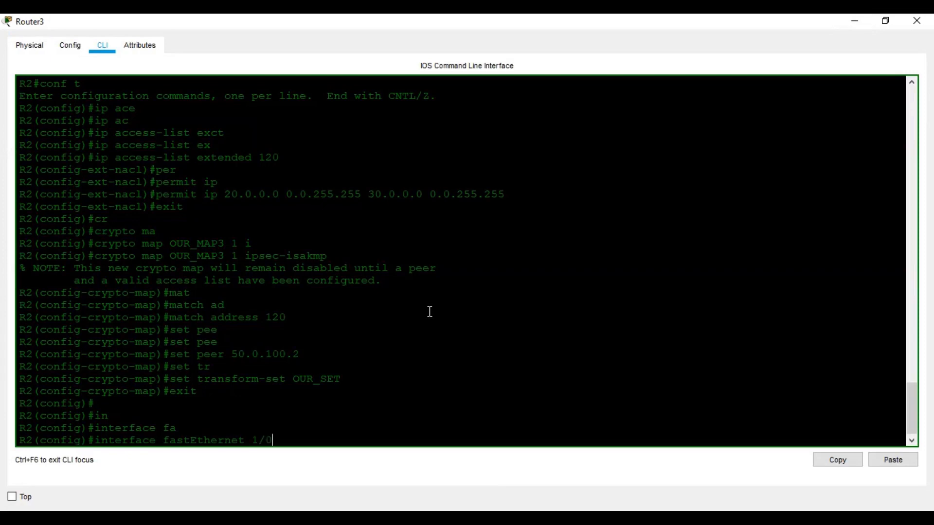
key("Return")
type("cr")
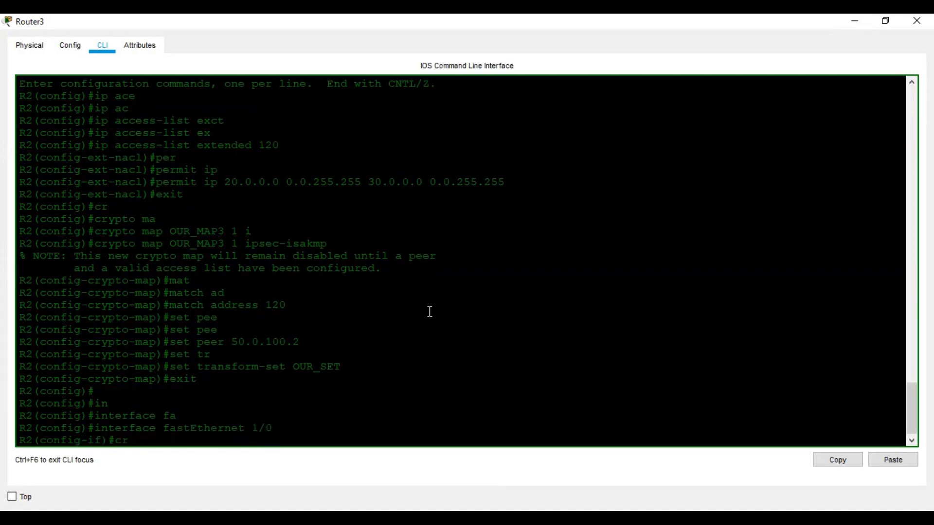
key("Tab")
type("ma")
key("Tab")
type("OU")
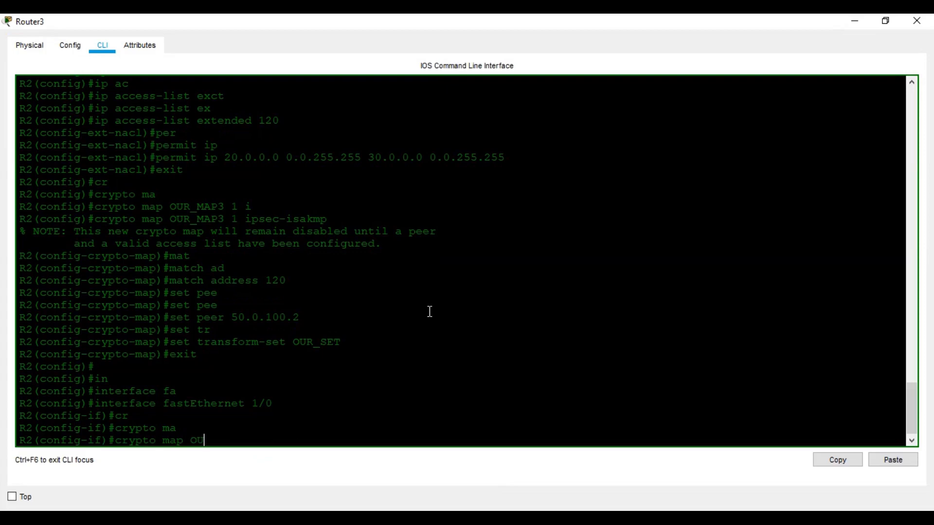
type("R_MAP3")
key("Return")
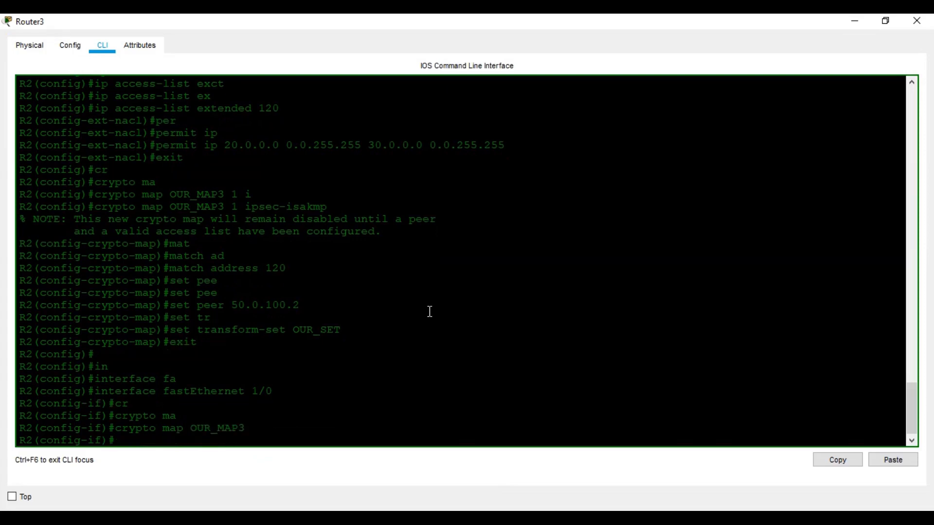
Exit configuration mode and save the running configuration with 'wr'
key("ctrl+z")
key("Return")
key("Return")
key("Return")
key("Return")
key("Return")
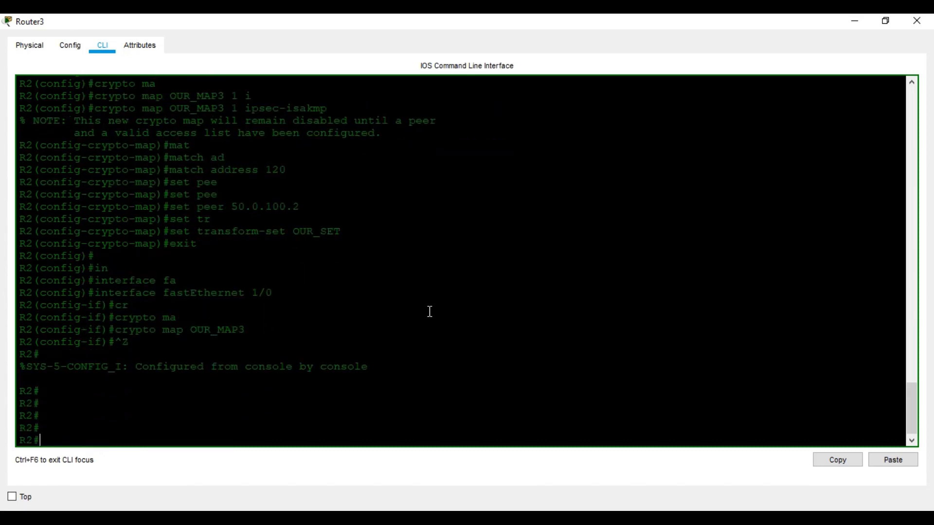
type("wr")
key("Return")
key("Return")
type("sh cr")
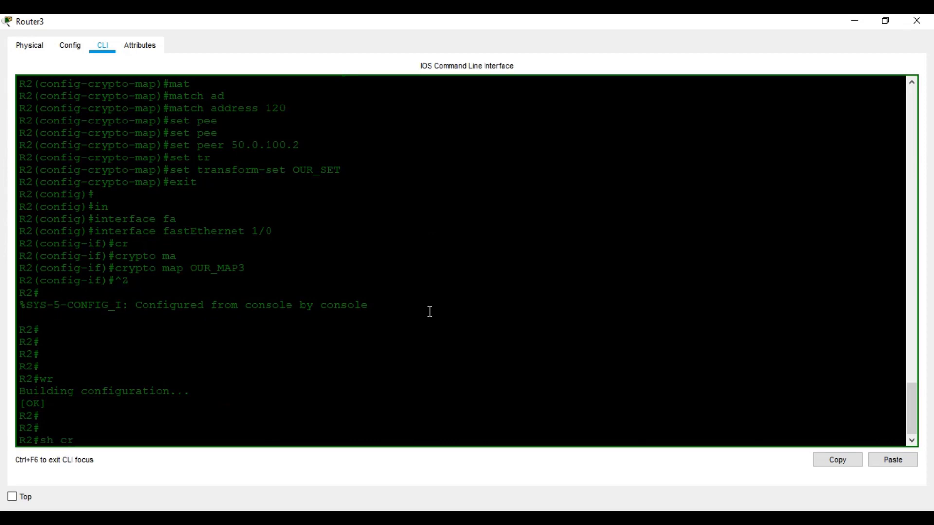
type("y")
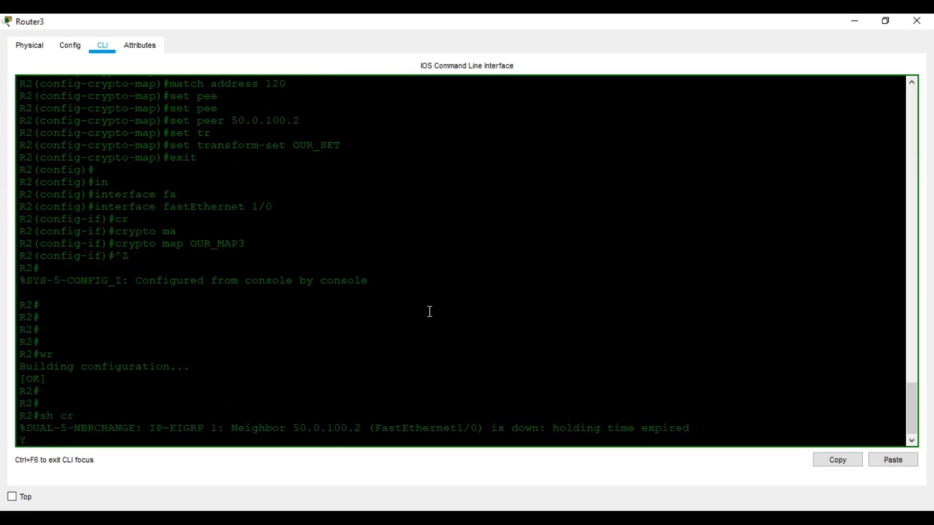
Run 'show crypto map' on Router3
scroll(429, 311, "up", 1)
key("Return")
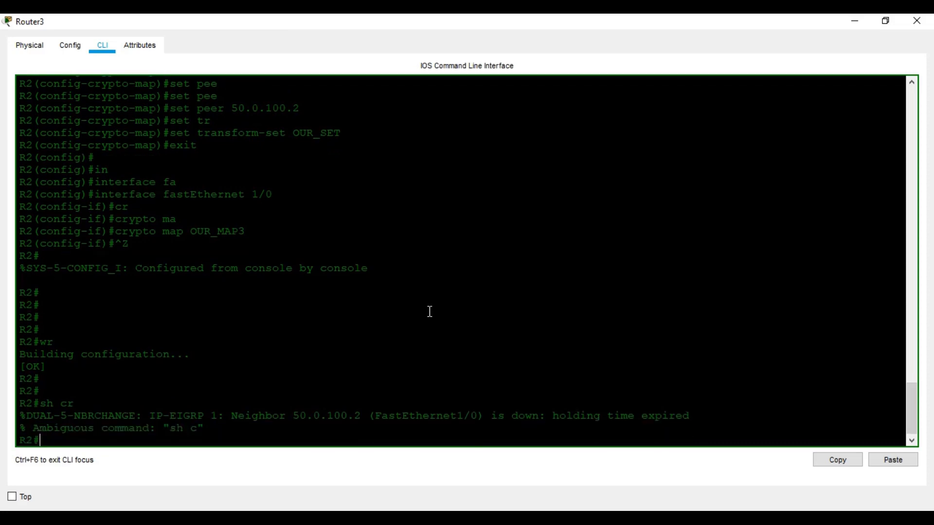
type("SH CR")
key("Tab")
type("MA")
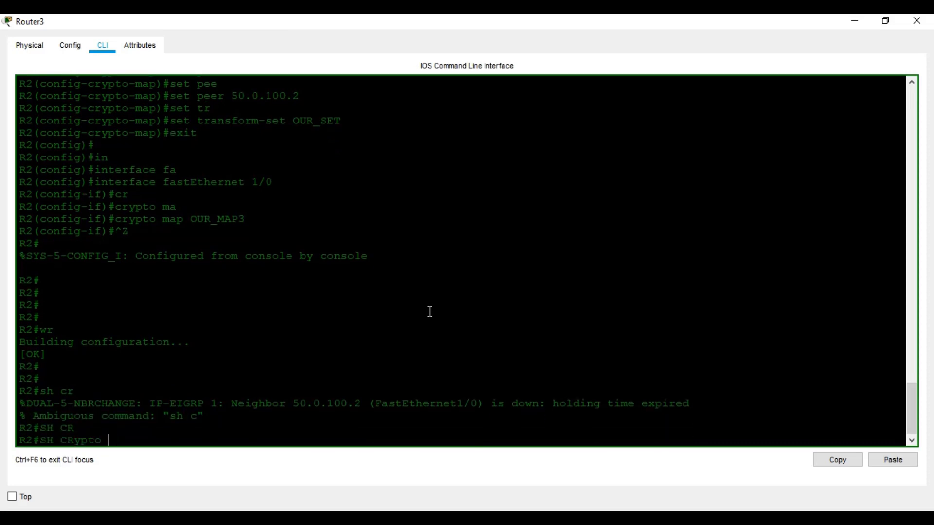
key("BackSpace")
key("BackSpace")
type("ma")
key("BackSpace")
key("BackSpace")
key("BackSpace")
key("BackSpace")
key("BackSpace")
key("BackSpace")
key("BackSpace")
key("BackSpace")
key("BackSpace")
key("BackSpace")
key("BackSpace")
key("BackSpace")
type("sh cr")
key("Tab")
type("m")
key("Tab")
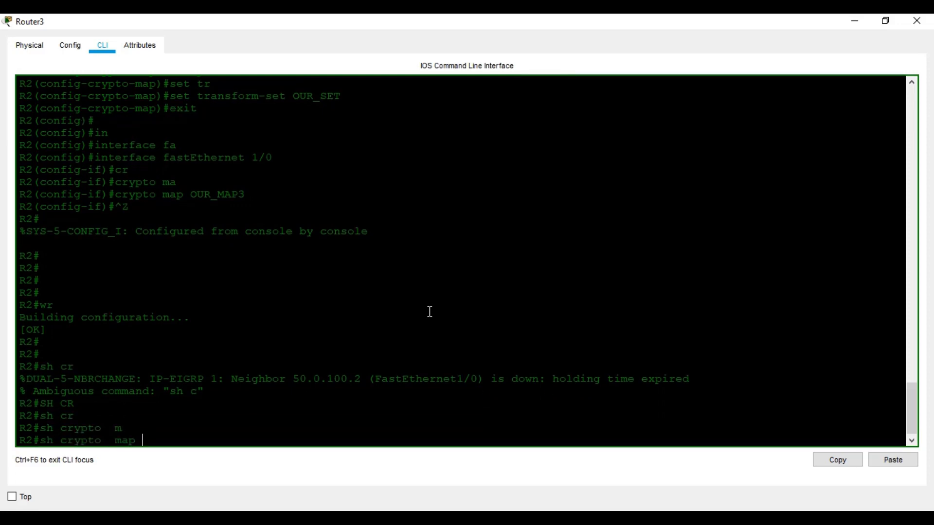
key("Return")
Review OUR_MAP3 with peer 50.0.100.2, list 120 and OUR_SET, then close Router3's window
key("space")
scroll(428, 311, "up", 2)
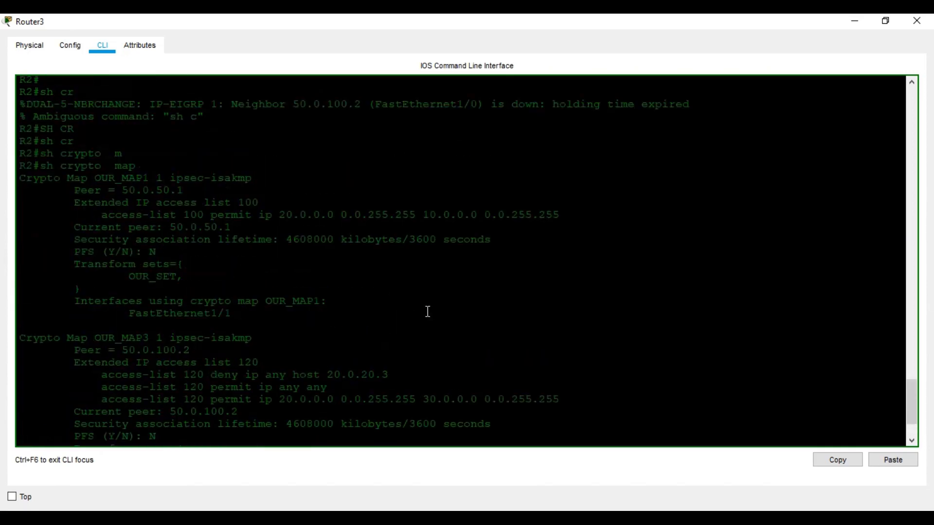
scroll(180, 326, "down", 1)
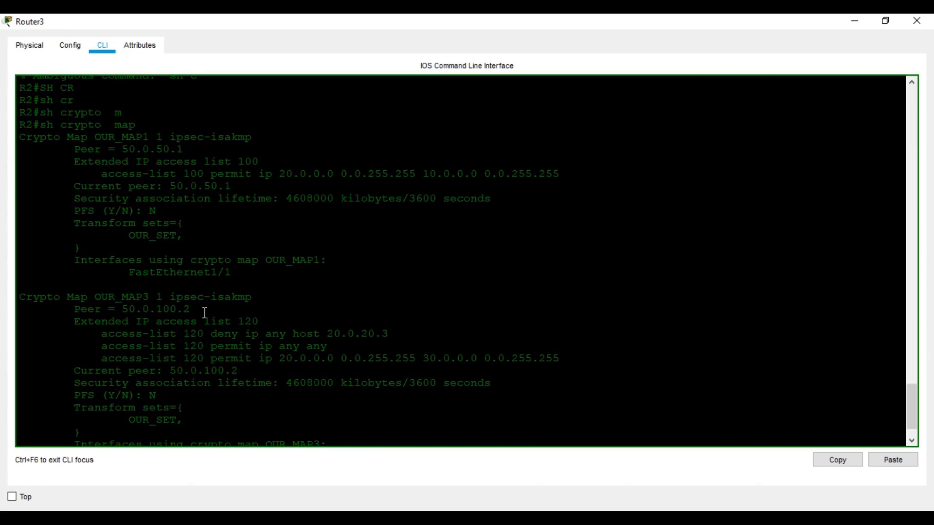
scroll(190, 398, "down", 1)
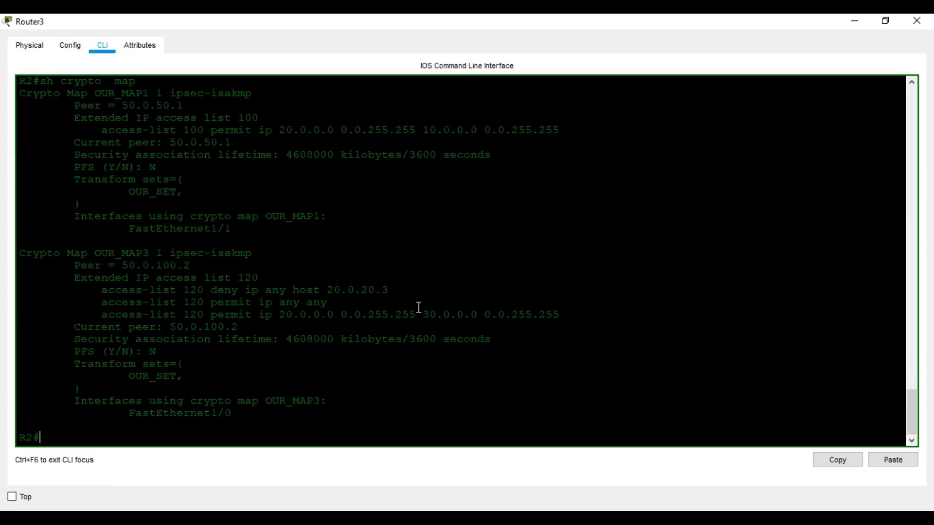
scroll(812, 136, "up", 1)
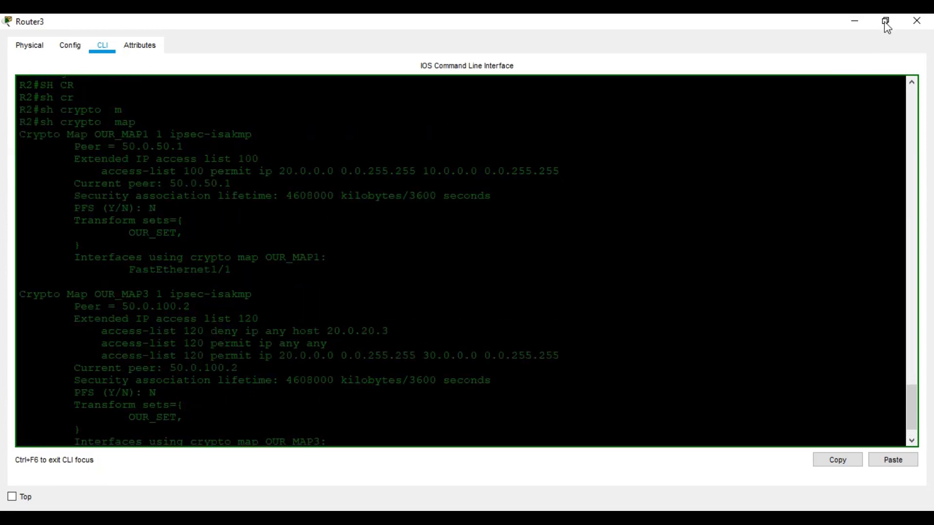
left_click(915, 21)
Close PC0's window and open Router1's console maximized
left_click(645, 79)
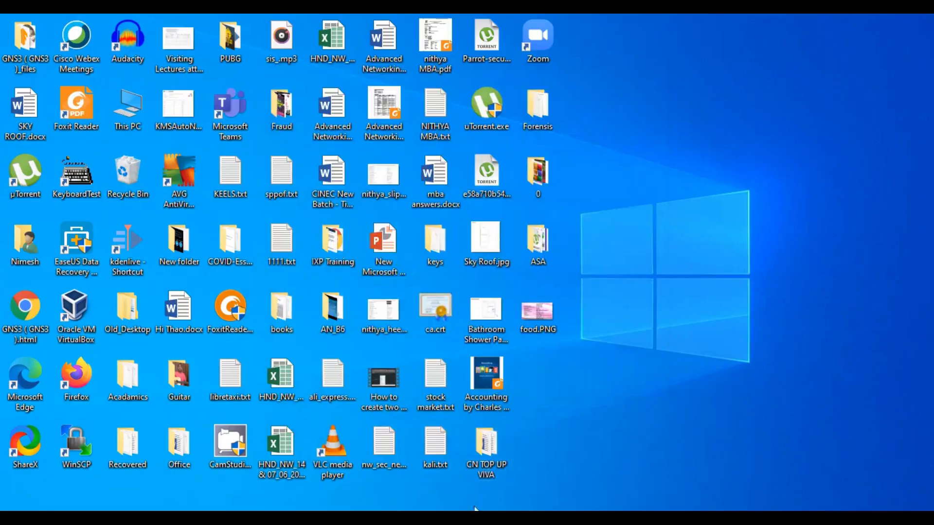
left_click(467, 517)
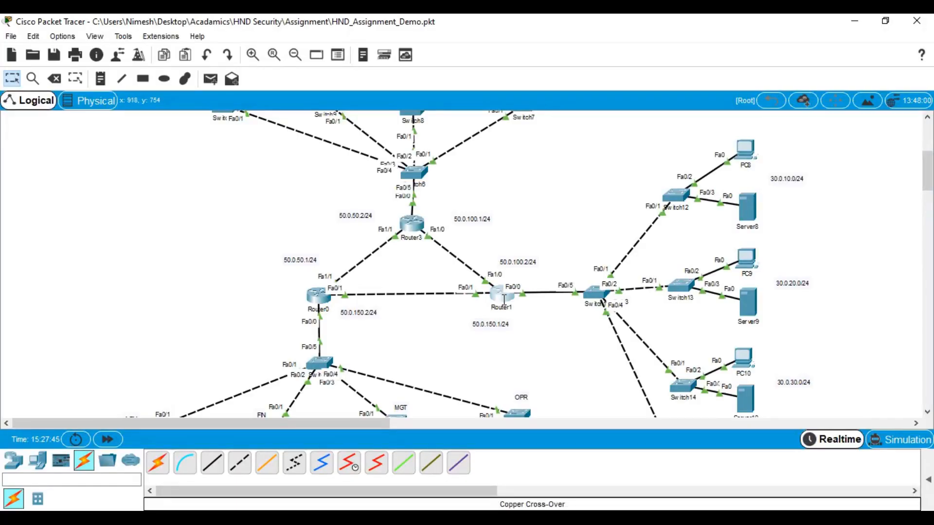
left_click(501, 293)
left_click(611, 76)
key("Return")
key("Return")
key("Return")
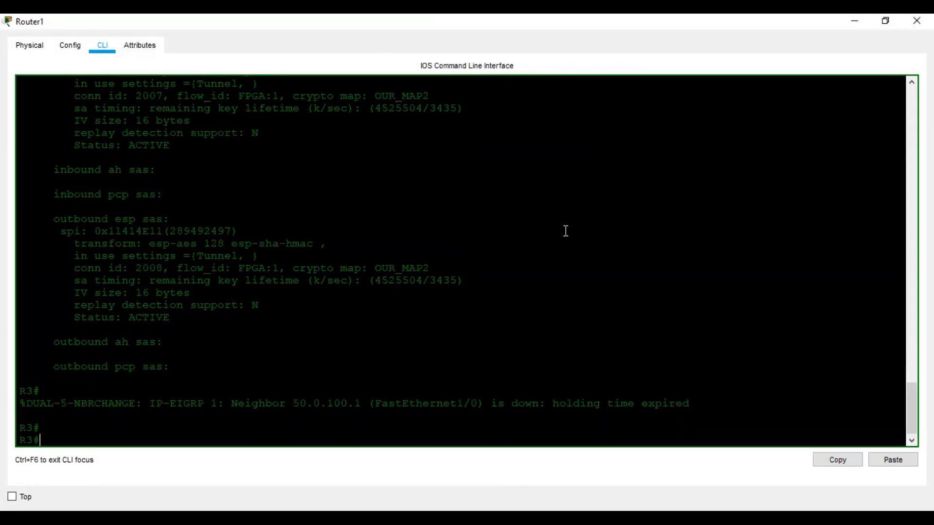
List Router1's crypto maps, showing OUR_MAP2 peering 50.0.150.2 via list 110, then start 'conf t'
type("show")
key("BackSpace")
key("BackSpace")
key("BackSpace")
key("BackSpace")
key("BackSpace")
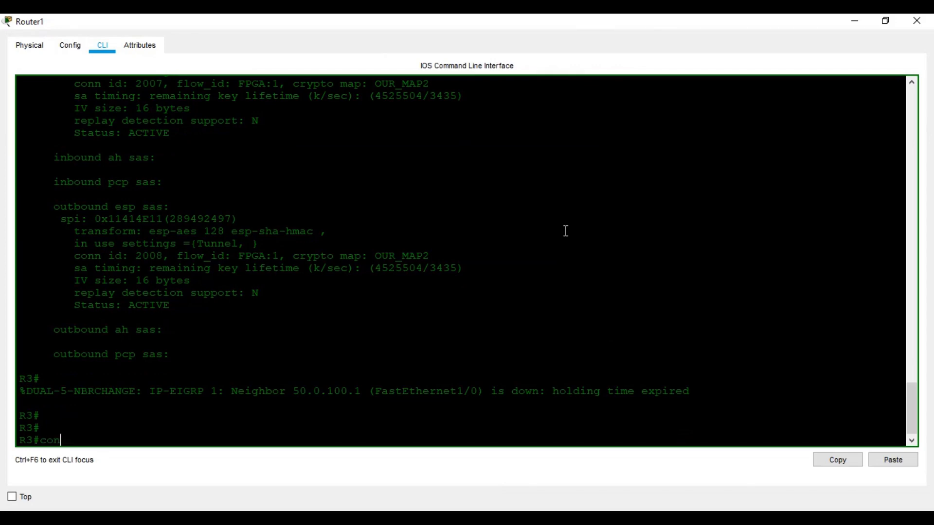
type("sh cry")
key("Tab")
type("ma")
key("Tab")
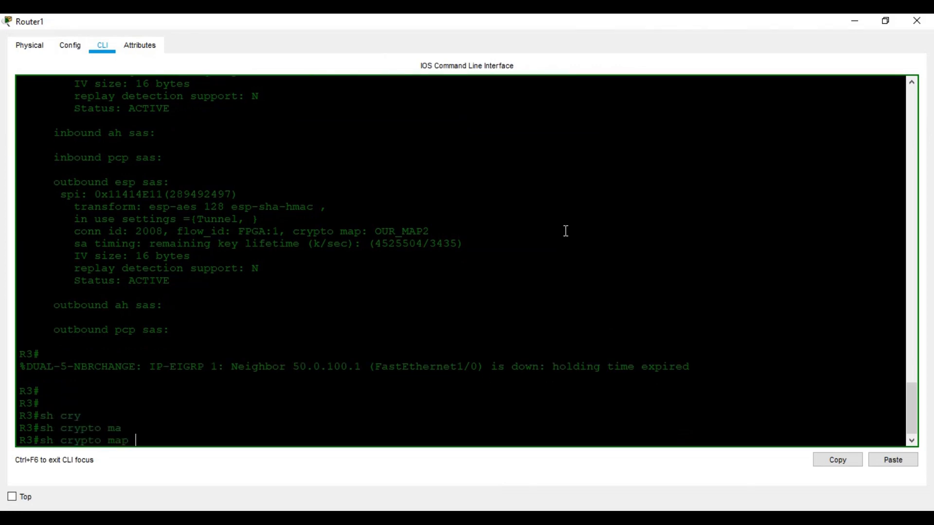
key("Return")
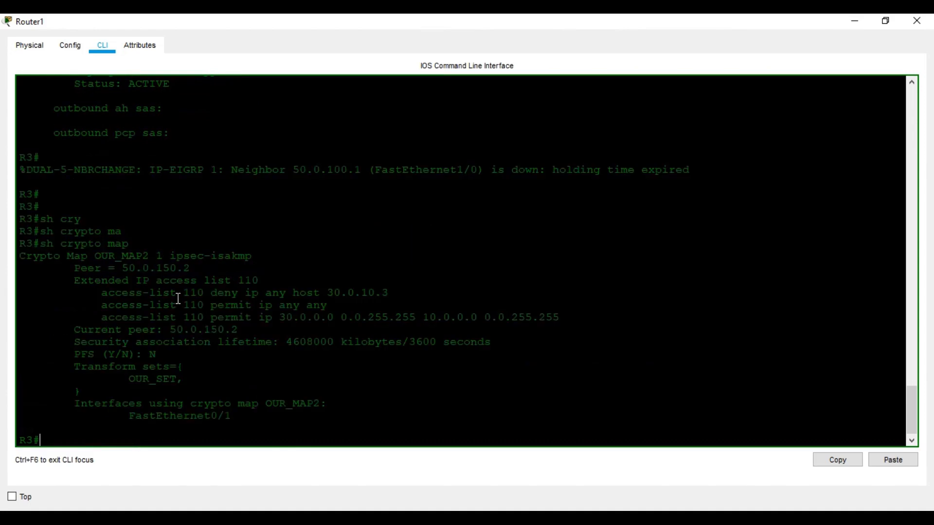
type("cpnf t")
key("Return")
Create extended access list 120 permitting IP from 30.0.0.0 0.0.255.255 to 20.0.0.0 0.0.255.255
type("conf t")
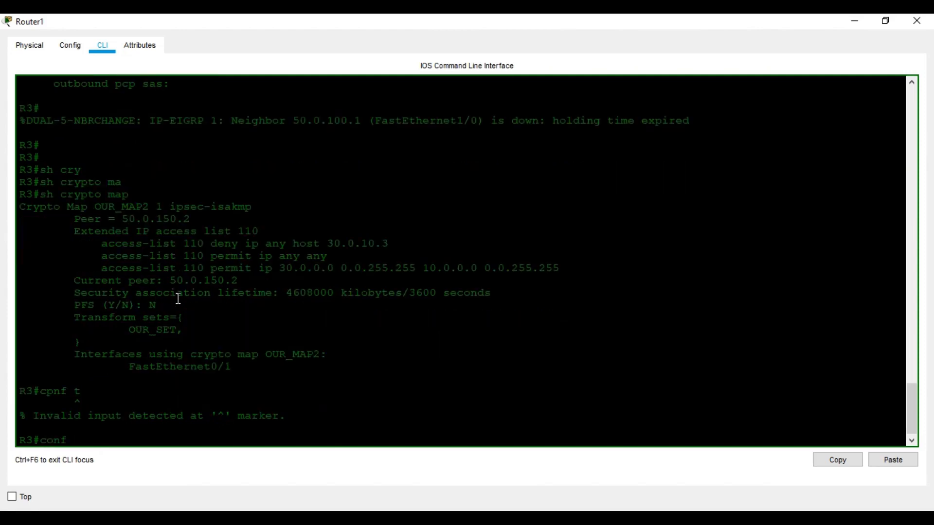
key("Return")
type("ip ac")
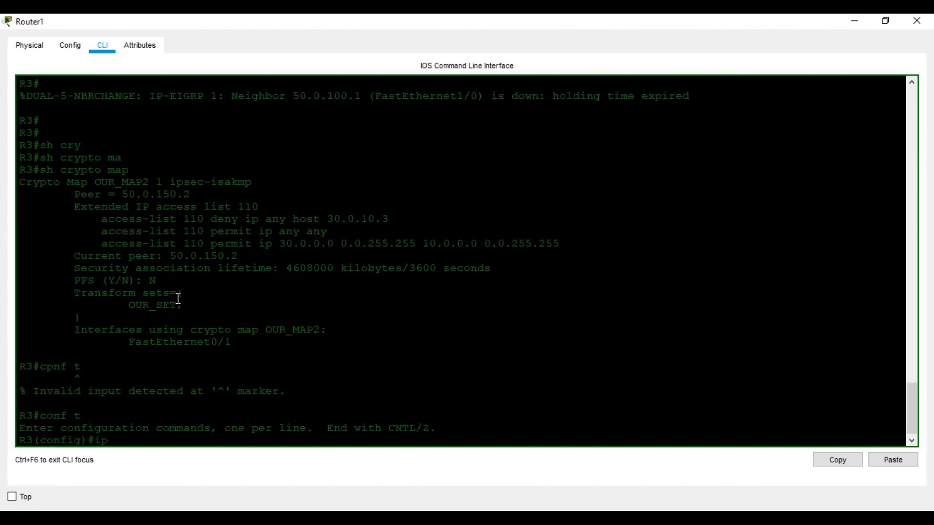
key("Tab")
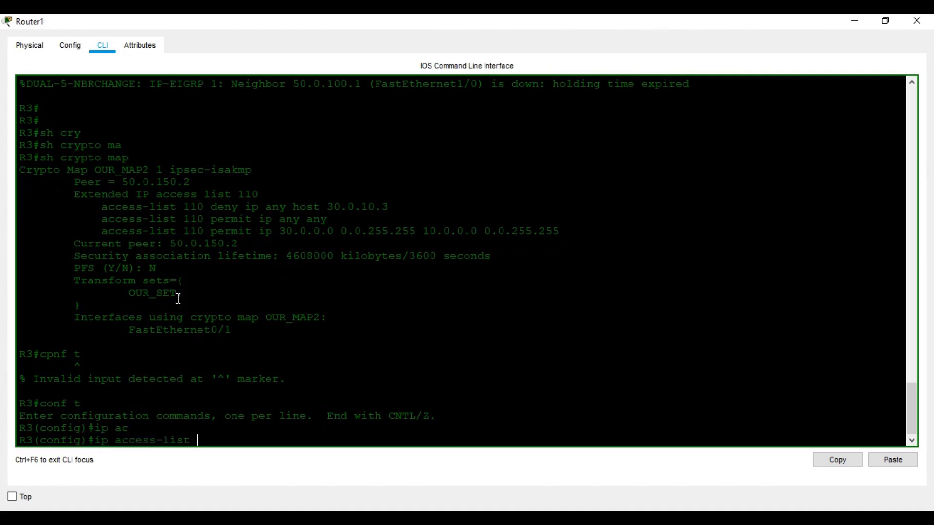
type("ex")
key("Tab")
type("120")
key("Return")
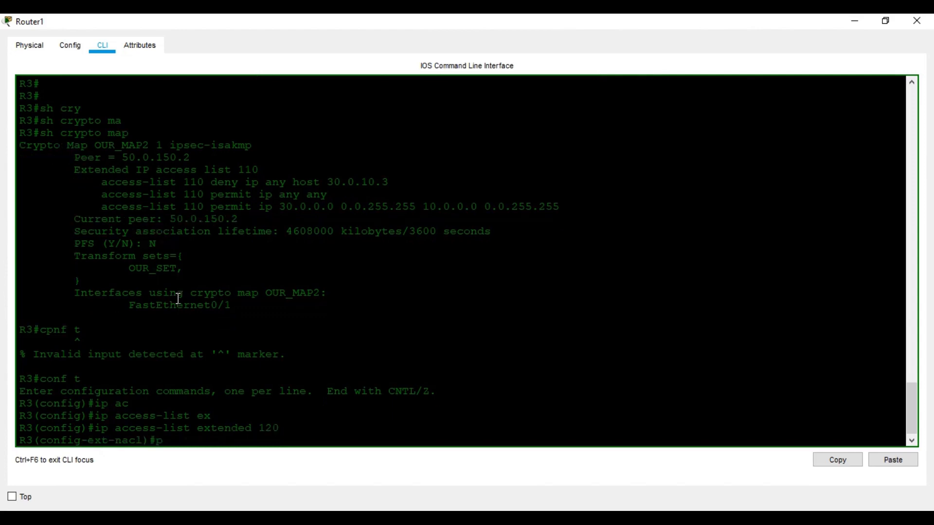
type("per")
key("Tab")
type("ip 30.0.0.0 0.0.255.255")
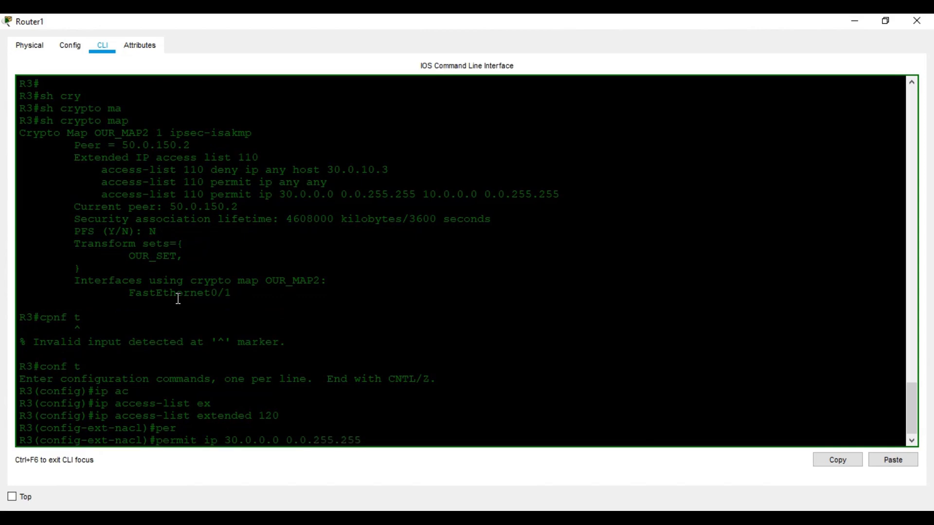
type(" 20.0.0.0 0.0.255.255")
key("Return")
type("exit")
key("Return")
key("Return")
key("Return")
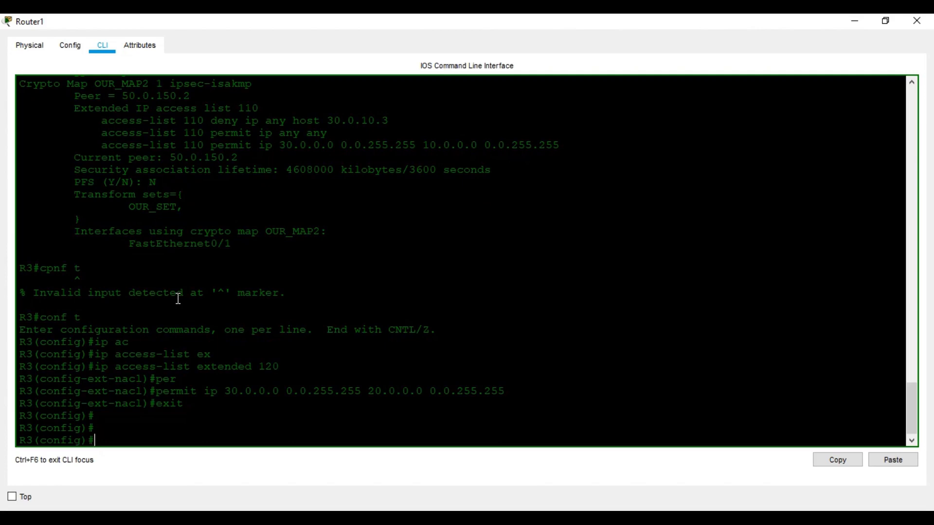
Create crypto map OUR_MAP3 entry 1 as ipsec-isakmp, matching address list 120
type("cry")
key("Tab")
type("ma")
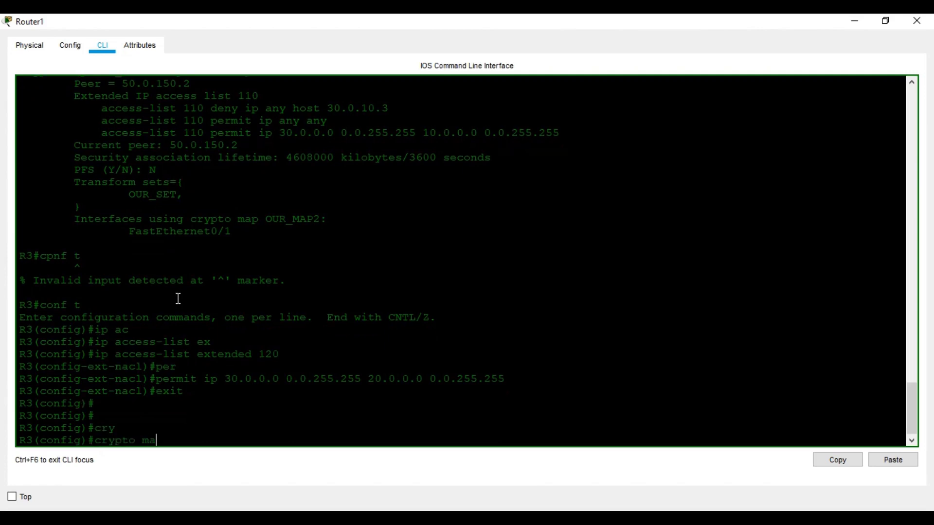
key("Tab")
type("OUR_MAP3")
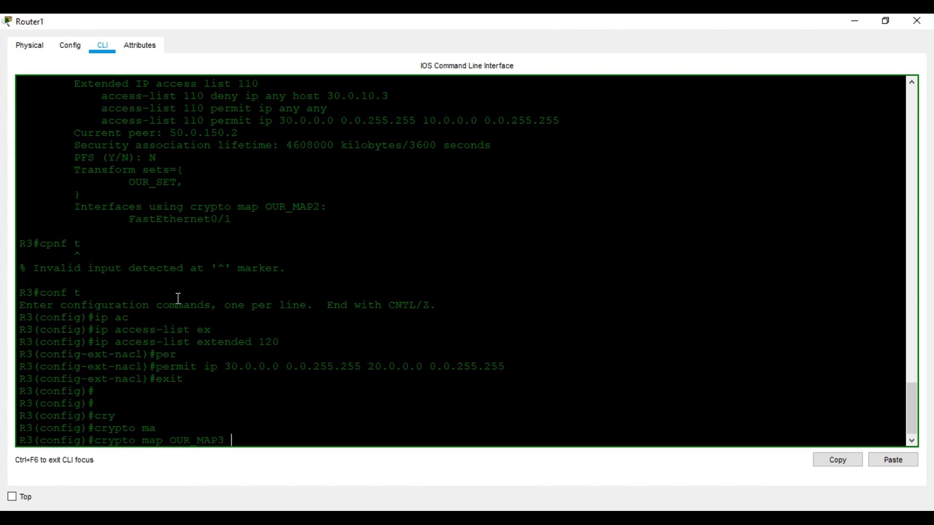
type(" 1 ad")
key("Tab")
key("BackSpace")
key("BackSpace")
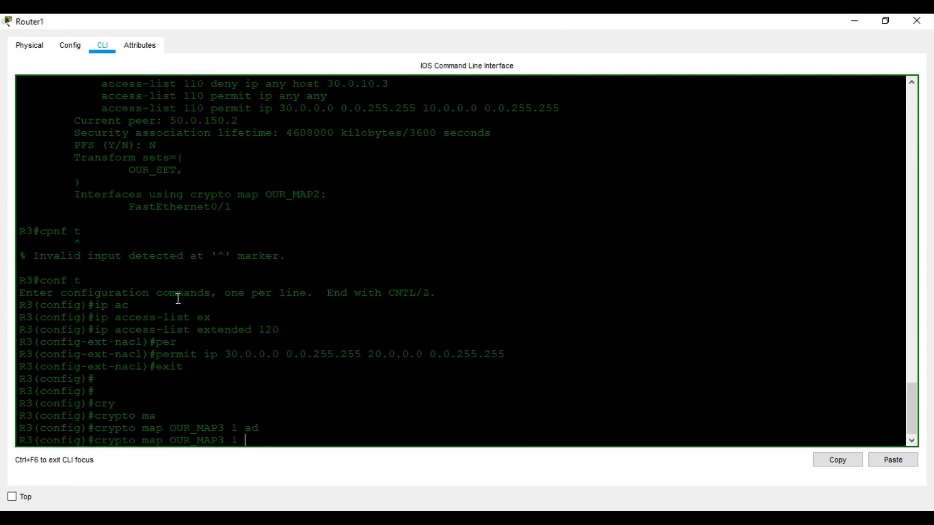
type("ipsec-isakmp")
key("Tab")
key("Return")
type("match ad")
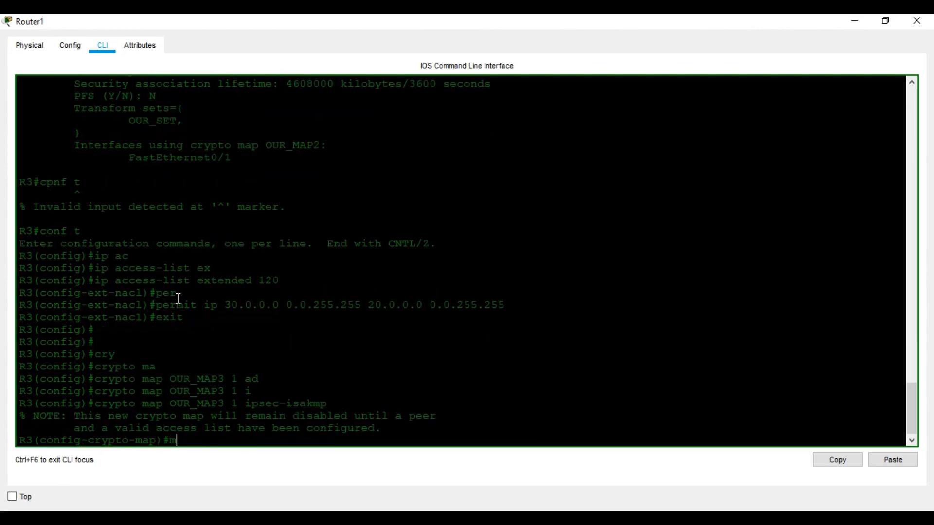
key("Tab")
type("ad")
key("Tab")
type("120")
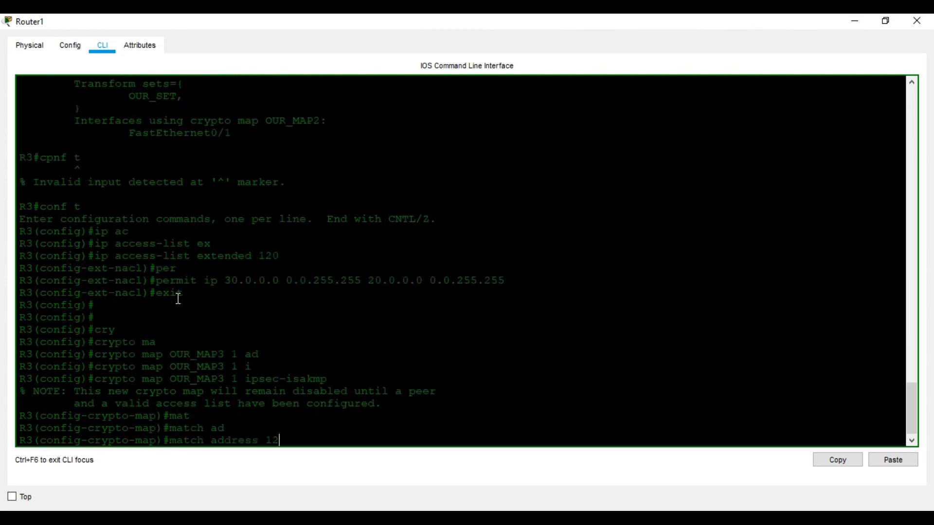
key("Return")
Set OUR_MAP3's peer to 50.0.100.1 and its transform set to OUR_SET
type("set [")
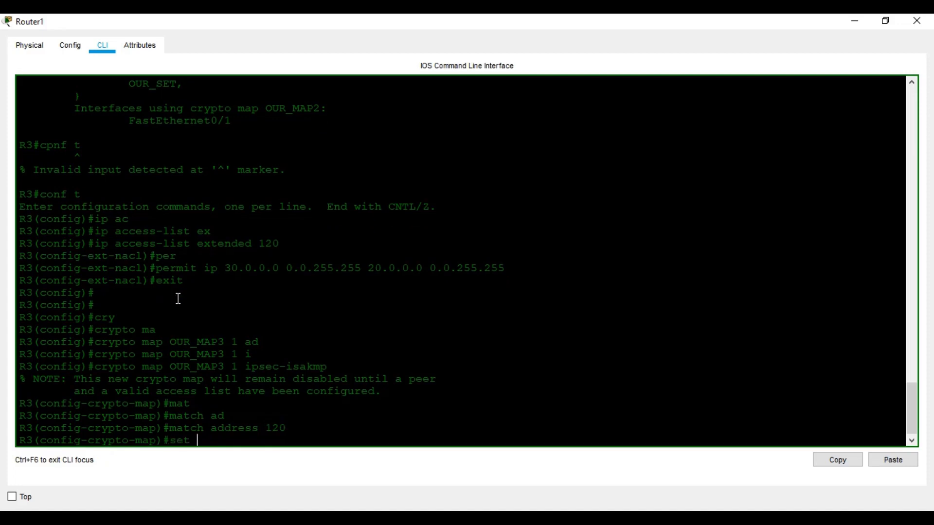
key("BackSpace")
type("pe")
key("BackSpace")
key("BackSpace")
type("pwer")
key("BackSpace")
key("BackSpace")
type("w")
key("Tab")
key("BackSpace")
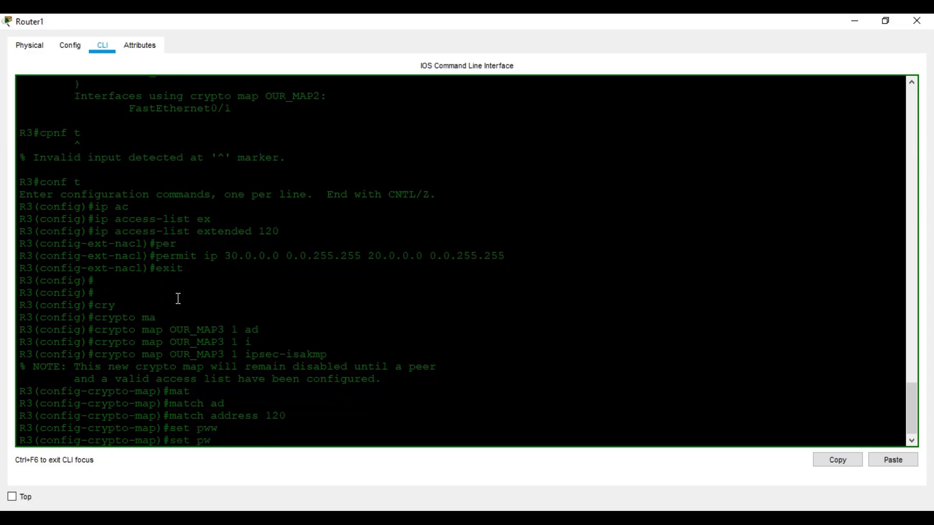
key("BackSpace")
type("ee")
key("Tab")
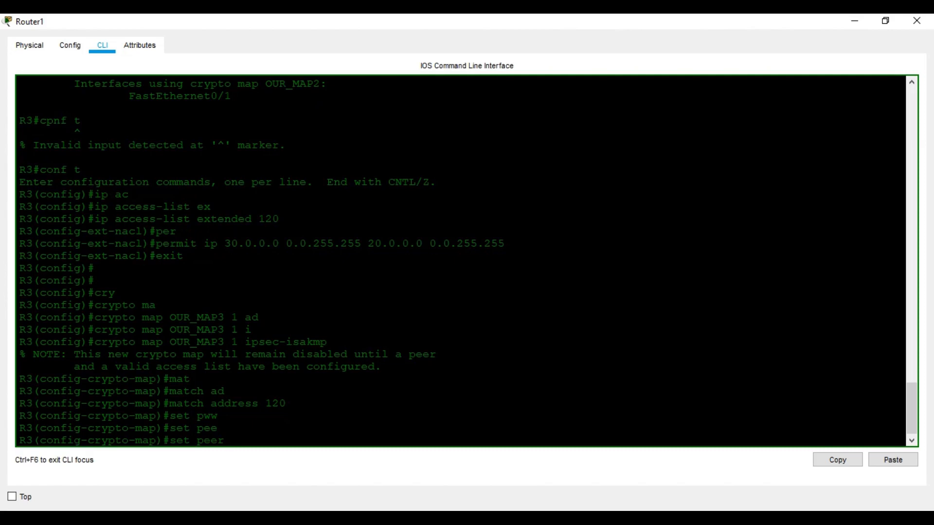
mouse_move(452, 518)
mouse_move(385, 479)
type("50.0.100.1")
key("Return")
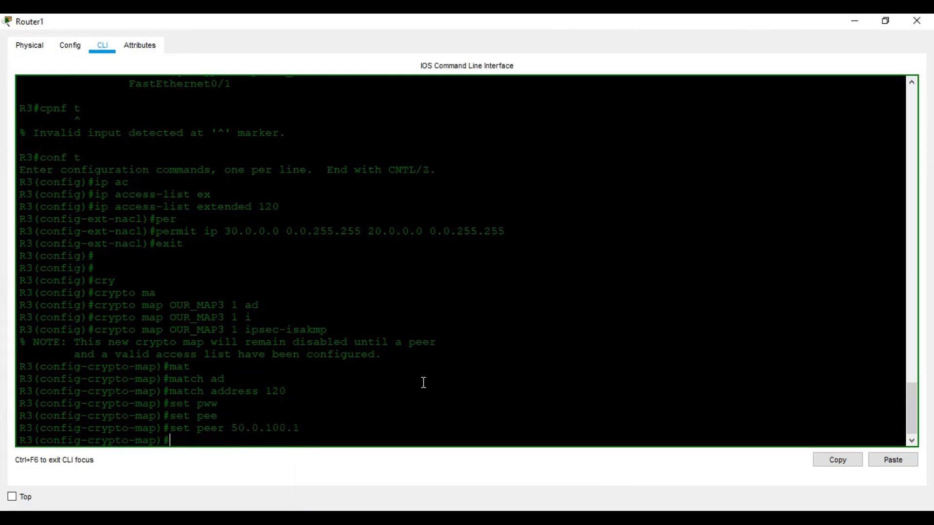
type("set tr")
key("Tab")
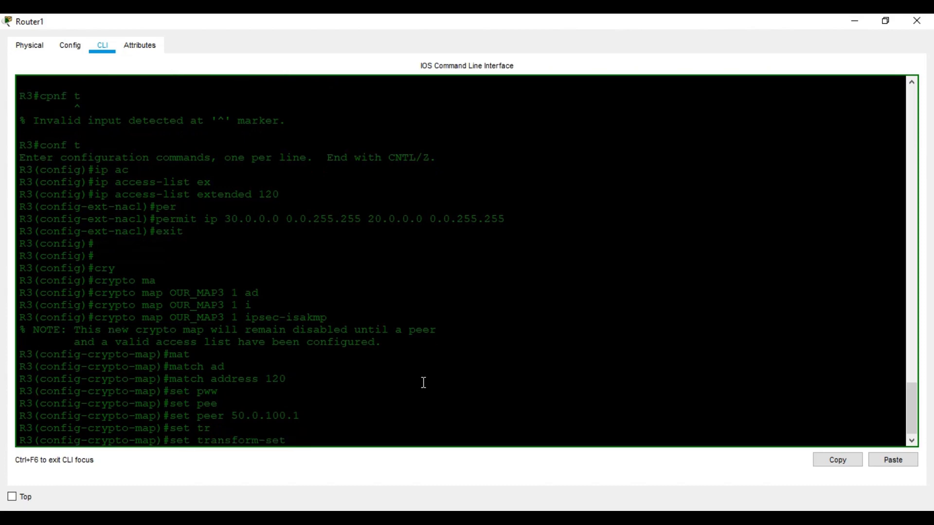
type("OUR_SET")
key("Return")
type("exit")
key("Return")
Apply crypto map OUR_MAP3 to interface FastEthernet1/0 and leave configuration mode
type("imn")
key("Tab")
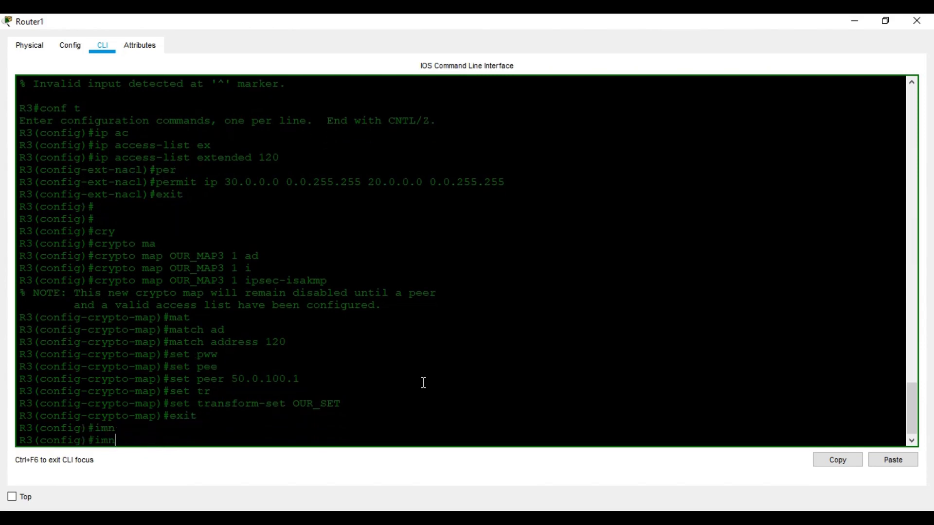
key("BackSpace")
key("BackSpace")
type("n")
key("Tab")
type("f")
key("Tab")
left_click(450, 518)
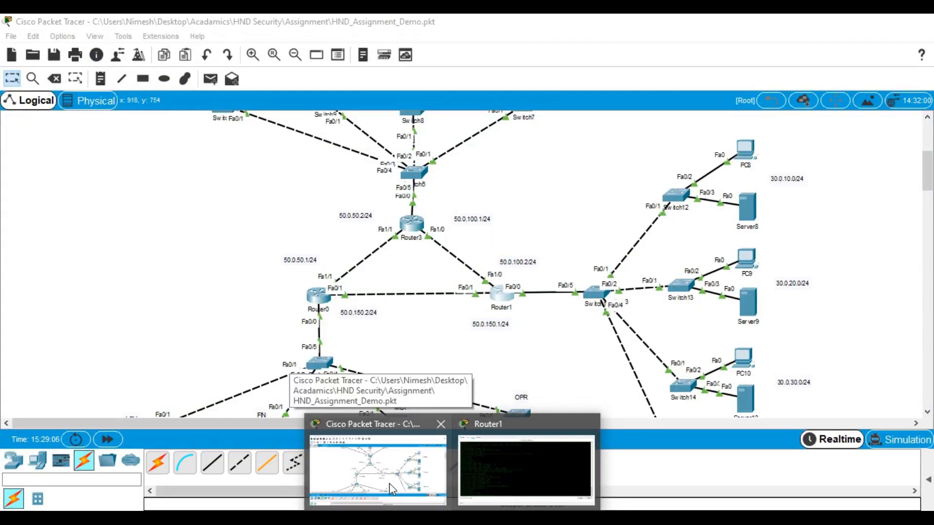
left_click(604, 315)
type("1/0")
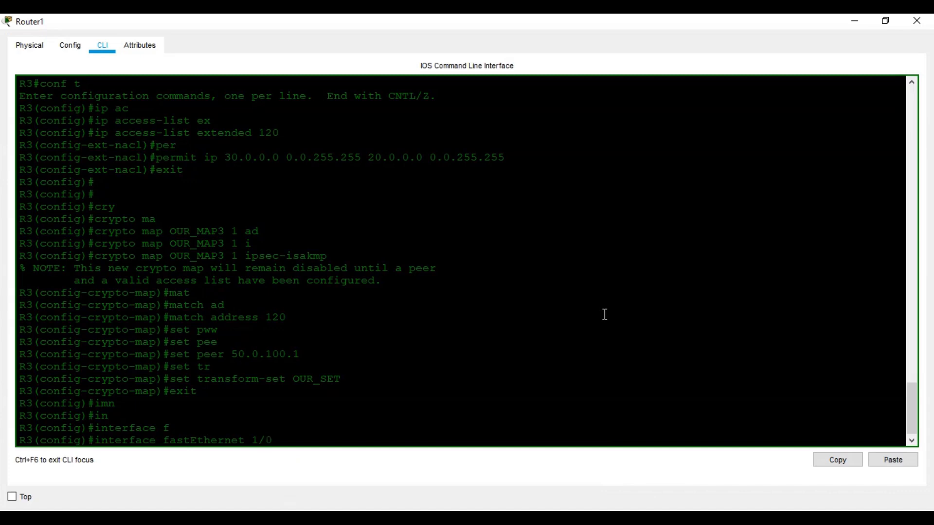
key("Return")
type("cr")
key("Tab")
type("ma")
key("Tab")
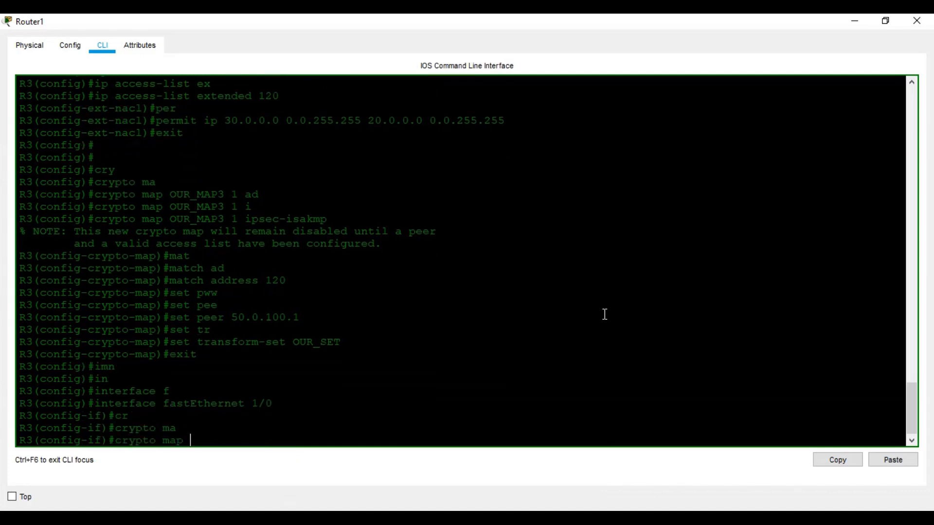
type("OUR_MAP3")
key("Return")
key("ctrl+z")
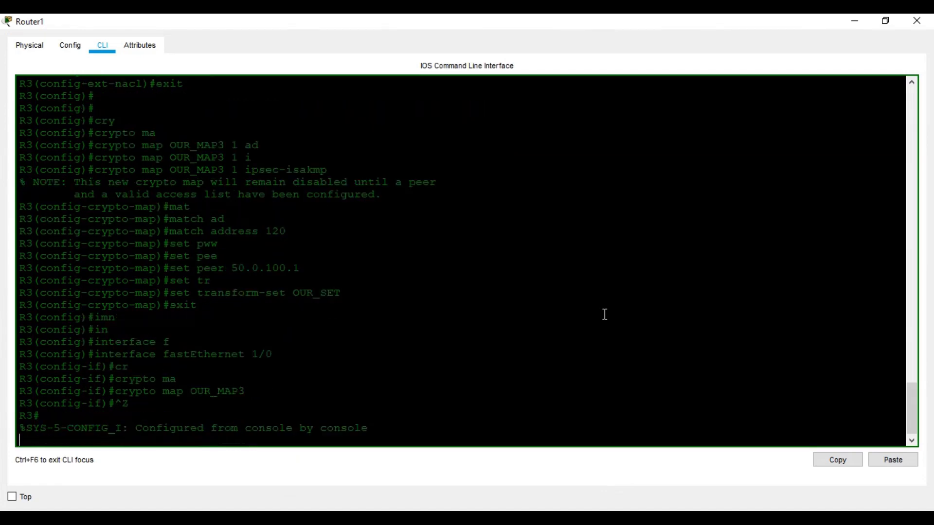
key("Return")
key("Return")
key("Return")
Save Router1's config with wr, check 'show crypto map' for OUR_MAP3, then return to the topology
type("wr")
key("Return")
key("Return")
key("Return")
key("Return")
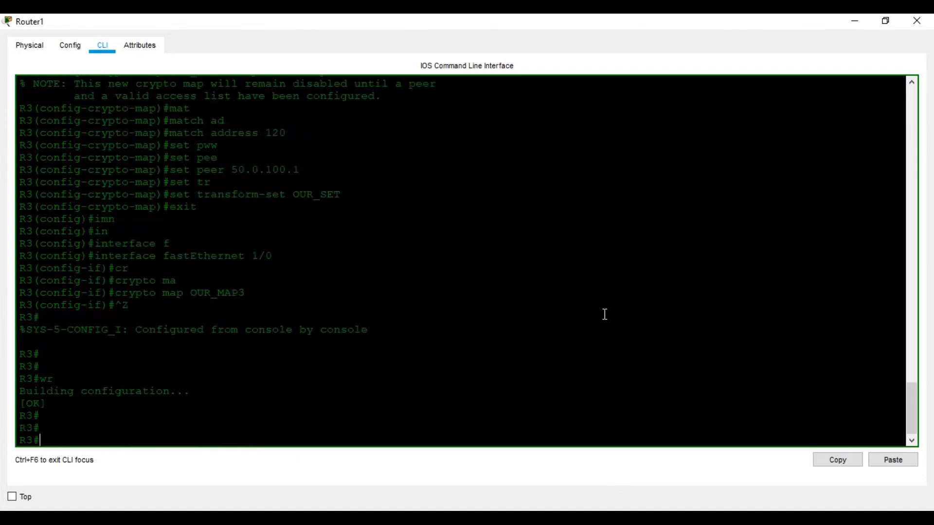
type("sh")
key("Tab")
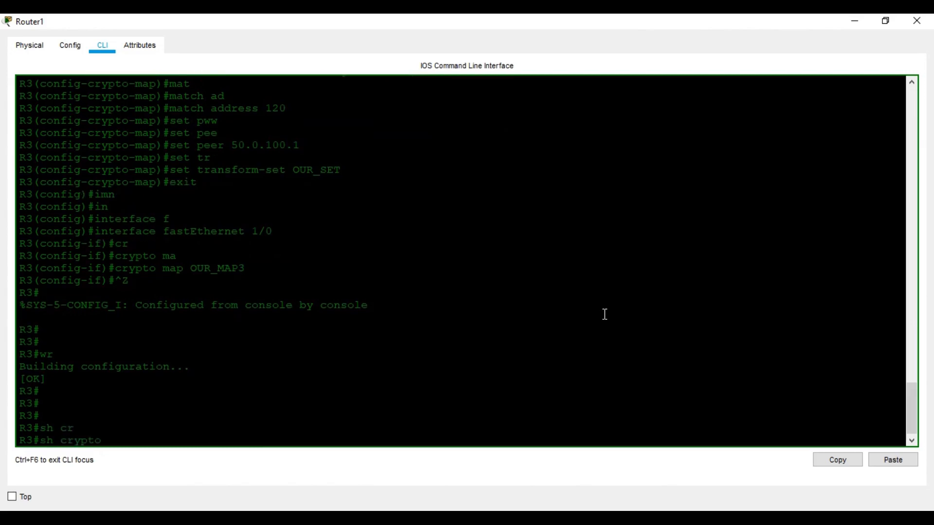
type("ma")
key("Tab")
key("Return")
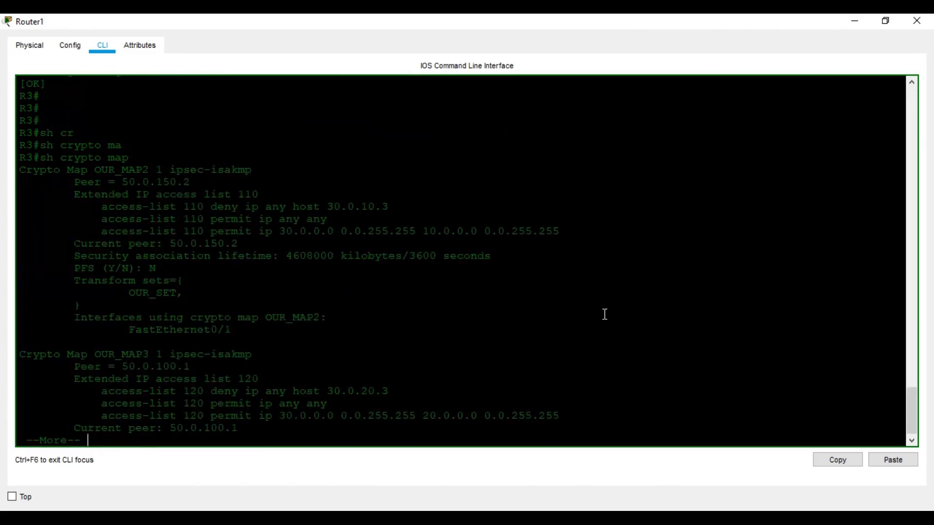
key("space")
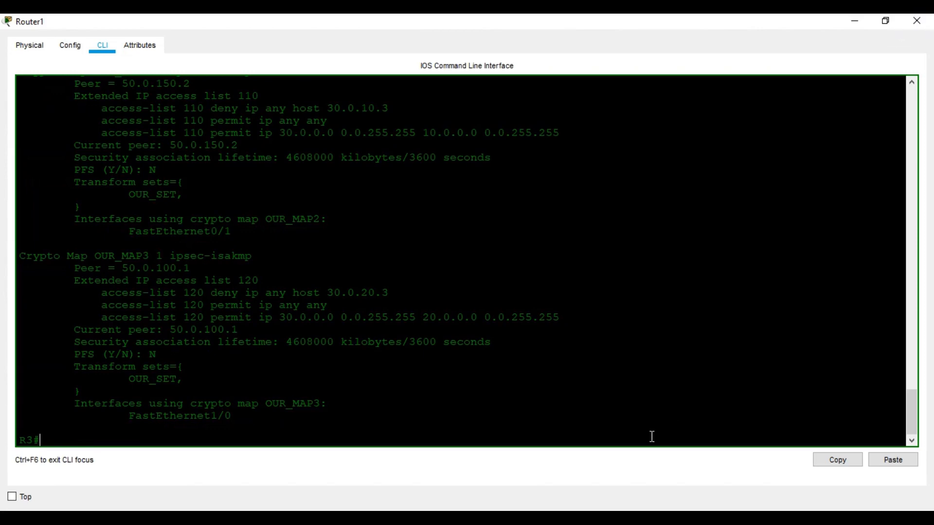
left_click(454, 520)
left_click(402, 477)
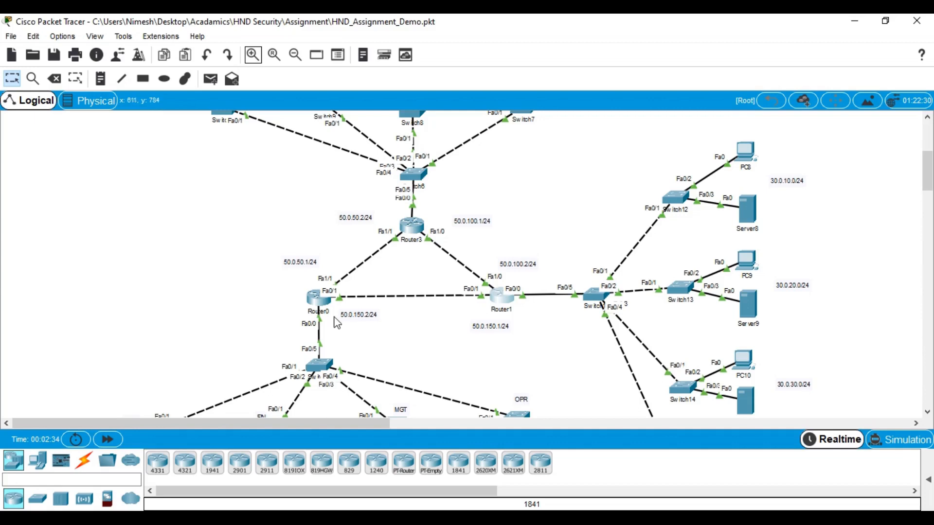
Open Router0's console and dock it on the left half of the screen
left_click(319, 306)
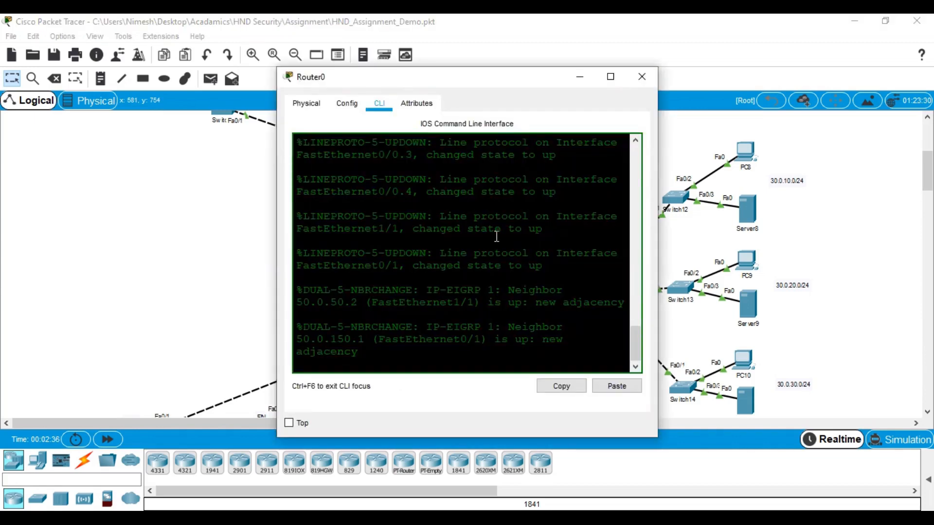
left_click_drag(497, 78, 2, 78)
left_click(521, 121)
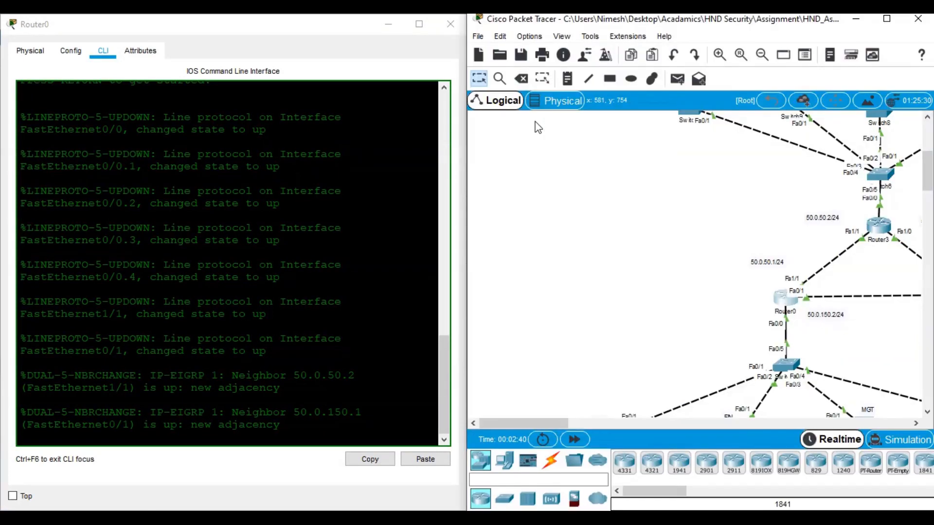
left_click(898, 20)
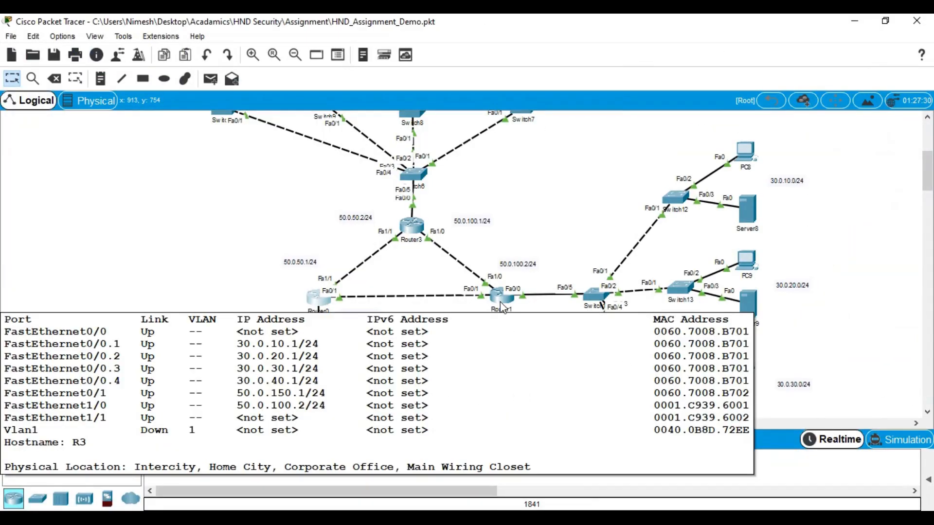
Open Router1's console and dock it on the right half of the screen
left_click(501, 305)
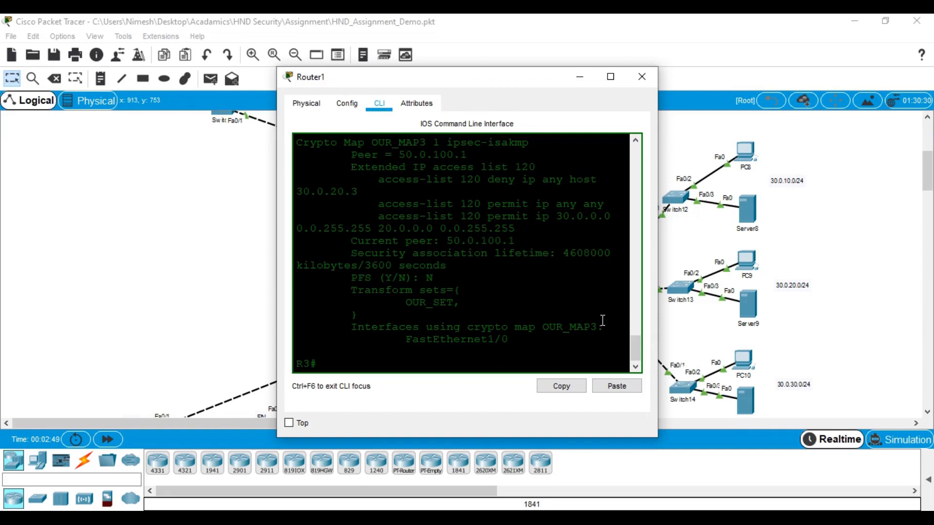
left_click(611, 77)
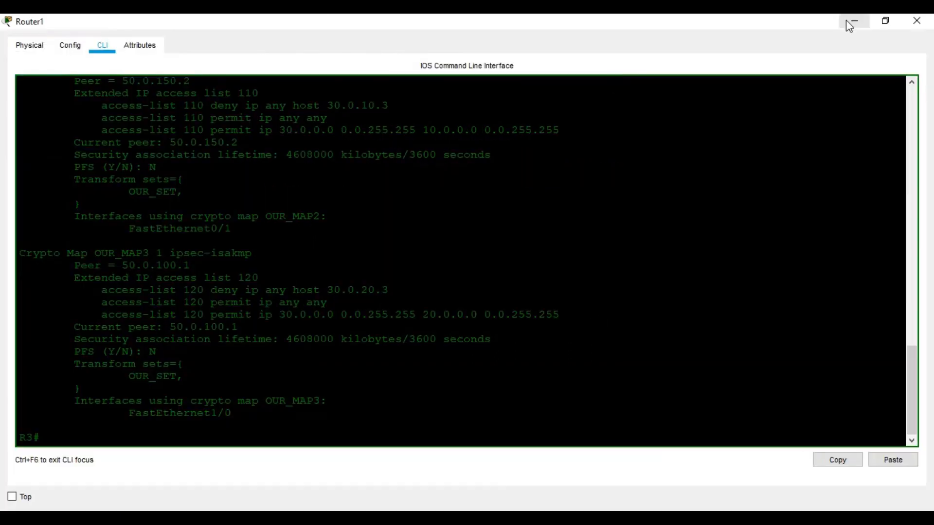
left_click(852, 21)
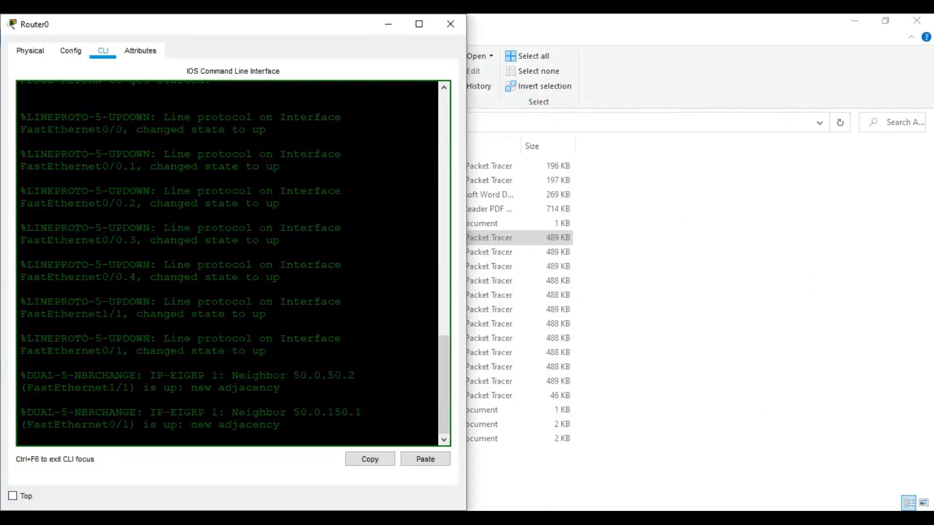
mouse_move(521, 494)
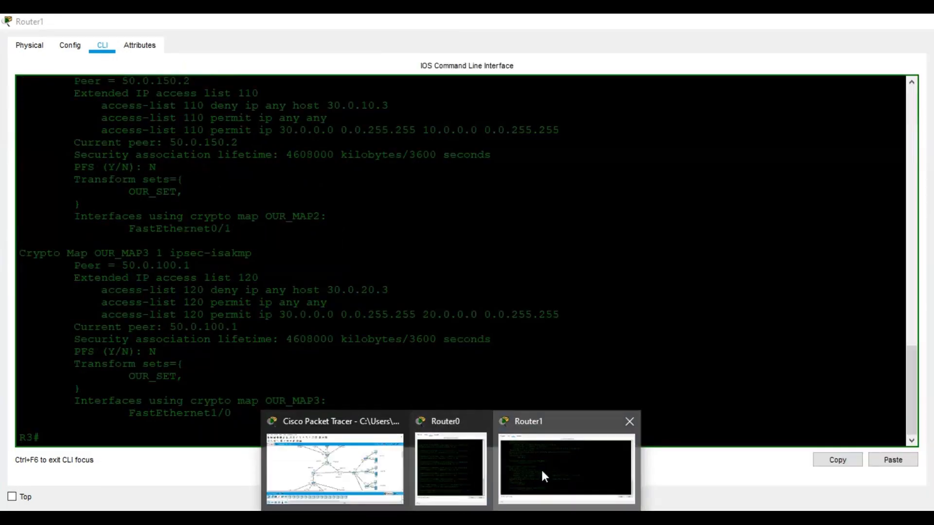
left_click(541, 468)
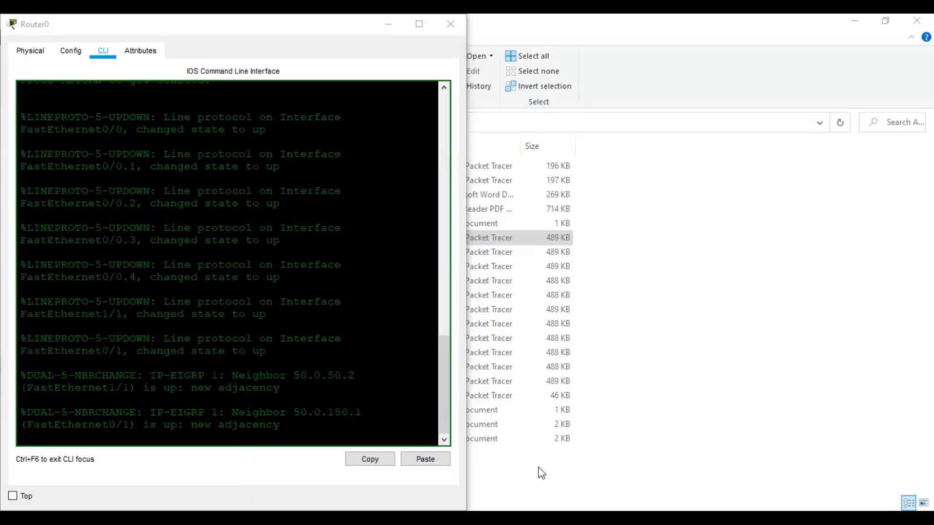
left_click_drag(334, 19, 928, 98)
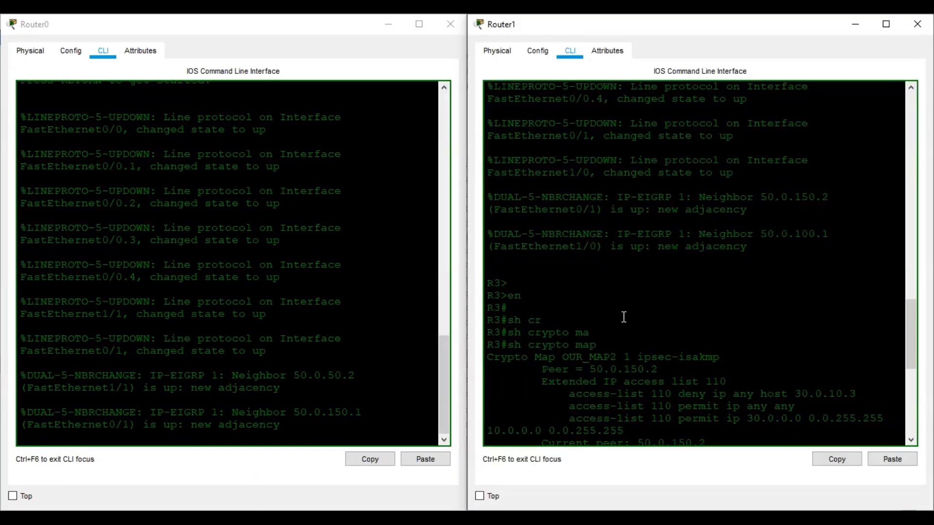
On Router0, enter privileged mode and run show crypto ipsec sa
left_click(198, 340)
key("Return")
key("Return")
key("Return")
type("en")
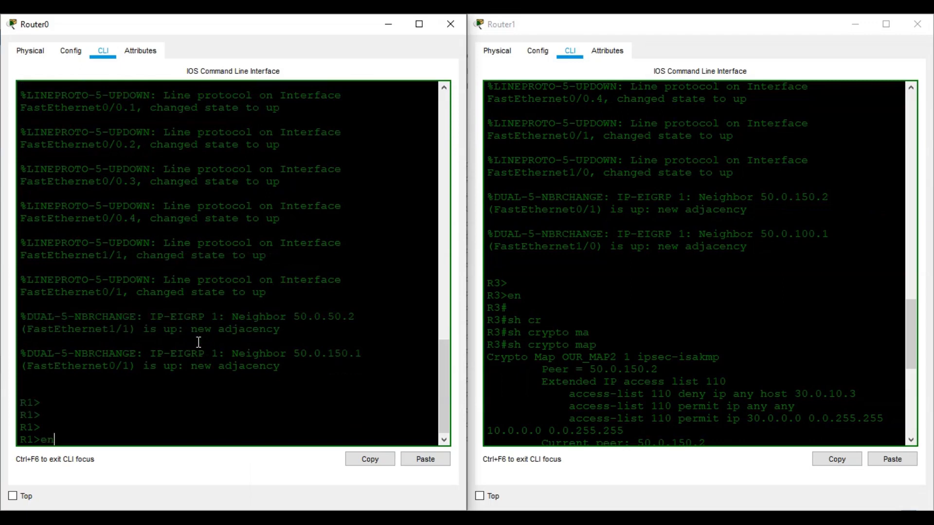
key("Return")
key("Return")
key("Return")
type("sh cr")
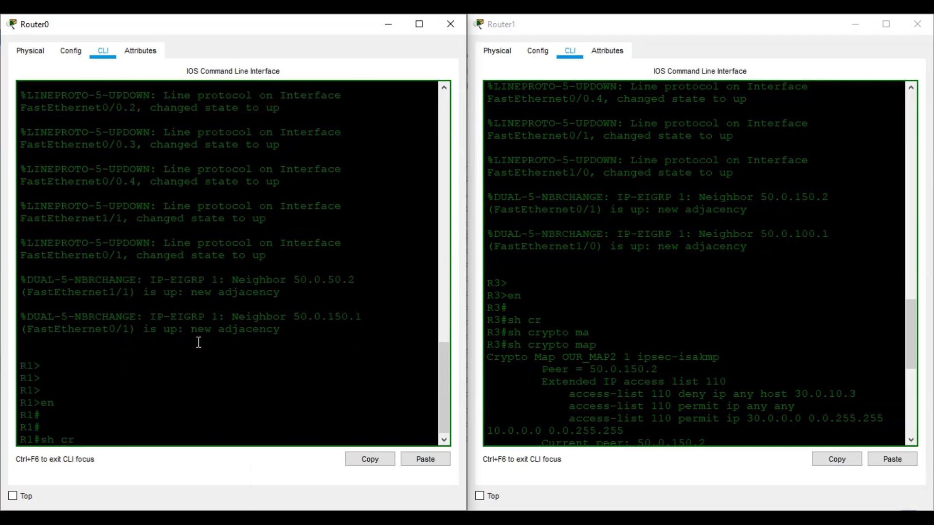
key("Tab")
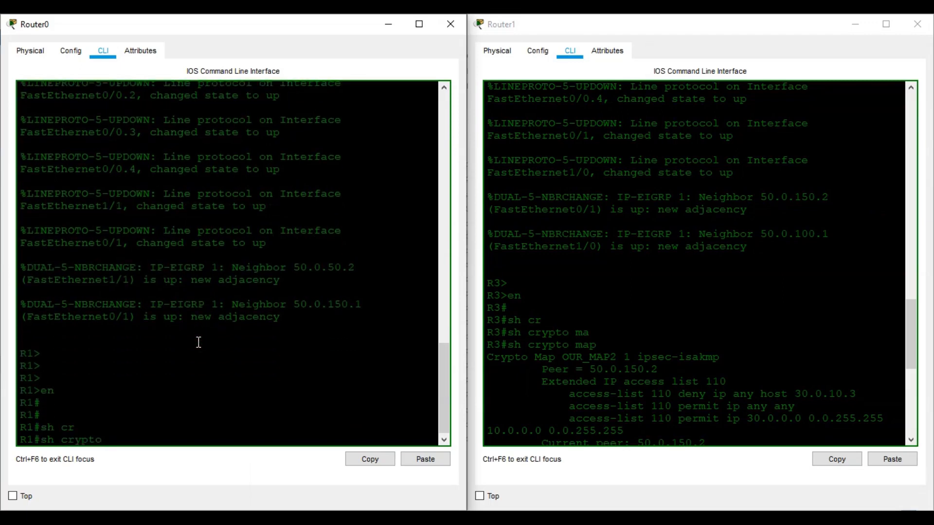
type("ip")
key("Tab")
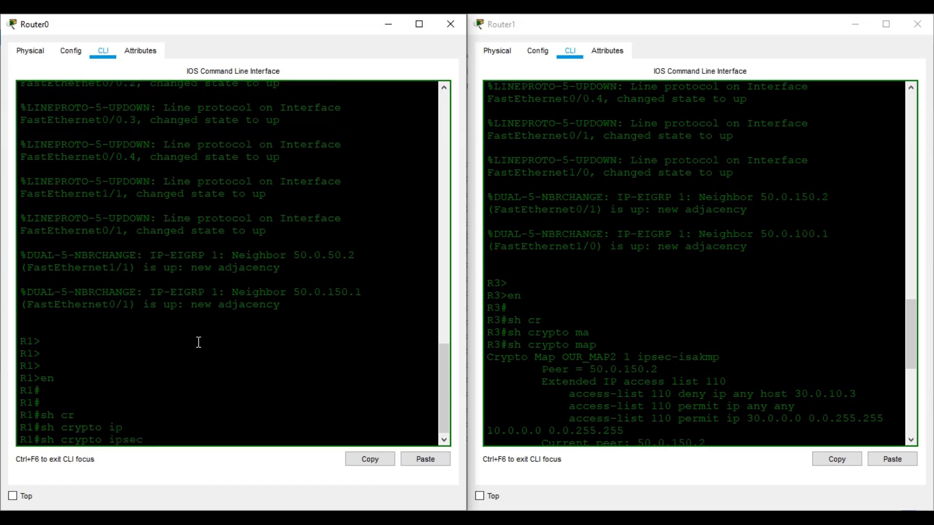
type("s")
key("Tab")
key("Return")
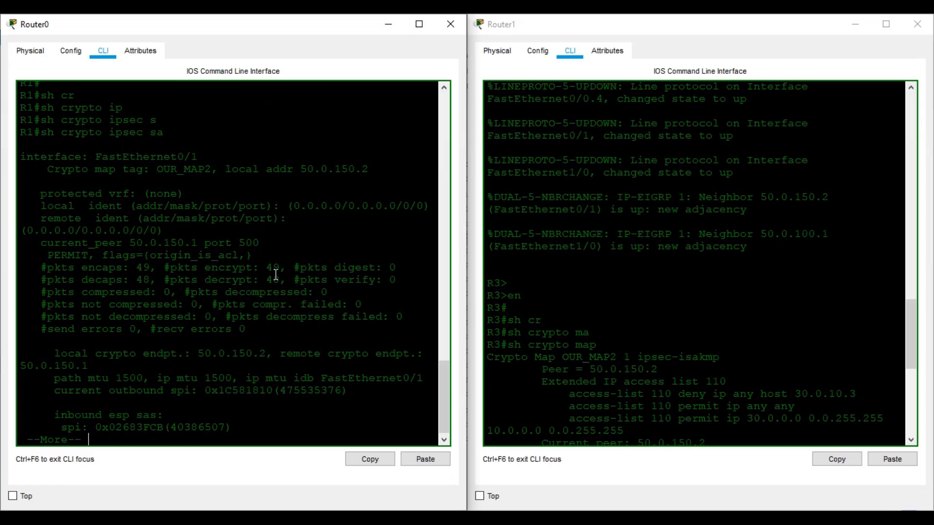
Run show crypto ipsec sa on Router1, showing OUR_MAP2 with 51 encrypted and 52 decrypted packets
left_click(683, 351)
key("Return")
key("Return")
key("Return")
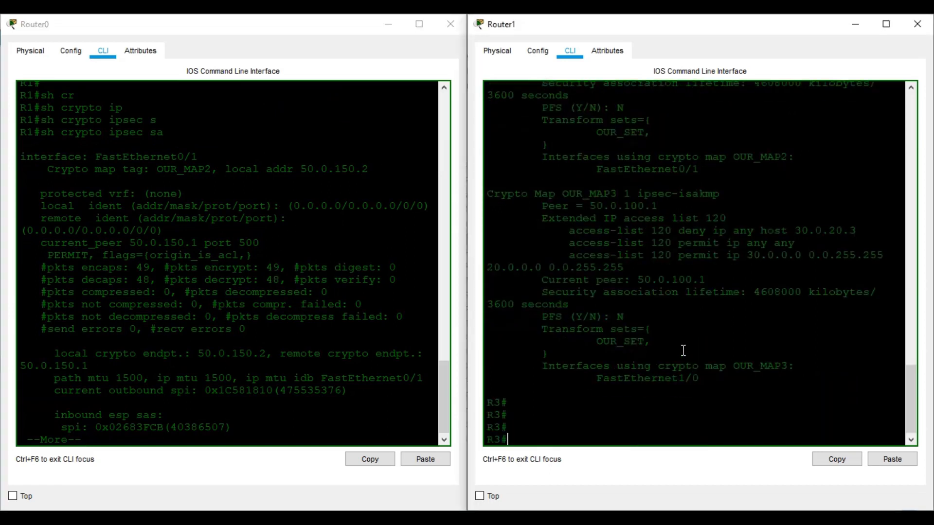
type("sh cr")
key("Tab")
type("ip s")
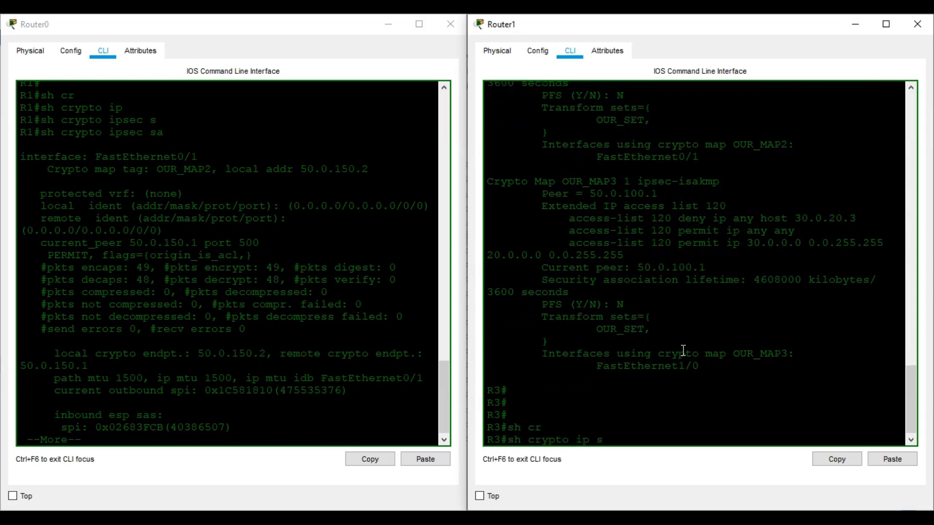
key("Tab")
key("BackSpace")
key("BackSpace")
key("Tab")
type("s")
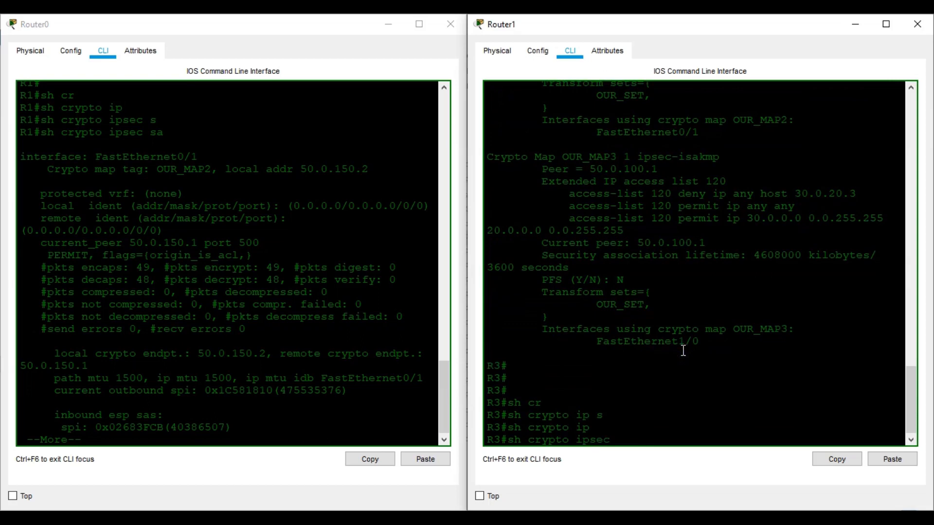
key("Tab")
key("Return")
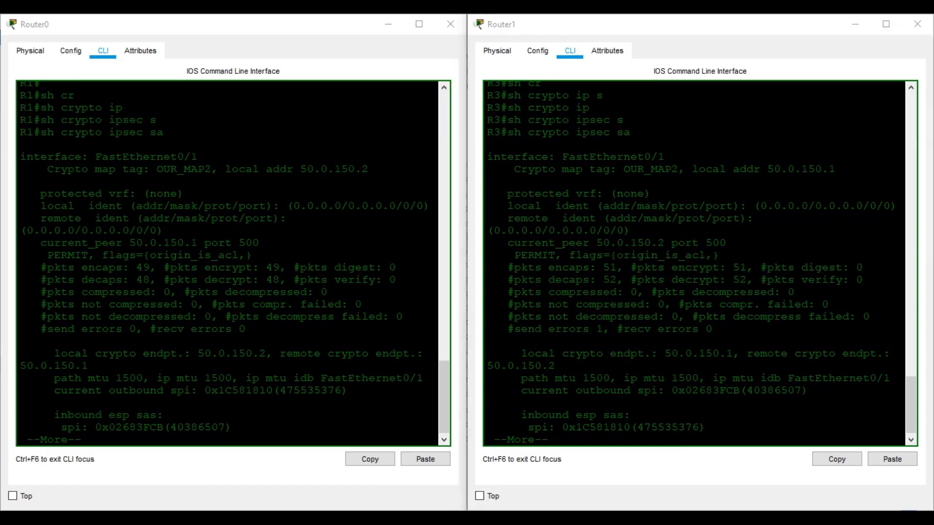
left_click(315, 421)
From PC1's command prompt, ping 30.0.40.2 (3 of 4 replies), then close PC1's window
scroll(281, 372, "down", 2)
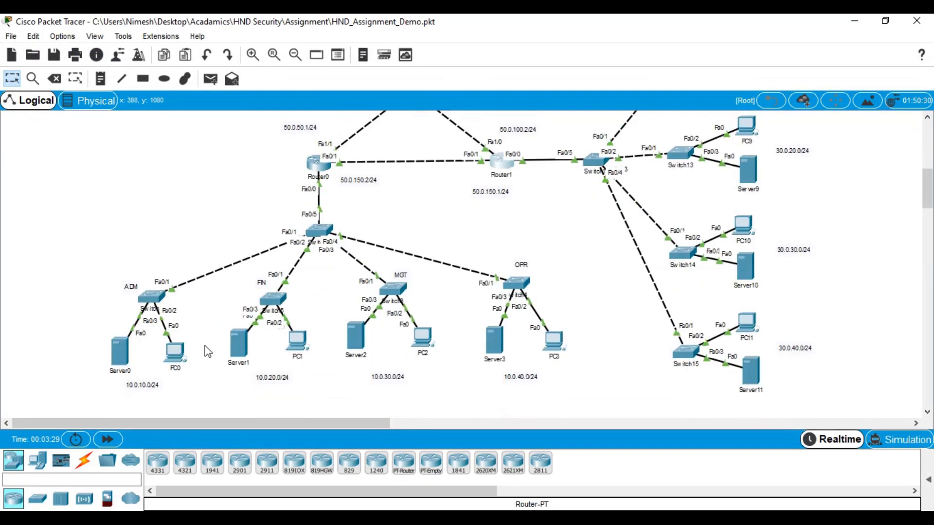
left_click(301, 341)
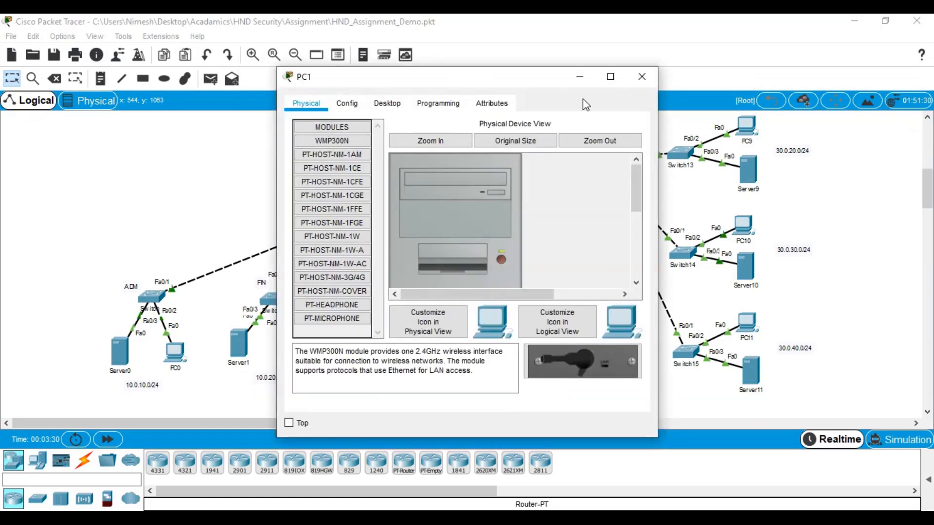
left_click(391, 105)
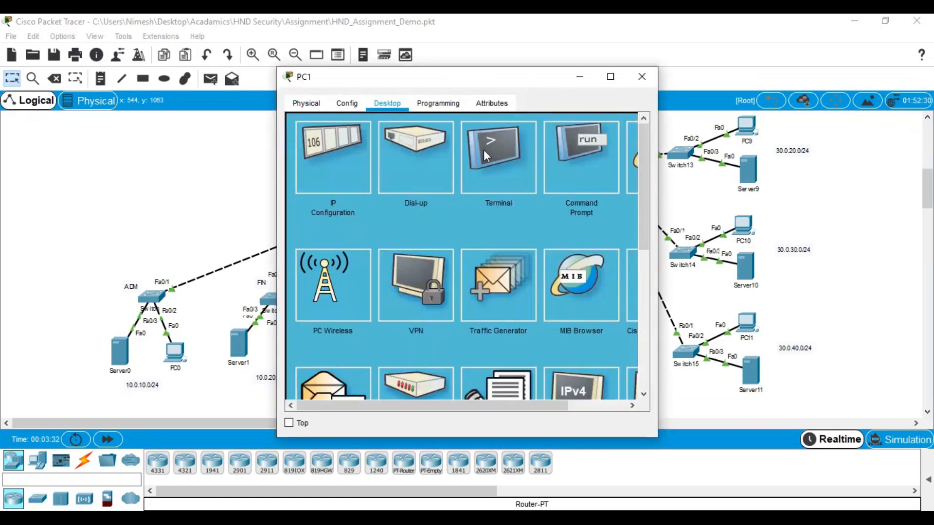
left_click(570, 155)
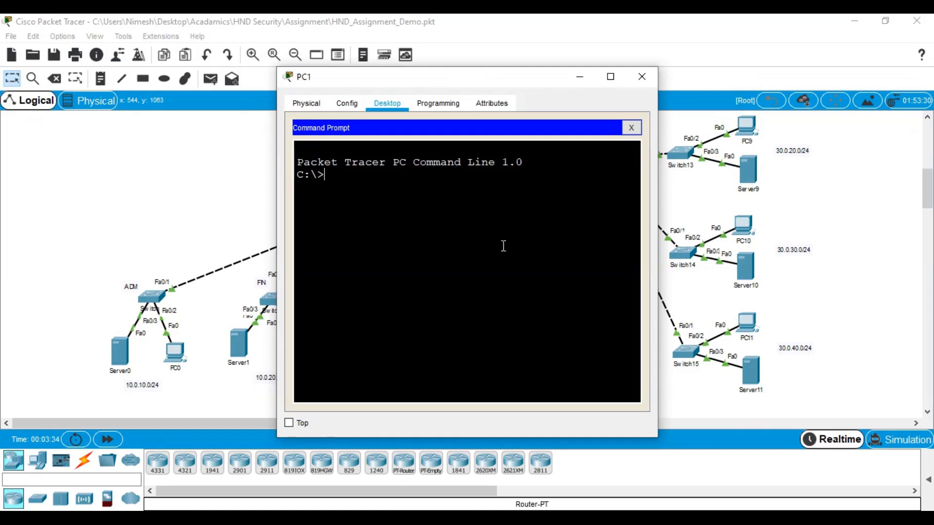
type("ping 30.0.40.2")
key("Return")
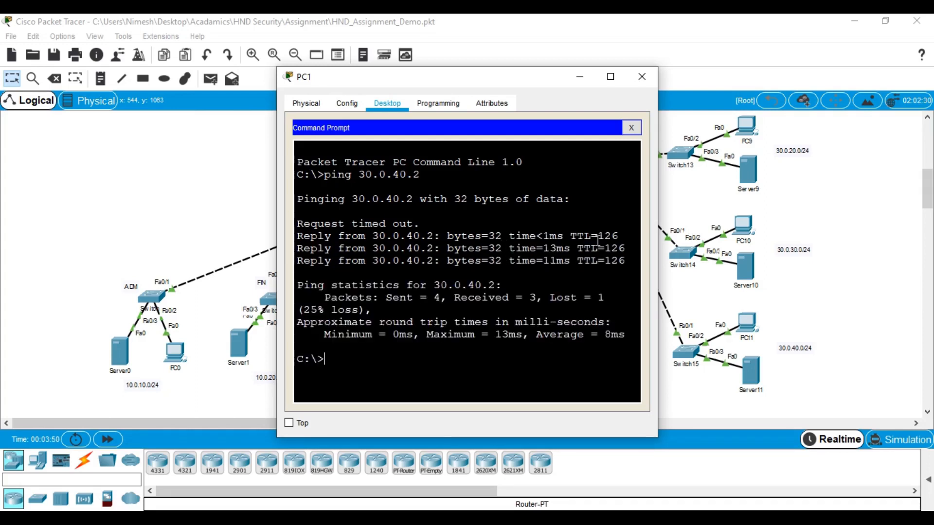
left_click(579, 76)
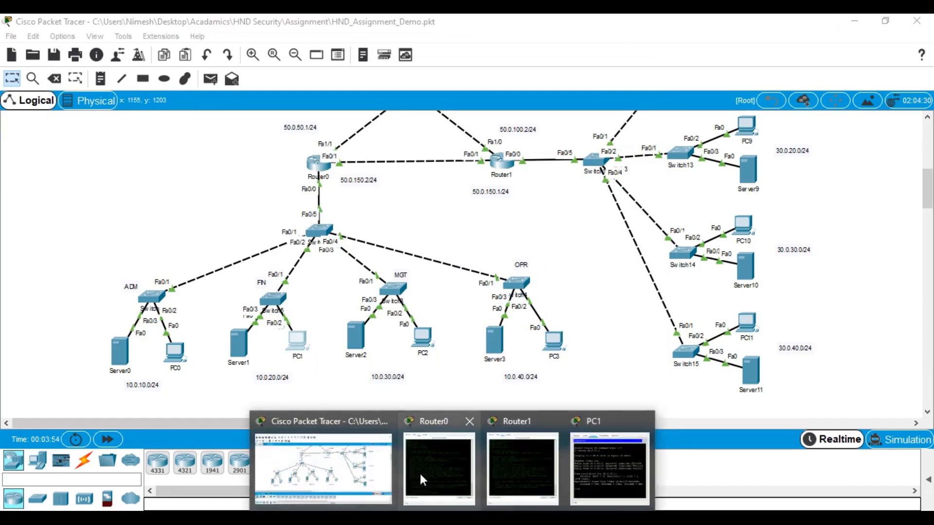
Rerun show crypto ipsec sa on Router0, now showing 65 encrypted and 62 decrypted packets
left_click(419, 471)
left_click(500, 471)
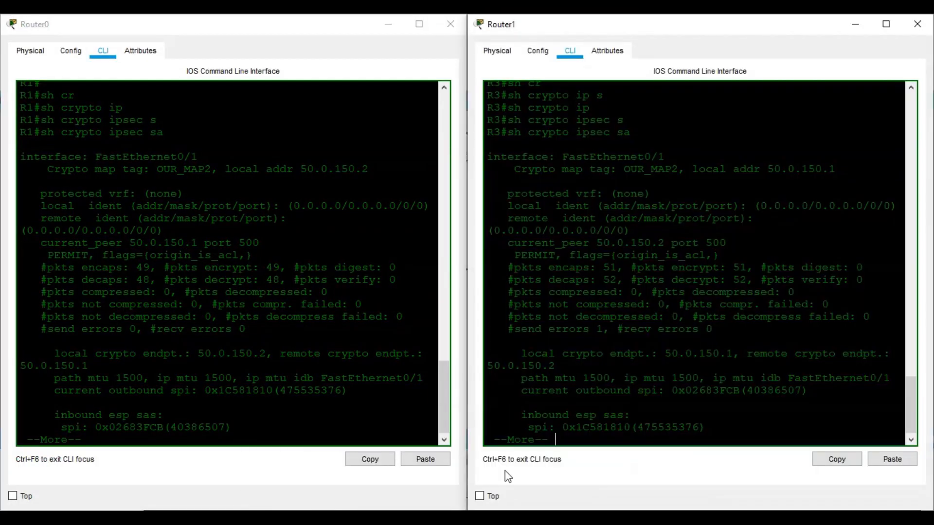
left_click(303, 401)
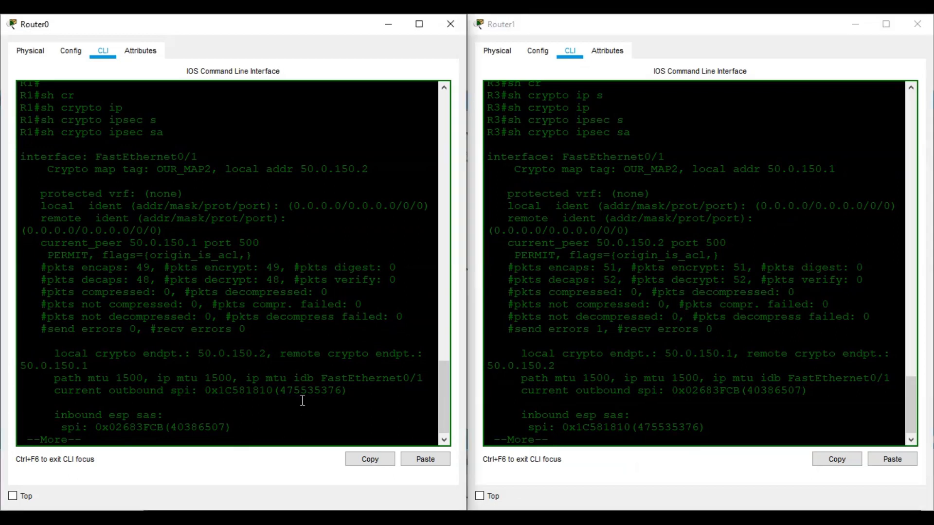
key("space")
key("space")
key("Up")
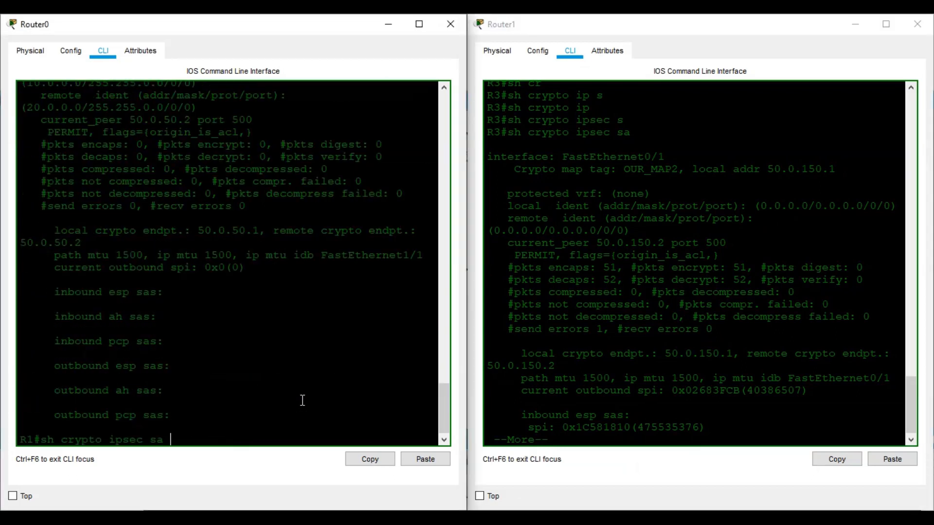
key("Return")
Rerun show crypto ipsec sa on Router1, confirming its ESP SAs are ACTIVE
left_click(525, 401)
key("space")
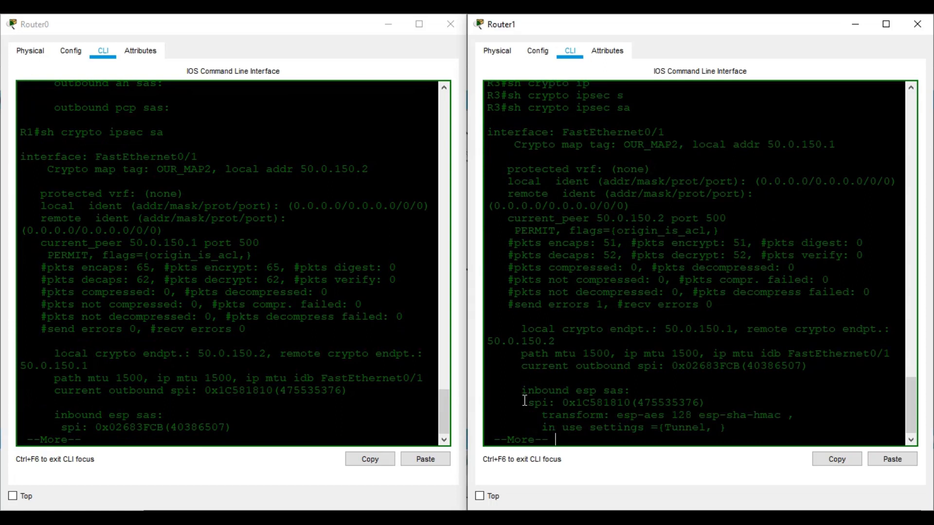
key("Up")
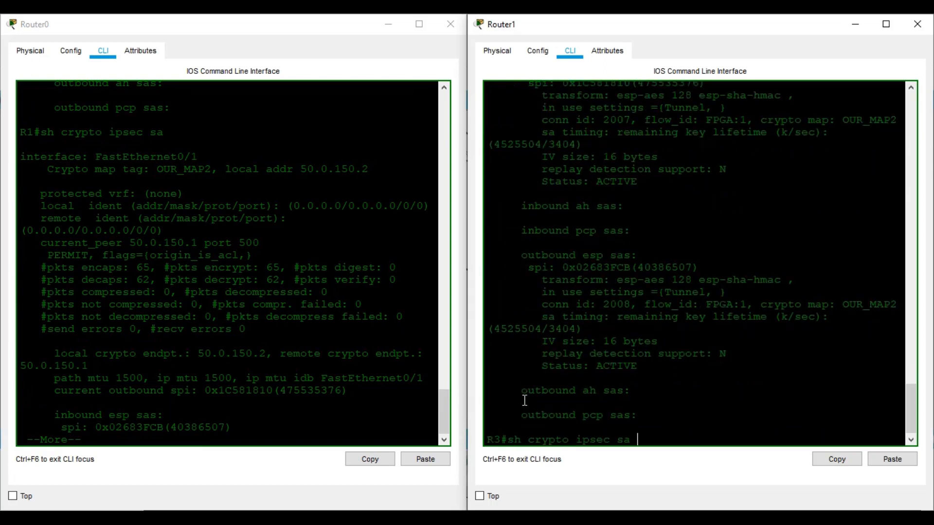
key("Return")
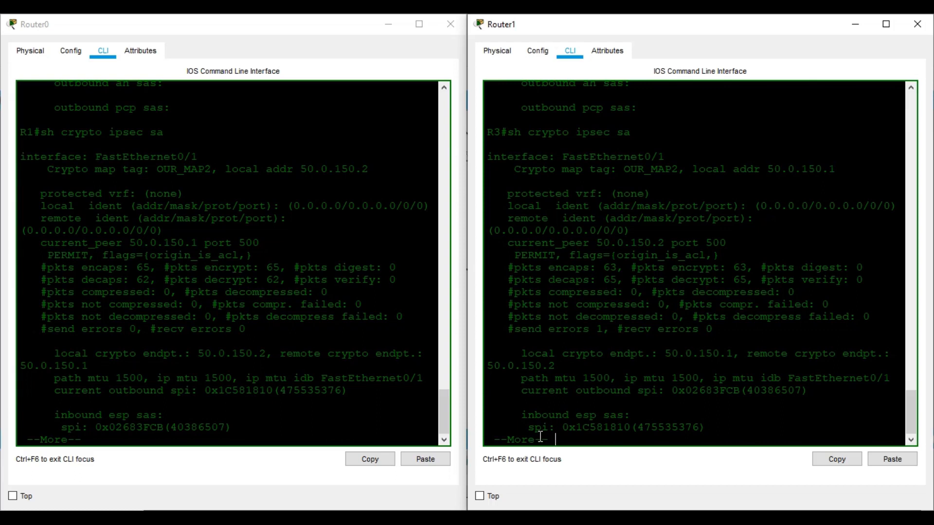
Close Router1's console and open Router3's CLI, showing EIGRP neighbors 50.0.50.1 and 50.0.100.2
mouse_move(410, 471)
left_click(375, 457)
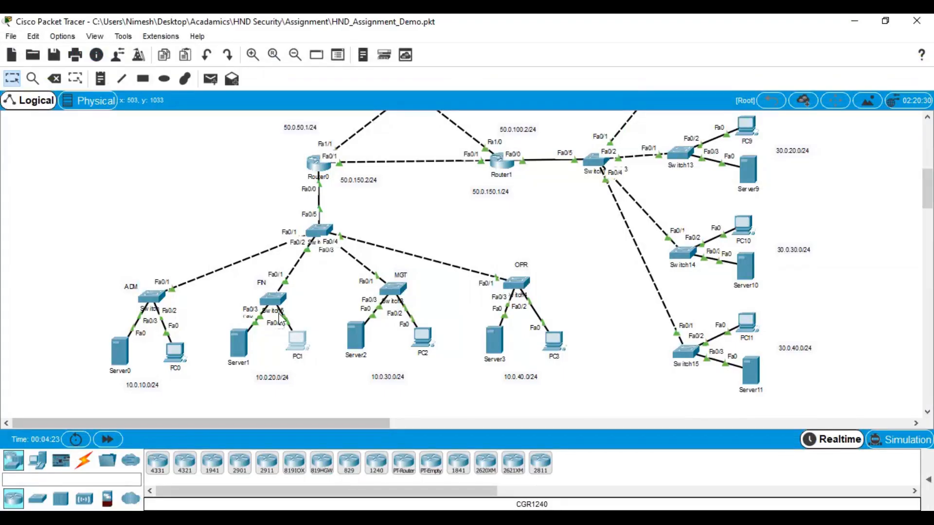
scroll(282, 316, "up", 5)
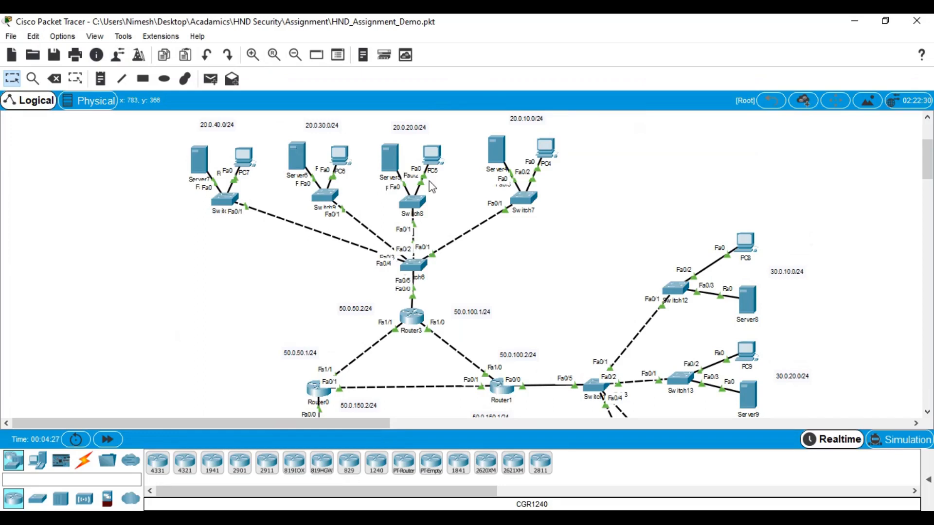
scroll(432, 187, "down", 2)
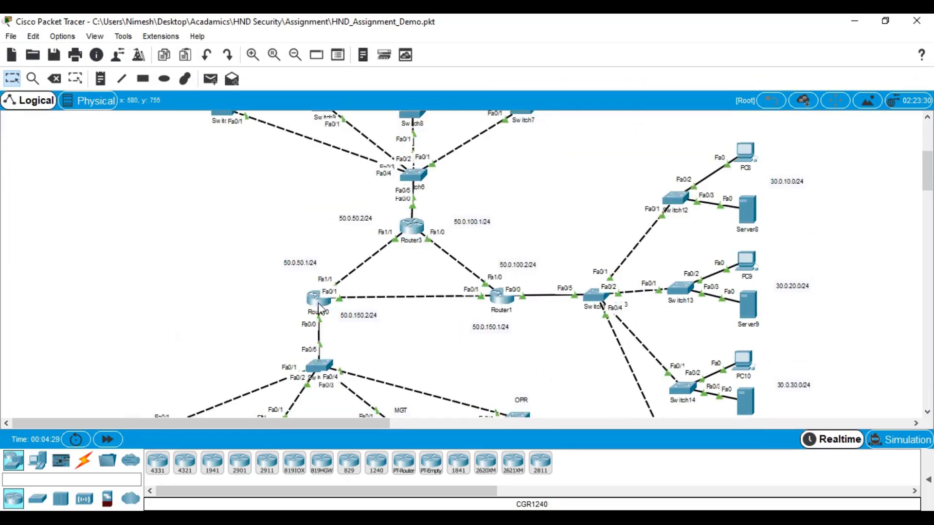
mouse_move(319, 308)
mouse_move(447, 508)
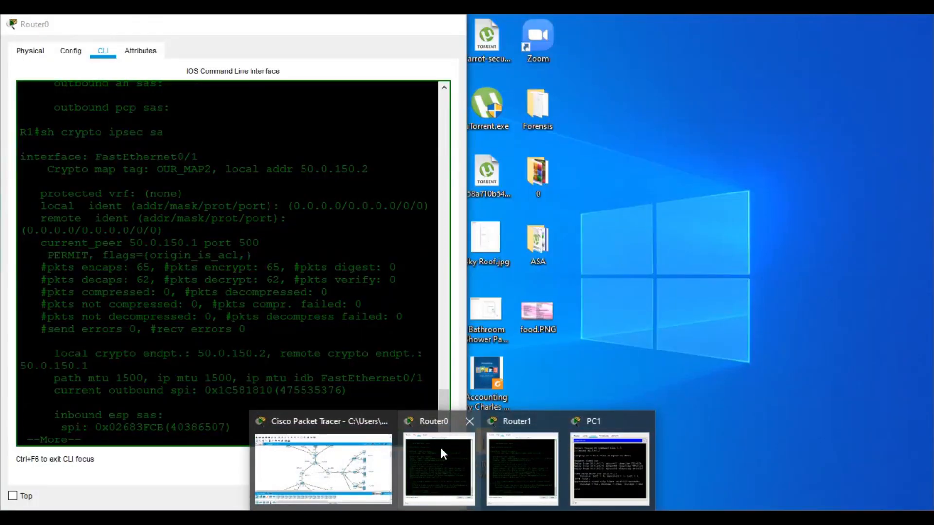
left_click(440, 446)
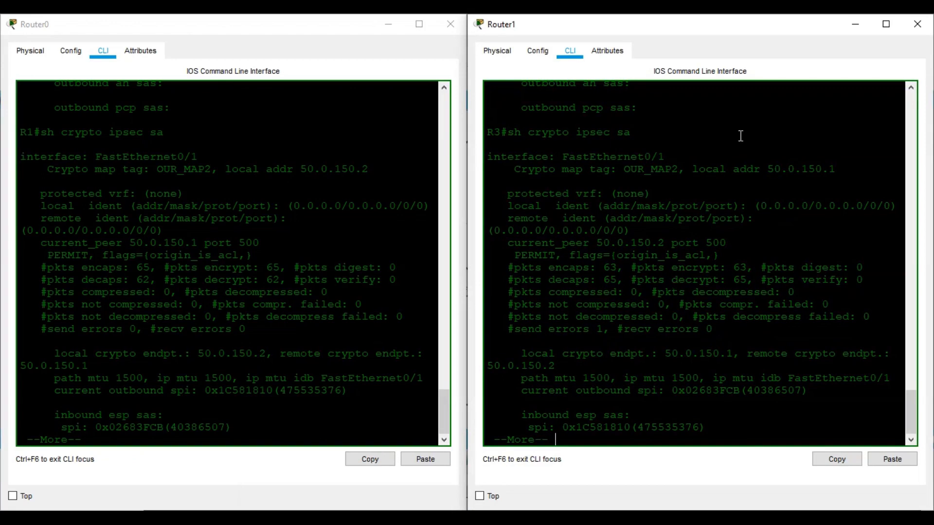
left_click(916, 30)
left_click(511, 198)
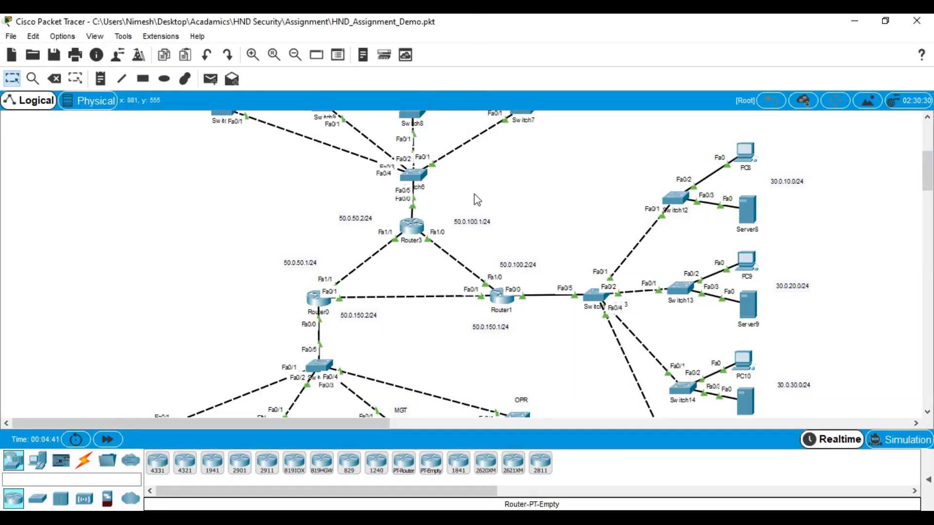
left_click(415, 229)
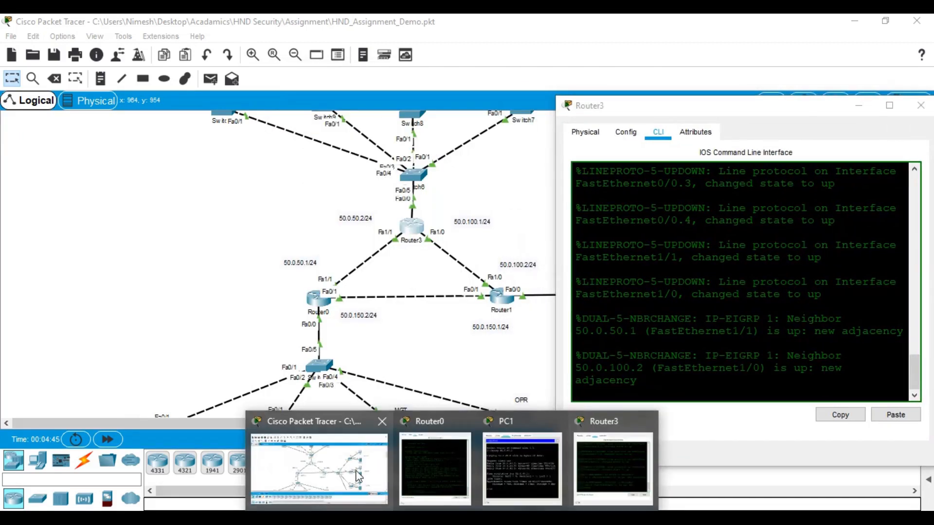
Snap Router3's console to the right half and enter privileged mode with en
left_click(428, 473)
left_click_drag(671, 107, 933, 118)
left_click(706, 292)
key("Return")
key("Return")
key("Return")
type("en")
key("Return")
key("Return")
key("Return")
Run show crypto ipsec sa on Router3, showing OUR_MAP3 at 67 encrypted packets and OUR_MAP1 at zero
type("sh cr")
key("Tab")
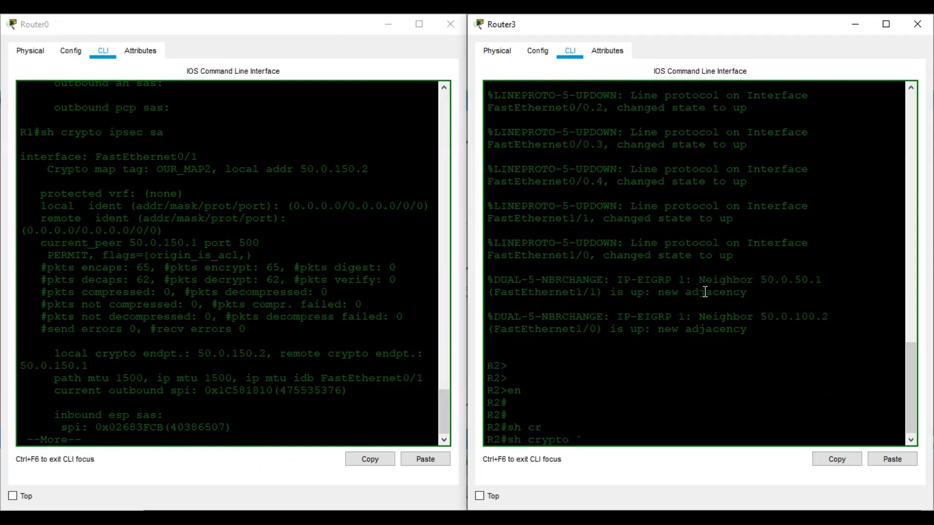
type("ip")
key("Tab")
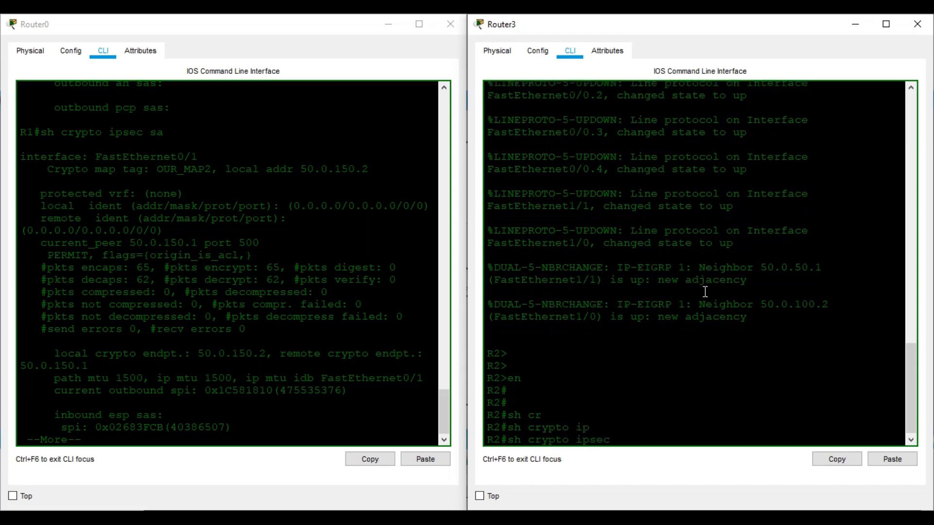
type("sa")
key("Return")
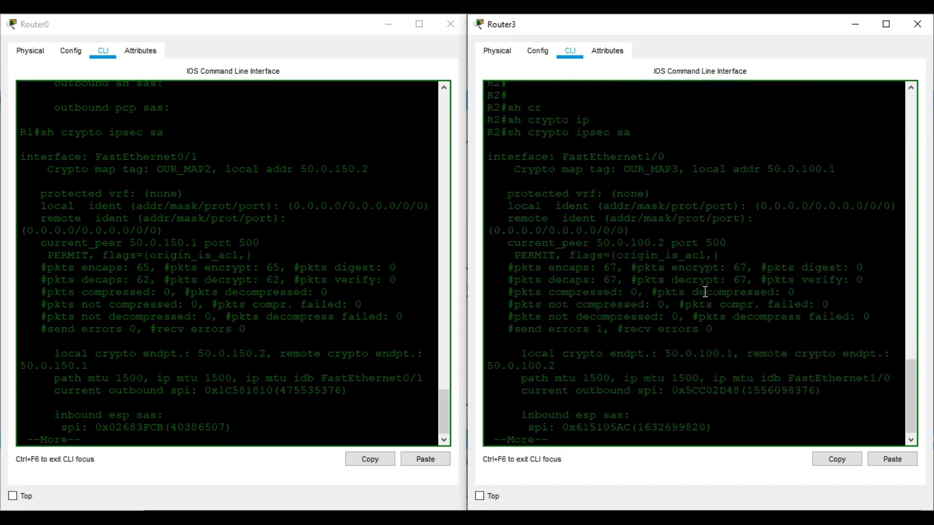
key("space")
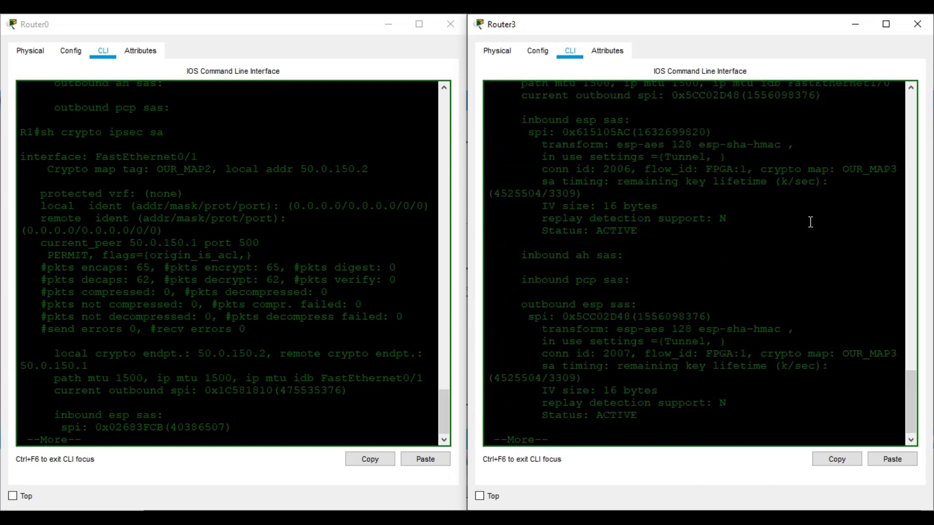
key("space")
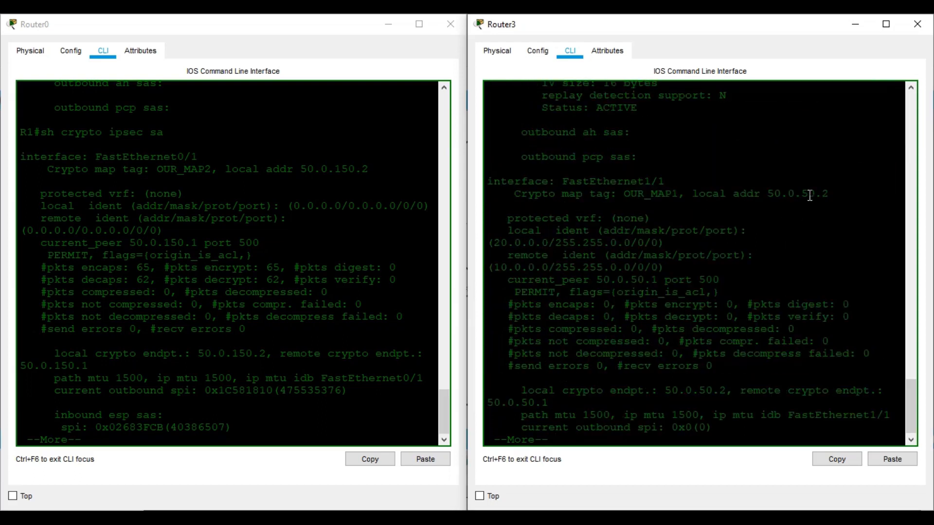
Page through Router0's SA output to its FastEthernet1/1 details, then return to the topology
left_click(293, 282)
key("space")
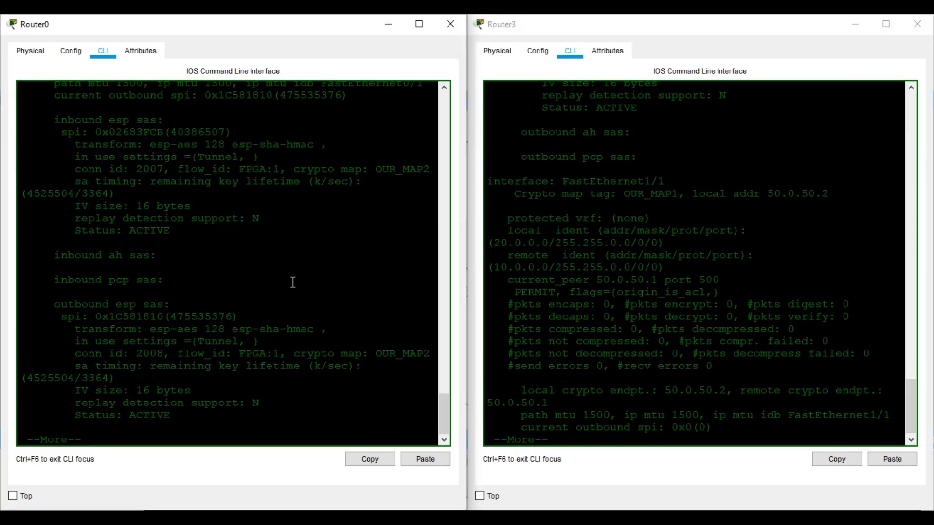
key("space")
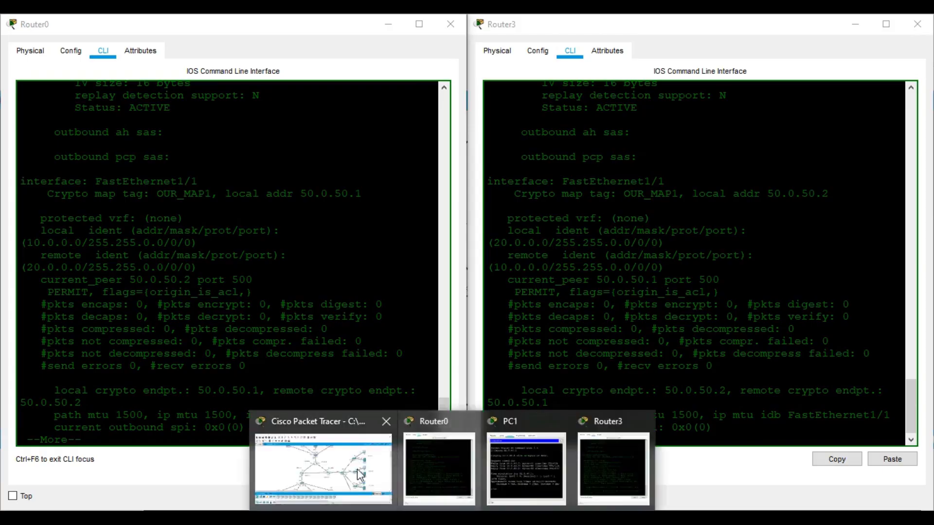
left_click(309, 419)
scroll(290, 360, "down", 3)
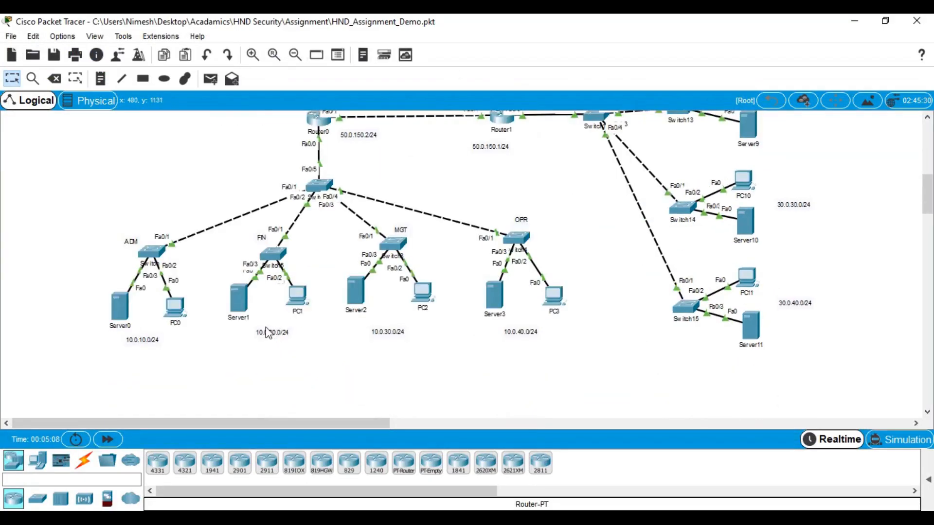
From PC1's command prompt, ping 20.0.30.2 (2 of 4 replies), then minimise PC1's window
left_click(302, 299)
left_click(611, 76)
key("Up")
key("BackSpace")
key("BackSpace")
key("BackSpace")
key("BackSpace")
key("BackSpace")
key("BackSpace")
key("BackSpace")
type("20.0.30.")
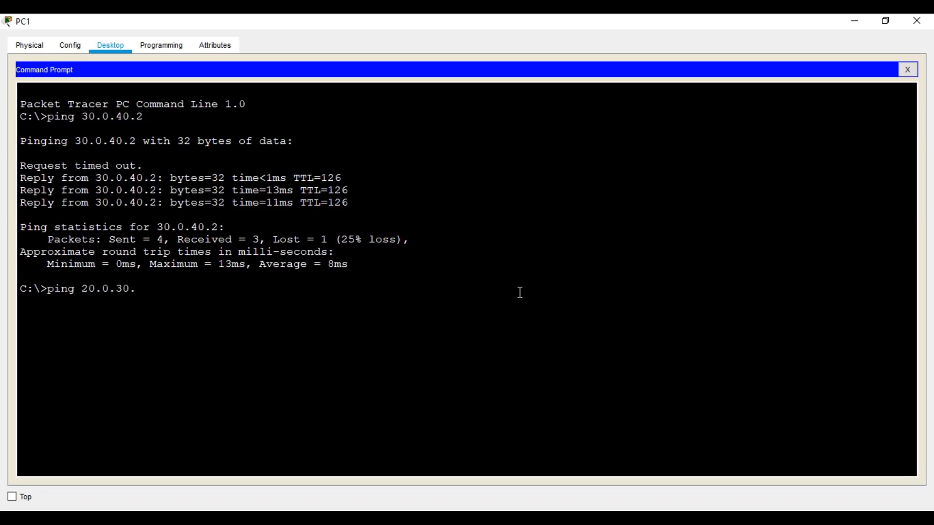
type("2")
key("Return")
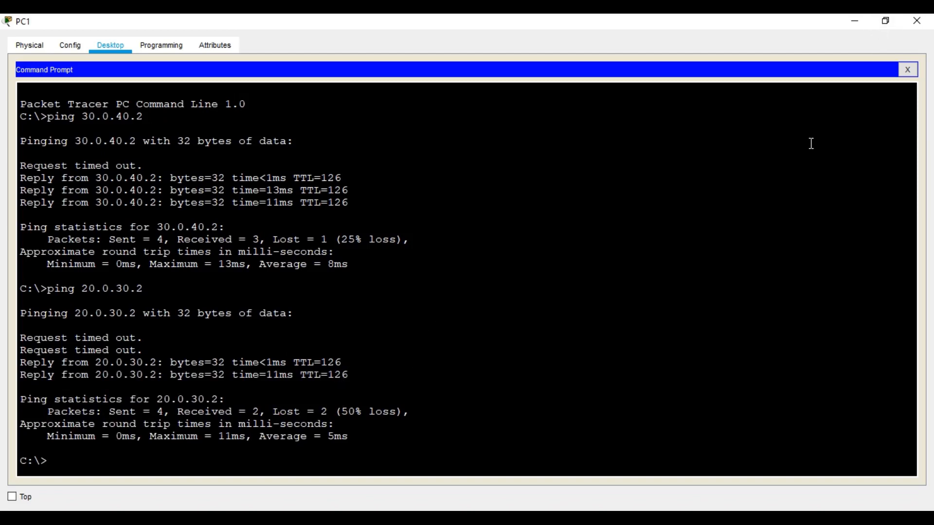
left_click(864, 24)
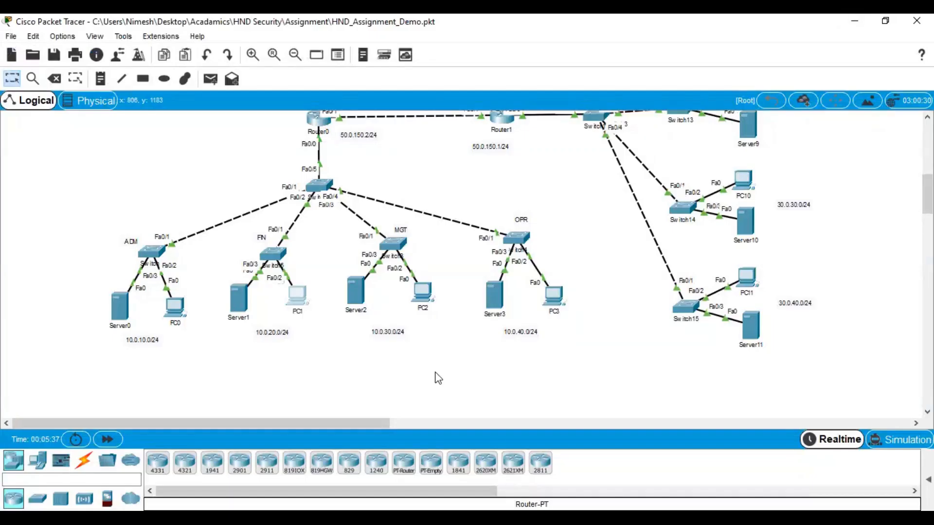
Rerun show crypto ipsec sa on Router0 and Router3 side by side
mouse_move(370, 488)
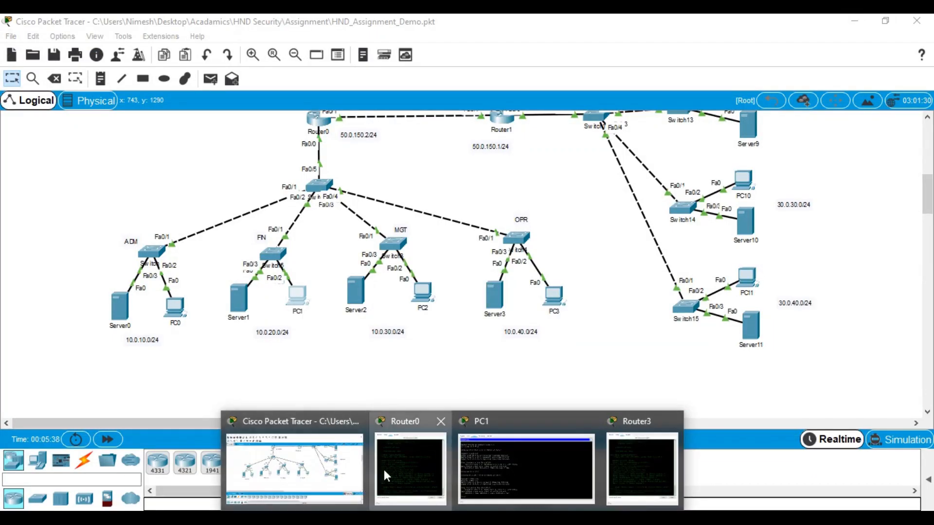
left_click(383, 468)
left_click(647, 466)
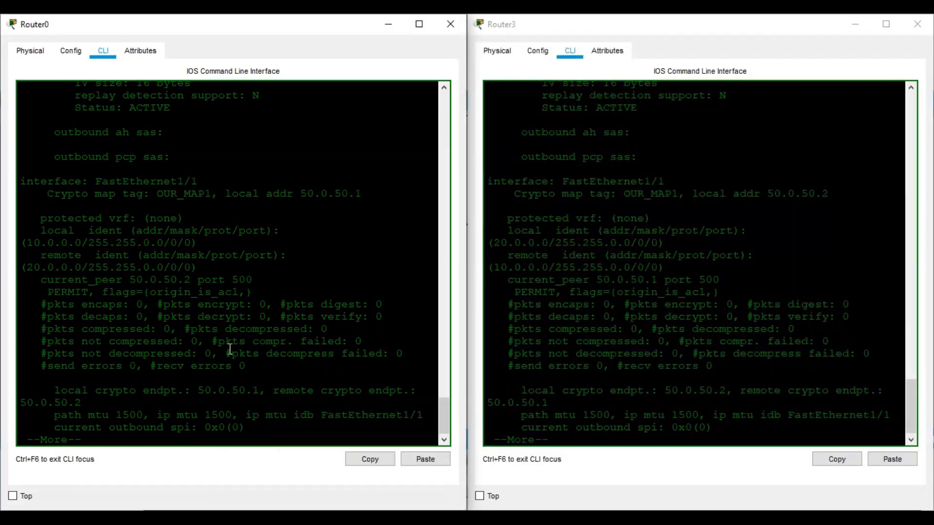
key("space")
key("Up")
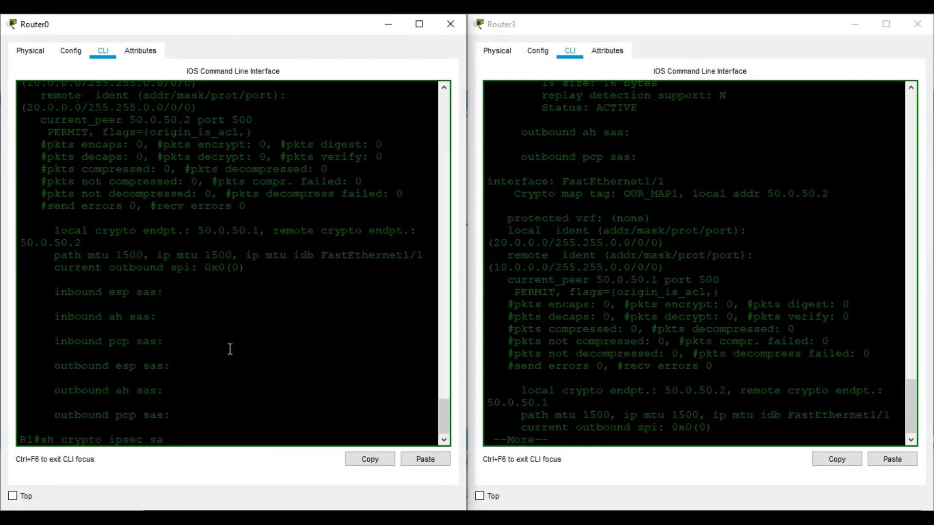
key("Return")
left_click(582, 322)
key("space")
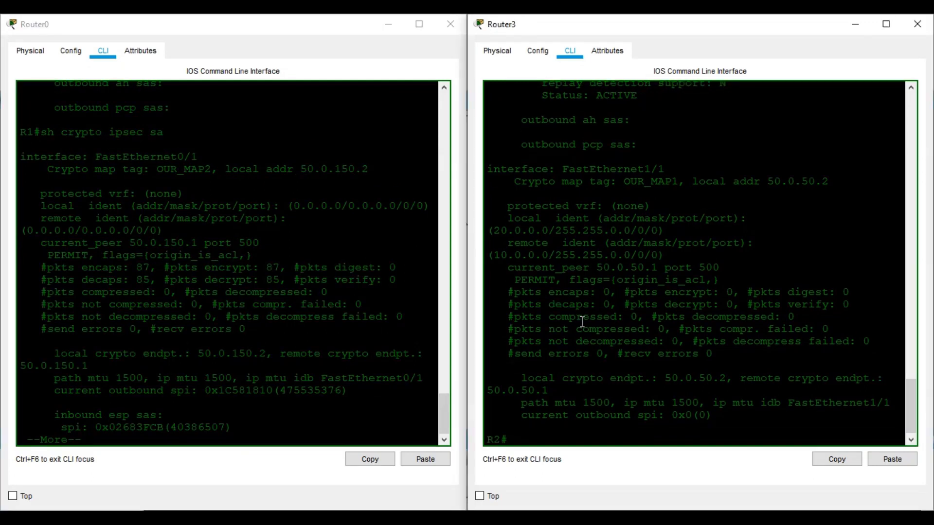
key("Up")
key("Return")
Page through both routers' SA output, Router3's OUR_MAP1 now at 2 encrypted and 3 decrypted packets
left_click(321, 294)
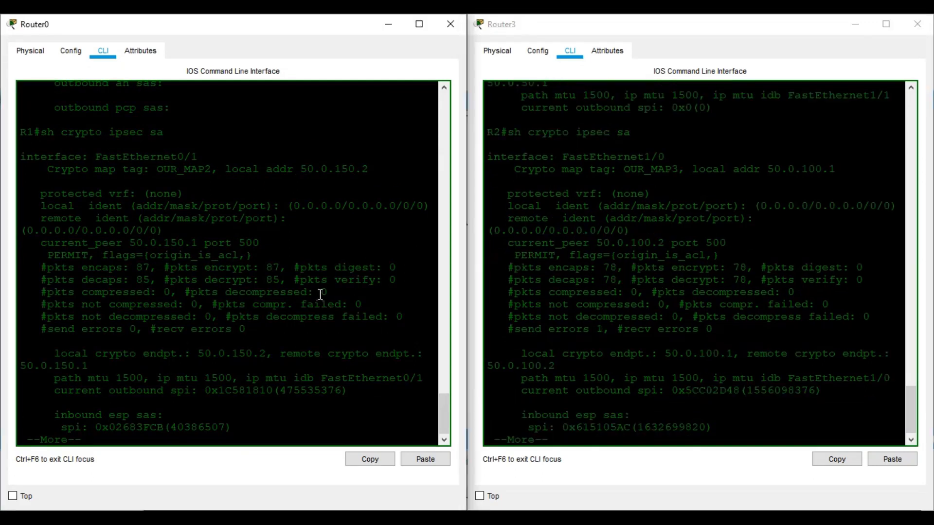
key("space")
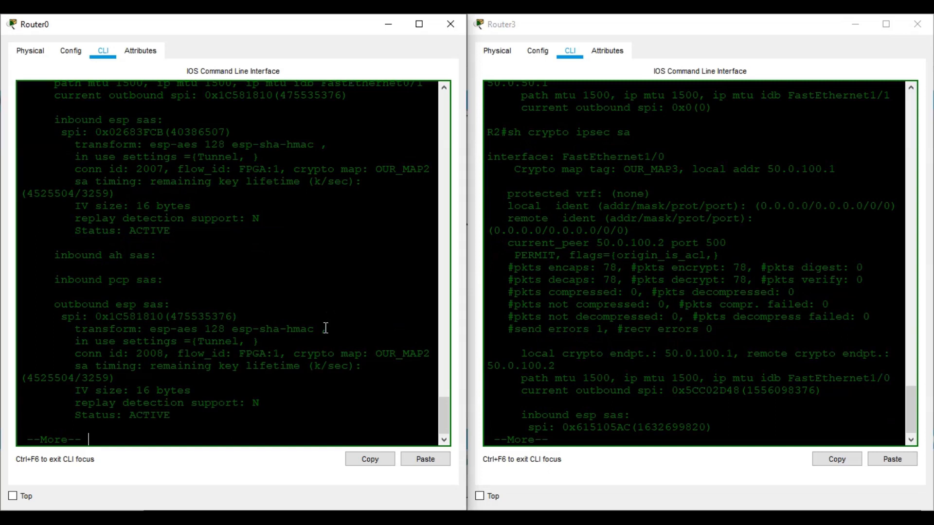
key("space")
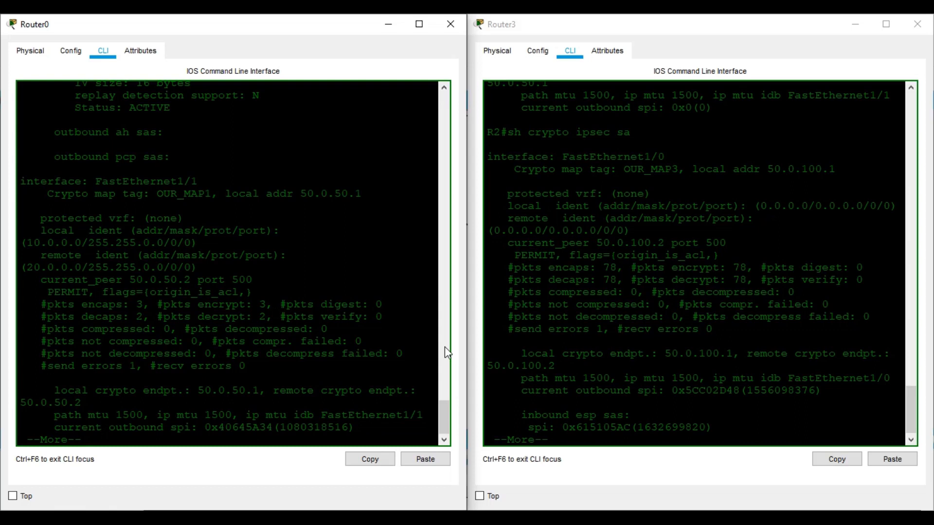
left_click(562, 361)
key("space")
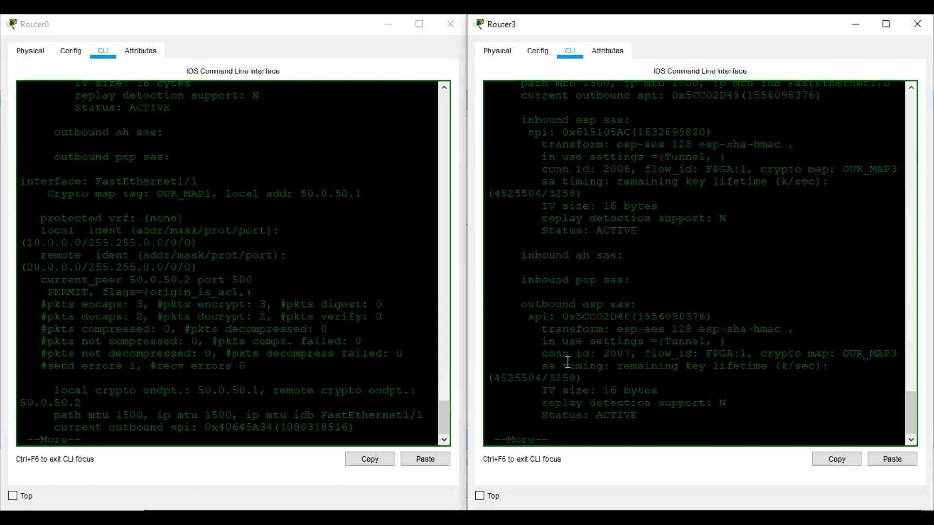
key("space")
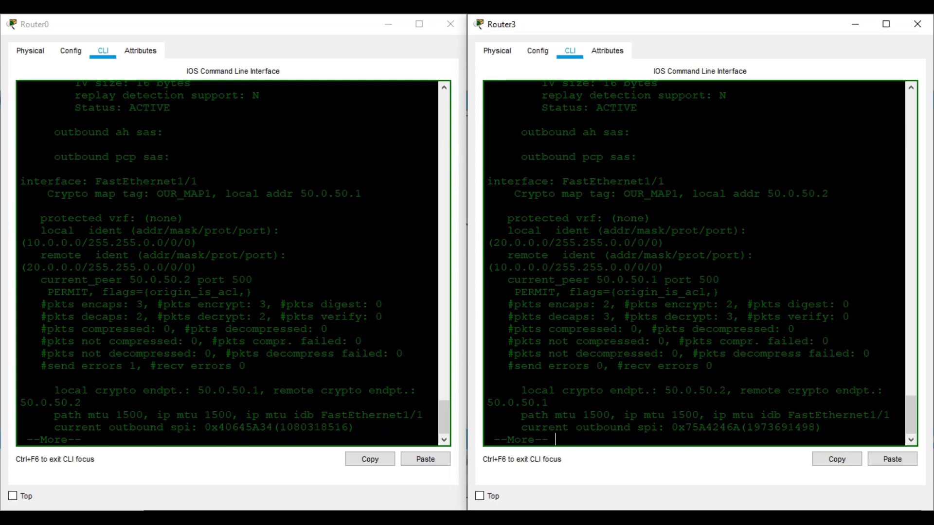
key("alt+Tab")
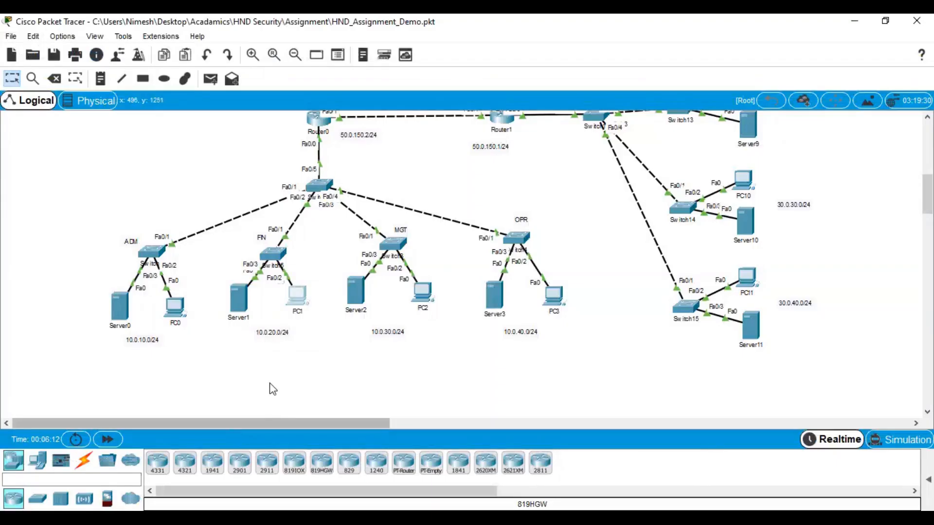
Bring Router0's and Router3's consoles back up over the topology
scroll(301, 326, "up", 3)
scroll(302, 327, "up", 4)
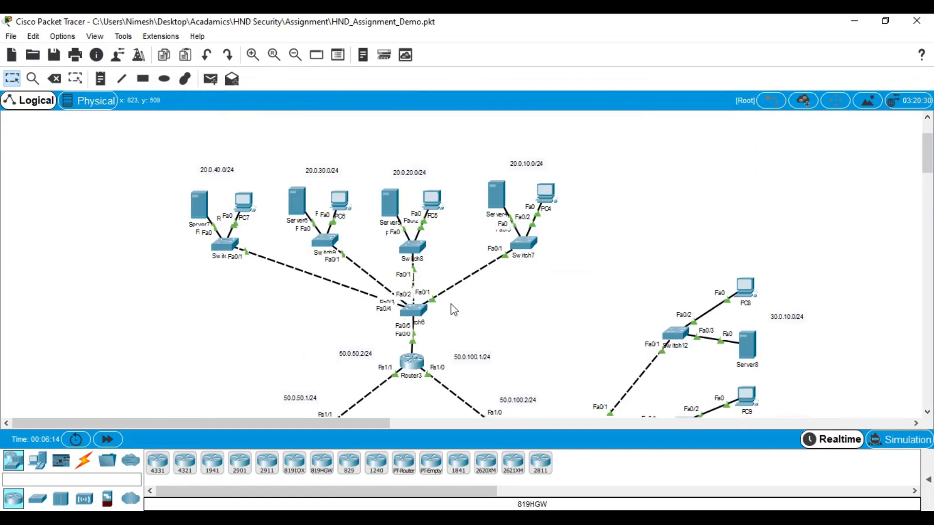
scroll(454, 309, "down", 3)
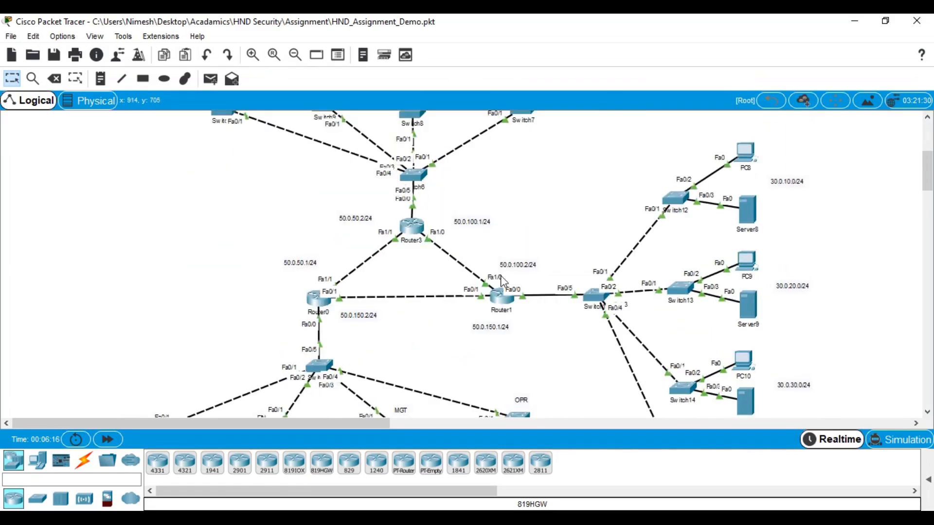
scroll(504, 280, "up", 2)
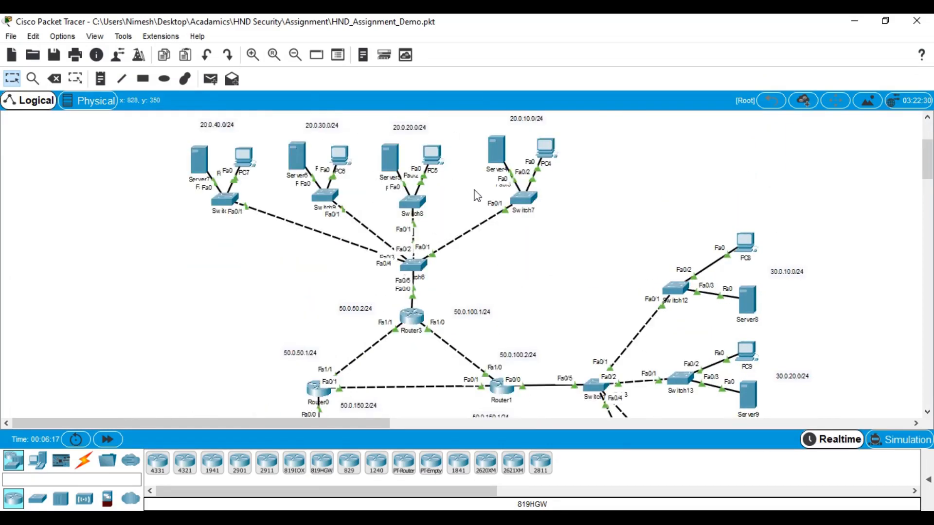
scroll(749, 268, "down", 2)
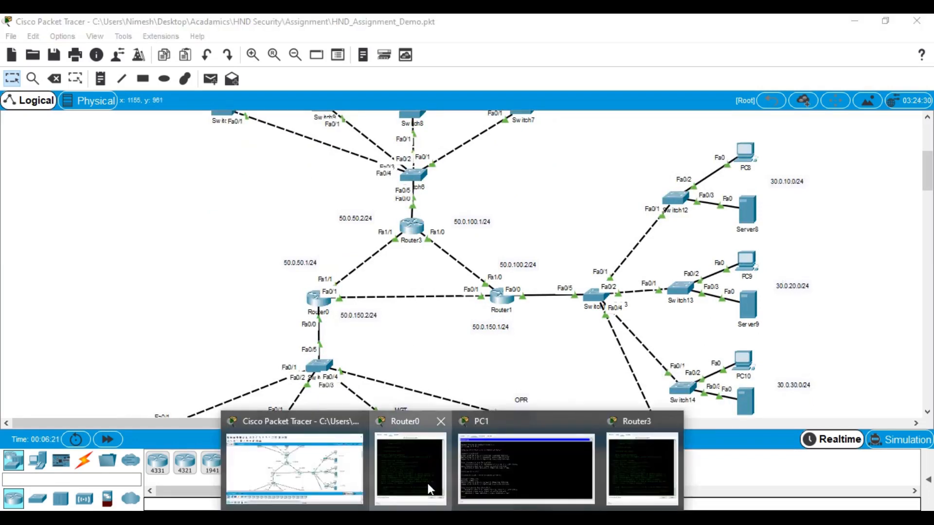
left_click(428, 483)
left_click(642, 467)
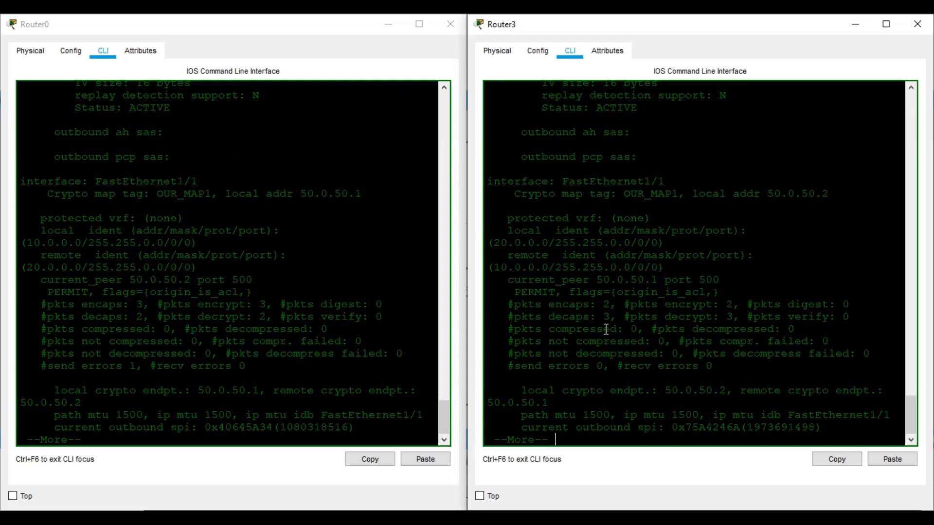
Close the Router0 and PC1 device windows and open Router1's command line
mouse_move(381, 483)
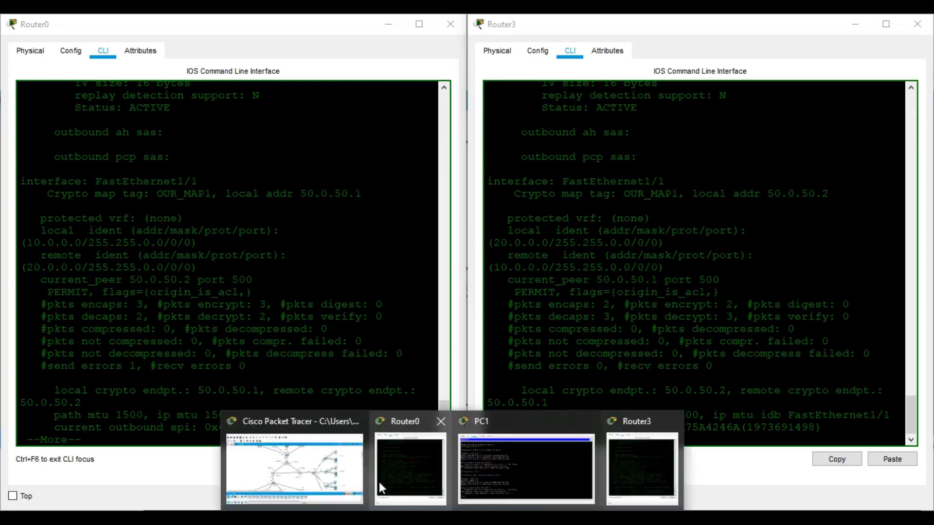
left_click(333, 482)
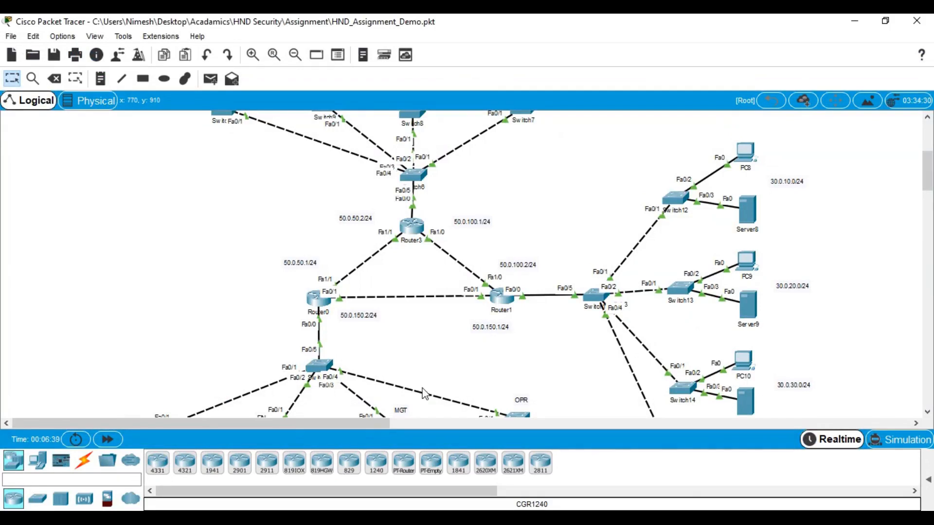
mouse_move(452, 518)
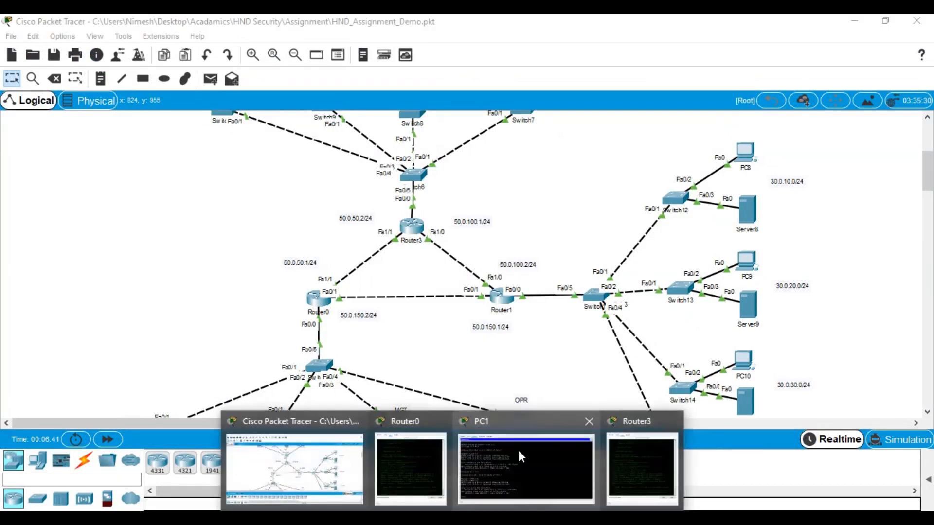
left_click(441, 421)
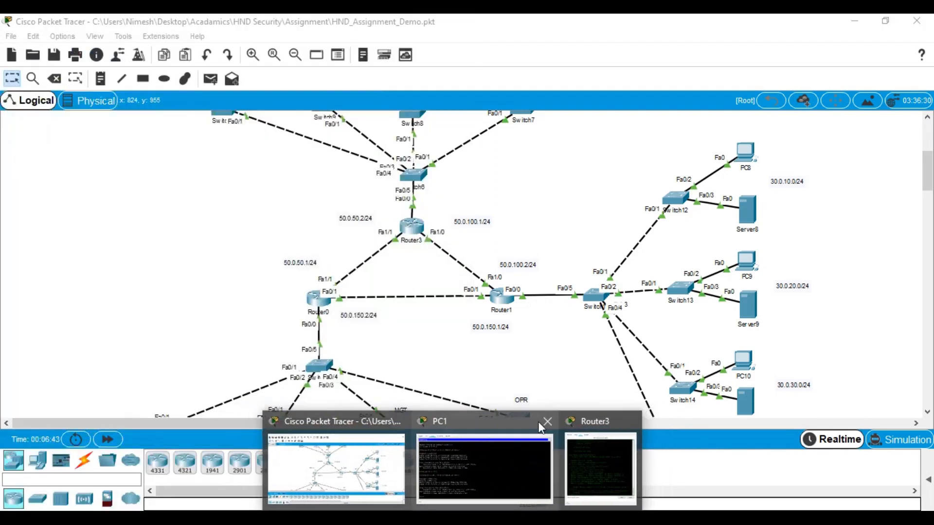
left_click(545, 422)
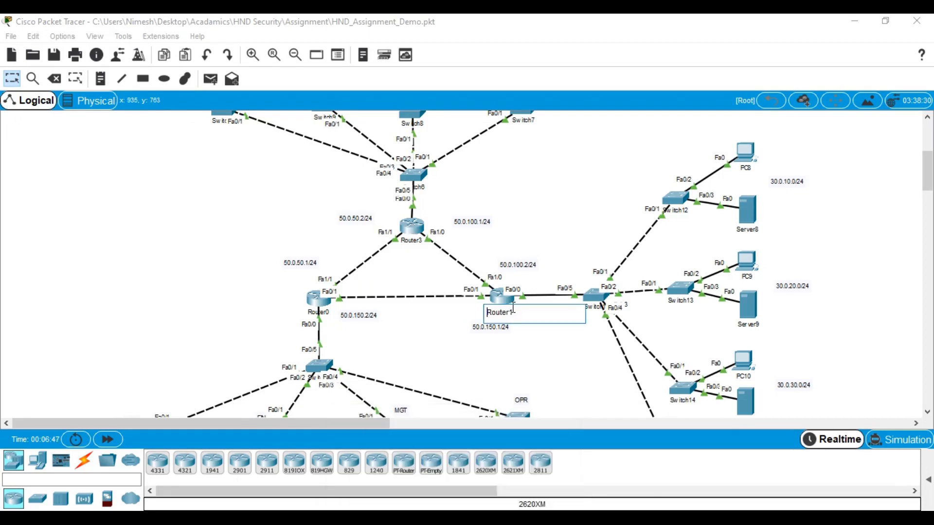
left_click(499, 300)
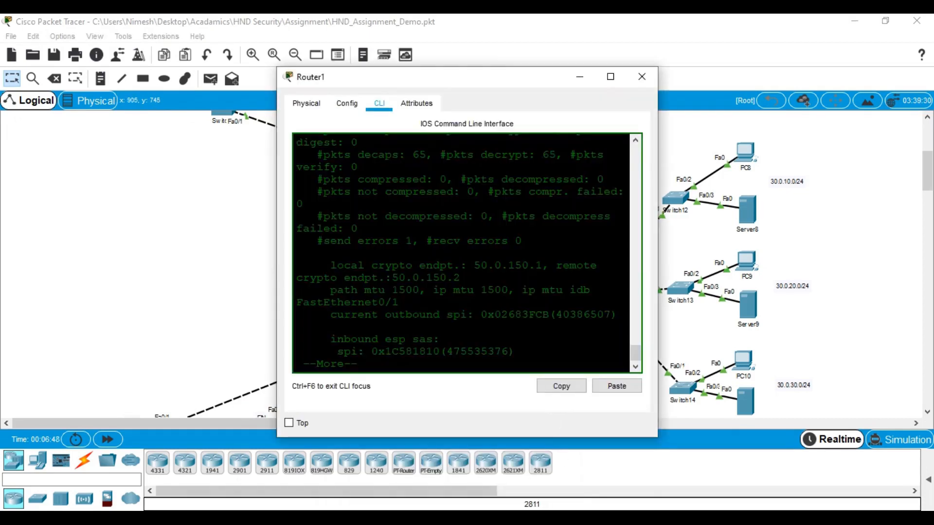
Tile Router3's console on the left and Router1's on the right, widening and lengthening Router3's window
left_click(452, 521)
left_click(480, 468)
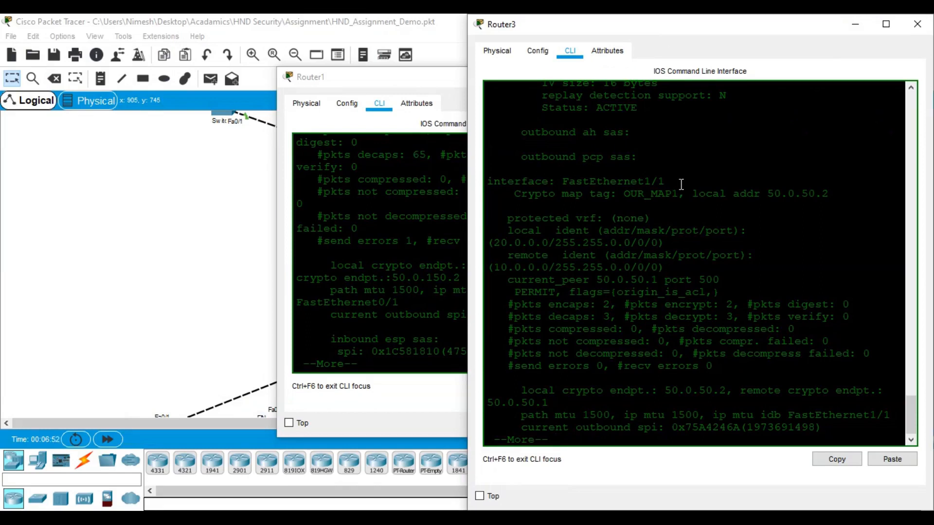
key("space")
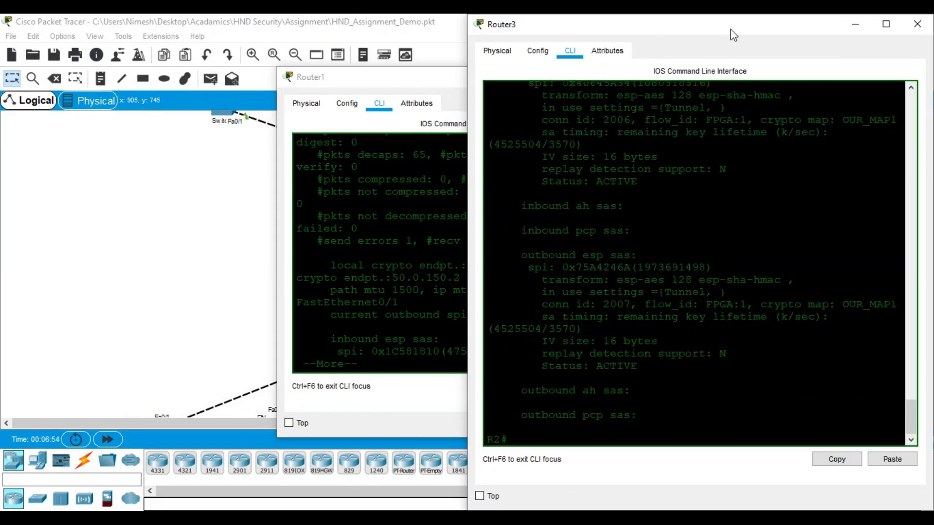
left_click_drag(729, 28, 224, 31)
left_click_drag(500, 79, 933, 73)
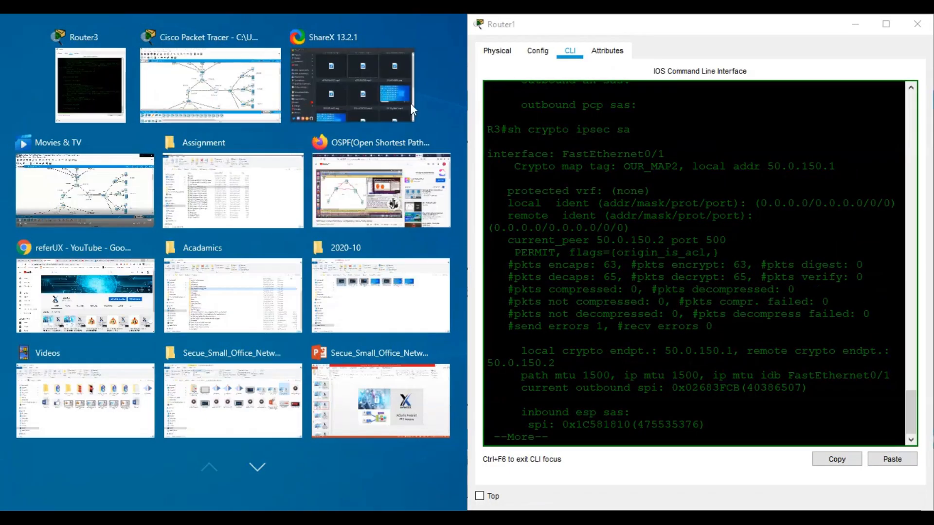
left_click(133, 79)
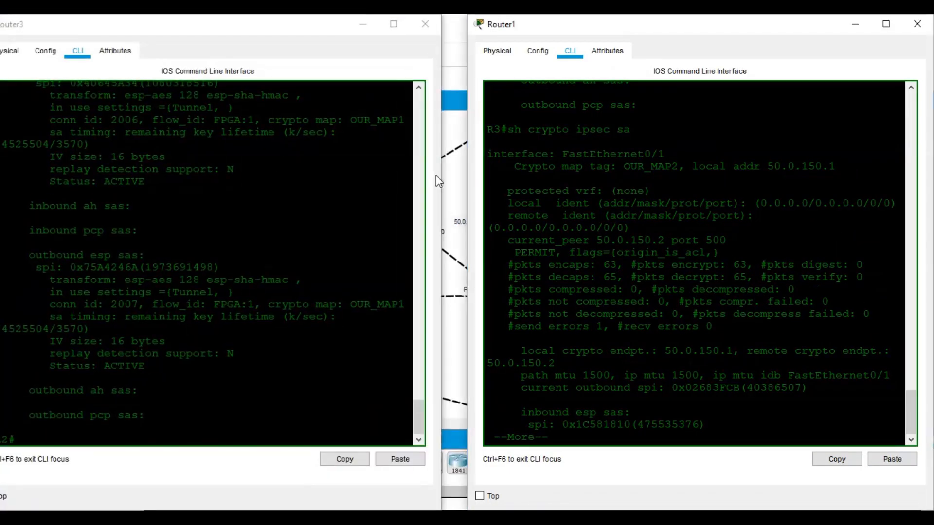
left_click_drag(440, 180, 472, 181)
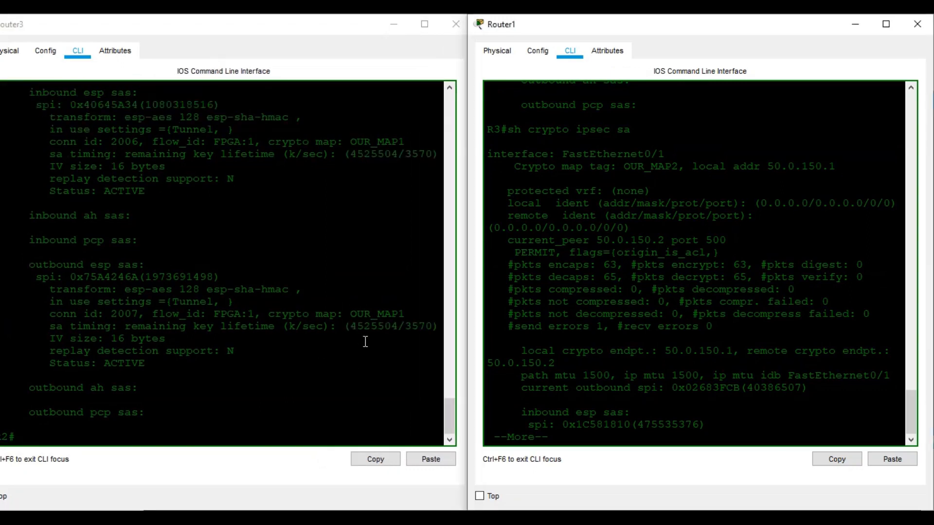
left_click_drag(253, 20, 2, 15)
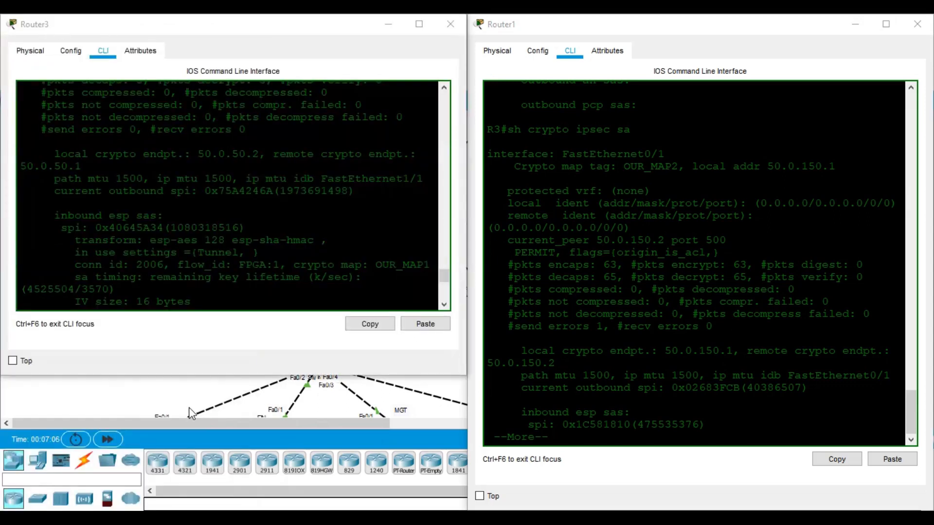
left_click_drag(188, 373, 196, 509)
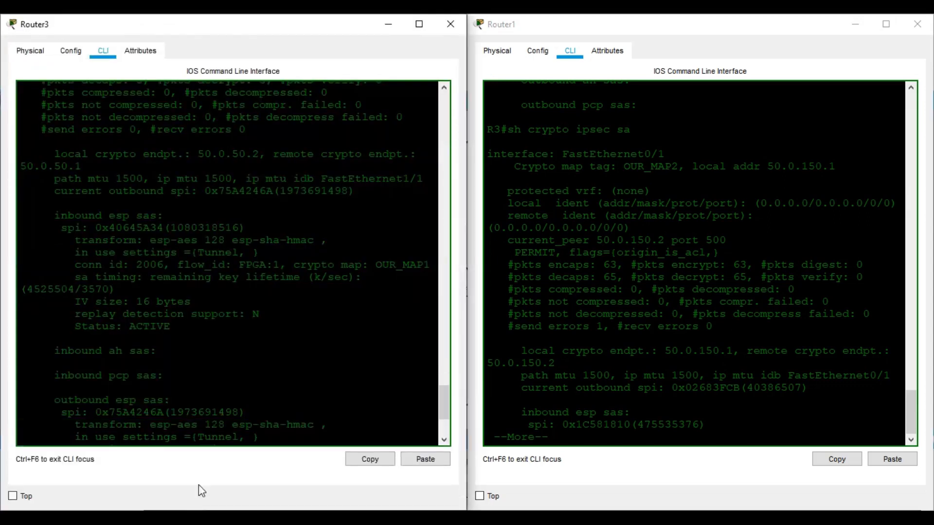
key("space")
key("space")
key("space")
Rerun show crypto ipsec sa on Router1, paging to its FastEthernet1/0 SA counters with peer 50.0.100.1
left_click(657, 393)
key("space")
key("space")
key("space")
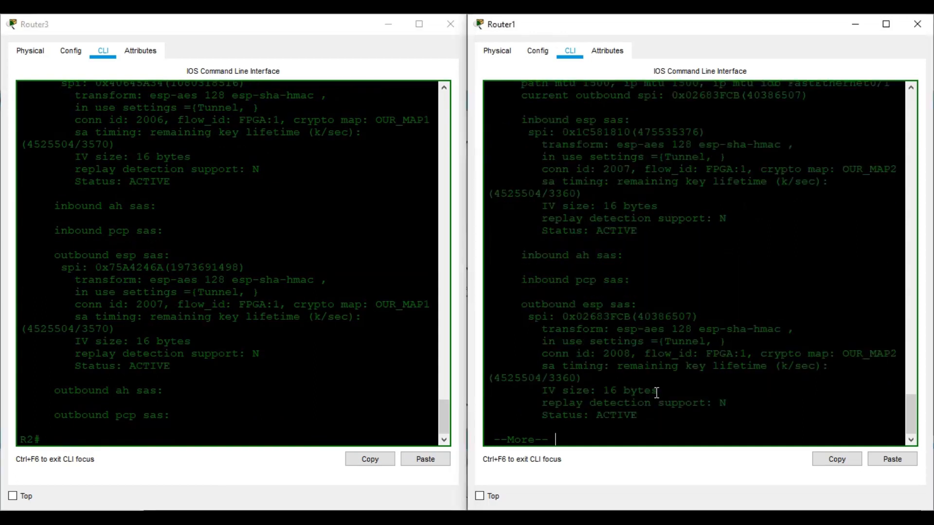
key("space")
key("Up")
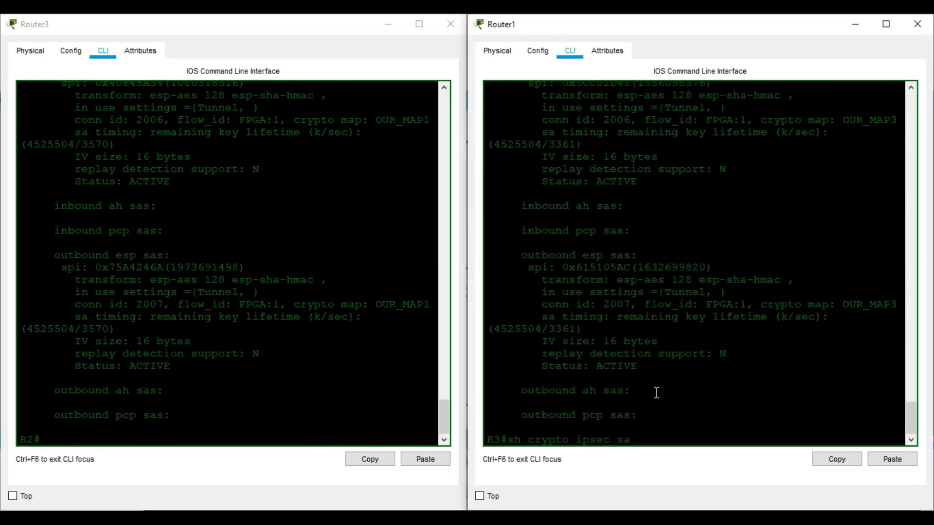
key("Return")
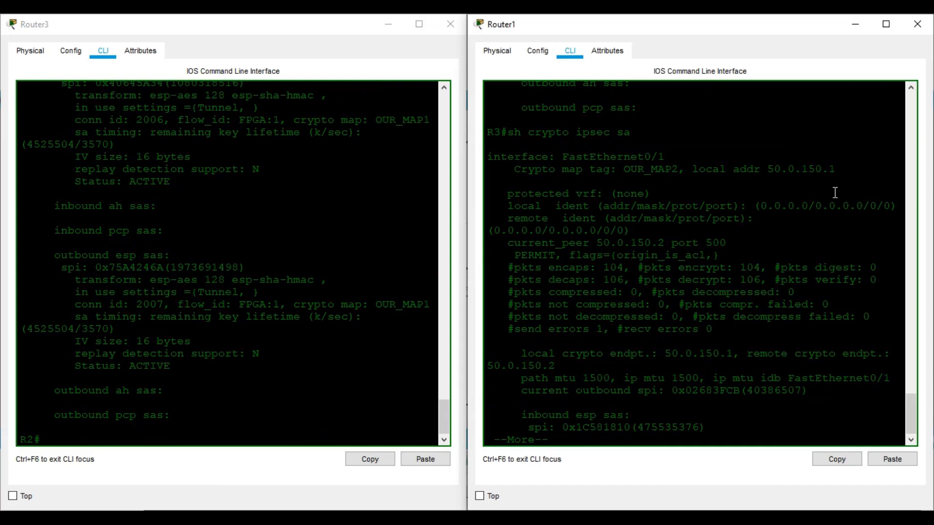
key("space")
key("space")
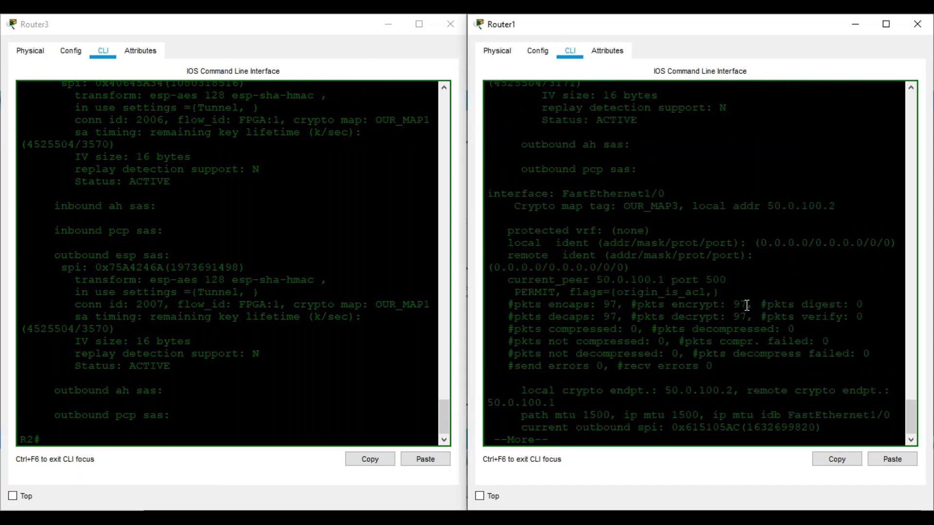
Rerun show crypto ipsec sa on Router3, reviewing OUR_MAP3 at 103 packets encrypted and decrypted
left_click(300, 391)
key("Up")
key("Return")
key("space")
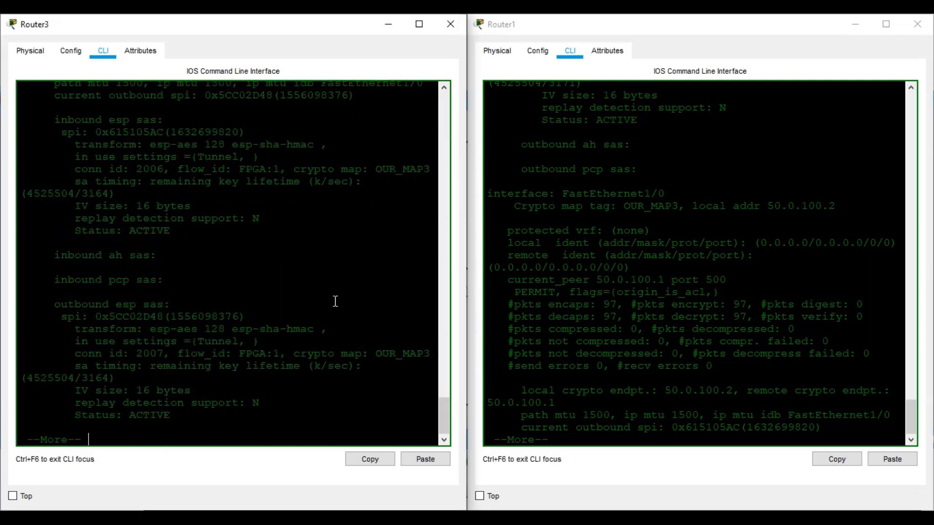
key("space")
key("space")
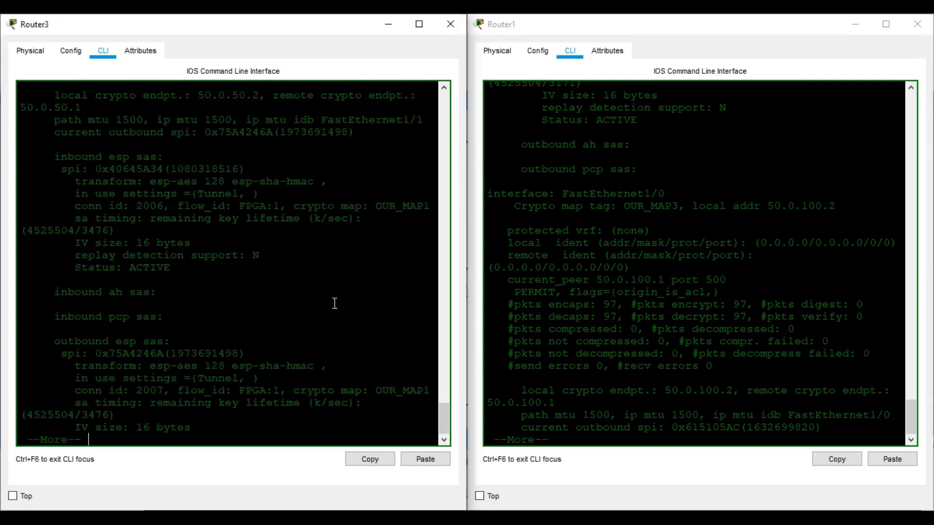
key("space")
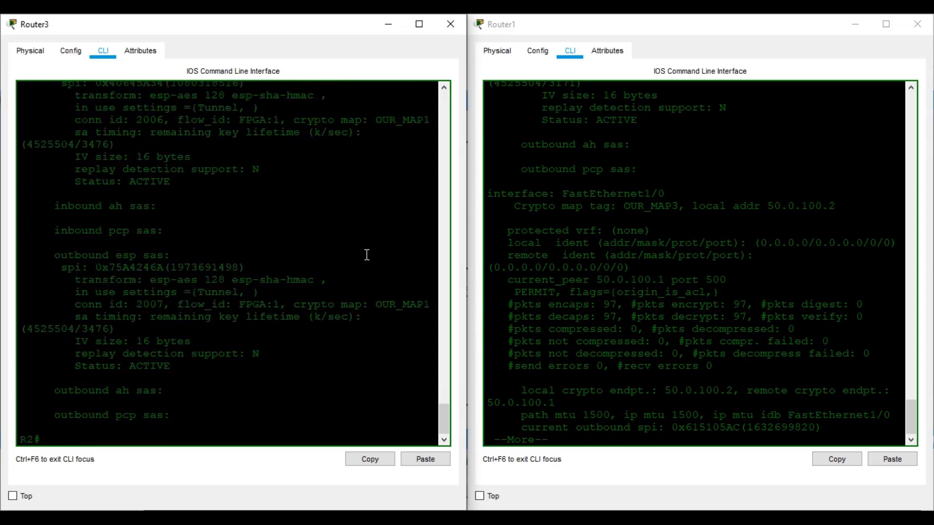
scroll(364, 258, "up", 10)
scroll(349, 217, "up", 10)
scroll(350, 217, "down", 10)
scroll(195, 267, "up", 10)
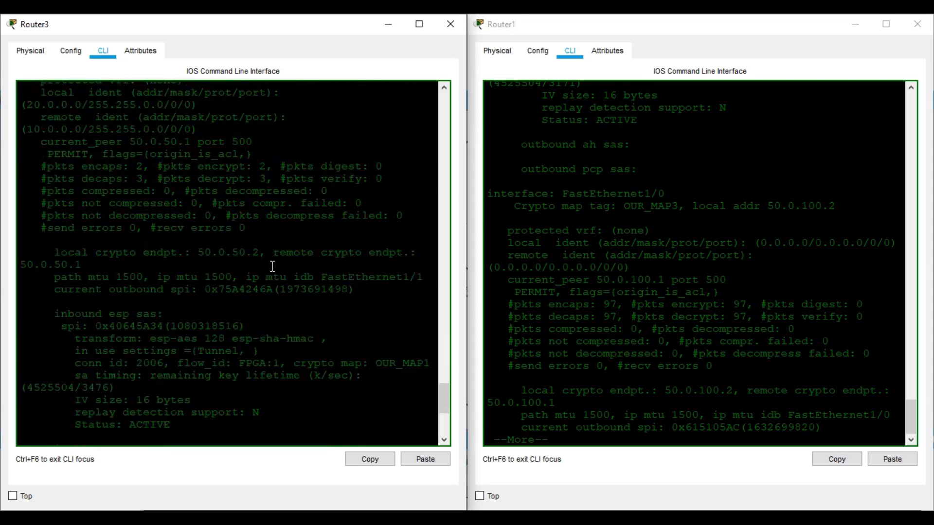
scroll(272, 266, "up", 5)
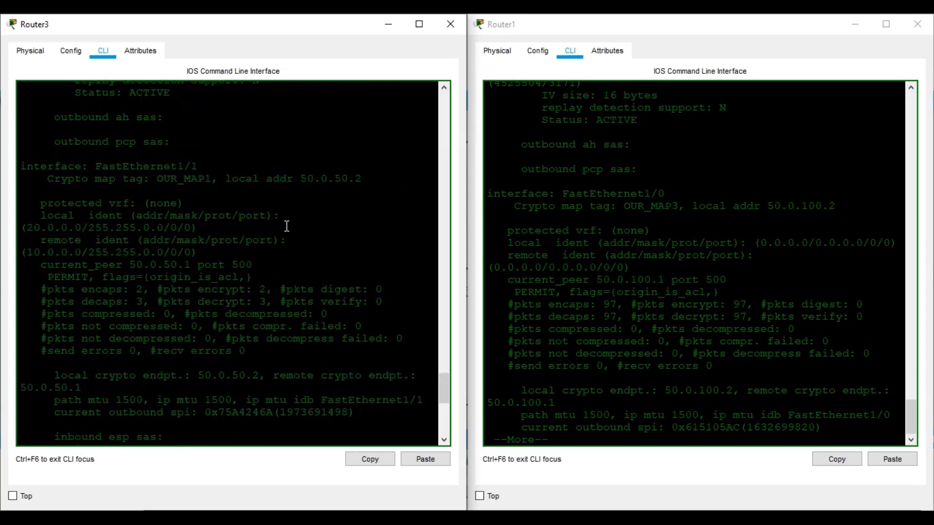
scroll(287, 226, "up", 5)
scroll(287, 228, "down", 5)
scroll(287, 228, "down", 5)
scroll(287, 227, "down", 14)
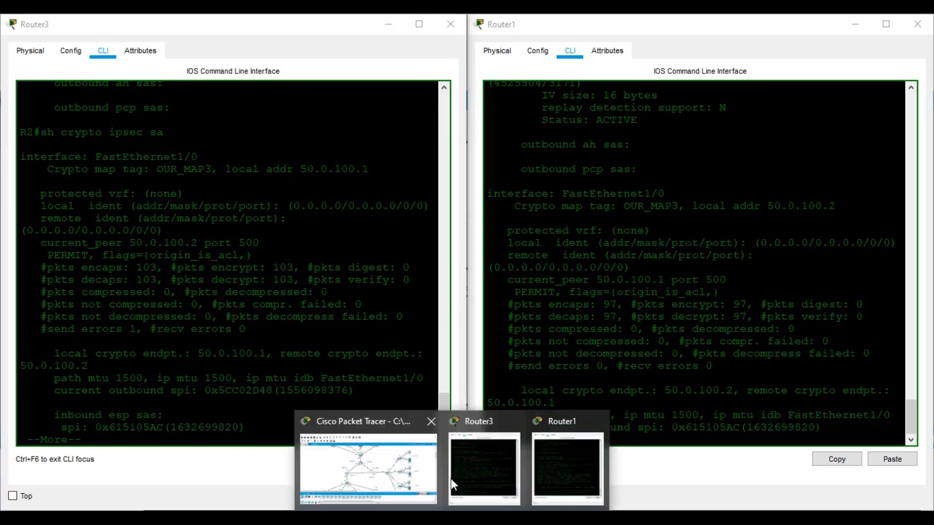
left_click(448, 480)
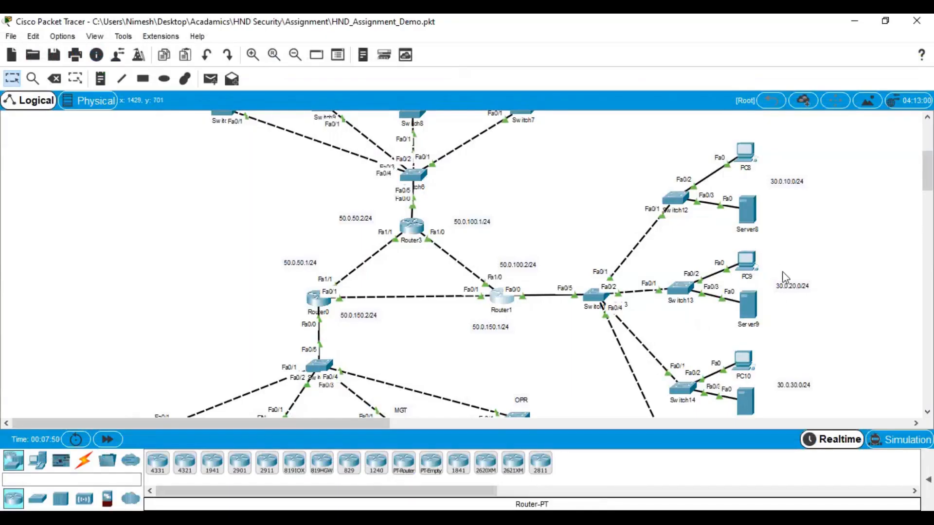
Ping 20.0.30.2 from PC9's command prompt, getting 4 of 4 replies, then close PC9's window
left_click(746, 261)
left_click(395, 103)
left_click(564, 148)
type("p[ing")
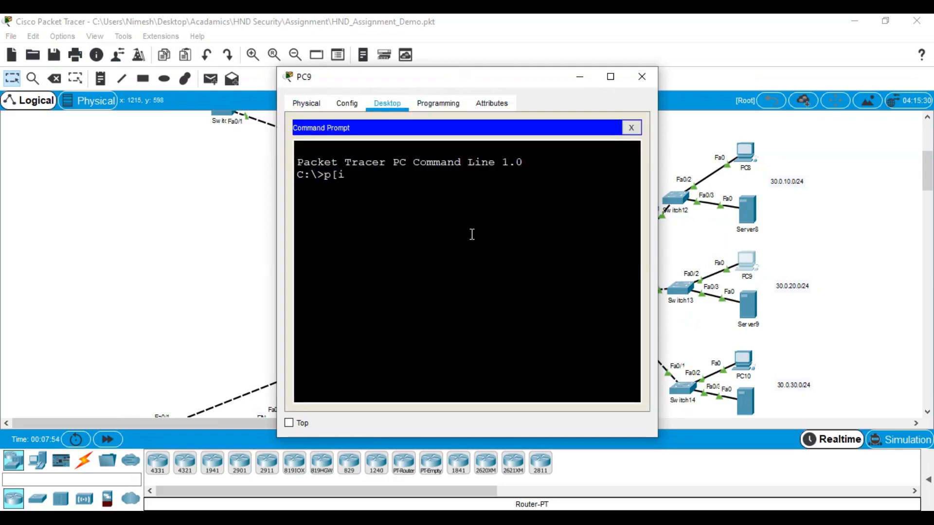
key("BackSpace")
key("BackSpace")
key("BackSpace")
key("BackSpace")
type("ing 20.0.30.2")
key("Return")
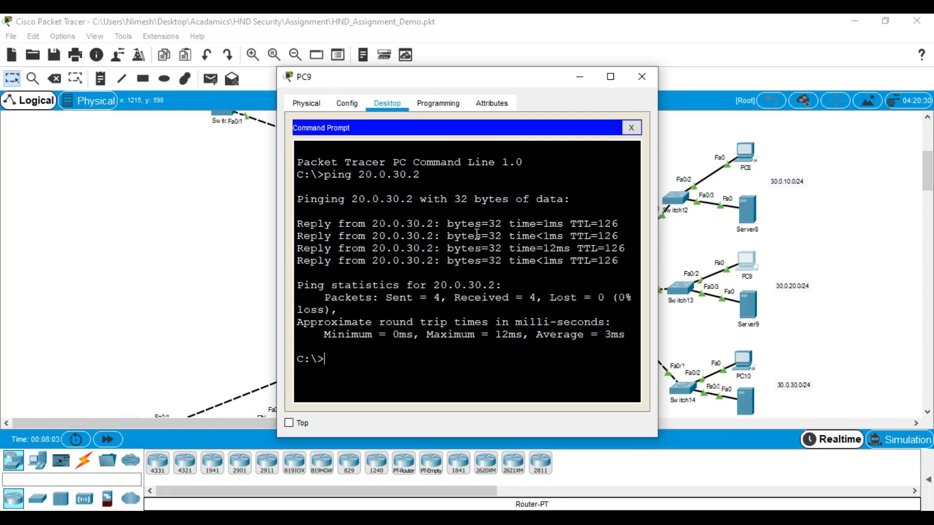
left_click(642, 77)
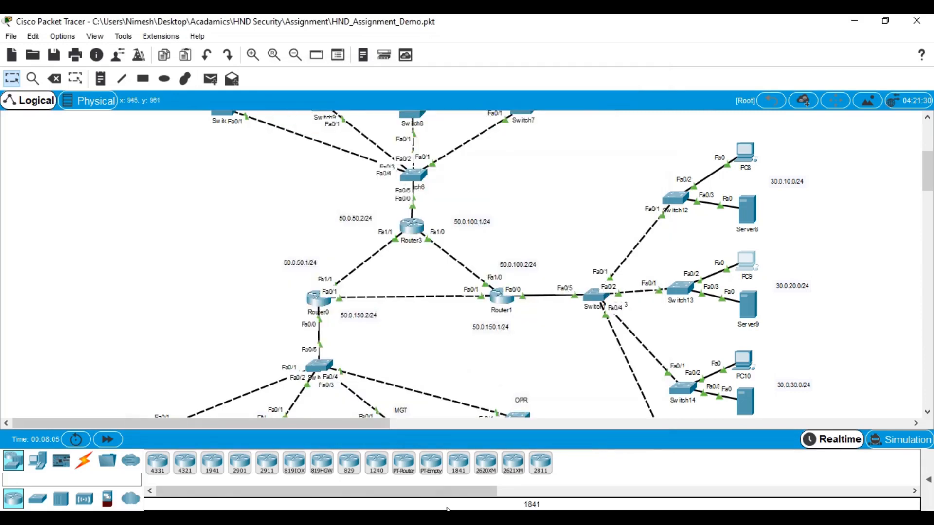
Bring up Router3's and Router1's consoles and rerun show crypto ipsec sa on Router3, now 114 encrypted
mouse_move(467, 519)
left_click(470, 492)
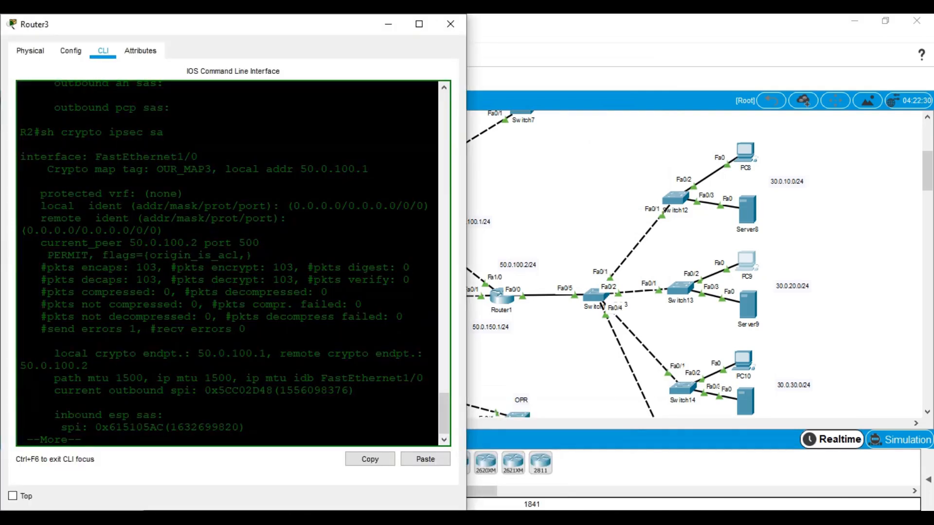
left_click(533, 465)
left_click(259, 357)
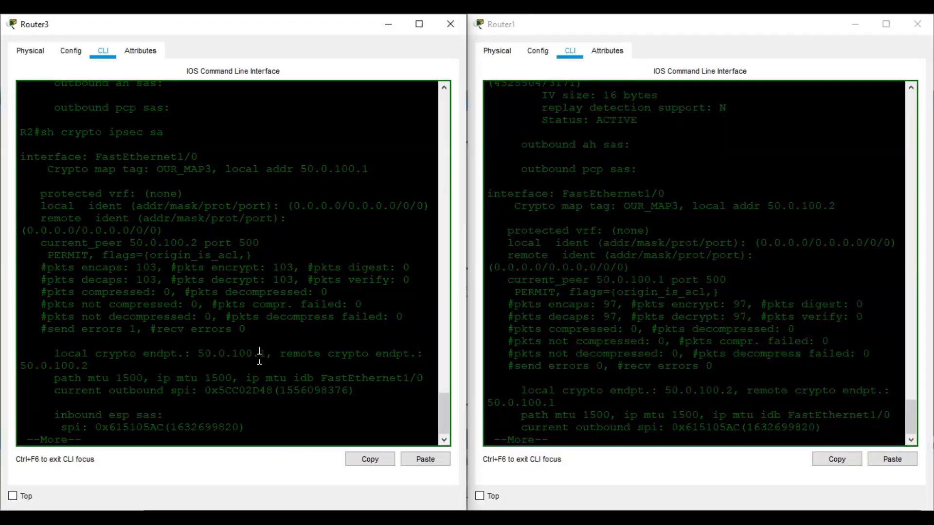
key("space")
key("space")
key("space")
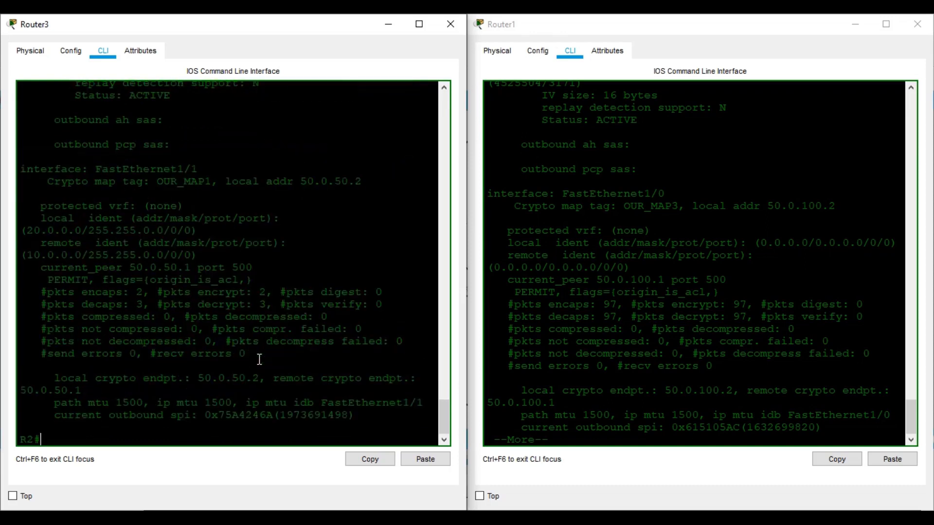
key("Up")
key("Return")
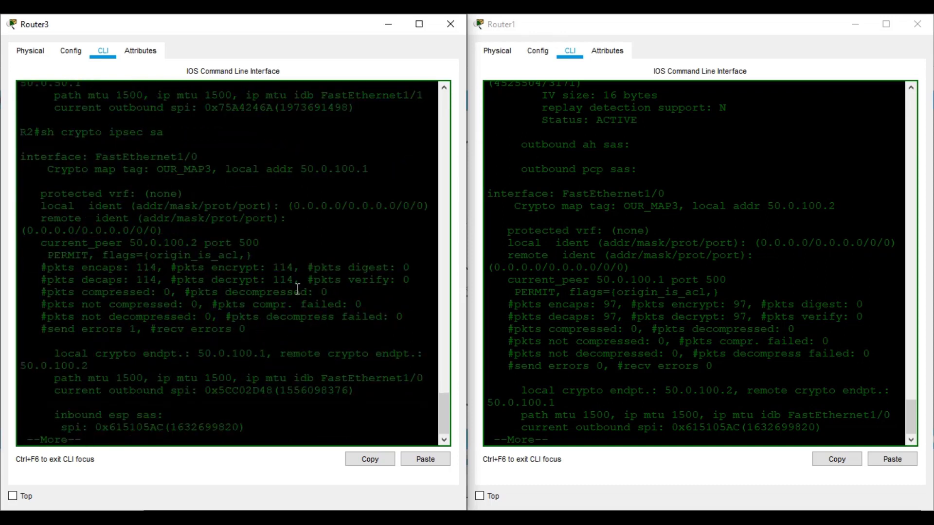
Rerun show crypto ipsec sa on Router1 to check its increased encrypt counters, then return to the topology
left_click(652, 392)
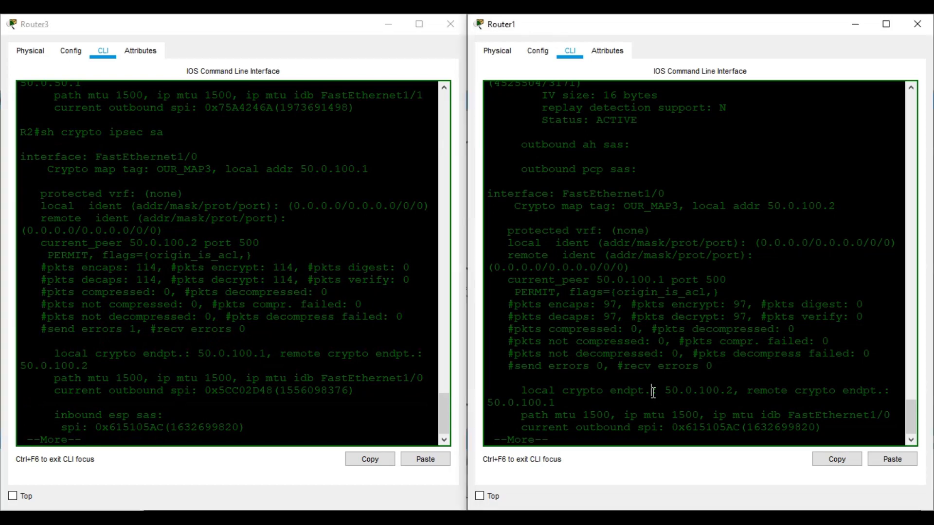
key("q")
key("Up")
key("Return")
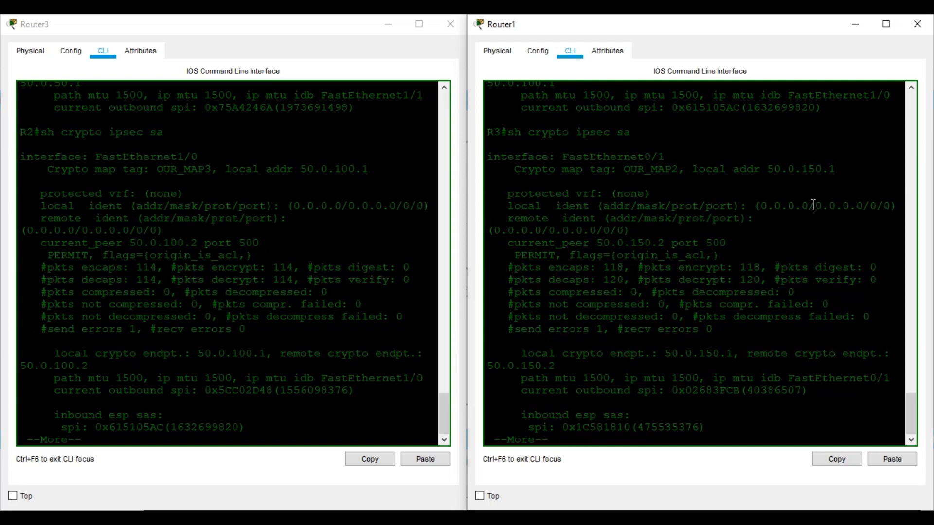
key("space")
key("space")
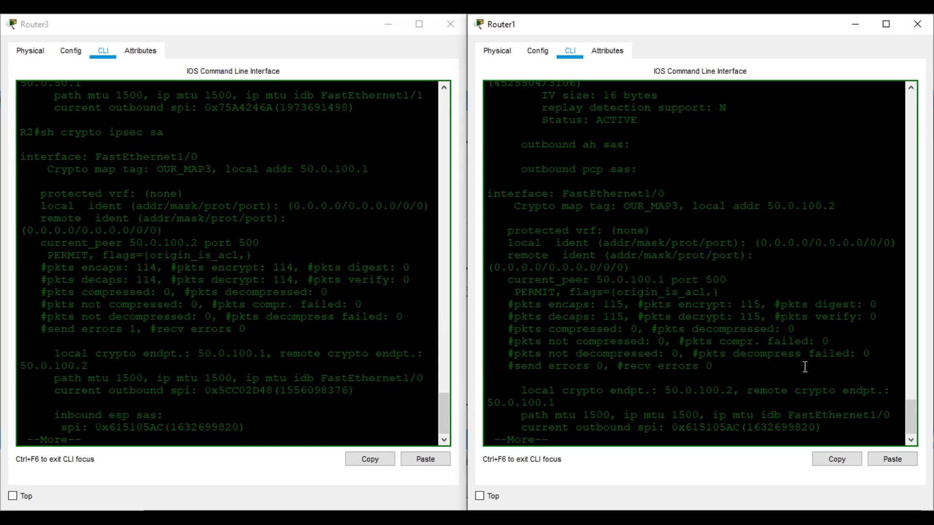
mouse_move(489, 509)
left_click(374, 479)
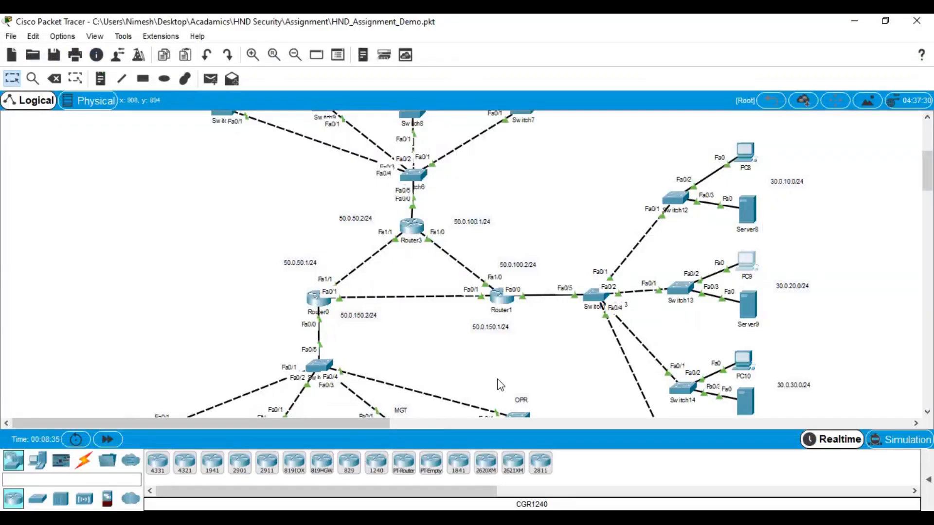